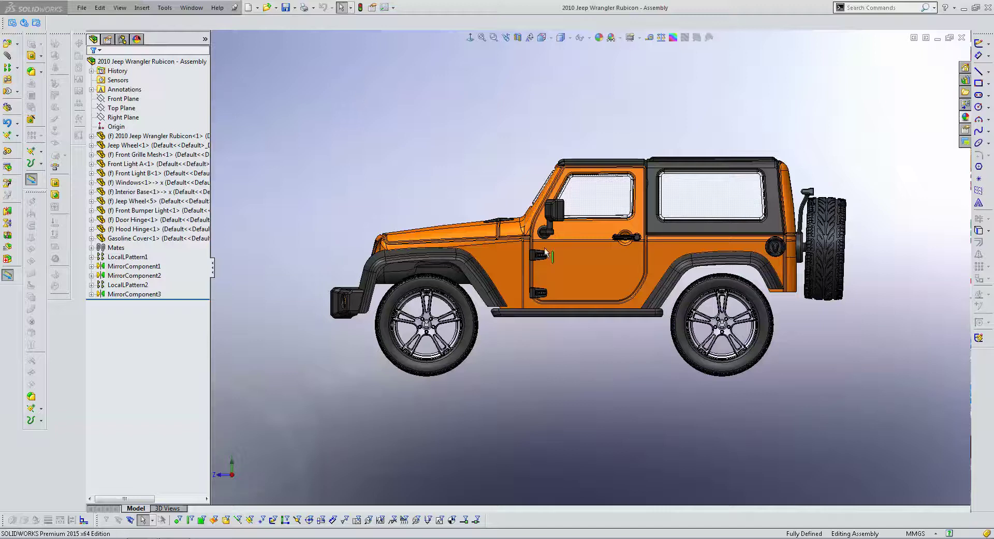
- Open the Jeep body as its own part and show the Side blueprint sketch picture
left_click(545, 252)
left_click(619, 203)
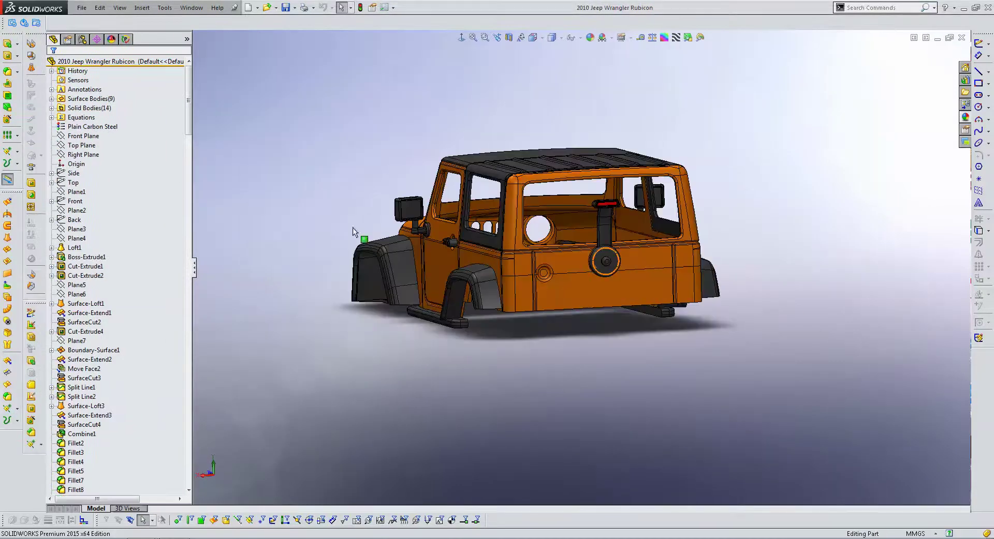
right_click(73, 173)
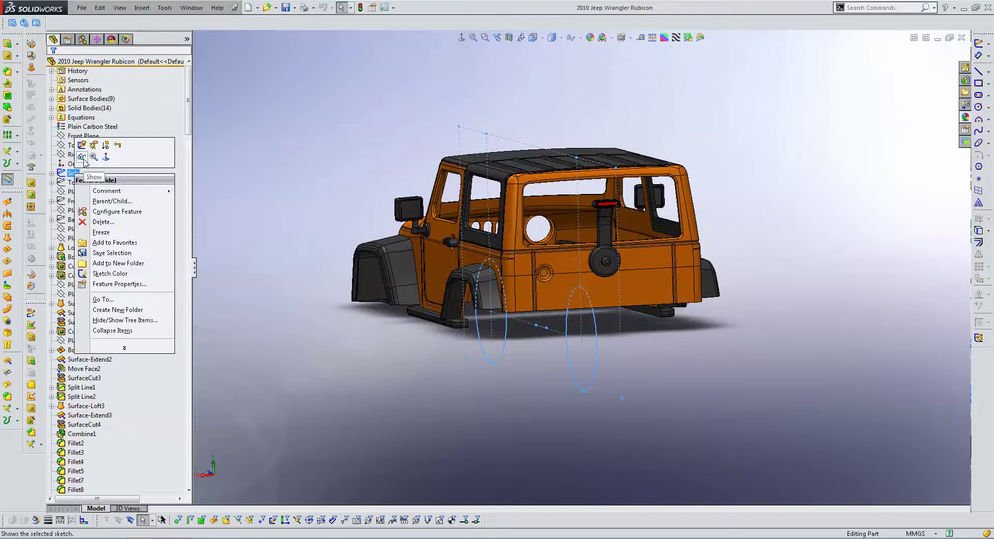
left_click(85, 142)
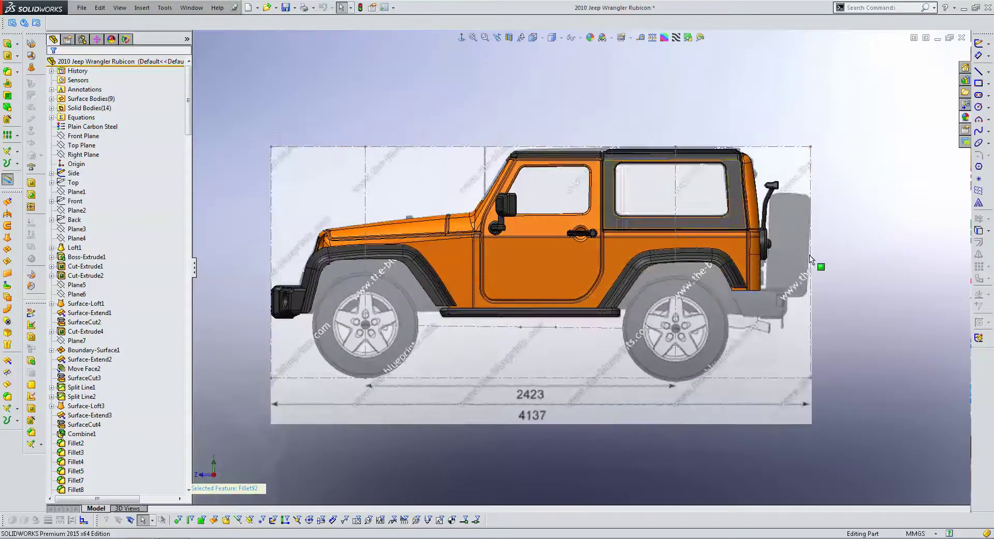
- On the Right Plane, draw a closed four-line profile around the rear bumper
scroll(693, 287, "down", 5)
scroll(630, 268, "down", 3)
middle_click_drag(630, 268, 688, 281, "ctrl")
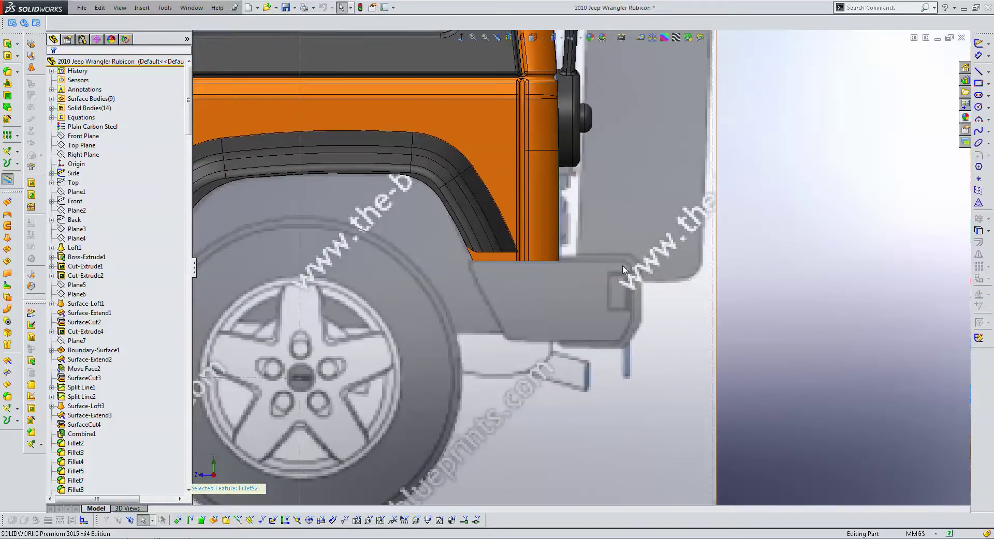
left_click(80, 154)
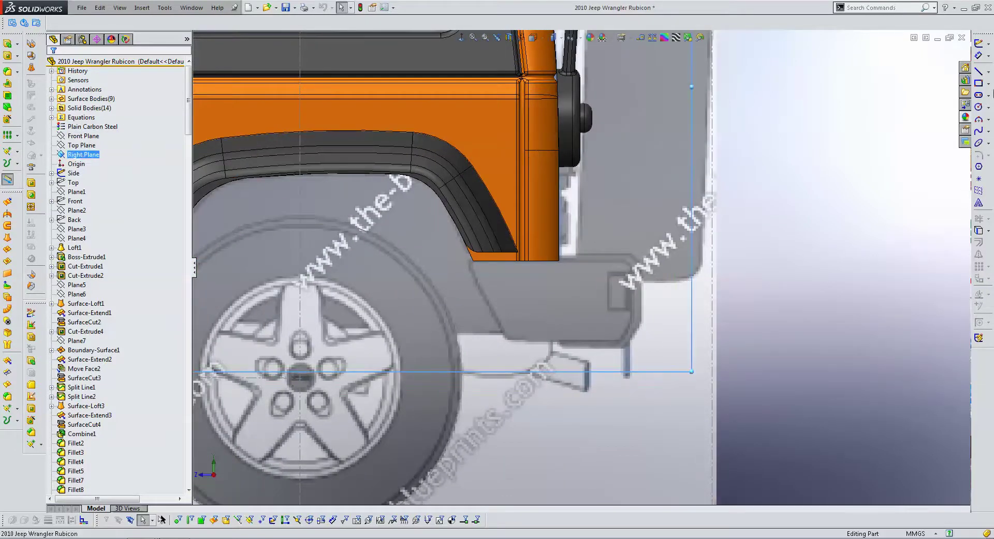
left_click(978, 71)
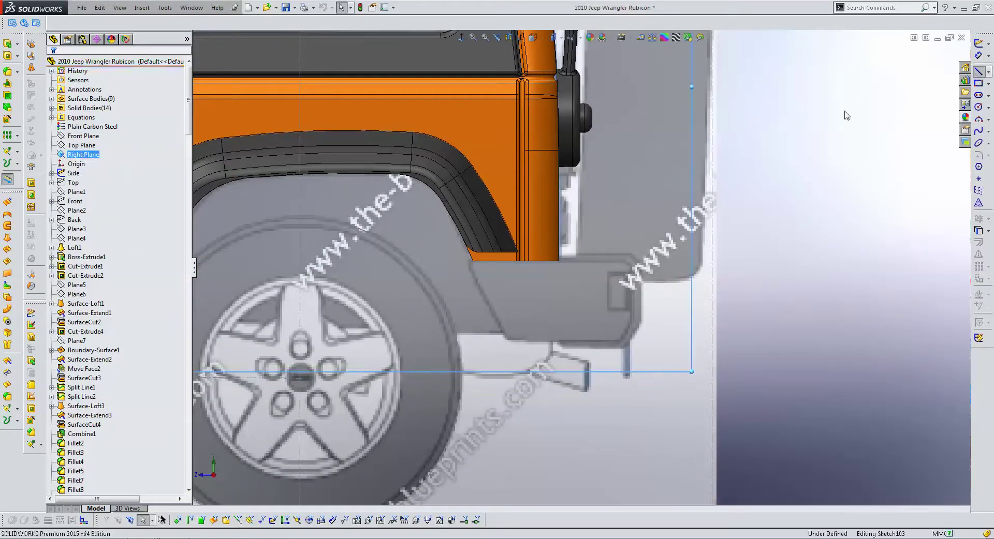
left_click(472, 260)
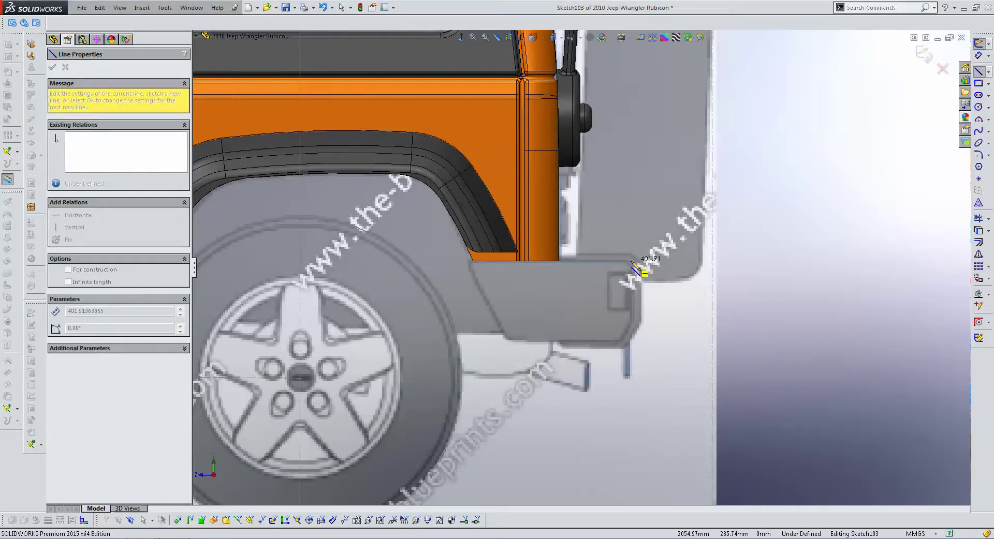
left_click(630, 262)
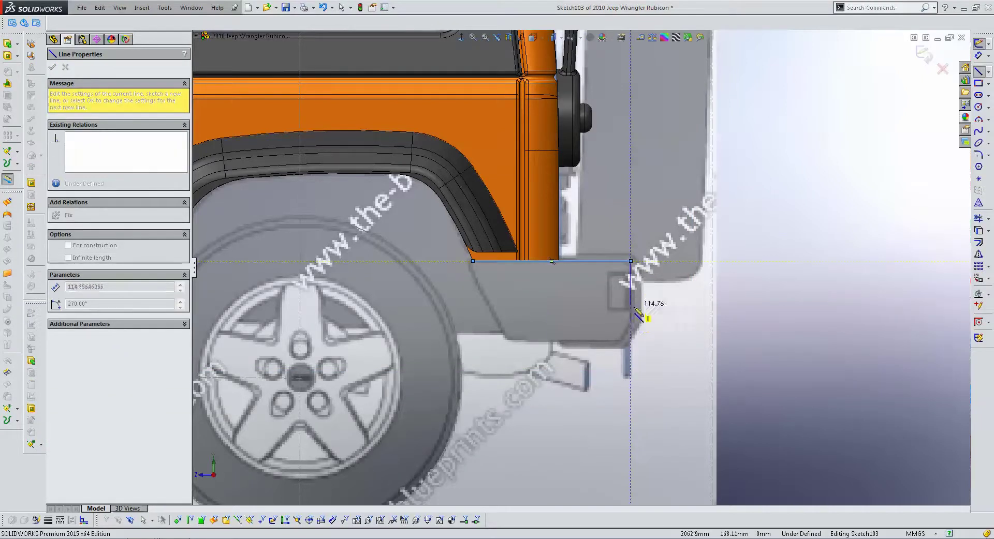
left_click(630, 338)
left_click(526, 338)
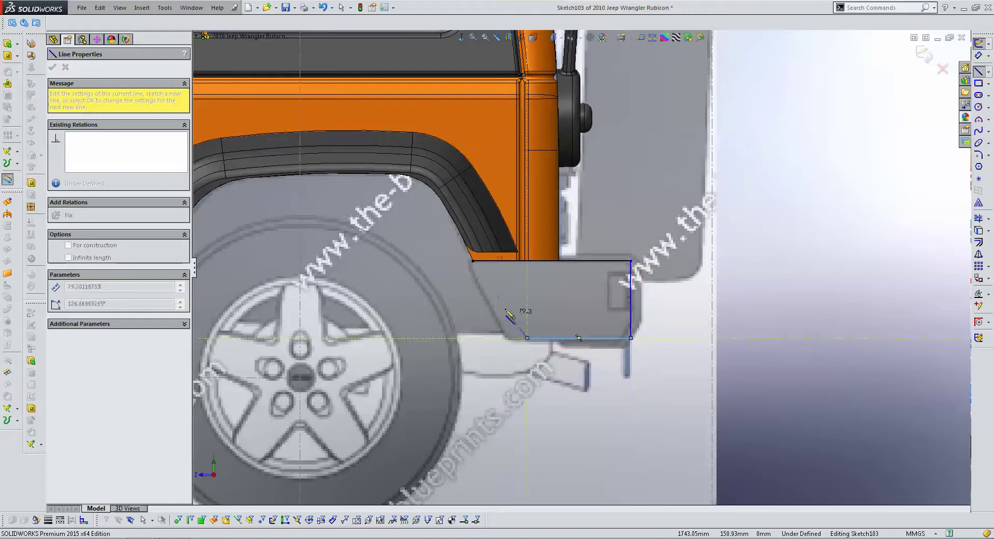
left_click(472, 261)
key("Escape")
- Make the slanted side tangent to the fender edge and adjust the bottom and rear corners
left_click_drag(526, 338, 507, 342)
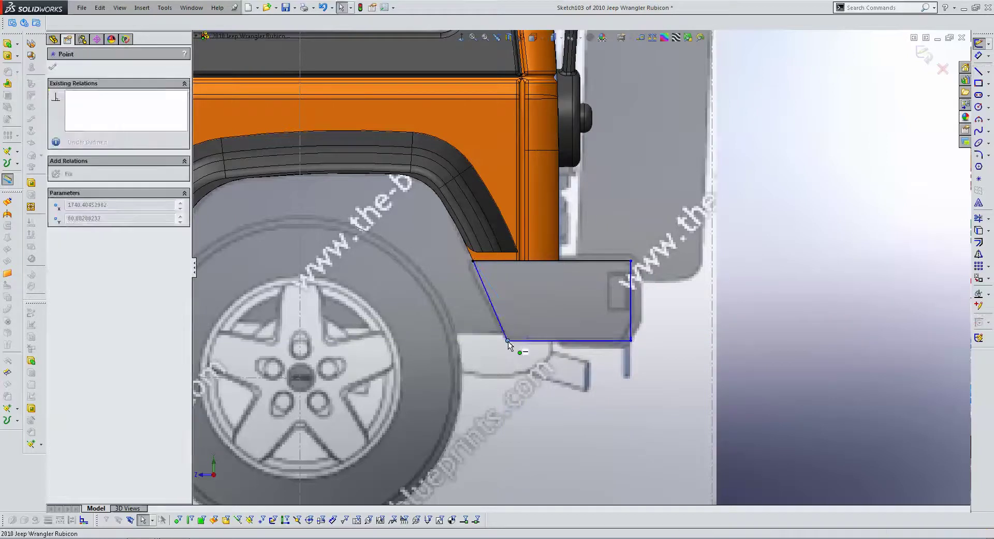
left_click(469, 256)
left_click(475, 268, "ctrl")
left_click(72, 234)
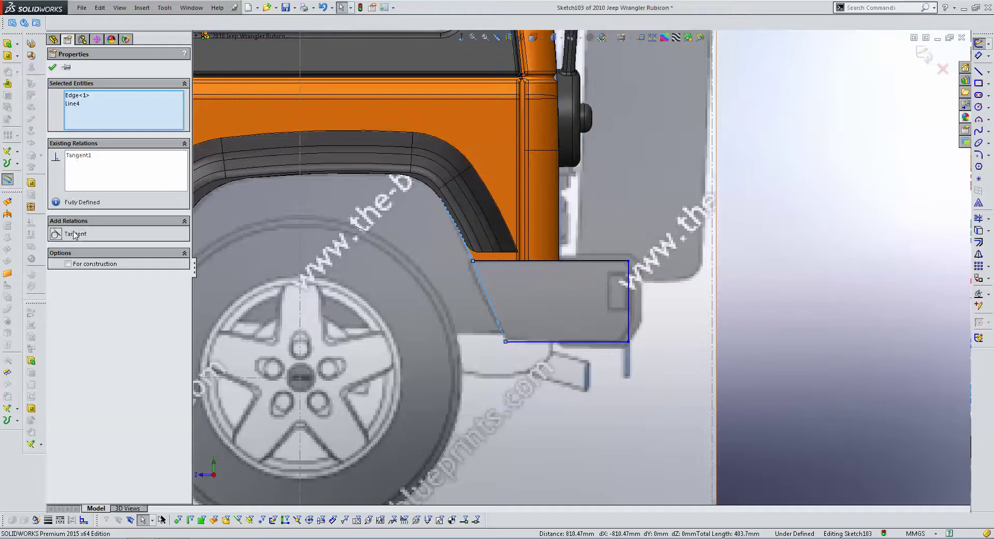
key("Escape")
left_click(621, 346)
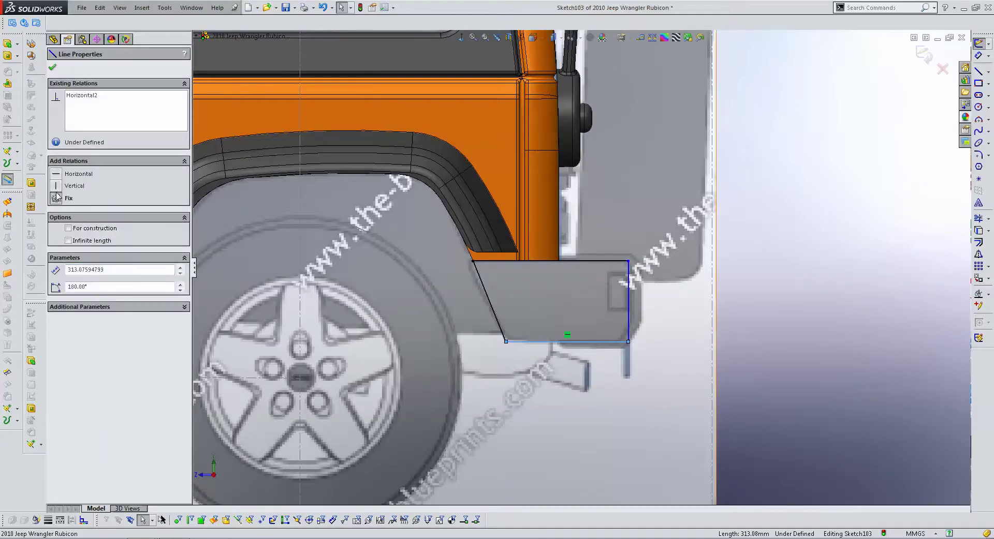
key("Escape")
left_click_drag(628, 302, 667, 302)
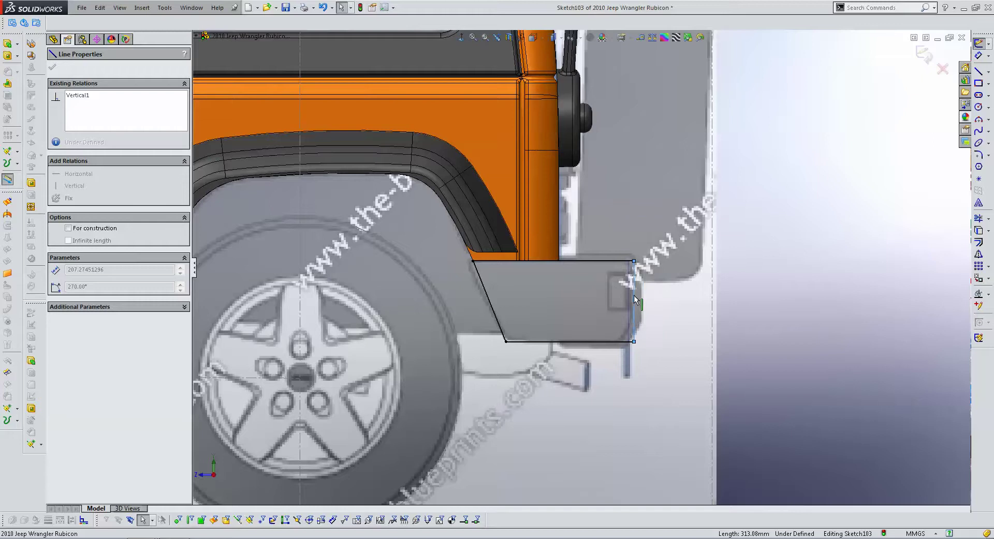
left_click(632, 300)
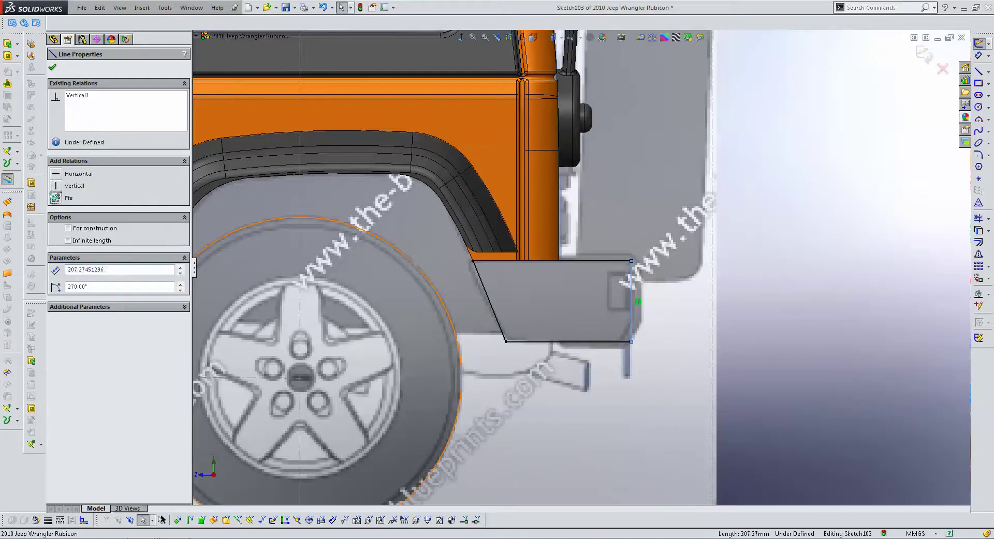
key("Escape")
scroll(647, 306, "up", 3)
scroll(655, 310, "up", 2)
- Show the rear-view Back blueprint sketch and hide the solid bodies
key("ctrl+2")
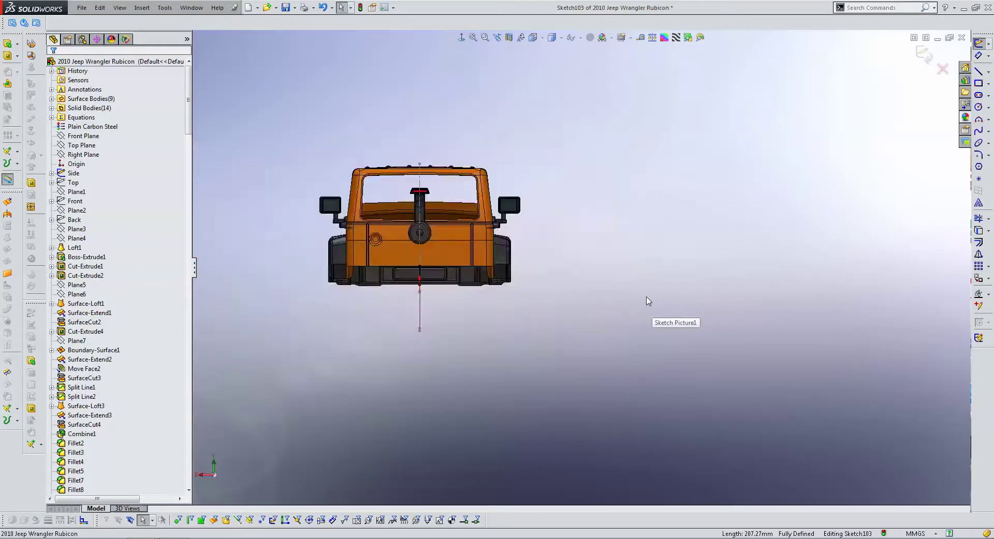
left_click(80, 156)
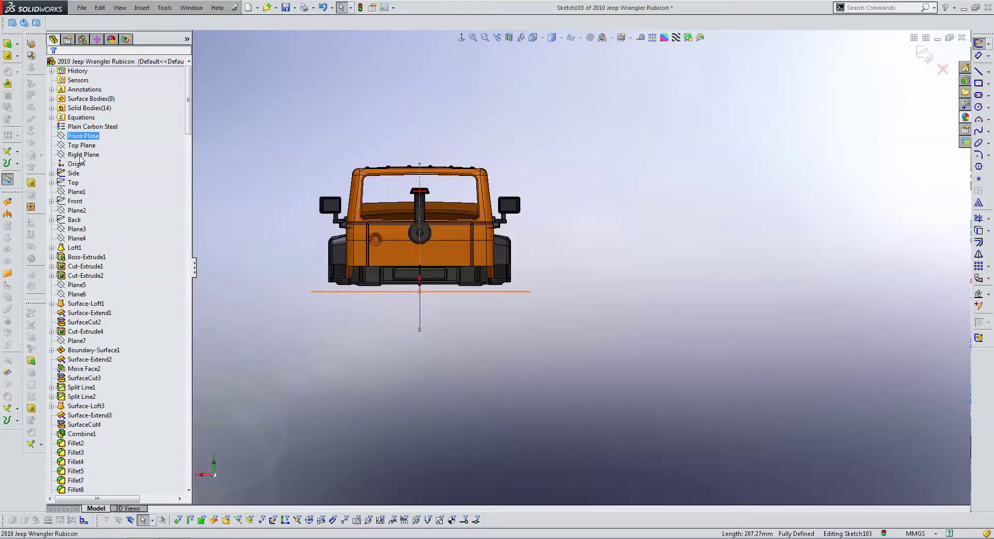
right_click(74, 220)
left_click(82, 207)
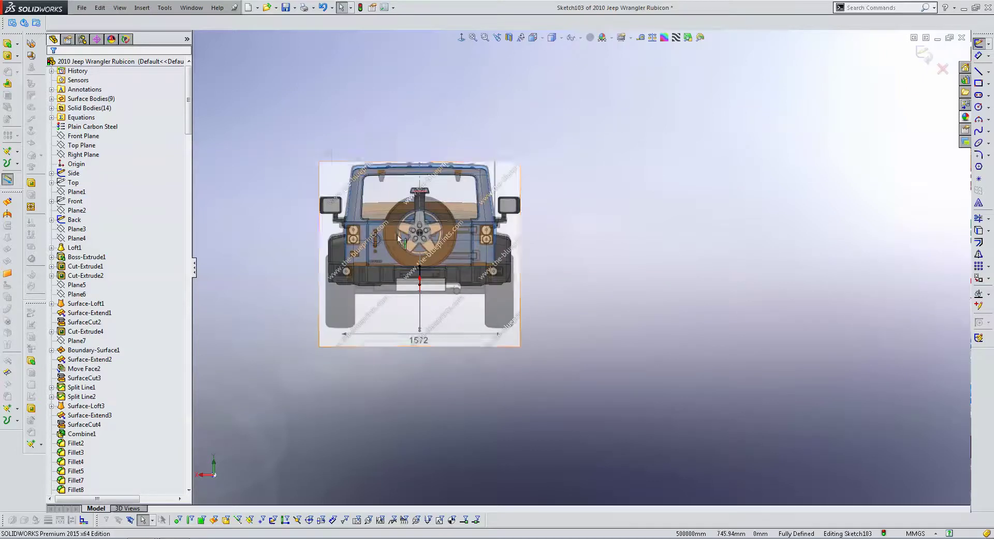
key("f")
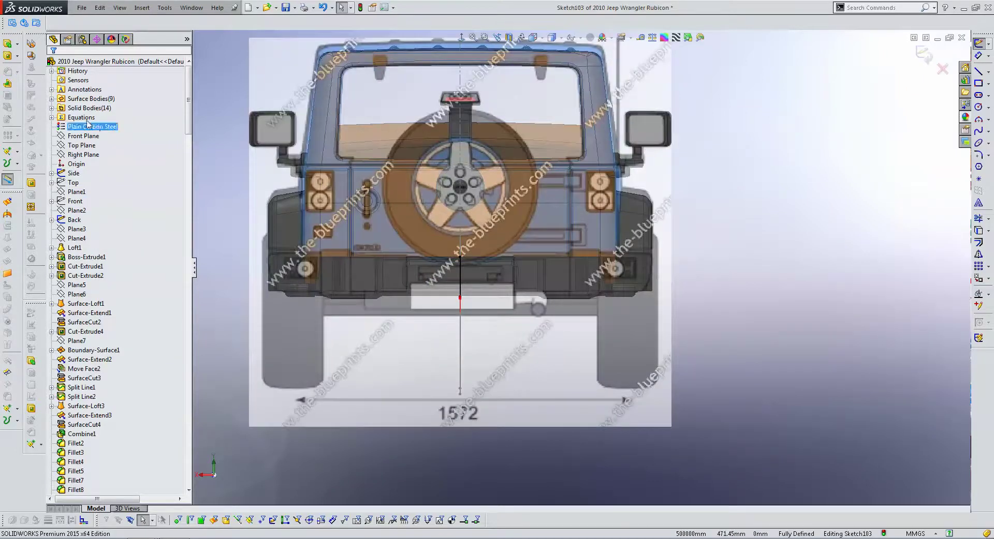
right_click(85, 108)
left_click(222, 81)
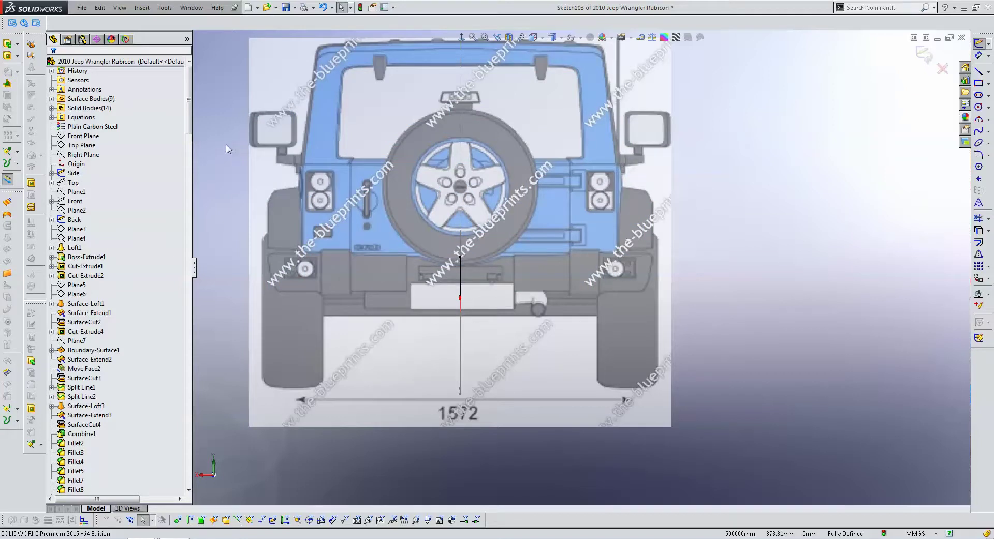
- Boss-extrude Sketch103 Mid Plane to 2000 mm across the rear bumper width
left_click(7, 43)
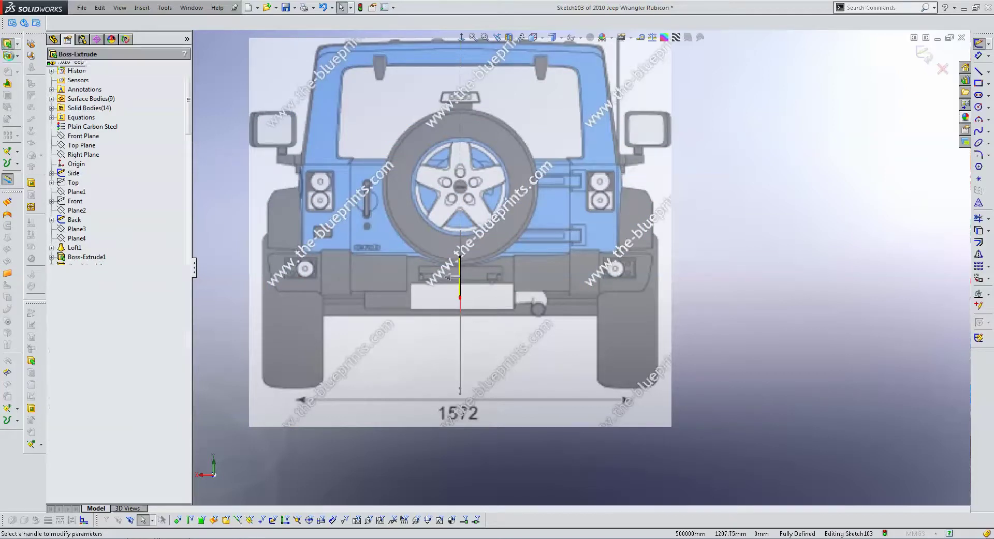
left_click(90, 128)
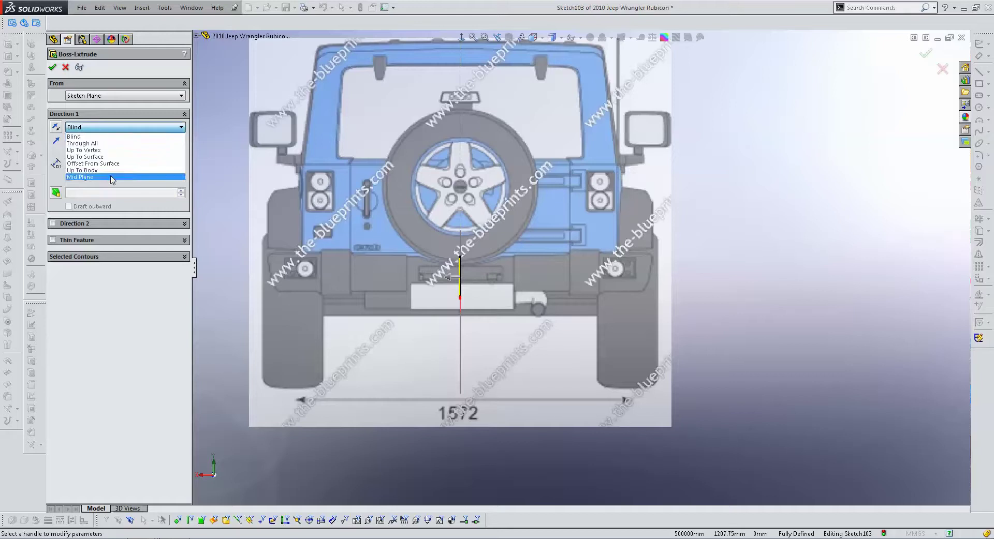
left_click(88, 174)
left_click_drag(447, 277, 269, 267)
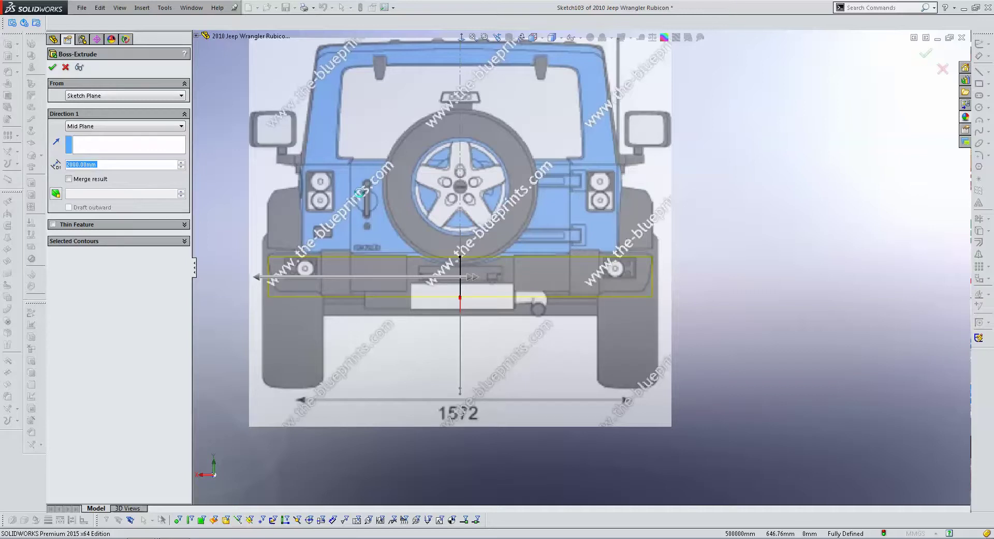
key("Return")
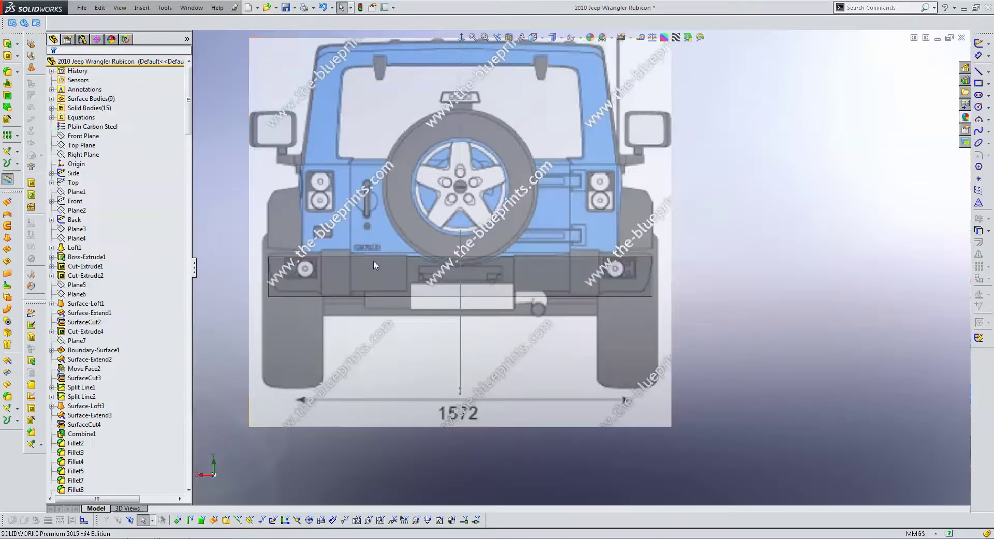
scroll(754, 336, "down", 3)
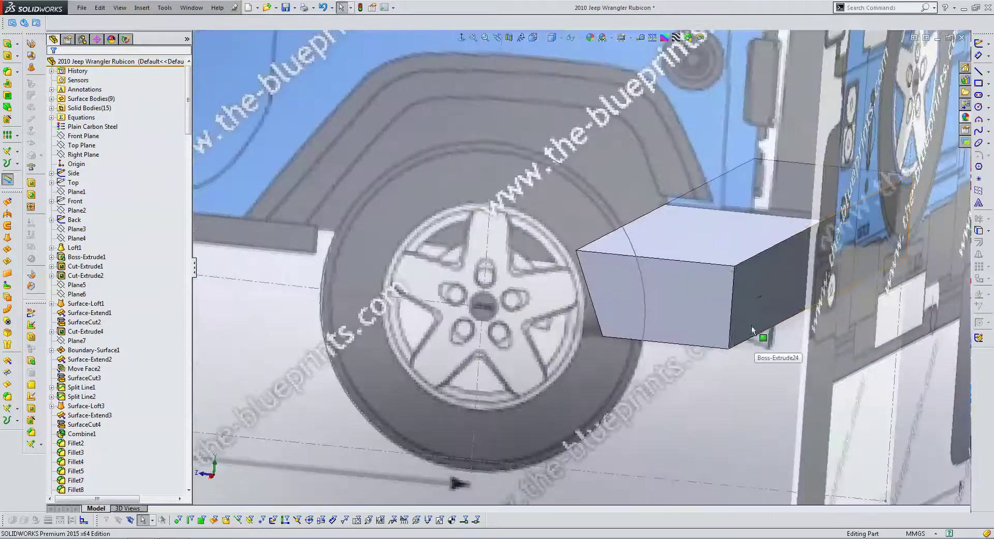
scroll(754, 337, "up", 3)
middle_click_drag(706, 459, 596, 328)
key("ctrl+8")
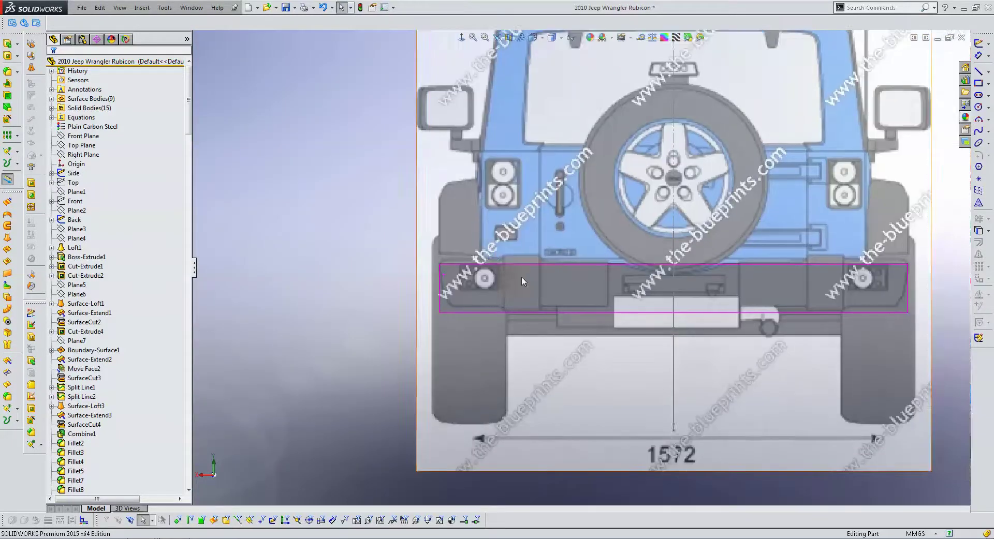
middle_click_drag(507, 277, 468, 289, "ctrl")
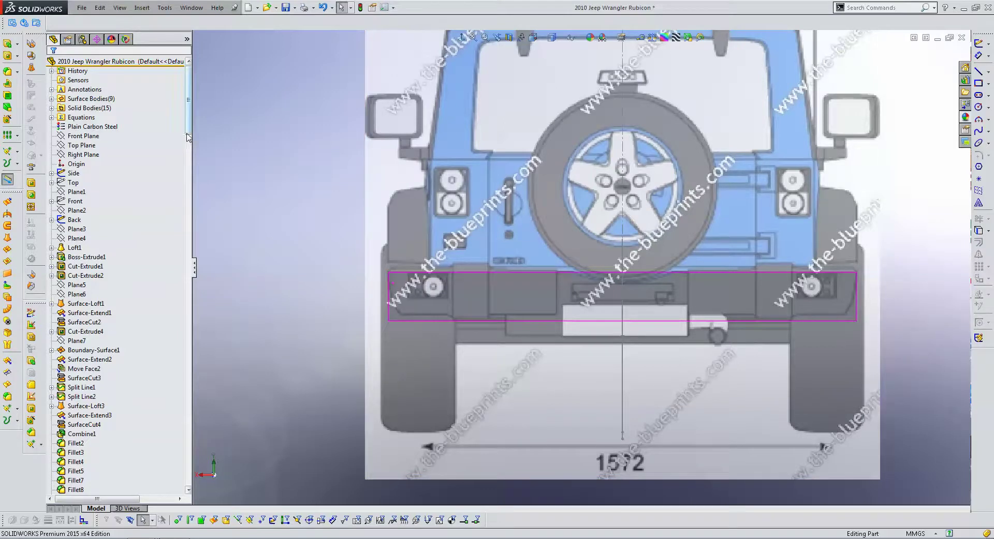
left_click_drag(187, 137, 187, 465)
left_click(73, 480)
scroll(182, 445, "down", 2)
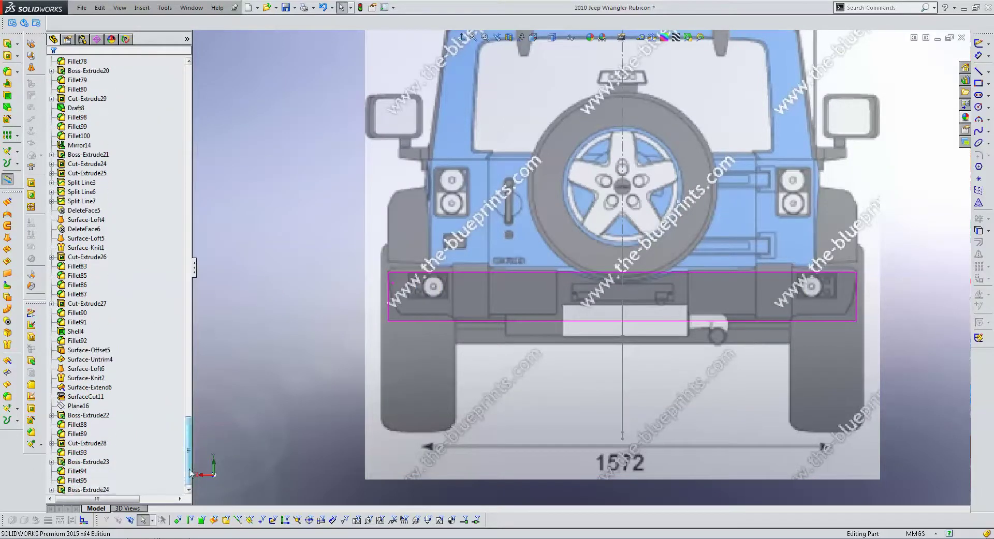
left_click(88, 490)
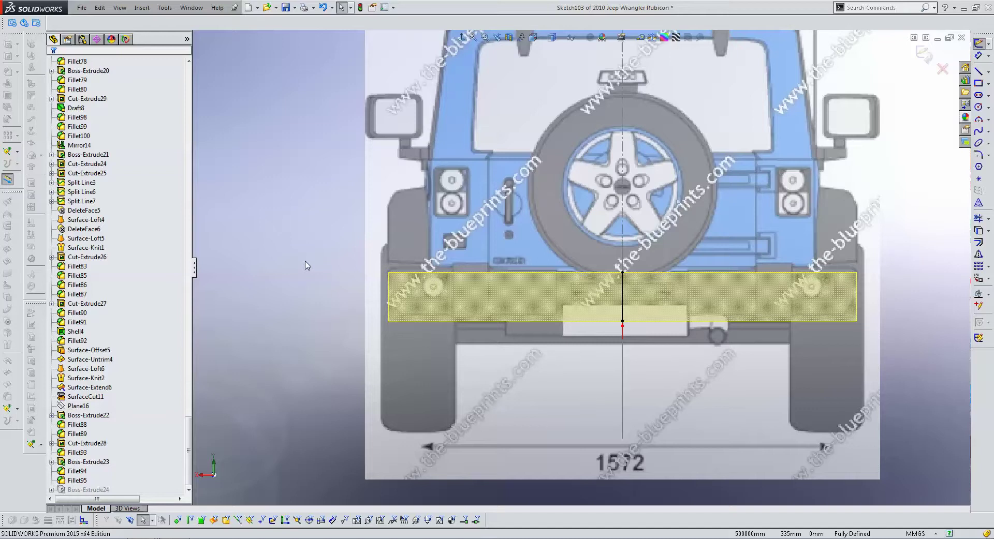
left_click(942, 69)
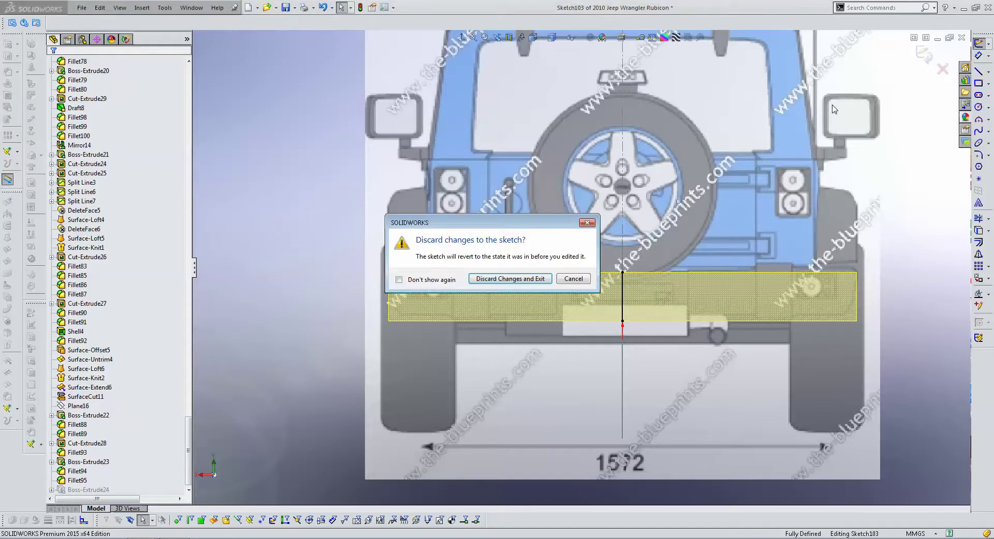
left_click(484, 279)
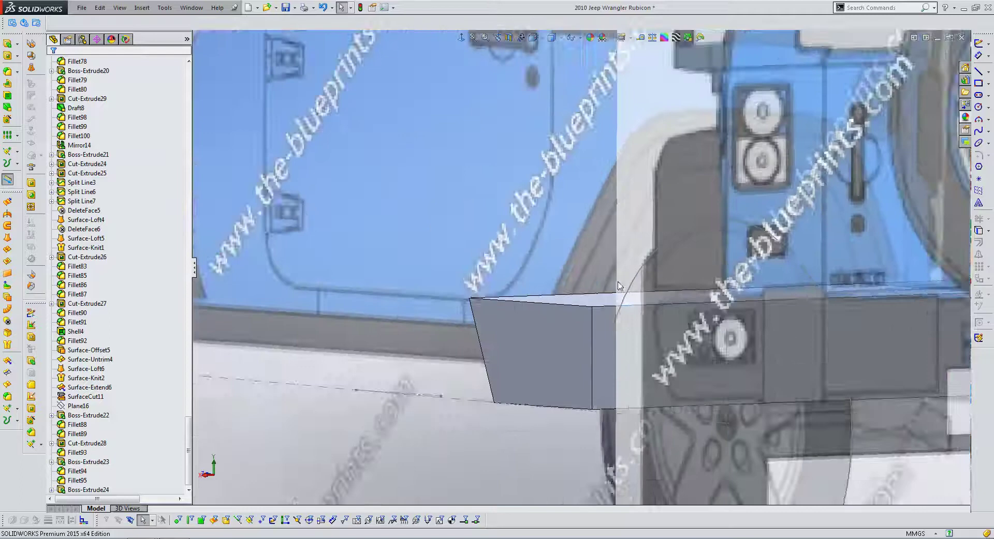
left_click(597, 318)
- Sketch on the bumper's rear face, convert its edges, and add a fixed slanted left line
left_click(460, 37)
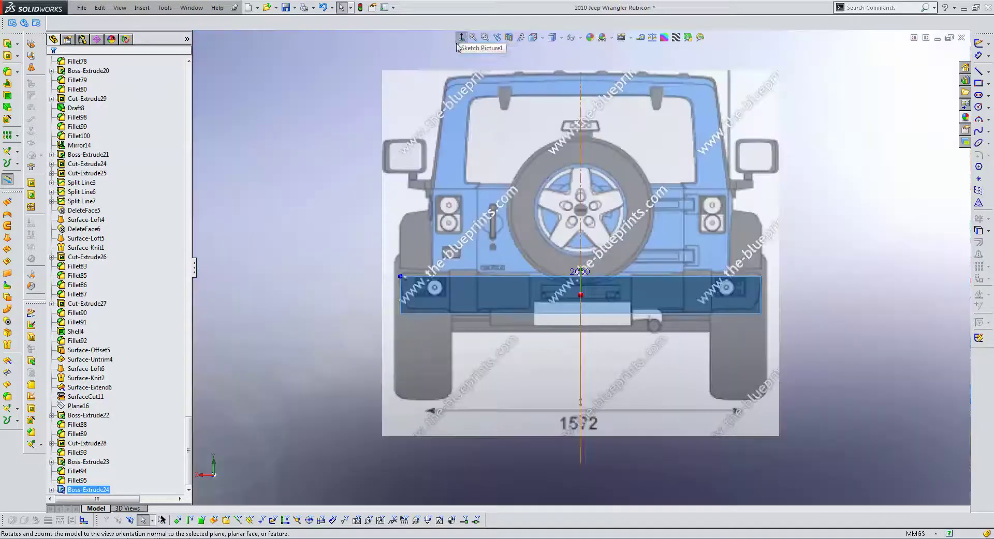
left_click(979, 71)
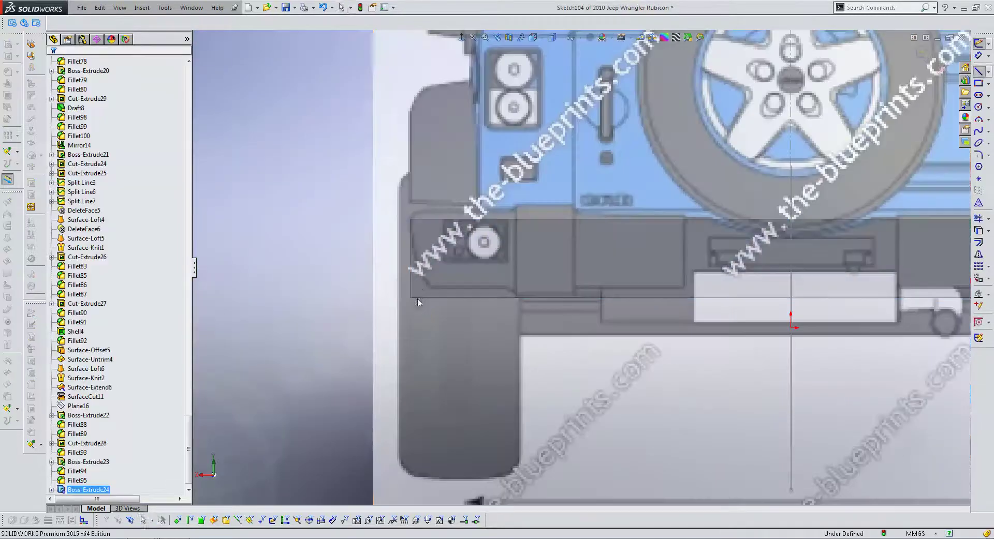
middle_click_drag(440, 242, 902, 223)
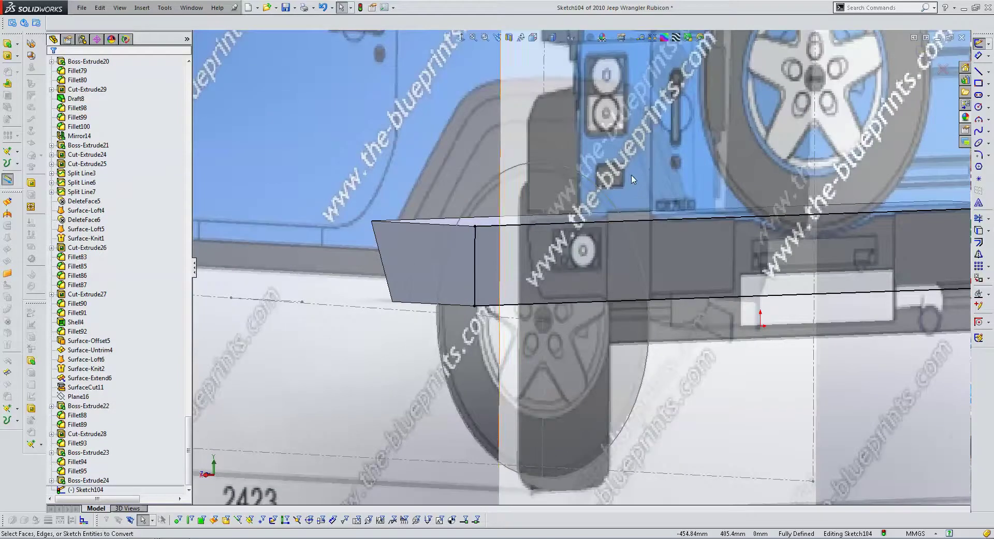
key("ctrl+8")
scroll(443, 270, "down", 1)
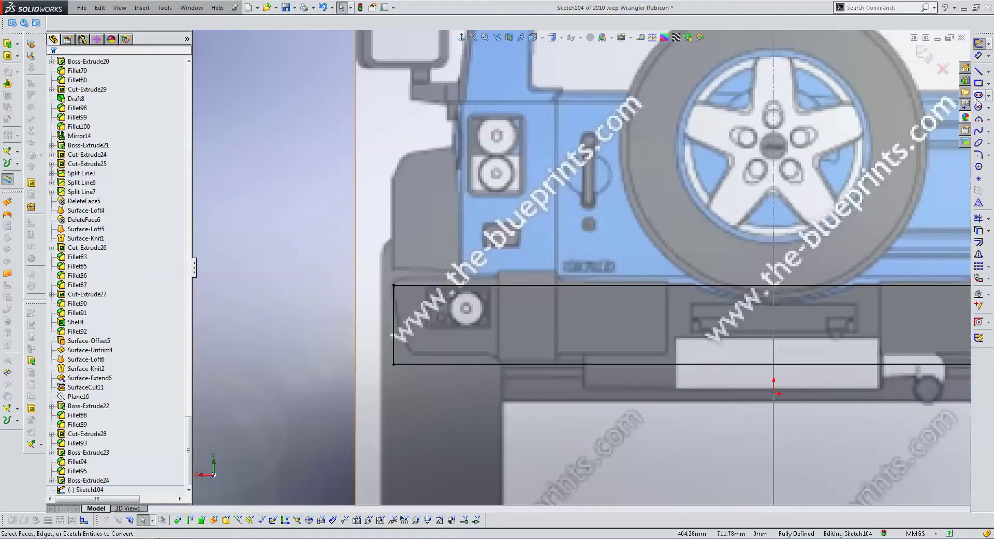
key("l")
left_click(393, 286)
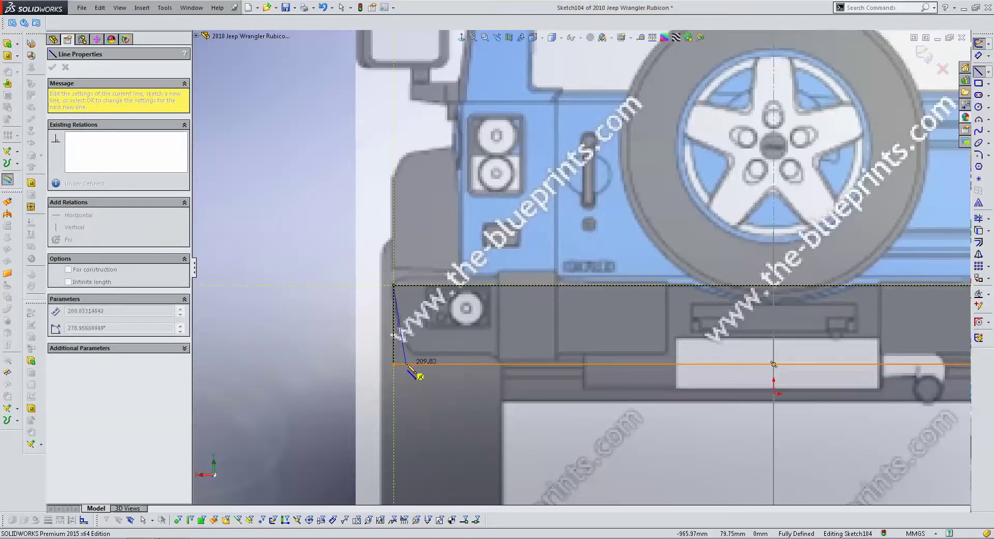
left_click(409, 365)
key("Escape")
left_click(403, 326)
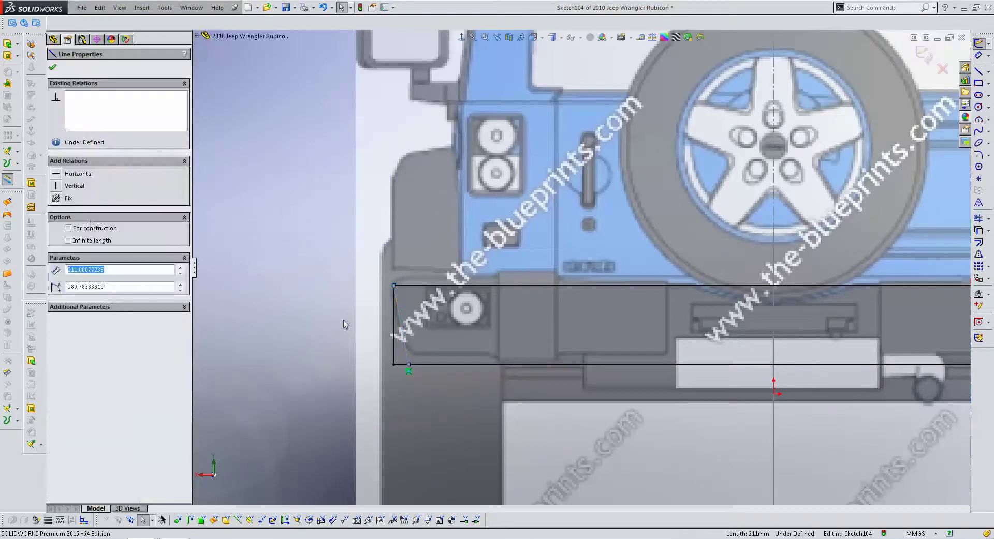
left_click(56, 198)
key("Escape")
key("f")
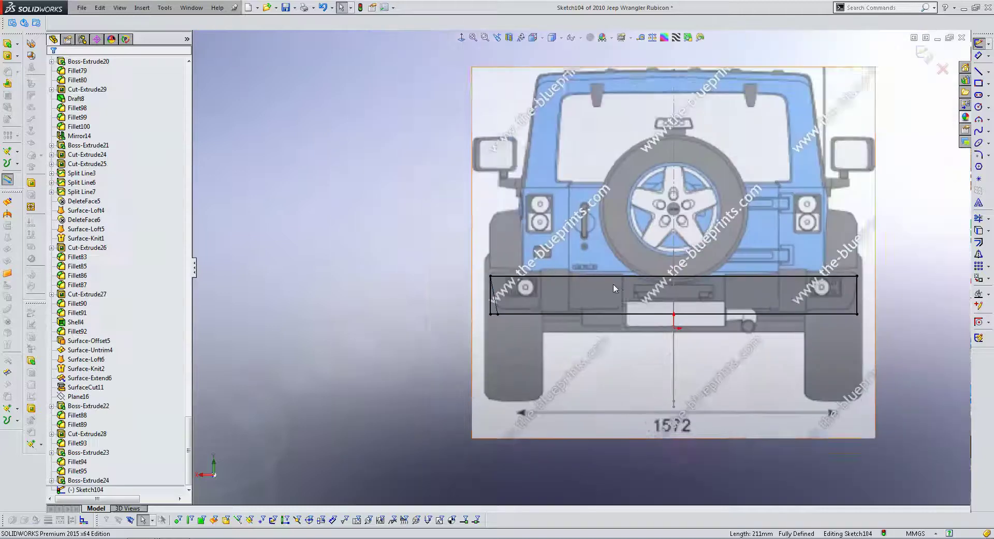
- Add a vertical centre line and mirror the slanted line across it
left_click(978, 71)
scroll(611, 285, "down", 2)
scroll(595, 287, "down", 2)
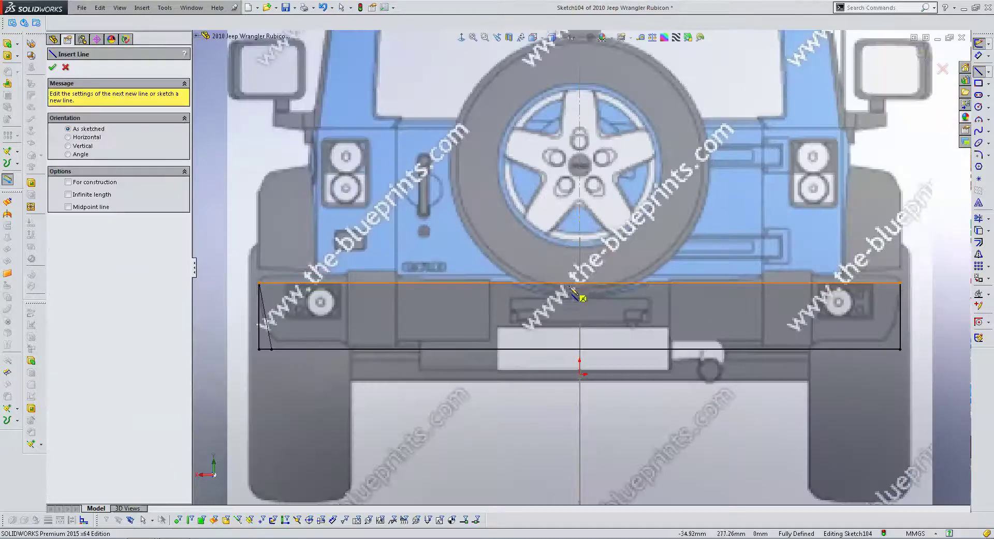
left_click(579, 282)
left_click(579, 349)
key("Escape")
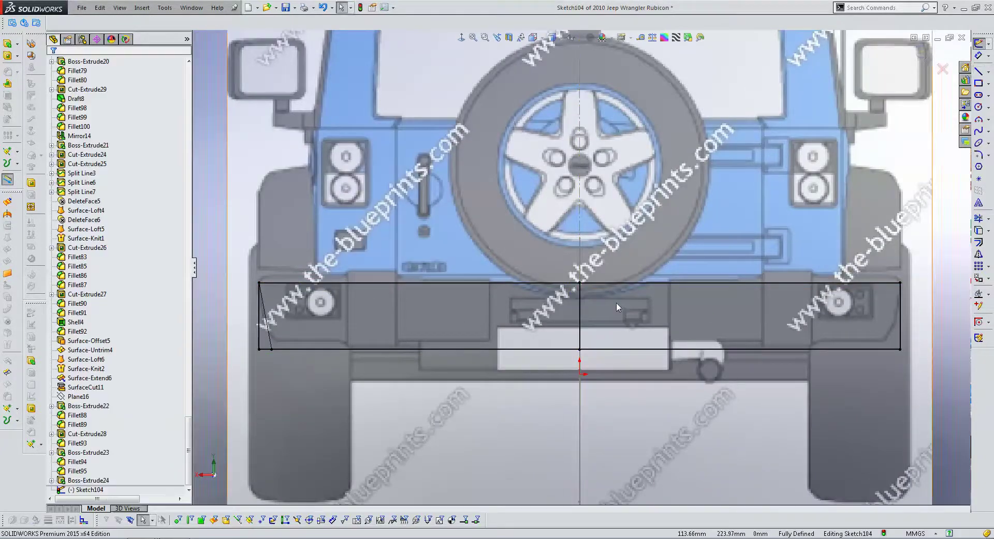
left_click(579, 311)
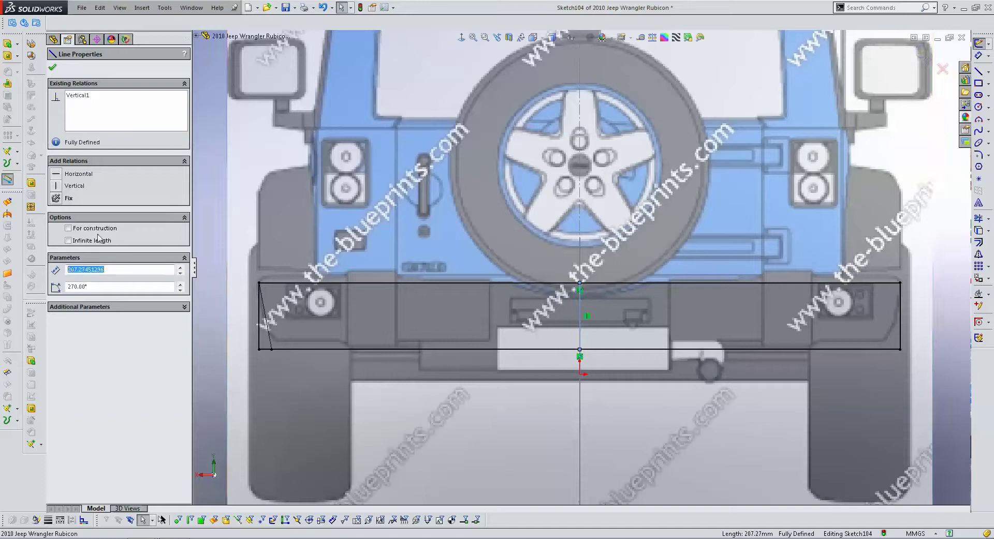
left_click(265, 315)
left_click(580, 316, "ctrl")
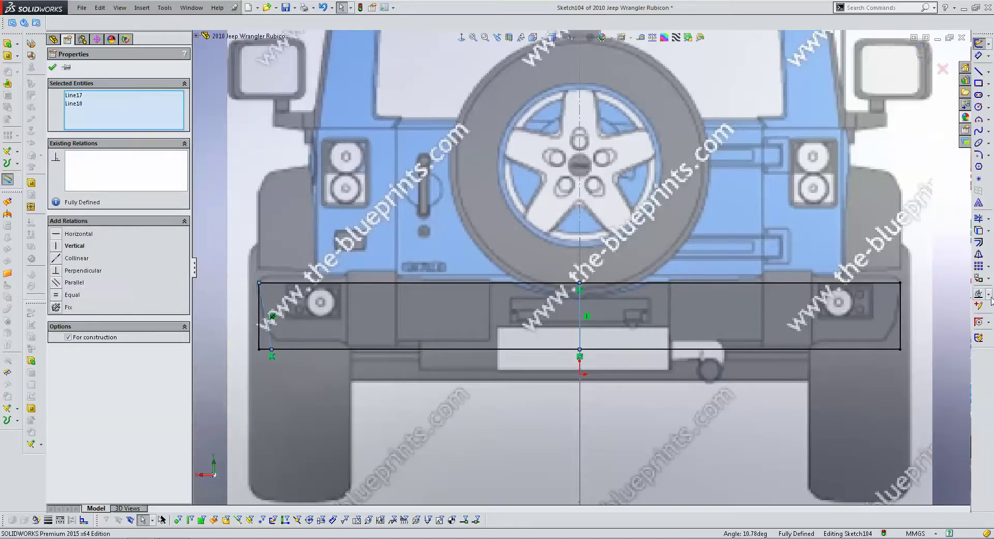
left_click(978, 254)
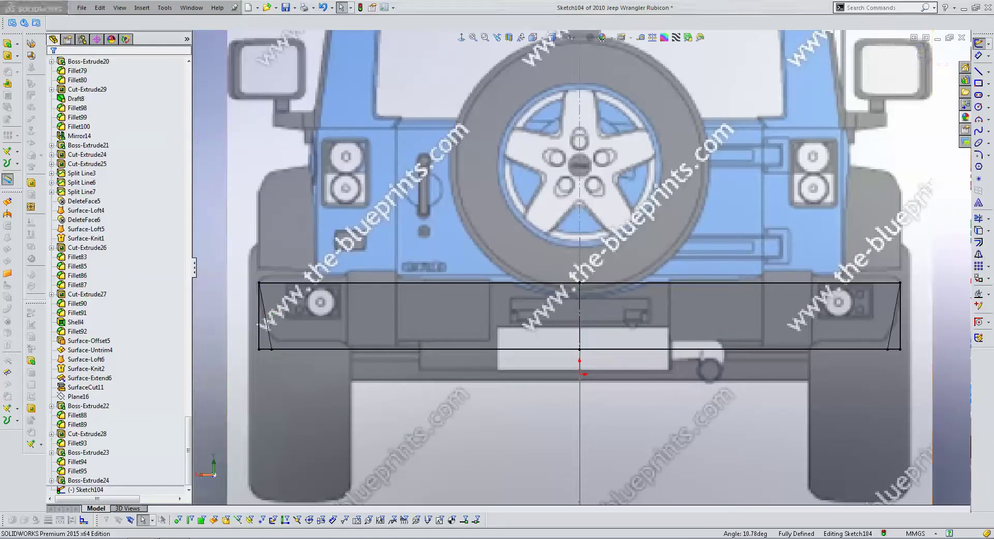
- Trim away the stray bottom-right sketch segment
left_click(978, 217)
scroll(277, 338, "down", 3)
scroll(277, 338, "down", 3)
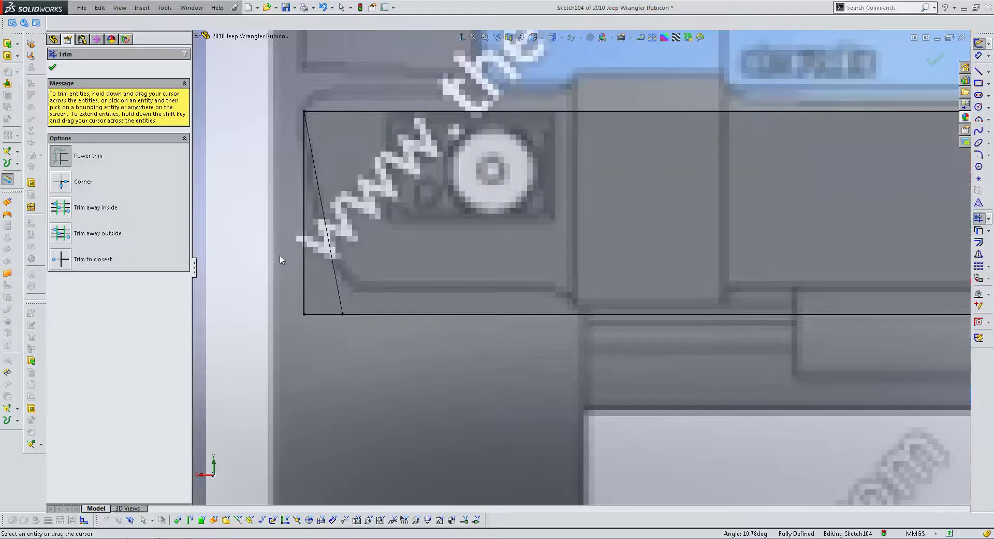
scroll(328, 334, "up", 5)
scroll(672, 321, "down", 3)
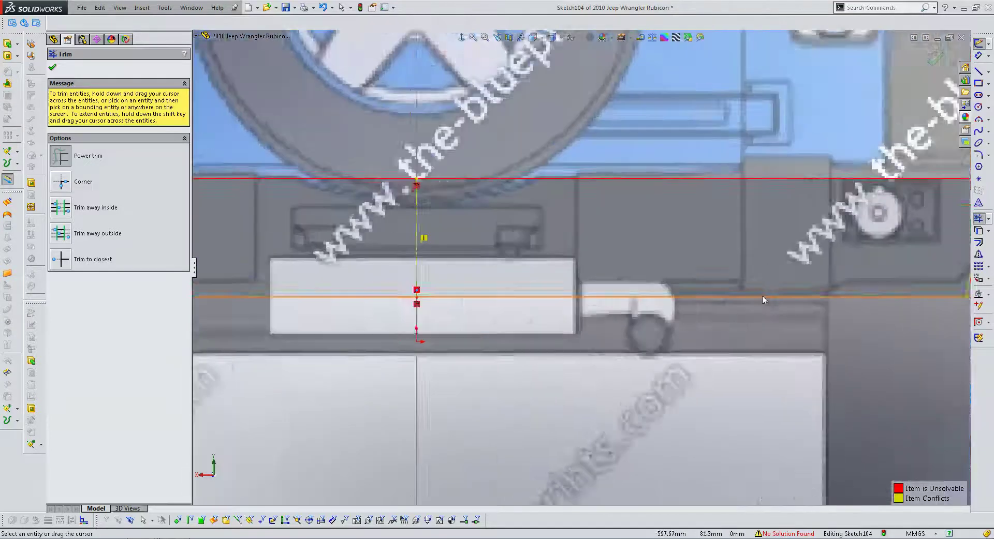
scroll(684, 322, "up", 1)
scroll(720, 326, "down", 2)
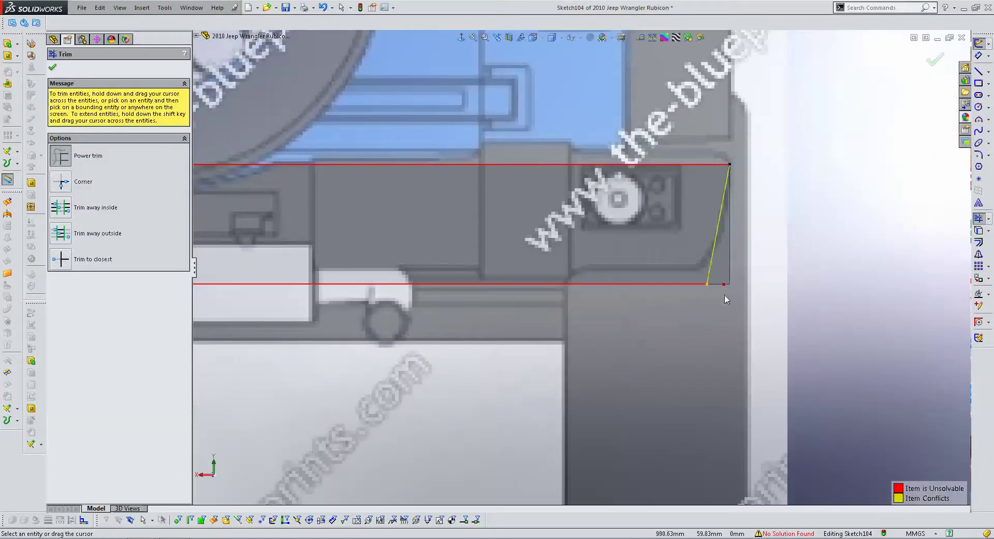
left_click(723, 284)
scroll(692, 411, "up", 3)
scroll(569, 310, "up", 2)
scroll(375, 262, "down", 2)
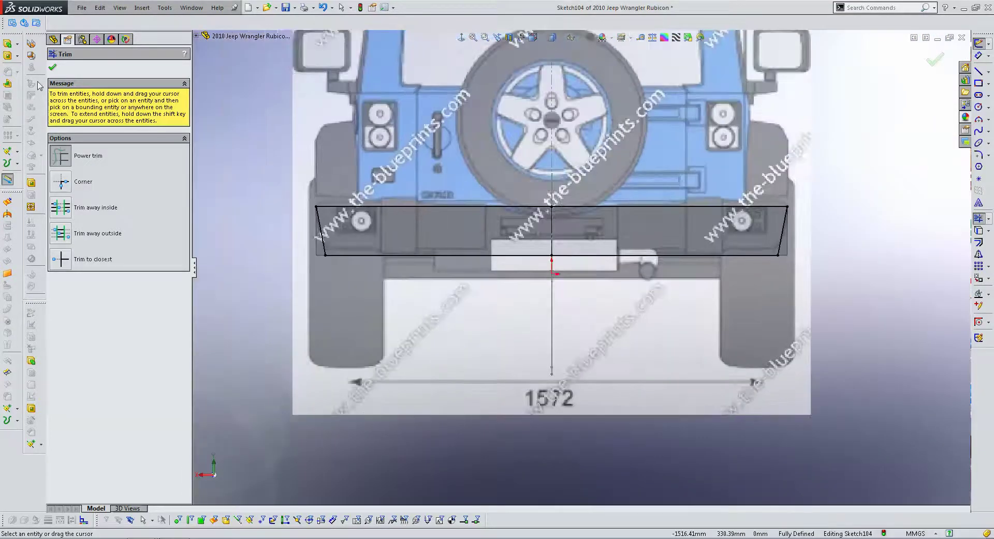
- Cut-extrude the sketch Through All with Flip side to cut and Direction 2 off
left_click(8, 56)
left_click(125, 127)
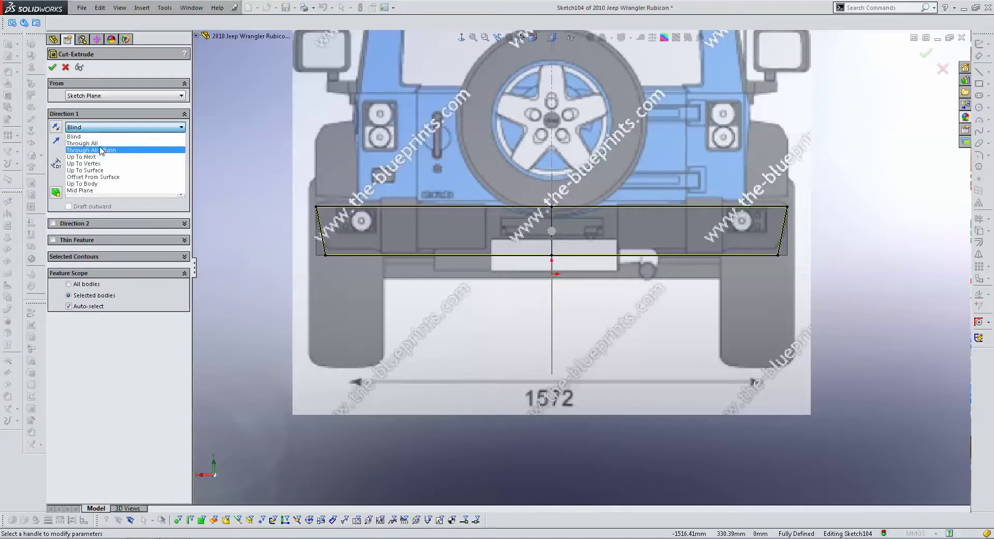
left_click(98, 149)
left_click(69, 161)
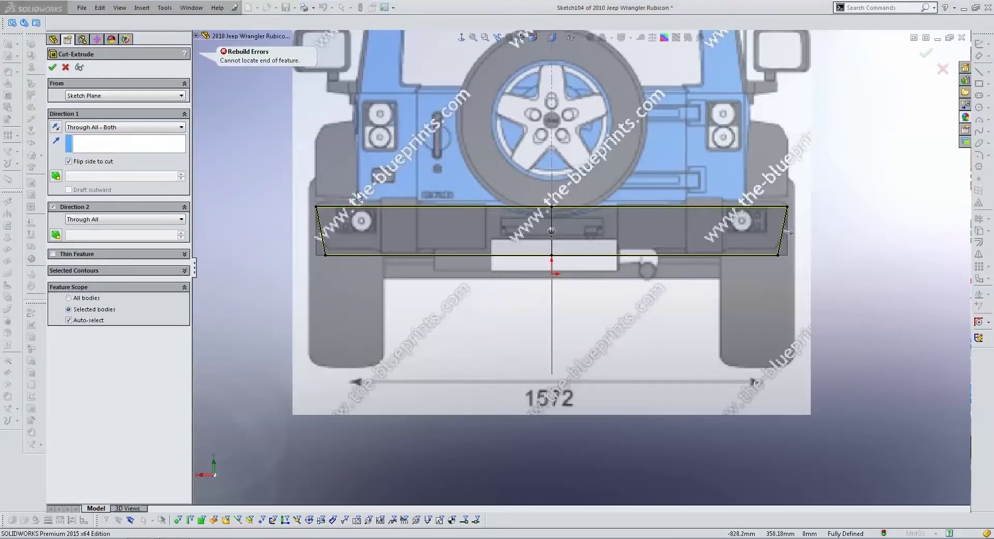
middle_click_drag(368, 203, 250, 182)
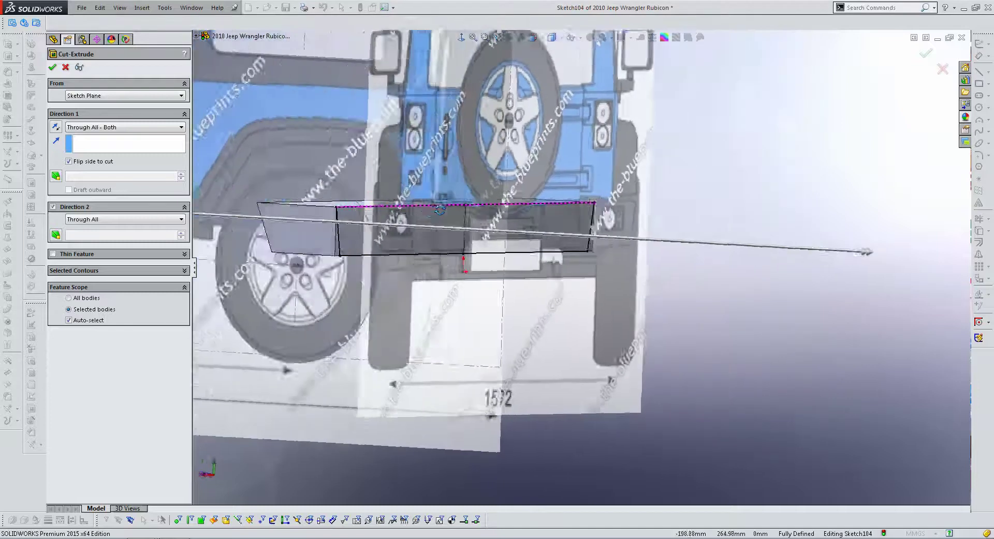
left_click(53, 207)
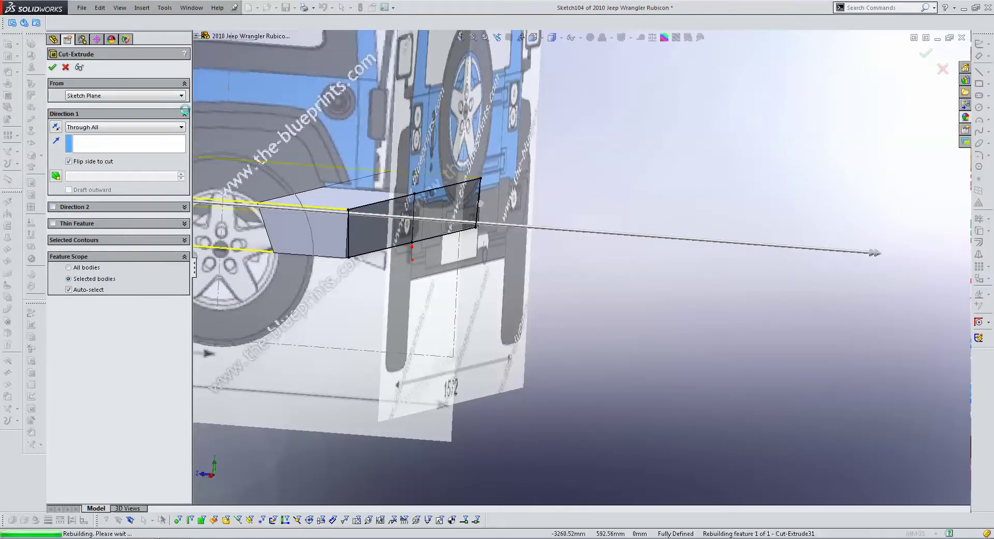
key("Return")
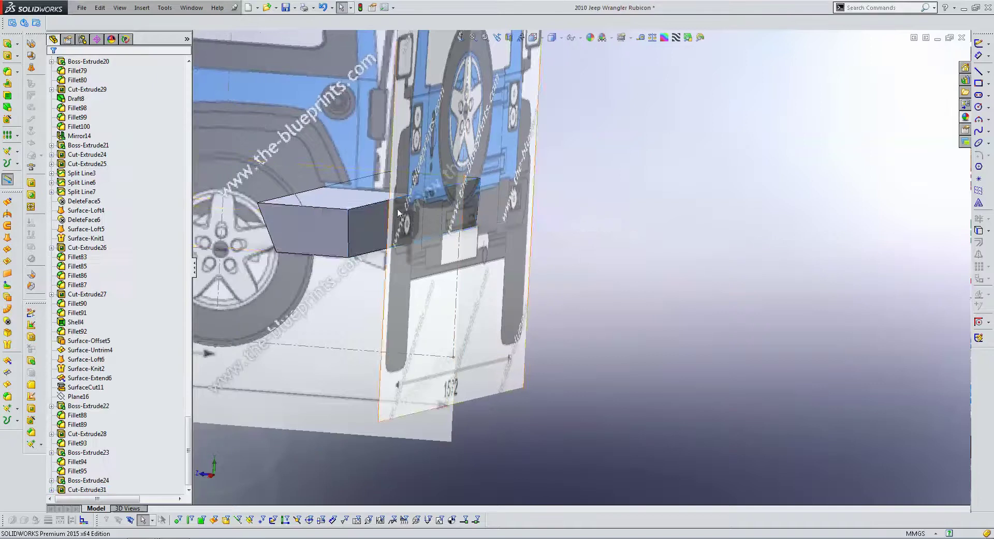
mouse_move(267, 155)
middle_mouse_down()
mouse_move(335, 204)
mouse_move(491, 228)
mouse_move(471, 195)
middle_mouse_up()
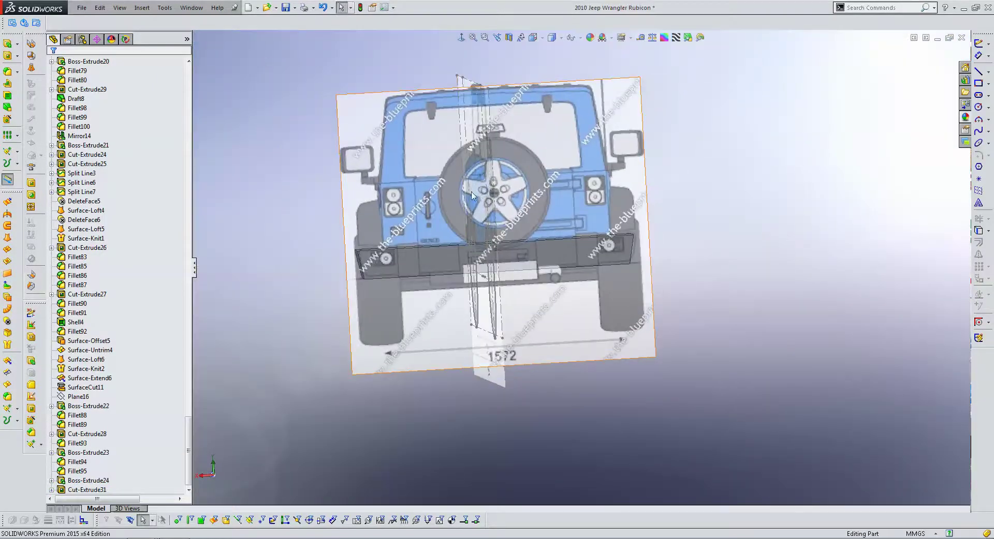
middle_click_drag(433, 236, 440, 248)
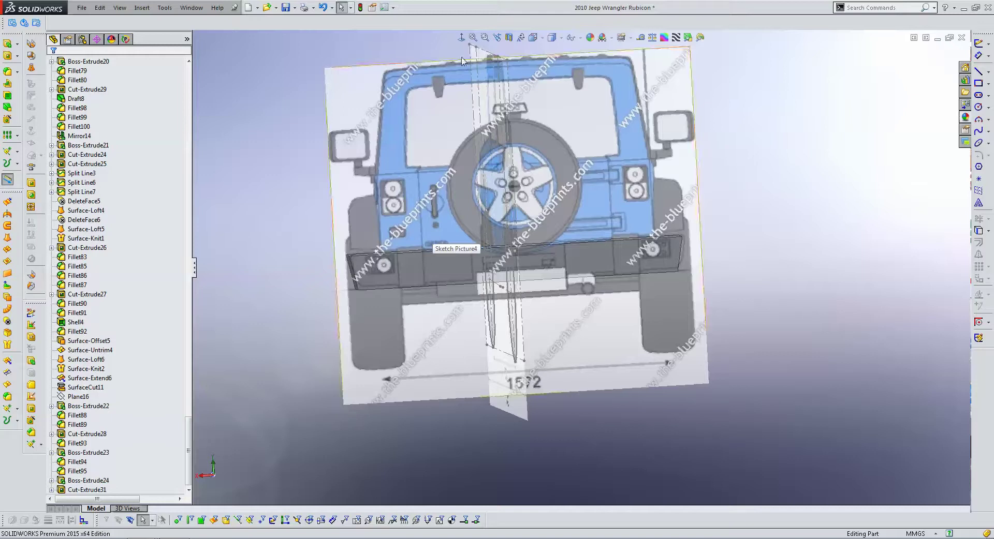
key("ctrl+8")
scroll(411, 259, "down", 3)
scroll(411, 262, "down", 1)
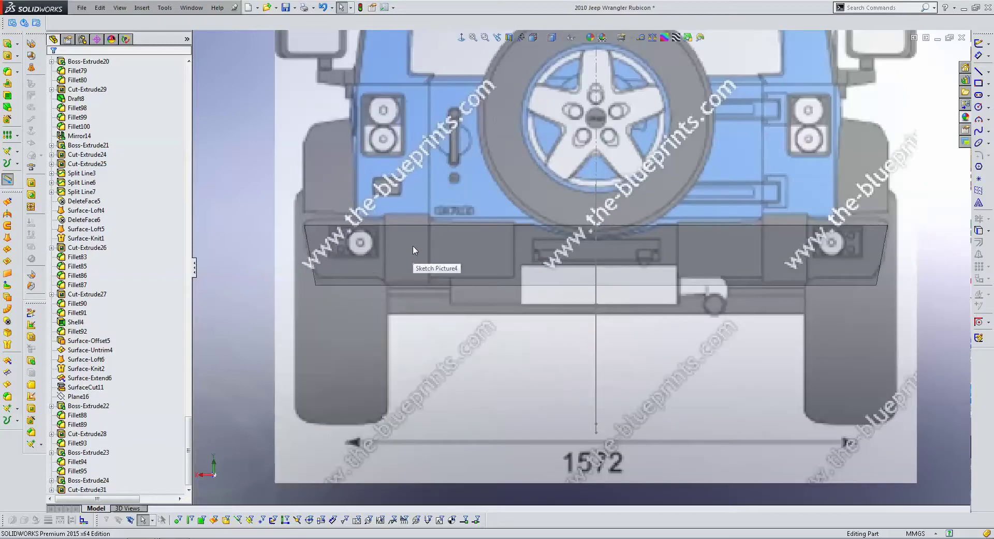
- Create reference plane Plane17 from the Right Plane with a 570 mm offset
left_click_drag(189, 421, 189, 78)
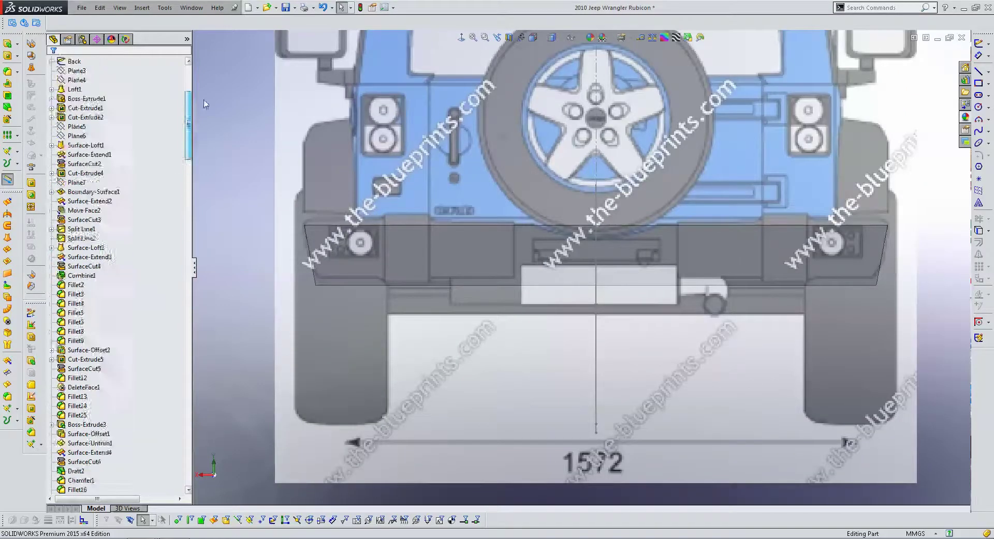
left_click(86, 155)
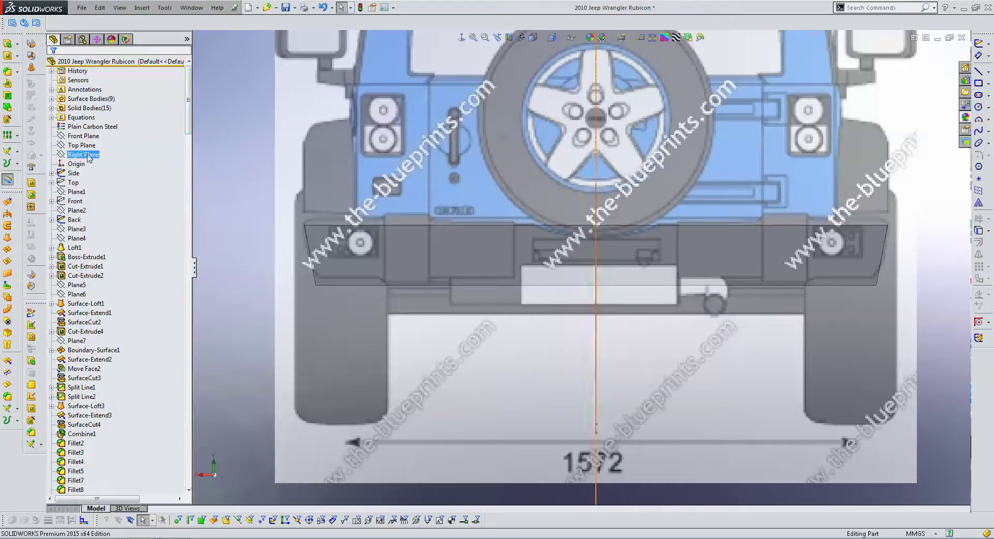
left_click(19, 150)
left_click(36, 154)
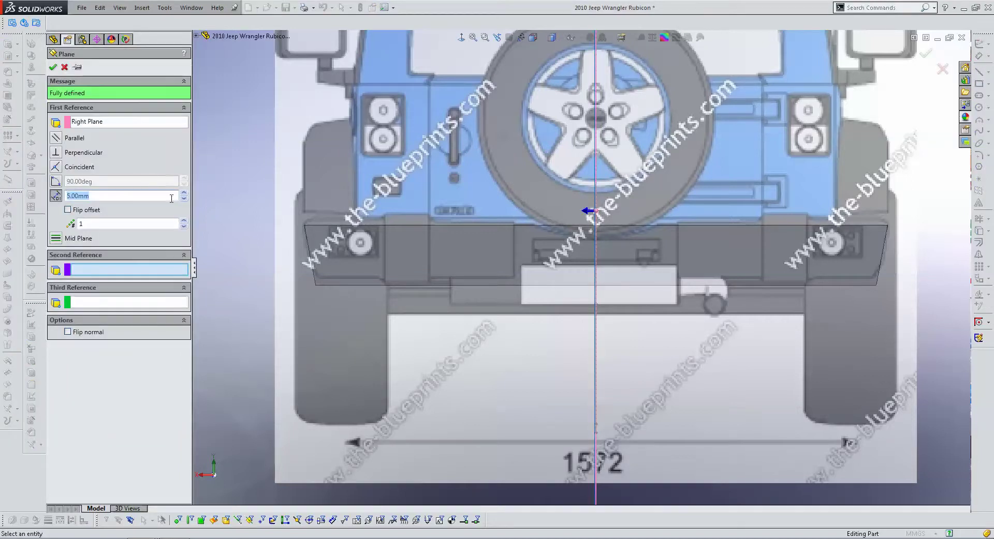
type("70")
key("Return")
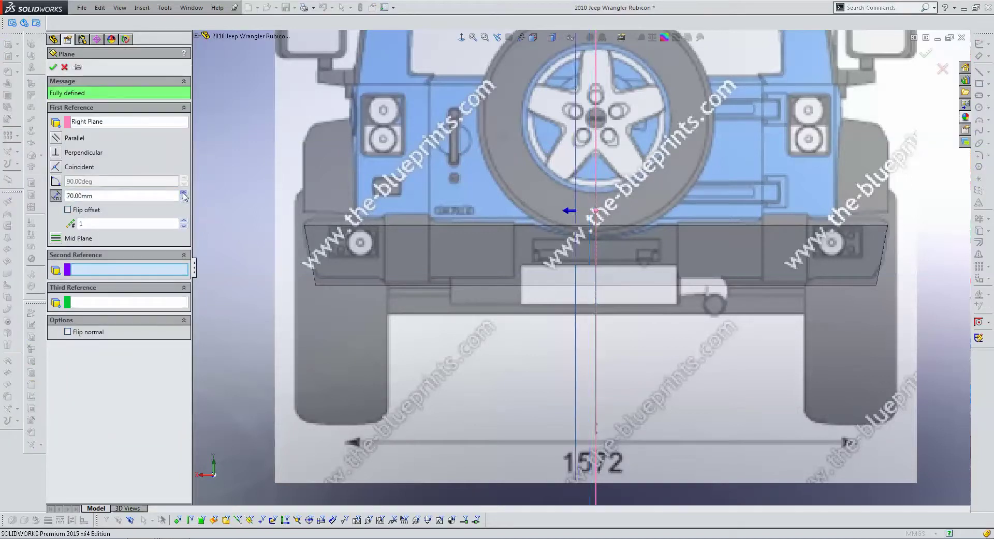
left_click_drag(183, 195, 182, 196)
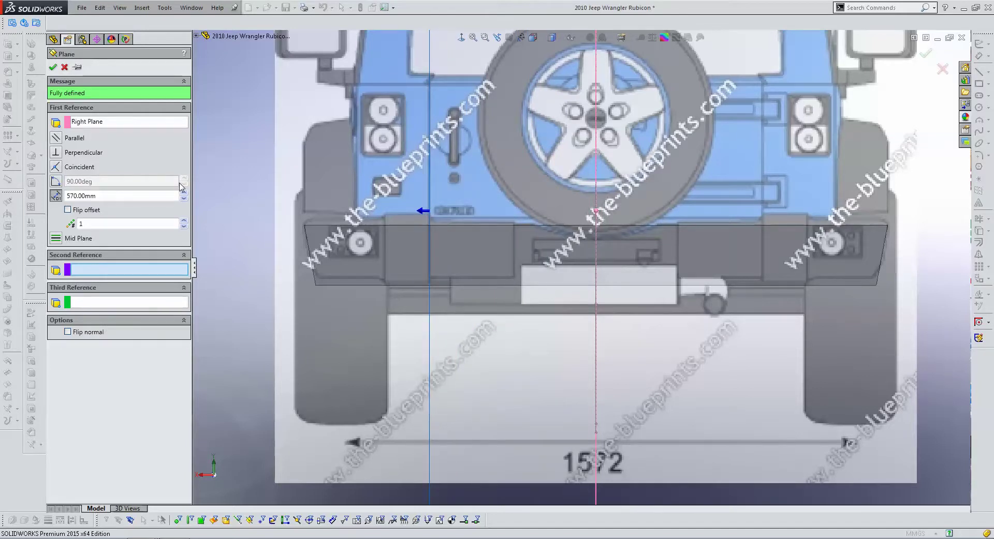
left_click(53, 67)
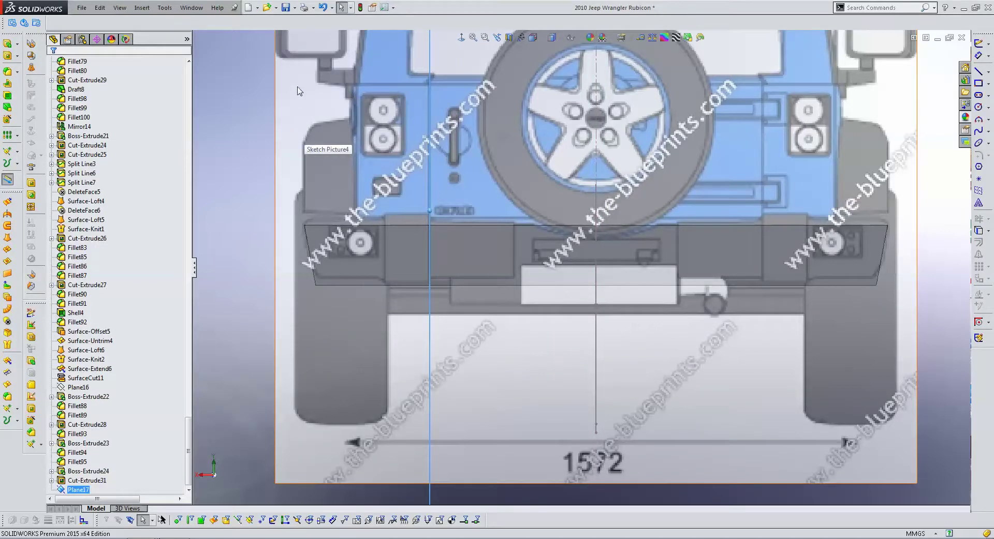
- Start a sketch on Plane17 and draw a vertical and a horizontal line past the block's rear
left_click(461, 37)
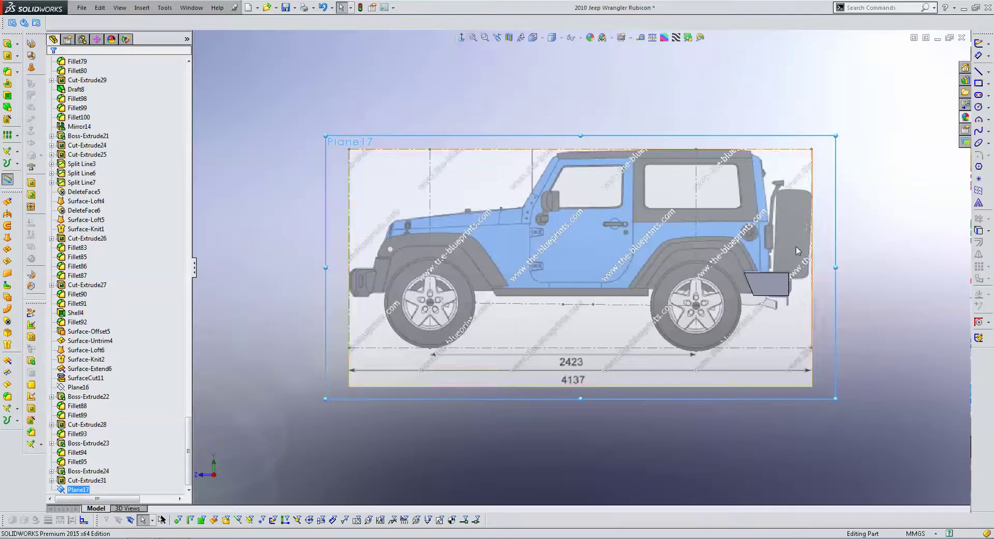
scroll(795, 251, "down", 3)
scroll(759, 279, "down", 3)
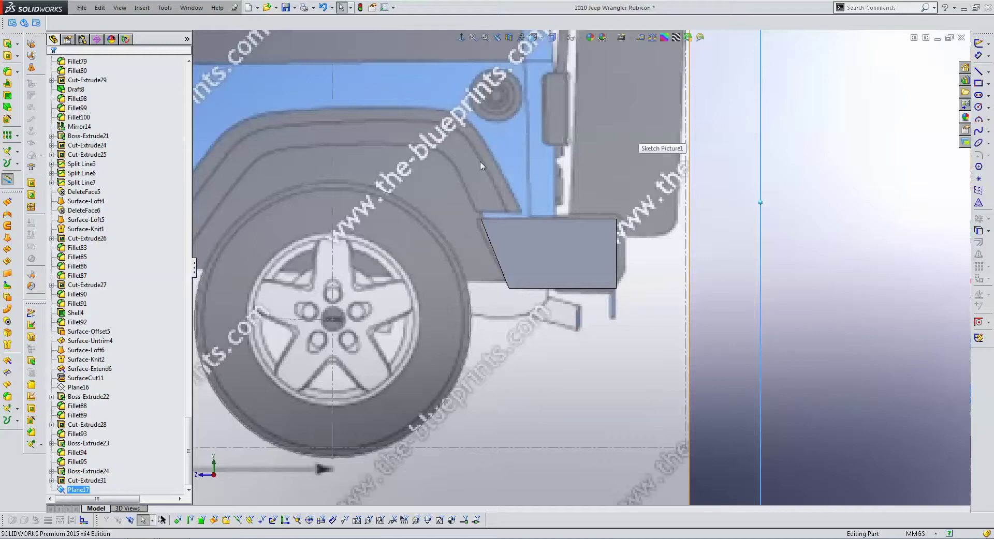
left_click(978, 43)
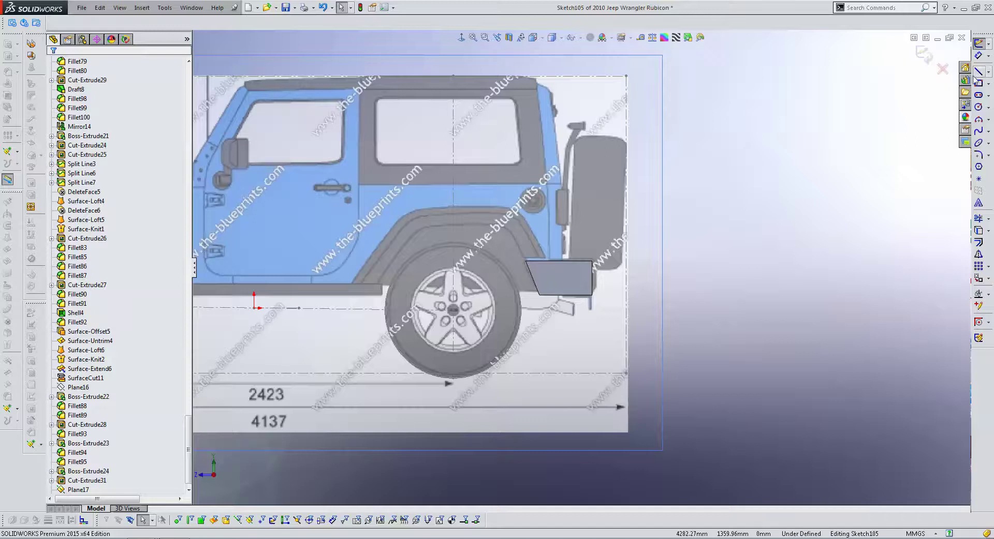
left_click(977, 72)
scroll(590, 262, "down", 5)
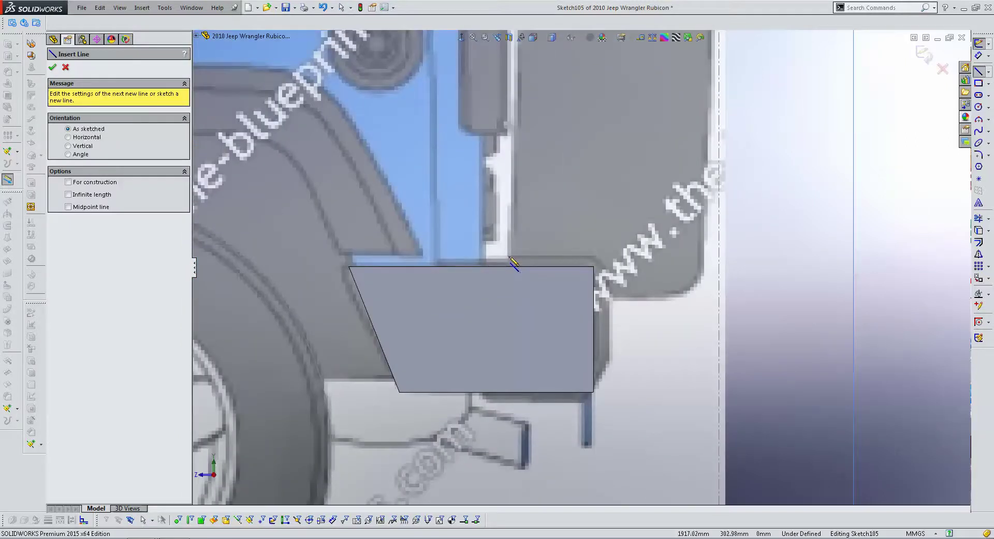
left_click(508, 257)
left_click(510, 331)
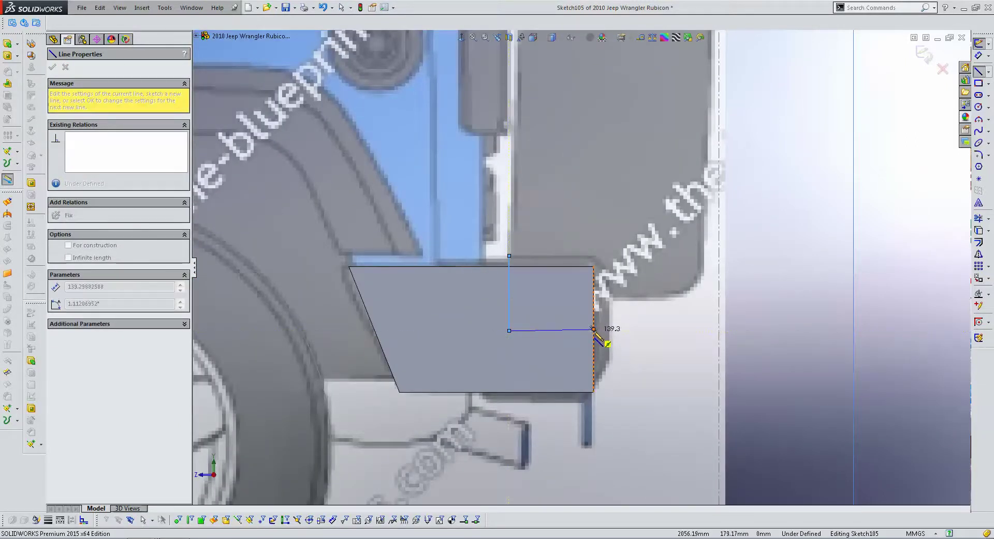
left_click(652, 336)
key("Escape")
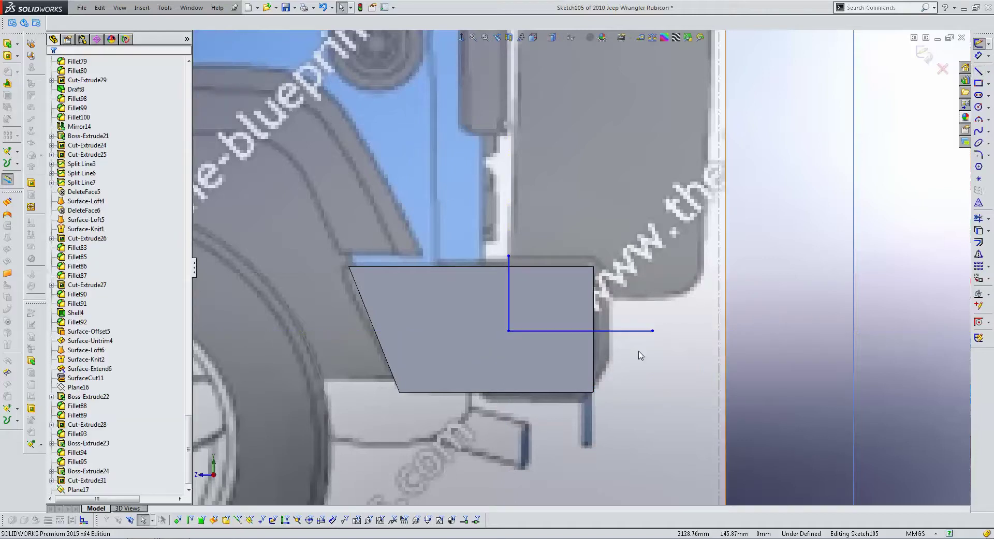
left_click(609, 331)
key("Escape")
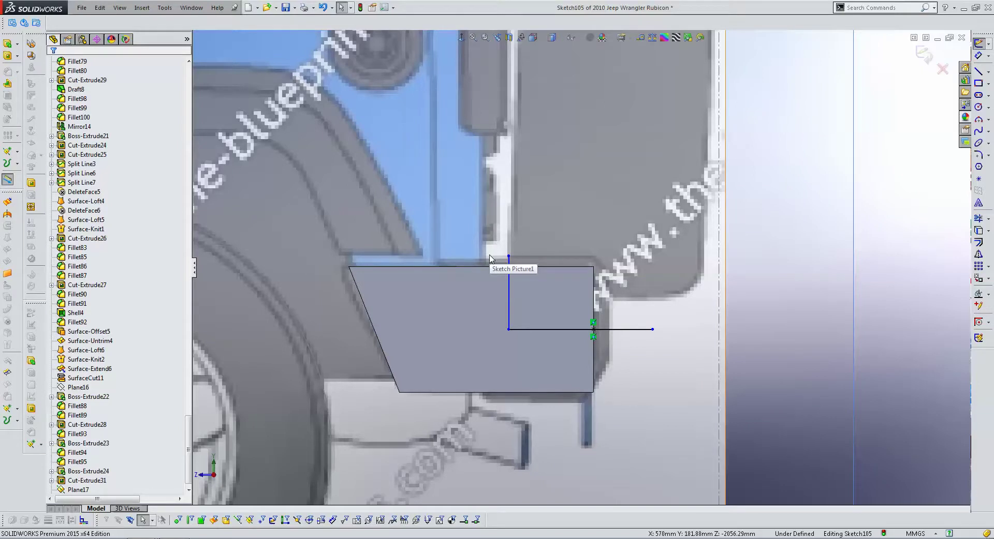
- Add the rear vertical line and the top line to close the rectangle
left_click(978, 71)
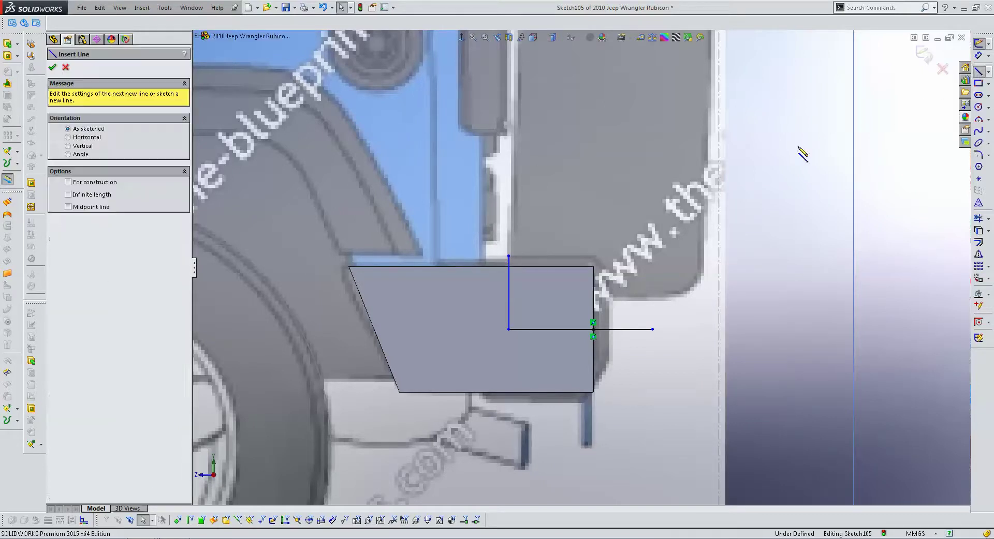
mouse_move(653, 329)
left_mouse_down()
mouse_move(653, 280)
mouse_move(610, 242)
left_mouse_up()
key("Escape")
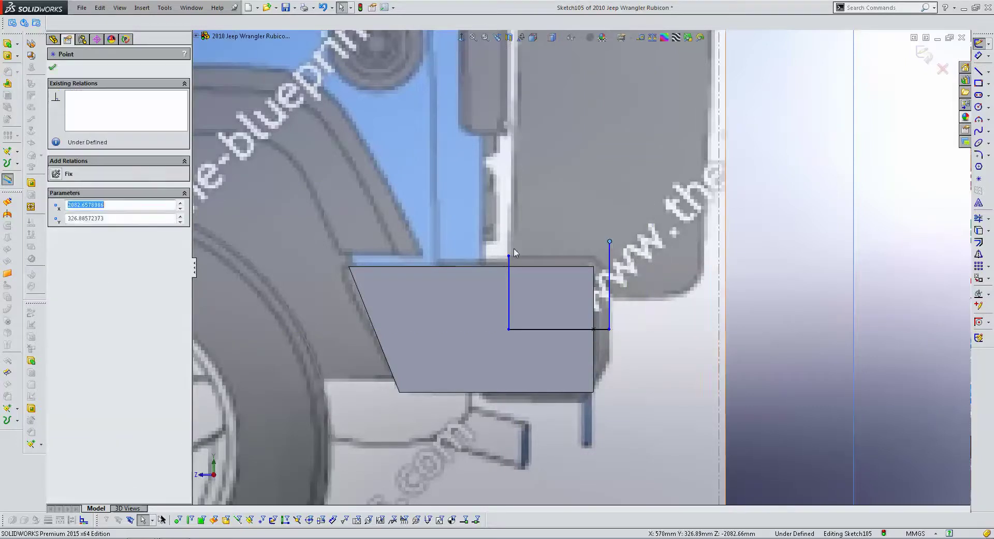
key("l")
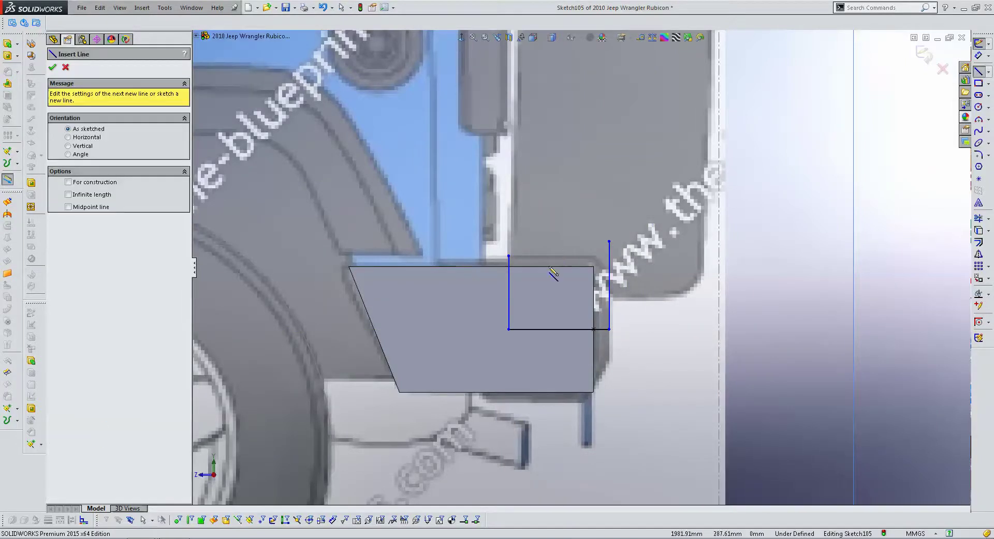
key("Escape")
mouse_move(509, 256)
left_mouse_down()
mouse_move(609, 242)
mouse_move(568, 256)
left_mouse_up()
left_click(609, 241)
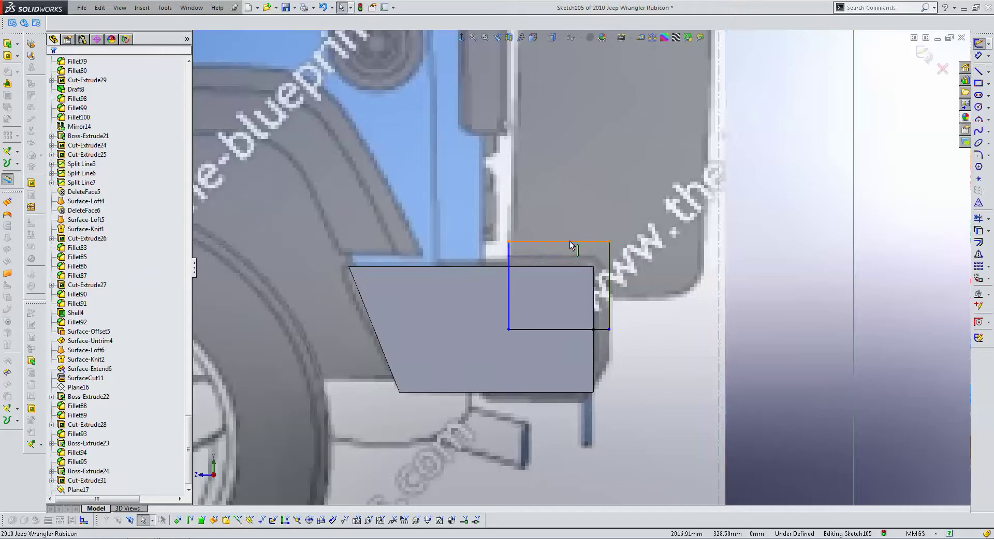
- Make the inner horizontal line construction and dimension the top offset at 20 mm
left_click(557, 329)
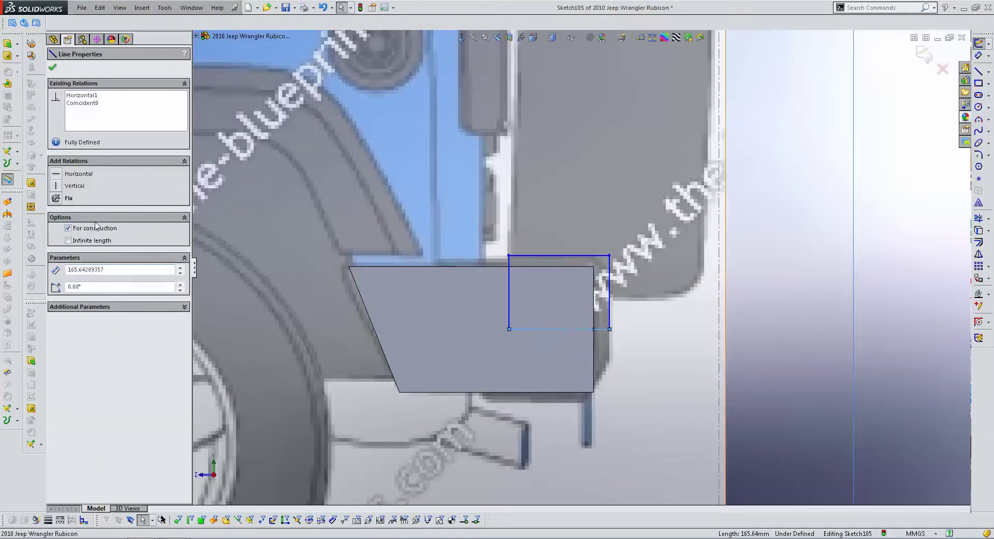
key("Escape")
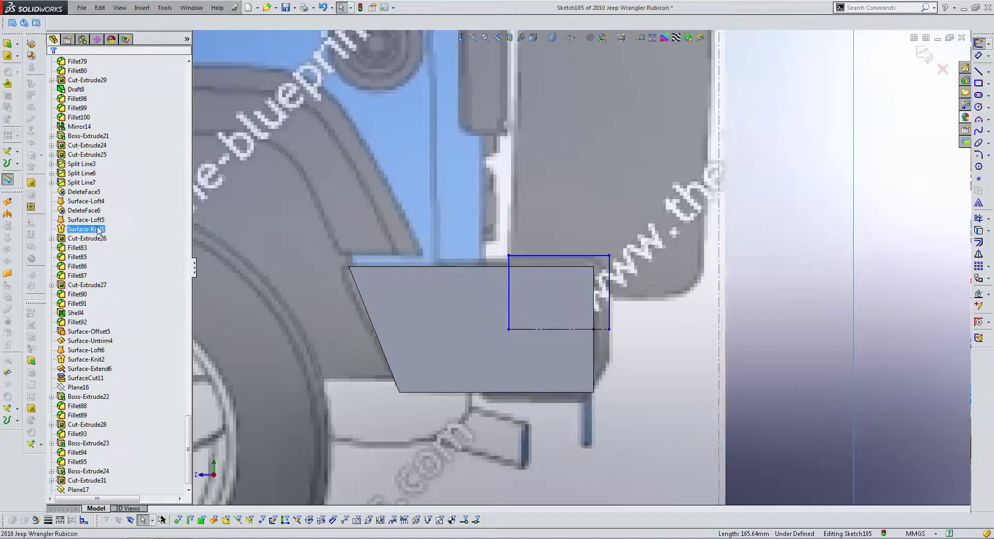
left_click(978, 56)
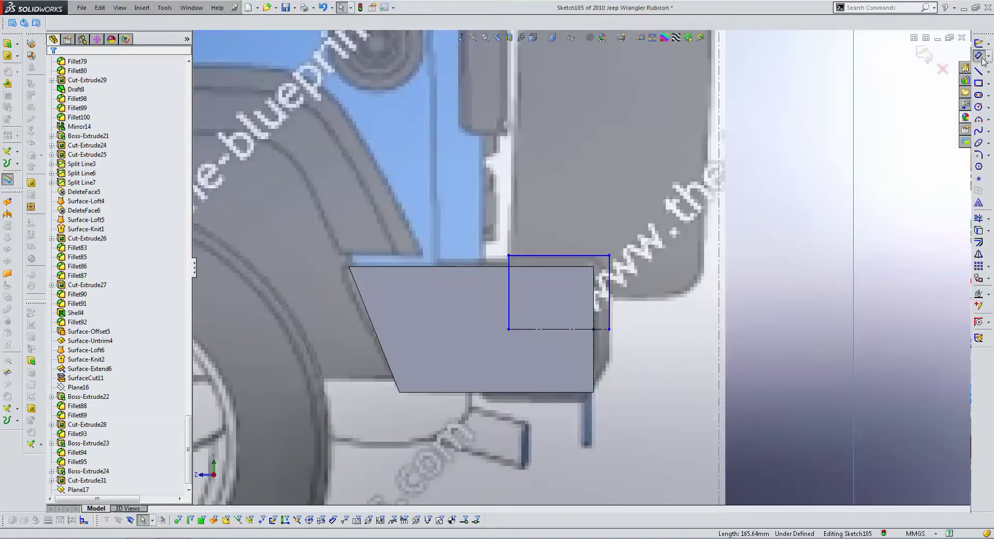
left_click(526, 266)
left_click(493, 222)
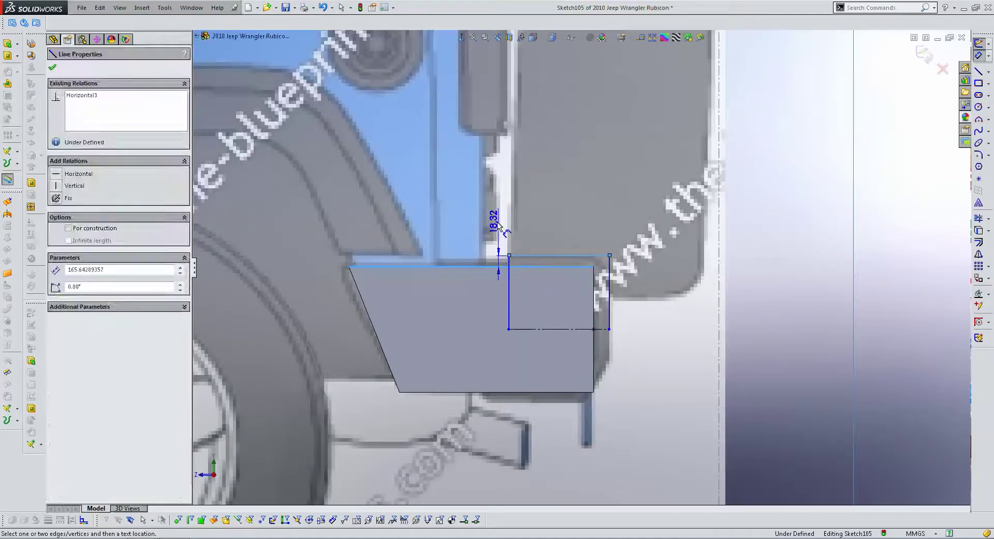
type("20")
key("Return")
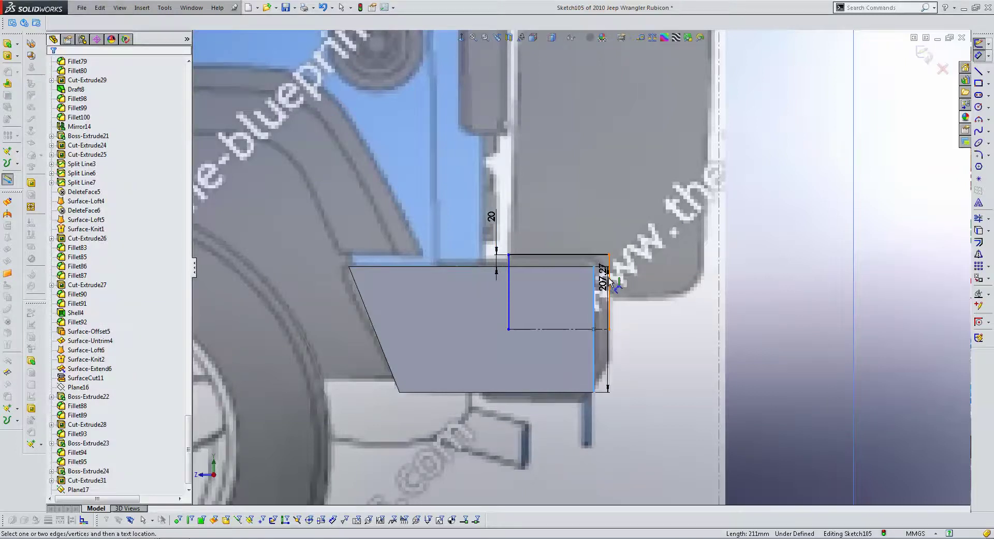
left_click(628, 227)
type("20")
key("Return")
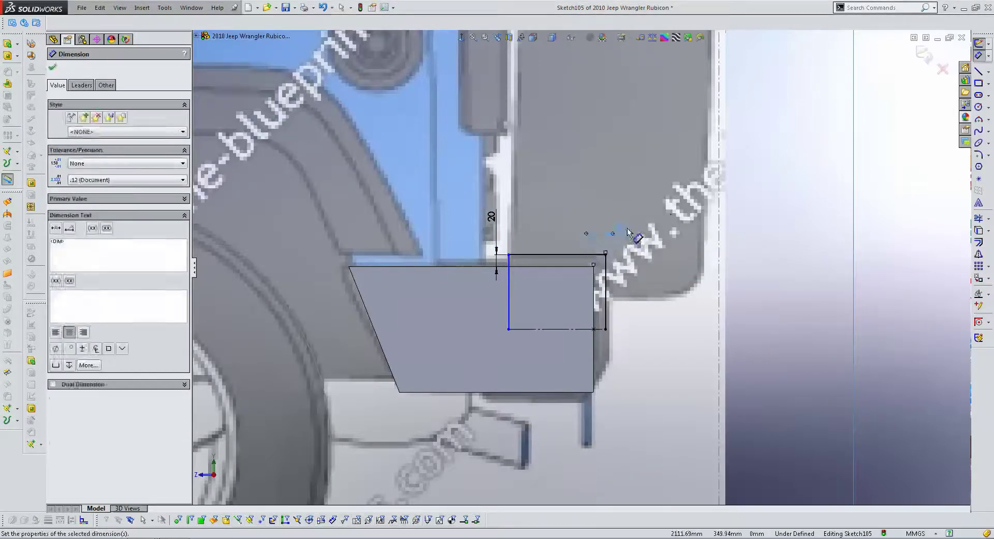
- Set the rear offset dimension to 26 mm and box-select the outline
scroll(671, 217, "up", 3)
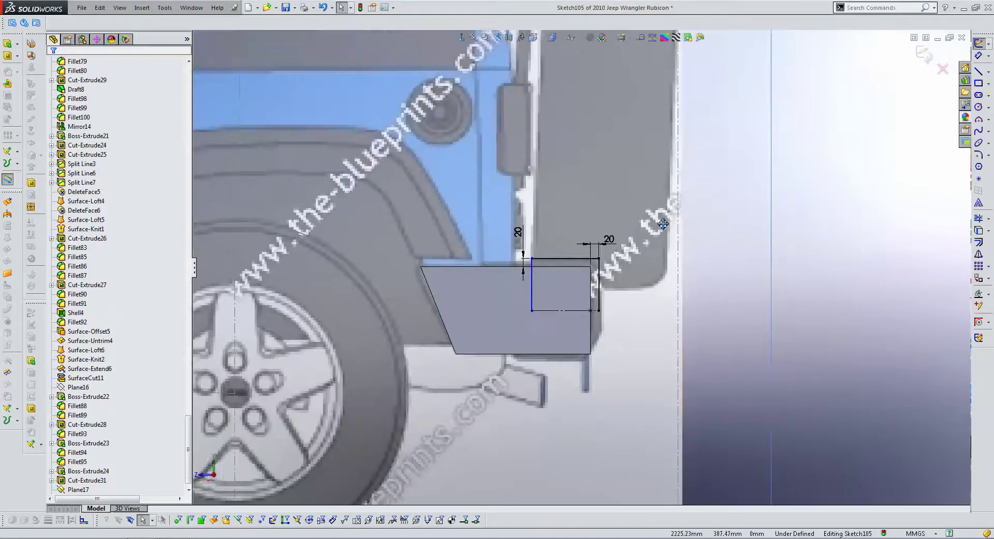
scroll(667, 222, "down", 2)
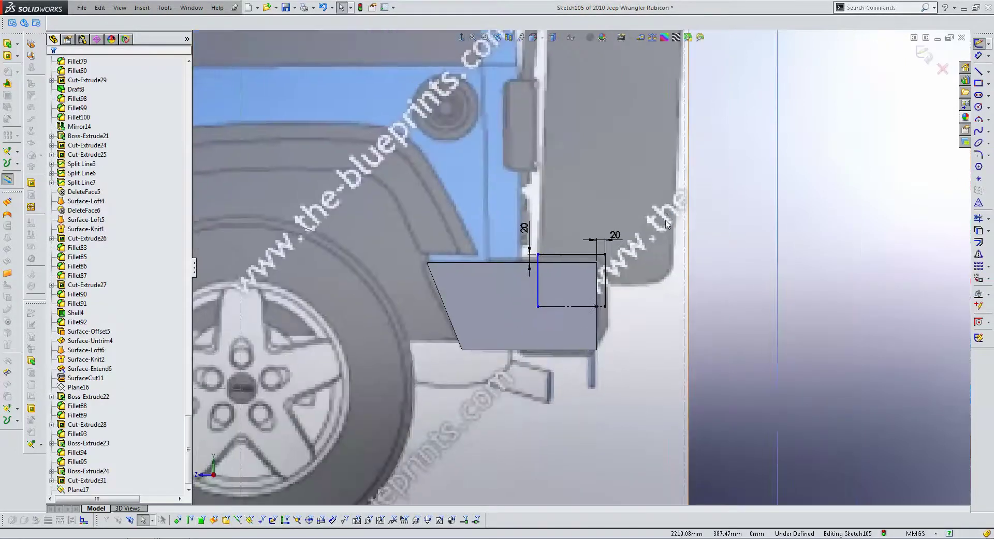
double_click(615, 239)
key("Return")
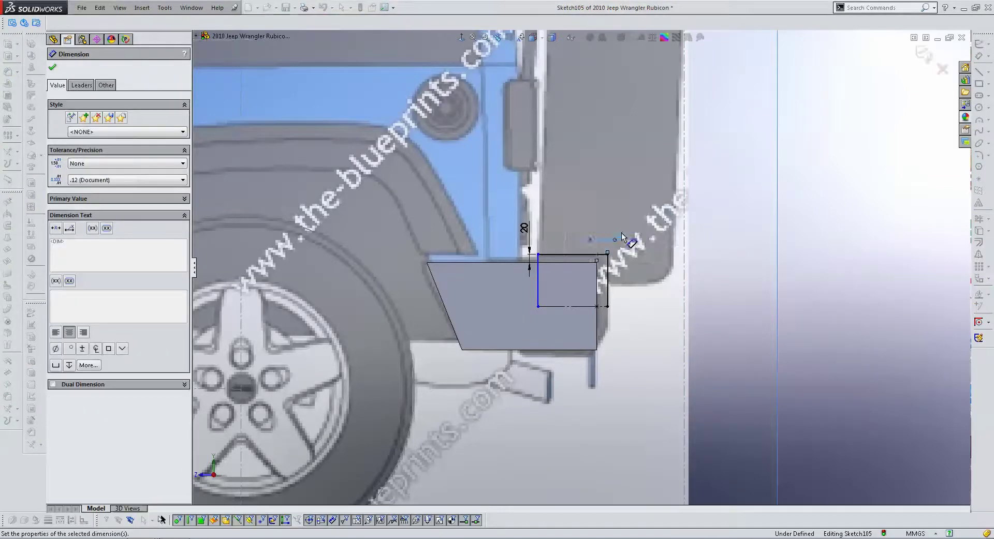
key("Escape")
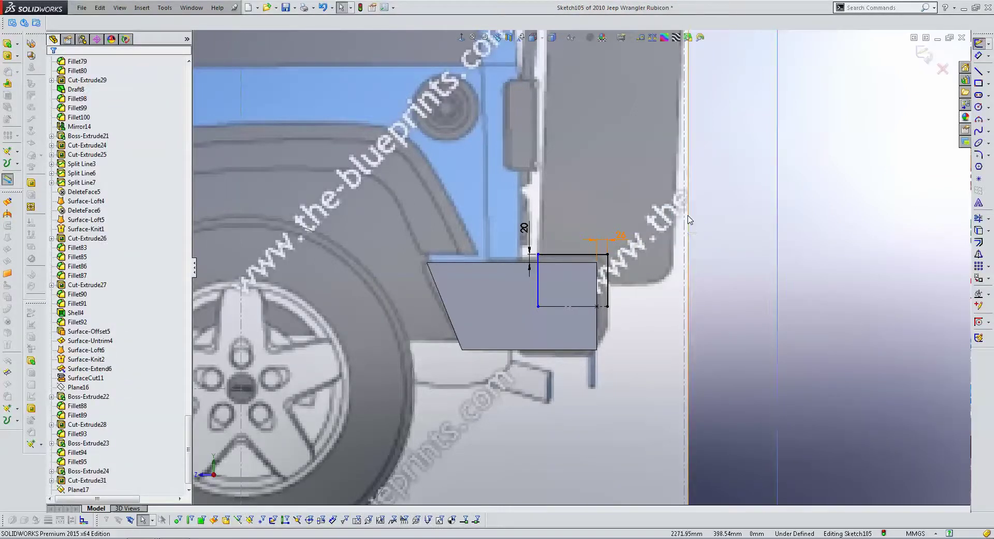
left_click_drag(841, 357, 489, 238)
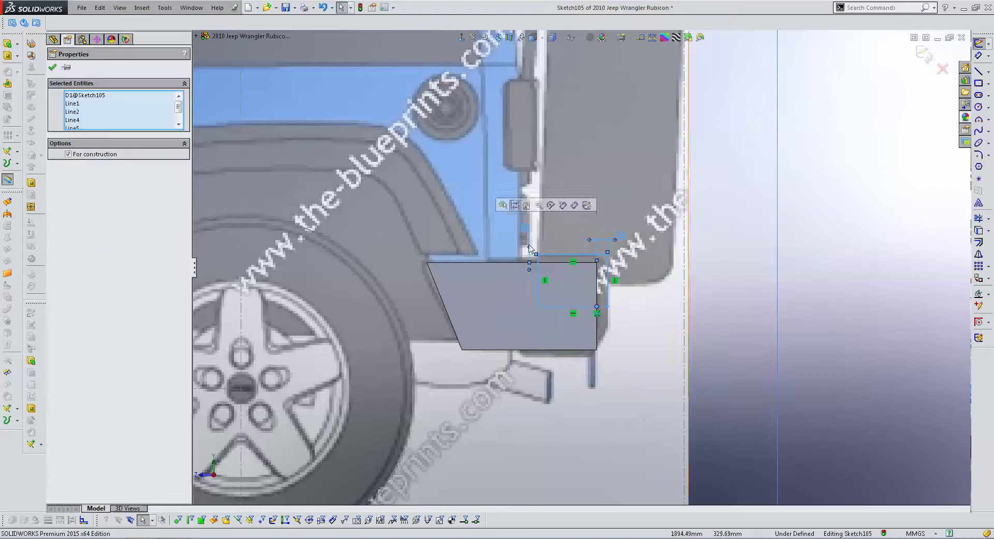
left_click(874, 265)
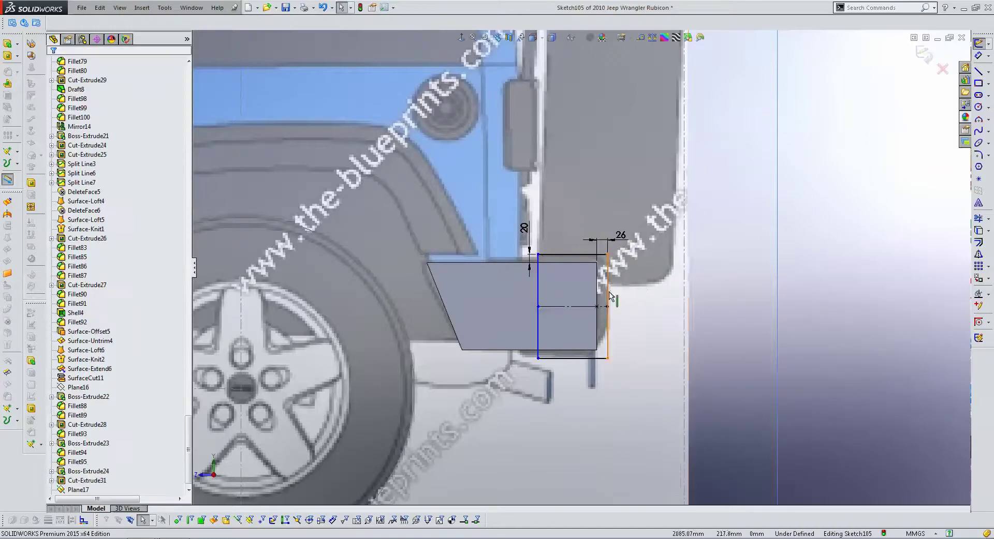
scroll(616, 290, "down", 3)
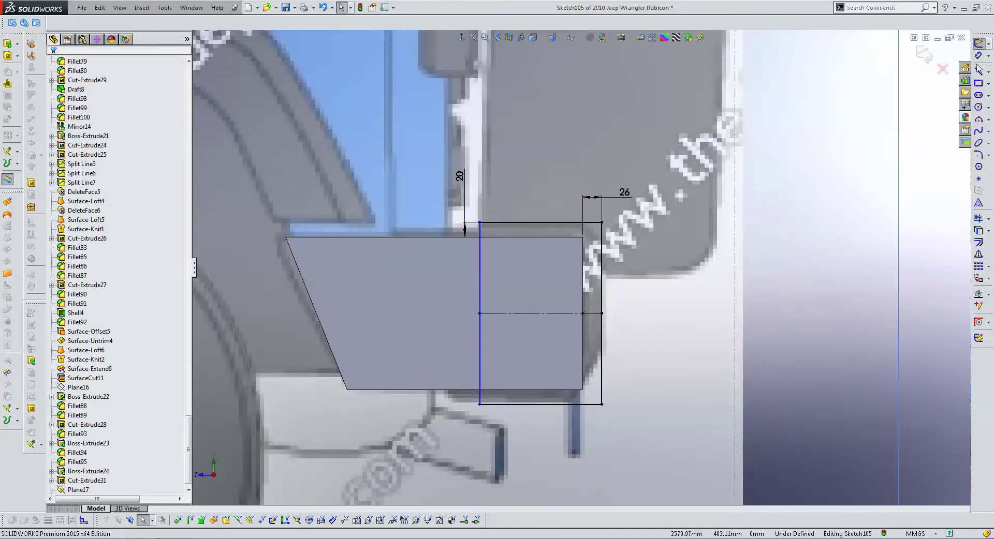
- Draw a diagonal line across the top-right corner, from the top edge to the rear edge
left_click(978, 70)
scroll(606, 225, "down", 3)
left_click(561, 222)
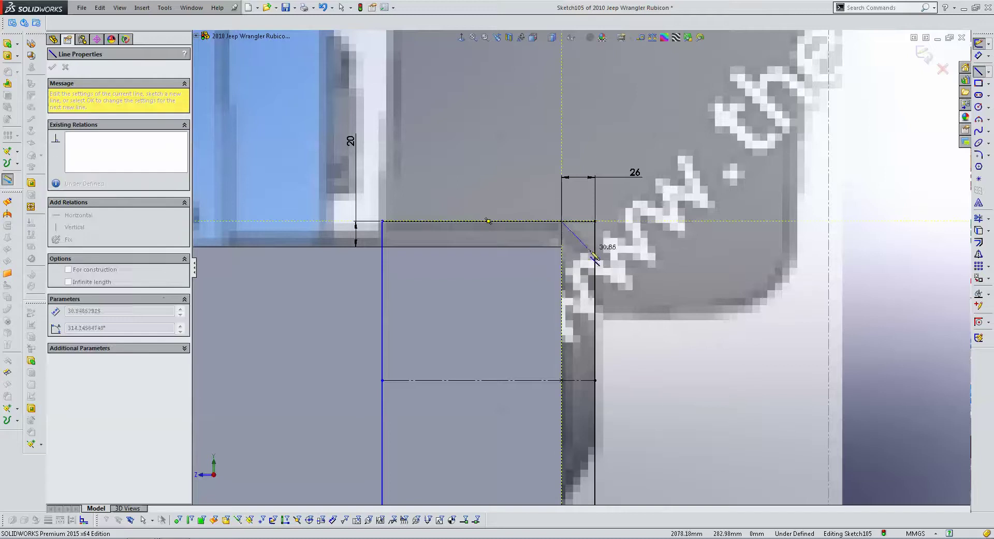
left_click(594, 257)
key("Escape")
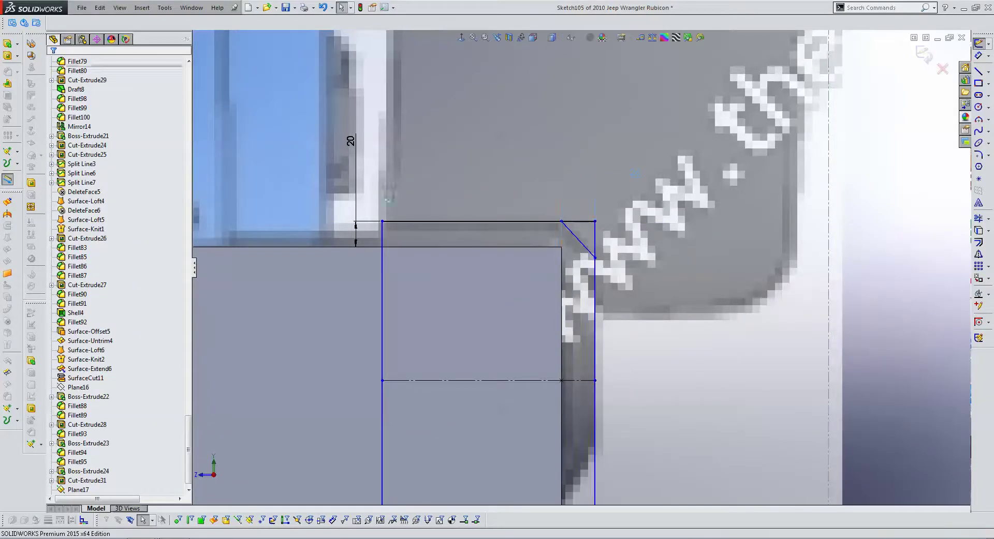
- Delete the vertical 20 dimension and check the top and rear lines
left_click(357, 187)
key("Delete")
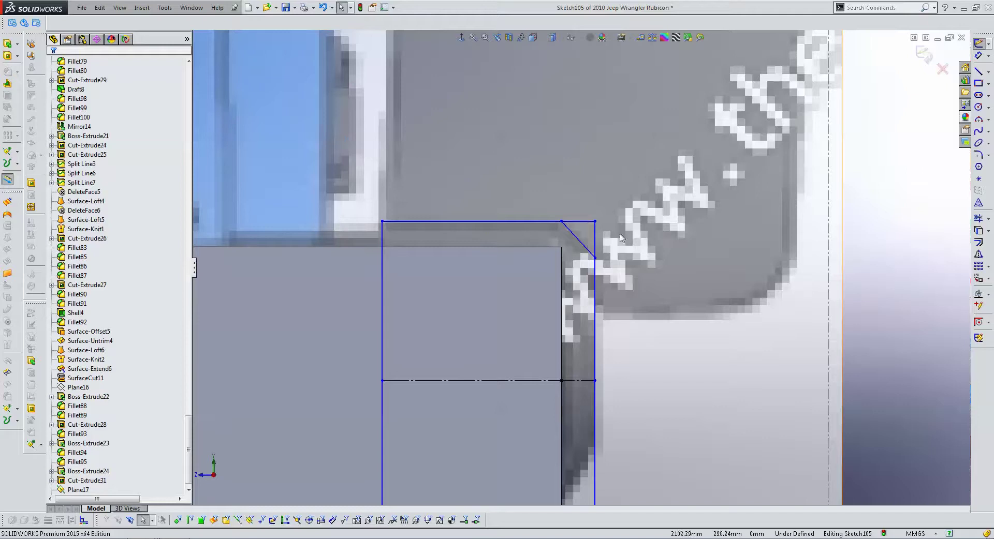
left_click(583, 222)
left_click(595, 236, "ctrl")
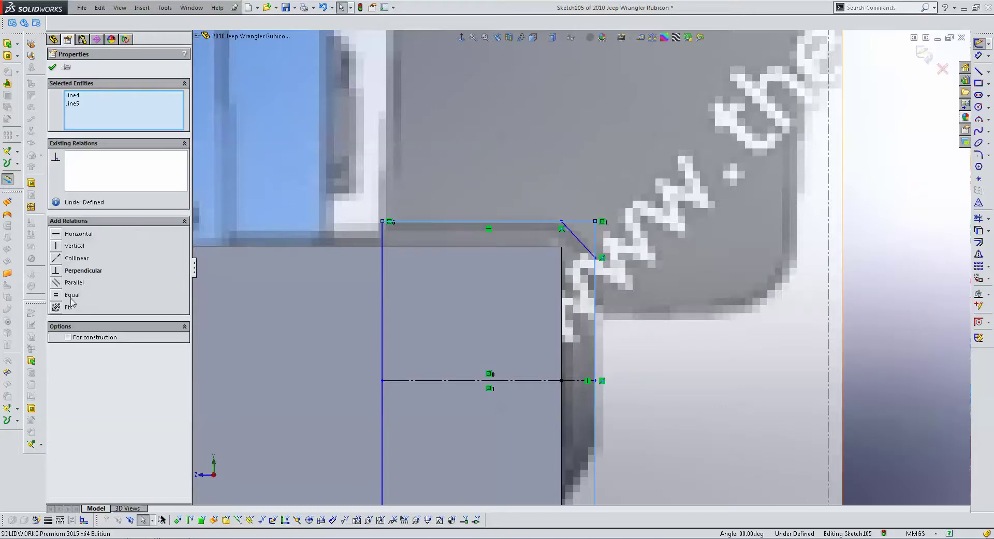
key("Escape")
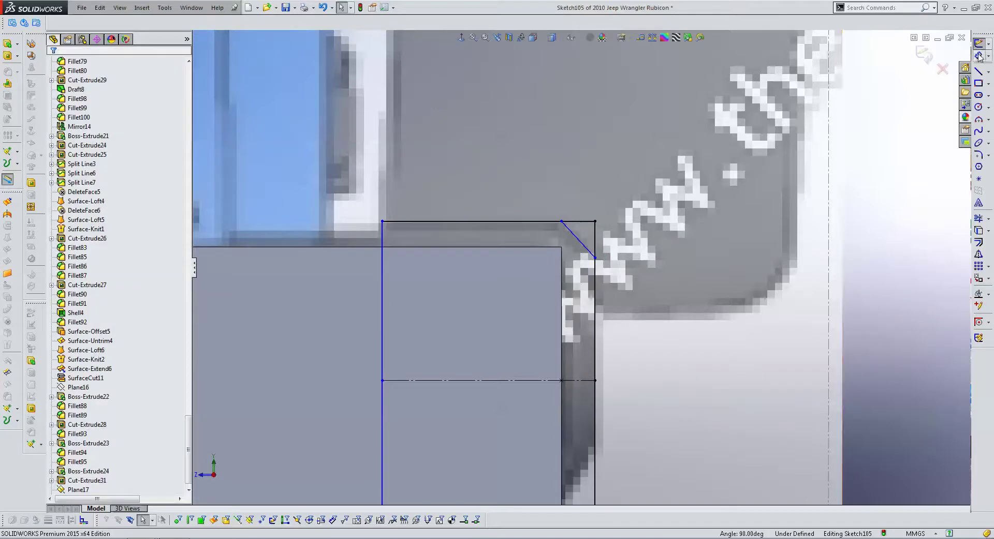
- Dimension the top corner line at 45° to the rear edge, undoing a trial drag that over-defined the sketch
left_click(978, 55)
left_click(582, 244)
left_click(594, 230)
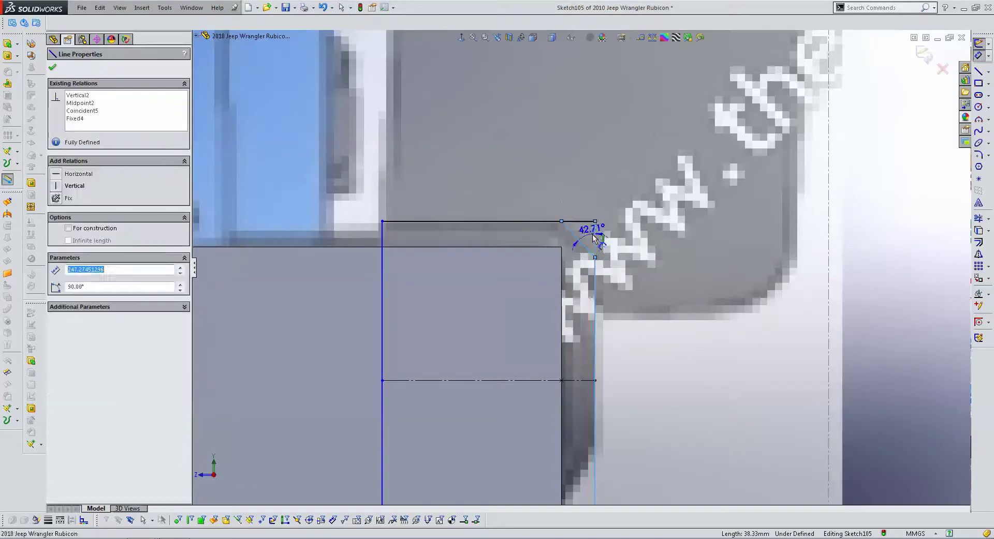
left_click(570, 176)
type("45")
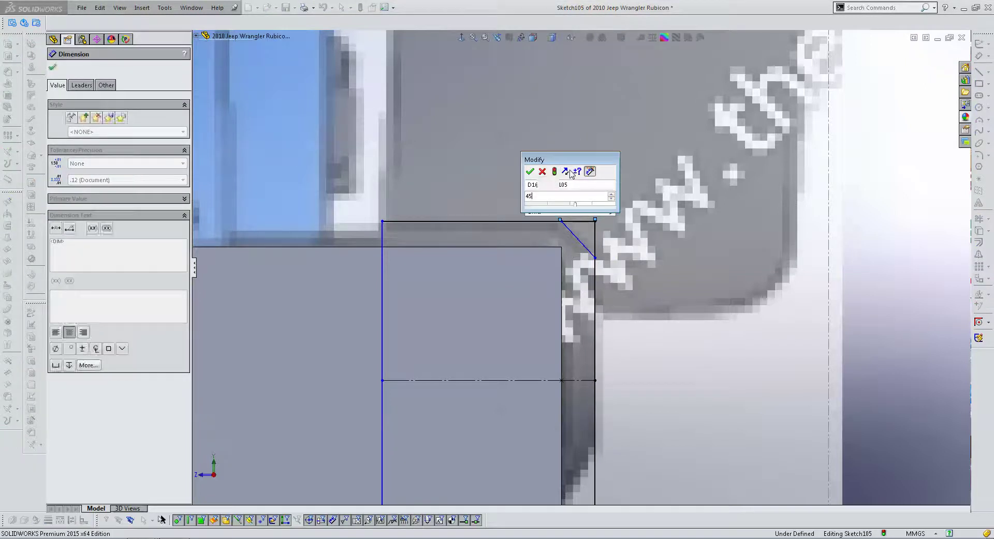
key("Return")
key("Escape")
mouse_move(578, 243)
left_mouse_down()
mouse_move(564, 258)
mouse_move(578, 244)
left_mouse_up()
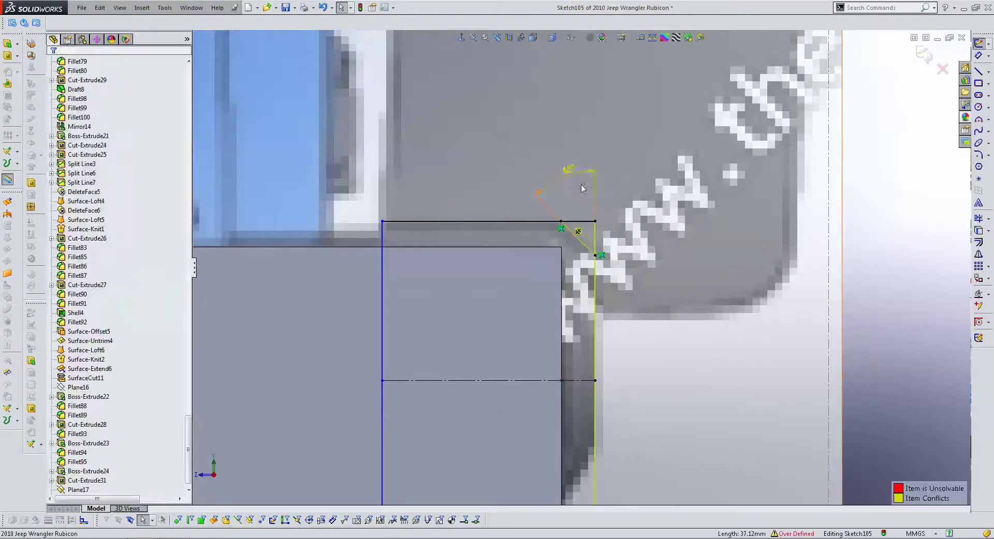
key("ctrl+z")
scroll(595, 259, "up", 3)
scroll(631, 282, "down", 3)
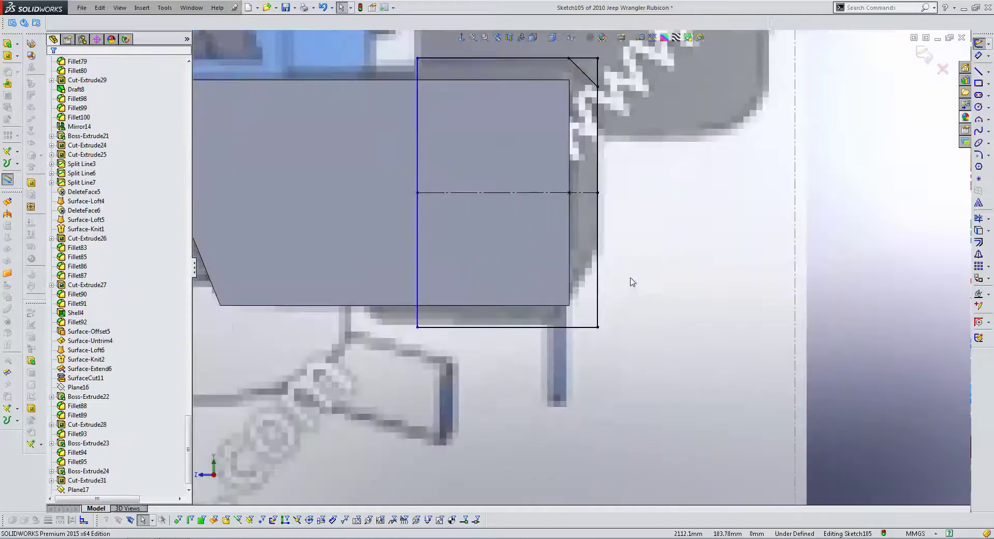
- Add a slanted line across the lower-right corner, relate it to its endpoint, and exit Sketch105
left_click(979, 72)
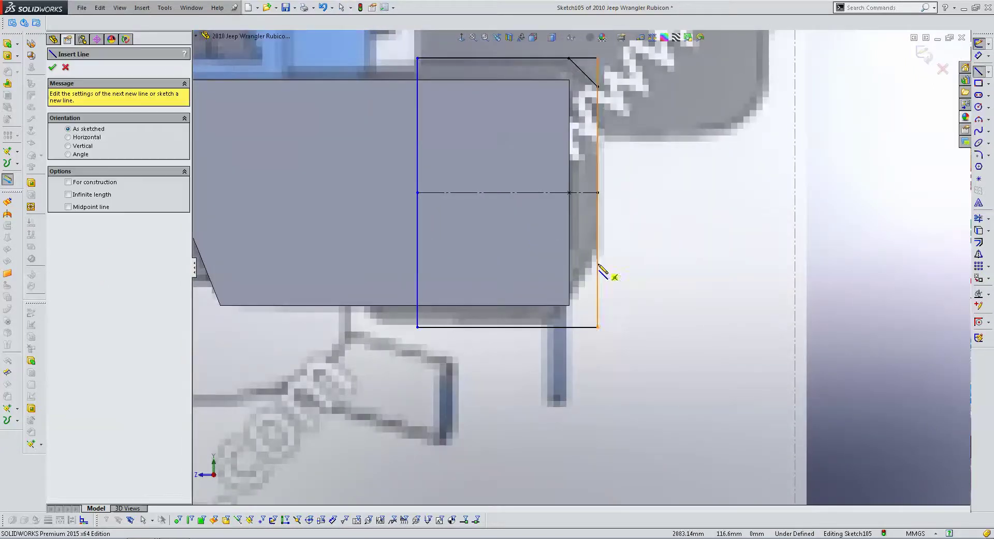
left_click(599, 249)
left_click(553, 327)
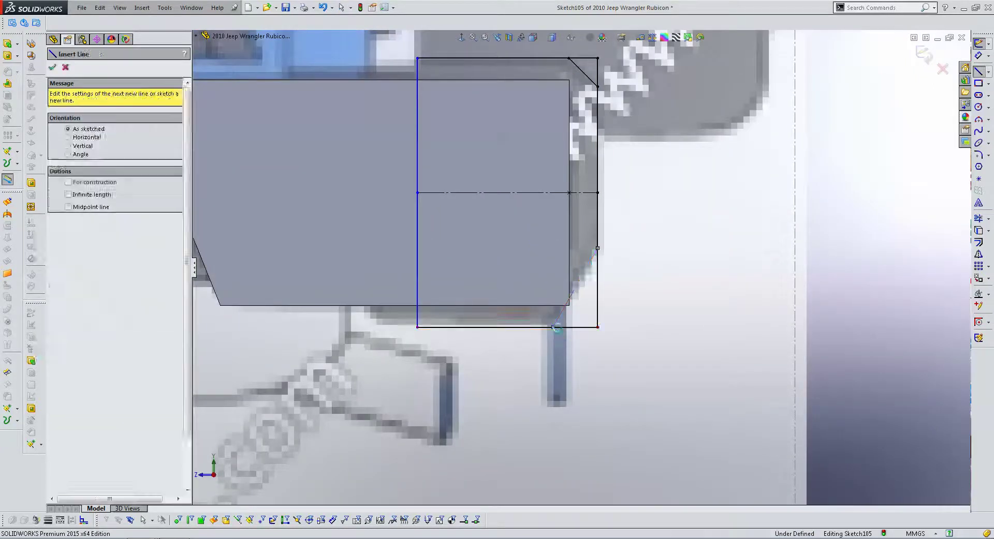
key("Escape")
left_click(577, 290)
left_click(569, 306, "ctrl")
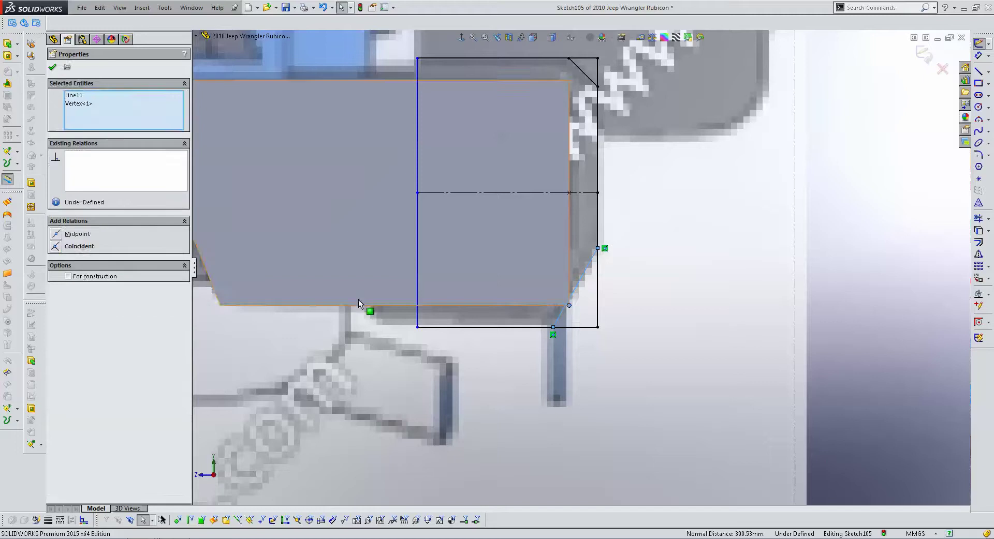
key("Escape")
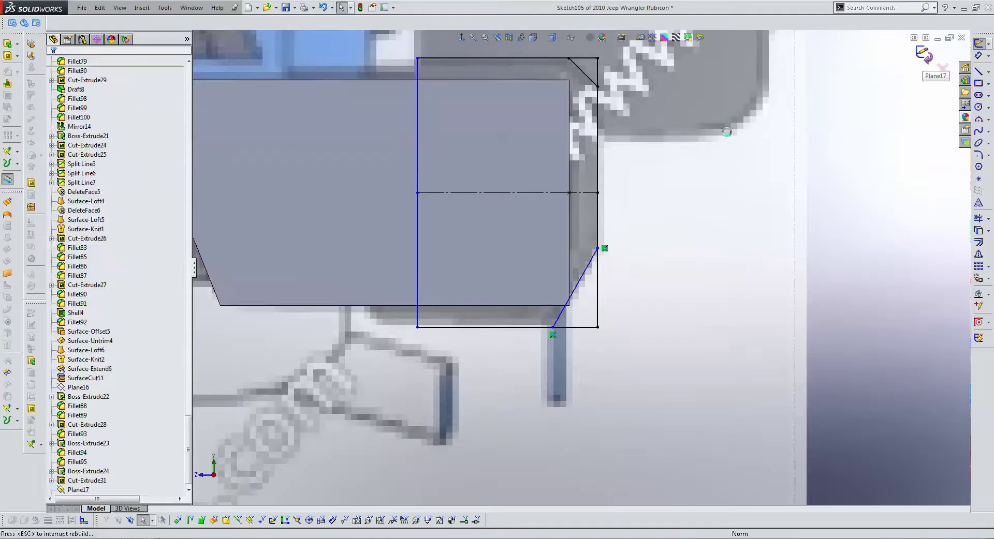
left_click(923, 54)
- Select the bumper block's front face and edit Boss-Extrude24's Sketch103 from the feature tree
scroll(560, 210, "up", 5)
right_click(534, 207)
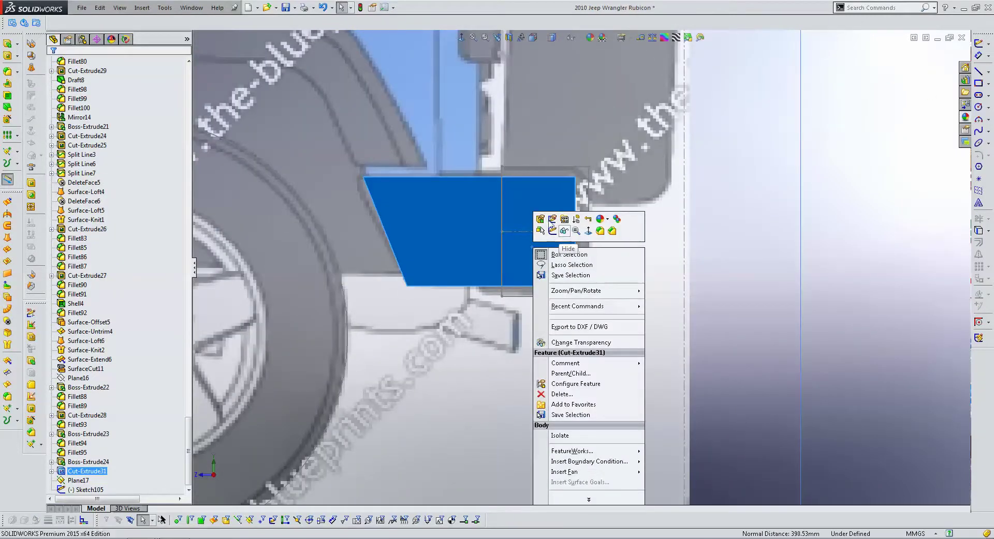
key("Escape")
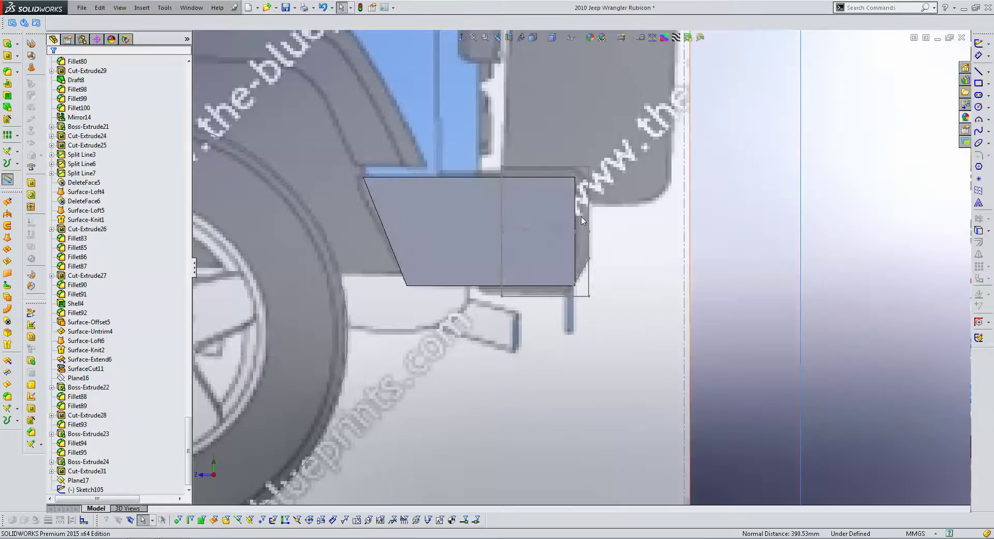
middle_click_drag(581, 215, 594, 193)
left_click(542, 206)
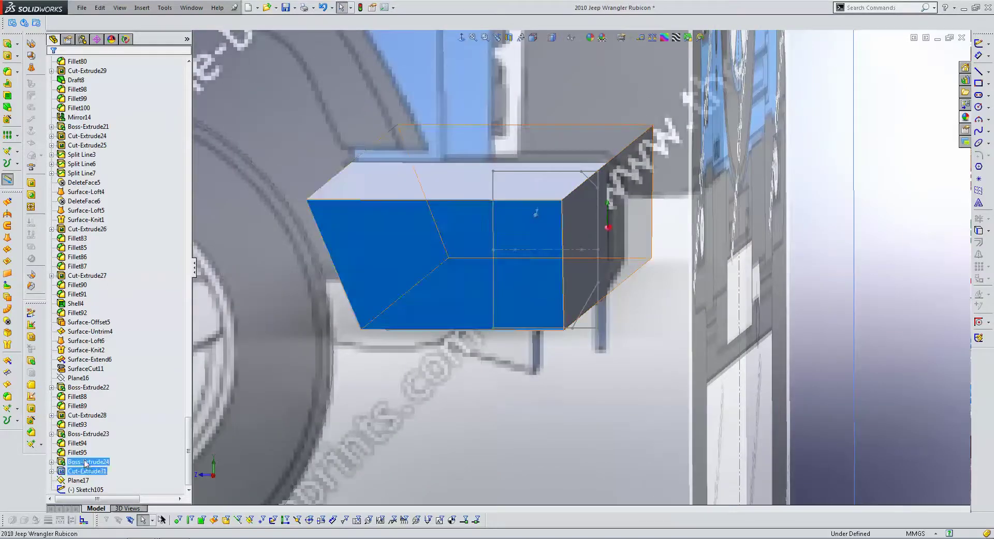
left_click(87, 480, "ctrl")
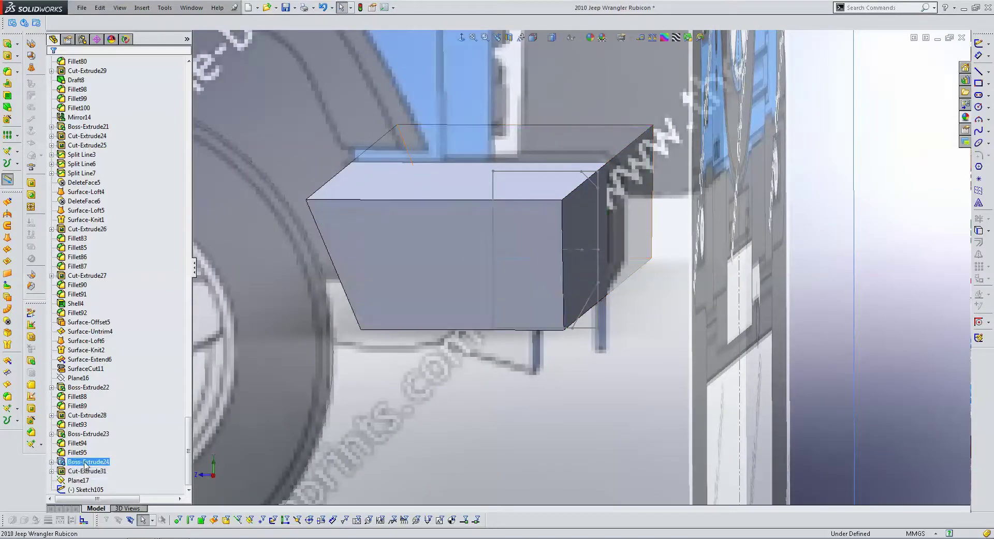
left_click(91, 472)
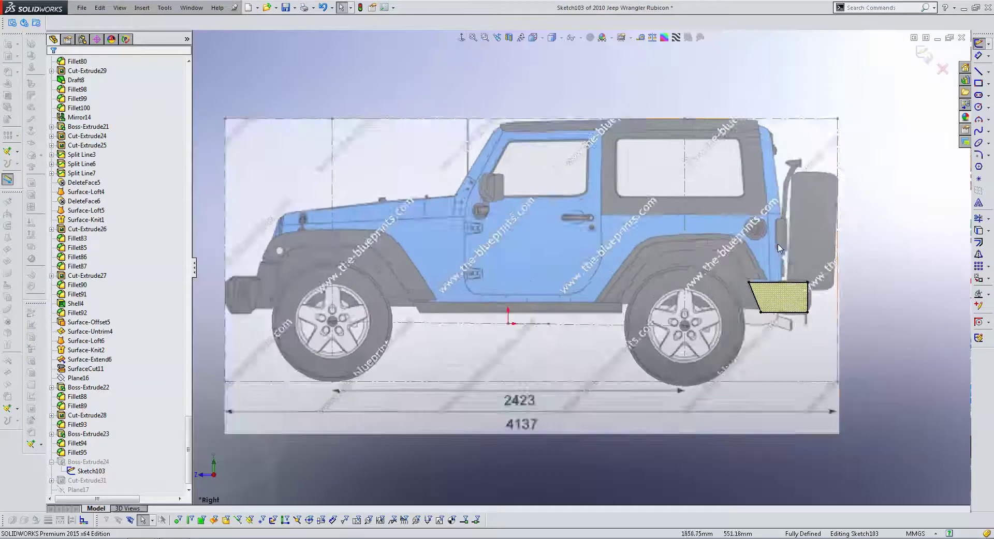
- Sketch-chamfer the trapezoid's top-right corner and check the chamfer line's endpoint
scroll(740, 323, "down", 5)
scroll(740, 323, "down", 2)
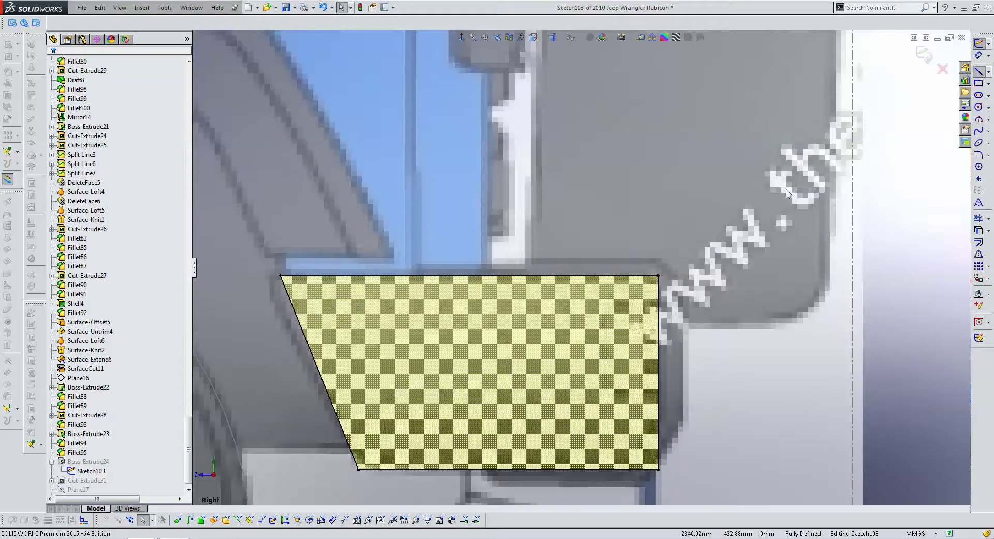
key("c")
left_click(658, 275)
key("Escape")
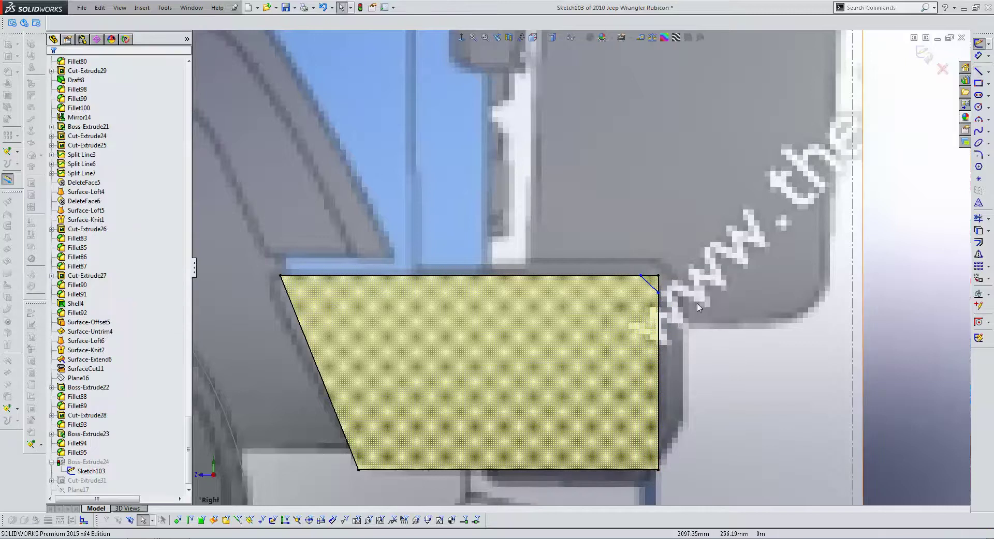
scroll(621, 290, "up", 3)
scroll(621, 290, "down", 3)
left_click(592, 314)
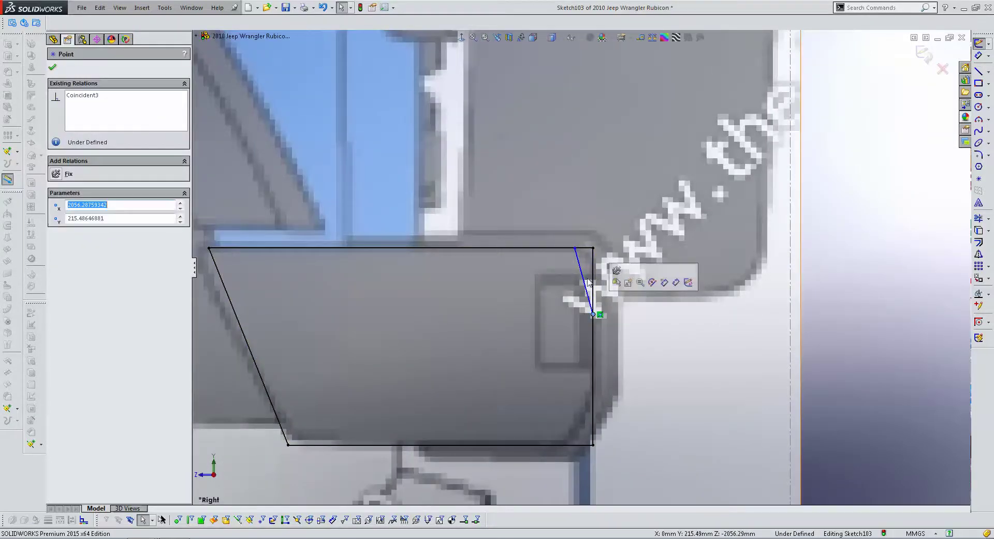
scroll(587, 281, "up", 3)
key("Escape")
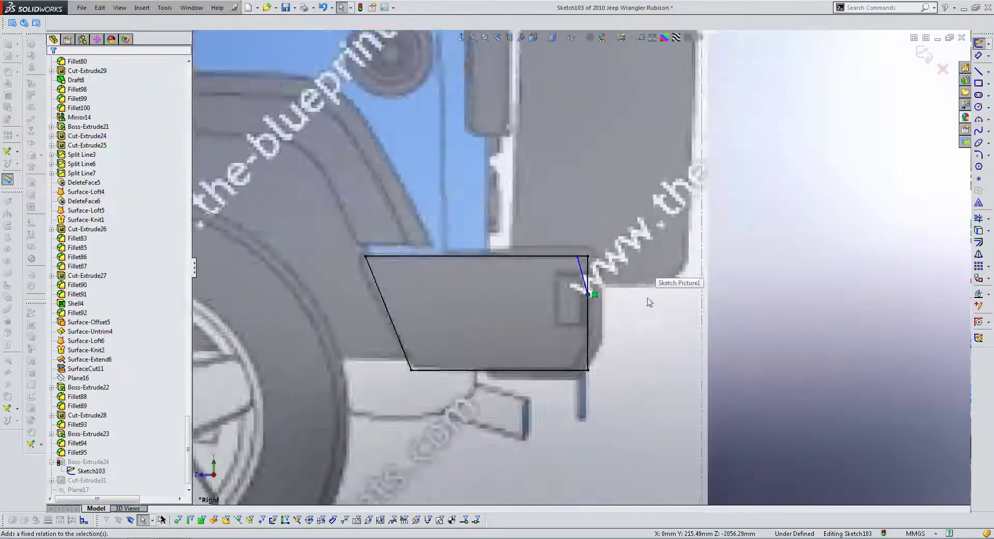
scroll(614, 287, "down", 2)
- Draw a line across the lower-right corner and dimension its angle to 30°
left_click(978, 71)
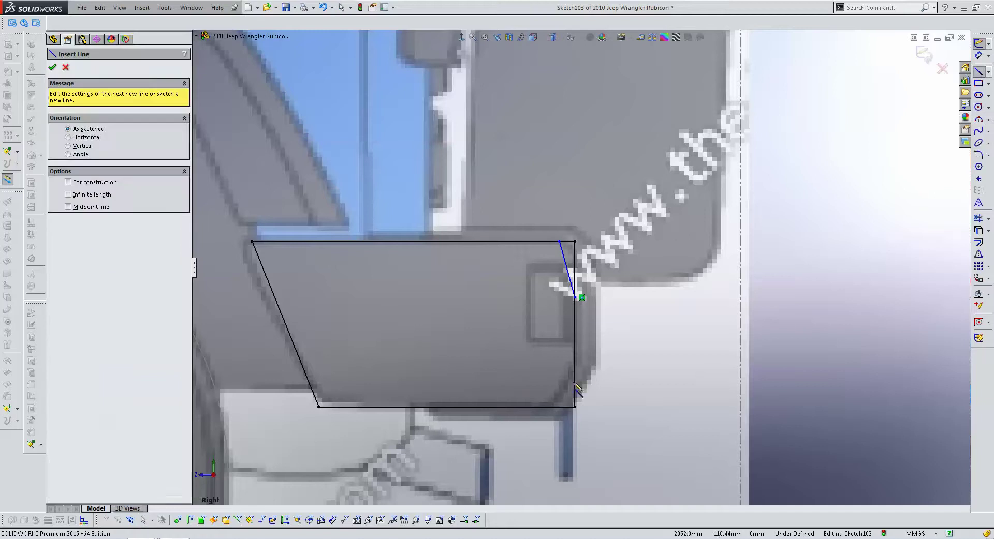
left_click(574, 358)
left_click(548, 407)
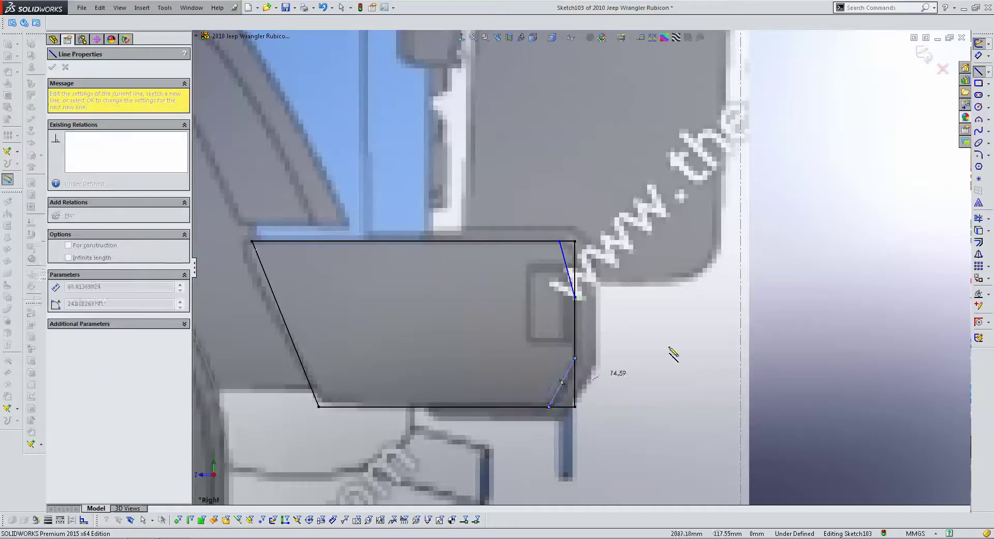
key("Escape")
left_click(978, 56)
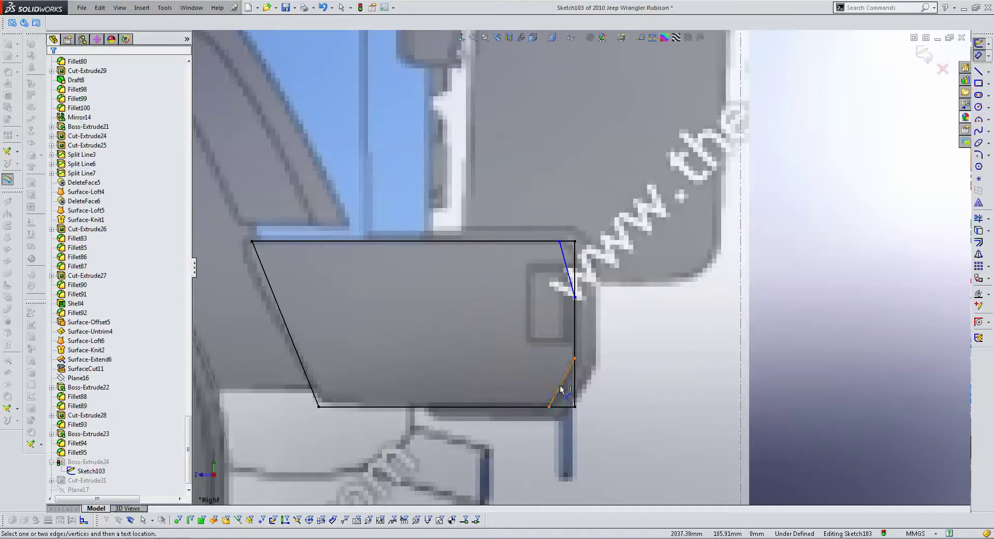
left_click(562, 381)
left_click(574, 385)
left_click(552, 437)
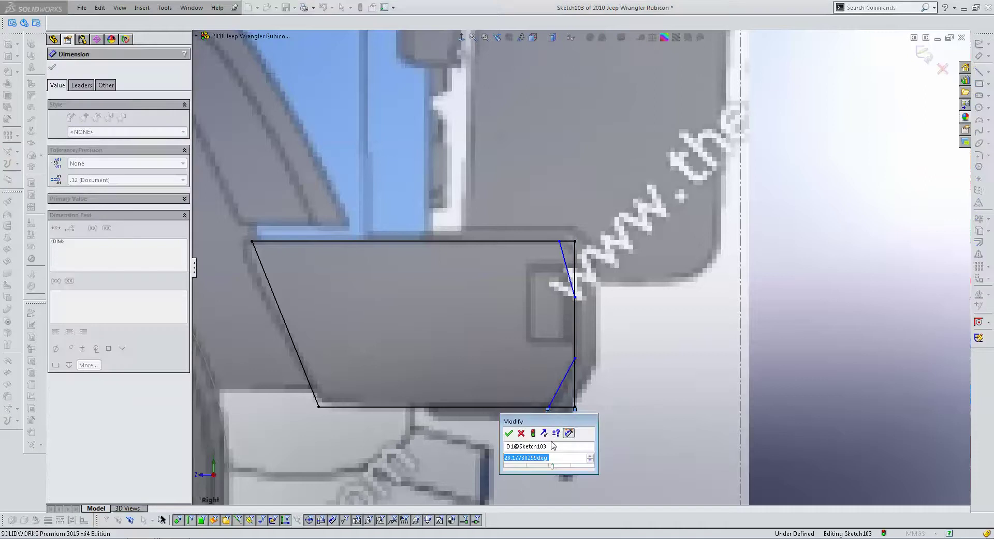
type("30")
key("Return")
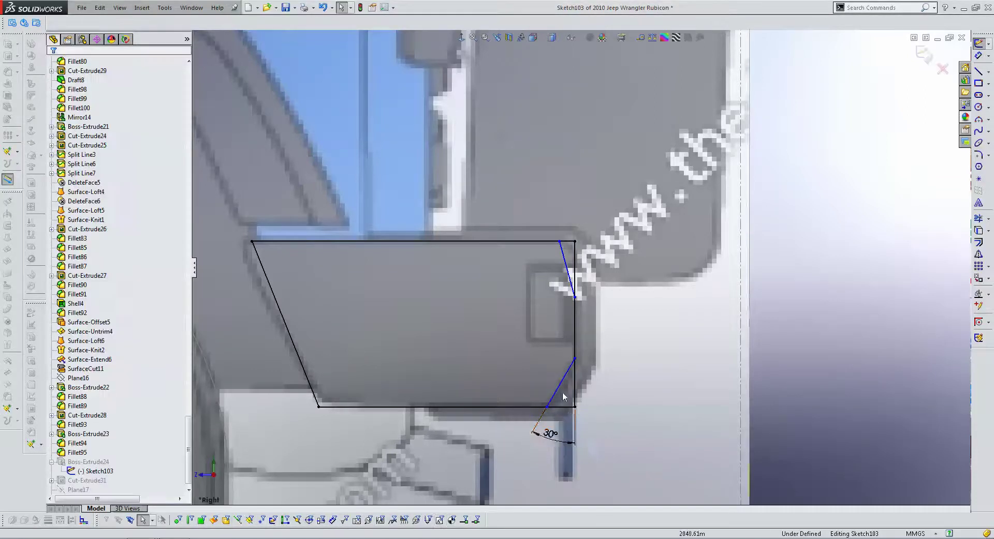
left_click_drag(563, 386, 563, 398)
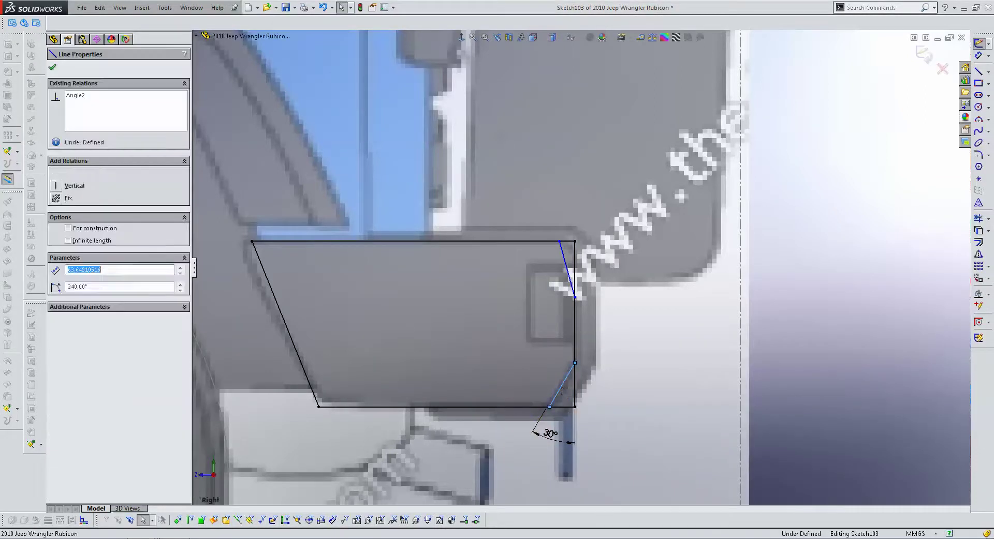
- Fix the corner line in place and delete the conflicting 30° dimension
left_click(68, 198)
left_click(562, 453)
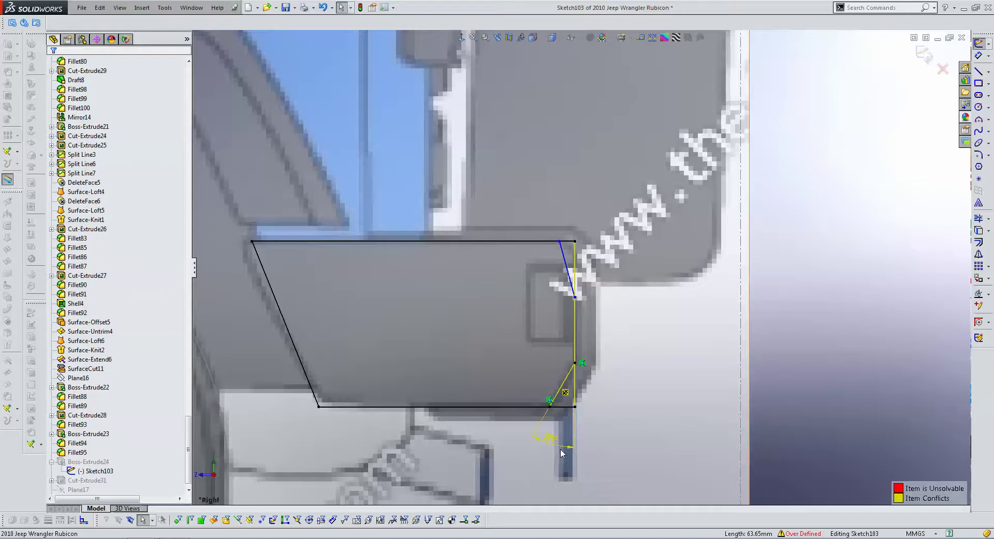
key("Delete")
key("Escape")
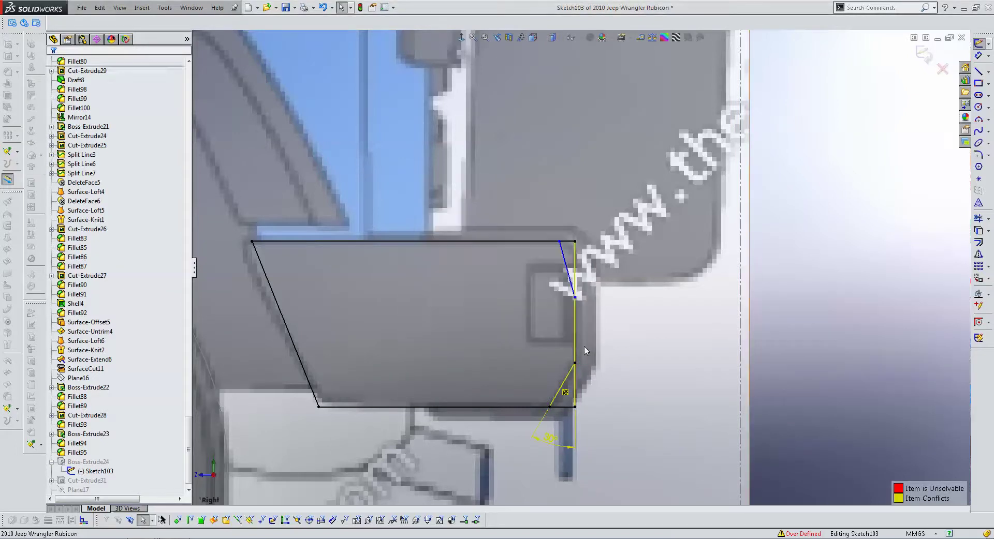
left_click(580, 427)
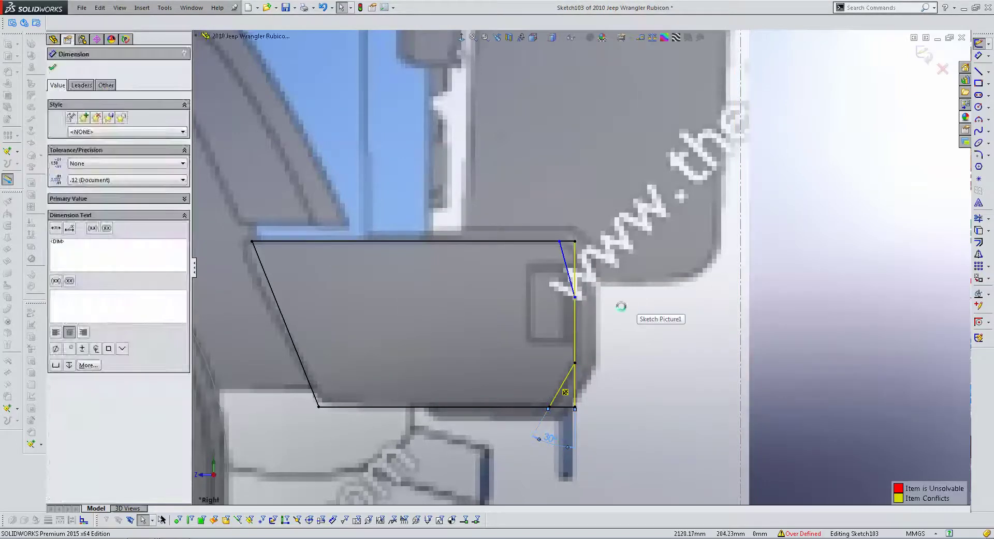
key("Delete")
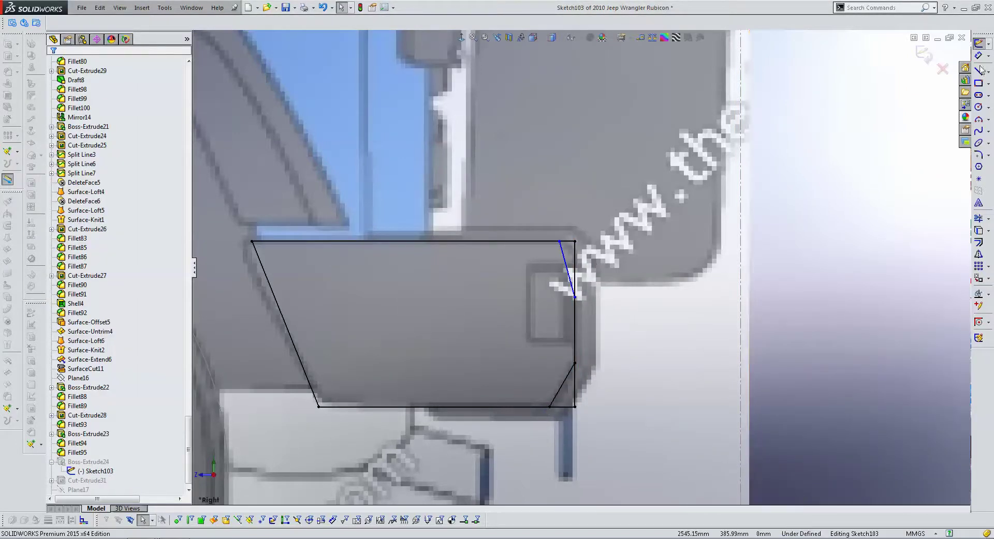
- Dimension the top-right corner line's length at 72.59 mm
left_click(978, 55)
left_click(569, 254)
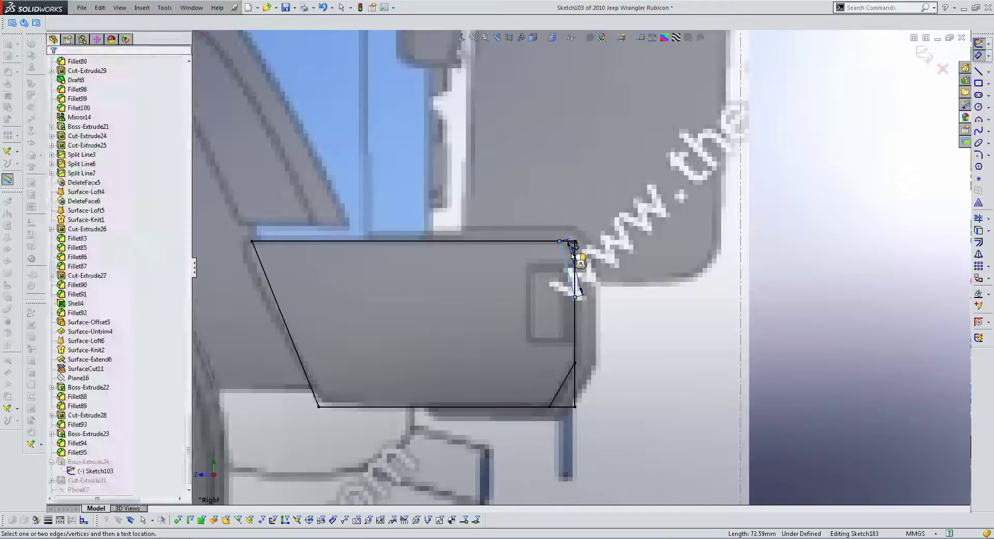
left_click(570, 253)
key("Return")
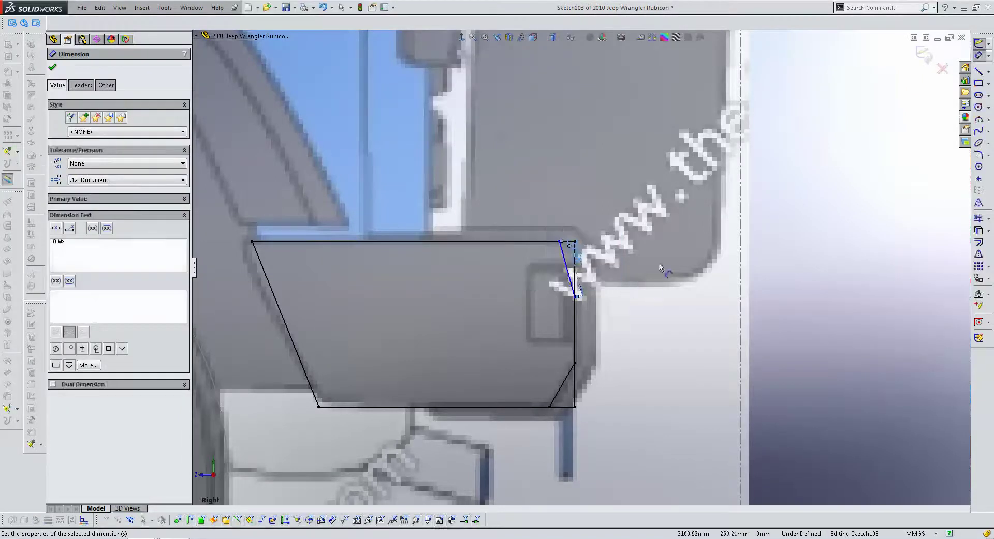
key("Escape")
- Set a 45° angle between the right edge and top corner line, then shorten it toward the corner
left_click(979, 57)
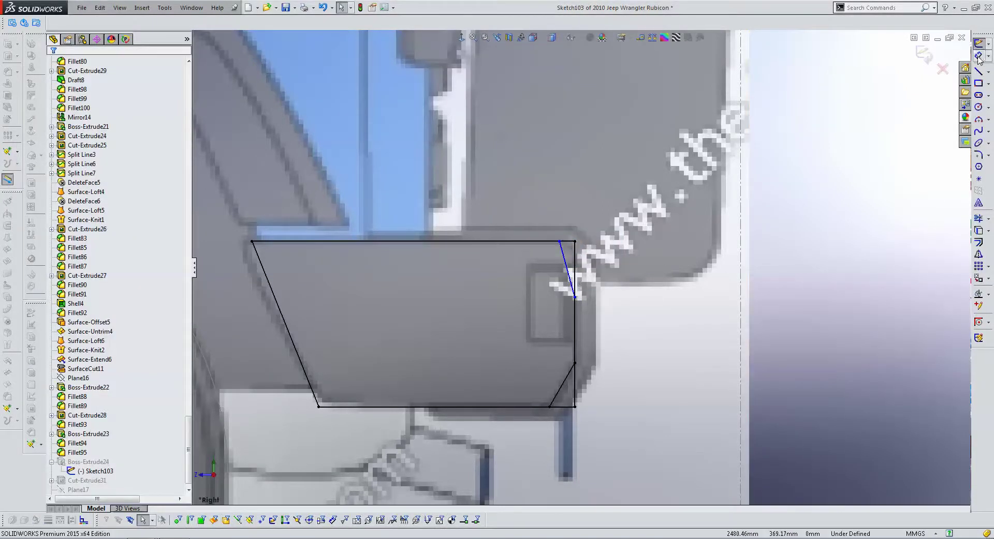
left_click(575, 253)
left_click(565, 256)
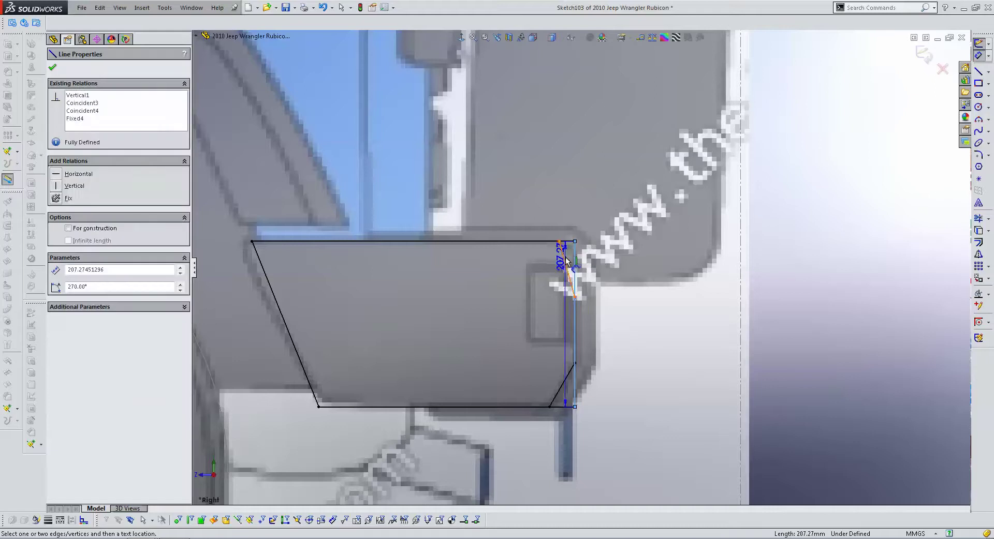
left_click(566, 213)
type("45")
key("Return")
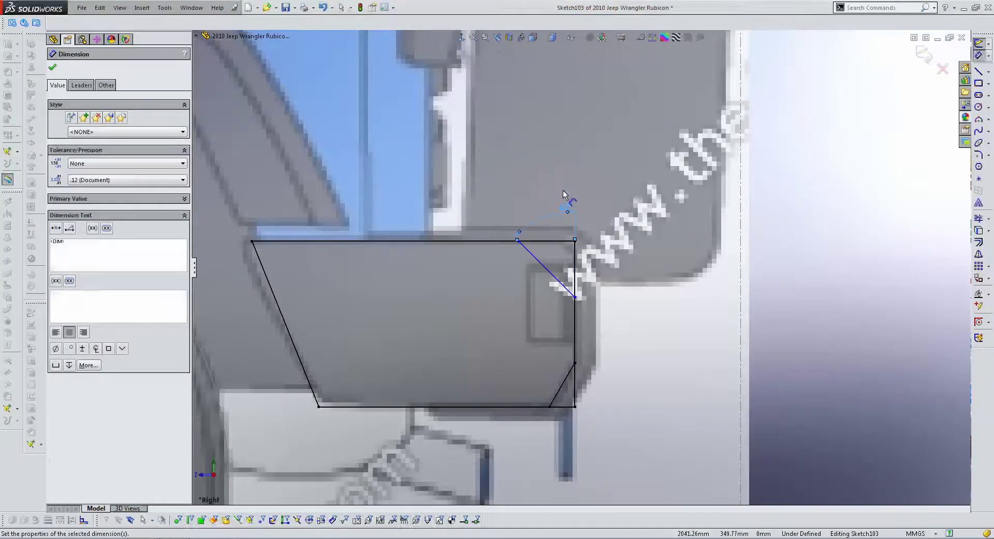
key("Escape")
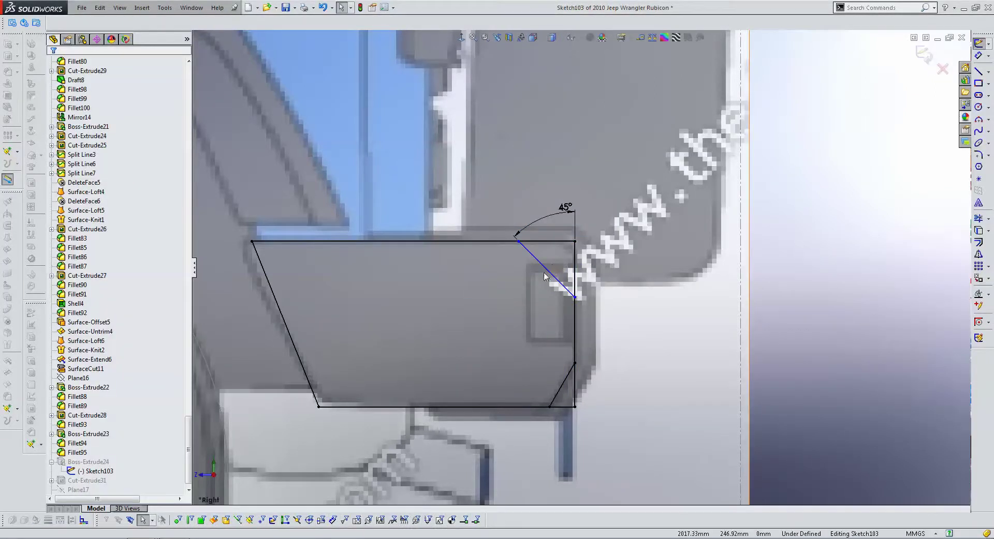
left_click_drag(544, 277, 566, 254)
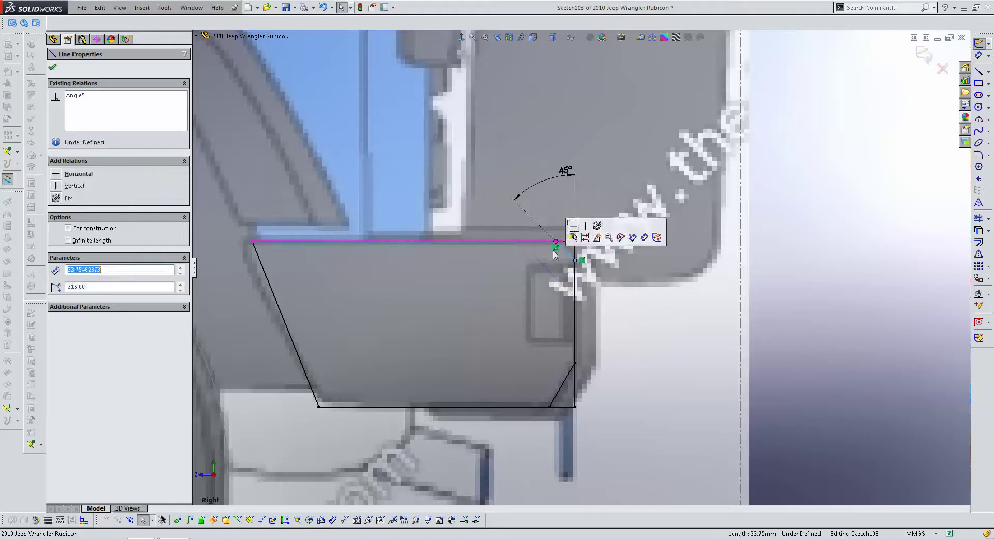
left_click(103, 269)
- Delete the conflicting 45° angle dimension, try Trim, and exit Sketch103 to rebuild the part
left_click(57, 199)
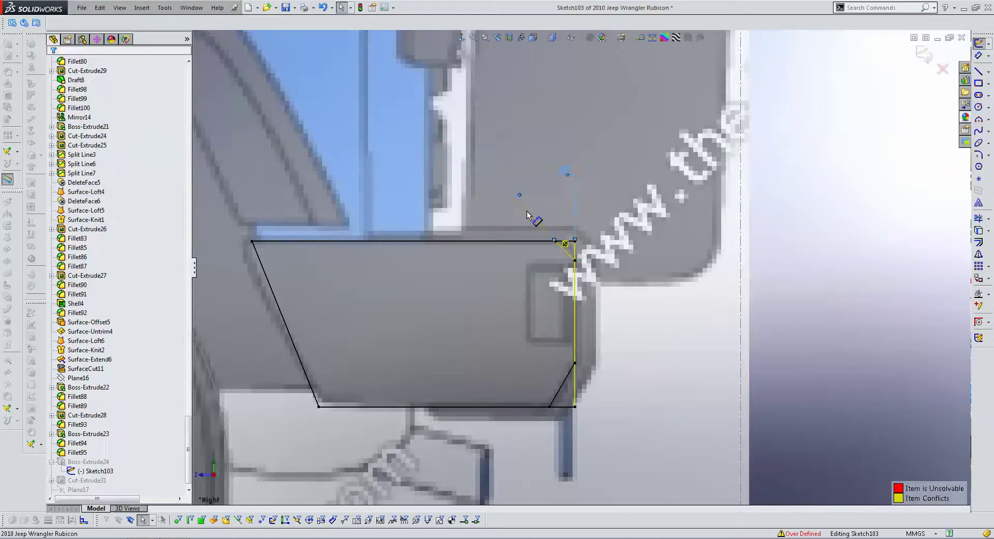
left_click(566, 170)
key("Delete")
left_click(978, 219)
scroll(575, 269, "down", 2)
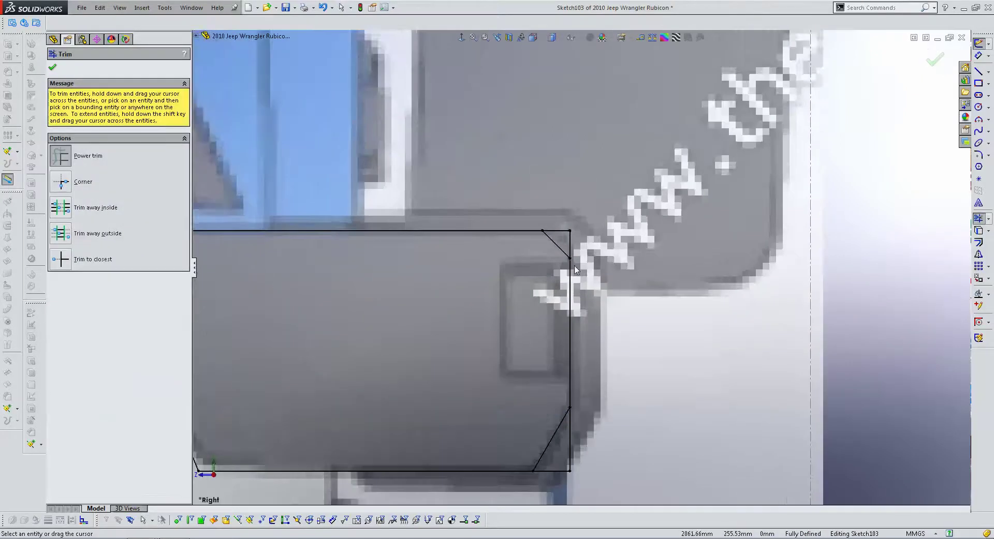
scroll(587, 256, "up", 2)
scroll(583, 314, "down", 2)
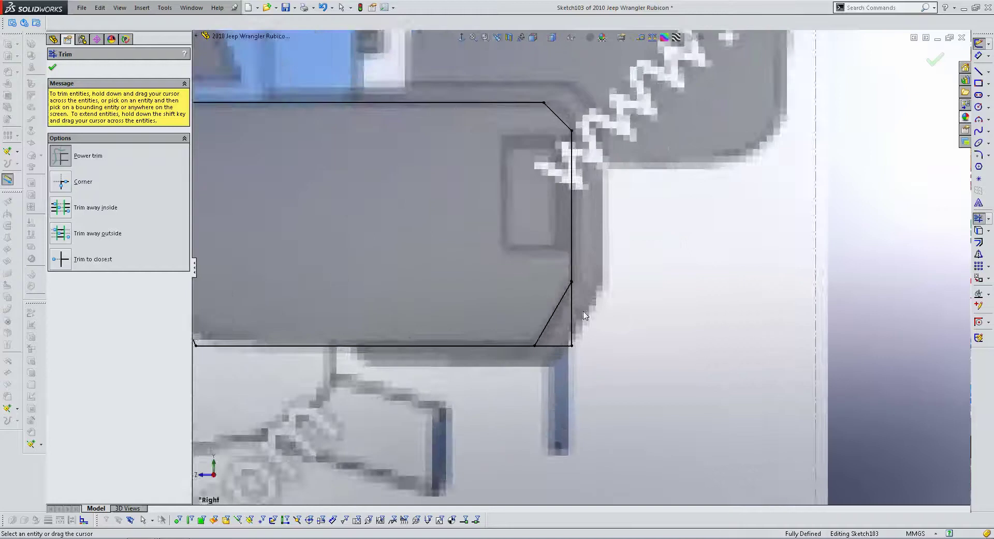
scroll(595, 300, "up", 3)
key("Escape")
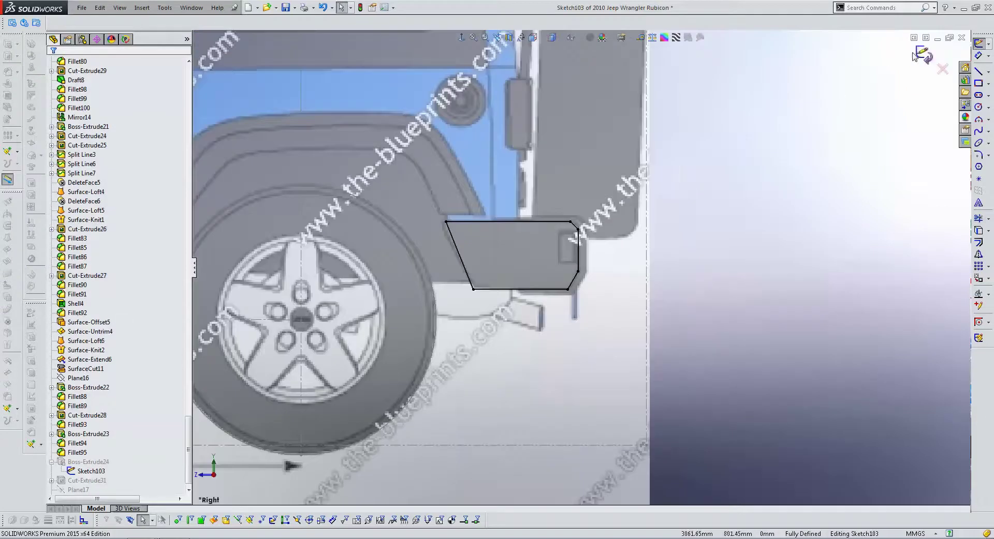
key("ctrl+b")
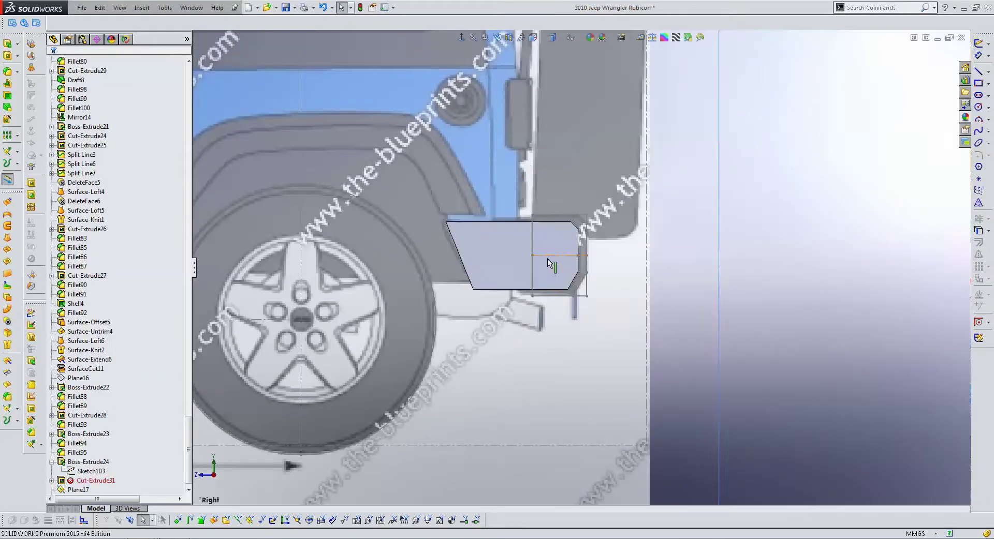
scroll(548, 259, "down", 3)
- Open a sketch on the bumper block face and select the diagonal lines and chamfer edges
left_click(580, 197)
left_click(610, 151)
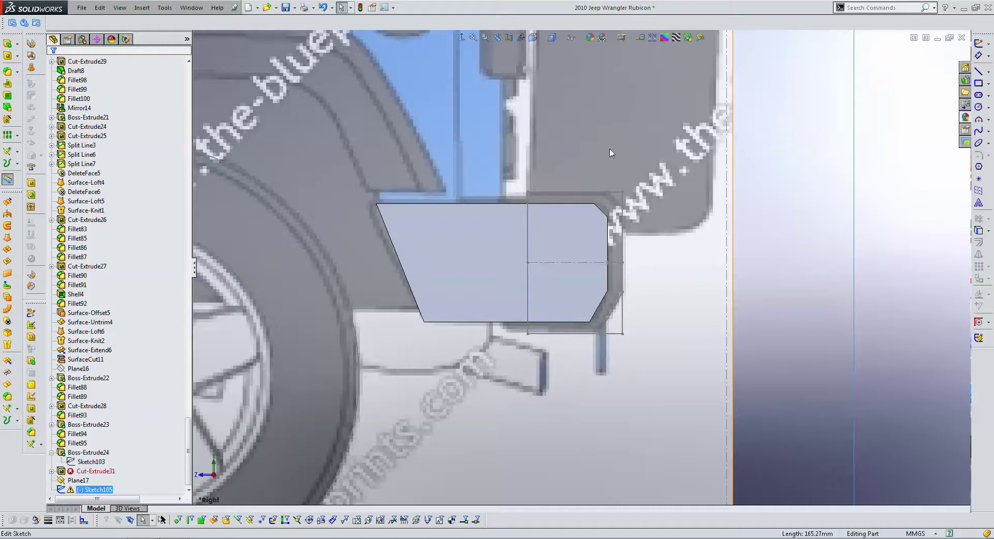
left_click(590, 203)
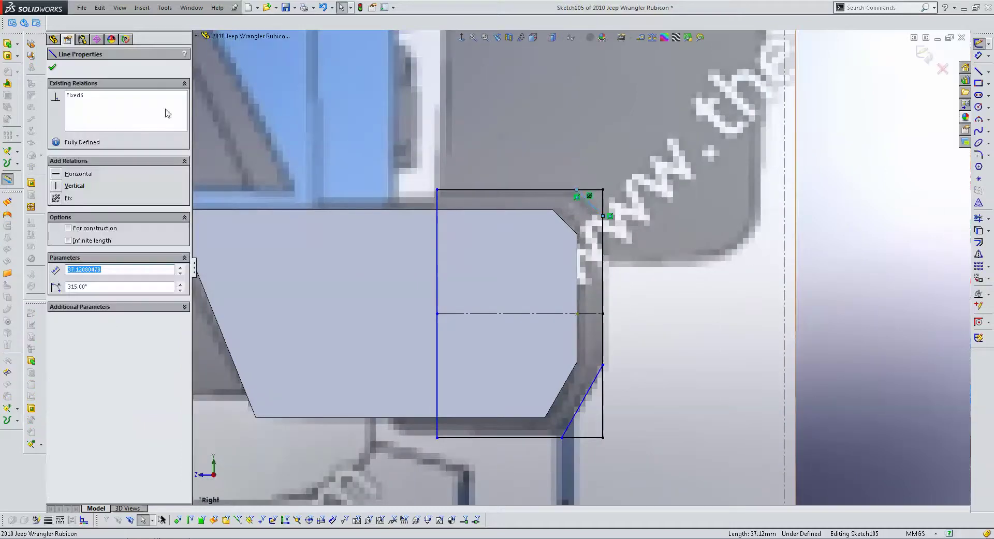
left_click(568, 376)
left_click(585, 396, "ctrl")
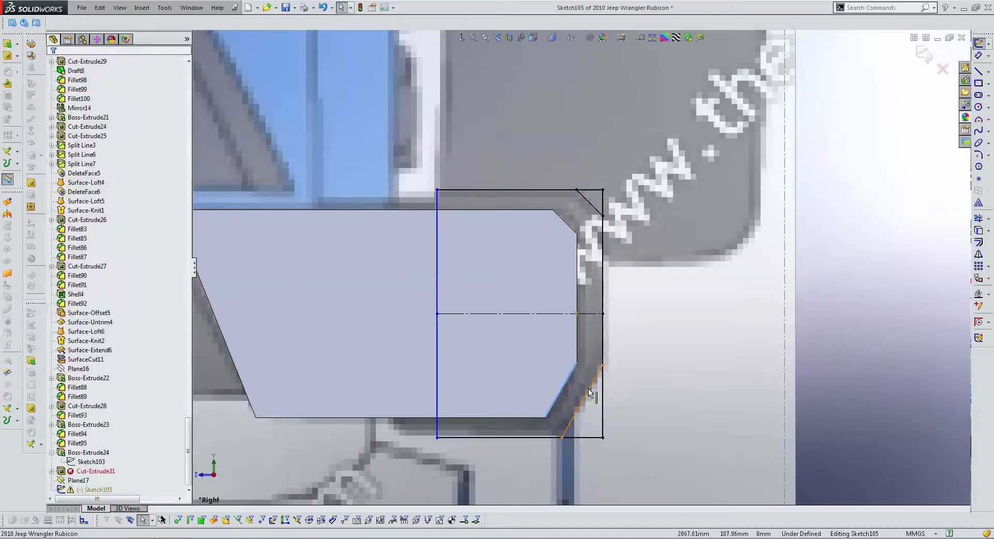
left_click(317, 336, "ctrl")
left_click(310, 218, "ctrl")
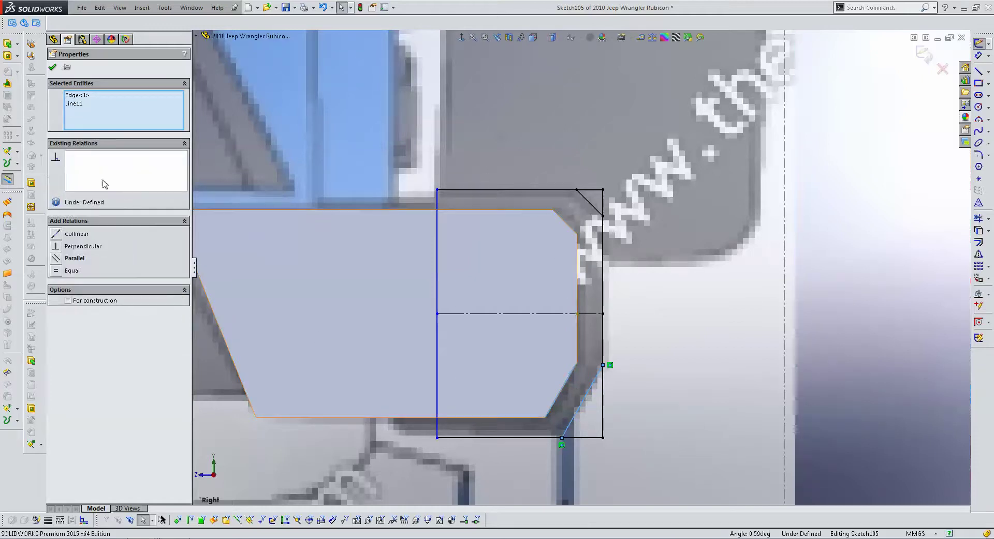
key("Escape")
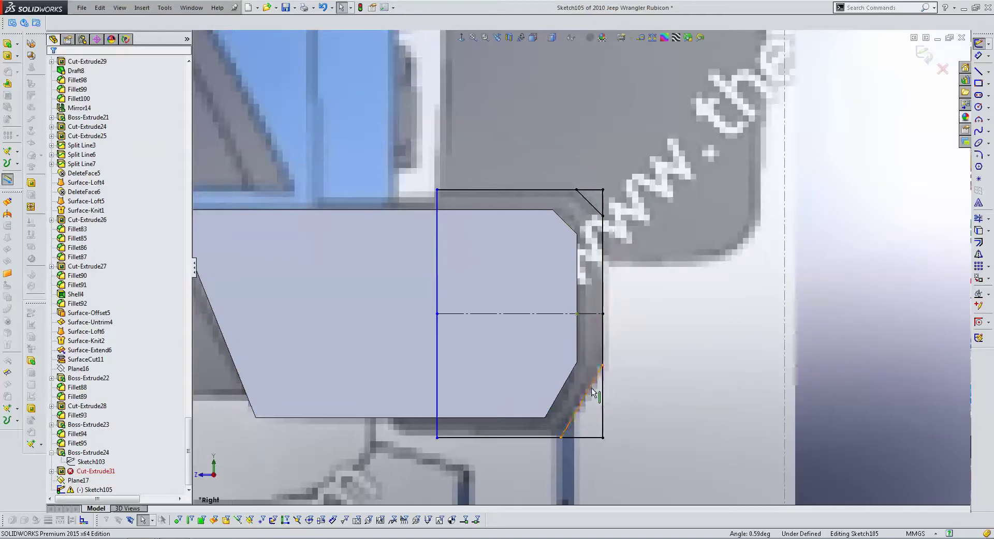
- Give the lower diagonal line a 25 mm offset dimension
left_click(584, 401)
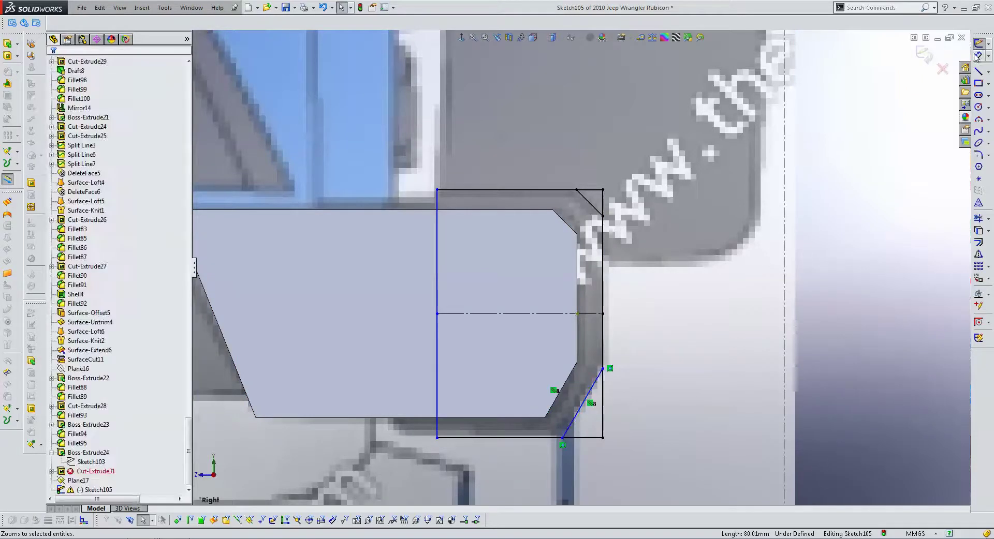
left_click(977, 55)
left_click(568, 385)
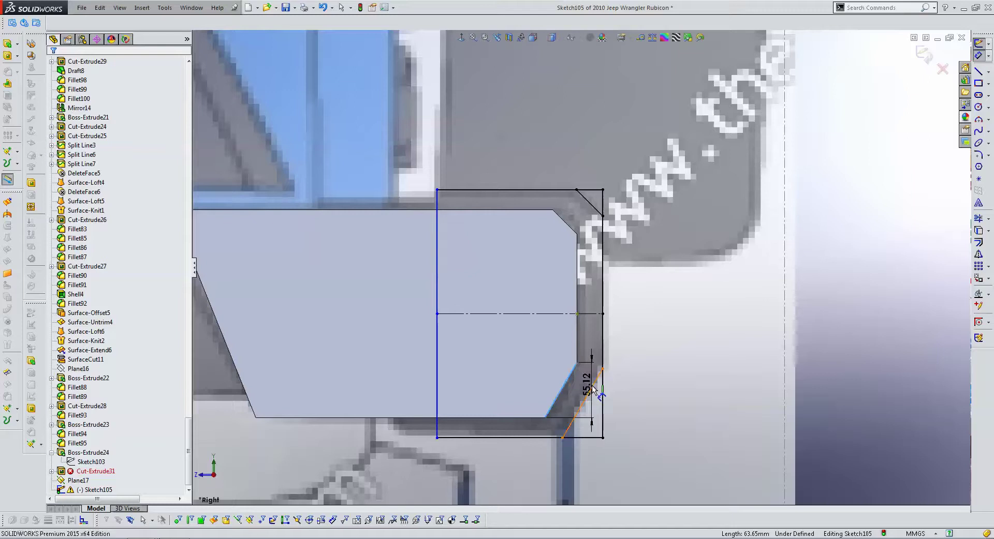
left_click(584, 394)
type("25")
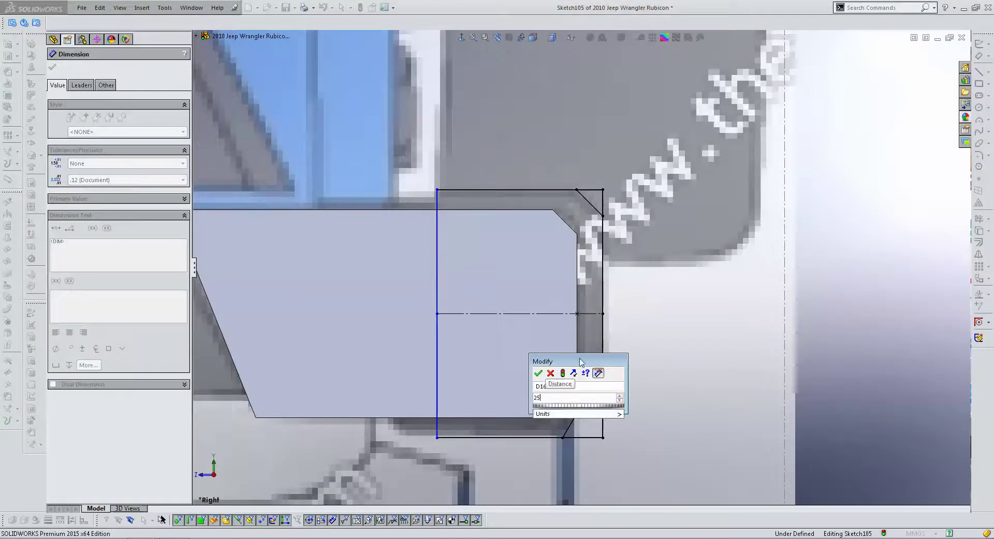
key("Return")
- Make the top diagonal line parallel to the upper chamfer edge
left_click(590, 208)
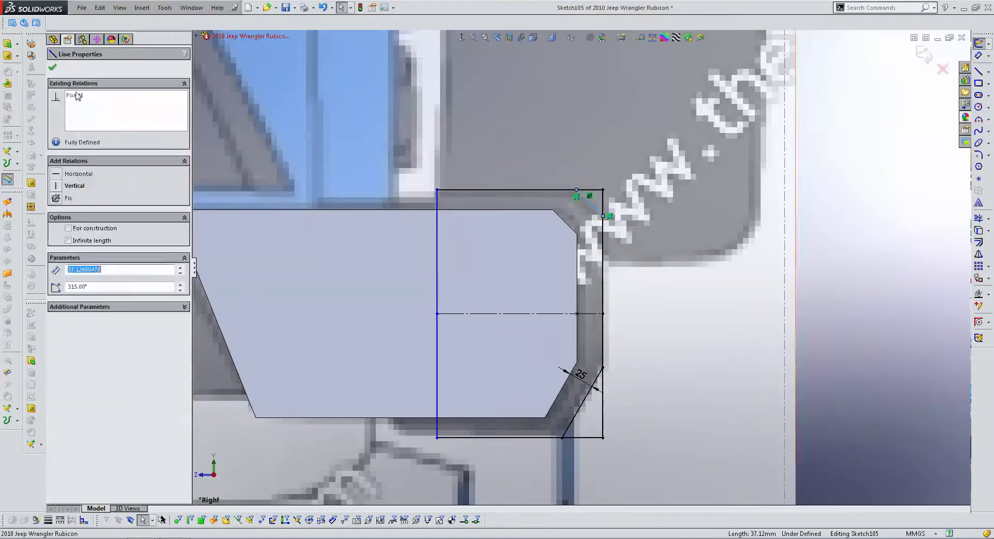
left_click(568, 226, "ctrl")
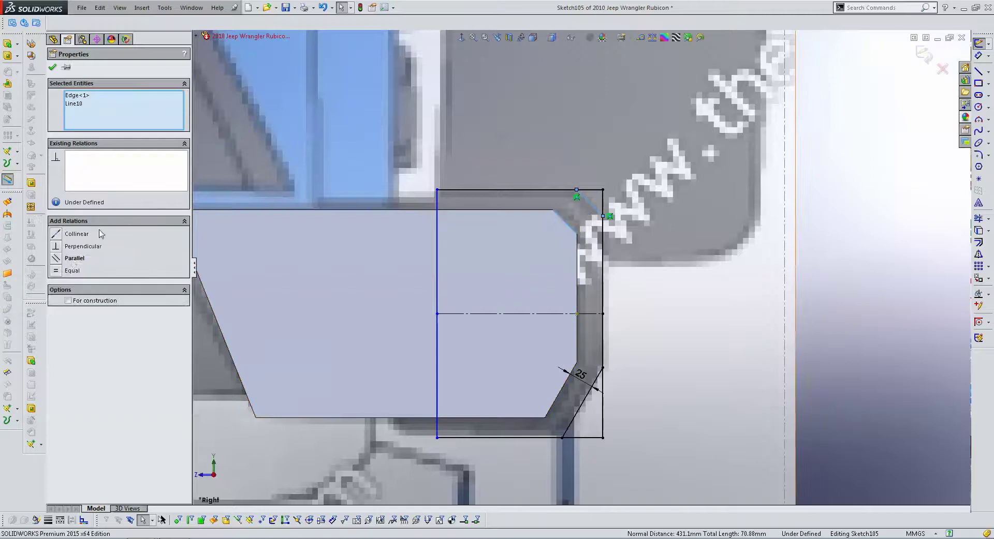
left_click(72, 259)
left_click(856, 55)
- Dimension the top diagonal at 25, then undo both diagonal dimensions
left_click(977, 55)
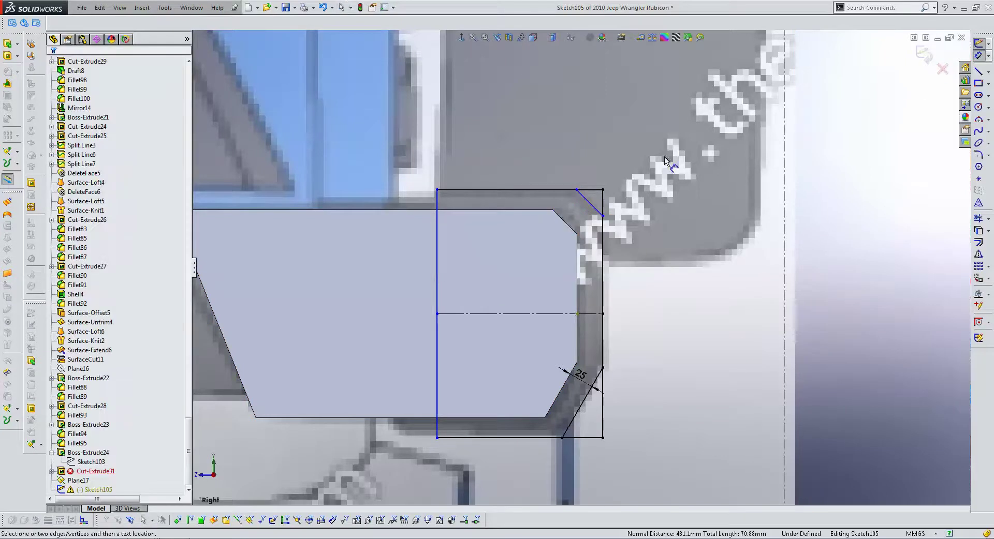
left_click(585, 203)
left_click(565, 219)
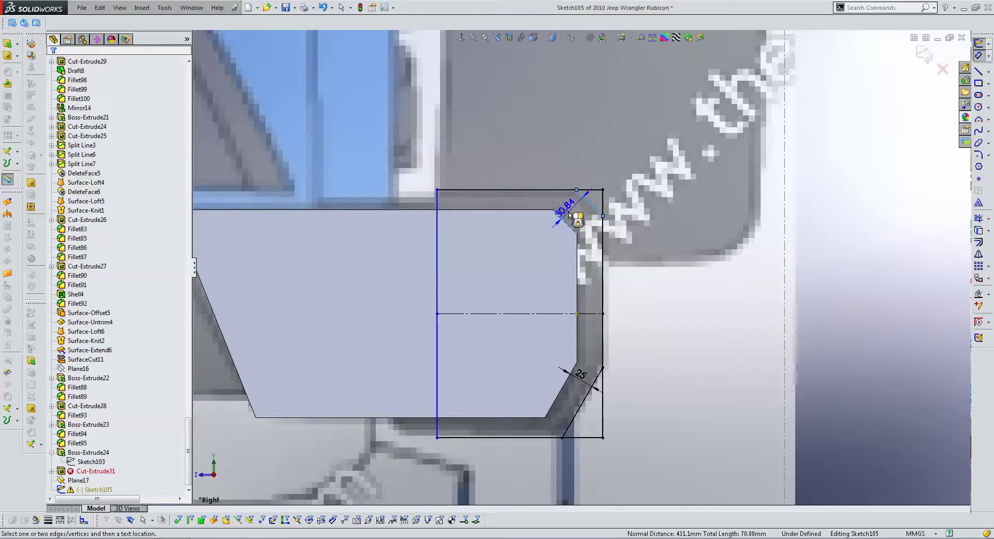
type("25")
key("Return")
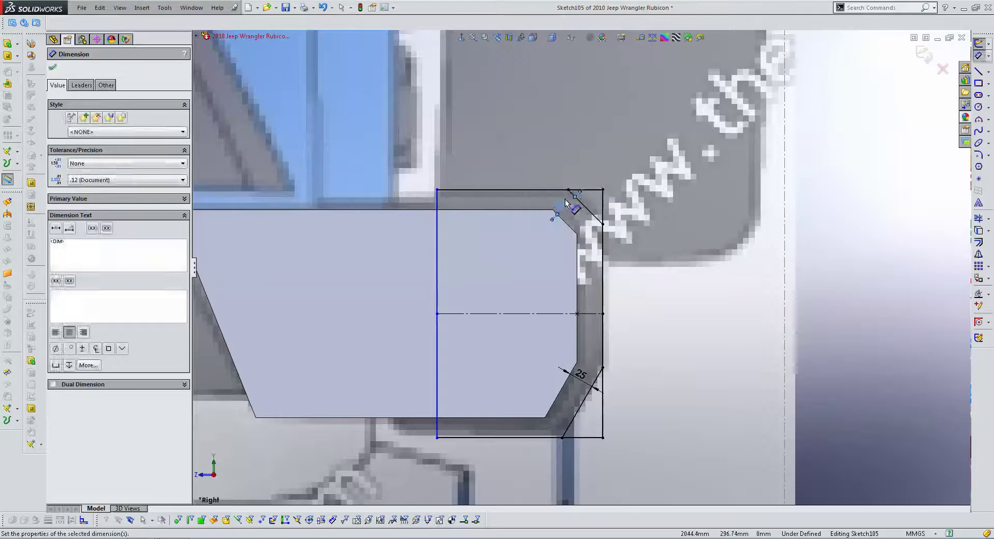
key("ctrl+z")
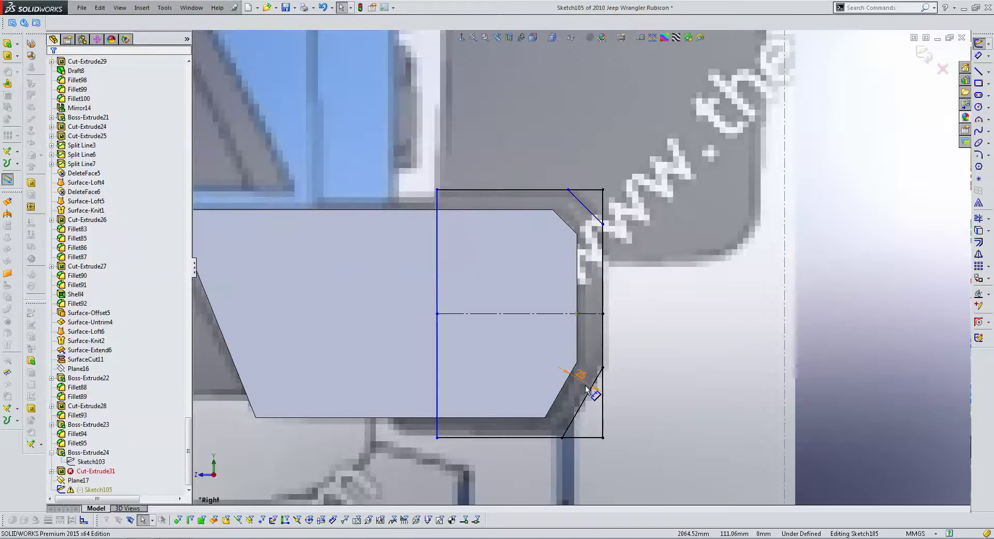
key("ctrl+z")
- Select both diagonal lines together, then clear the selection
left_click(598, 385)
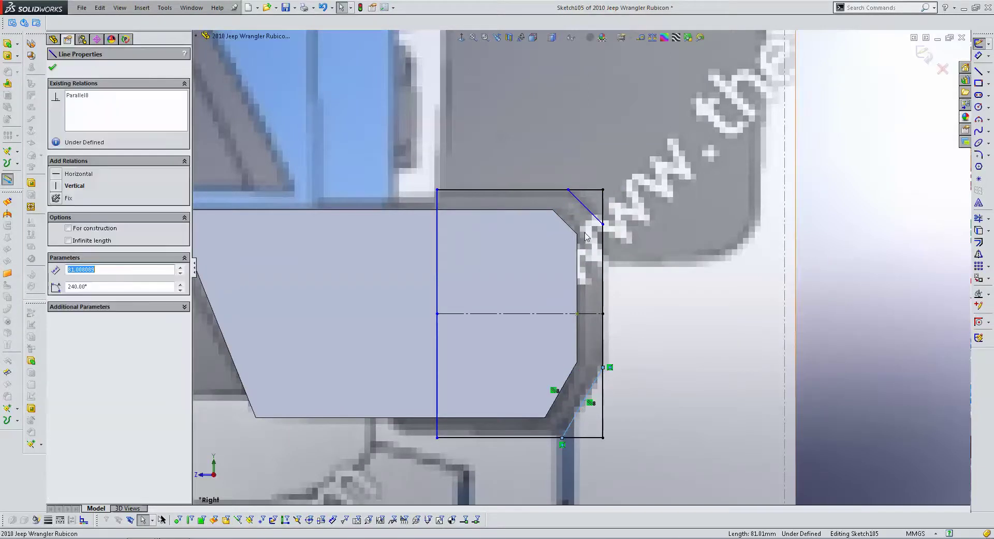
left_click(585, 207, "ctrl")
left_click(923, 114)
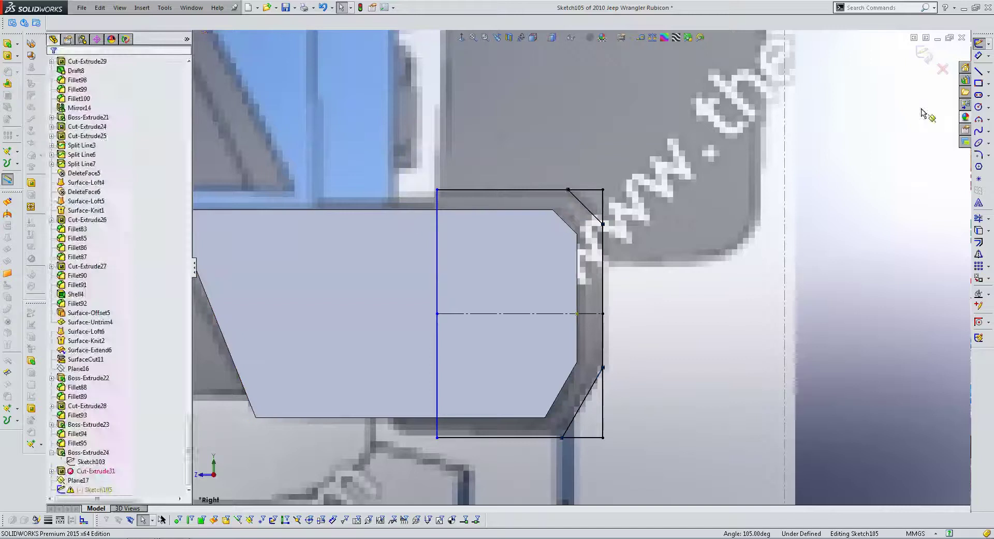
left_click(978, 217)
scroll(595, 233, "down", 2)
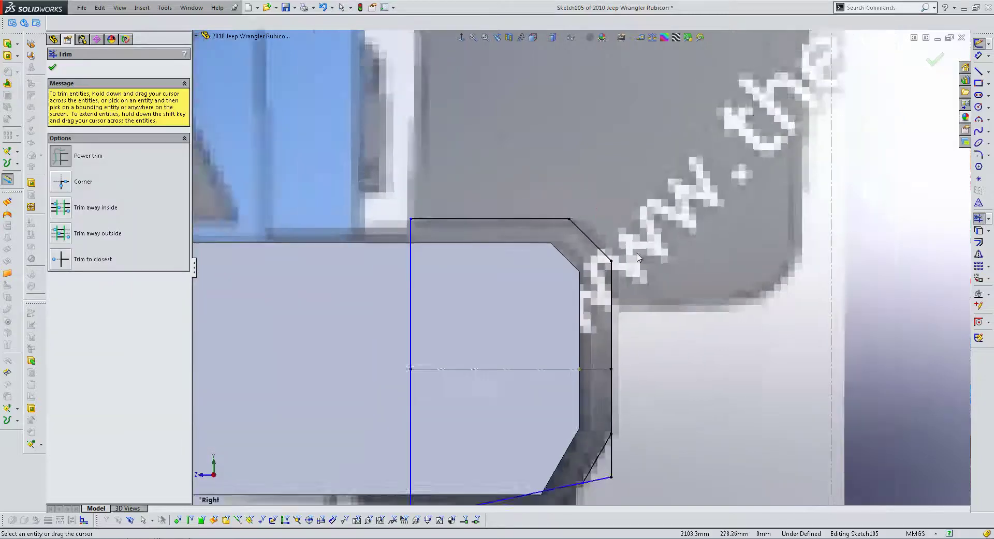
- Undo the last sketch change and inspect the right vertical and bottom lines' relations
scroll(621, 310, "up", 2)
key("ctrl+z")
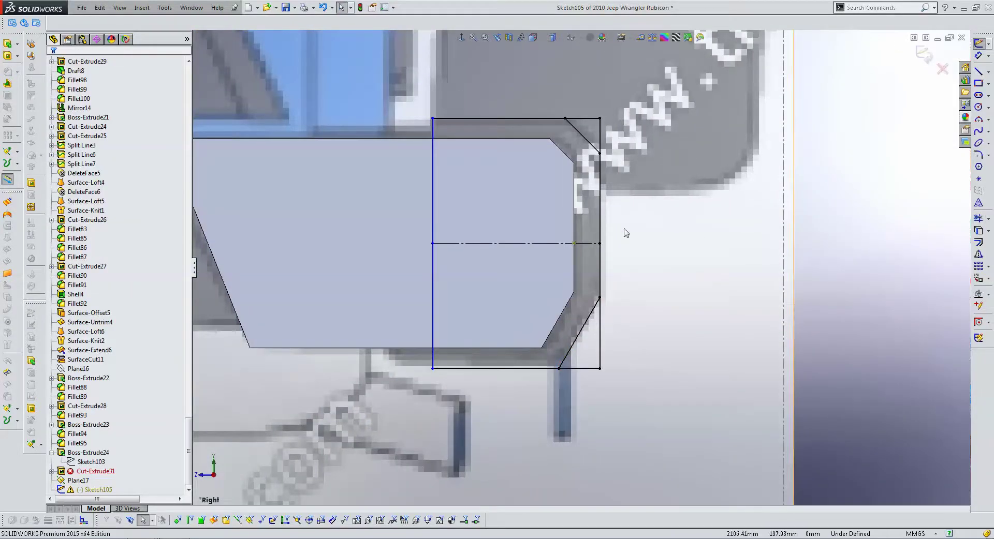
left_click(533, 368)
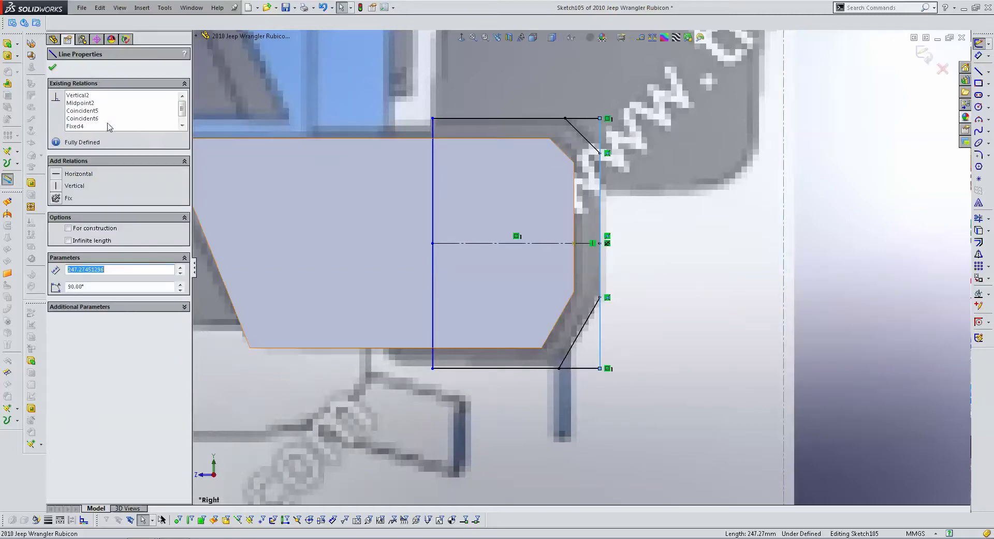
left_click(443, 267)
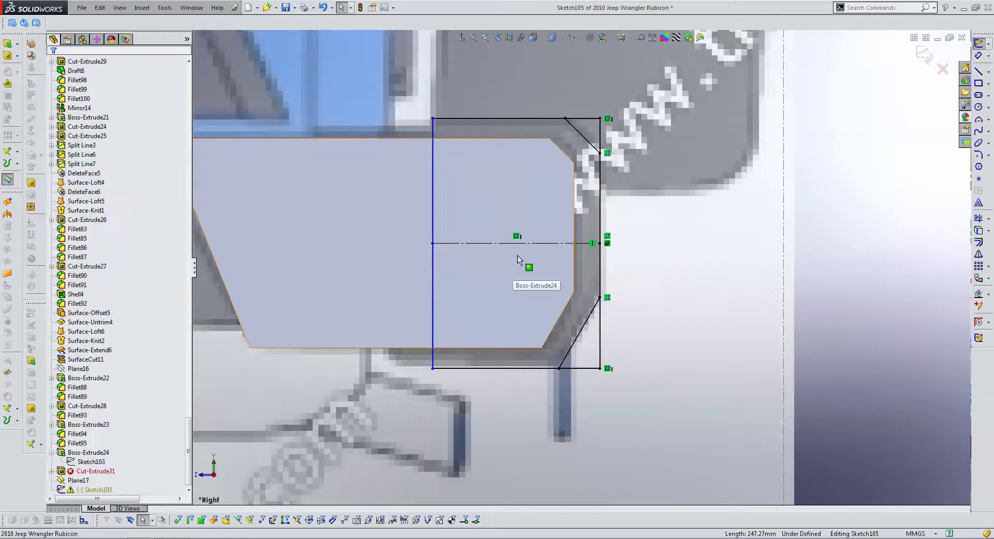
left_click(581, 369)
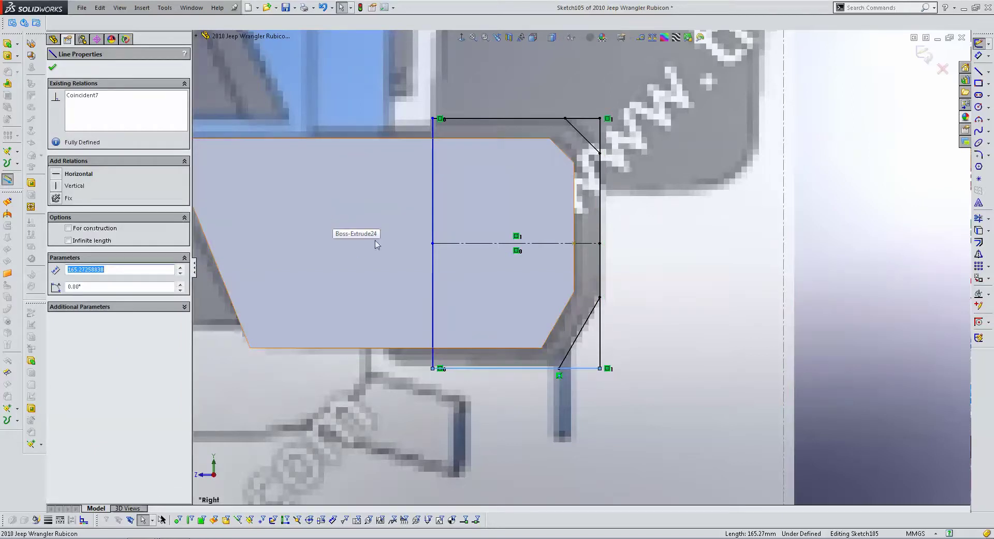
left_click(619, 387)
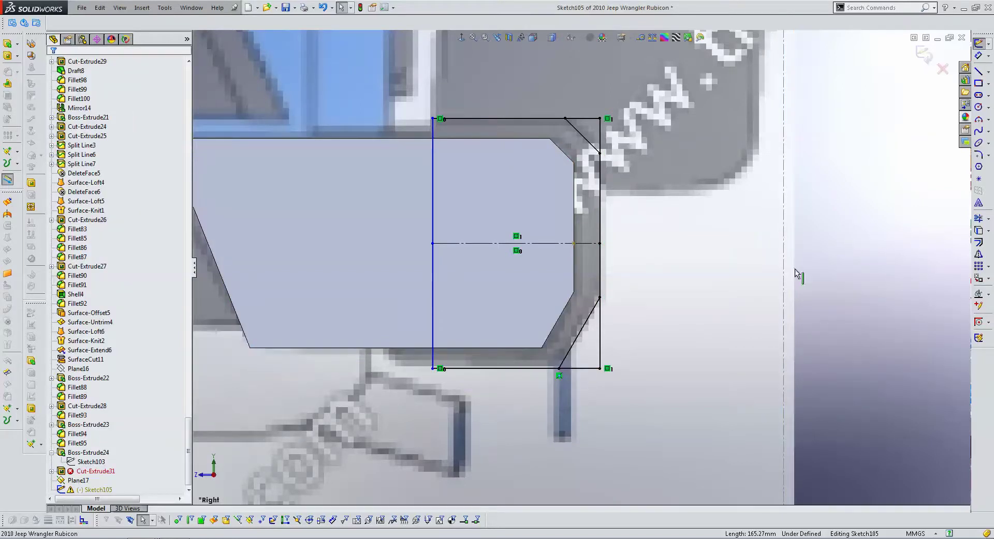
- Trim away the leftover bottom-right and top corner segments and delete the endpoint's conflicting relation
left_click(978, 218)
left_click_drag(623, 340, 592, 380)
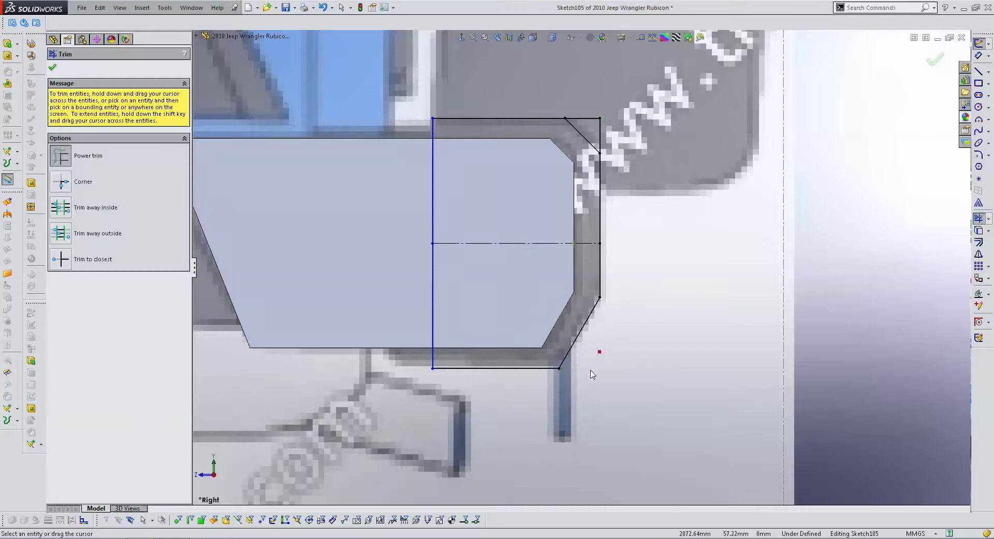
left_click_drag(581, 111, 612, 162)
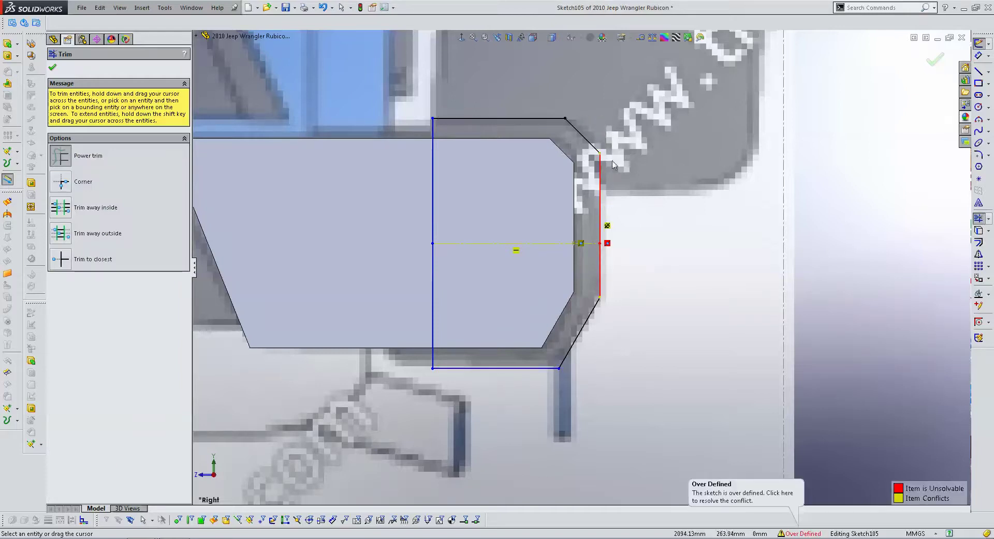
key("Escape")
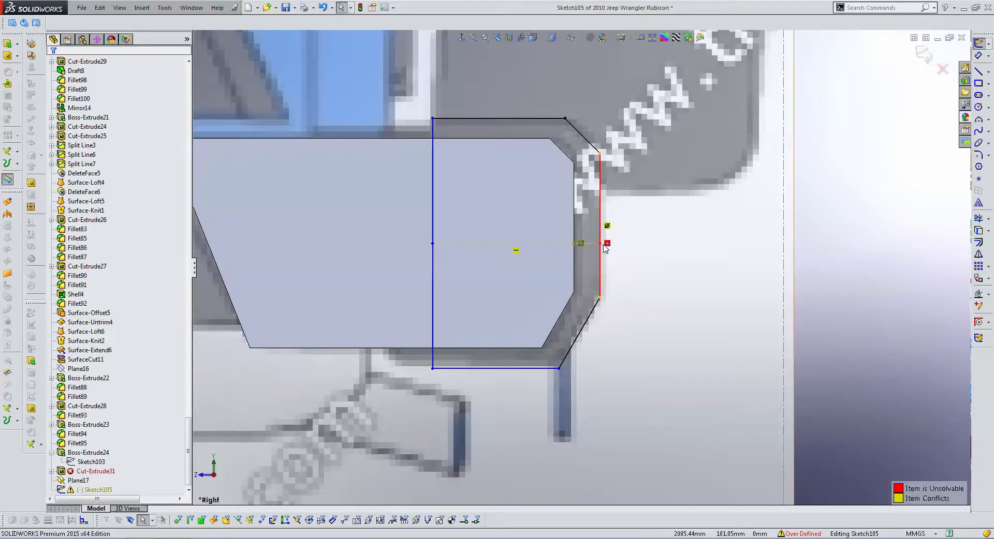
left_click(600, 243)
left_click(124, 95)
key("Delete")
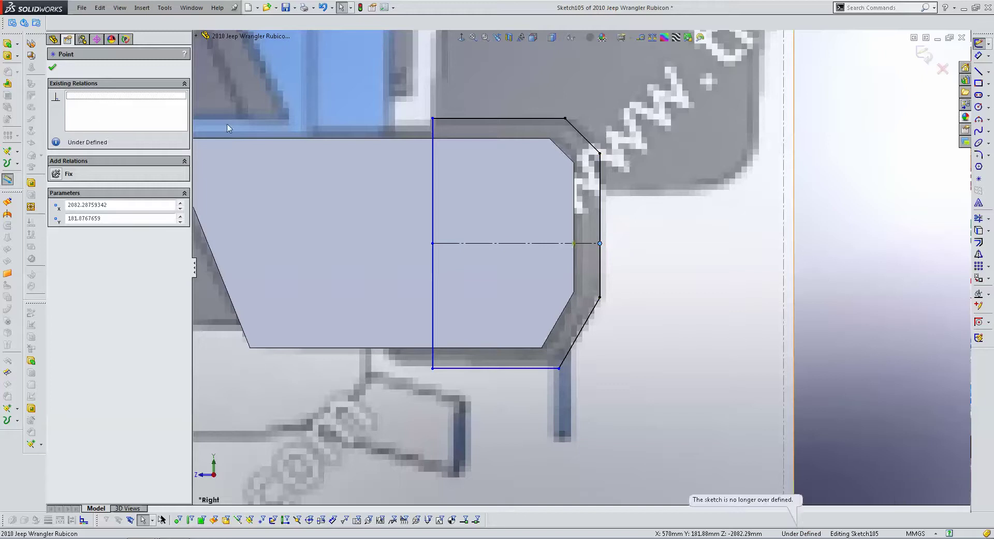
- Select the whole chain of sketch lines and fix them all in place
left_click(513, 369)
right_click(513, 369)
left_click(542, 384)
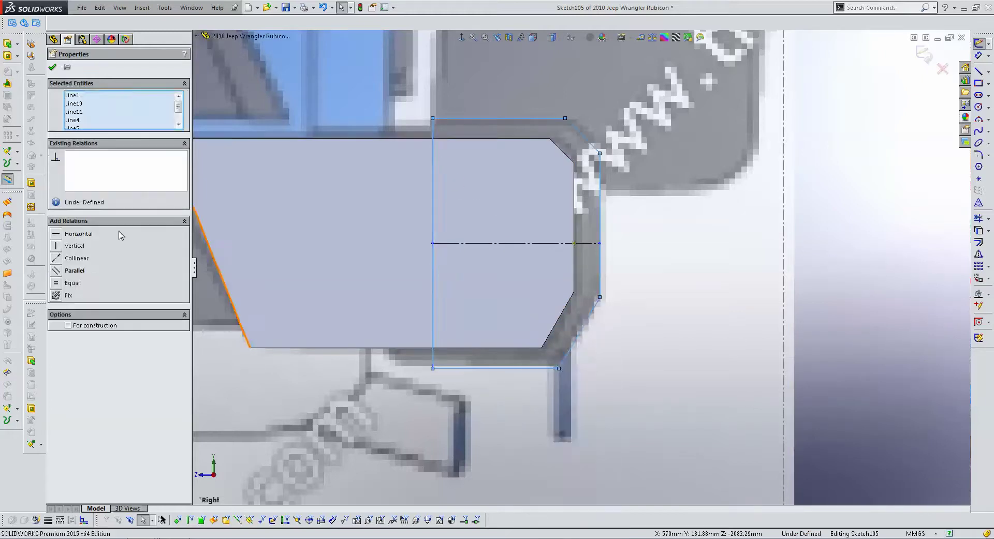
left_click(69, 295)
key("Escape")
- Inspect the relations of the bumper-block sketch's points and horizontal centerline
scroll(578, 253, "up", 2)
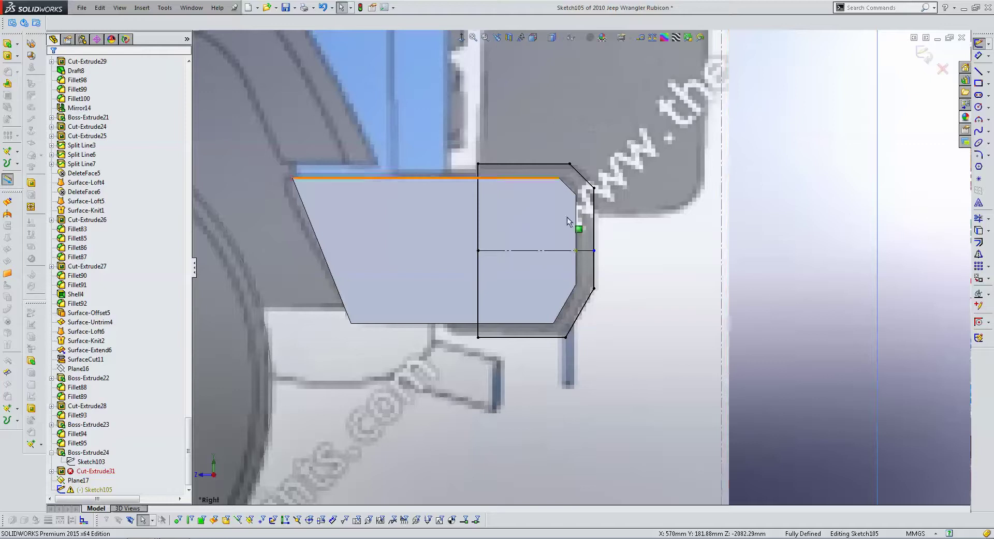
left_click(576, 251)
left_click(594, 265)
left_click(589, 251)
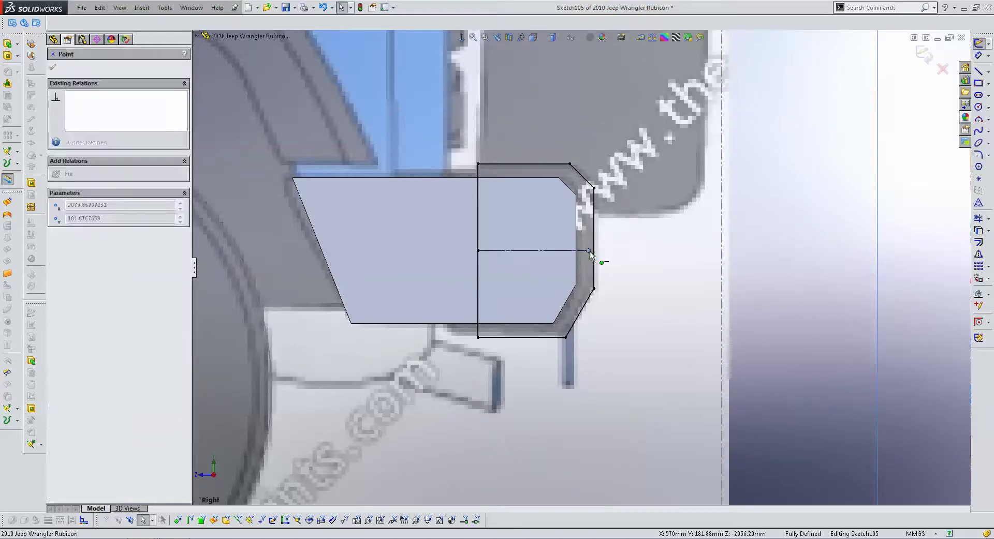
left_click(734, 284)
scroll(685, 215, "up", 3)
scroll(590, 269, "down", 2)
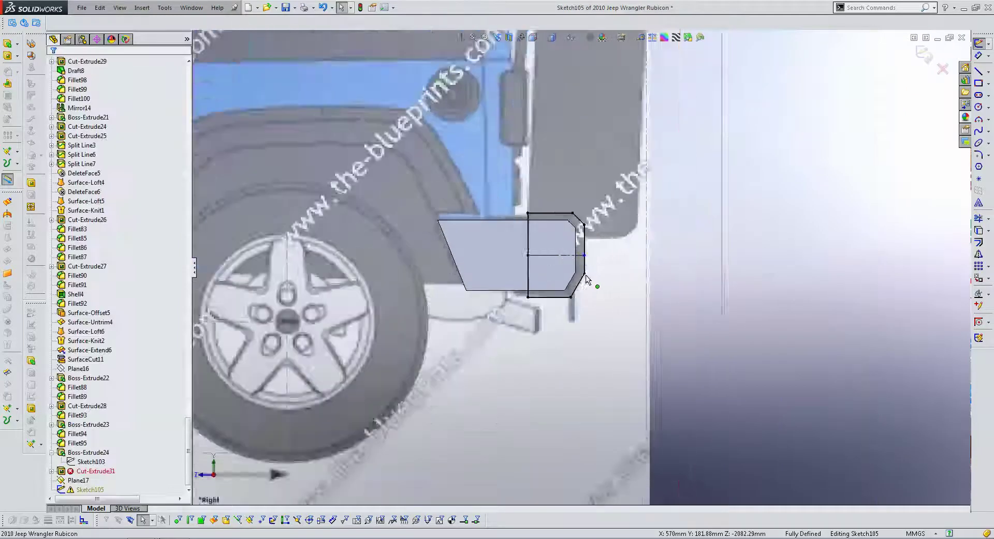
scroll(584, 249, "down", 1)
left_click(583, 246)
left_click(522, 245)
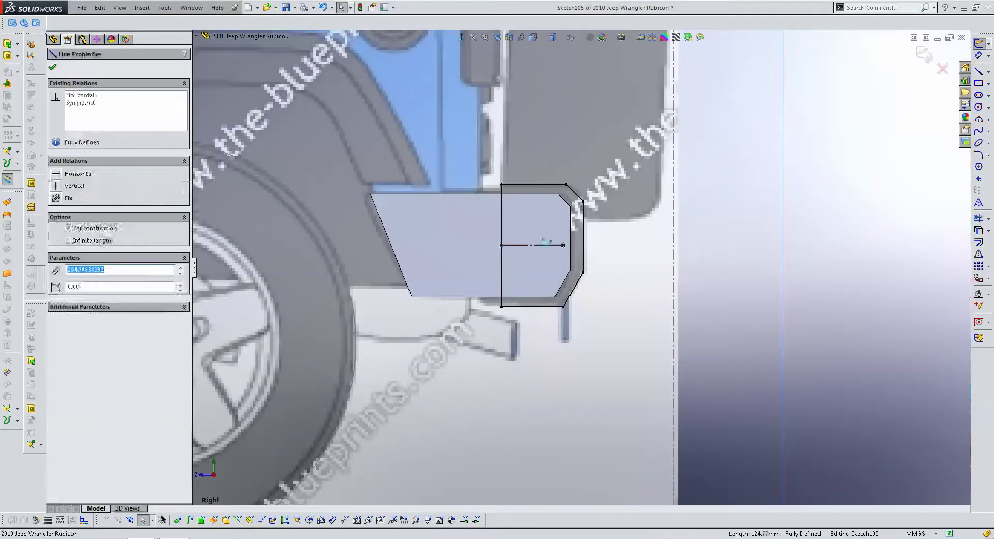
key("Escape")
- Turn to the Back view and exit the fully defined Sketch105
scroll(573, 208, "up", 3)
key("shift+Left")
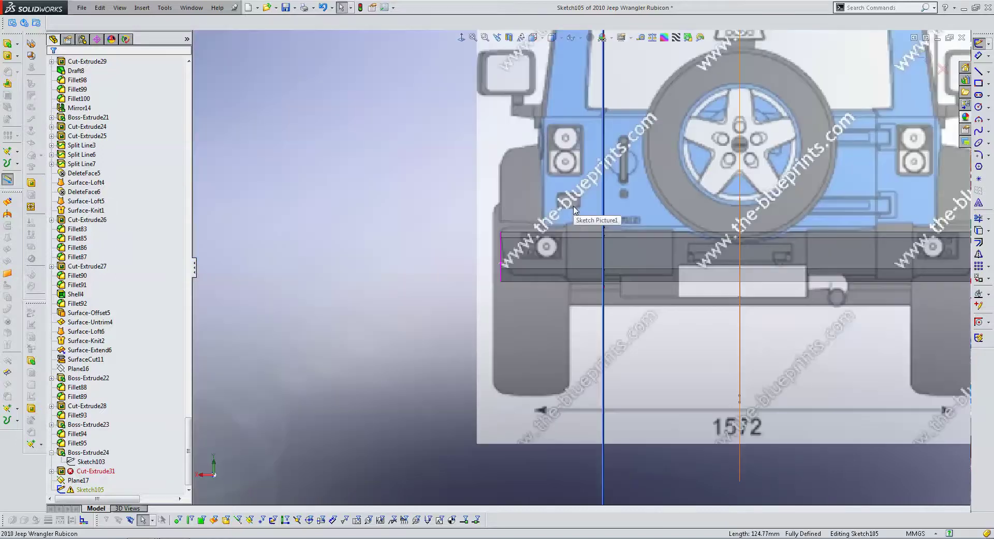
left_click(948, 65)
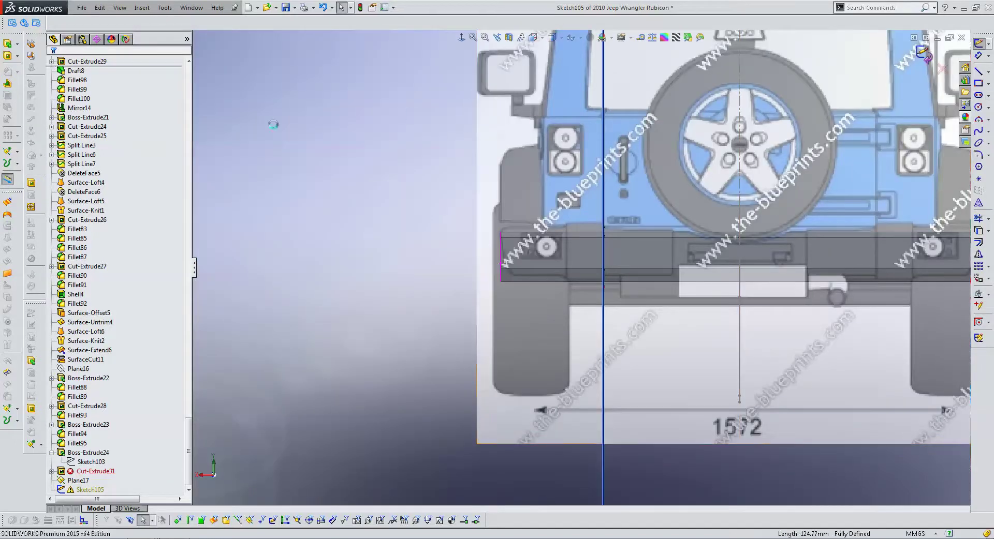
- Extrude Sketch105's contour as a Blind boss 155 mm deep, creating Boss-Extrude25
left_click(8, 43)
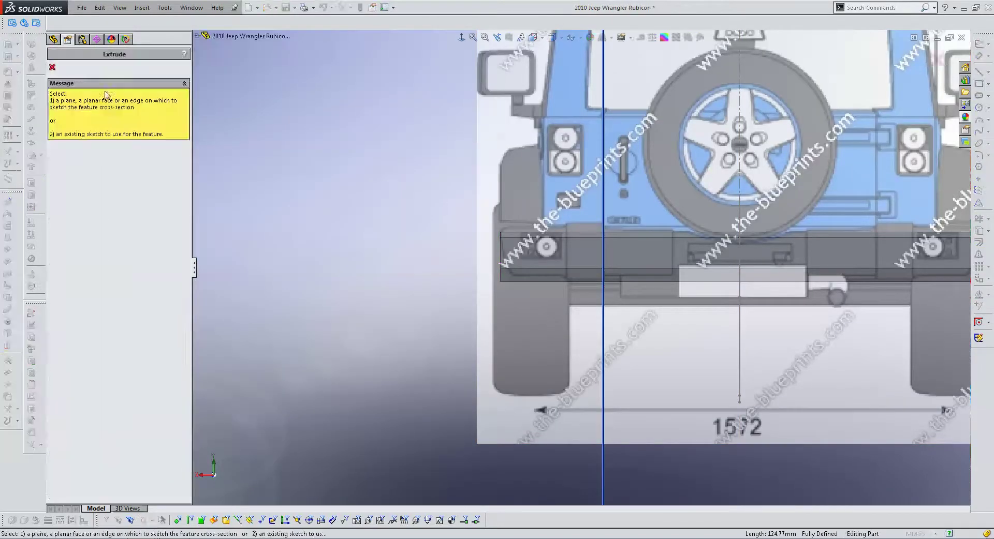
middle_click_drag(588, 265, 629, 248)
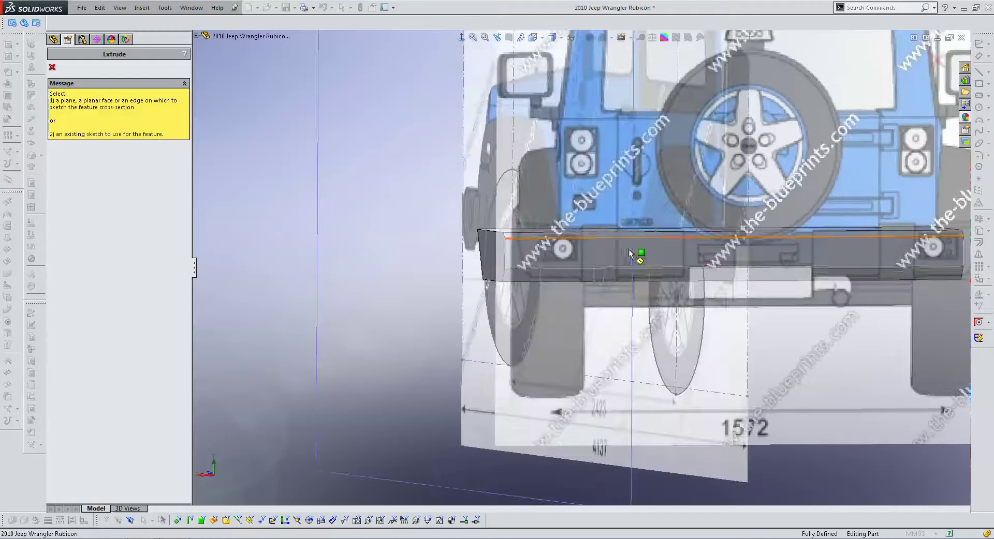
left_click(606, 247)
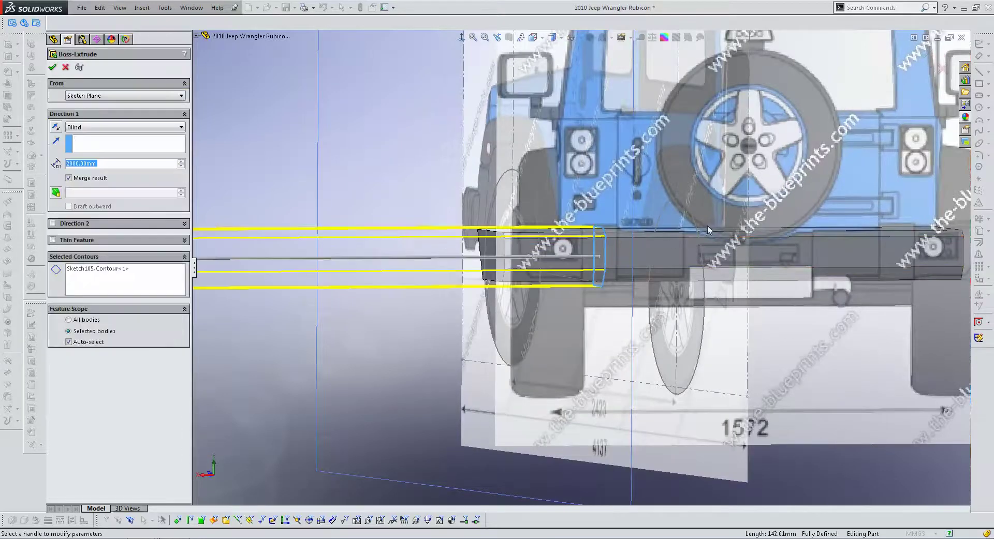
left_click(461, 37)
left_click(461, 38)
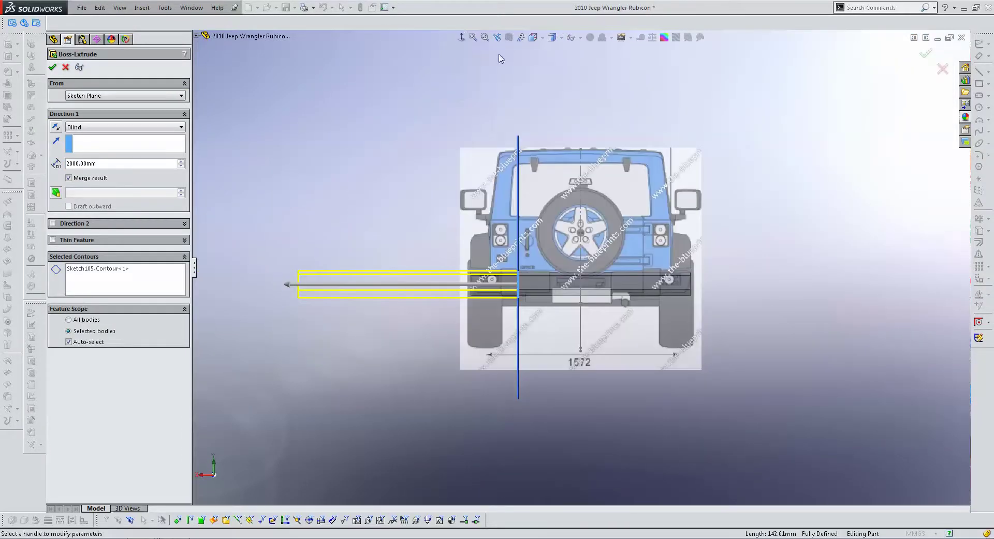
left_click_drag(289, 283, 510, 286)
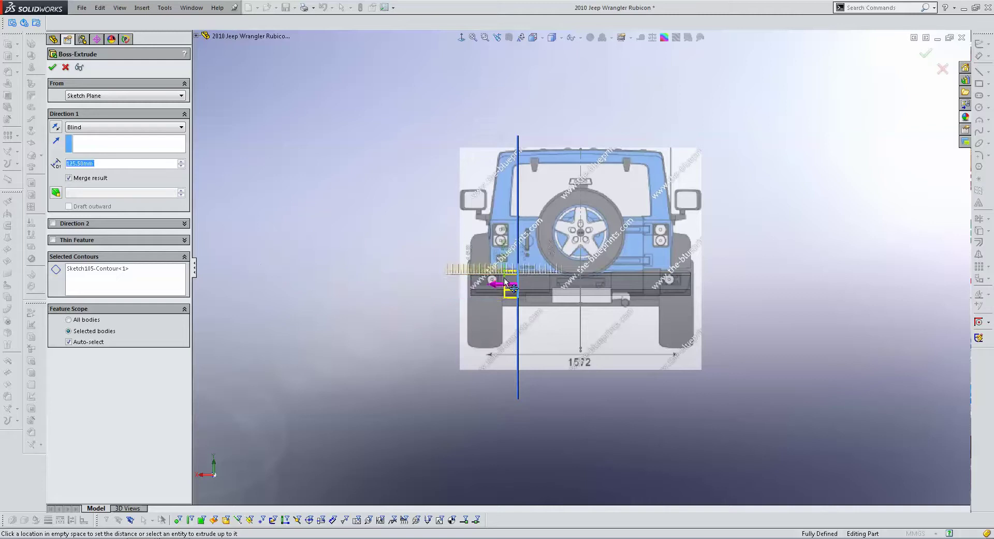
scroll(510, 286, "down", 5)
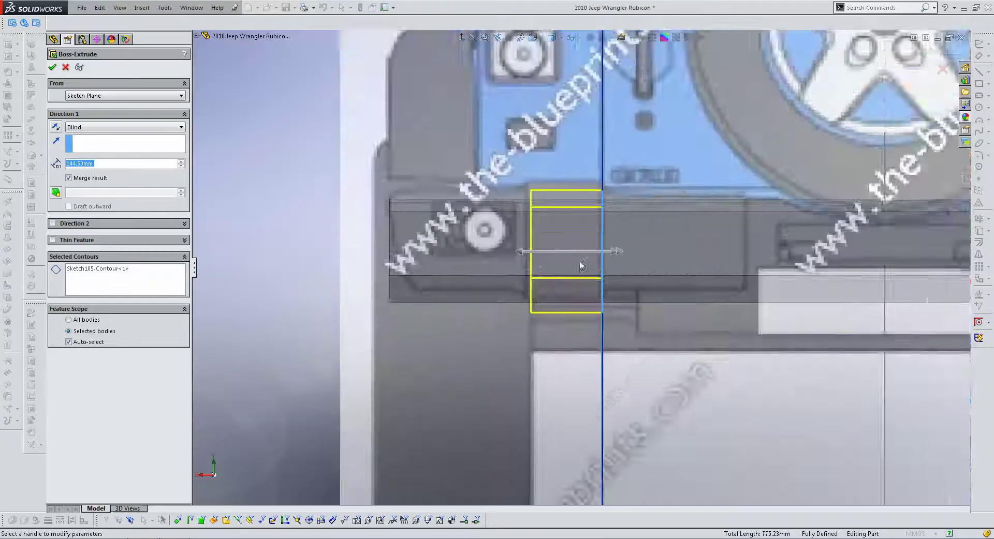
left_click(513, 252)
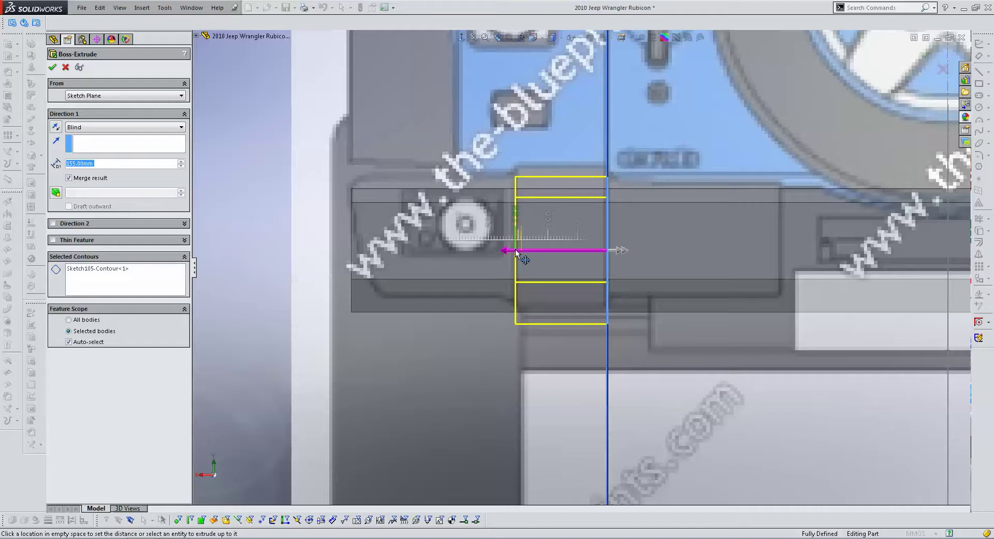
left_click(516, 250)
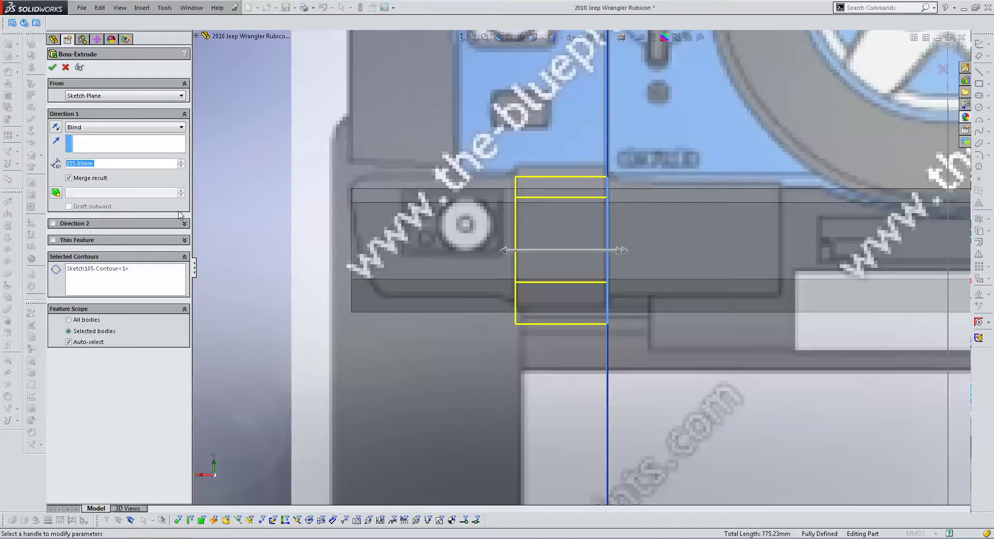
key("Return")
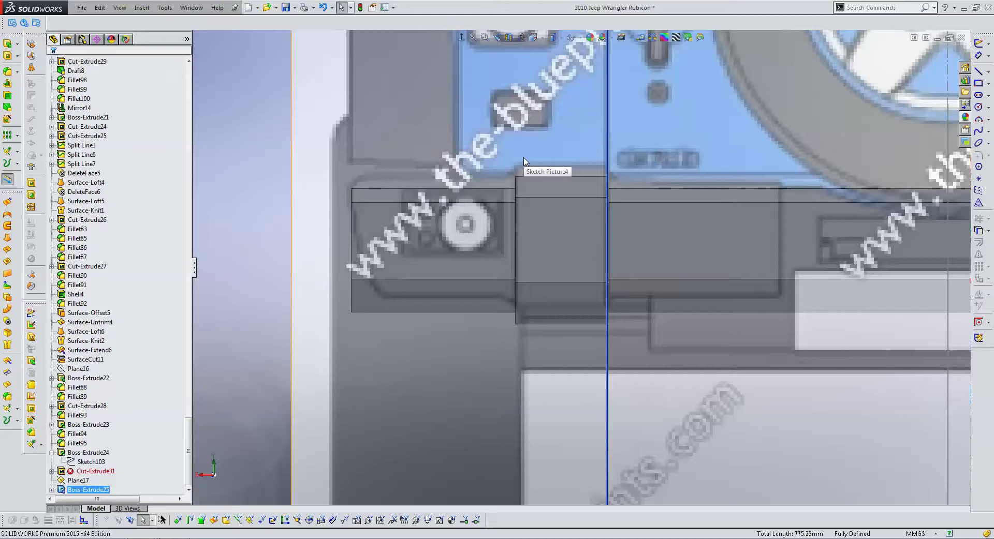
scroll(577, 147, "up", 3)
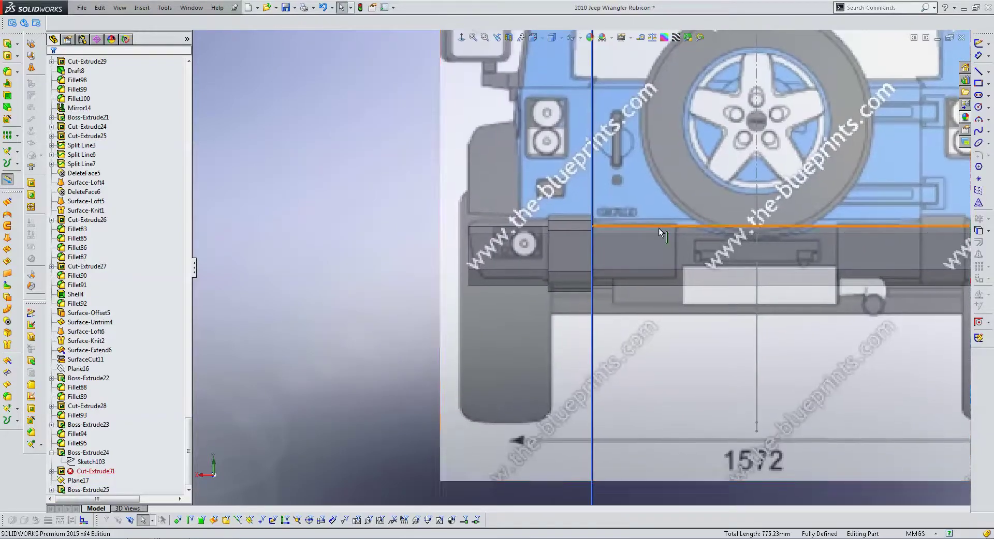
scroll(660, 230, "down", 2)
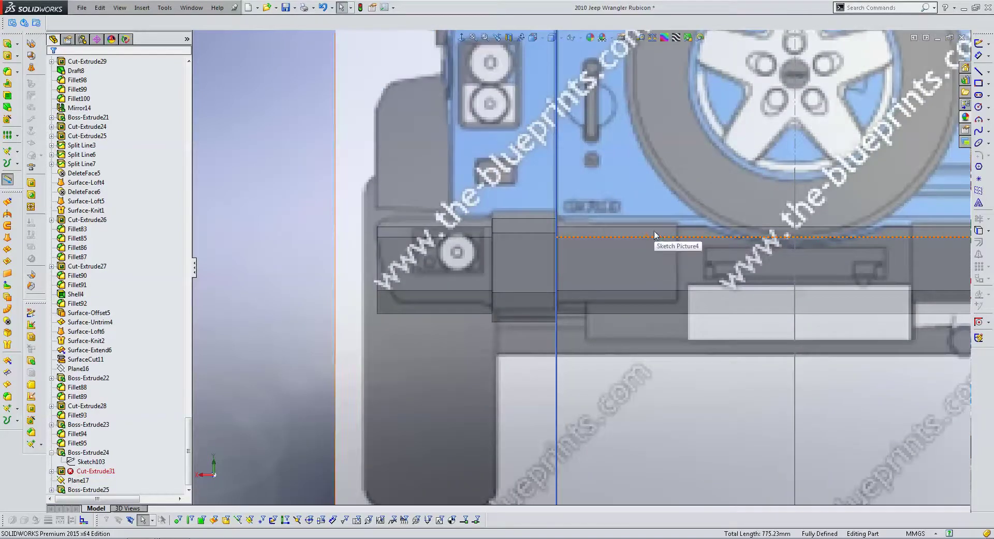
scroll(661, 236, "up", 2)
scroll(657, 234, "up", 2)
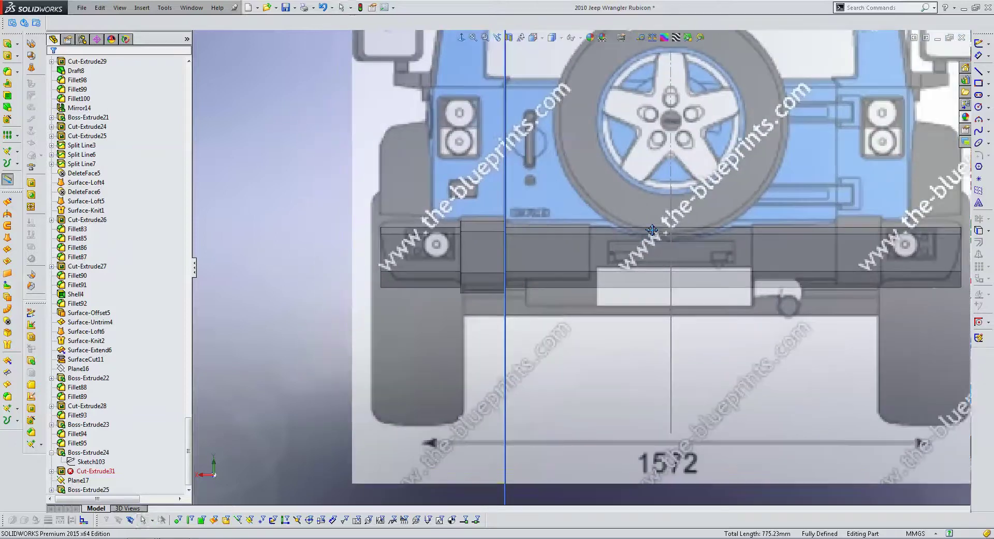
mouse_move(654, 229)
middle_mouse_down()
mouse_move(758, 260)
mouse_move(647, 259)
mouse_move(584, 290)
mouse_move(601, 243)
middle_mouse_up()
scroll(647, 258, "up", 3)
scroll(582, 305, "down", 5)
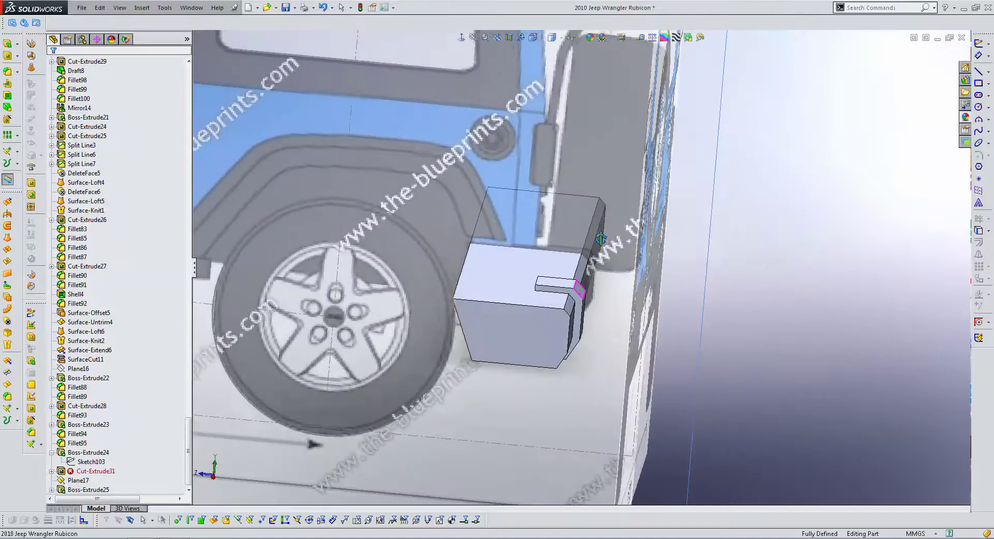
scroll(601, 243, "up", 3)
mouse_move(602, 242)
middle_mouse_down()
mouse_move(543, 249)
mouse_move(530, 264)
mouse_move(476, 116)
mouse_move(440, 233)
middle_mouse_up()
scroll(533, 253, "down", 3)
scroll(532, 259, "up", 2)
scroll(532, 259, "down", 2)
scroll(532, 274, "up", 3)
scroll(476, 117, "down", 3)
scroll(440, 233, "down", 3)
scroll(439, 236, "down", 2)
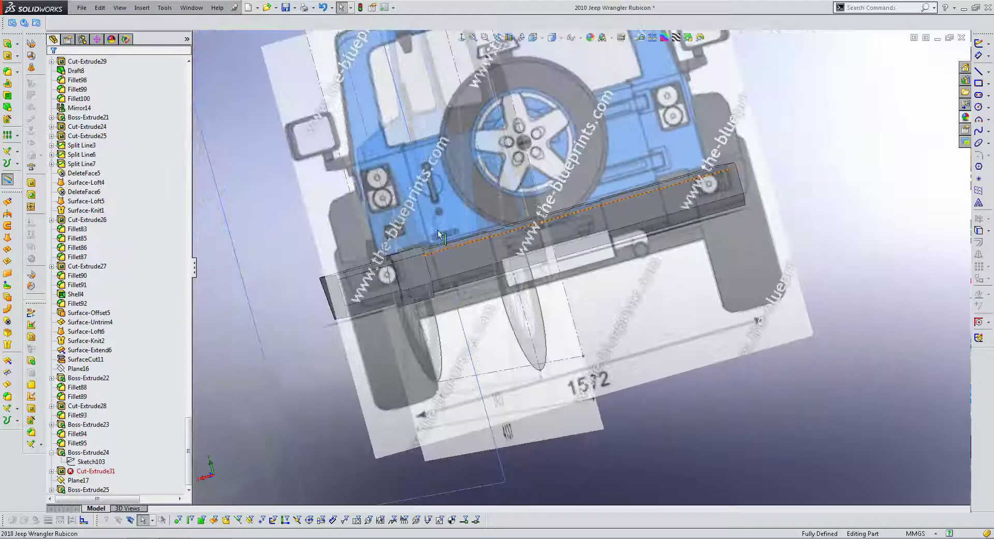
- Open Sketch104 under Cut-Extrude31 for editing
left_click(93, 470)
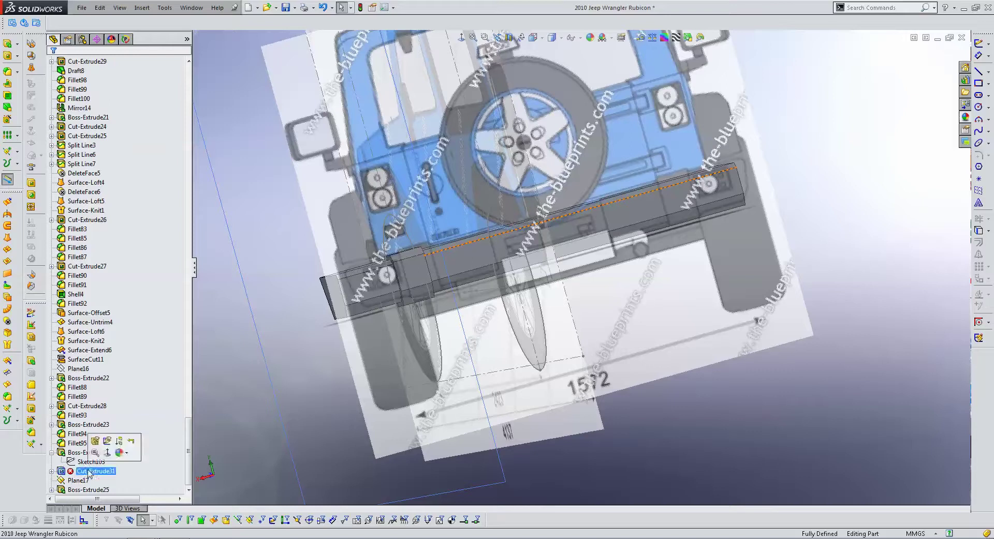
left_click(51, 471)
left_click(79, 480)
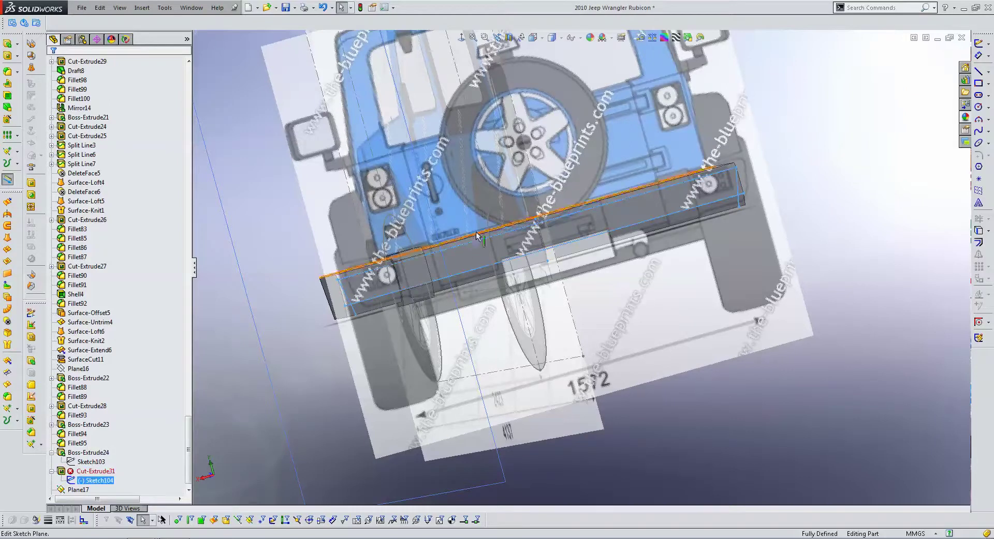
right_click(97, 483)
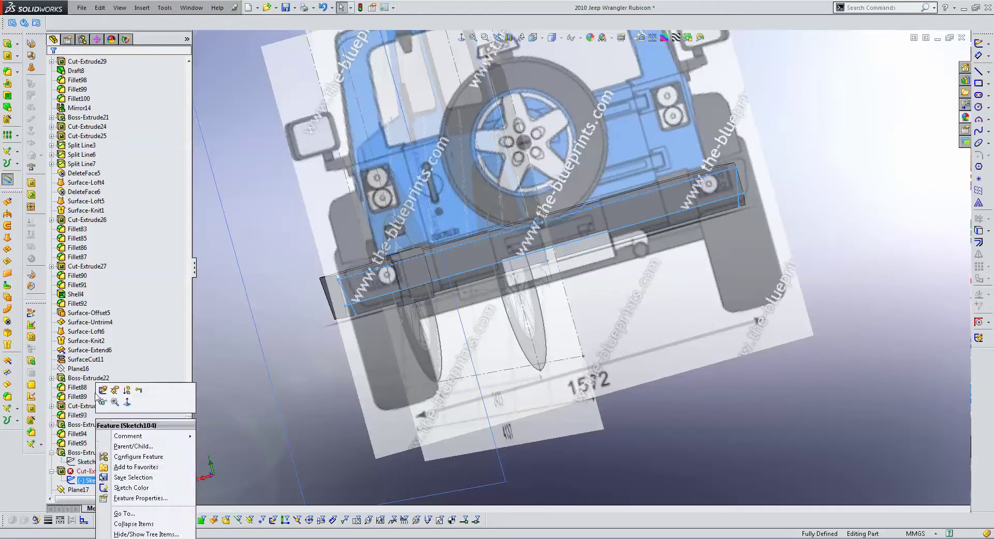
left_click(103, 390)
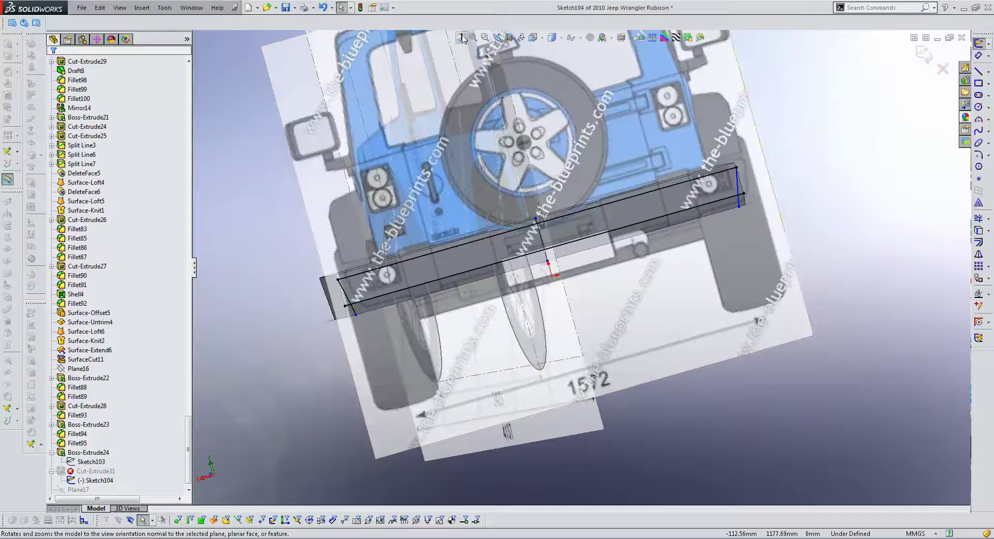
- Turn off View > Sketch Pictures to hide the Jeep blueprint
scroll(436, 292, "down", 5)
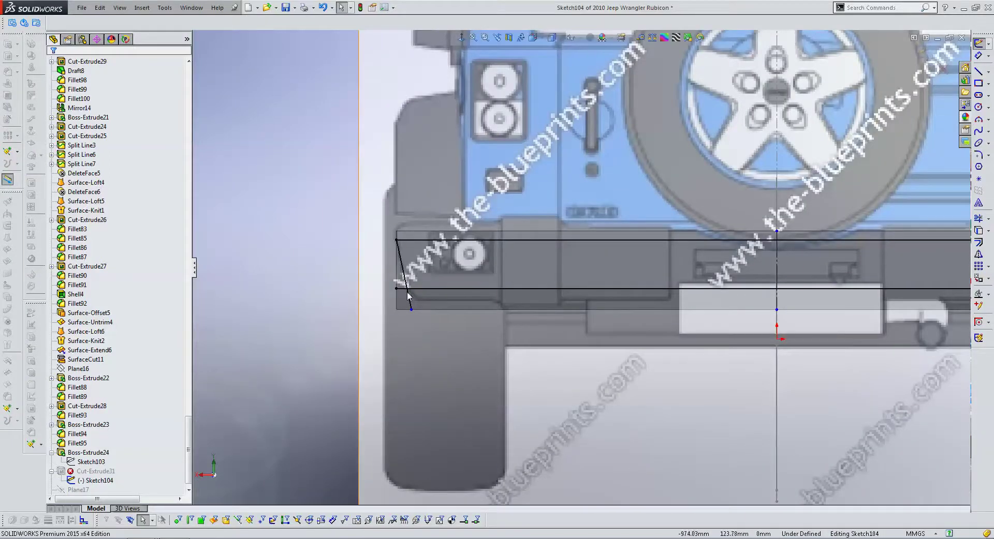
scroll(582, 268, "up", 2)
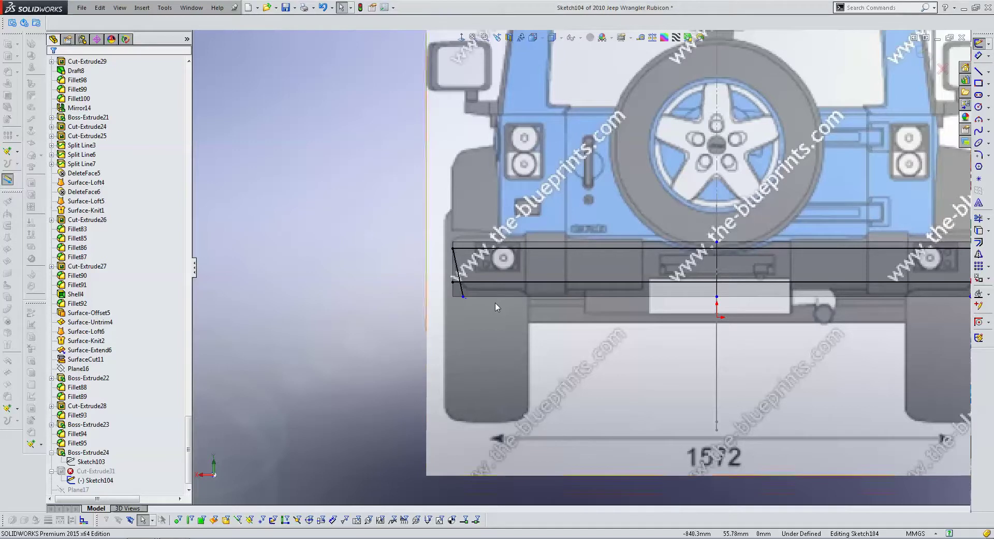
scroll(148, 417, "down", 1)
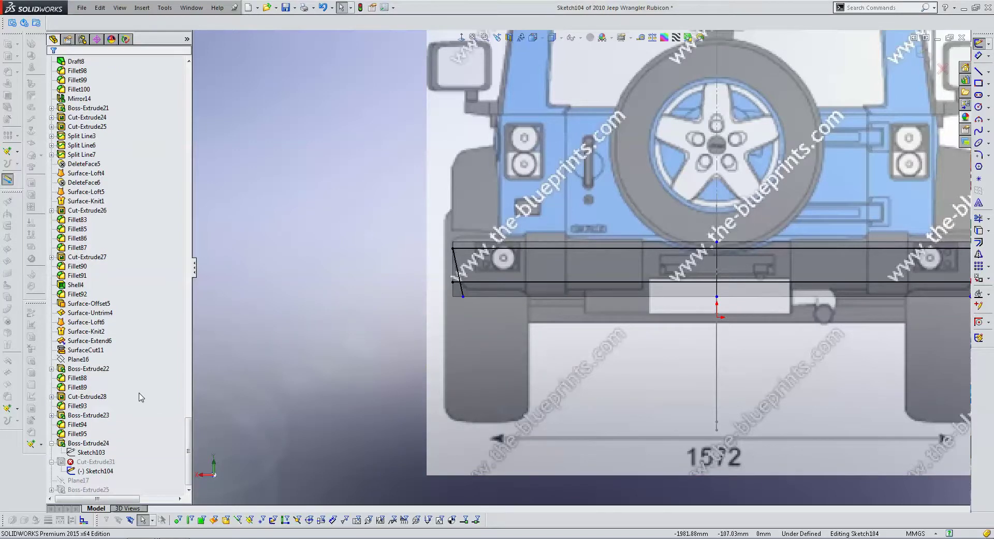
left_click(121, 9)
left_click(132, 168)
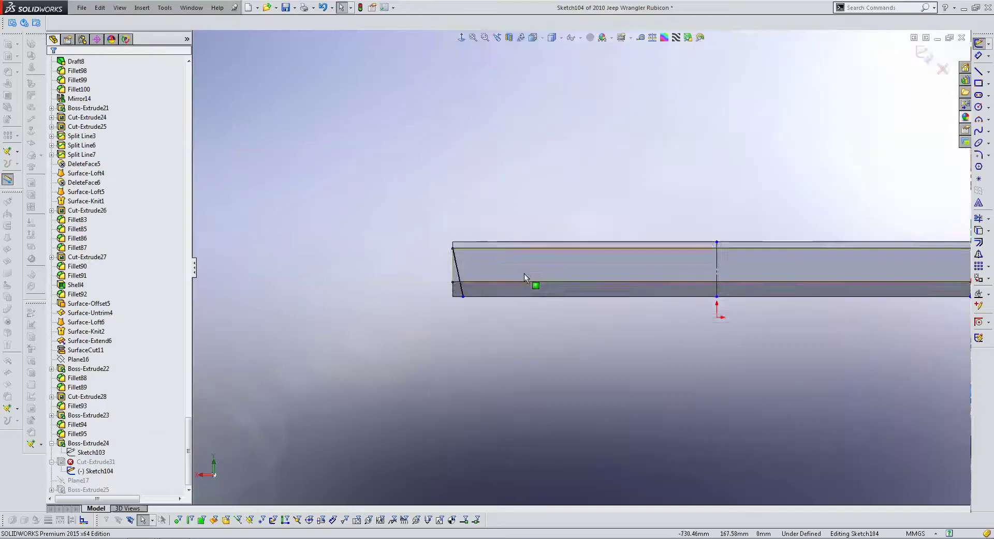
scroll(541, 256, "down", 4)
scroll(455, 235, "up", 3)
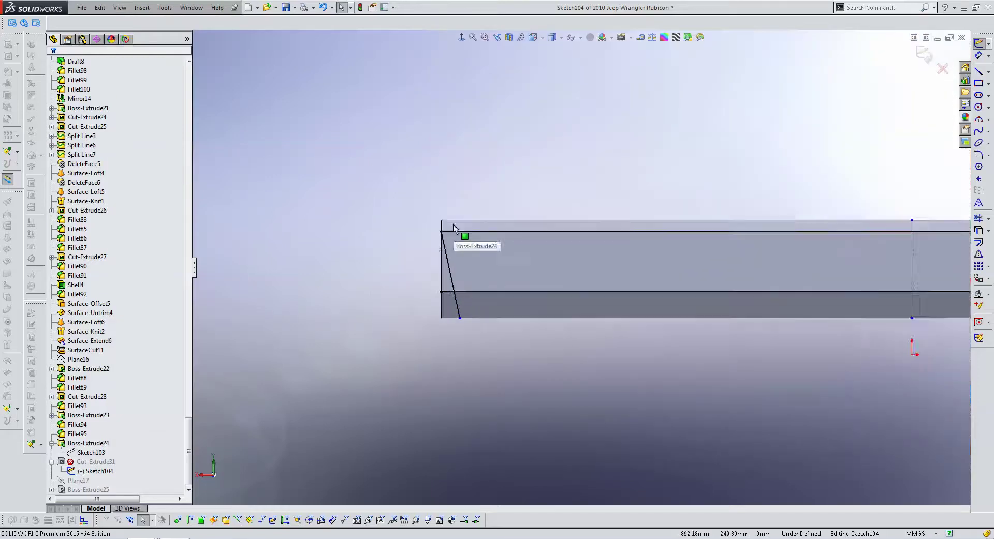
- Move the slanted line's endpoints and the bottom line's right end onto the block's edges and lower corner
left_click(474, 241)
left_click(517, 288)
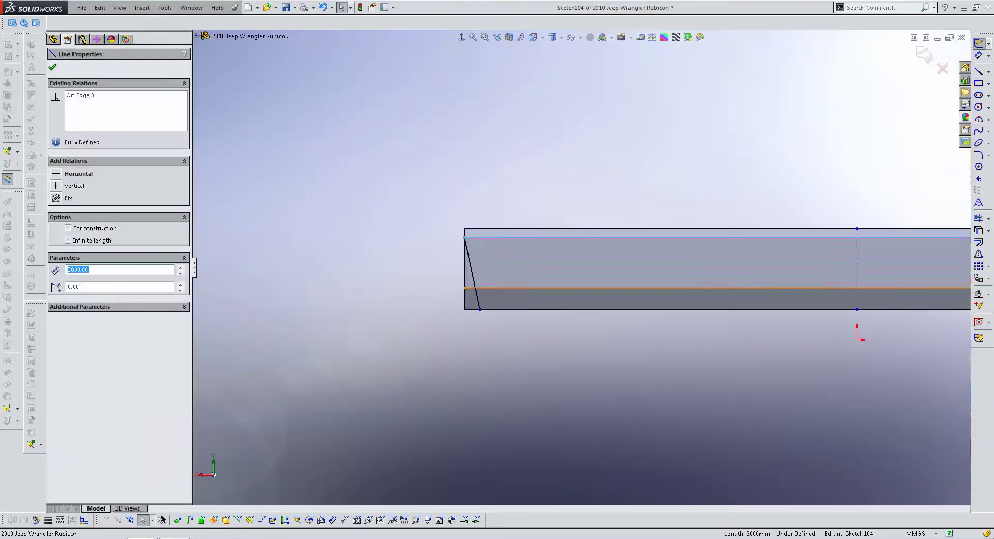
left_click_drag(464, 237, 459, 215)
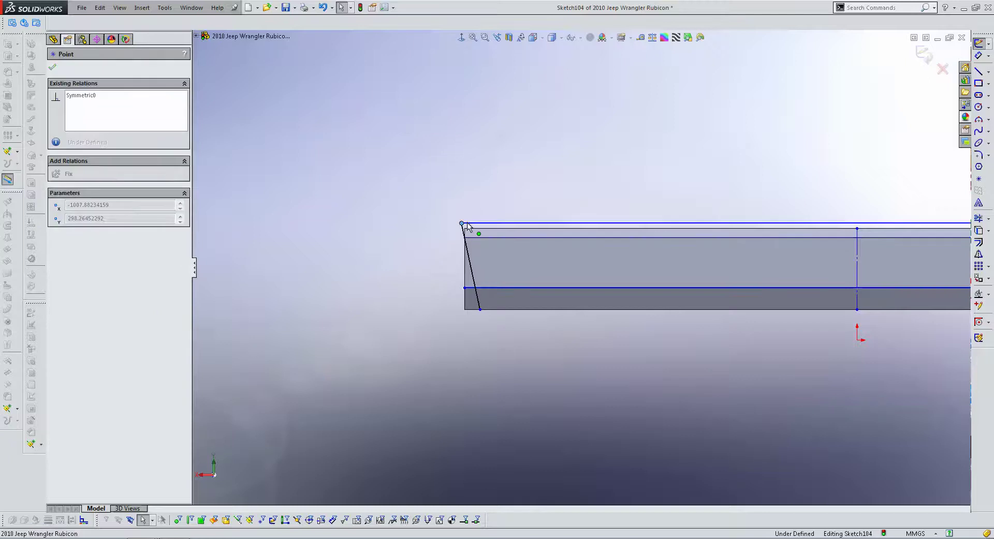
left_click(480, 309)
left_click(249, 97)
scroll(465, 279, "up", 3)
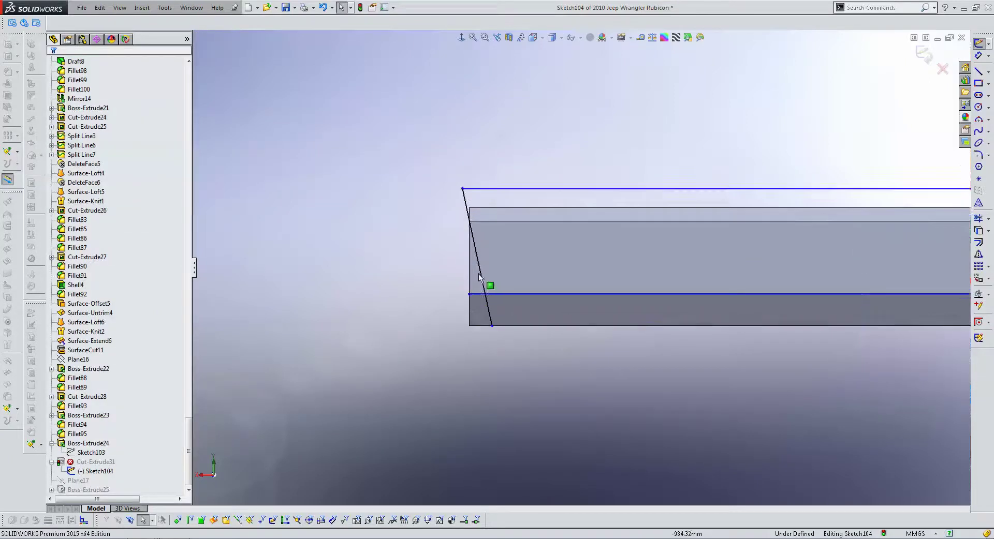
mouse_move(492, 337)
left_mouse_down()
mouse_move(482, 342)
mouse_move(500, 337)
left_mouse_up()
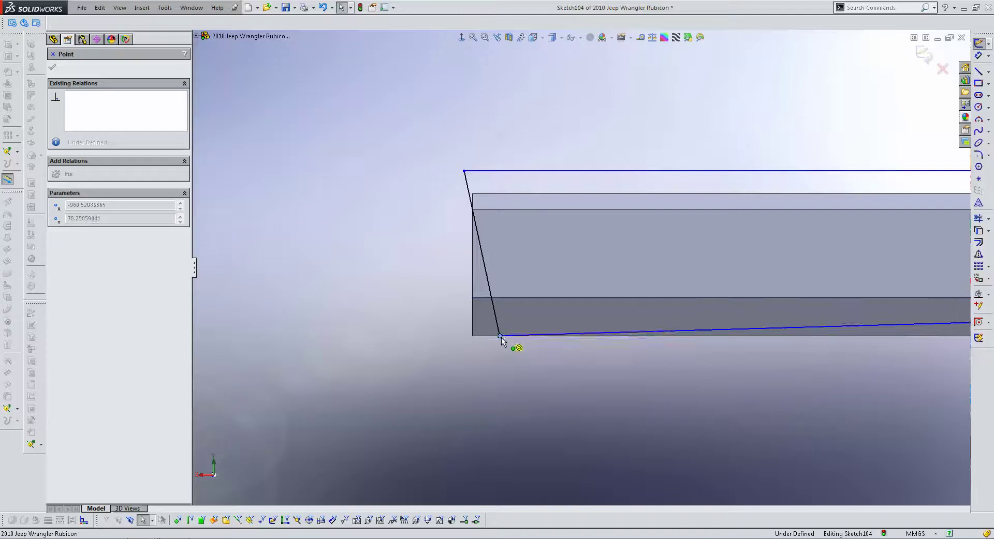
key("Escape")
scroll(693, 309, "down", 3)
scroll(751, 270, "down", 2)
left_click_drag(666, 248, 656, 264)
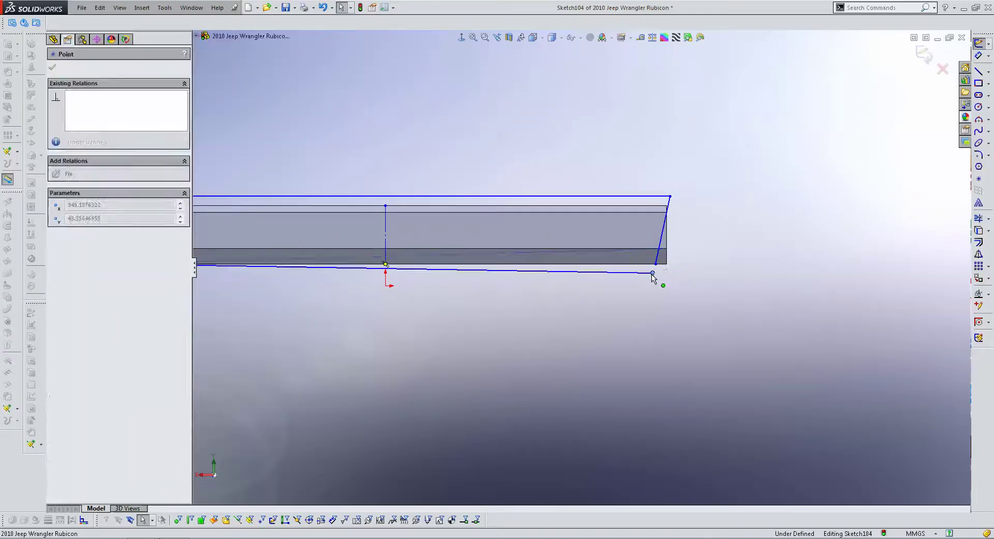
key("Escape")
- Remove the endpoint's Fixed relation, snapping it to the upper corner and the right line's end to the bottom edge
scroll(581, 264, "down", 3)
scroll(479, 244, "up", 5)
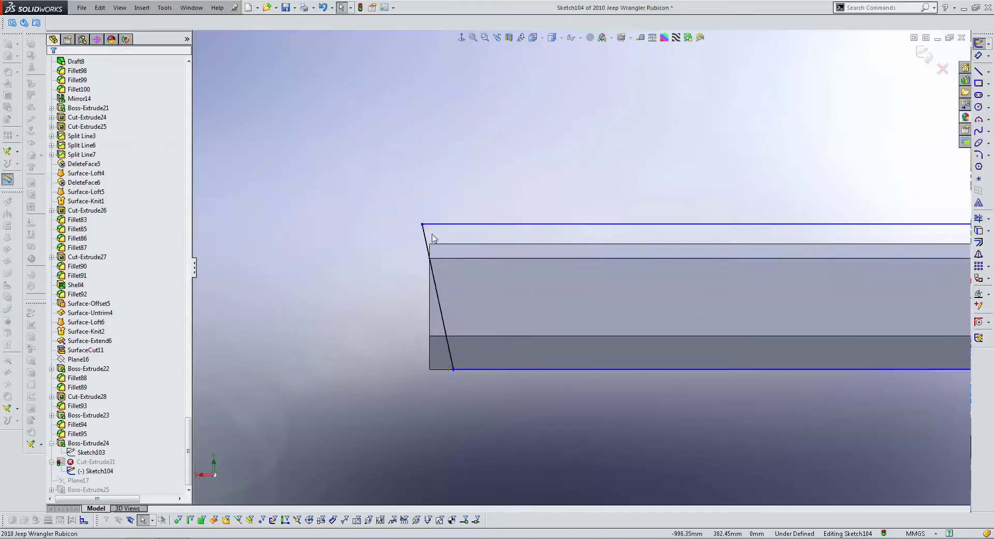
left_click(437, 297)
right_click(86, 103)
left_click(106, 112)
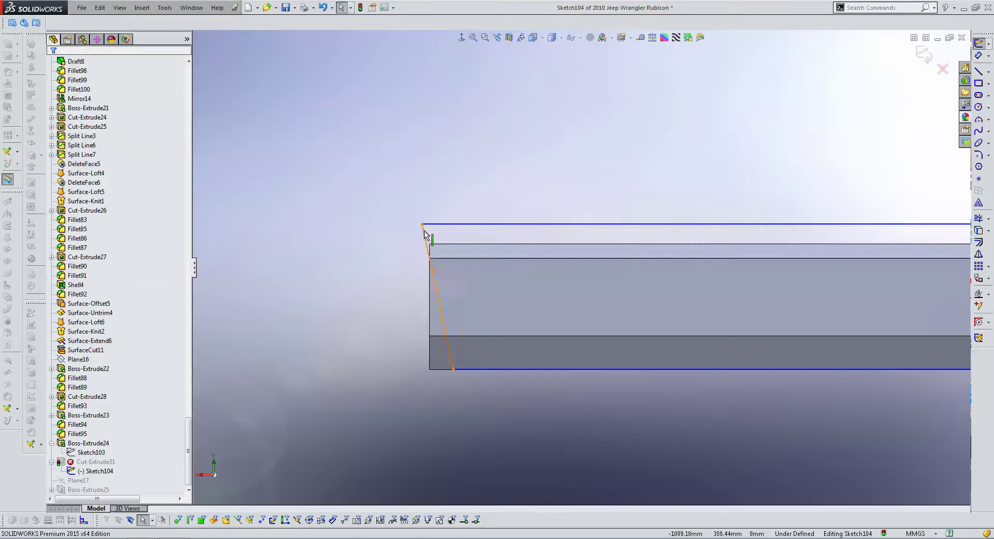
left_click_drag(423, 224, 430, 243)
scroll(569, 275, "down", 3)
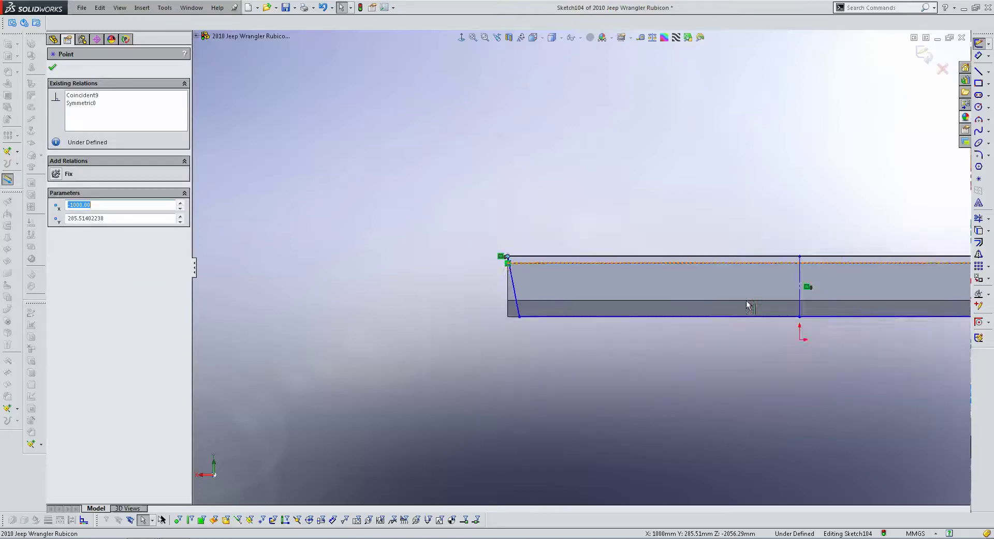
left_click_drag(674, 298, 671, 299)
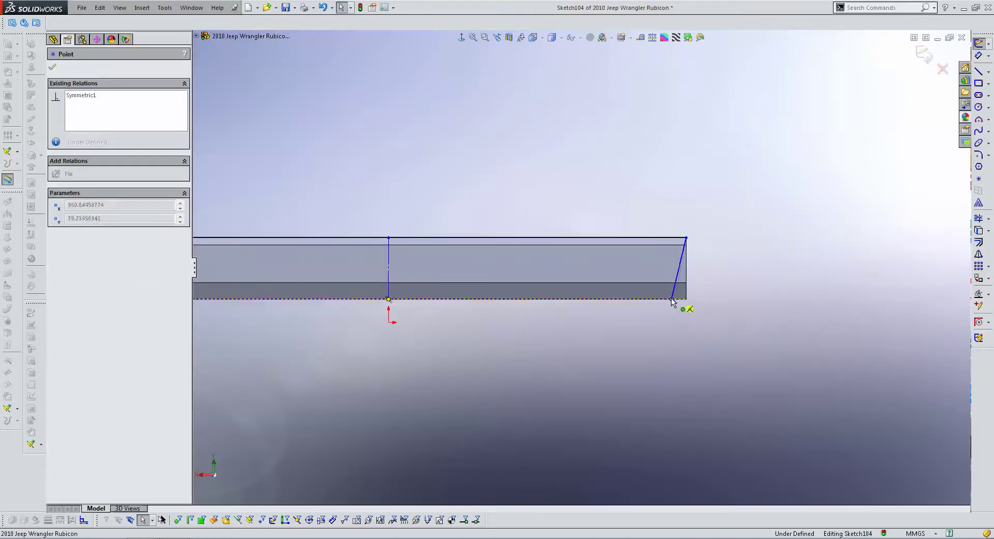
scroll(554, 299, "down", 3)
key("Escape")
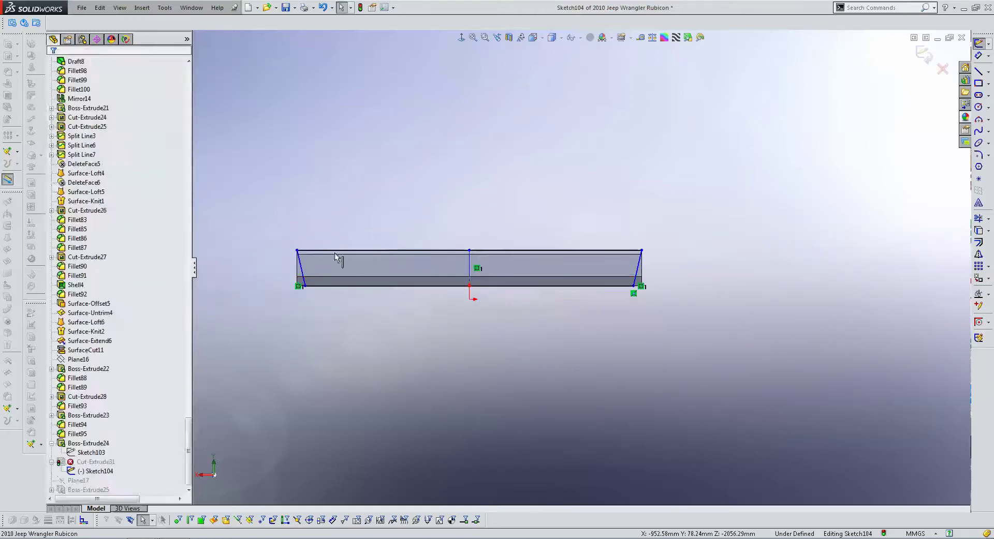
- Show the blueprint again, snap the left line's bottom endpoint to the horizontal edge, and exit Sketch104
left_click(125, 8)
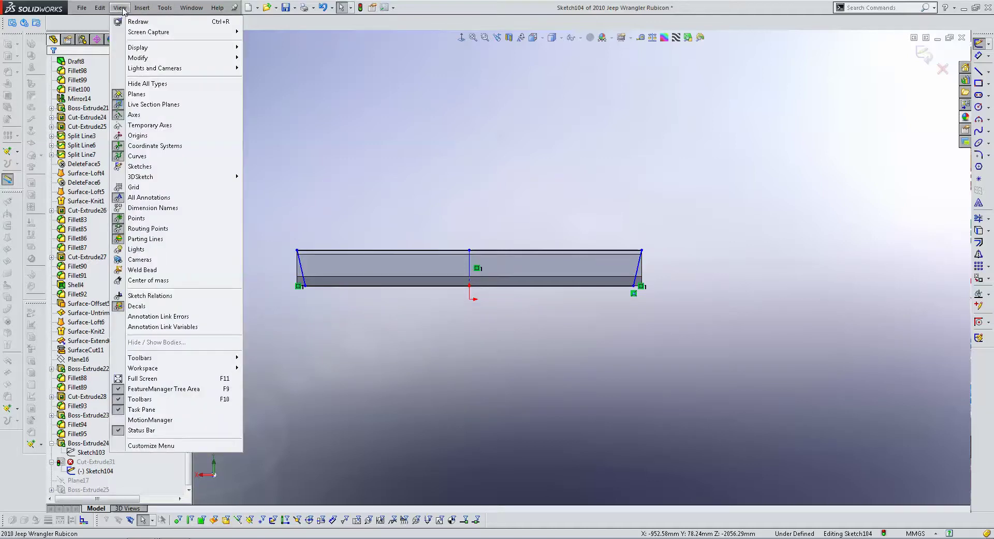
left_click(140, 166)
scroll(332, 294, "down", 3)
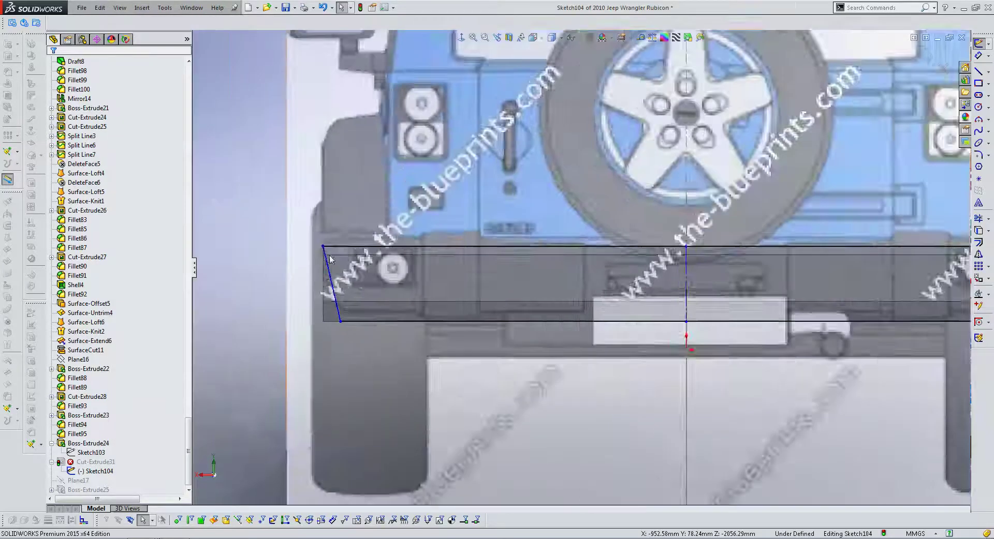
scroll(343, 303, "down", 2)
left_click_drag(336, 309, 327, 310)
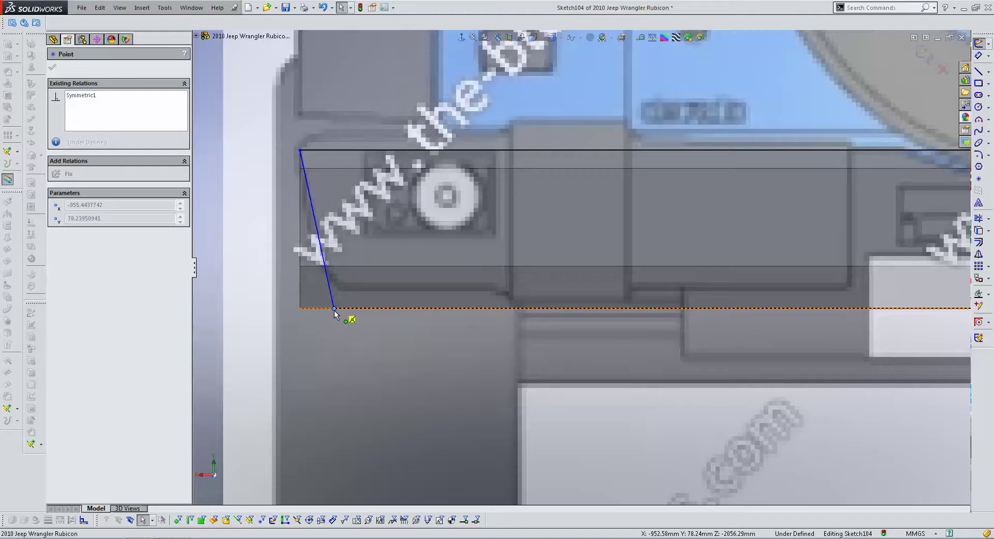
key("Escape")
scroll(580, 268, "up", 3)
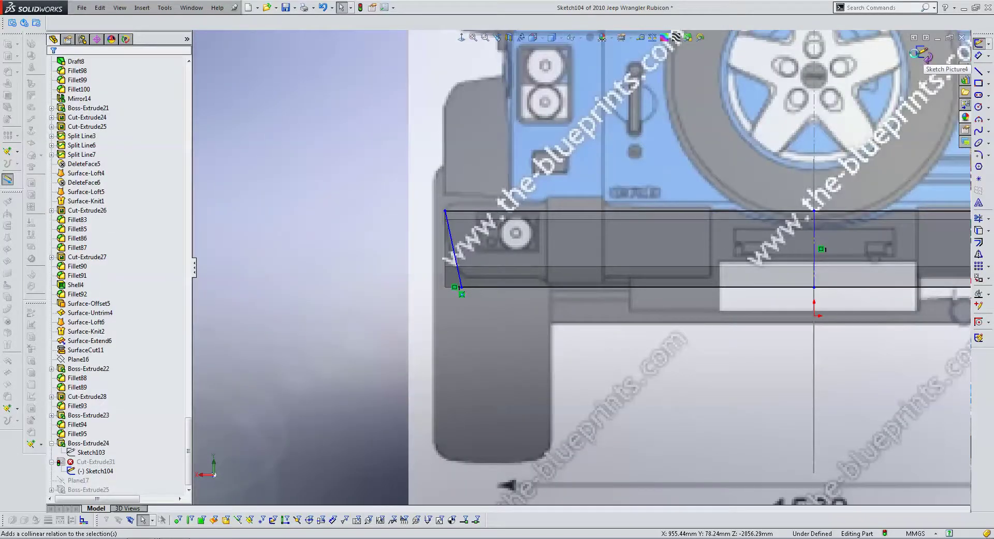
left_click(917, 54)
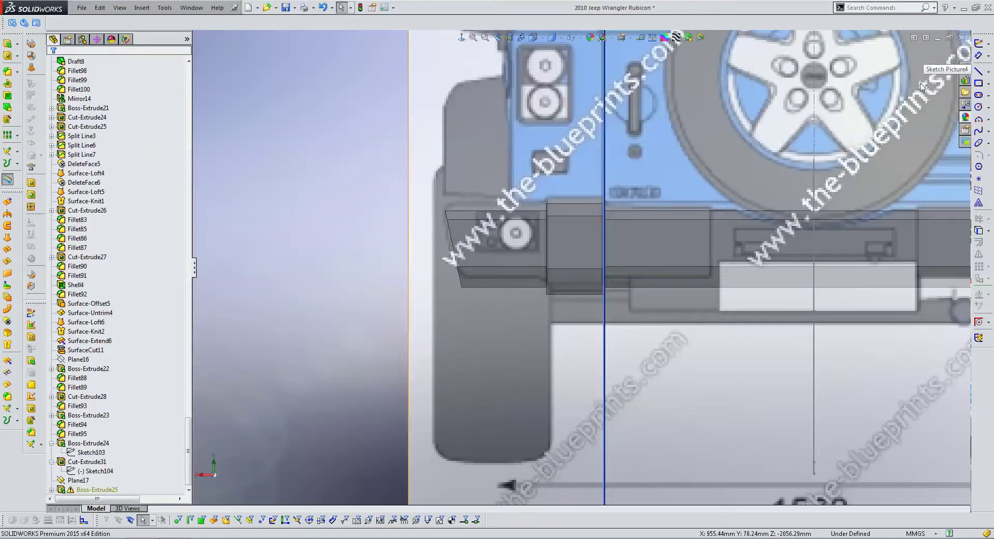
- Hide the Jeep blueprint sketch picture and Plane17
scroll(580, 269, "up", 3)
scroll(569, 227, "up", 3)
scroll(569, 228, "down", 4)
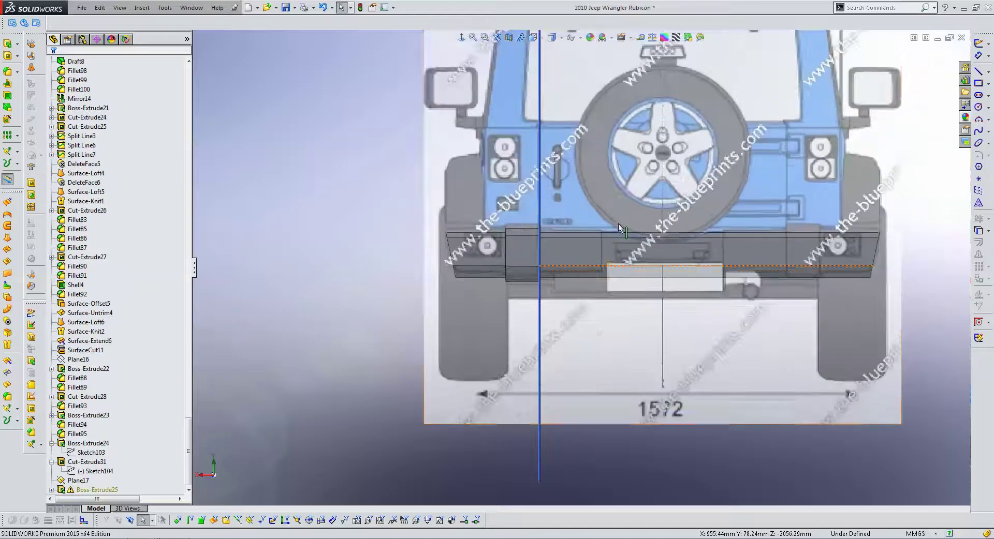
left_click(119, 12)
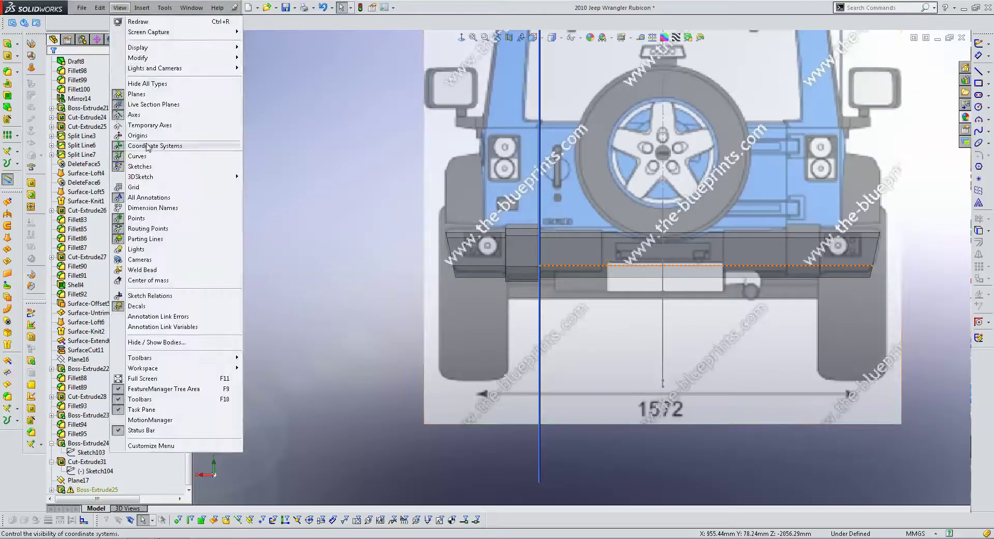
left_click(157, 170)
scroll(615, 240, "up", 3)
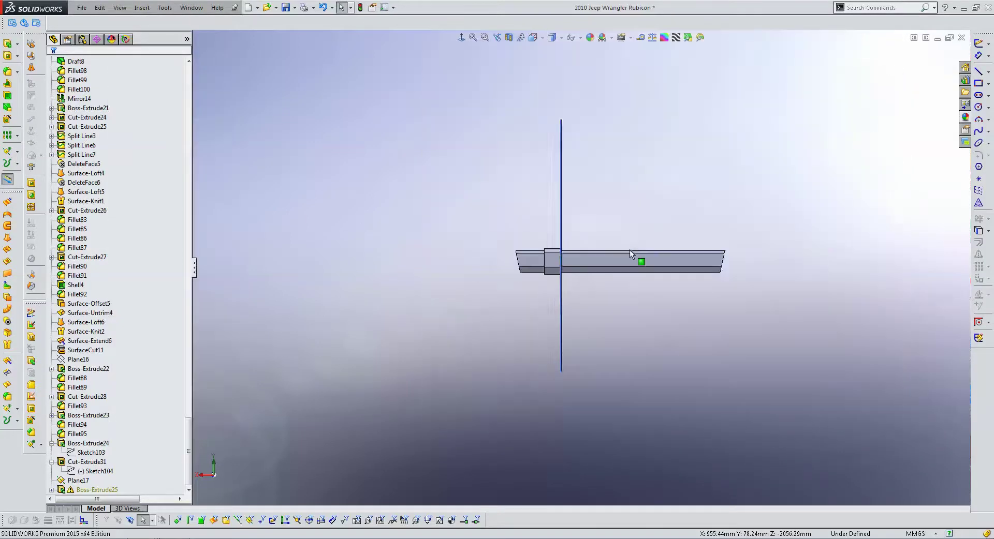
scroll(621, 254, "down", 4)
right_click(495, 175)
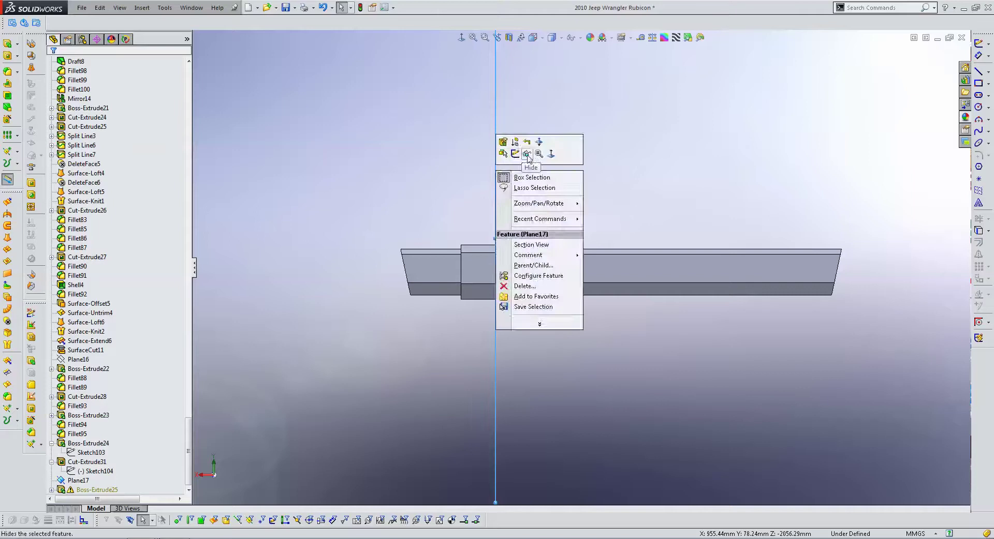
left_click(525, 156)
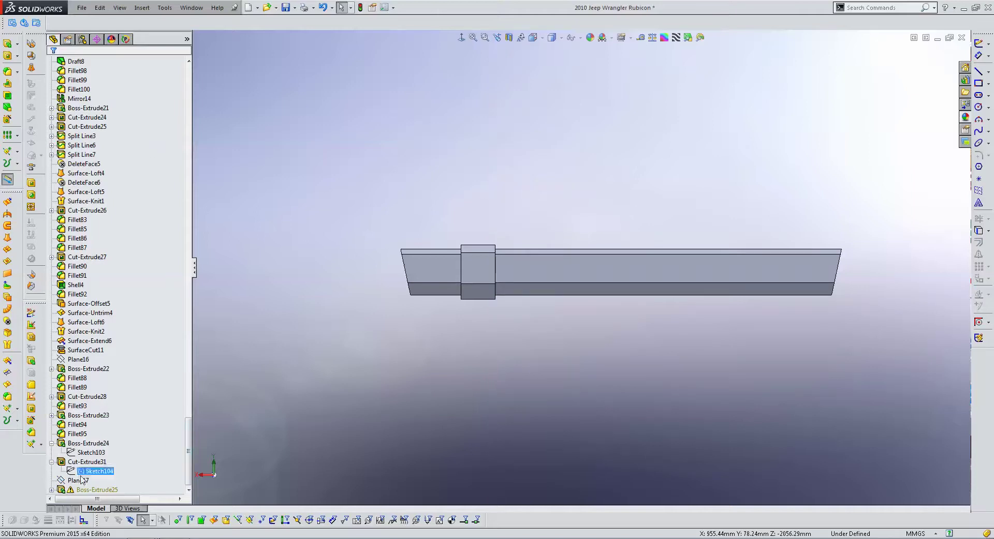
- Edit Sketch105 under Boss-Extrude25 in Normal To view and inspect the angled chamfer line
left_click(52, 489)
left_click(89, 481)
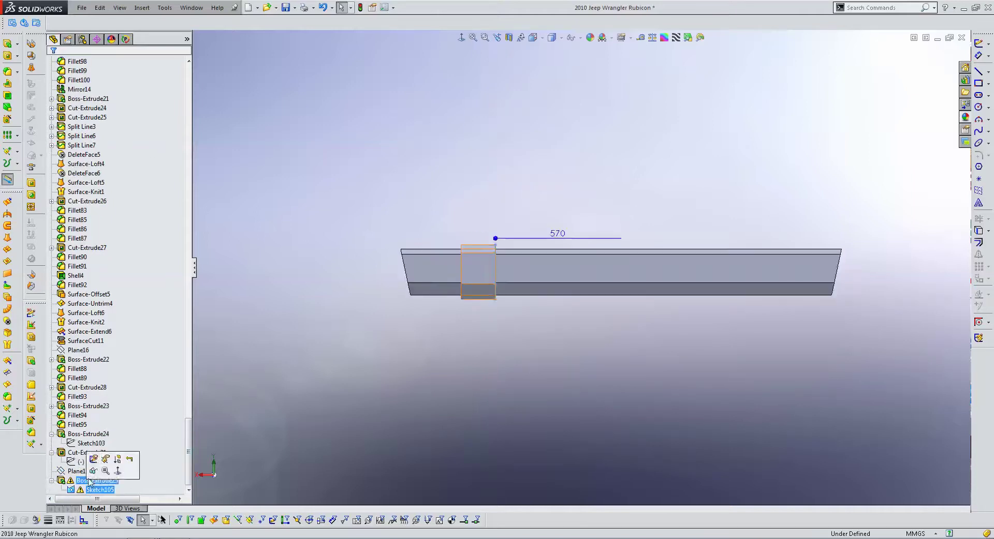
left_click(93, 459)
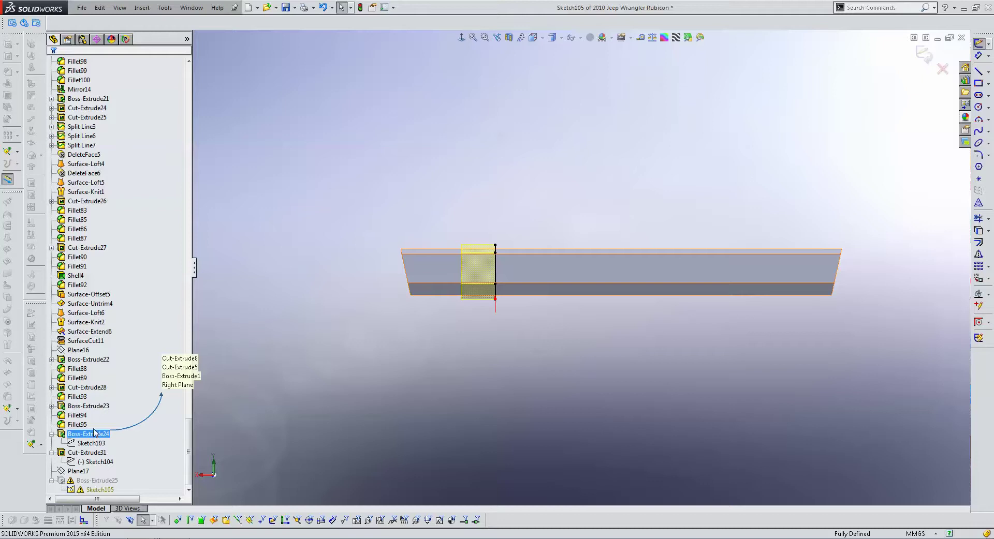
key("ctrl+8")
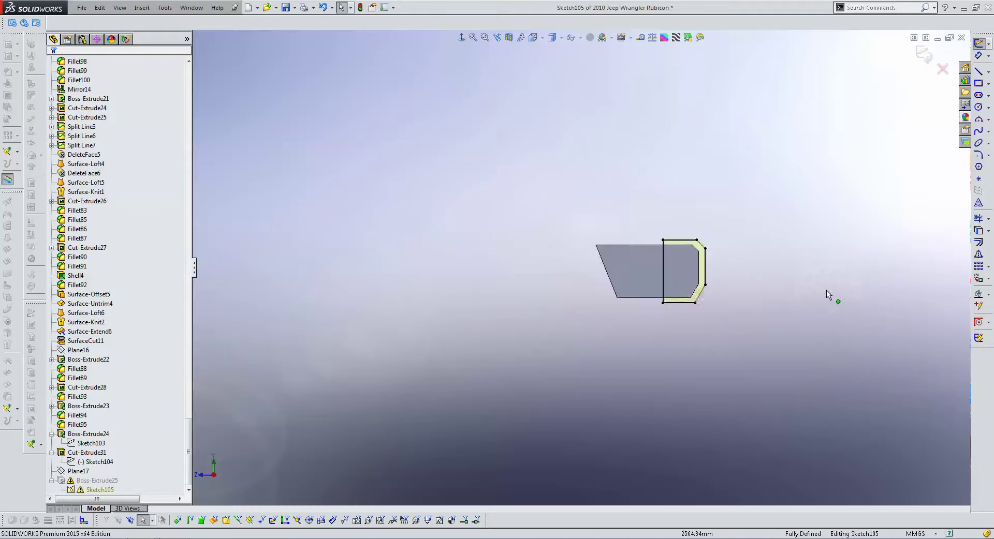
left_click(669, 228)
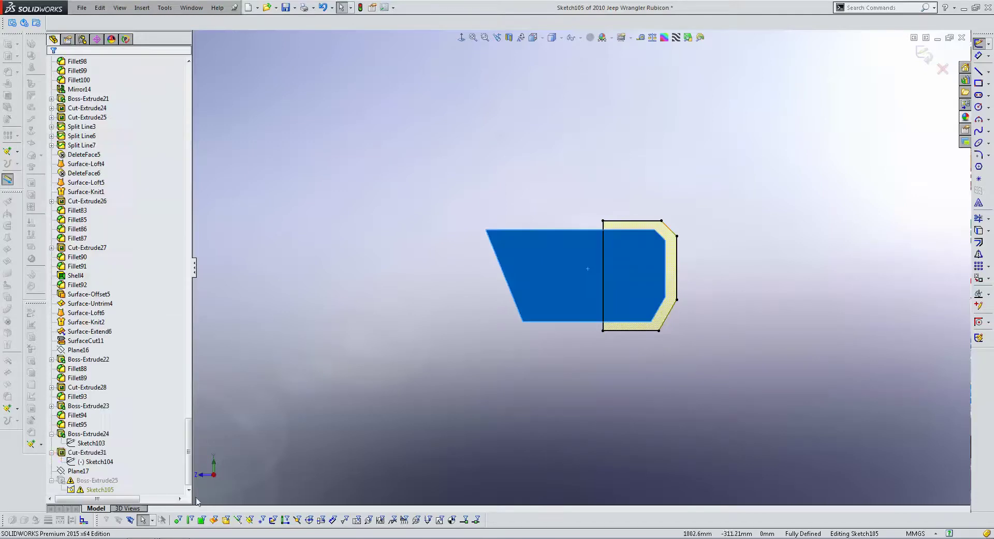
left_click(667, 228)
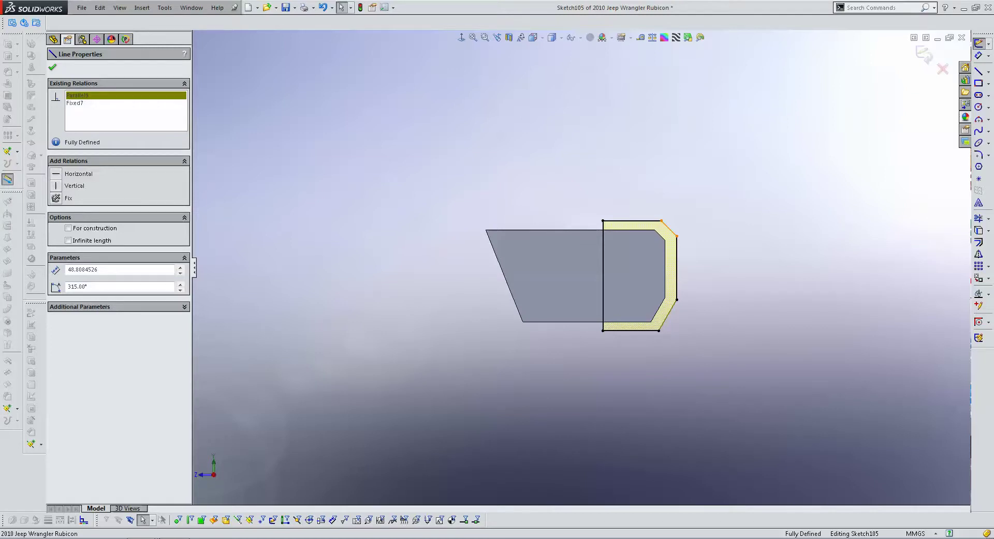
left_click(903, 231)
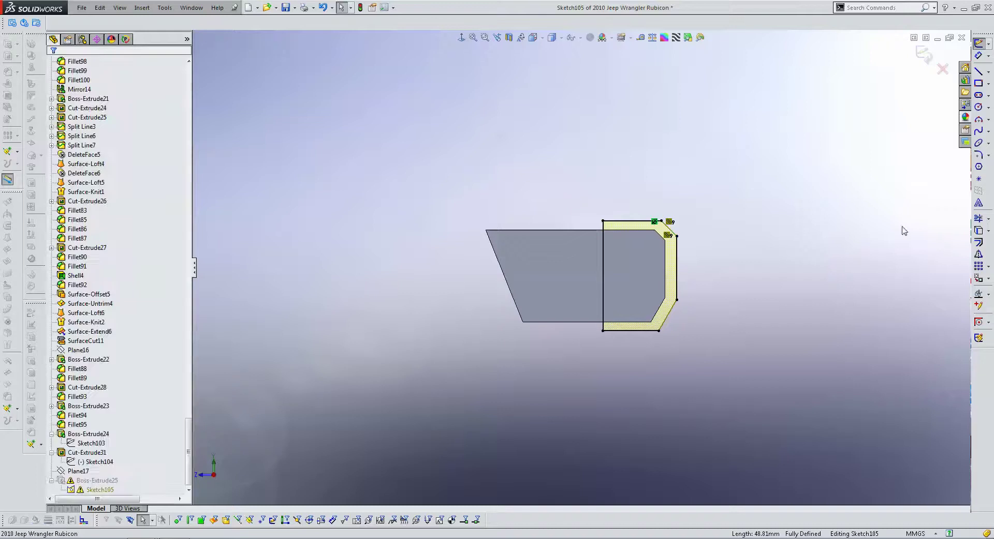
- Review all sketch relations in Display/Delete Relations, then exit Sketch105 to rebuild Boss-Extrude25
left_click(978, 294)
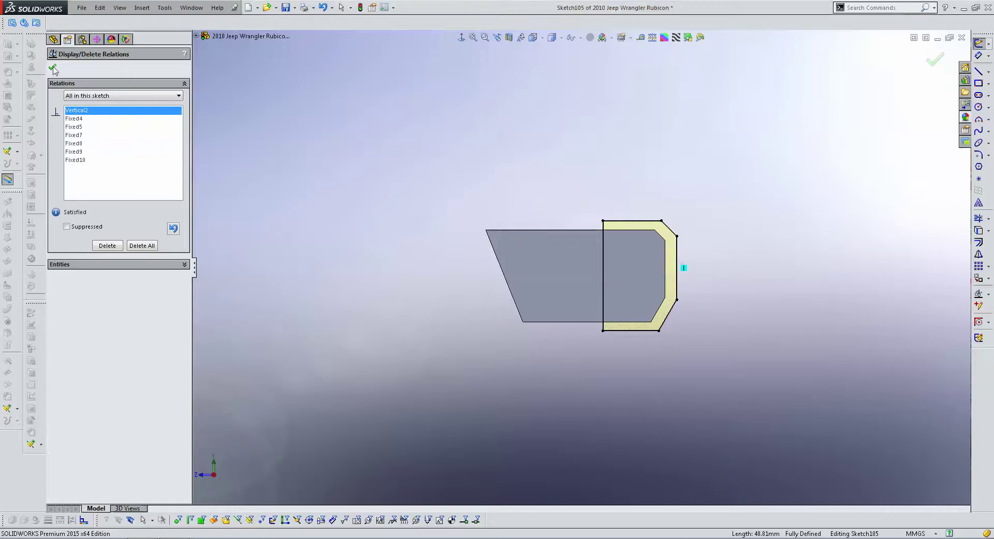
left_click(53, 68)
scroll(741, 233, "down", 2)
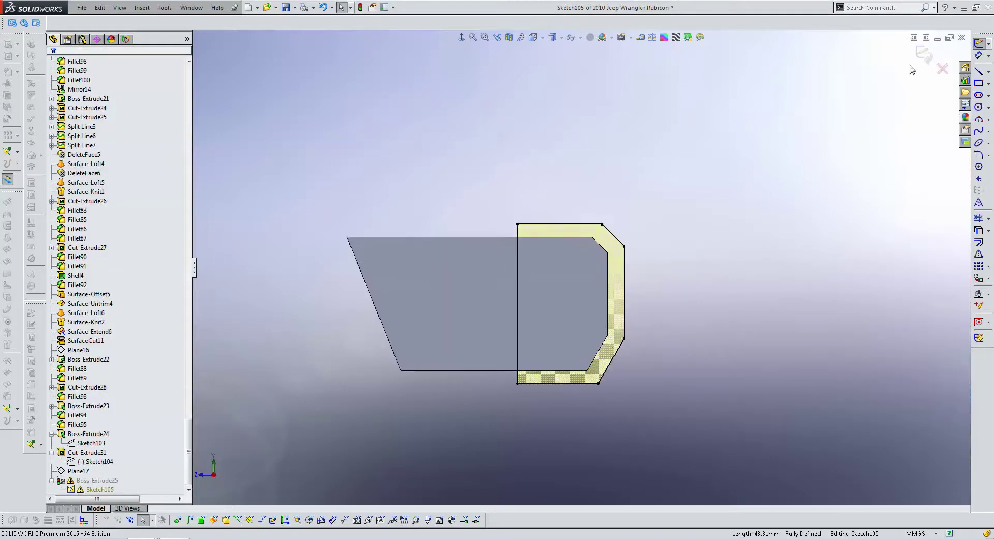
left_click(923, 54)
scroll(578, 265, "up", 5)
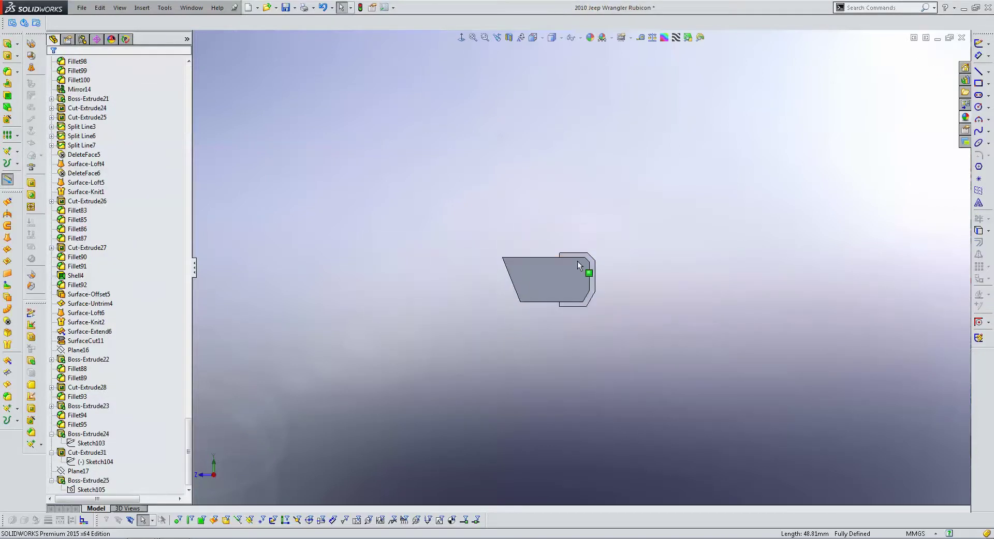
- Collapse Boss-Extrude24, Cut-Extrude31 and Boss-Extrude25, then select the Right Plane
left_click(51, 434)
left_click(51, 452)
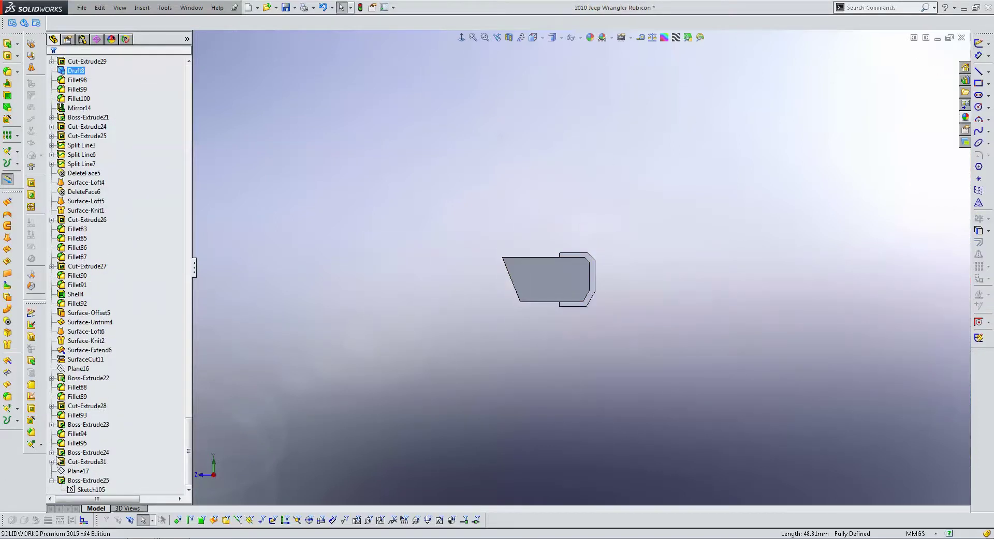
left_click(51, 481)
left_click_drag(189, 433, 177, 84)
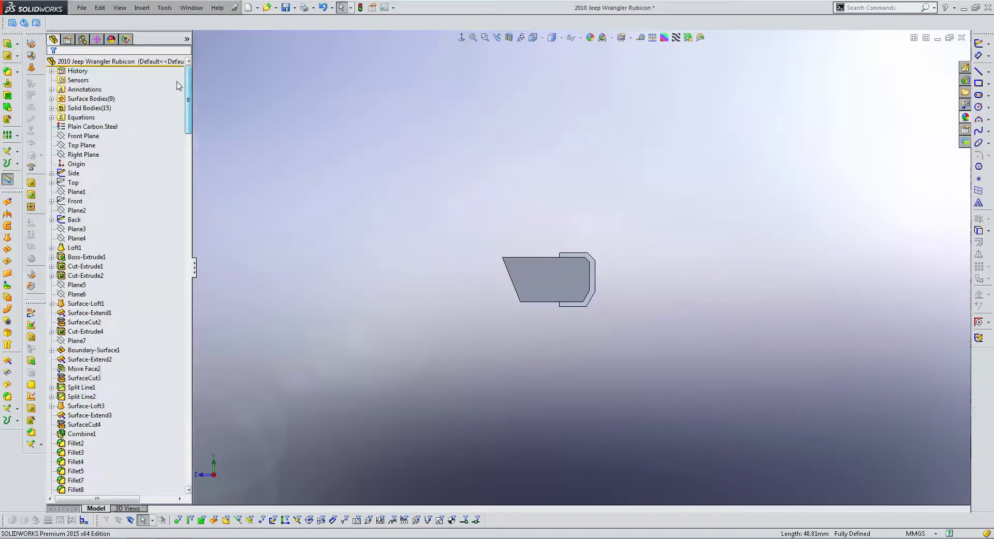
left_click(83, 154)
middle_click_drag(458, 249, 409, 273)
scroll(409, 273, "down", 3)
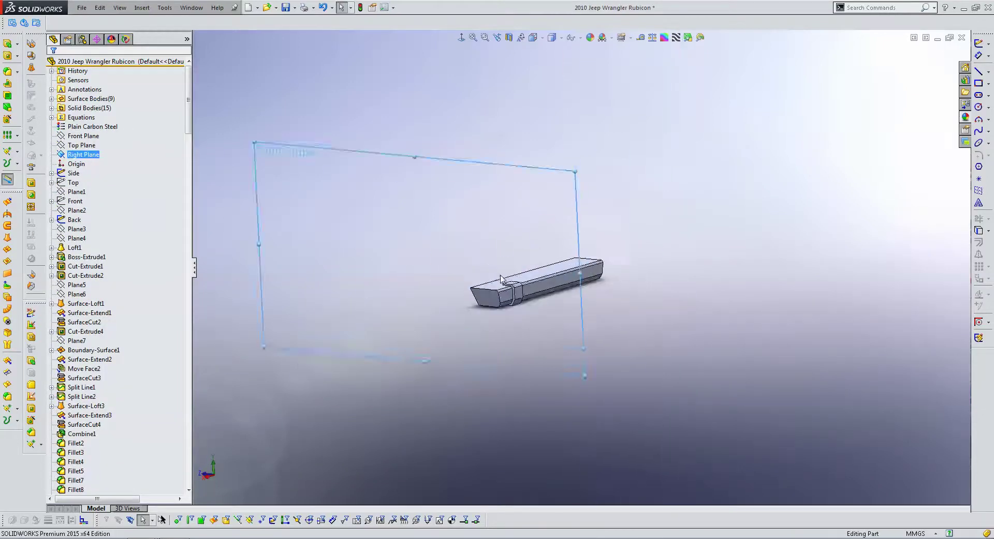
- Cut the body with the Right Plane via Insert > Cut > With Surface
left_click(142, 7)
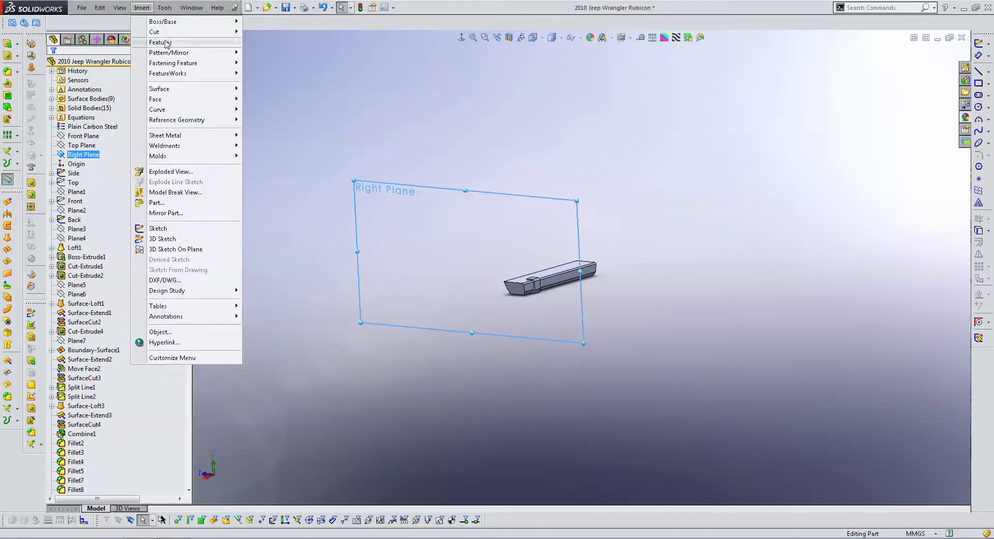
left_click(276, 92)
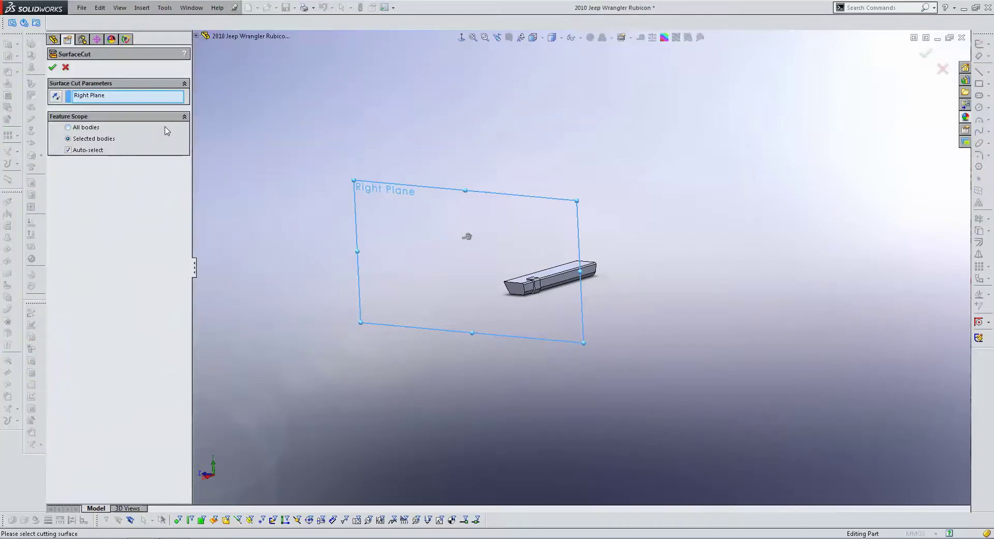
key("Return")
scroll(575, 275, "down", 5)
mouse_move(575, 275)
middle_mouse_down()
mouse_move(490, 211)
mouse_move(512, 372)
mouse_move(462, 274)
mouse_move(399, 265)
middle_mouse_up()
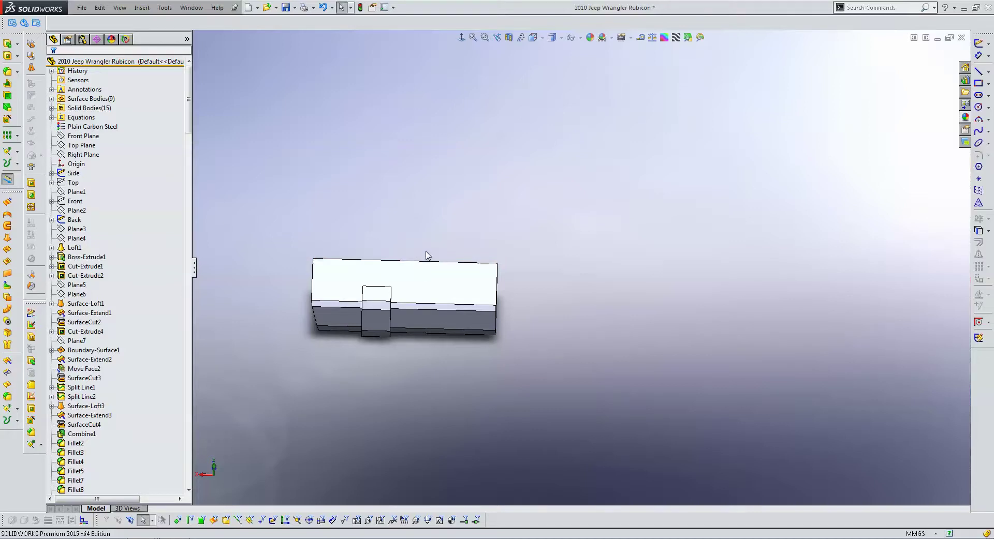
mouse_move(425, 254)
middle_mouse_down()
mouse_move(393, 231)
mouse_move(414, 280)
middle_mouse_up()
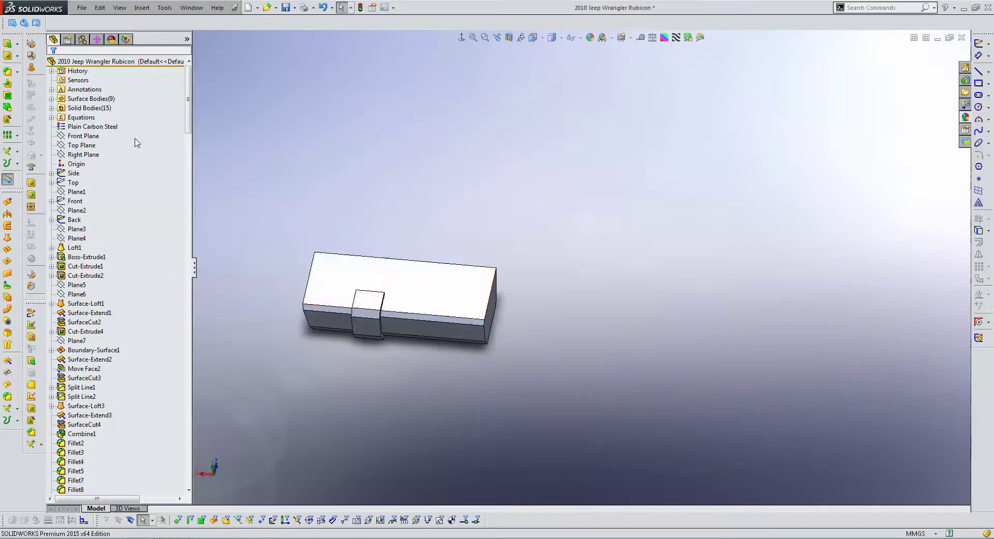
- Show the solid bodies and zoom onto the bumper block, selecting its large and top faces
right_click(82, 107)
left_click(88, 97)
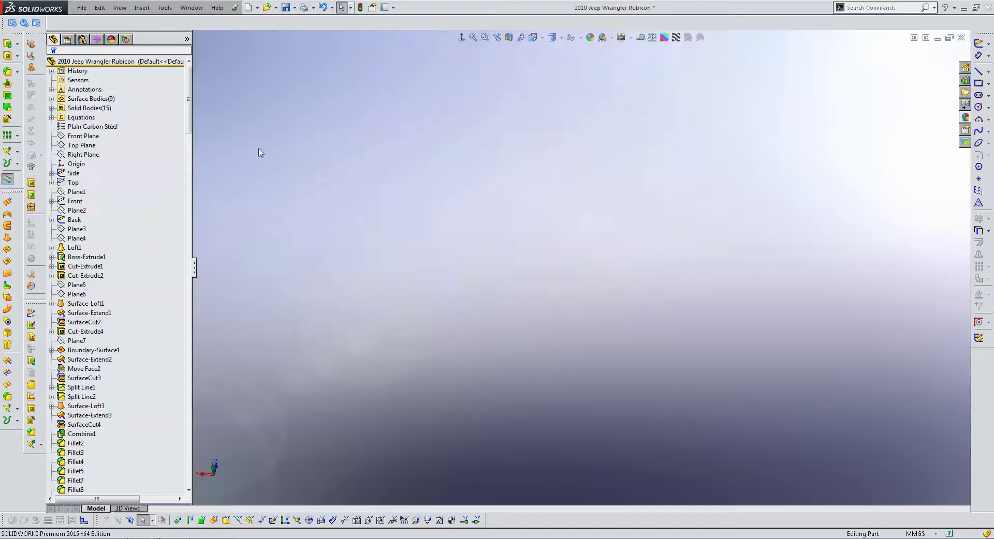
right_click(96, 108)
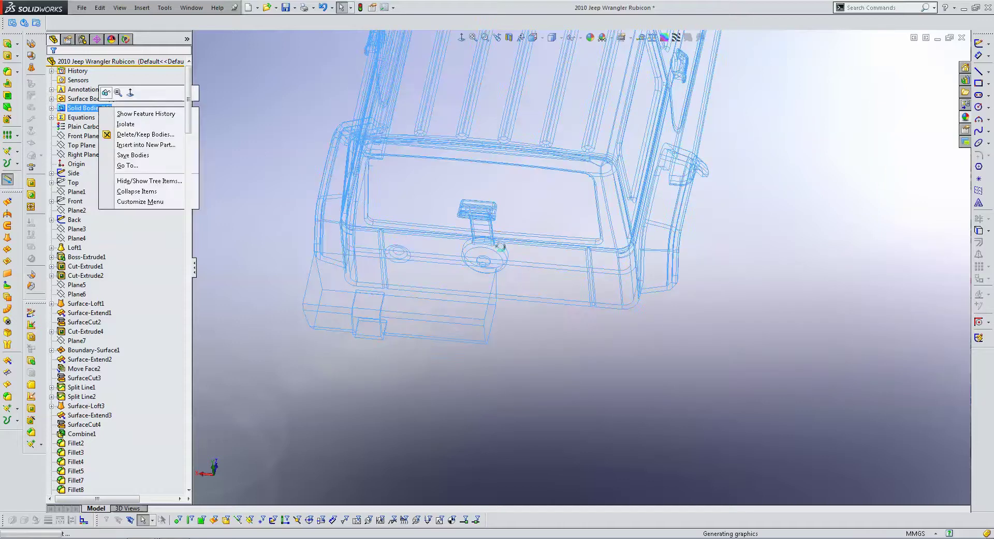
mouse_move(369, 258)
middle_mouse_down()
mouse_move(365, 328)
mouse_move(326, 238)
mouse_move(319, 306)
mouse_move(349, 271)
mouse_move(339, 286)
mouse_move(455, 290)
mouse_move(410, 410)
mouse_move(360, 329)
mouse_move(440, 295)
mouse_move(527, 281)
mouse_move(506, 268)
mouse_move(472, 299)
mouse_move(550, 189)
mouse_move(518, 274)
mouse_move(506, 66)
middle_mouse_up()
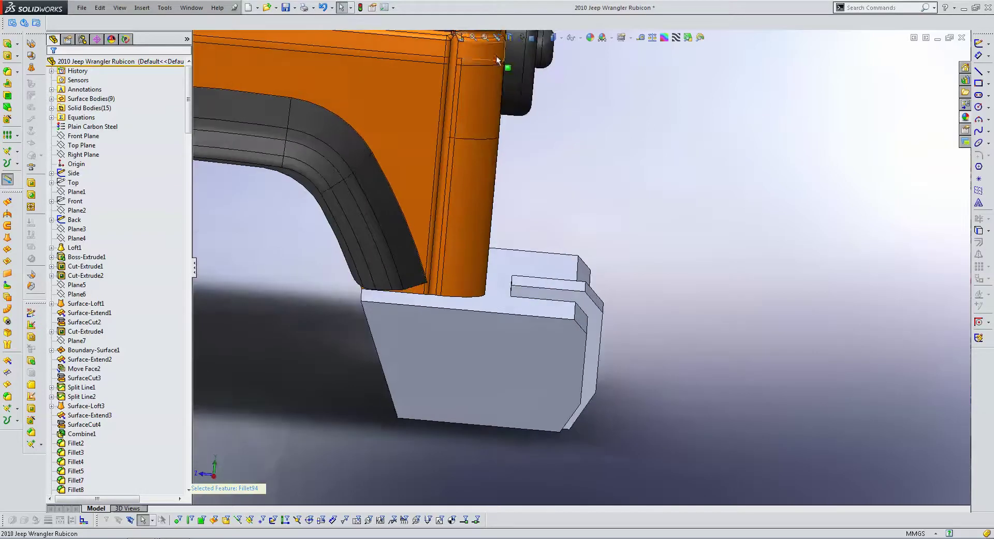
left_click(458, 40)
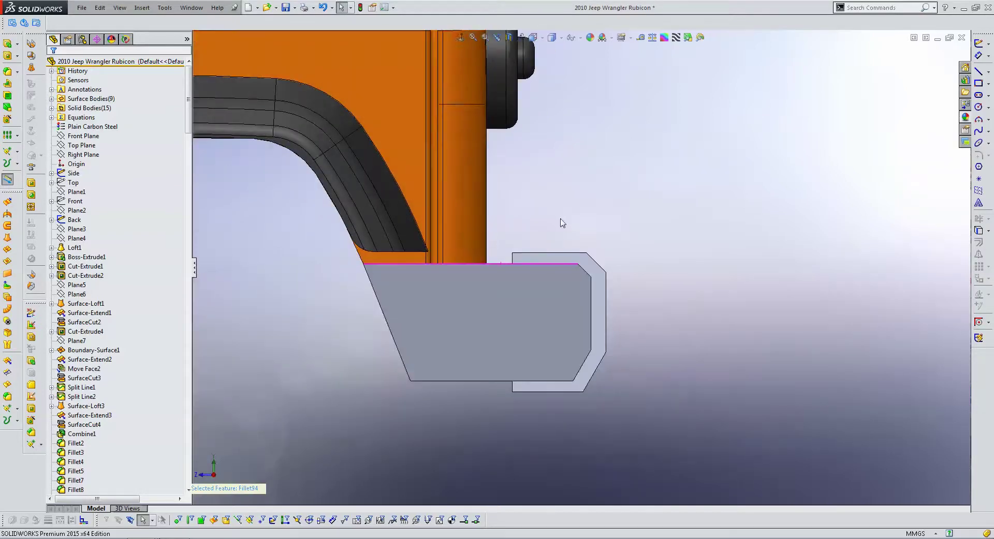
middle_click_drag(553, 221, 532, 207)
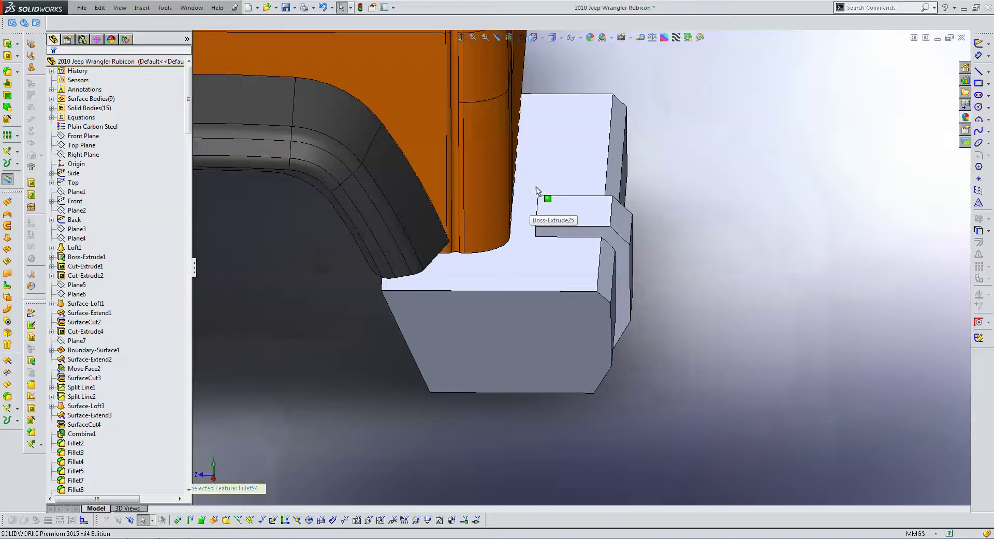
left_click(536, 191)
left_click(552, 222)
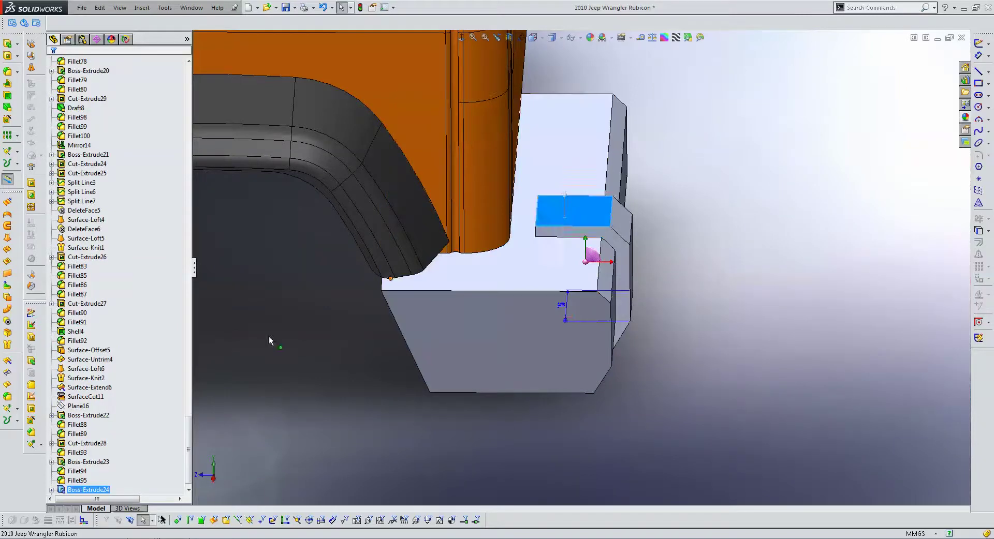
- Edit Sketch105 normal to its plane, delete the vertical line's Fixed relation, and shift it left
left_click(52, 481)
left_click(91, 490)
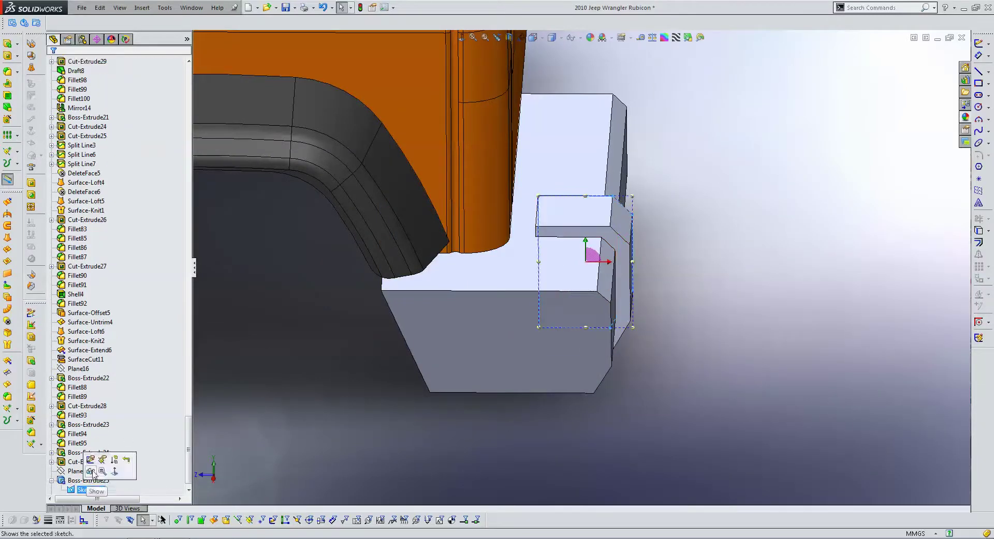
left_click(518, 115)
left_click(461, 38)
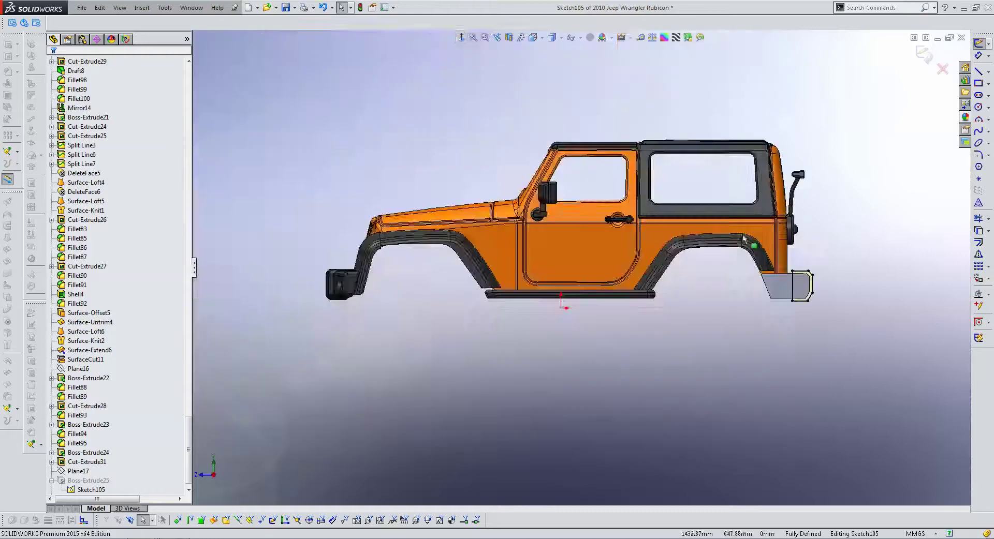
left_click(659, 282)
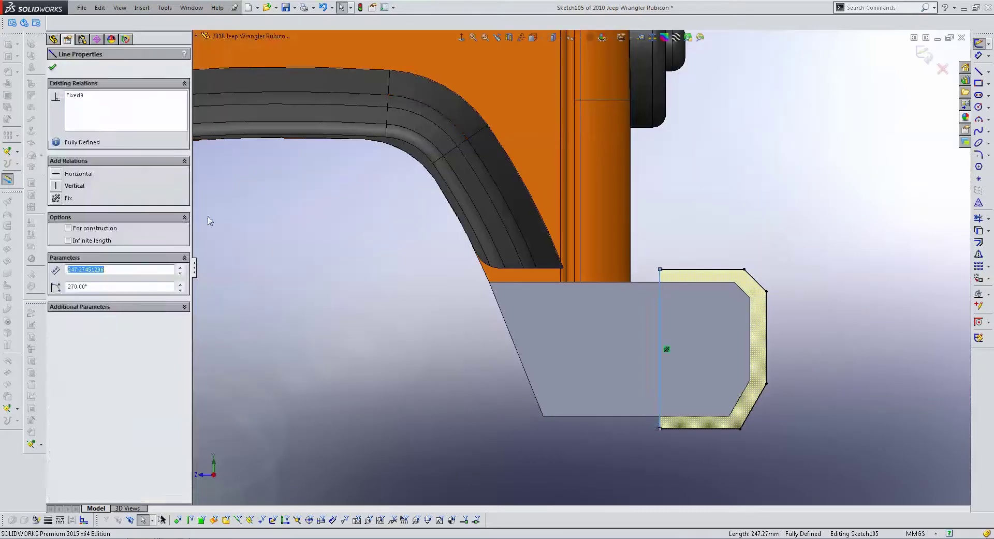
left_click(79, 97)
key("Delete")
left_click_drag(660, 278, 642, 282)
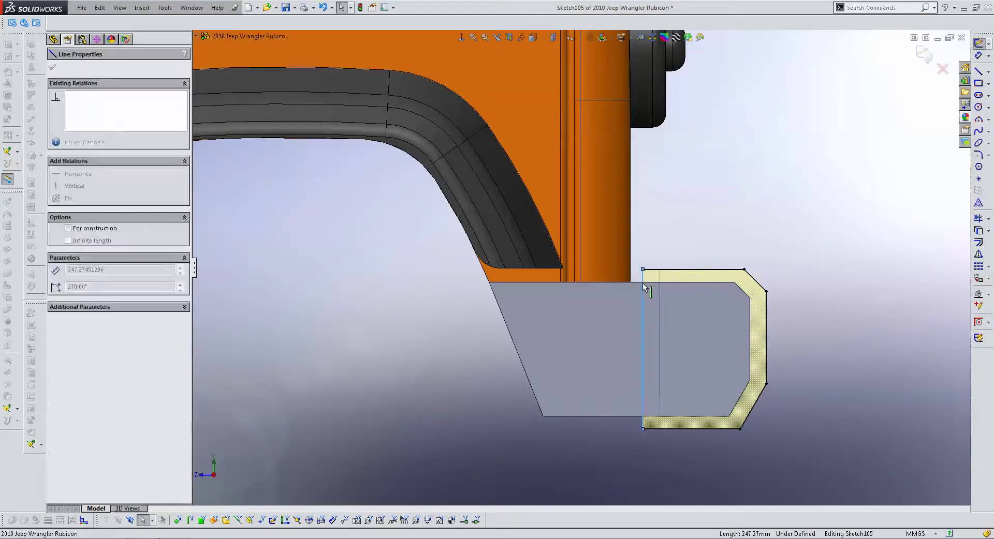
- Dimension the vertical line 20 mm from the body edge
key("d")
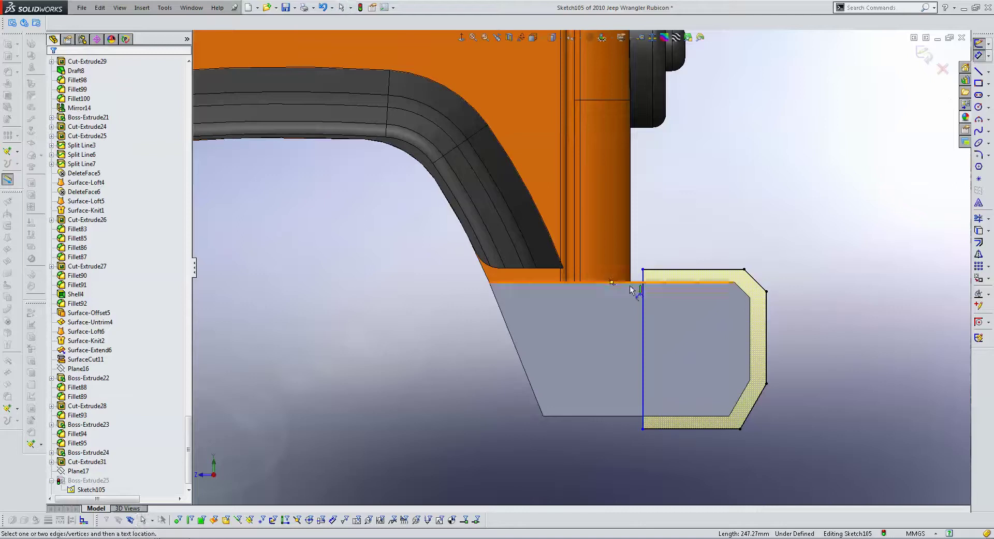
left_click(642, 285)
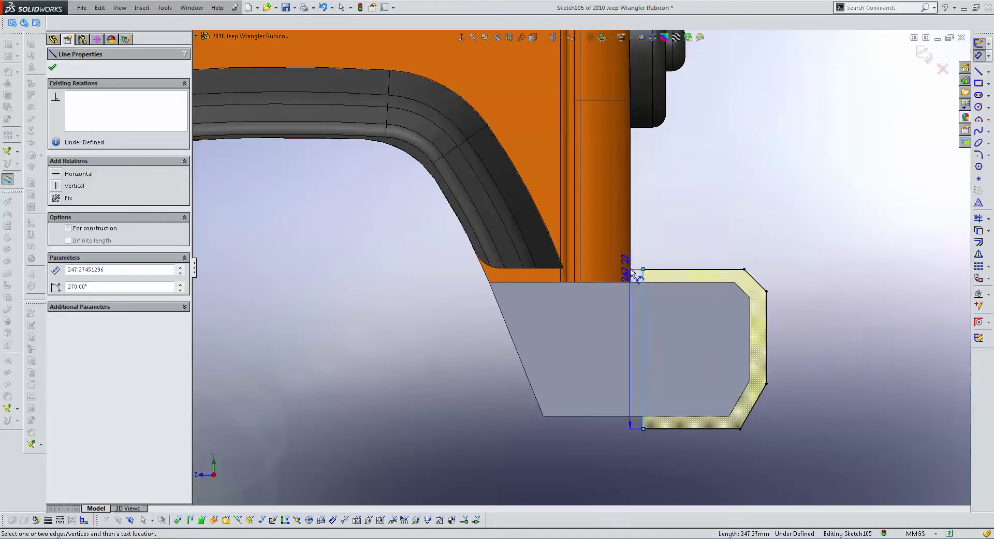
left_click(630, 275)
left_click(655, 231)
type("20")
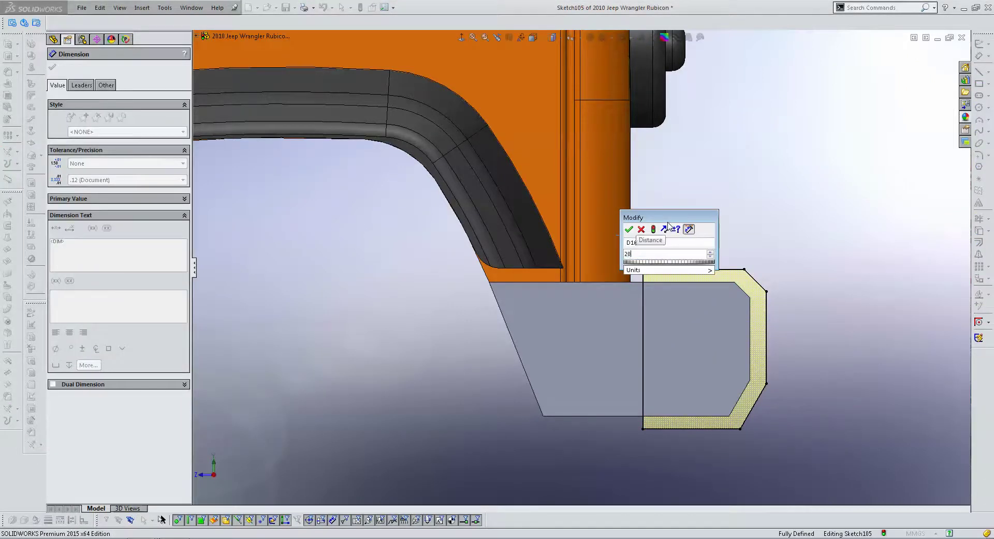
key("Return")
key("Escape")
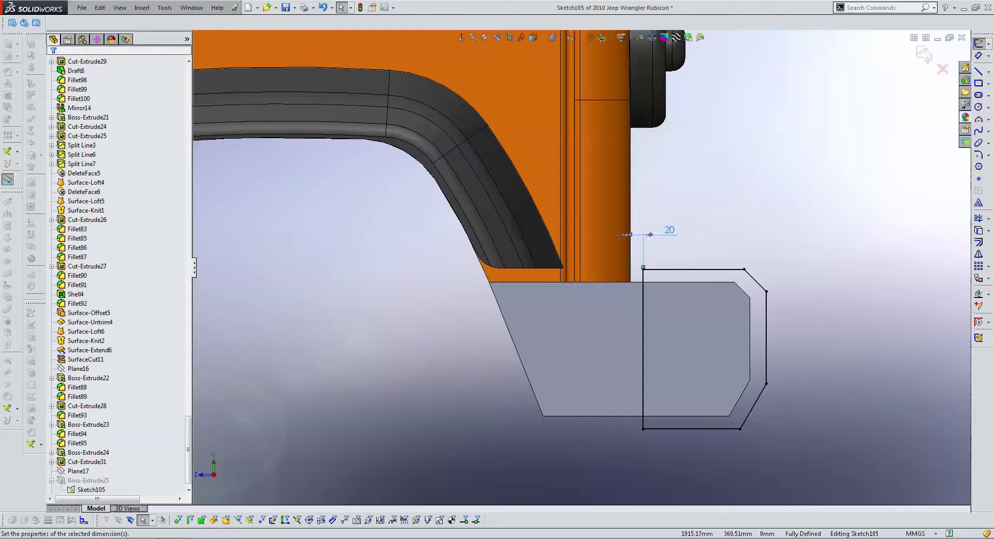
- Fix the vertical line again and exit Sketch105
left_click(643, 284)
left_click(72, 198)
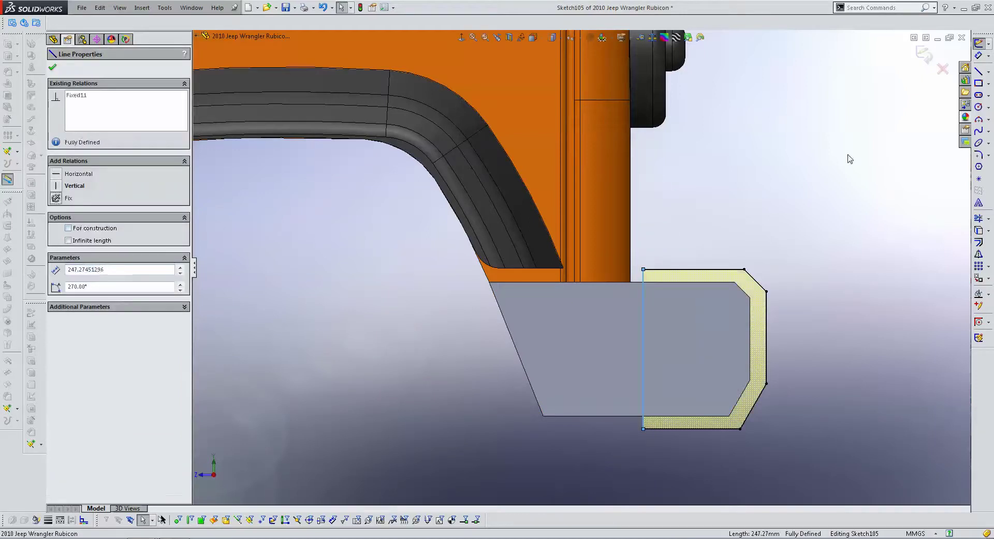
left_click(847, 157)
left_click(924, 54)
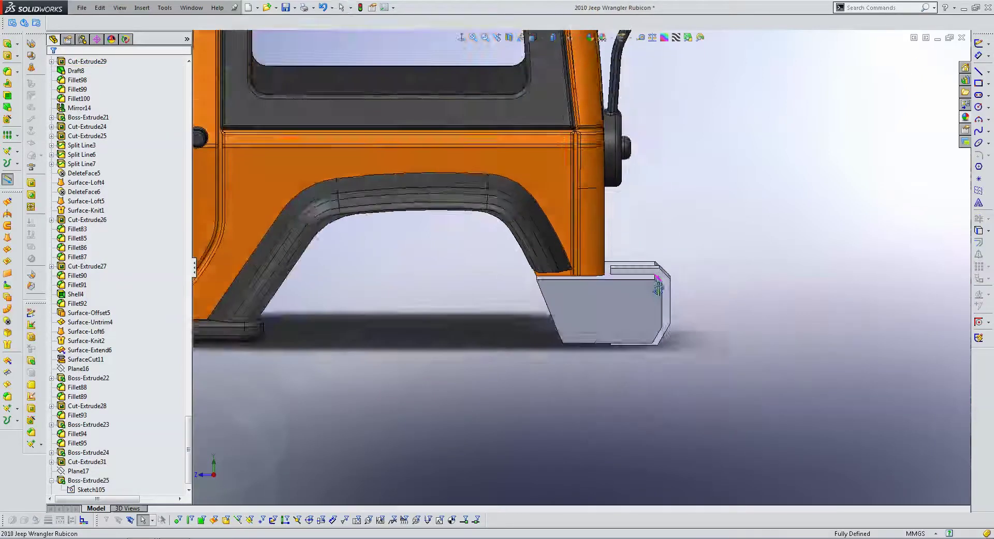
- Start a sketch on the bumper block's top face and convert the adjoining body edge into a line
left_click(642, 243)
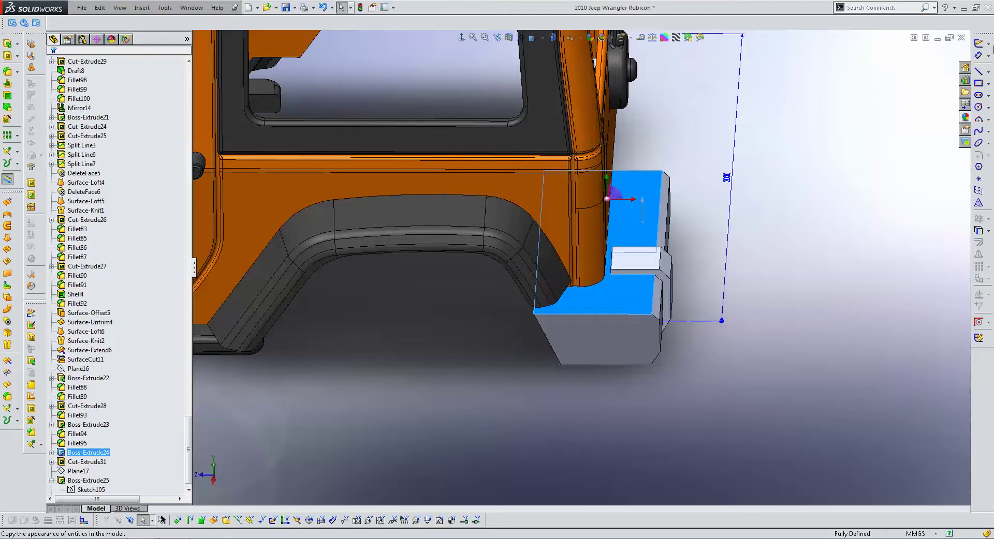
left_click(979, 44)
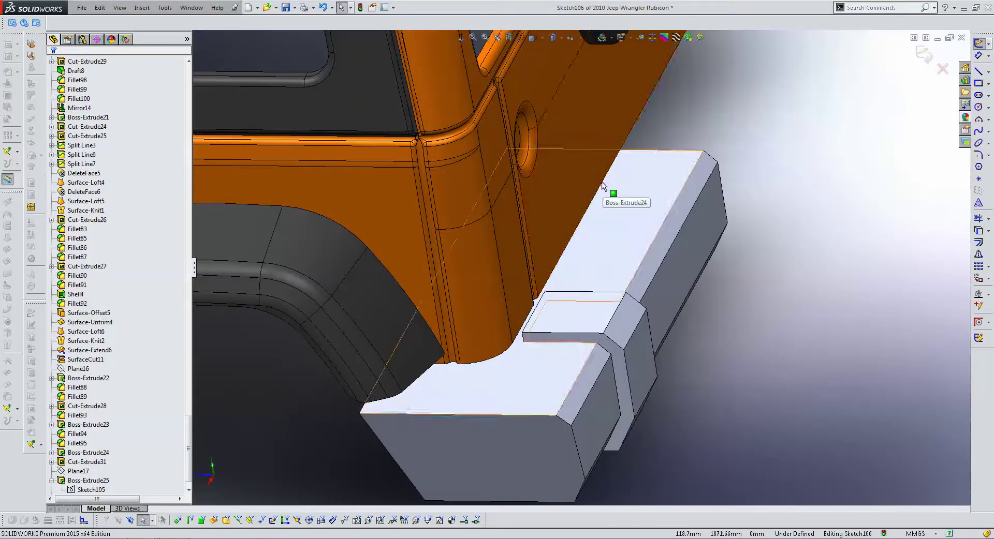
left_click(644, 126)
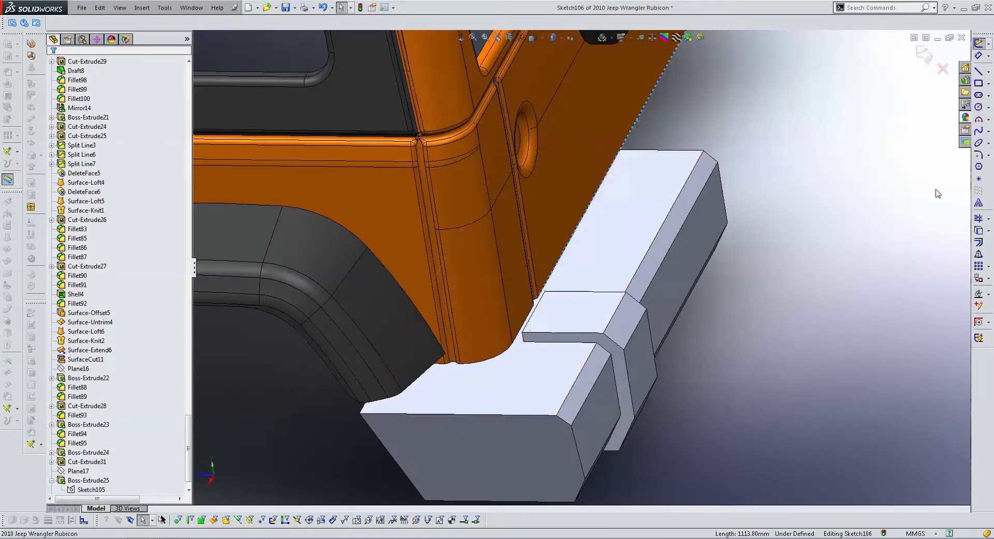
left_click(976, 232)
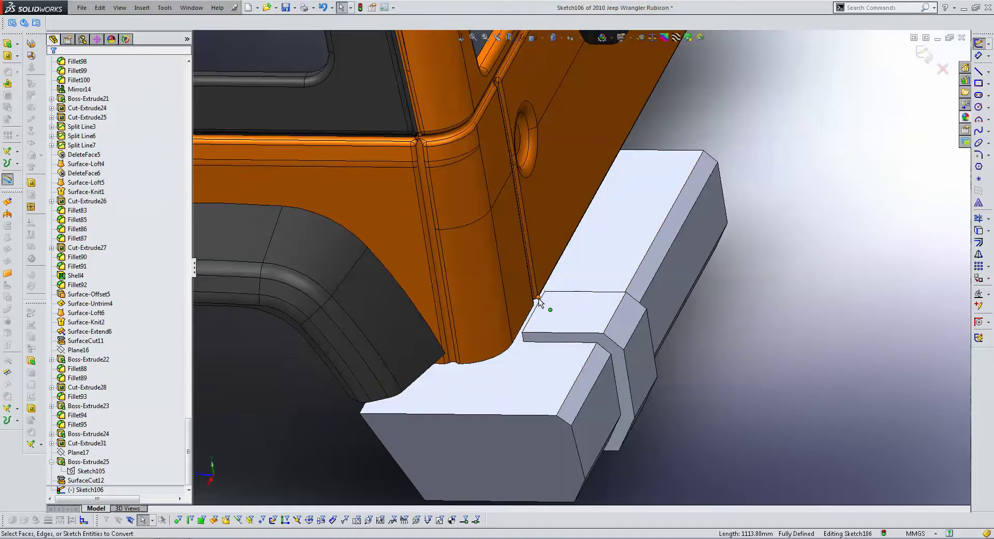
- Stretch the converted line's endpoints to meet the block edge and view the sketch Normal To
left_click_drag(535, 300, 507, 372)
scroll(508, 377, "down", 5)
key("Escape")
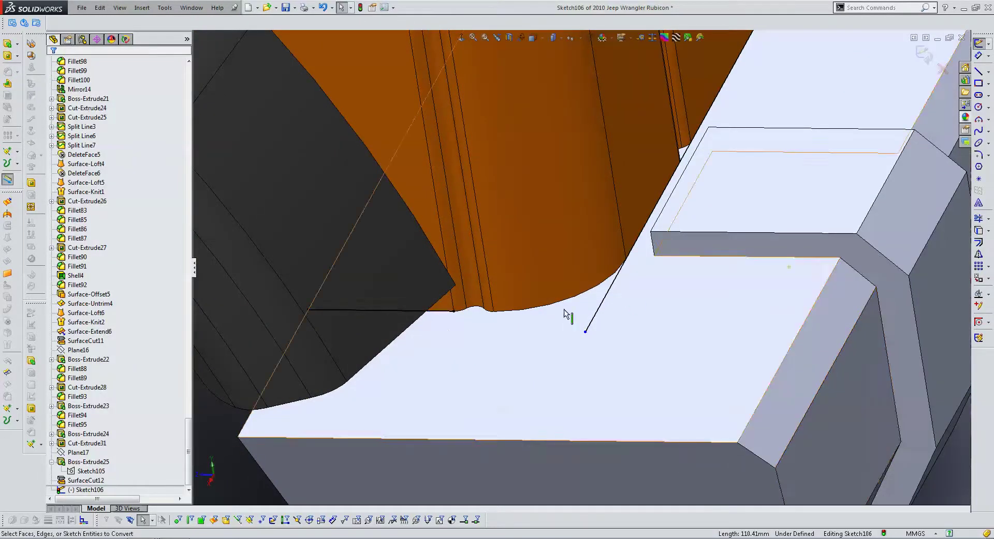
left_click_drag(458, 311, 586, 343)
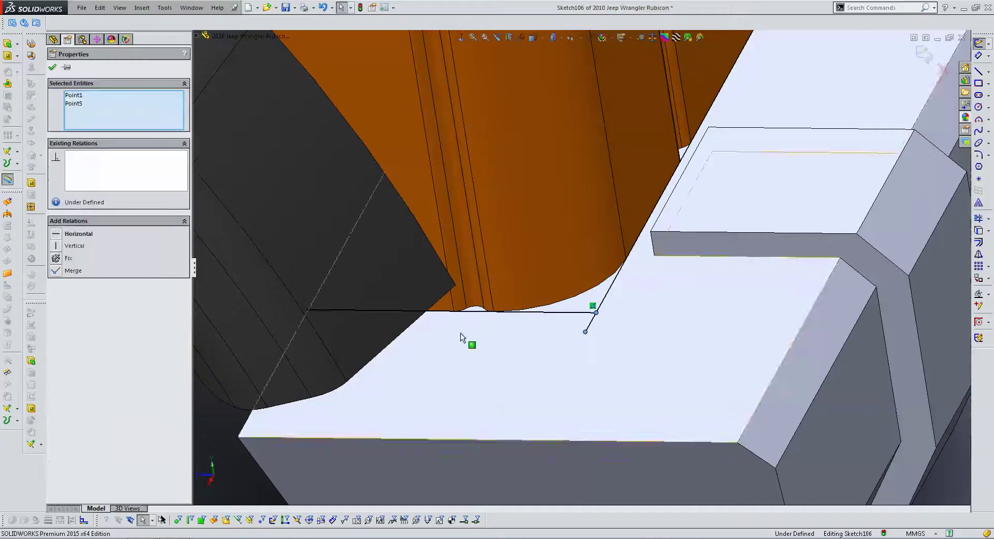
key("Escape")
scroll(619, 353, "up", 5)
key("ctrl+8")
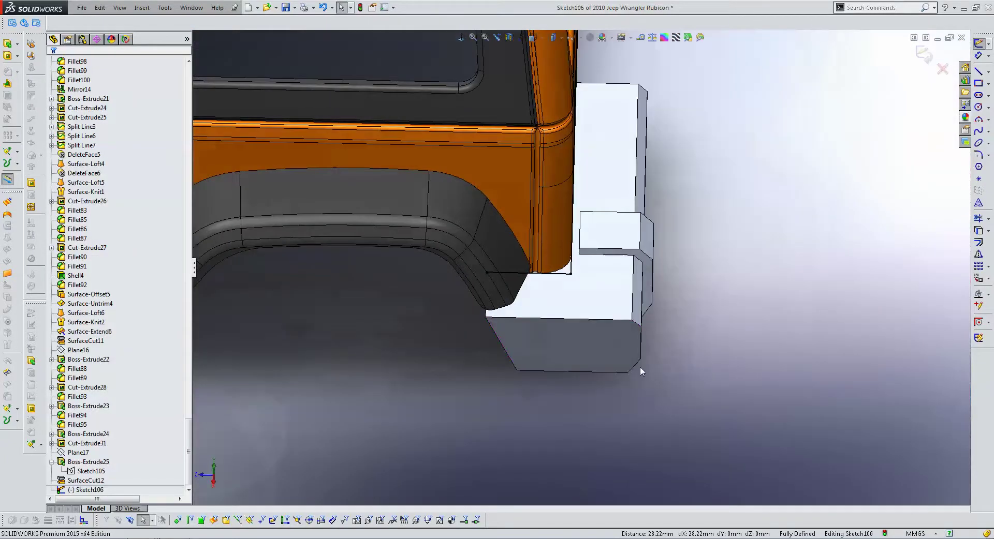
- Exit the sketch, hide all solid bodies, and show only the SurfaceCut12 body
left_click(923, 55)
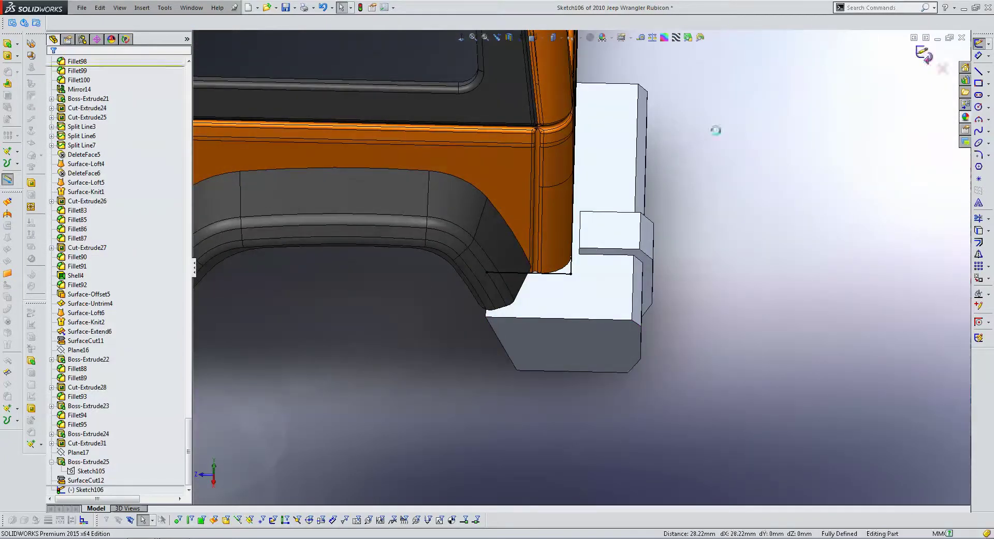
mouse_move(187, 423)
left_mouse_down()
mouse_move(205, 252)
mouse_move(188, 65)
left_mouse_up()
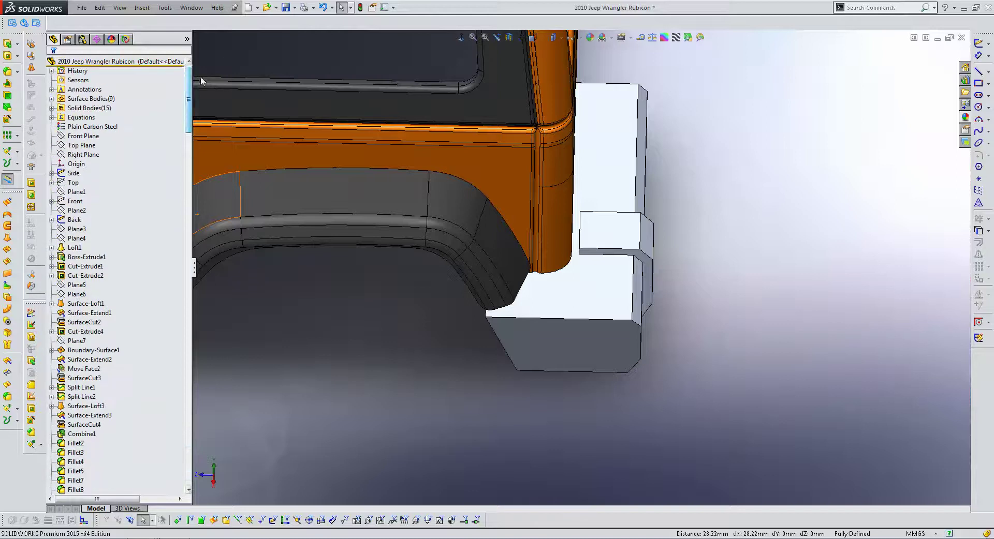
right_click(90, 108)
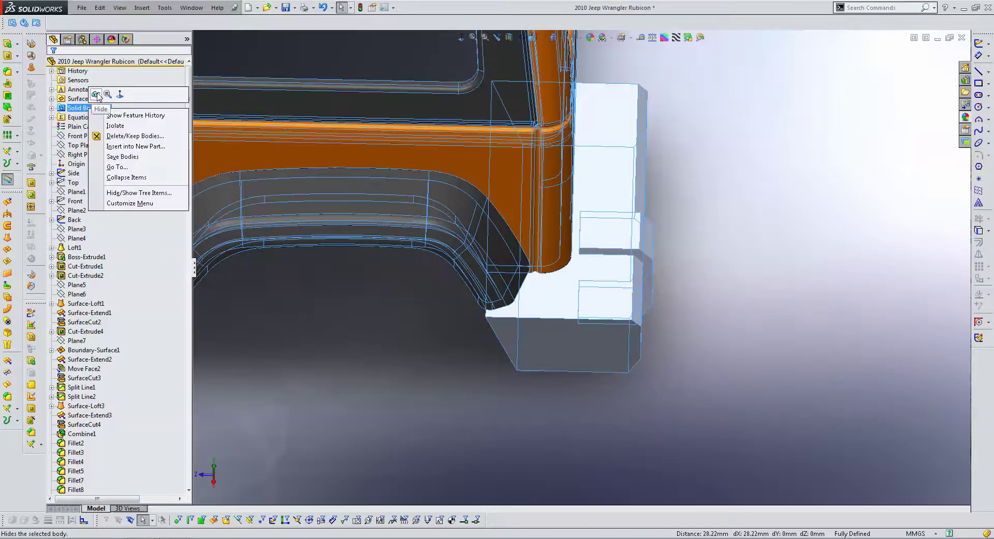
left_click(97, 94)
left_click(52, 107)
right_click(95, 248)
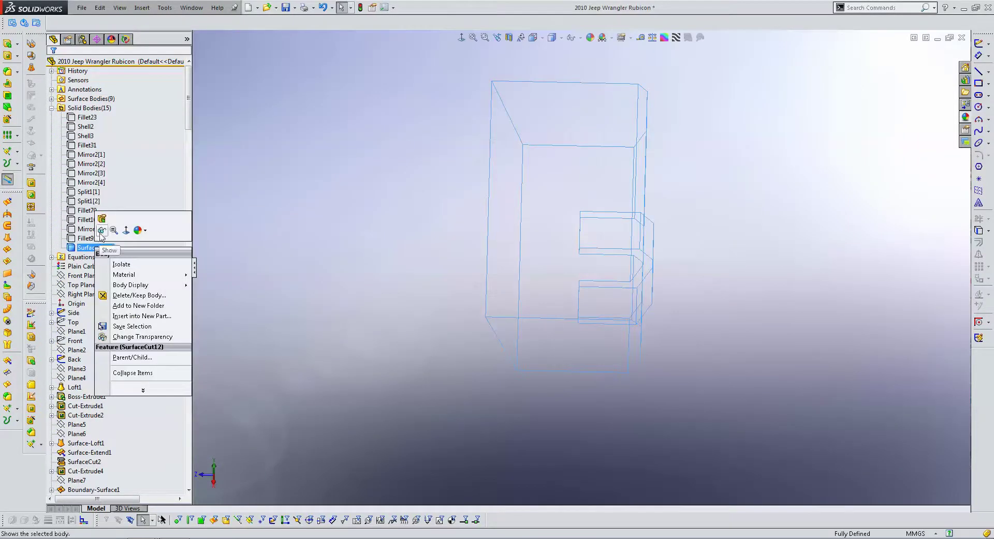
left_click(155, 344)
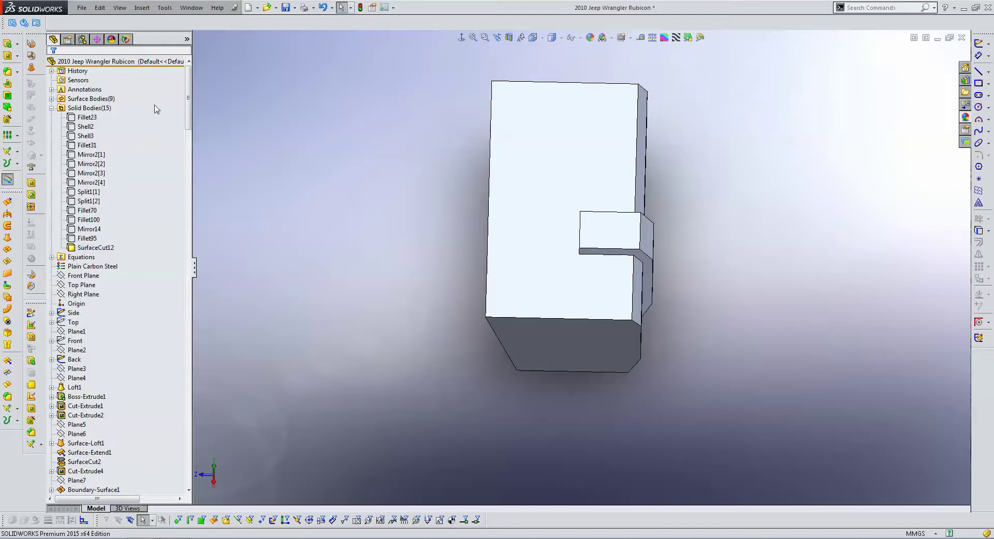
- Hide the Jeep blueprint picture and start Sketch106 from the line on the block
left_click(120, 8)
left_click(132, 165)
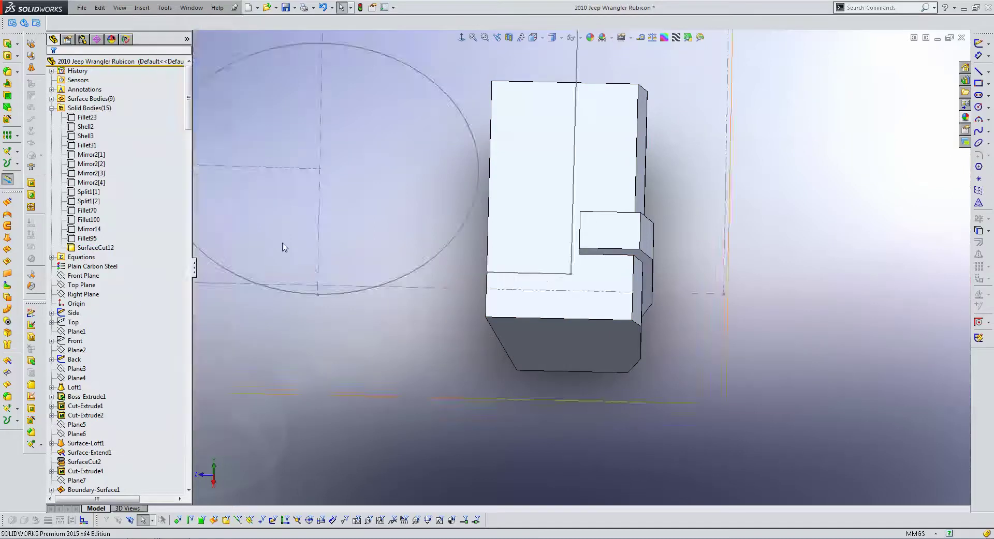
scroll(598, 324, "up", 3)
scroll(598, 324, "up", 2)
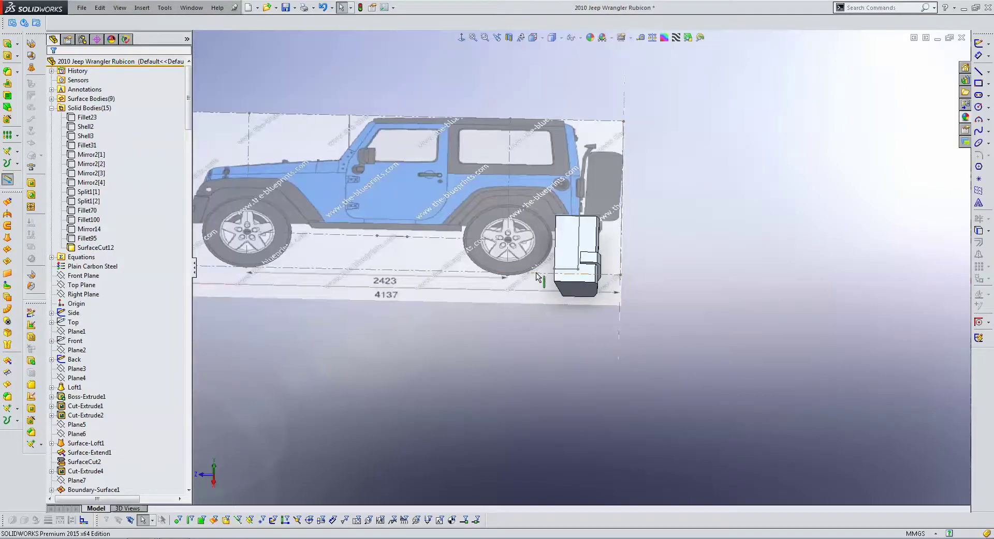
right_click(536, 280)
left_click(560, 261)
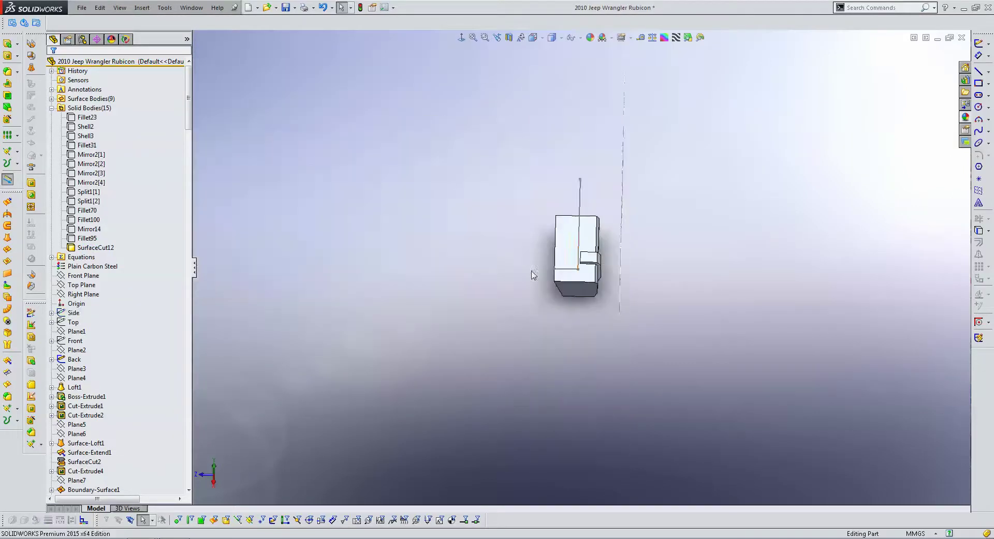
left_click(581, 209)
left_click(612, 166)
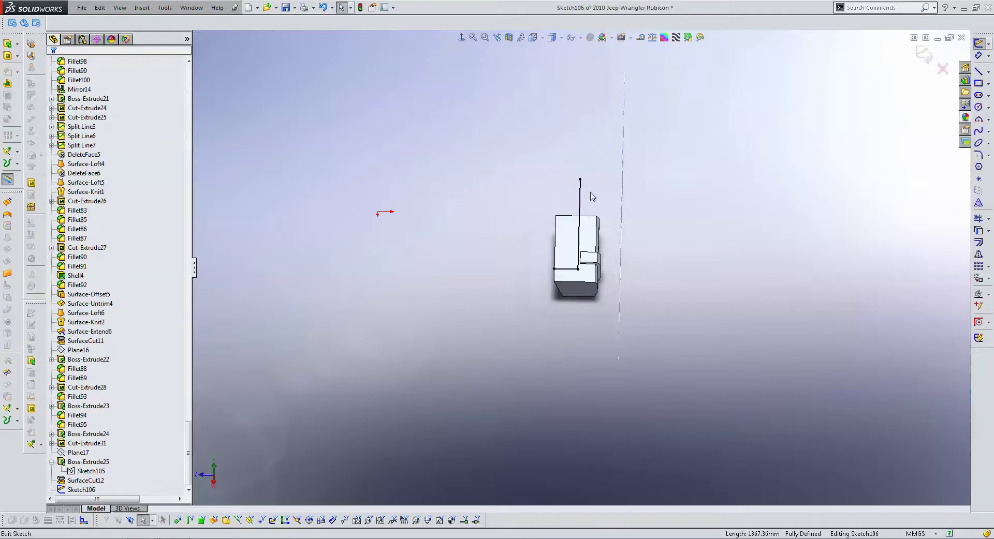
- Snap the line to the block's left edge and draw bottom and side lines to close a rectangle
left_click(461, 38)
scroll(569, 145, "down", 3)
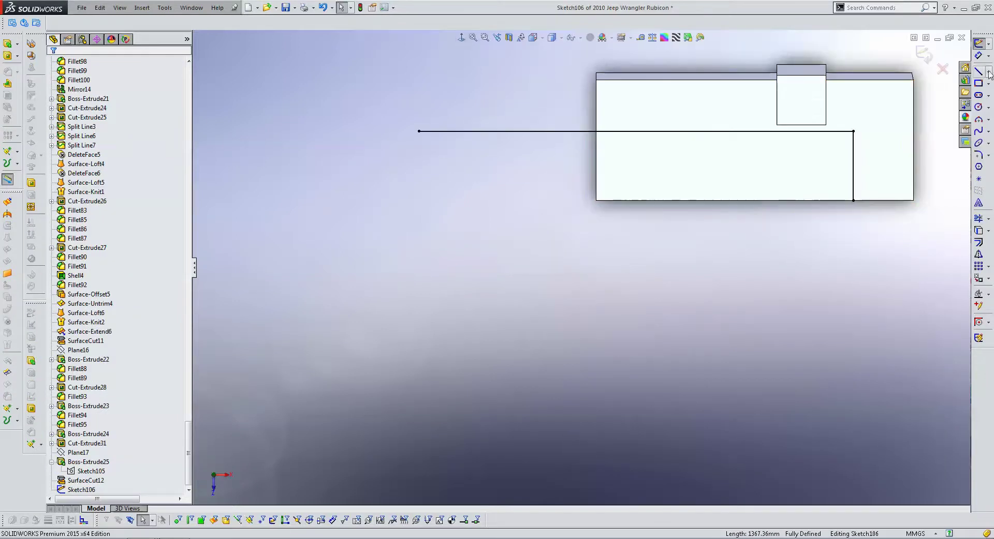
left_click_drag(420, 132, 502, 146)
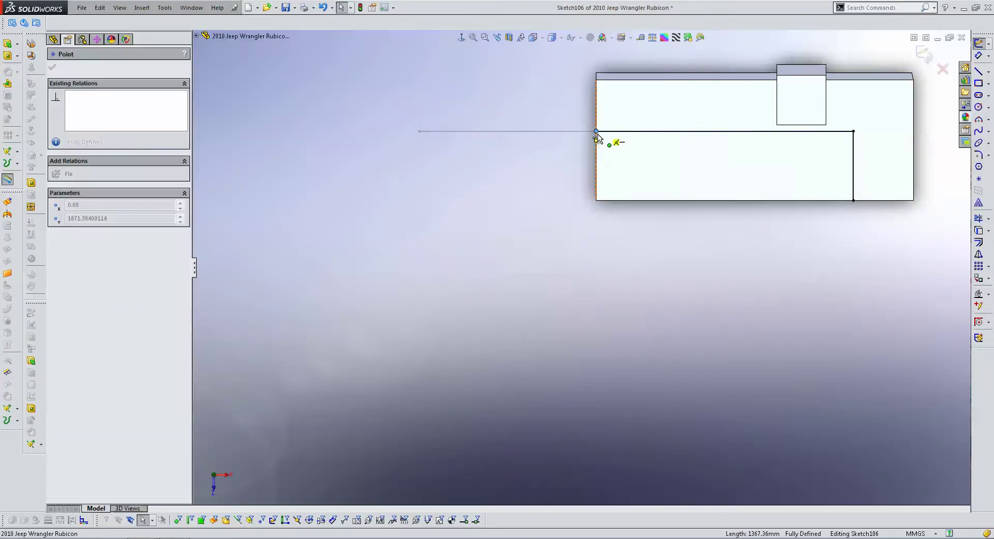
left_click_drag(597, 136, 596, 132)
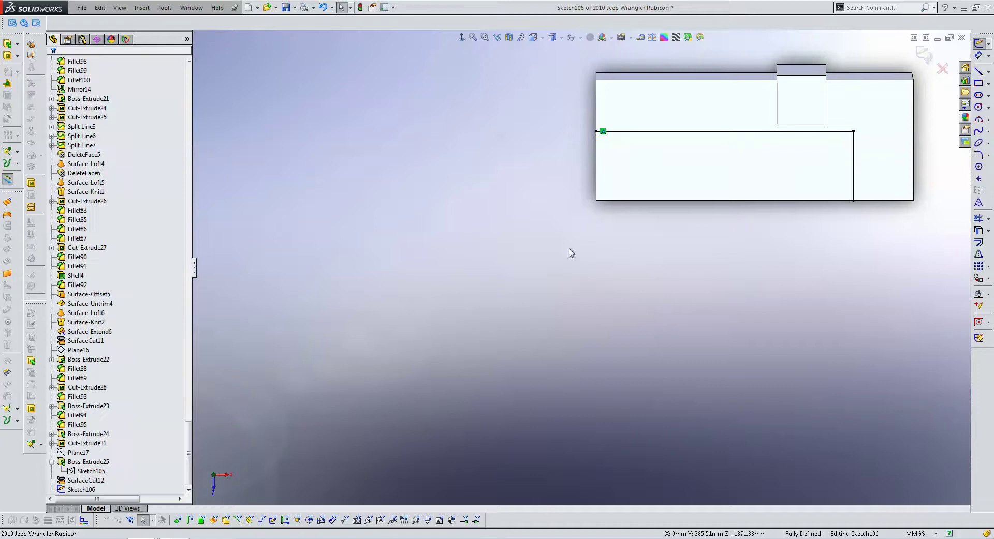
left_click(978, 71)
left_click(853, 200)
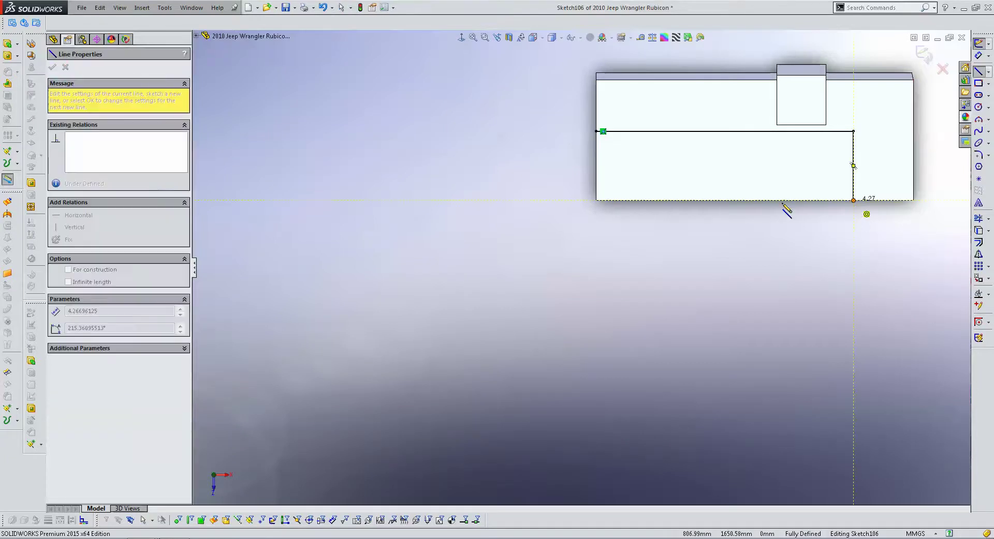
left_click(596, 200)
left_click(596, 131)
key("Escape")
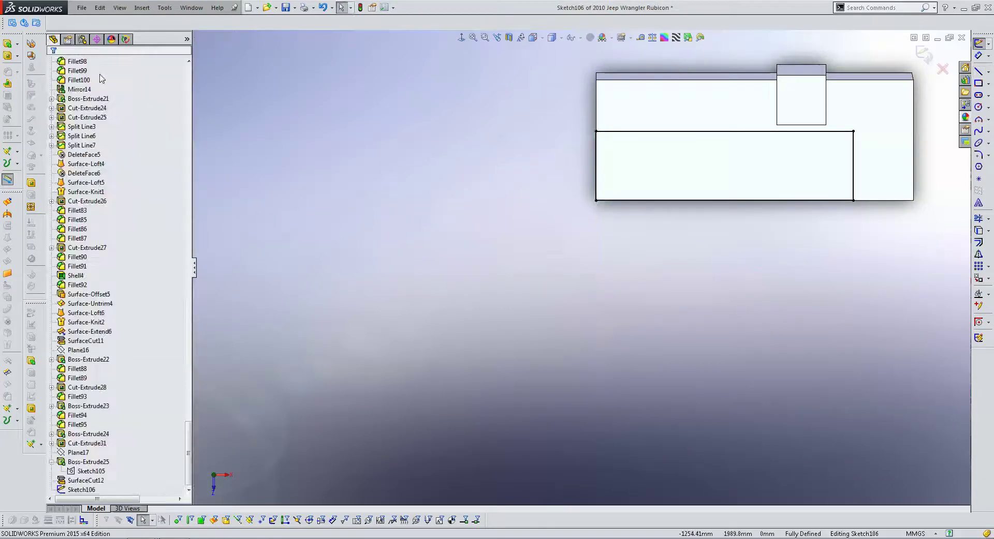
- Set up a cut-extrude of the sketch with the Through All end condition
left_click(8, 61)
left_click(107, 127)
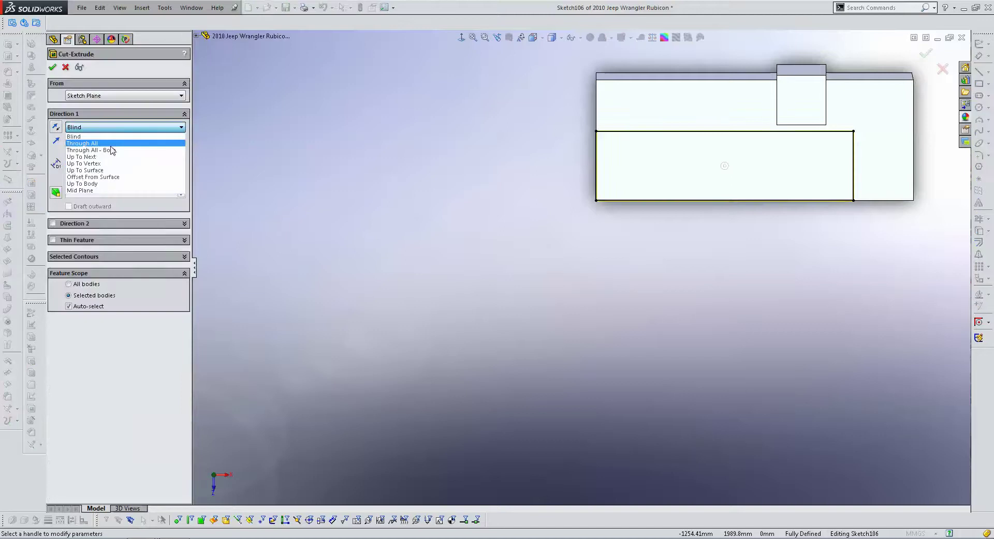
left_click(127, 139)
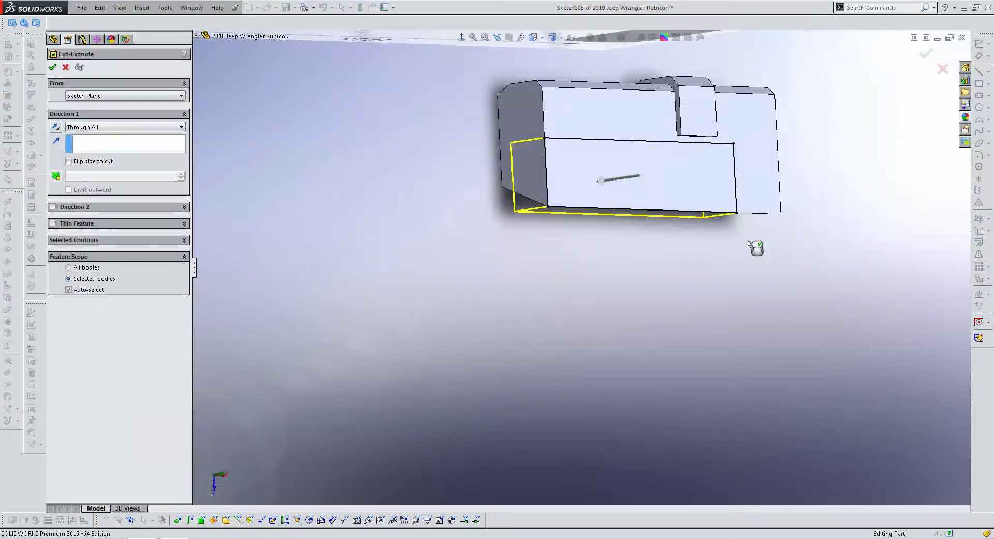
- Confirm Cut-Extrude32, orbit to inspect the stepped block, and select its top face
right_click(746, 240)
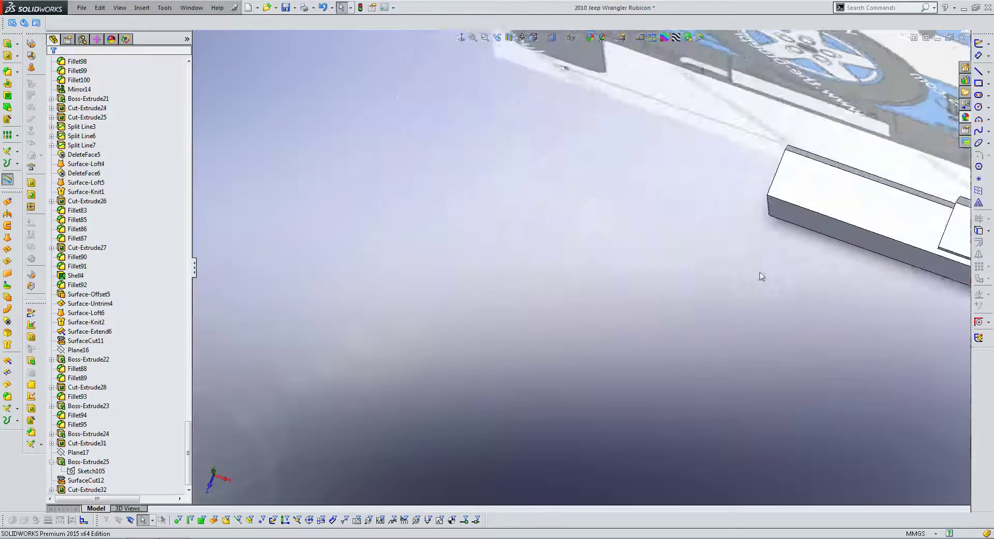
mouse_move(665, 258)
middle_mouse_down()
mouse_move(616, 262)
mouse_move(615, 153)
mouse_move(787, 315)
middle_mouse_up()
scroll(788, 316, "down", 3)
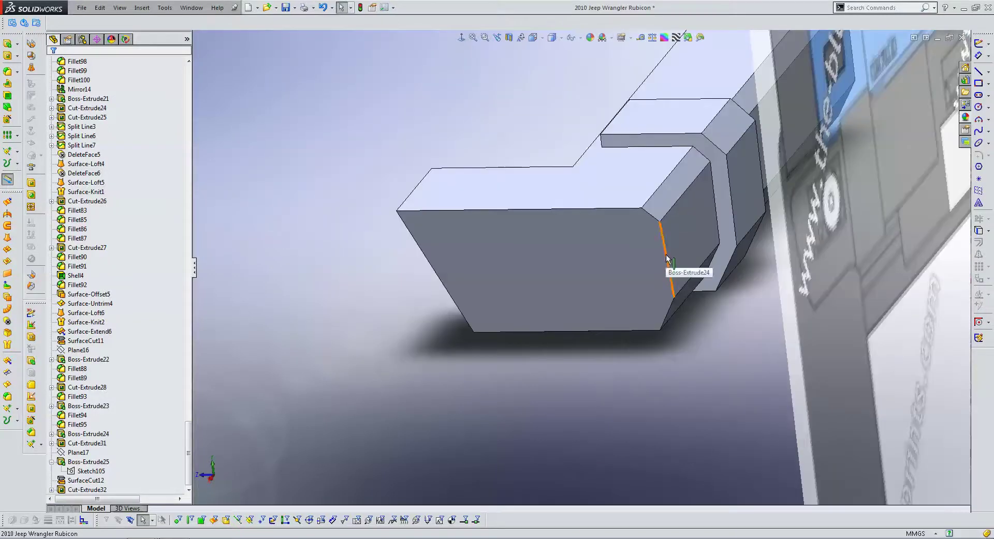
left_click(666, 259)
left_click(17, 72)
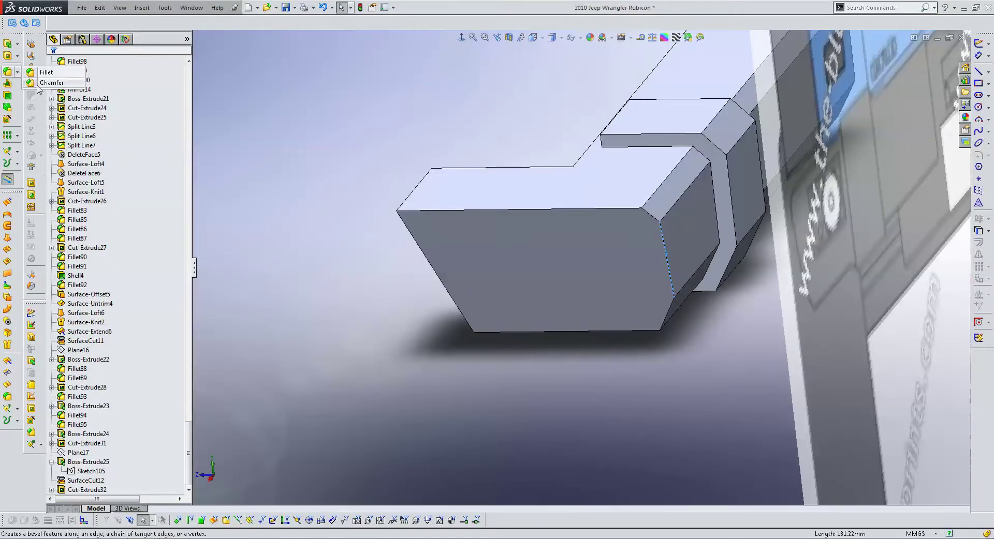
mouse_move(457, 124)
middle_mouse_down()
mouse_move(532, 207)
mouse_move(532, 227)
middle_mouse_up()
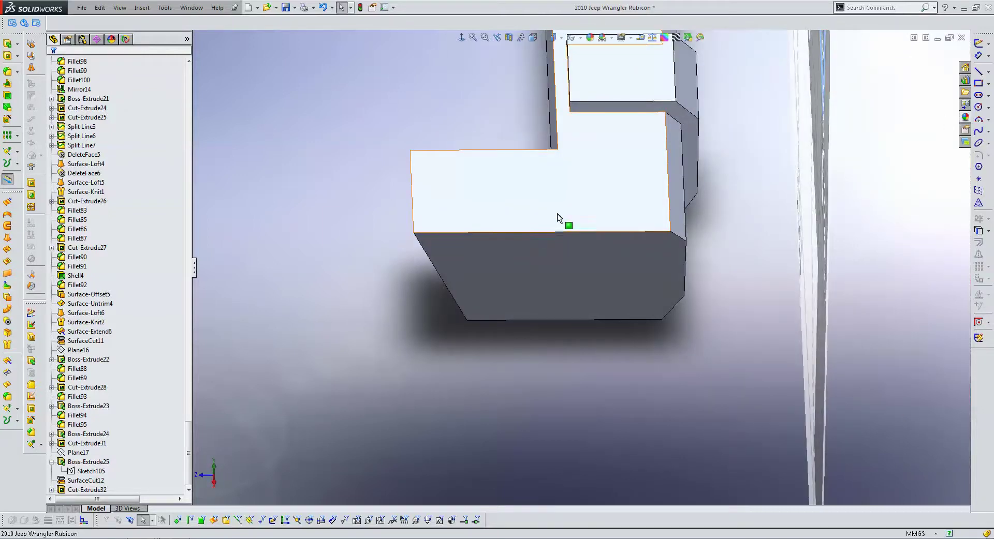
mouse_move(669, 252)
middle_mouse_down()
mouse_move(614, 206)
mouse_move(644, 215)
mouse_move(659, 279)
middle_mouse_up()
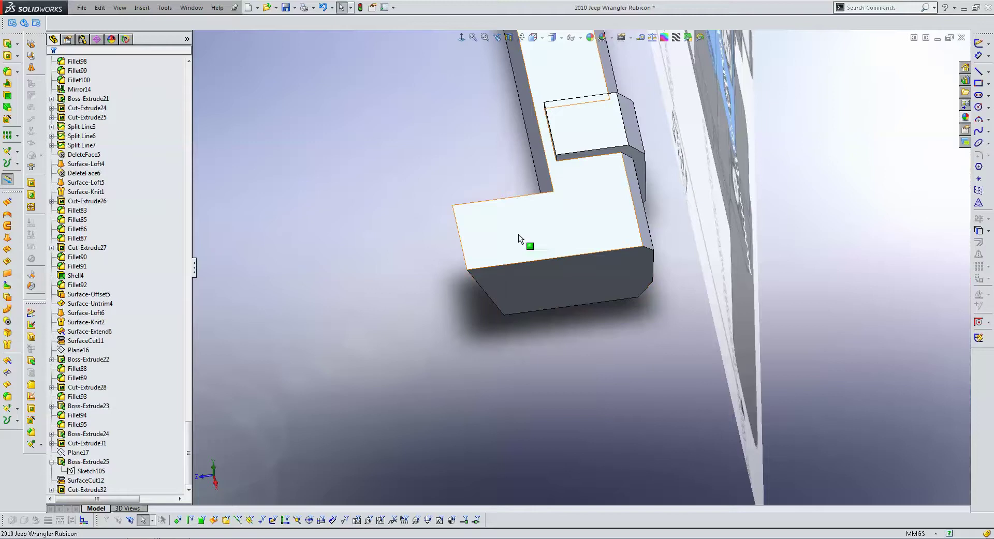
left_click(611, 222)
- View the selected top face of the block normal to the screen
key("ctrl+8")
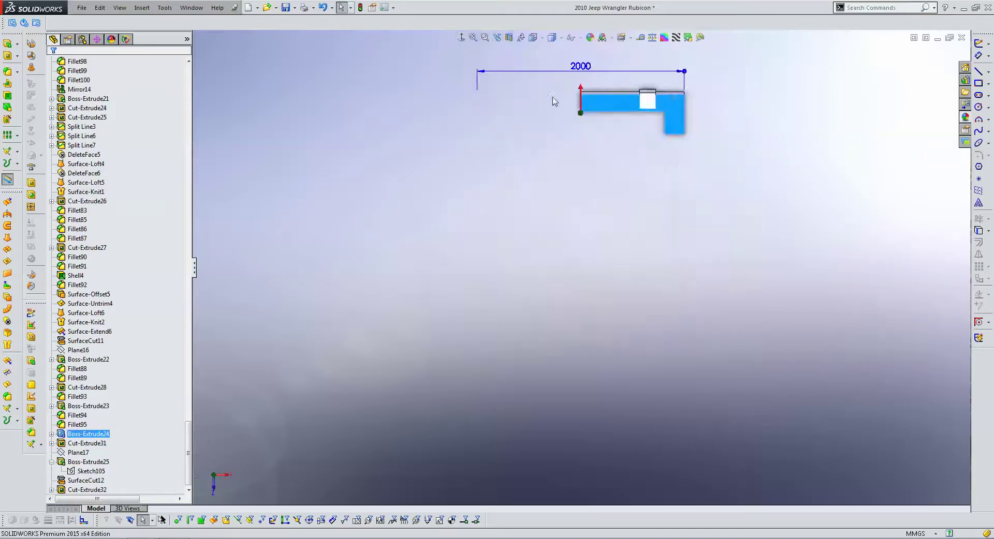
scroll(683, 115, "down", 4)
scroll(650, 122, "down", 3)
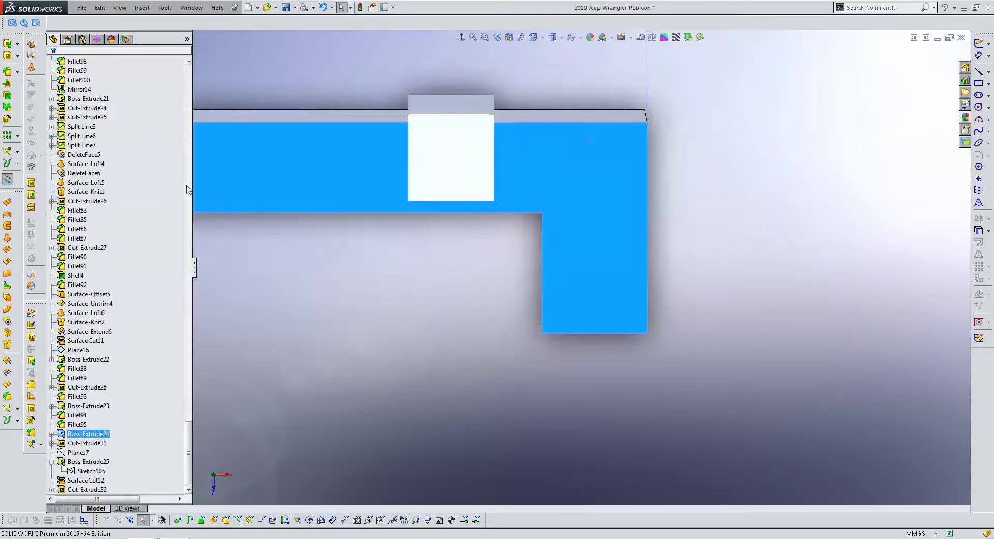
left_click_drag(188, 432, 203, 45)
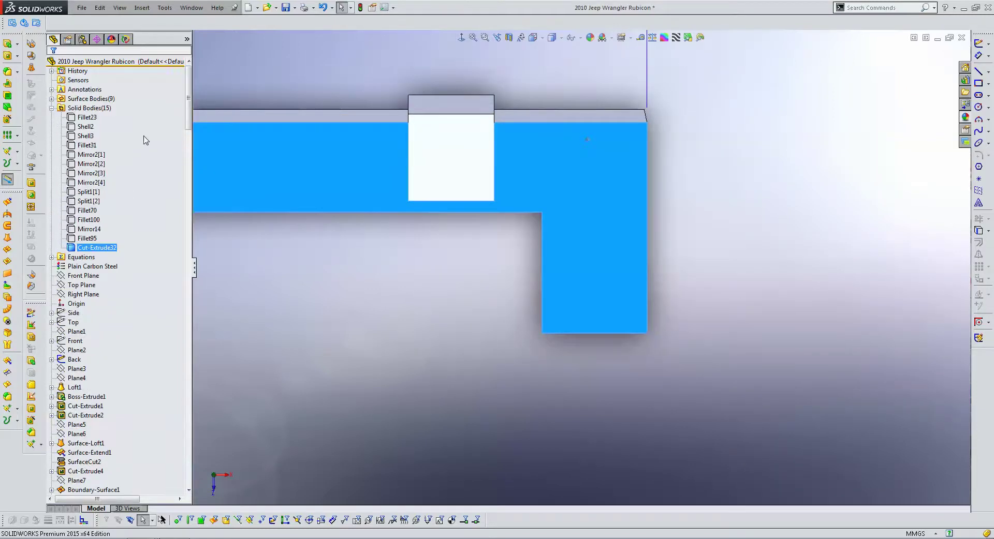
- Show the Front blueprint sketch again and hide the Boss-Extrude24 bumper block body
left_click(52, 108)
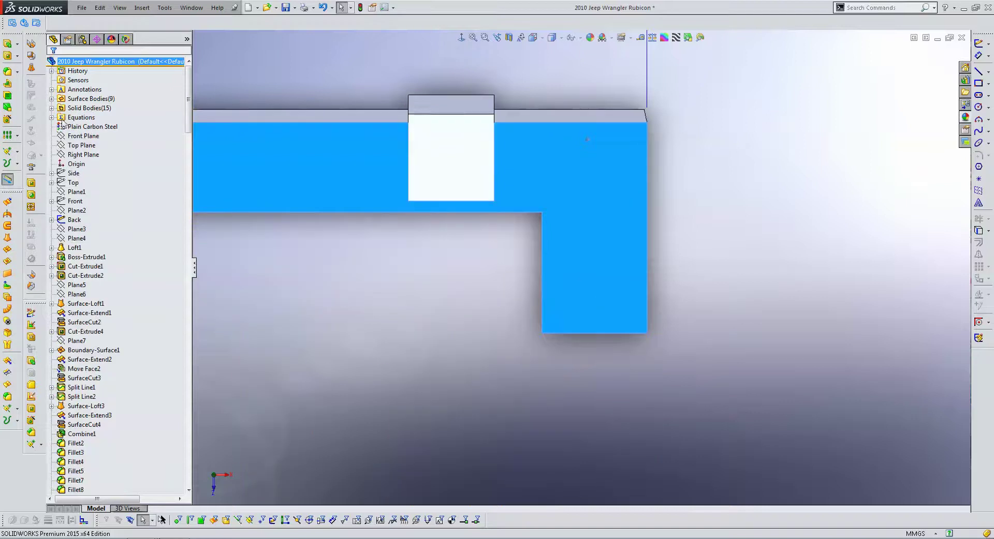
left_click(75, 202)
left_click(82, 154)
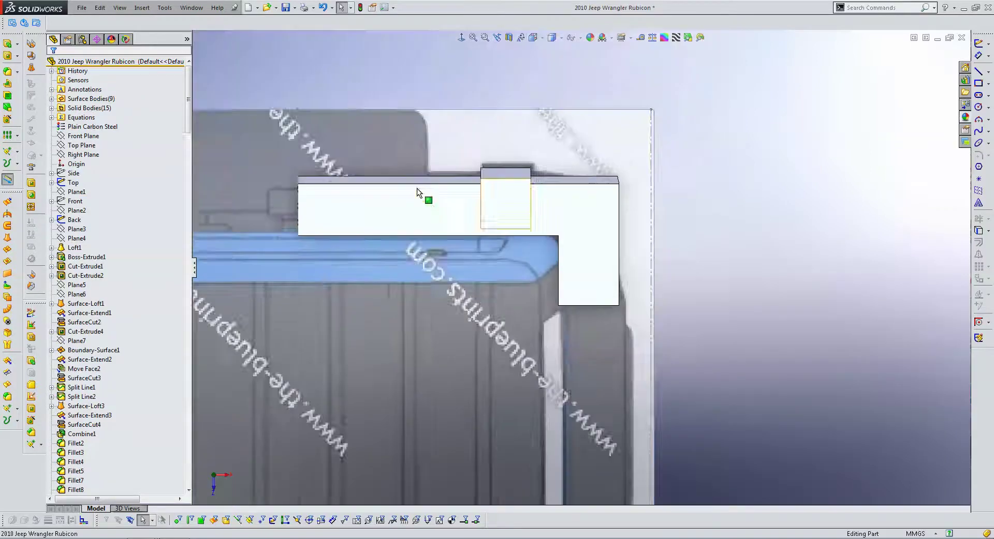
right_click(422, 218)
left_click(452, 200)
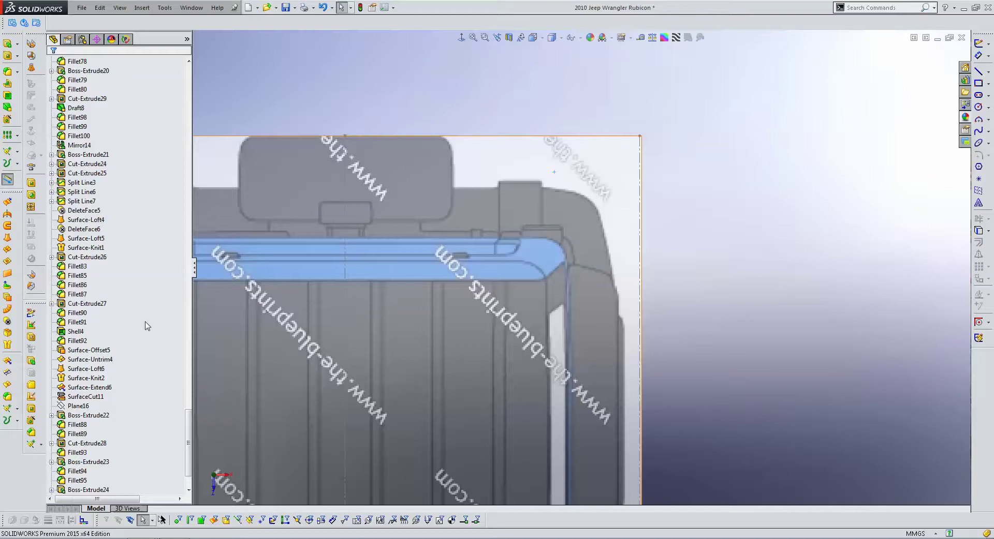
- Start Sketch107 on the chosen plane and hide Boss-Extrude24 to reveal the blueprint
left_click(593, 140)
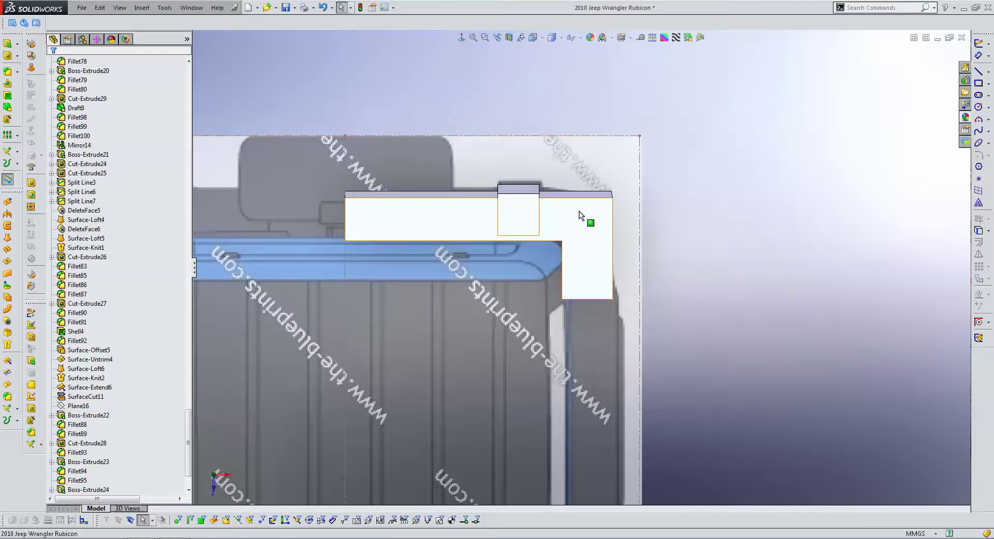
left_click(979, 45)
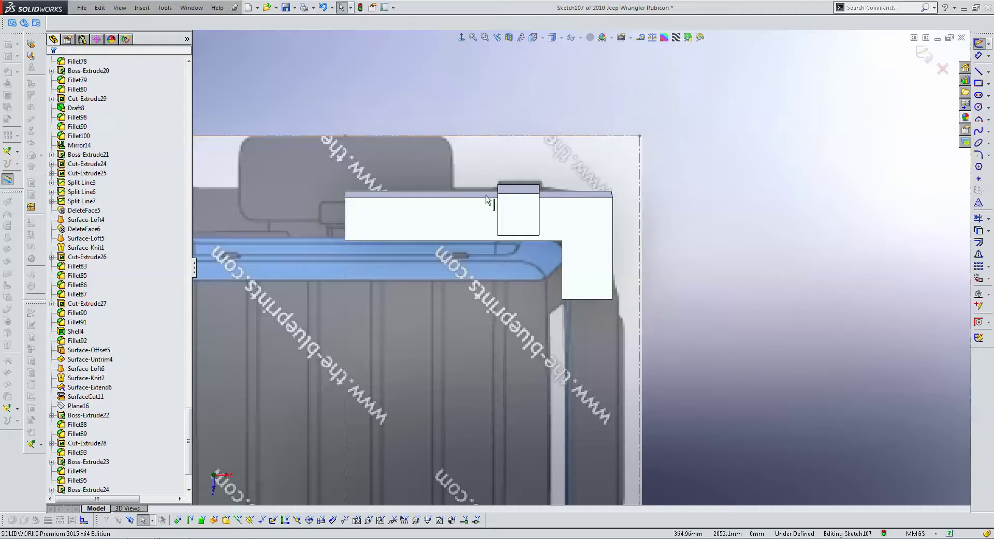
right_click(83, 489)
key("Escape")
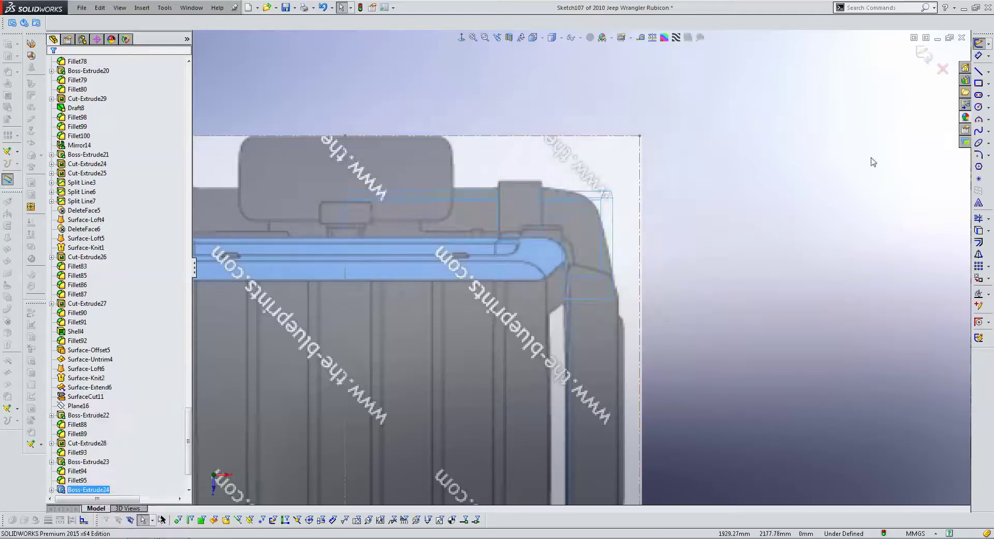
- Draw a slanted line along the blueprint's rear corner and fix it in place
left_click(982, 69)
scroll(643, 244, "down", 2)
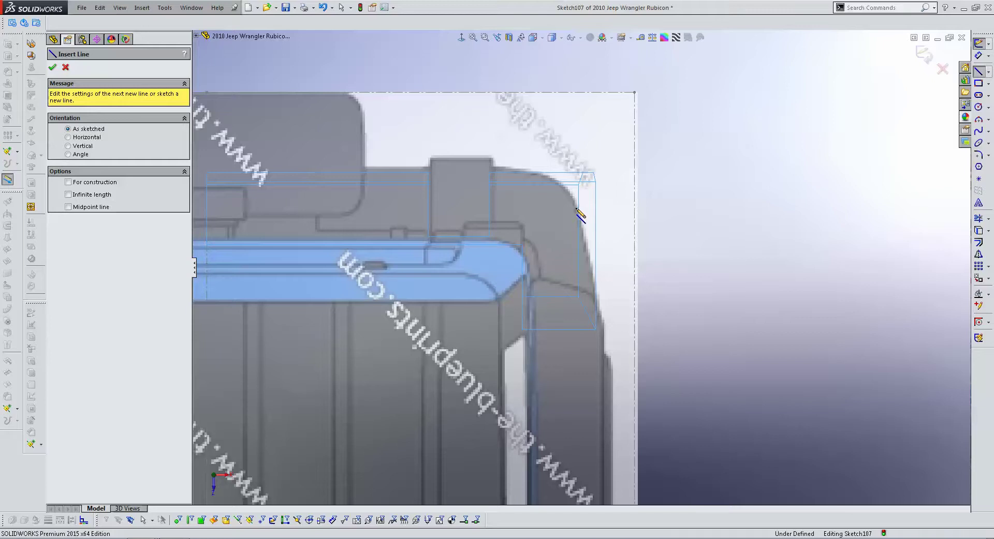
left_click(576, 208)
left_click(597, 304)
key("Escape")
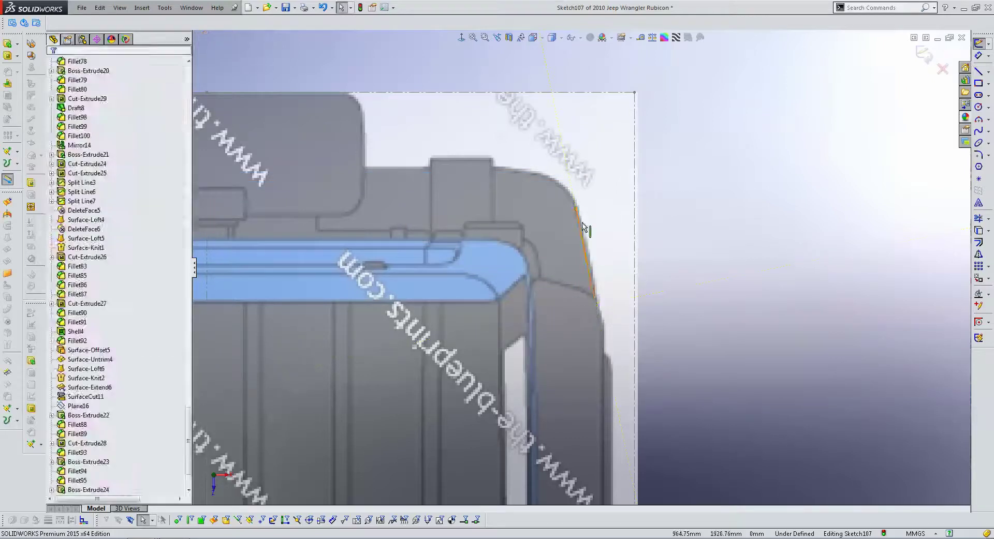
left_click_drag(576, 208, 561, 133)
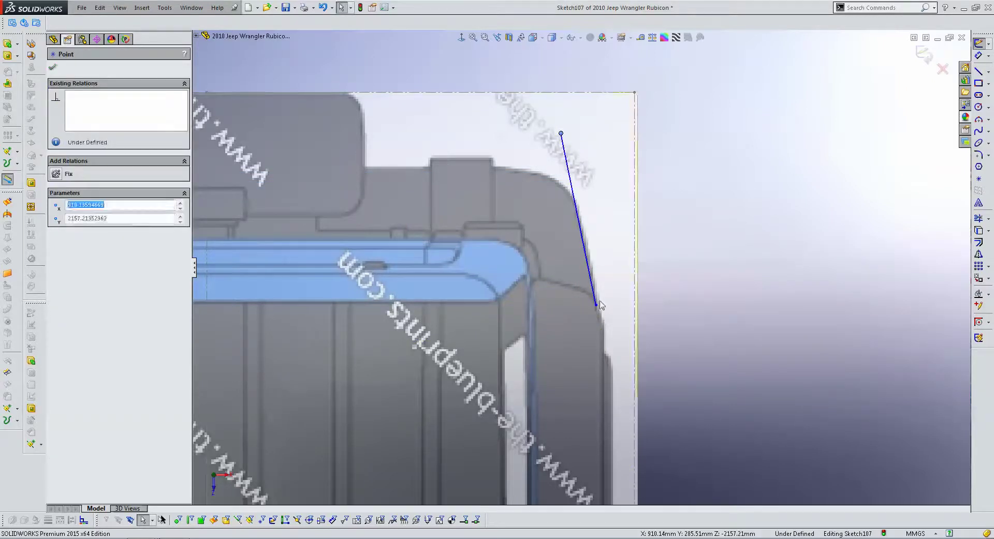
left_click_drag(597, 304, 603, 329)
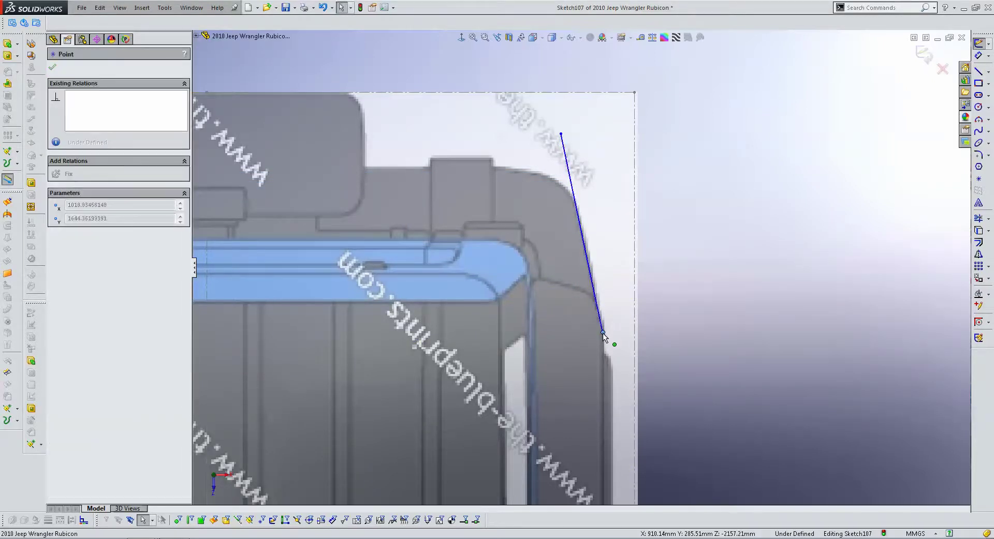
left_click(562, 142)
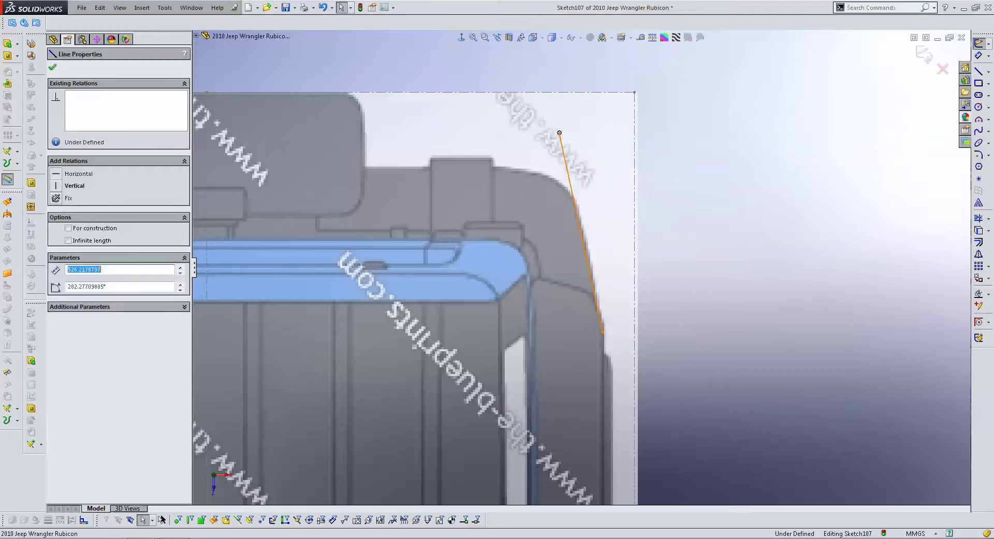
left_click(56, 198)
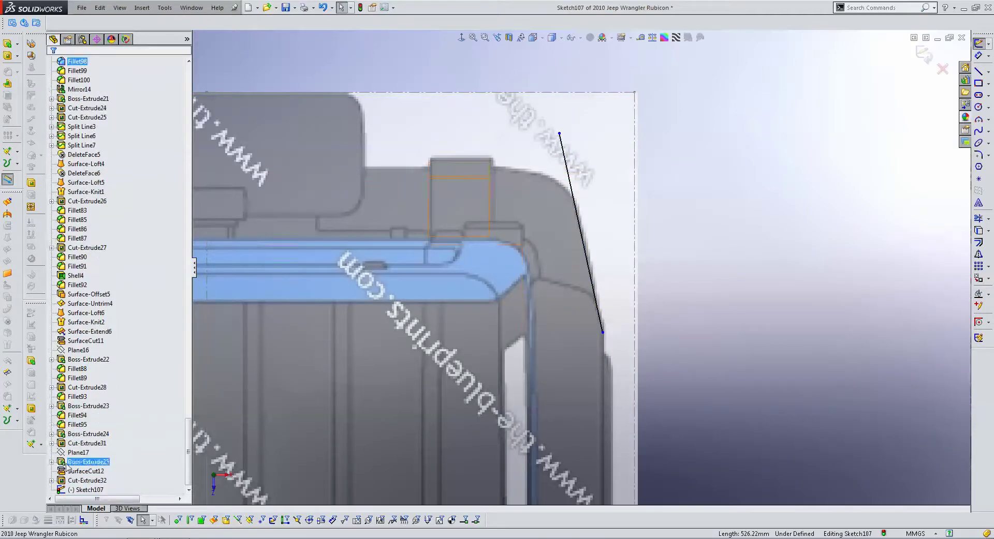
- Show the block again, convert its top edge into the sketch, and trim it at the slanted line
right_click(66, 465)
left_click(645, 121)
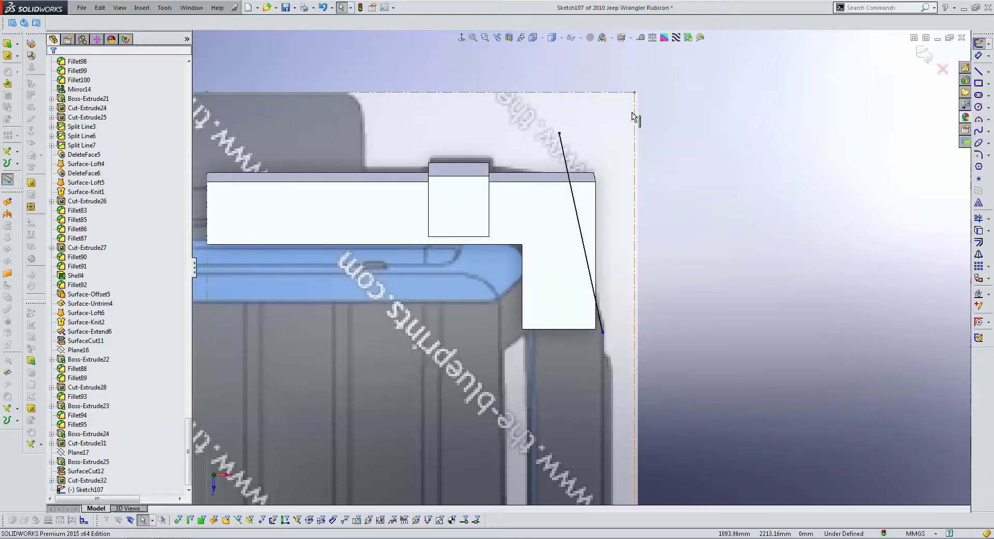
left_click(553, 172)
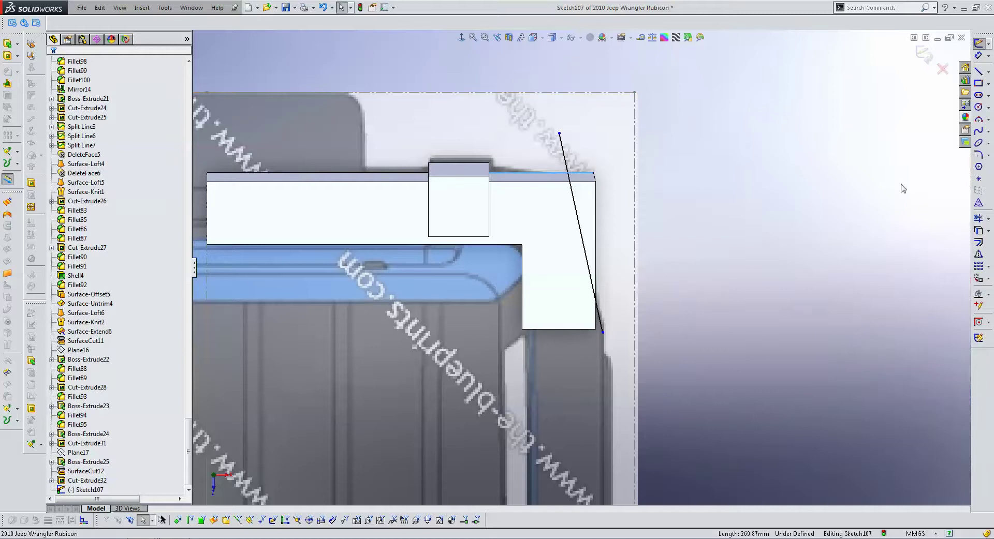
left_click(980, 219)
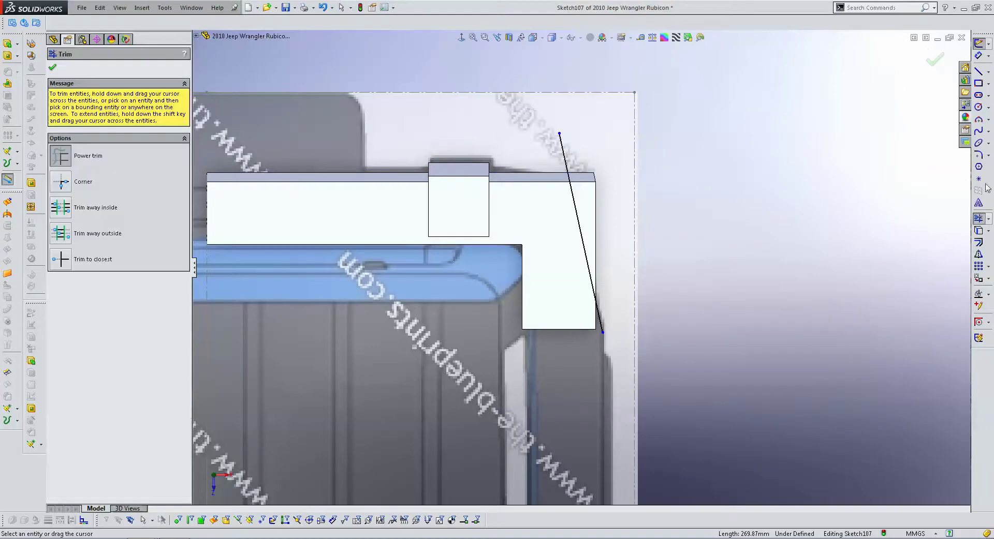
left_click(979, 243)
left_click(516, 174)
key("Return")
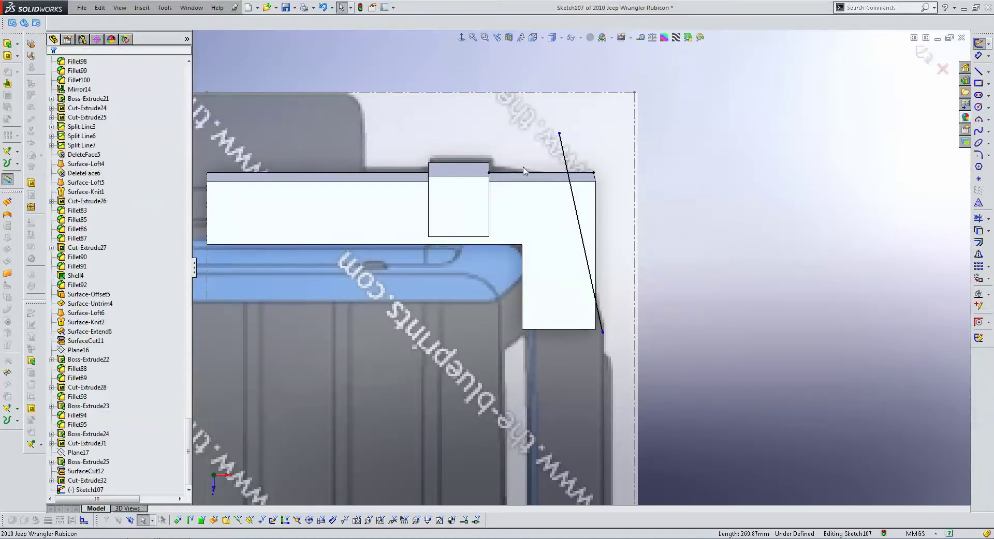
left_click(978, 218)
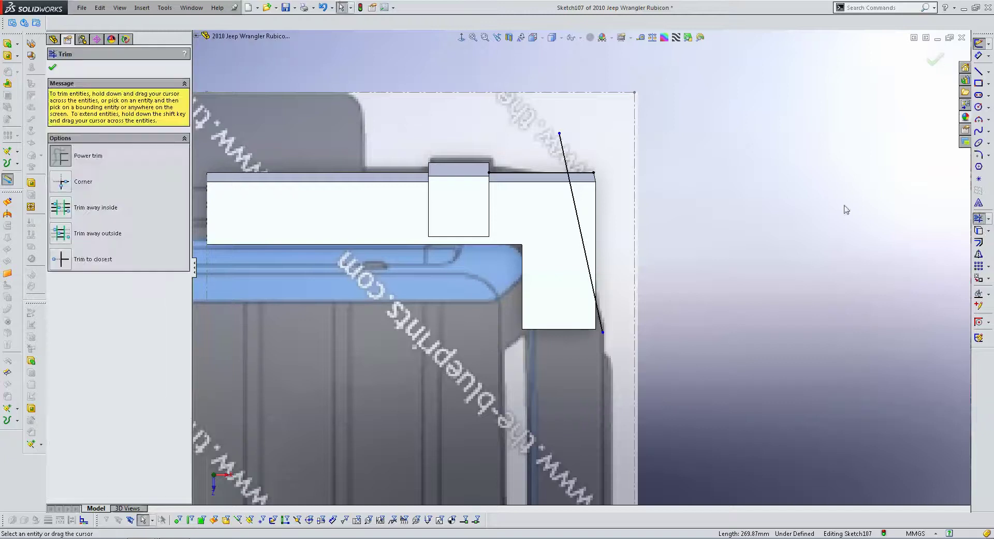
left_click_drag(586, 181, 598, 185)
key("Escape")
scroll(580, 268, "up", 4)
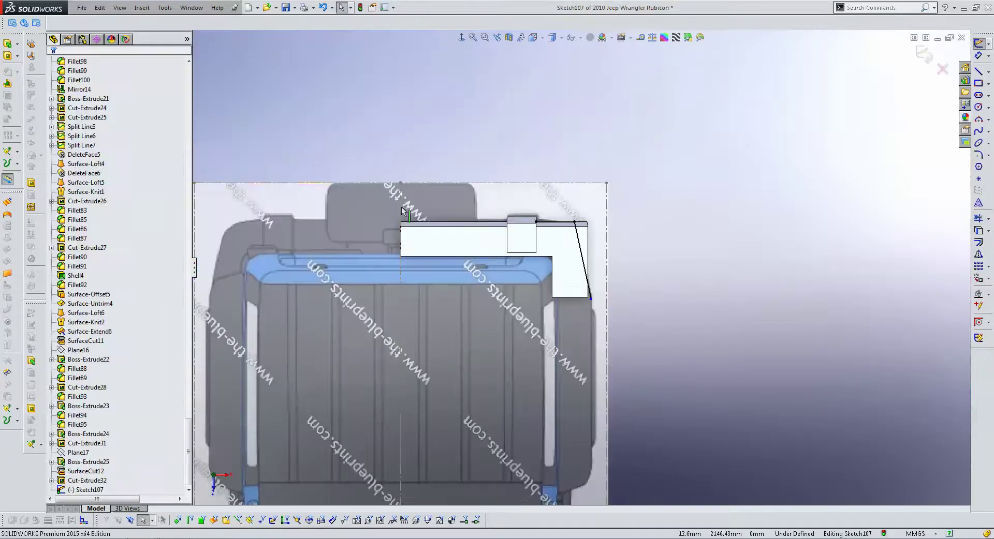
- Cut-extrude the sketch Through All – Both to slice the block's rear corner along the slanted line
left_click(8, 56)
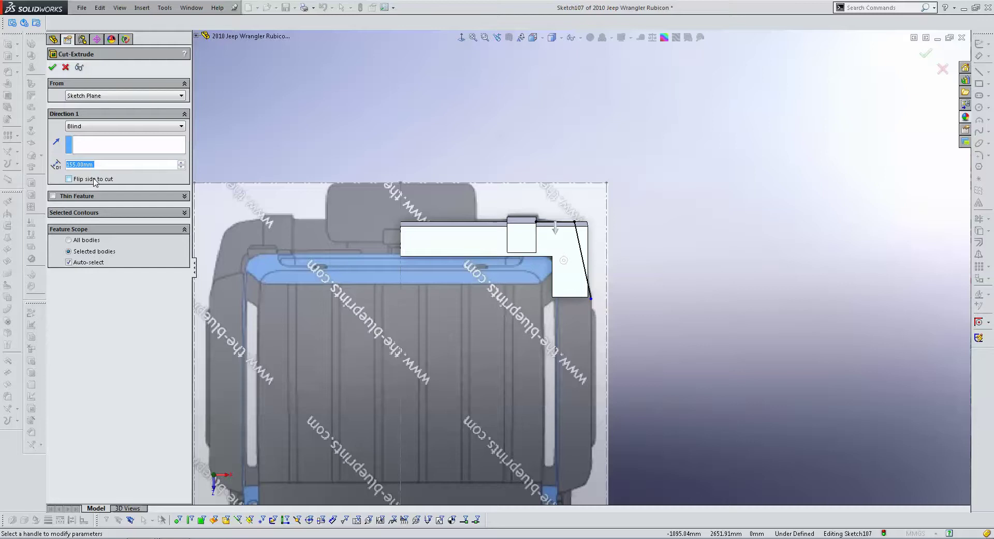
left_click(97, 127)
left_click(109, 150)
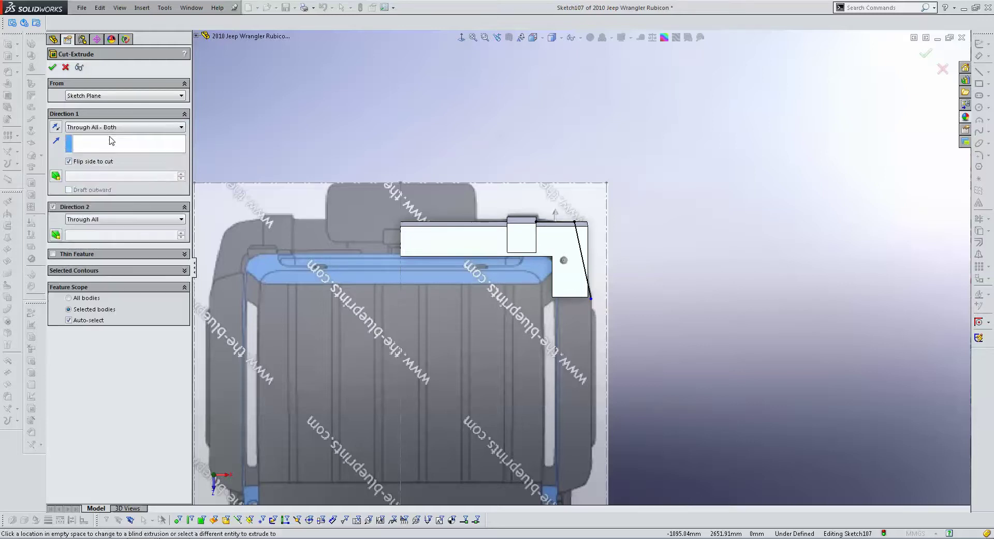
key("Return")
scroll(599, 246, "down", 3)
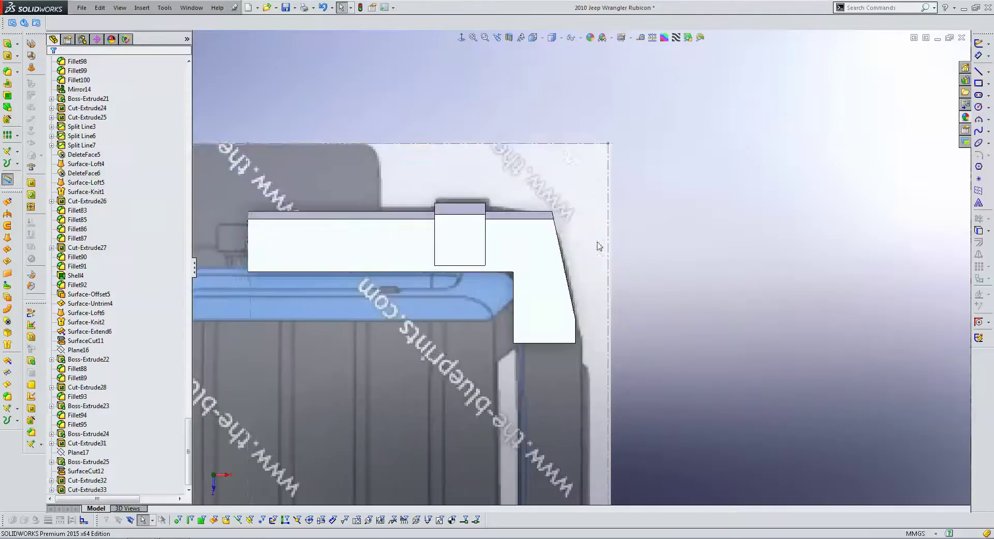
middle_click_drag(599, 246, 529, 246)
scroll(530, 246, "up", 3)
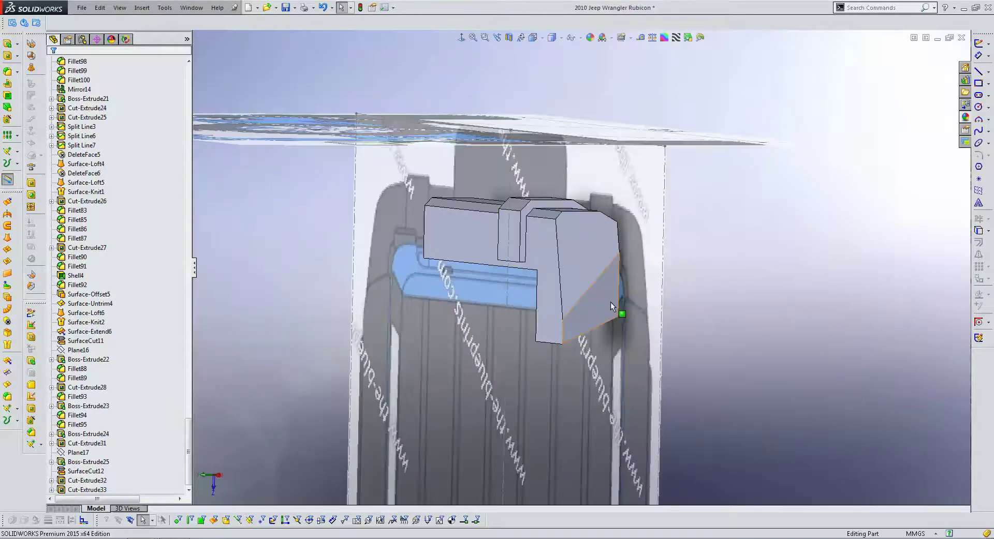
mouse_move(610, 303)
middle_mouse_down()
mouse_move(621, 198)
mouse_move(470, 300)
middle_mouse_up()
scroll(599, 288, "down", 3)
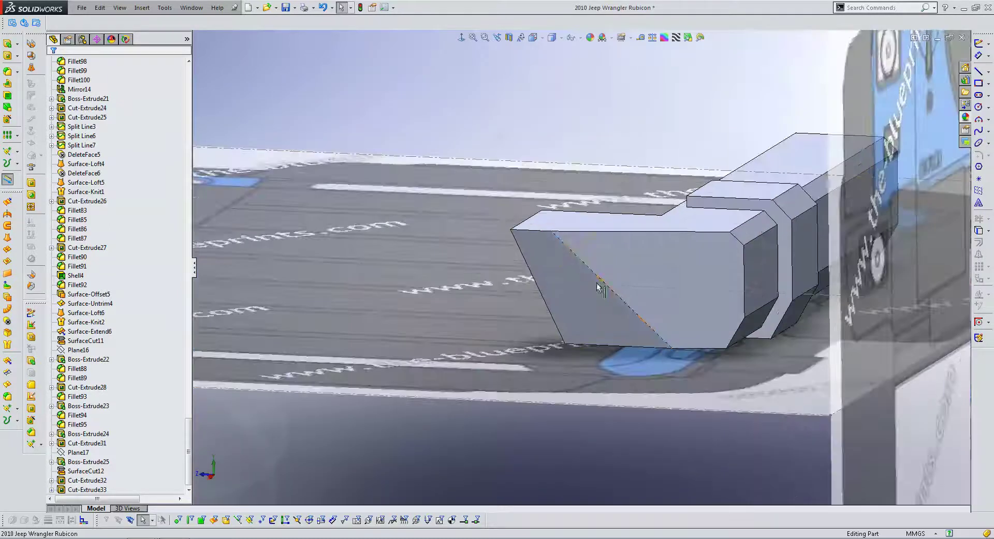
- Start a fillet on the inside corner edge, trying radii of 10, 1000, 500 and 400 mm
left_click(7, 73)
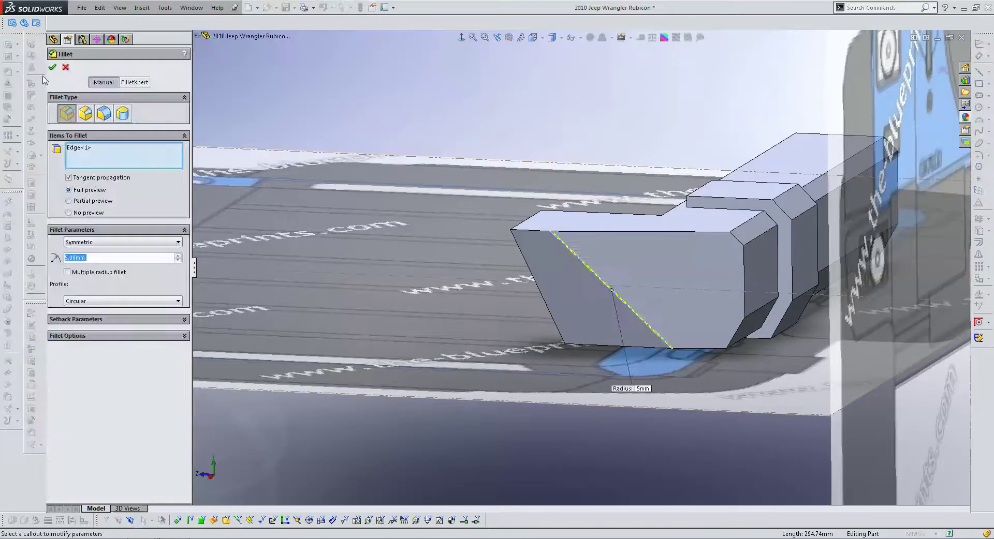
type("100")
key("Return")
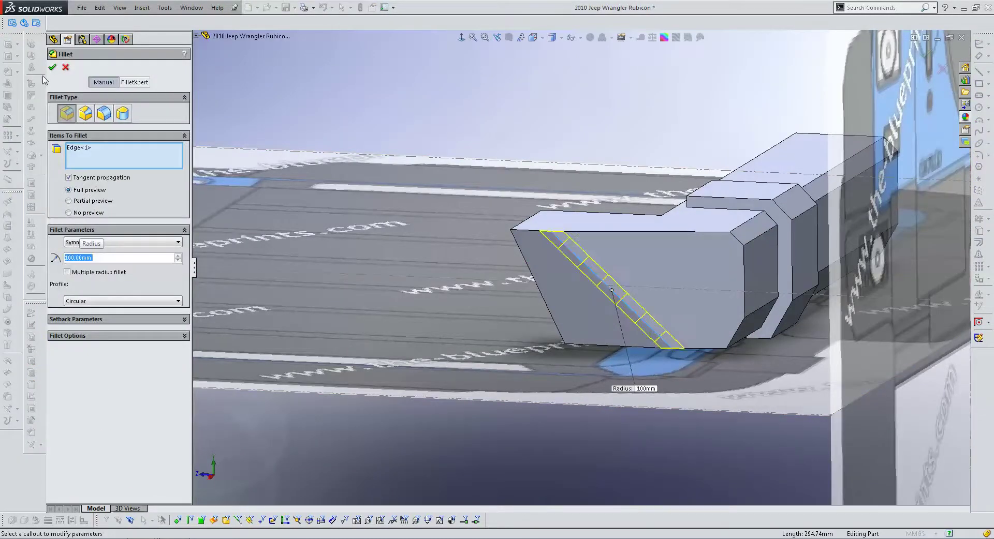
type("1000")
key("Return")
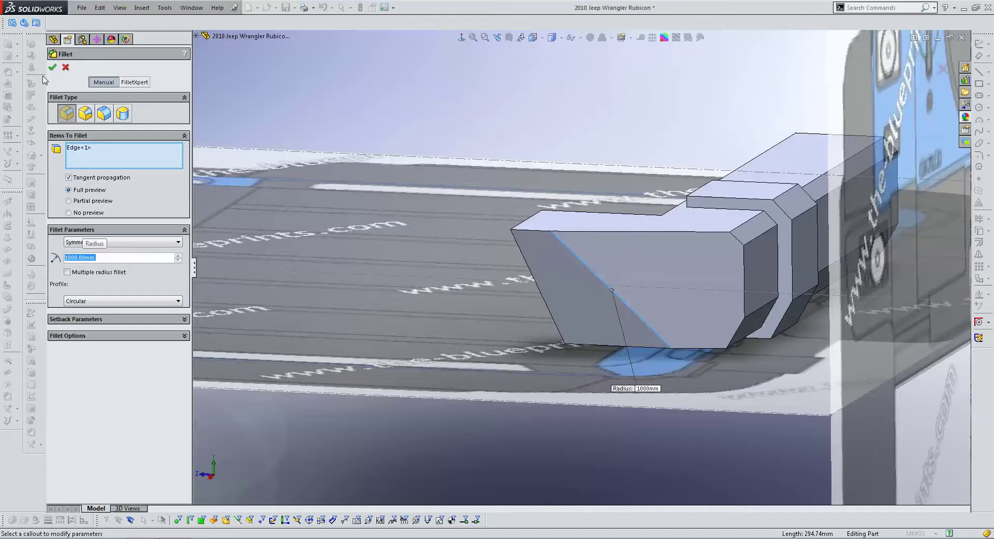
type("500")
key("Return")
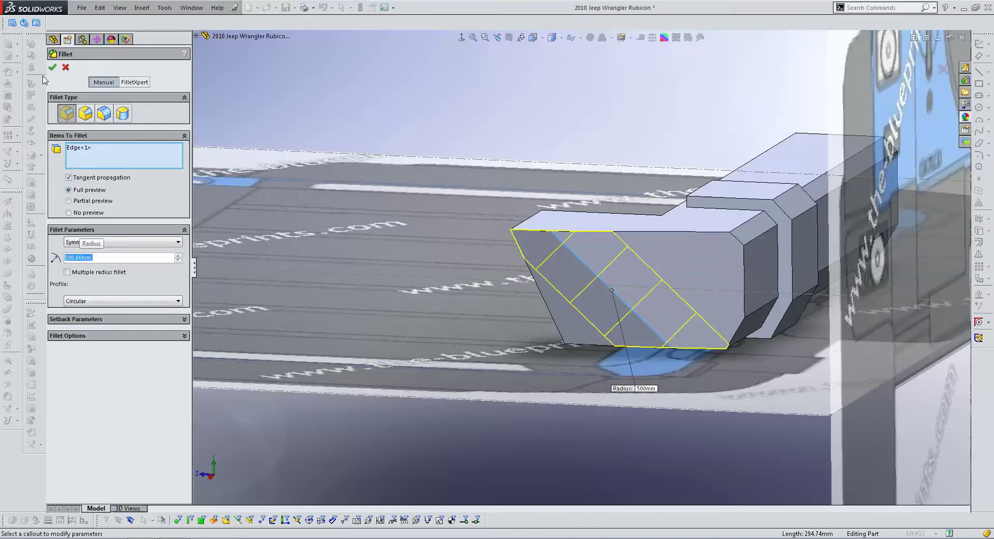
type("400")
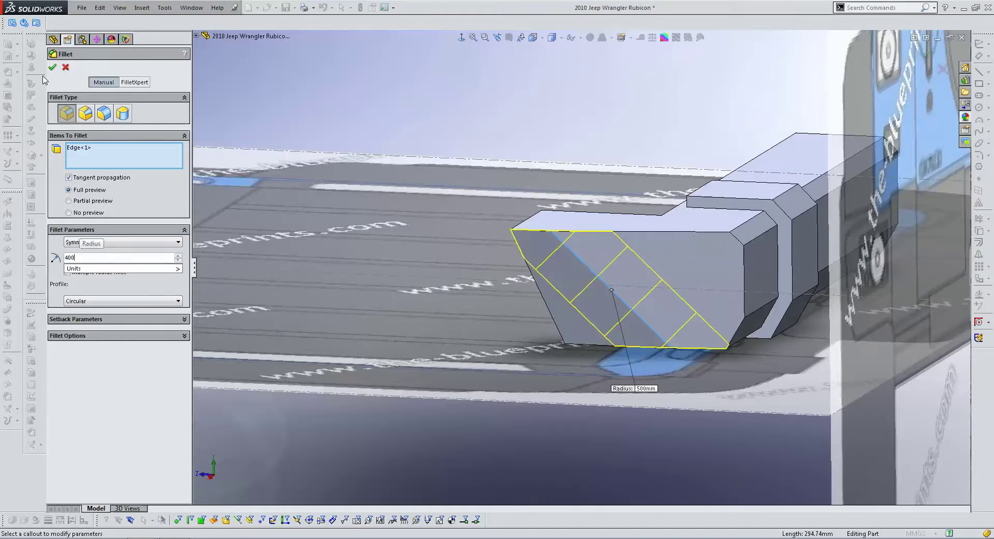
key("Return")
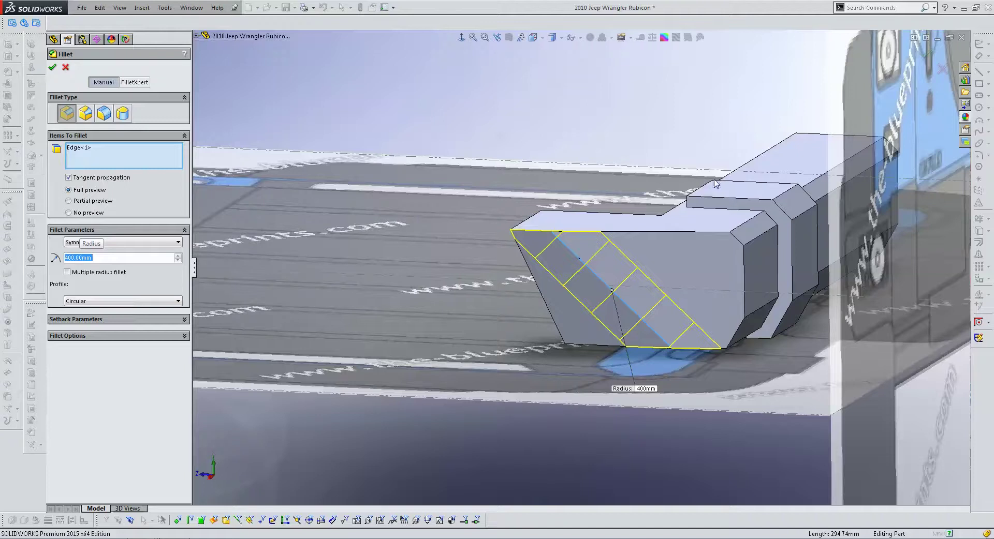
key("Return")
mouse_move(729, 239)
middle_mouse_down()
mouse_move(657, 307)
mouse_move(599, 120)
middle_mouse_up()
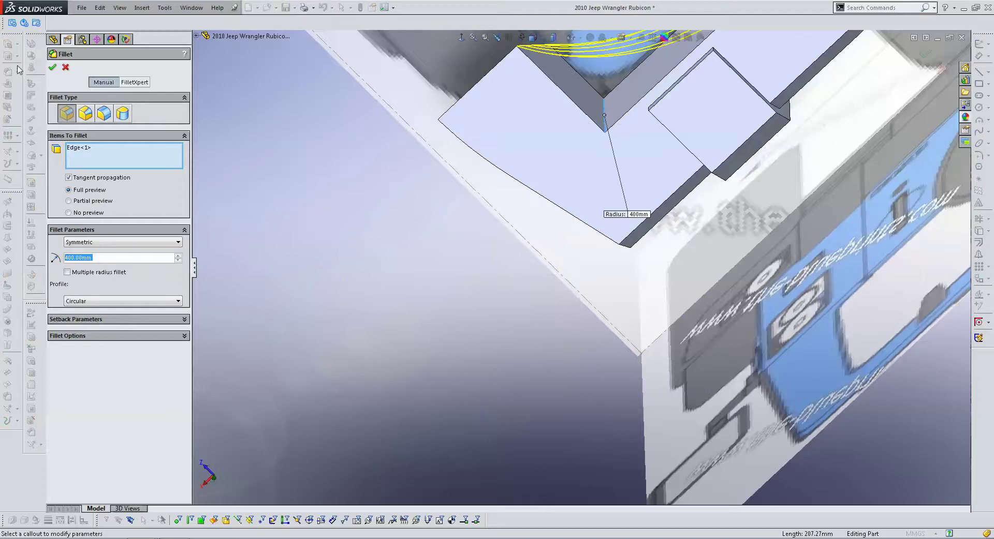
- Test 100 and 50 mm, then settle on an 80 mm radius and apply the fillet
type("100")
key("Return")
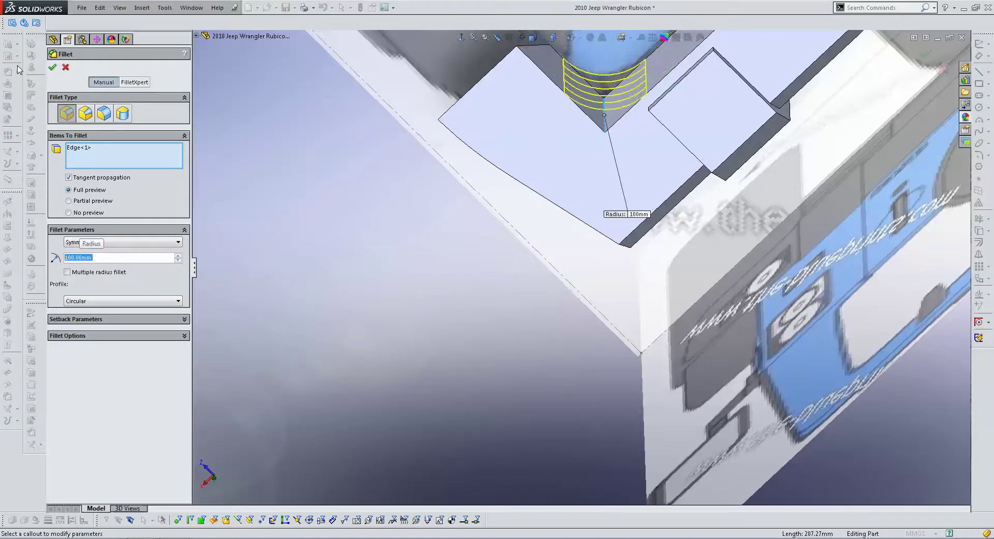
type("50")
key("Return")
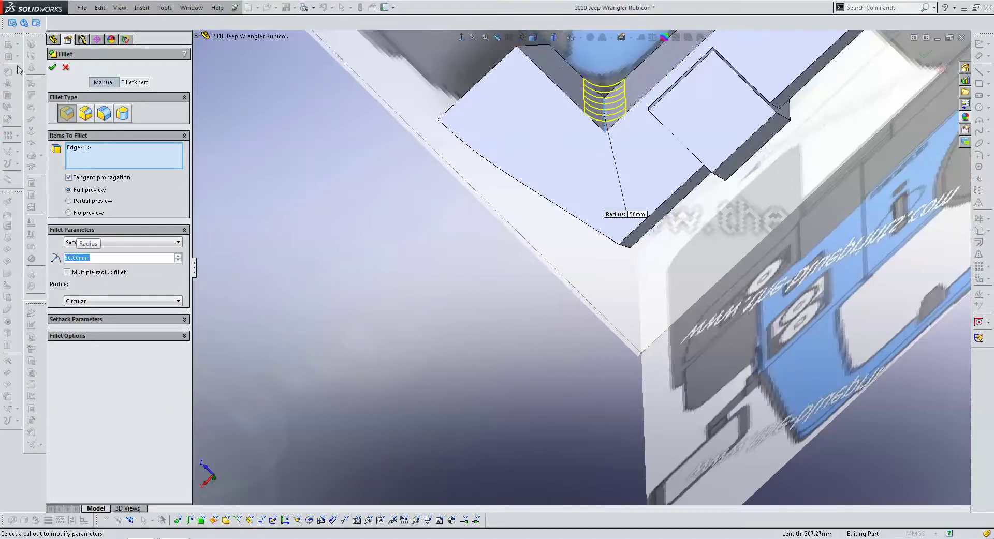
type("80")
key("Return")
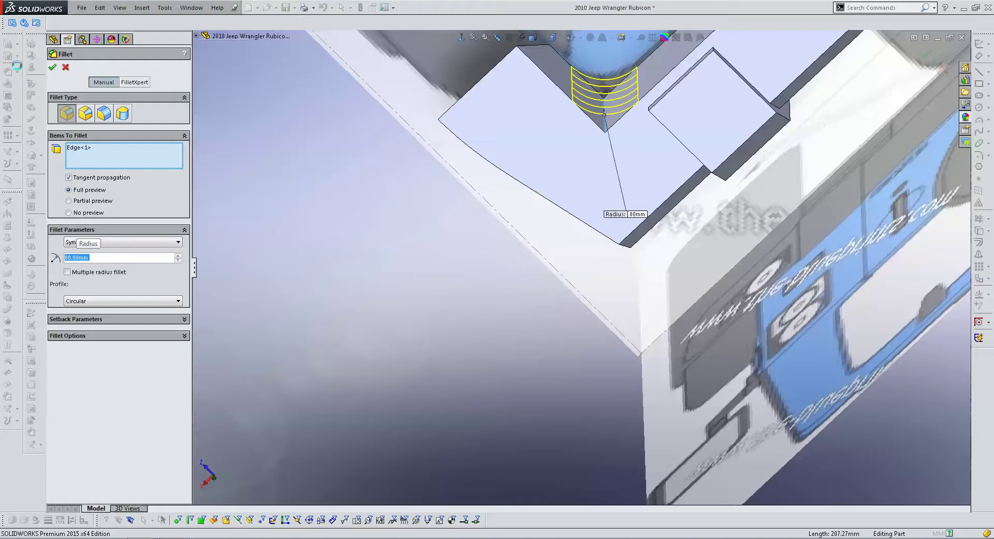
key("Return")
mouse_move(538, 83)
middle_mouse_down()
mouse_move(629, 226)
mouse_move(599, 218)
mouse_move(565, 231)
middle_mouse_up()
scroll(599, 217, "up", 3)
scroll(569, 297, "down", 3)
scroll(574, 236, "up", 3)
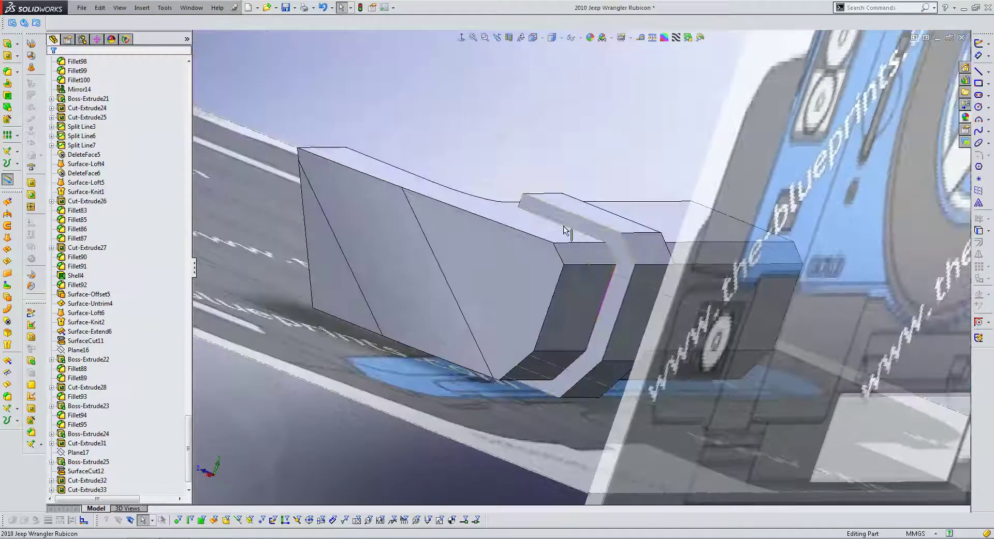
- Fillet the step's outer vertical edge at 80 mm
left_click(7, 73)
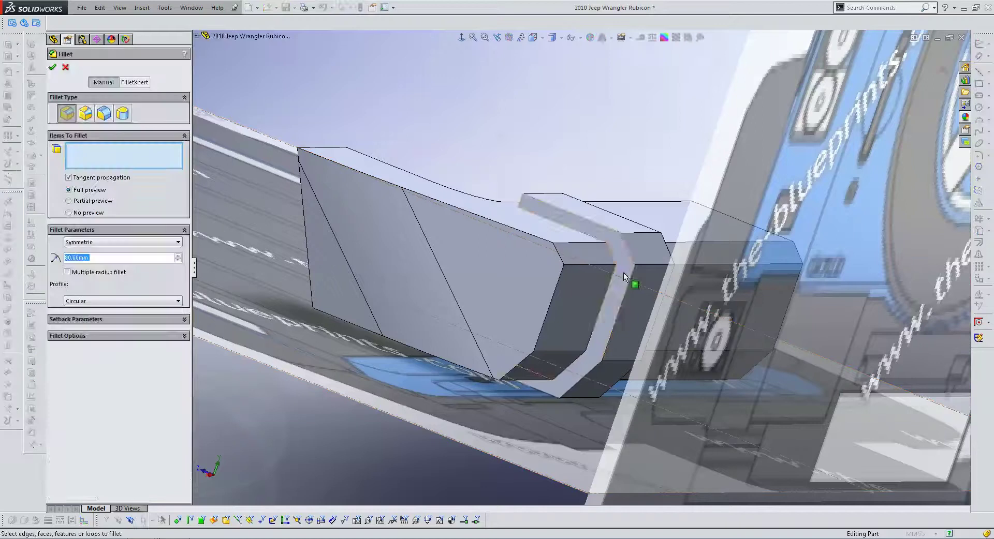
left_click(561, 280)
mouse_move(573, 279)
middle_mouse_down()
mouse_move(544, 322)
mouse_move(545, 439)
middle_mouse_up()
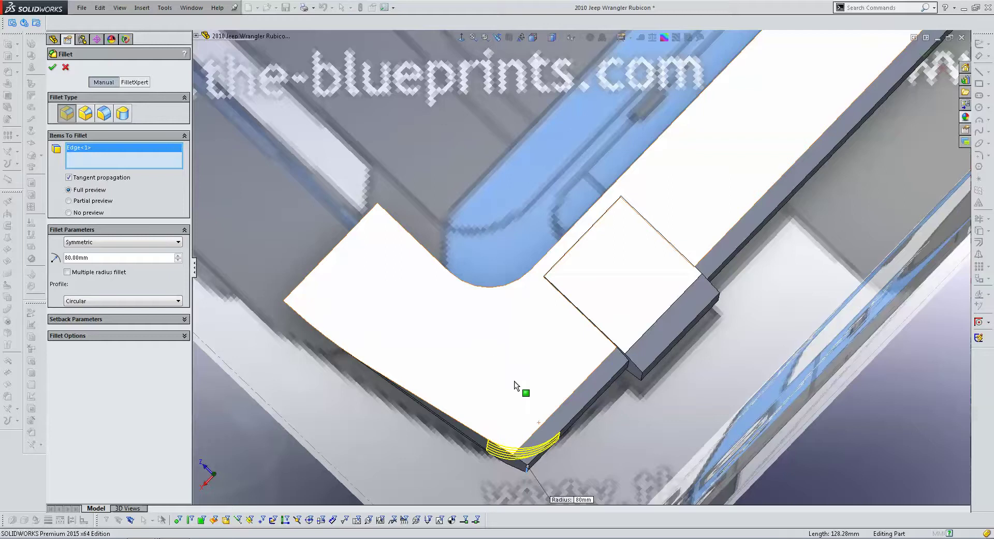
key("Return")
- Edit Fillet103 to add the adjoining top and bottom edges to the 80 mm fillet
mouse_move(546, 390)
middle_mouse_down()
mouse_move(523, 284)
mouse_move(529, 302)
middle_mouse_up()
left_click(529, 302)
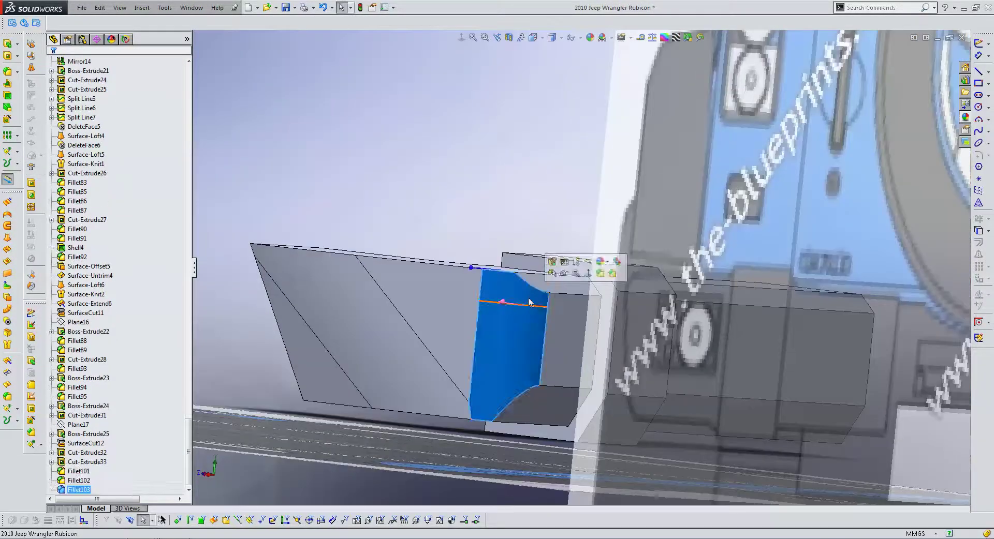
left_click(551, 261)
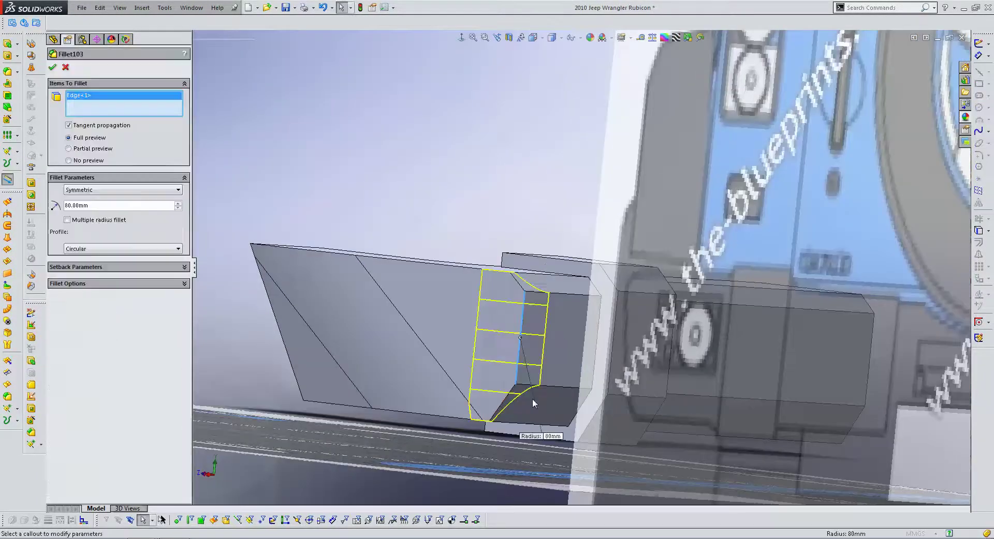
left_click(501, 411)
left_click(521, 291)
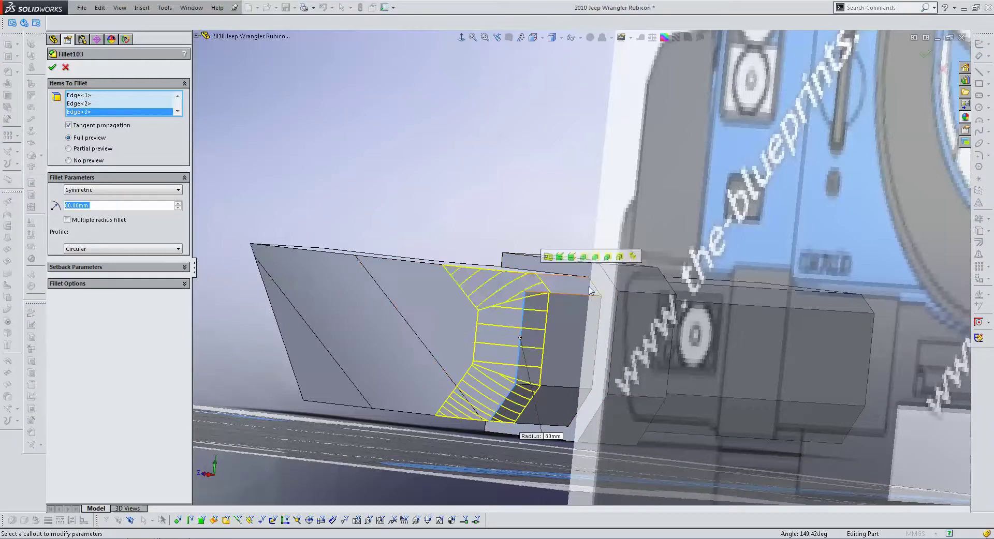
key("Return")
mouse_move(515, 309)
middle_mouse_down()
mouse_move(542, 358)
mouse_move(539, 259)
mouse_move(558, 248)
middle_mouse_up()
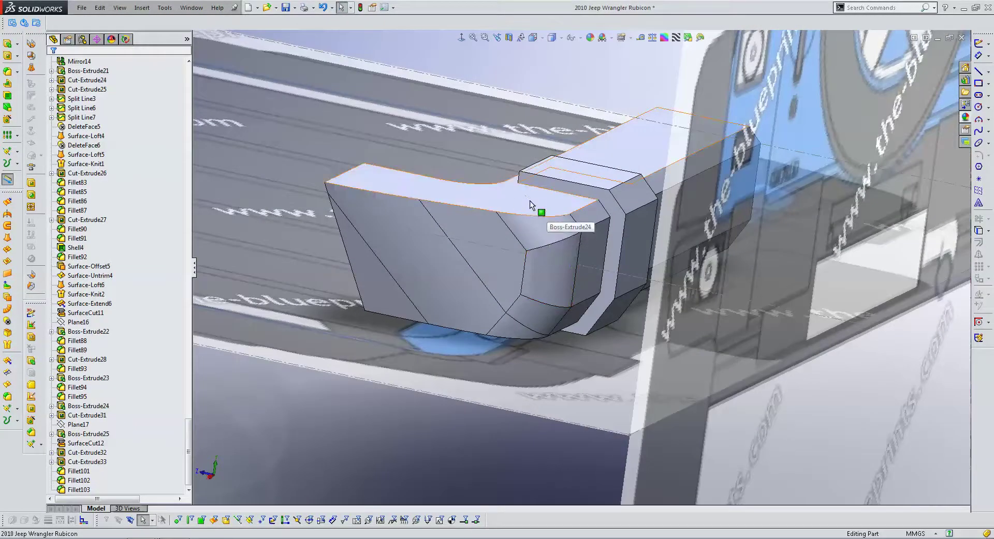
mouse_move(457, 241)
middle_mouse_down()
mouse_move(450, 246)
mouse_move(464, 236)
mouse_move(440, 198)
mouse_move(440, 245)
middle_mouse_up()
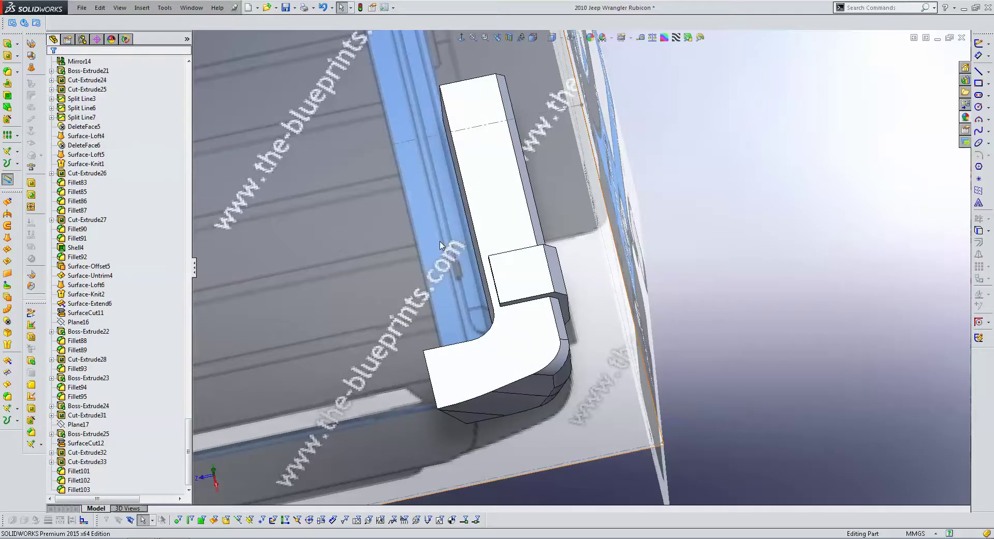
middle_click_drag(530, 202, 469, 217)
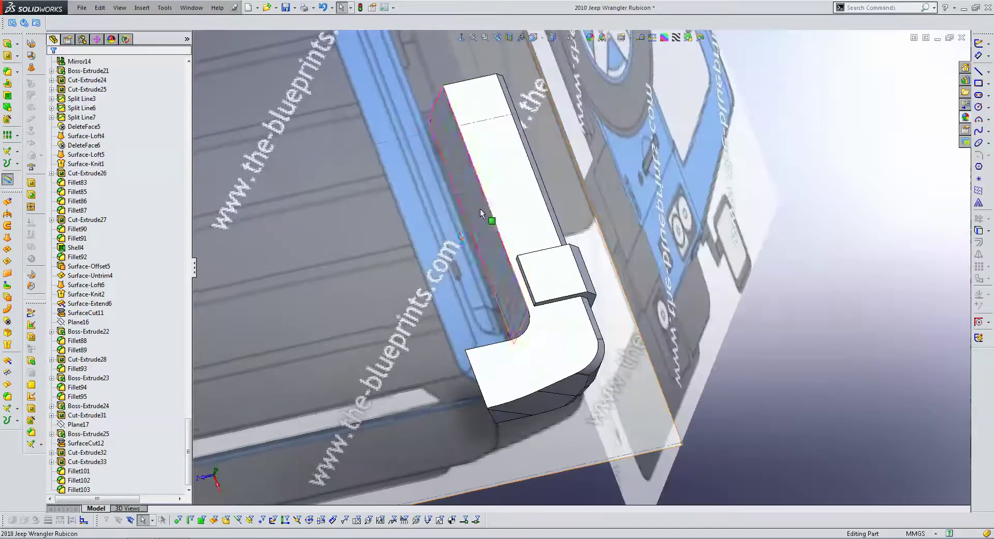
left_click(468, 217)
left_click(89, 454)
- Edit Sketch106, convert the step edge into it, and extend that line across the rectangle
left_click(84, 424)
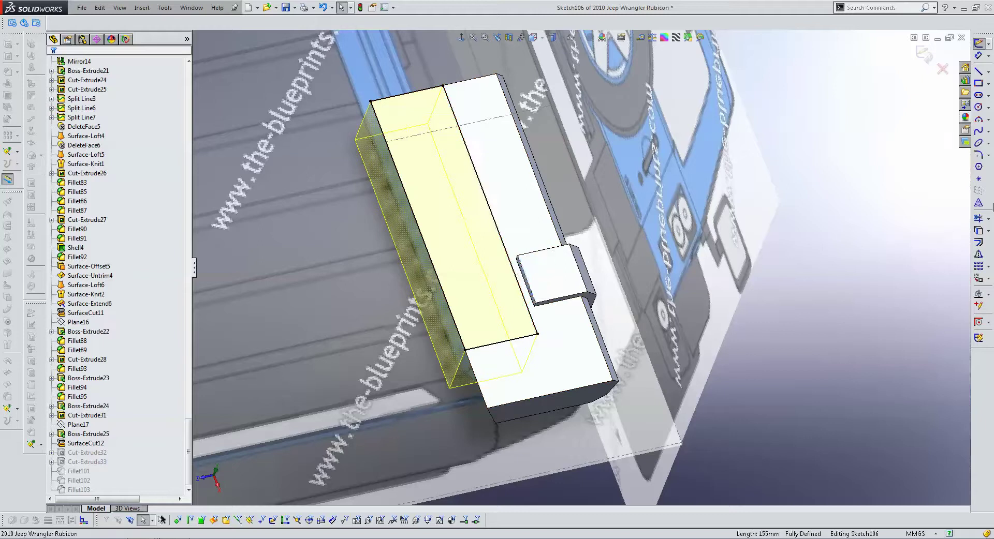
left_click(982, 219)
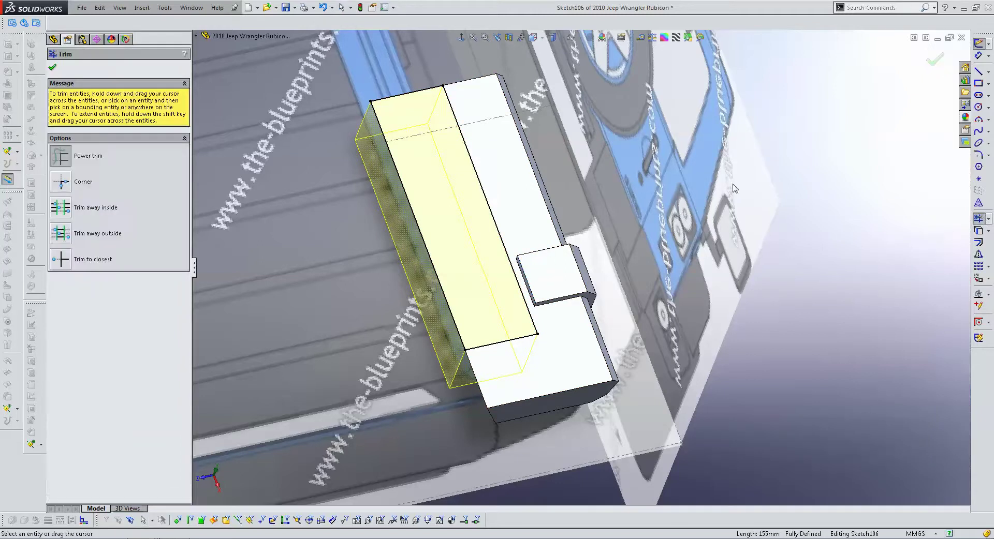
left_click(978, 231)
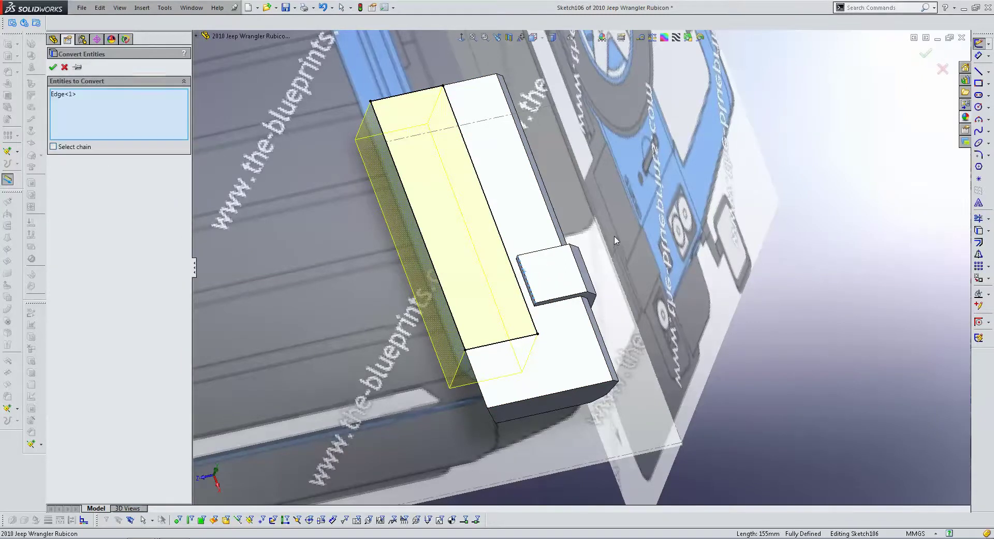
key("Return")
key("ctrl+8")
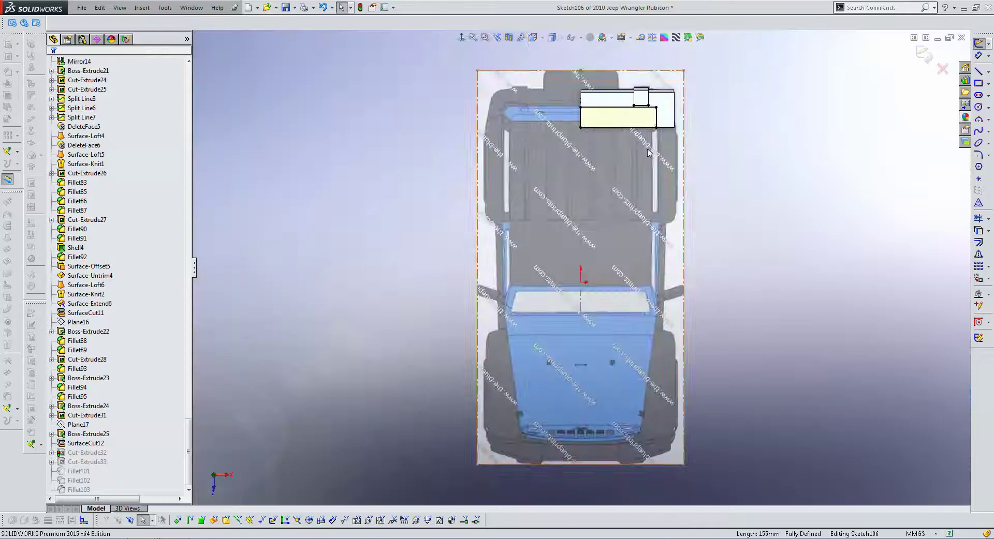
scroll(648, 152, "down", 4)
scroll(643, 118, "down", 3)
left_click_drag(711, 103, 795, 104)
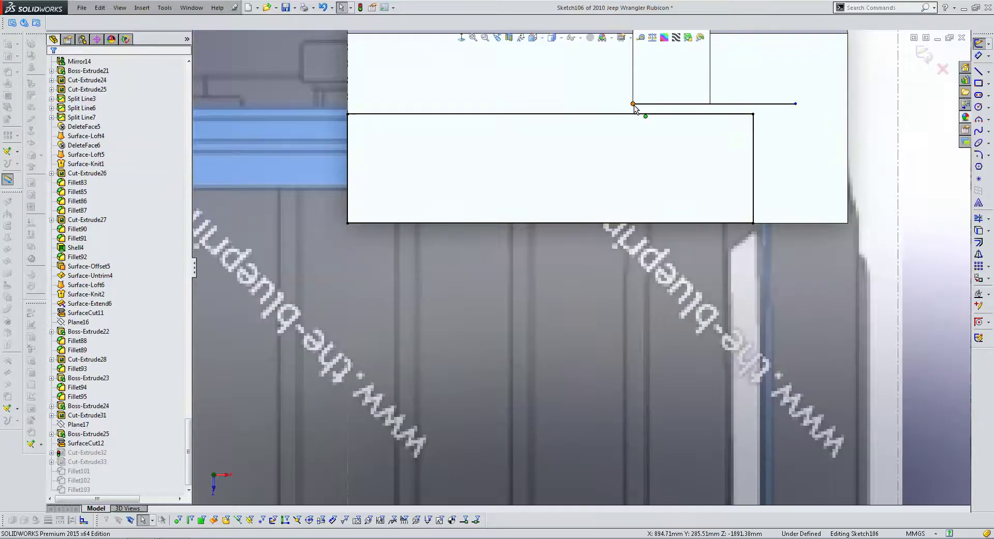
left_click_drag(633, 105, 432, 108)
- Delete the rectangle's top edge, snap its corners onto the converted line, and exit the sketch
left_click(378, 114)
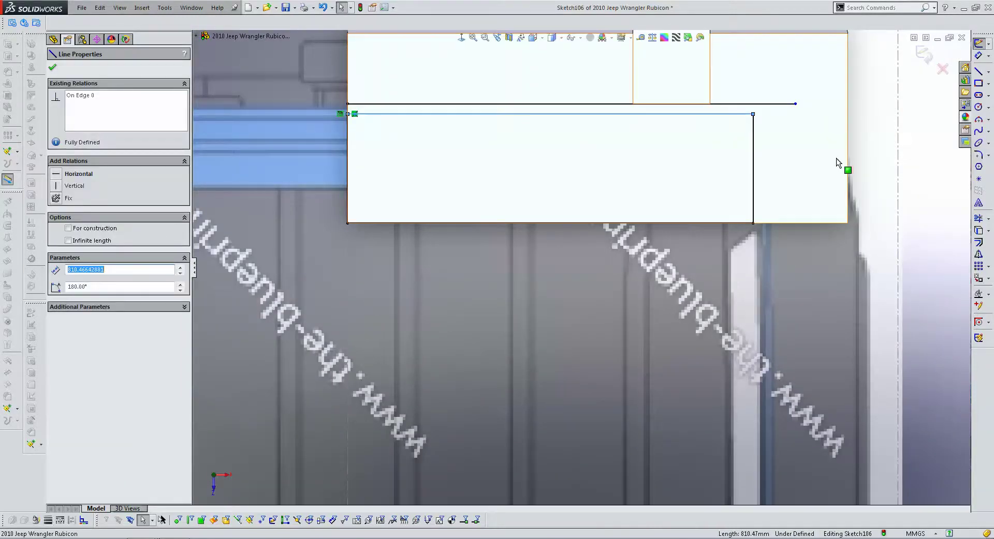
key("Delete")
left_click(754, 112)
mouse_move(755, 110)
left_mouse_down()
mouse_move(800, 109)
mouse_move(751, 108)
left_mouse_up()
key("Escape")
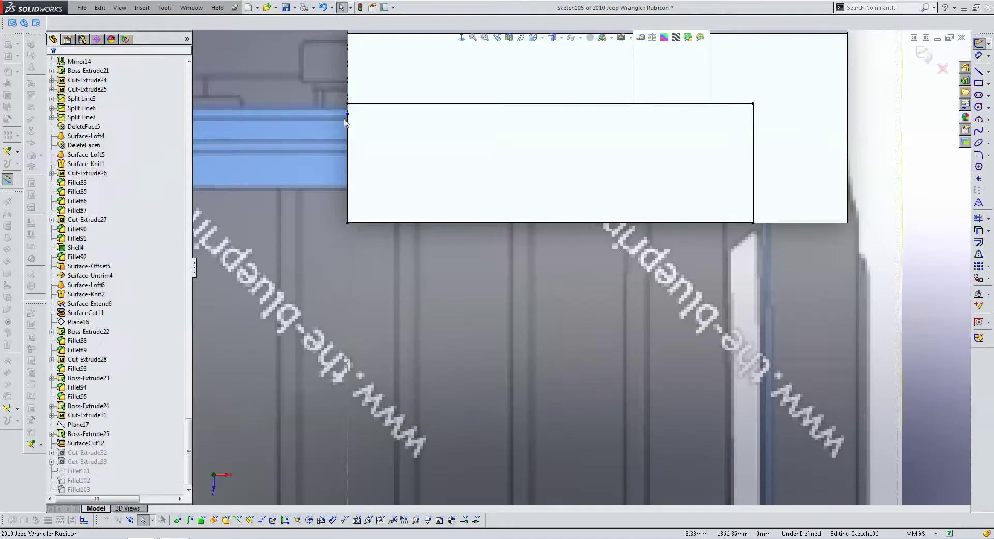
left_click_drag(347, 116, 343, 104)
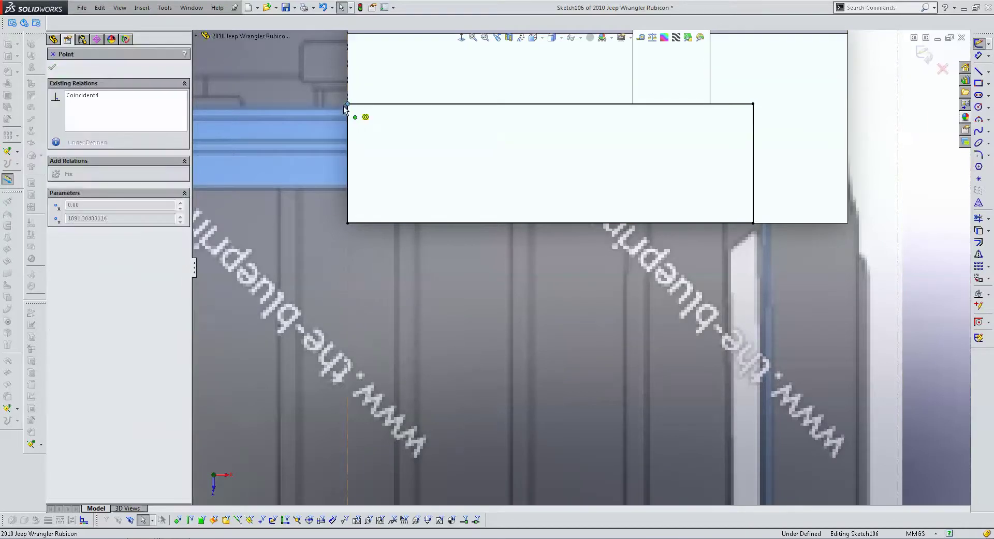
key("Escape")
left_click(922, 54)
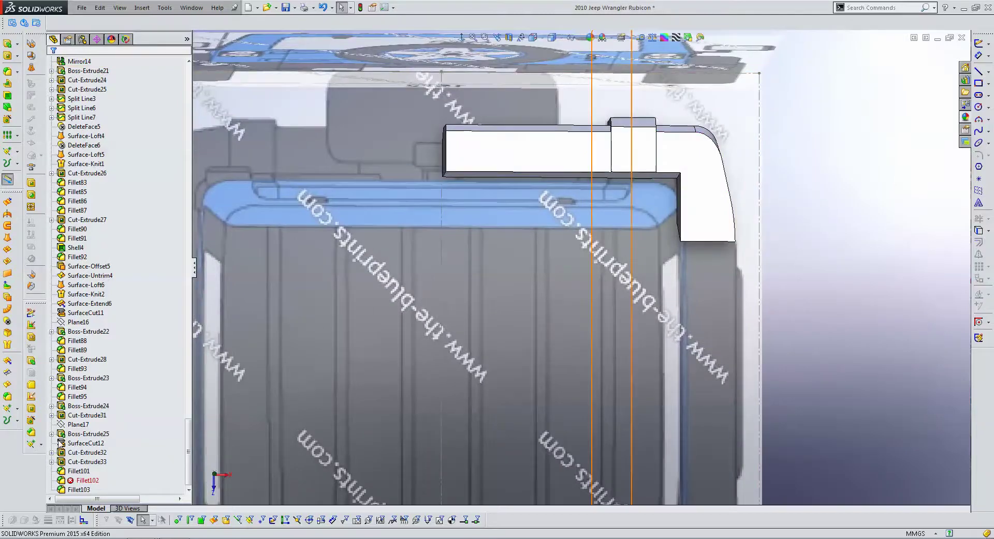
- Edit Fillet102, select the replacement inner corner edge, and set its radius to 60 mm
left_click(87, 480)
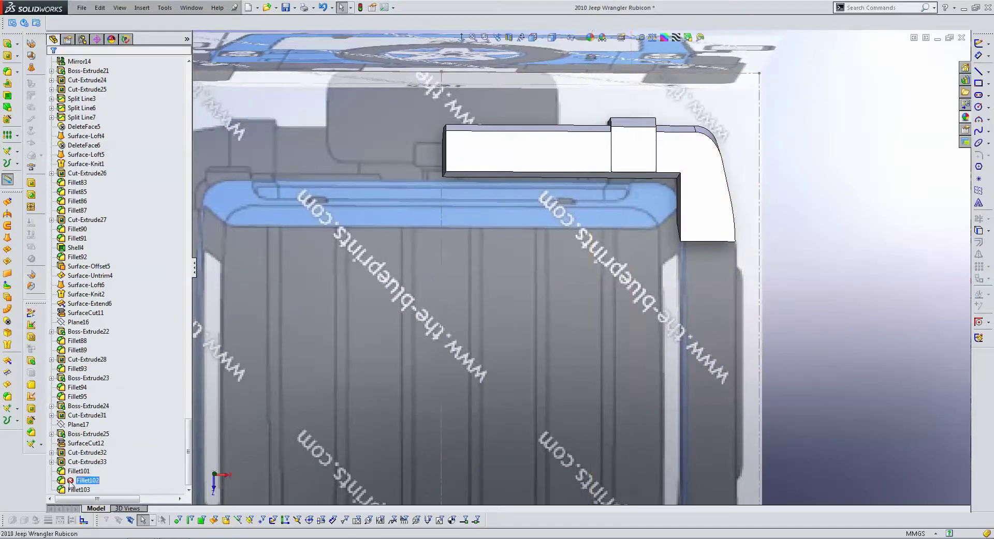
left_click(75, 461)
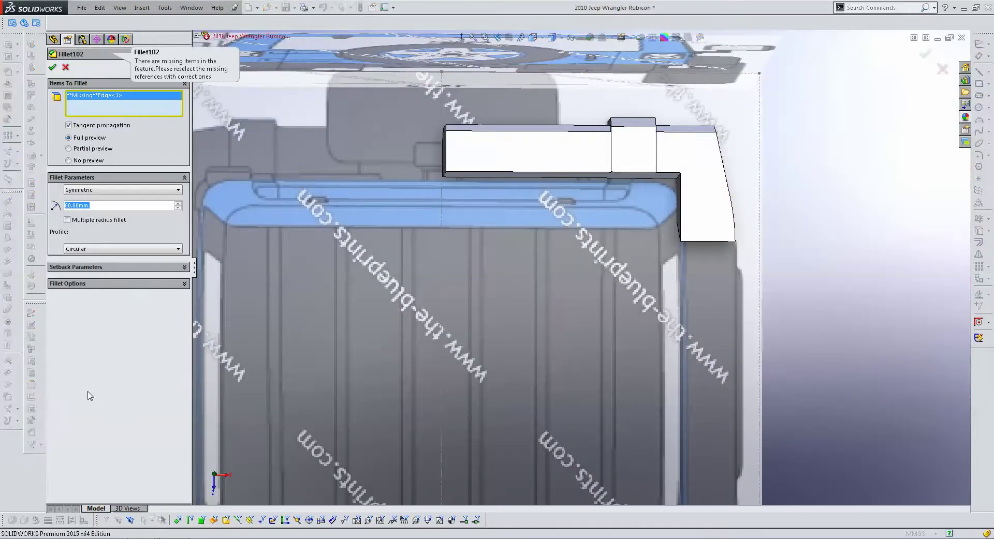
scroll(668, 209, "down", 5)
left_click(666, 208)
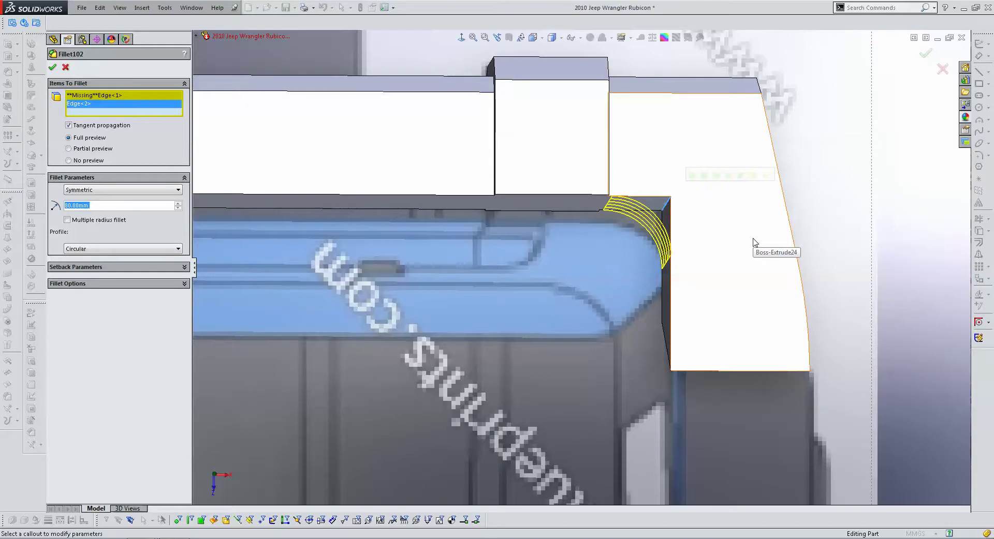
type("60")
key("Return")
key("Return")
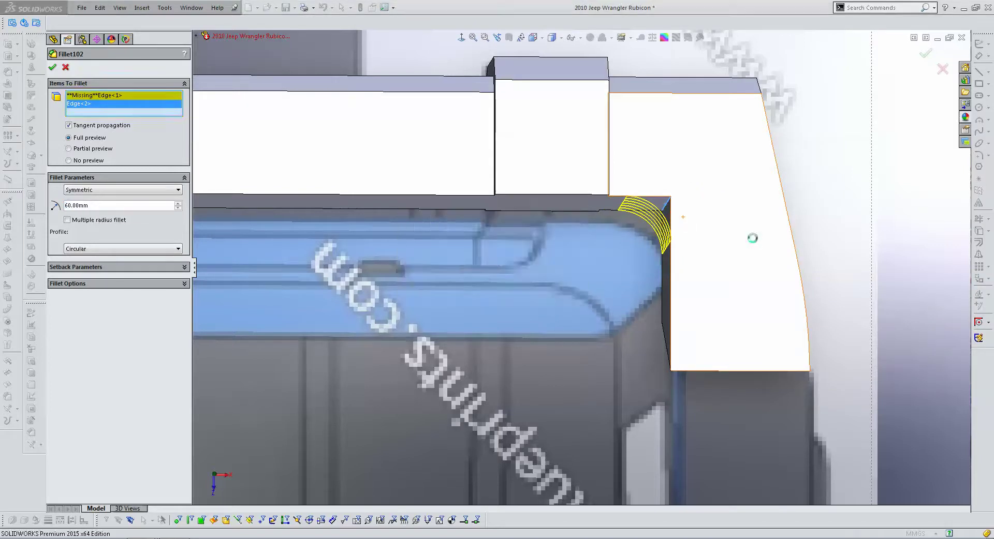
key("Return")
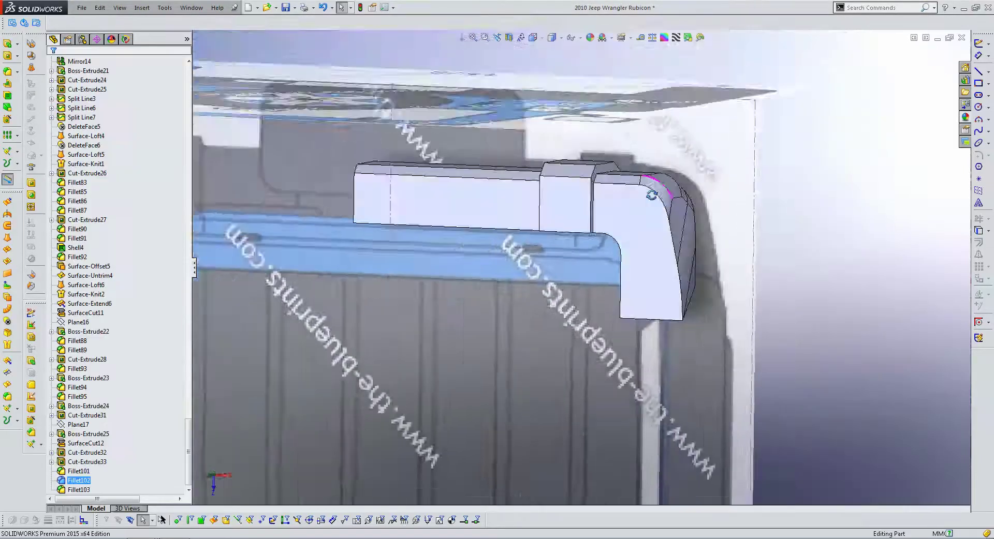
mouse_move(744, 141)
middle_mouse_down()
mouse_move(630, 226)
mouse_move(546, 144)
mouse_move(612, 197)
mouse_move(585, 191)
mouse_move(625, 168)
middle_mouse_up()
scroll(625, 168, "down", 3)
scroll(603, 193, "down", 2)
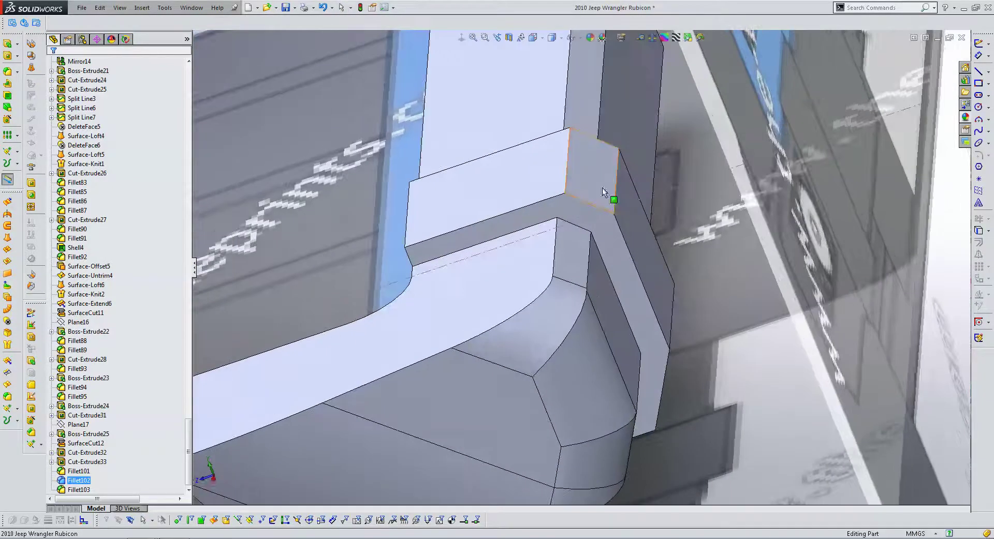
- Set up a 5 mm, 45° chamfer on three edges of the step block
left_click(7, 73)
key("Escape")
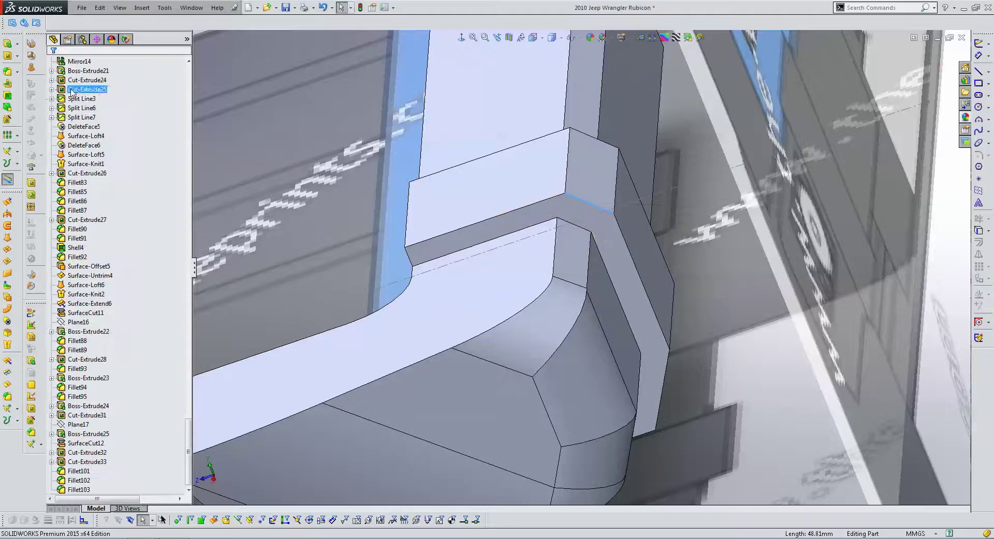
left_click(17, 72)
left_click(47, 85)
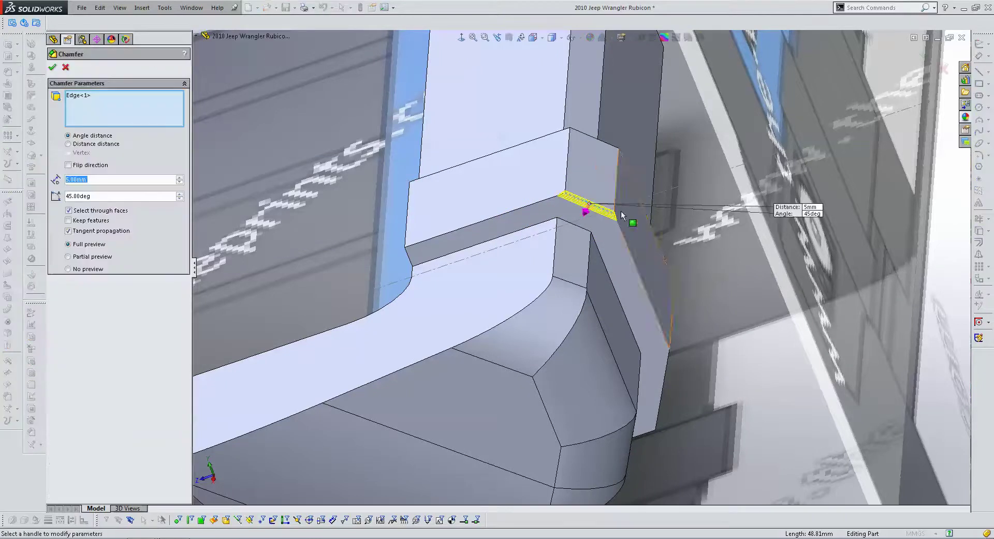
left_click(620, 228)
middle_click_drag(620, 227, 647, 343)
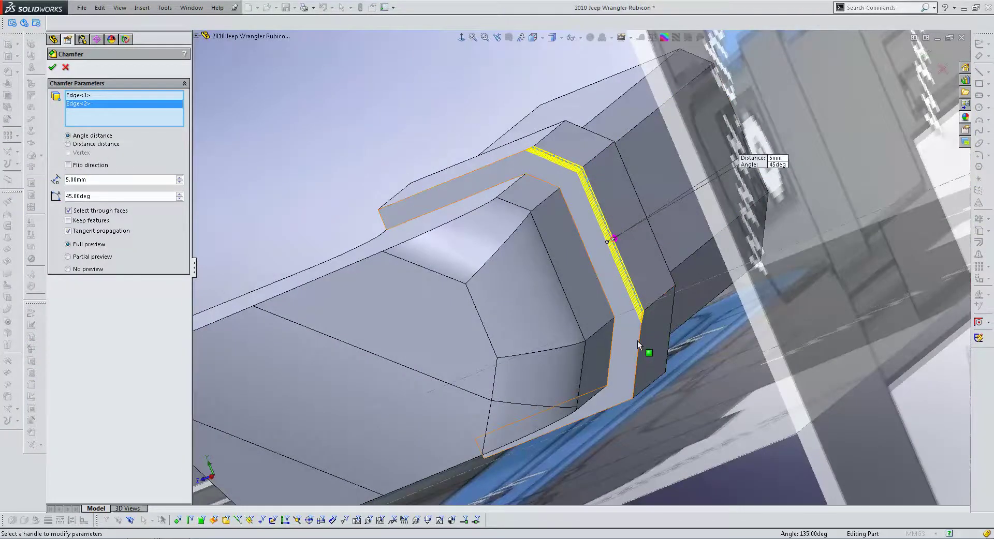
left_click(637, 341)
middle_click_drag(674, 300, 656, 274)
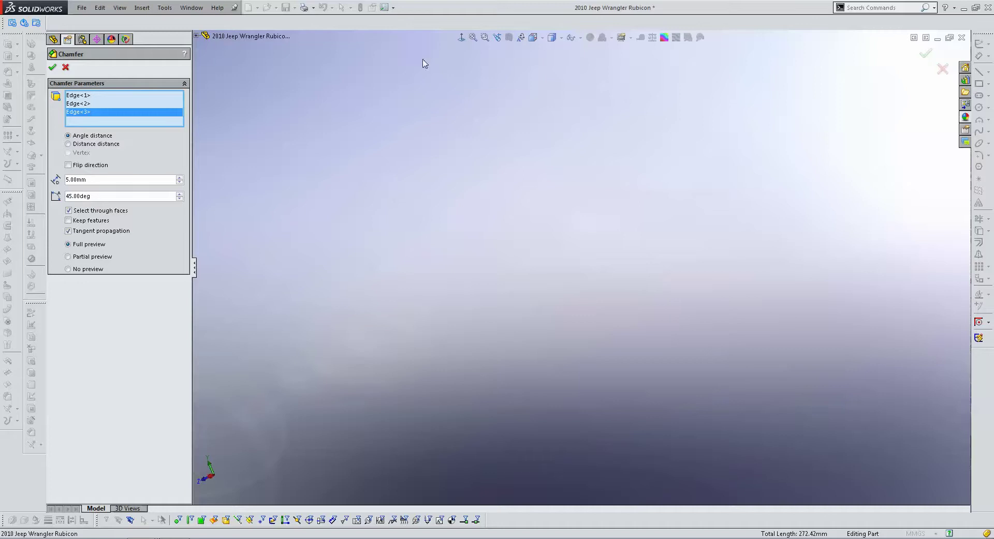
- Inspect the chamfer preview from several angles, then cancel it without changing the part
left_click(472, 37)
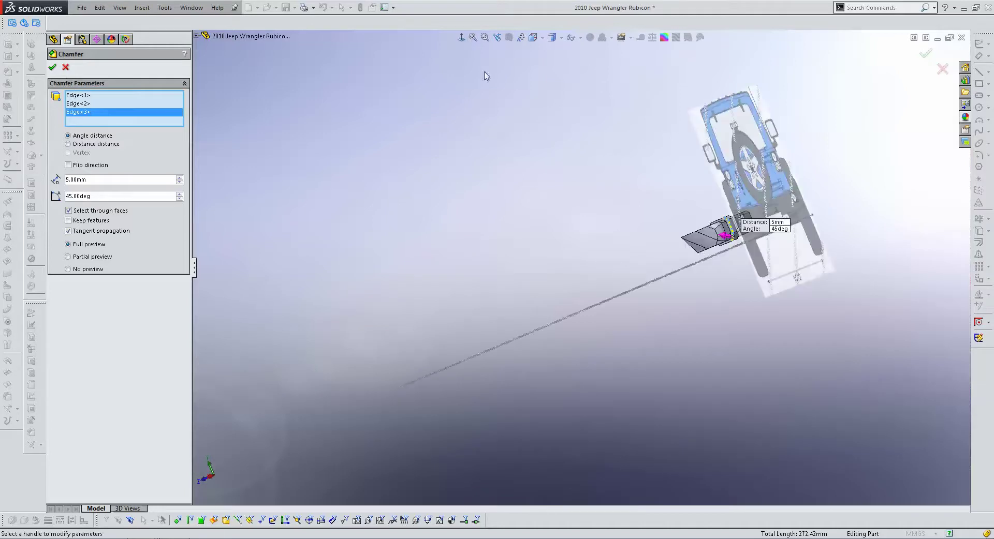
middle_click_drag(703, 249, 696, 243)
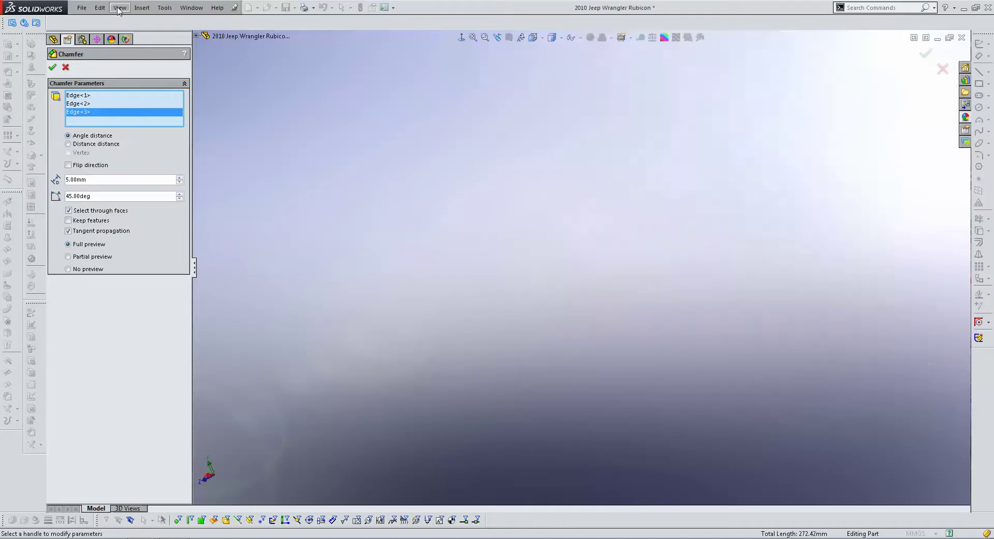
left_click(118, 7)
left_click(275, 113)
left_click(474, 39)
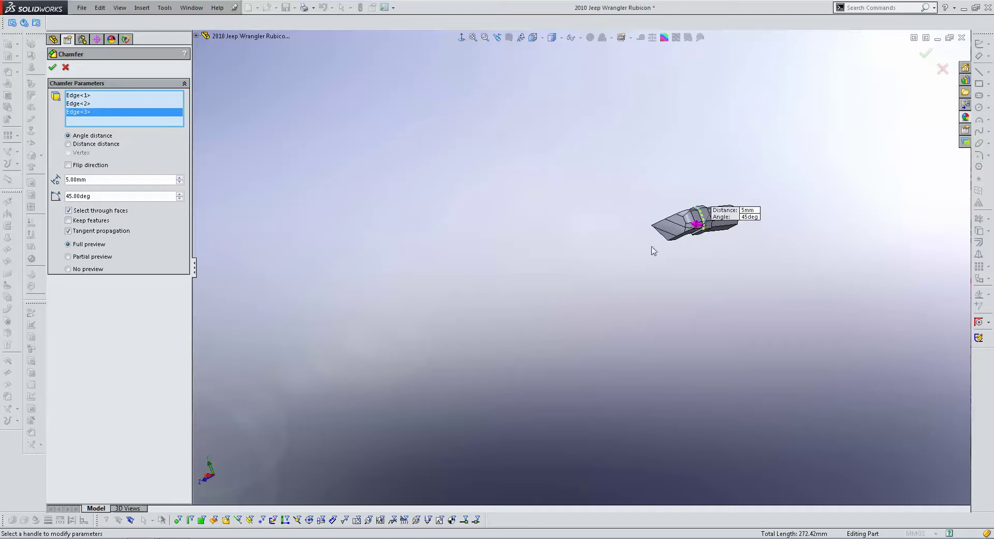
scroll(535, 227, "down", 5)
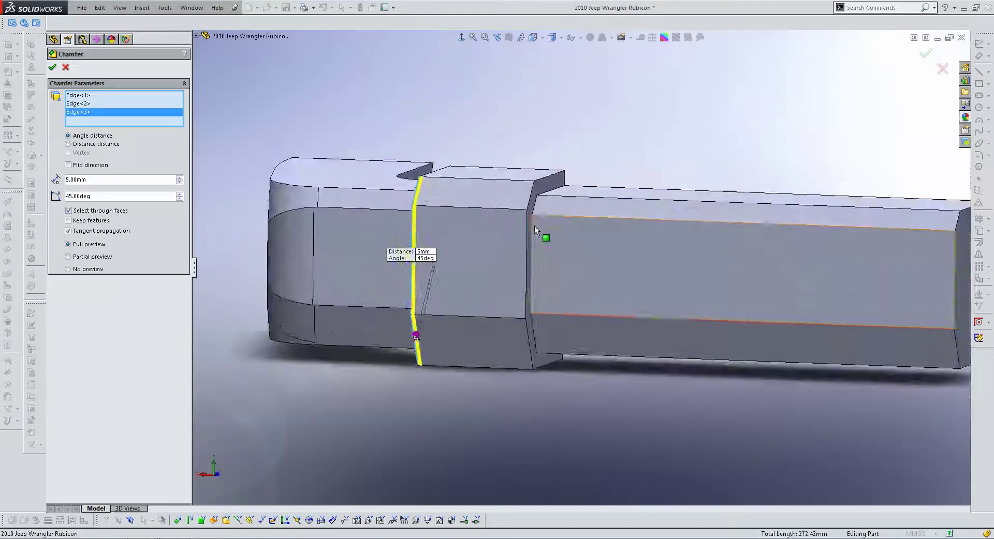
mouse_move(557, 227)
middle_mouse_down()
mouse_move(481, 234)
mouse_move(461, 221)
middle_mouse_up()
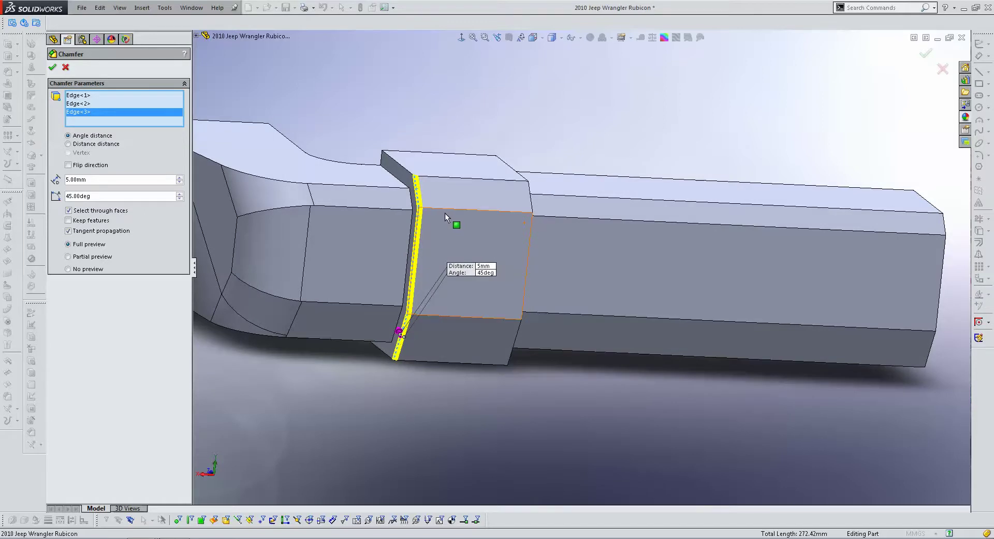
key("Return")
scroll(452, 250, "up", 5)
mouse_move(451, 249)
middle_mouse_down()
mouse_move(584, 254)
mouse_move(430, 260)
mouse_move(435, 373)
mouse_move(451, 329)
mouse_move(411, 186)
middle_mouse_up()
scroll(443, 250, "down", 3)
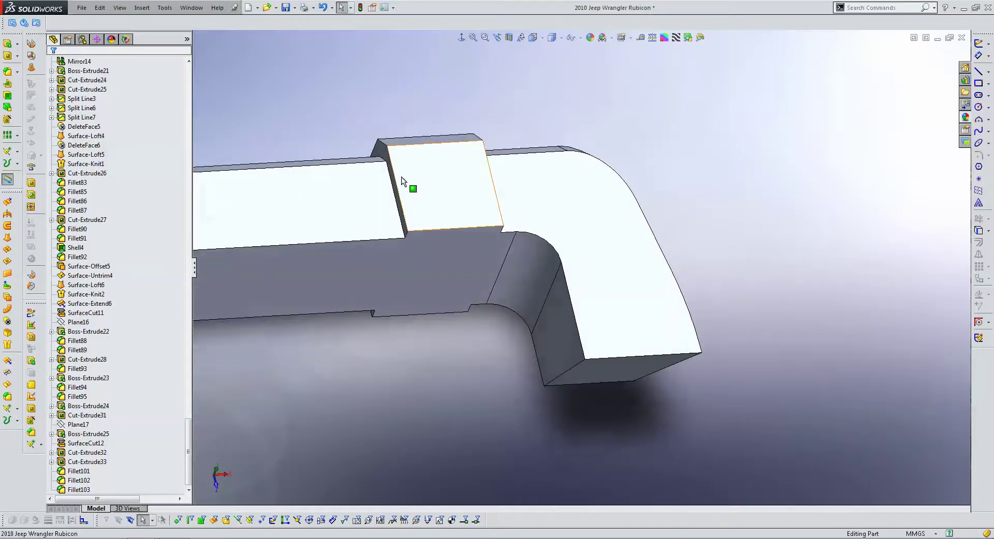
- Sketch a diagonal line across the notch corner on the Boss-Extrude25 face, viewed normal to it
double_click(382, 152)
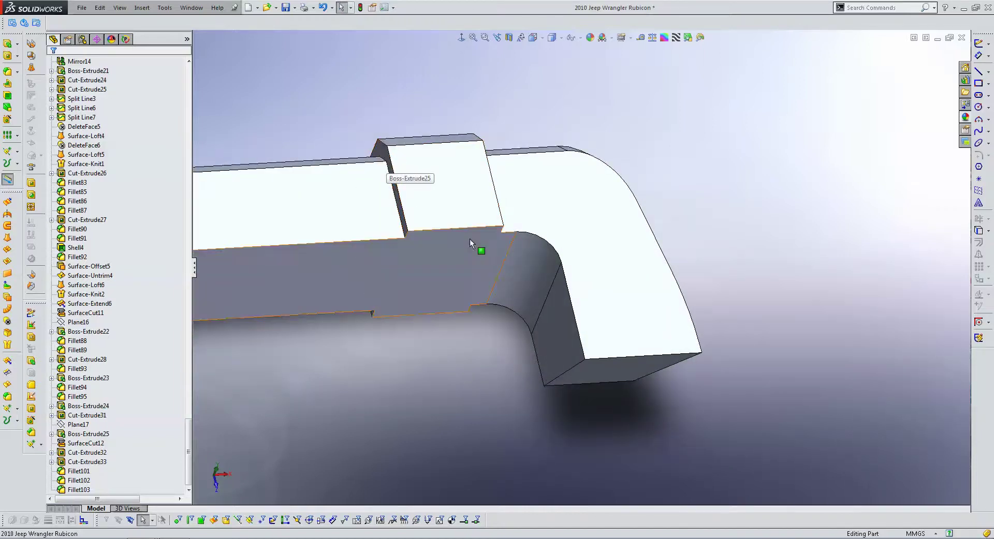
left_click(459, 39)
scroll(744, 302, "down", 10)
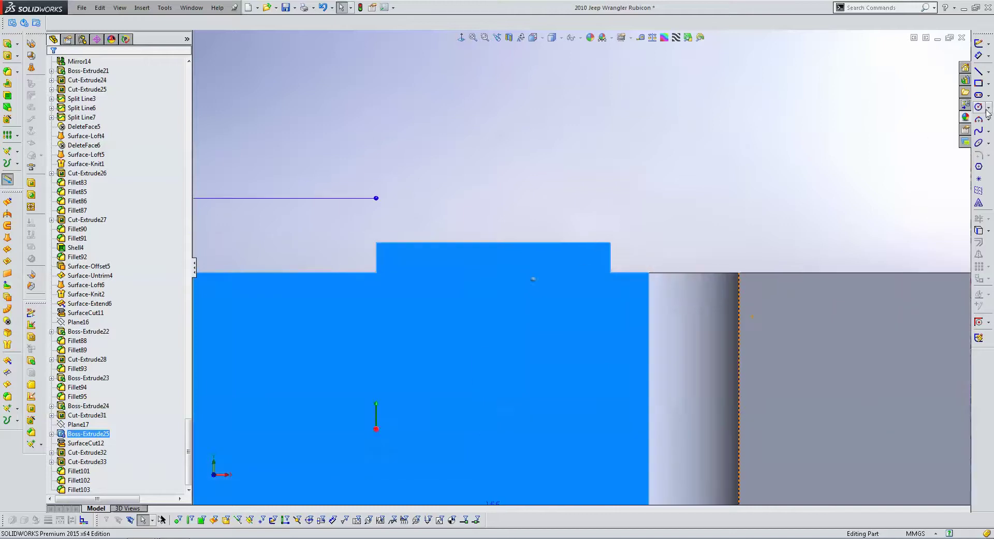
left_click(978, 71)
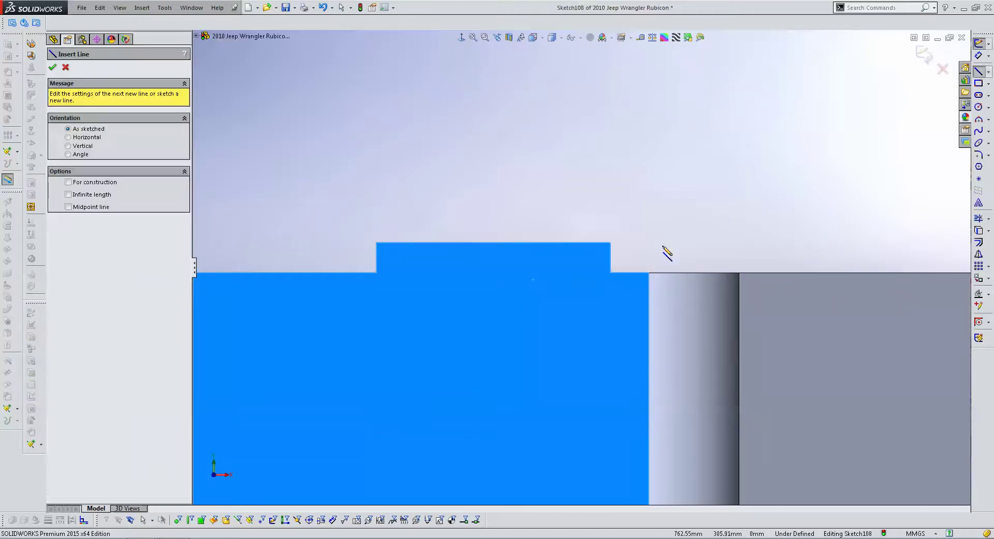
left_click(610, 273)
left_click(578, 242)
key("Escape")
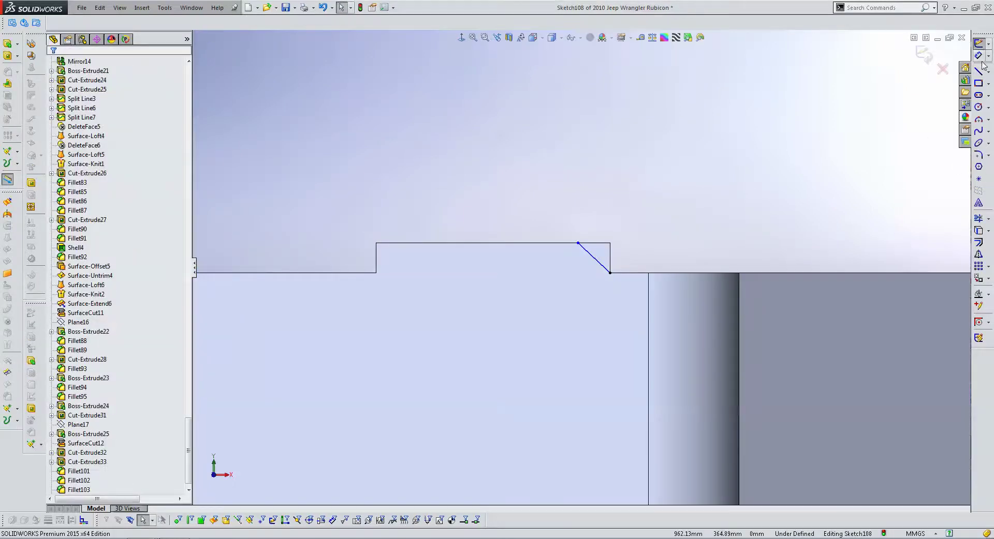
- Dimension the diagonal's angle to 45° and close Sketch108
left_click(590, 260)
left_click(609, 256)
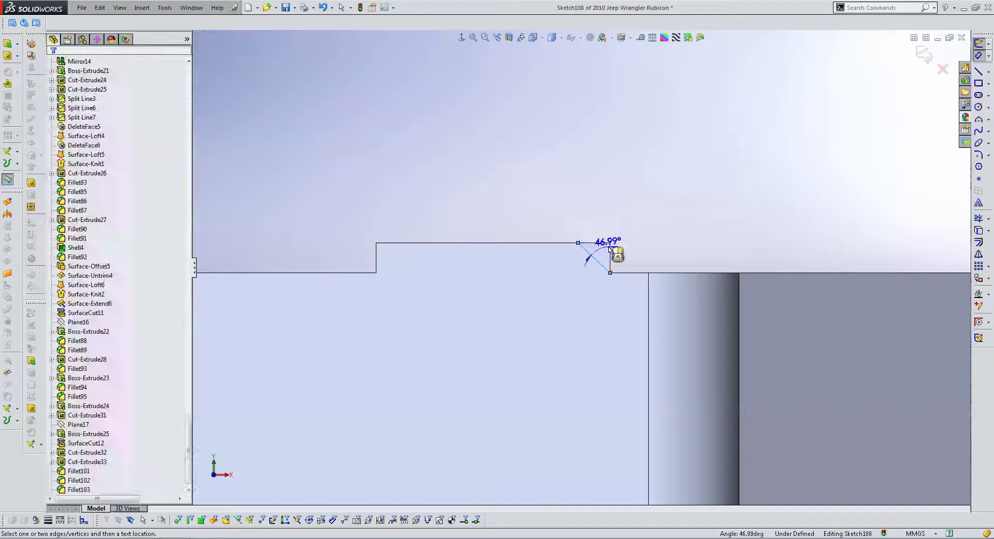
left_click(592, 223)
type("45")
key("Return")
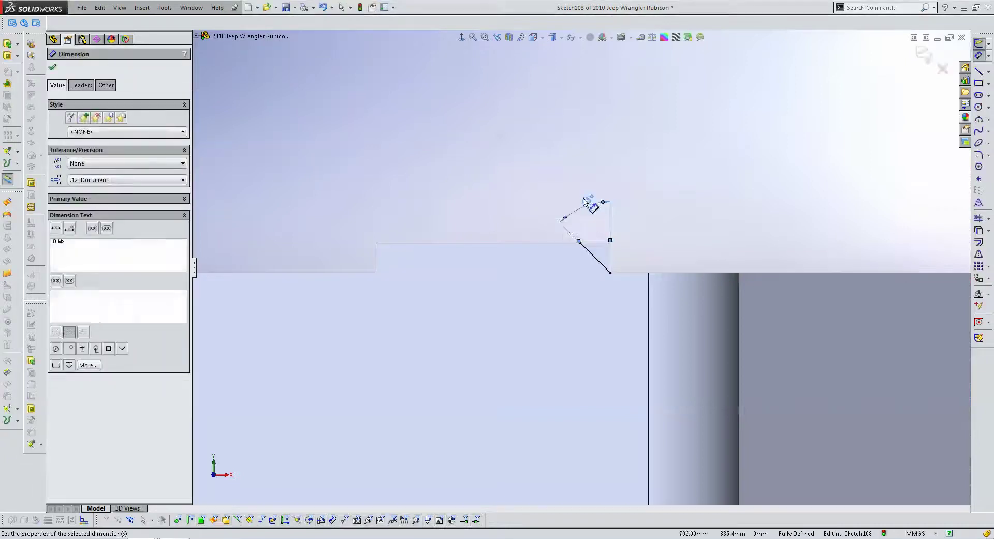
key("Escape")
key("ctrl+b")
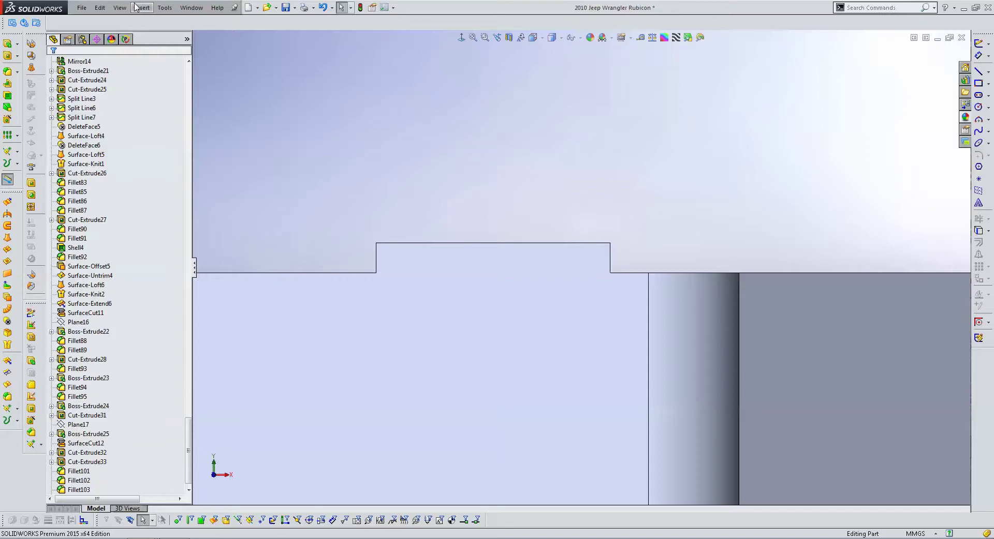
- Make sketches visible in the model view
scroll(73, 190, "up", 15)
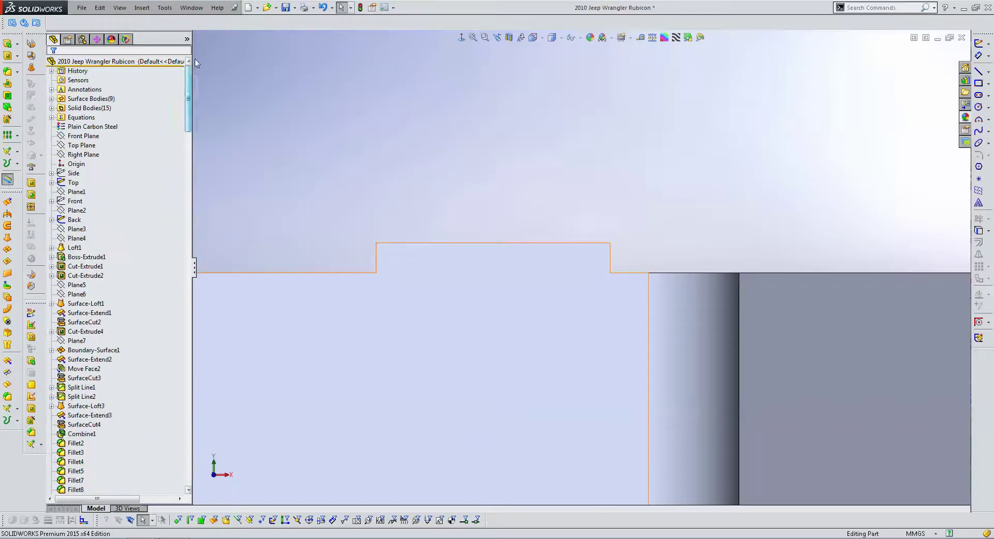
left_click(78, 192)
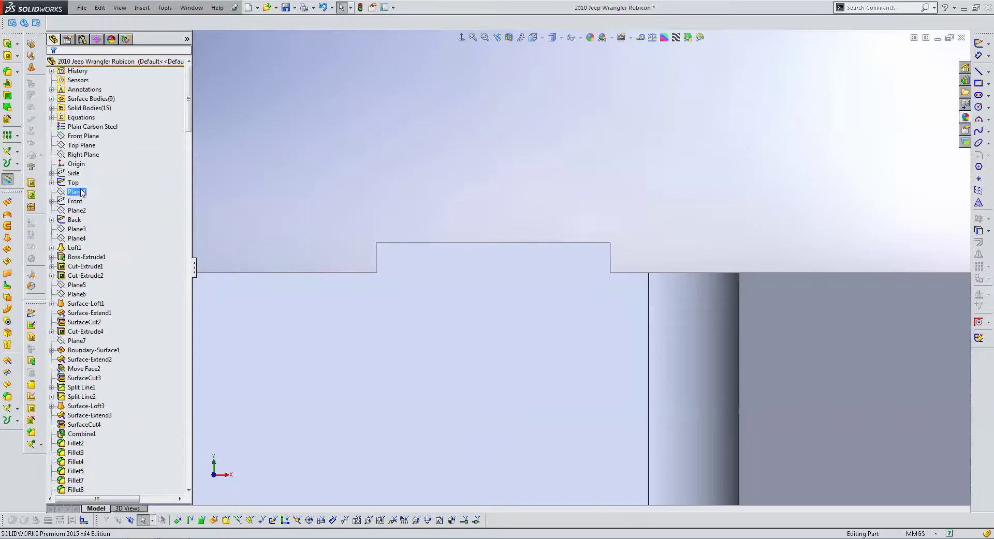
left_click(394, 154)
left_click(120, 7)
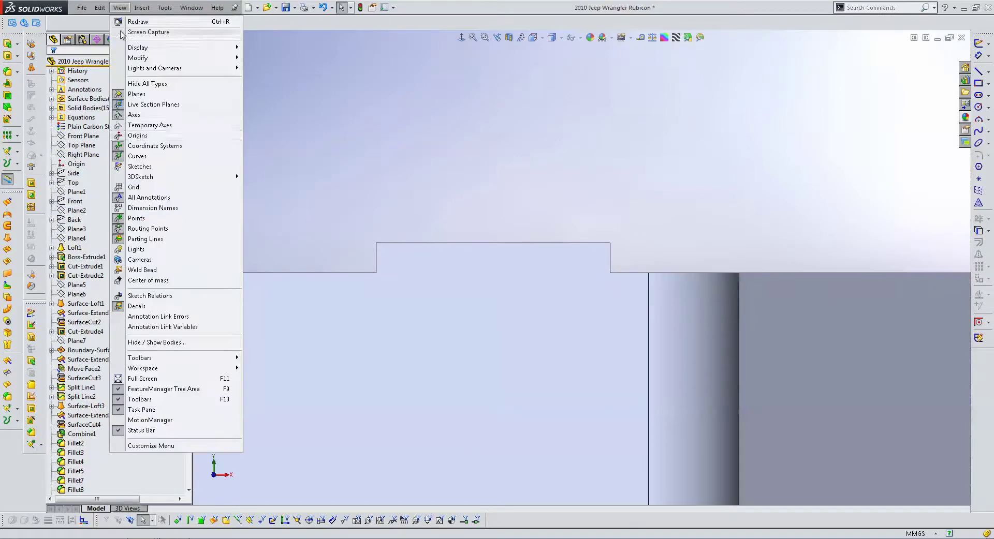
left_click(150, 165)
- In Sketch108, close the 45° triangle with a vertical line from the diagonal's upper end to the notch corner
left_click(598, 257)
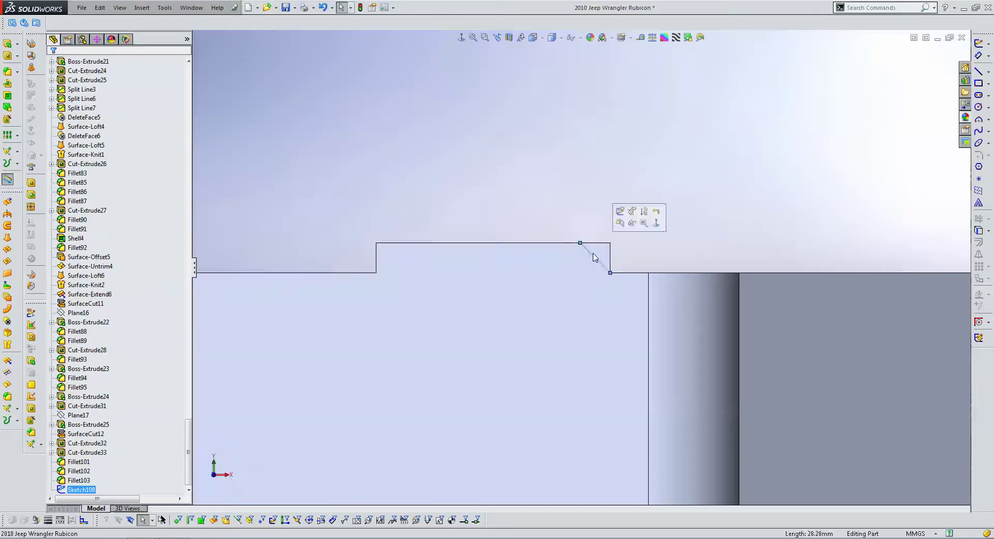
left_click(979, 72)
left_click(610, 242)
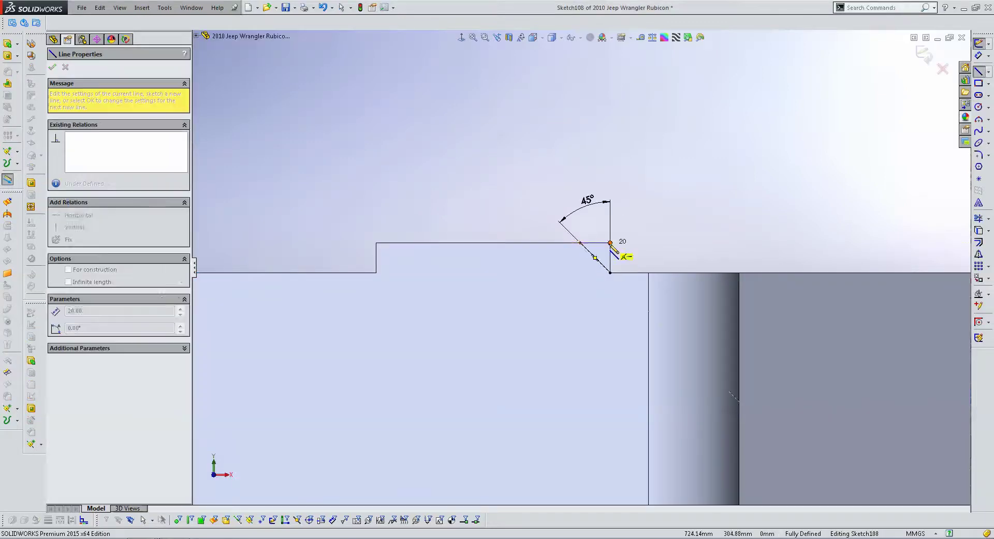
left_click(610, 273)
scroll(639, 275, "down", 5)
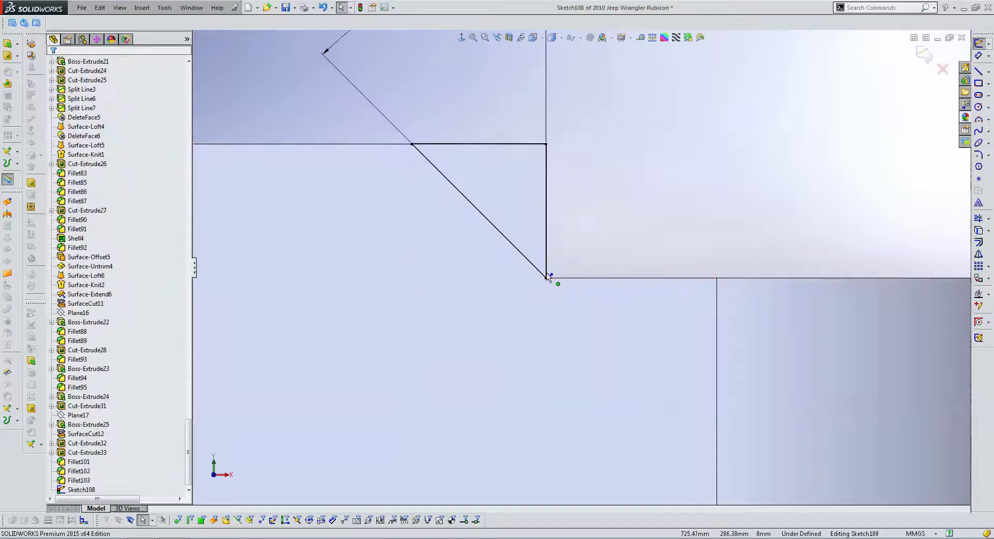
key("Escape")
scroll(608, 282, "up", 6)
middle_click_drag(609, 280, 601, 277)
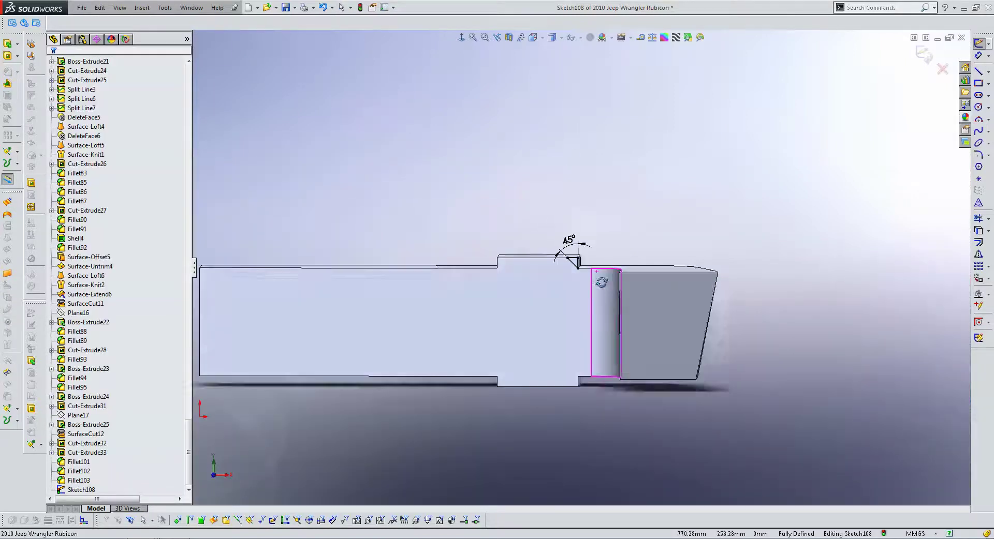
key("Escape")
scroll(629, 260, "down", 5)
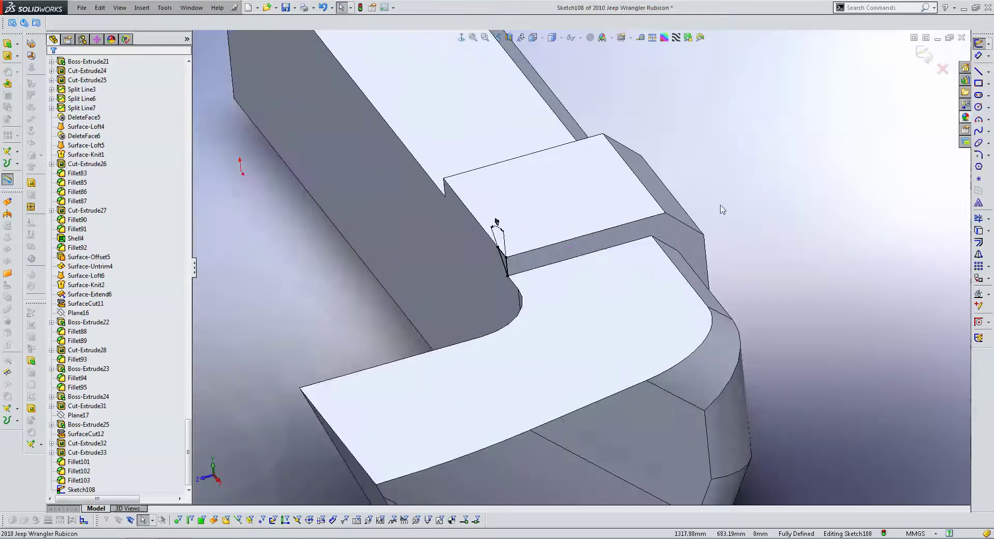
left_click(935, 62)
mouse_move(783, 199)
middle_mouse_down()
mouse_move(745, 214)
mouse_move(542, 219)
middle_mouse_up()
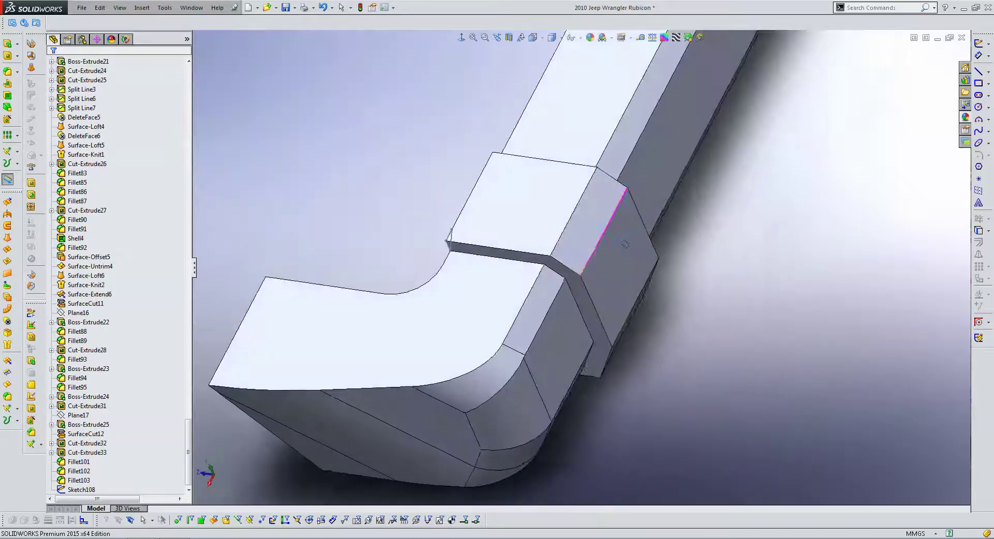
left_click(540, 218)
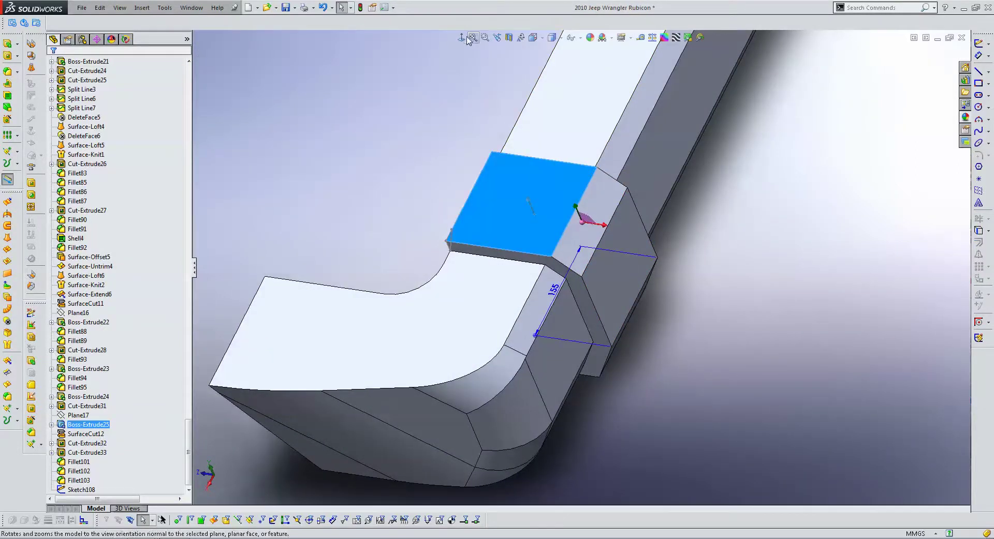
- Viewing the step block's top face straight on, sketch a vertical line up from its edge
key("ctrl+8")
scroll(651, 124, "down", 5)
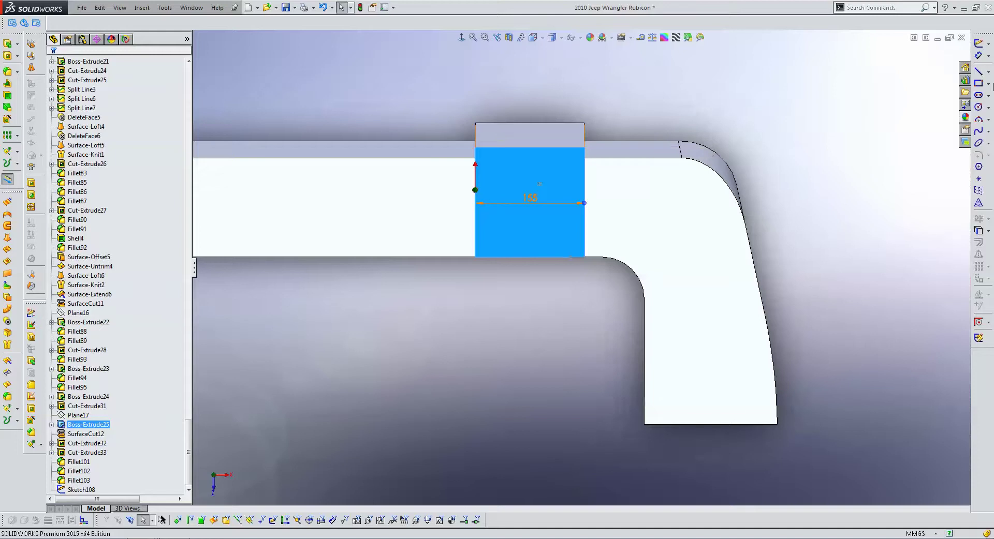
left_click(976, 72)
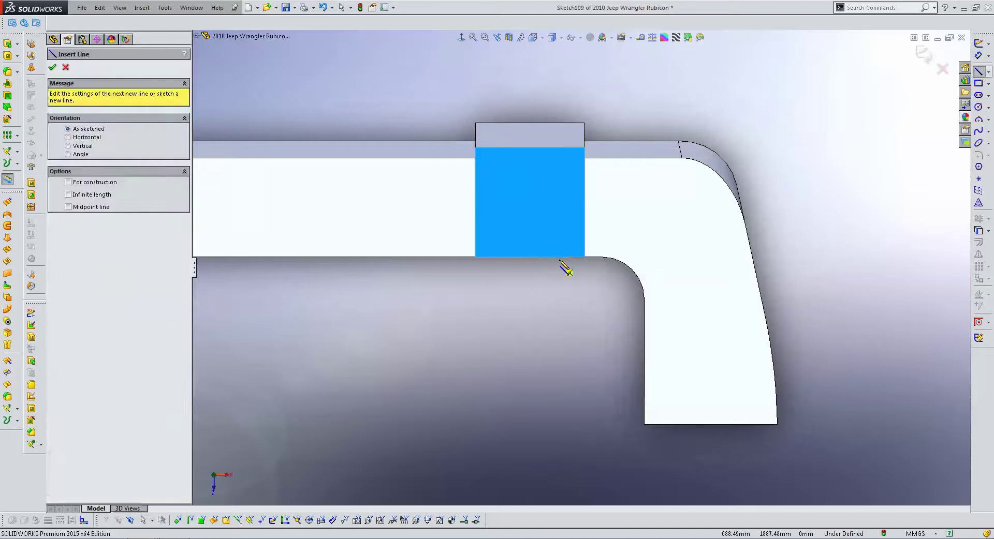
left_click(576, 117)
key("Escape")
- Relate the line's endpoints to existing geometry until Sketch109 is fully defined
left_click(571, 261)
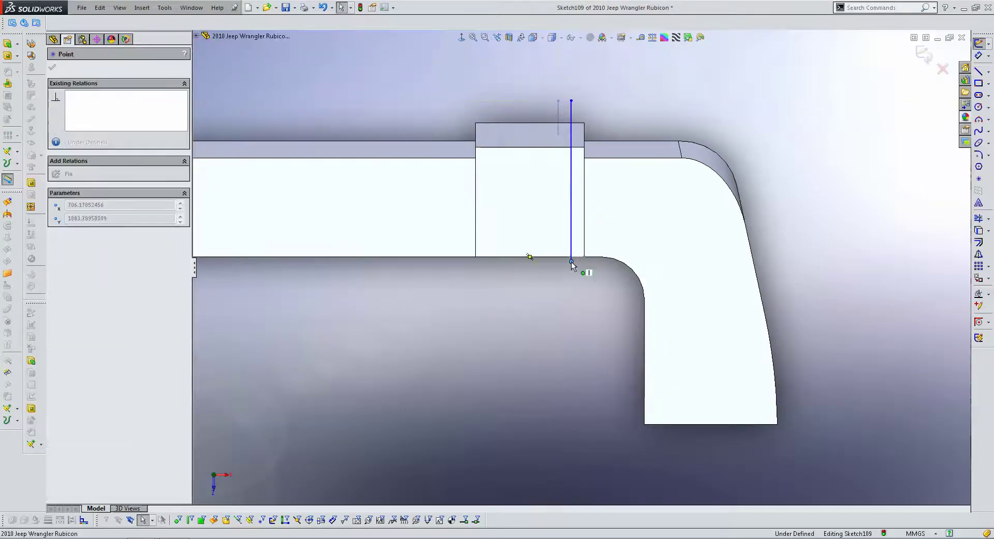
key("Escape")
scroll(564, 253, "down", 3)
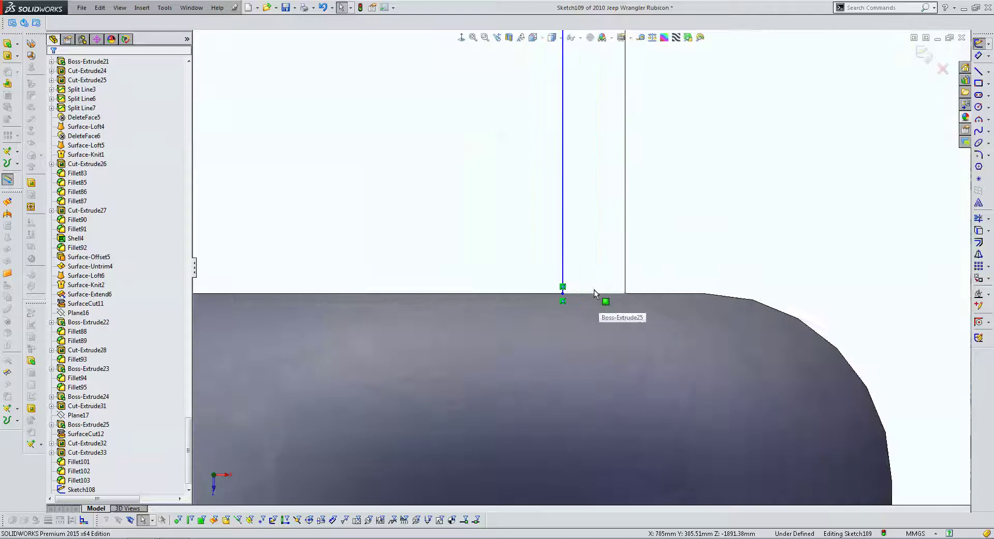
scroll(562, 291, "down", 2)
left_click(564, 294)
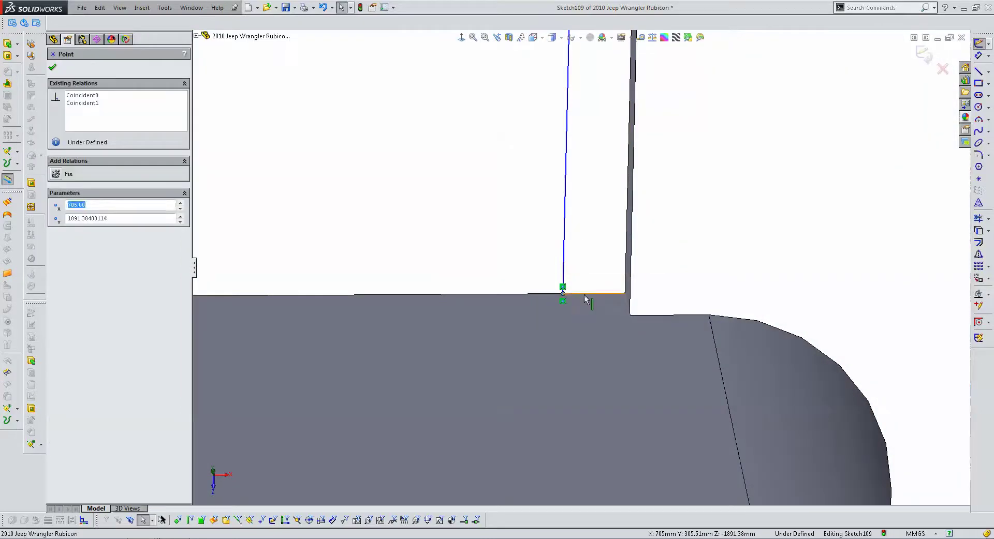
left_click(574, 298, "ctrl")
key("Escape")
scroll(580, 267, "up", 3)
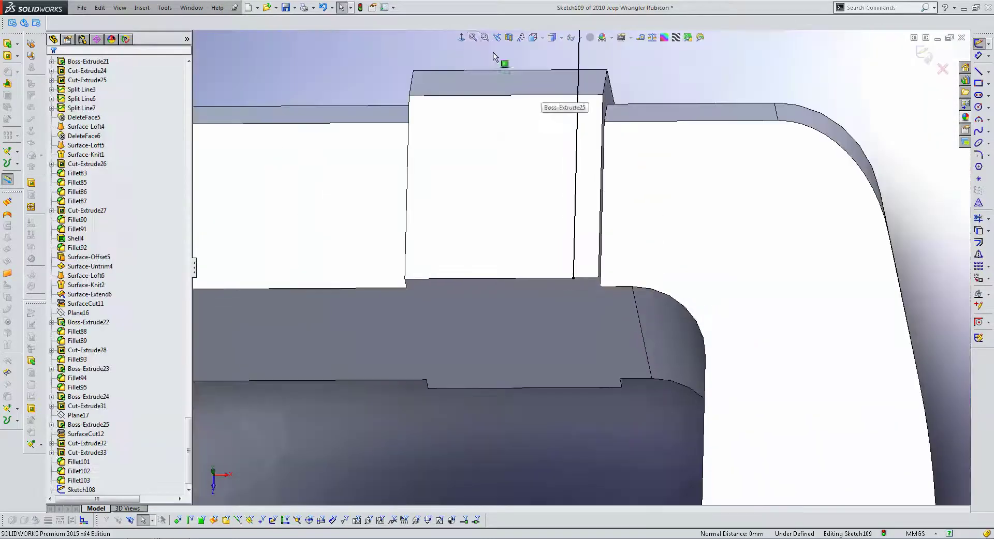
left_click(461, 37)
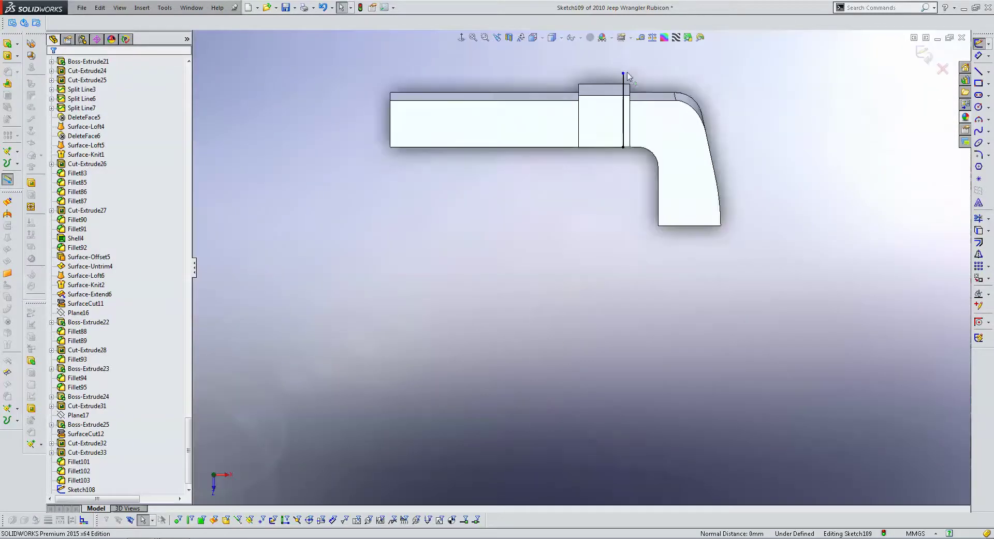
left_click(623, 84)
key("Escape")
scroll(642, 88, "down", 3)
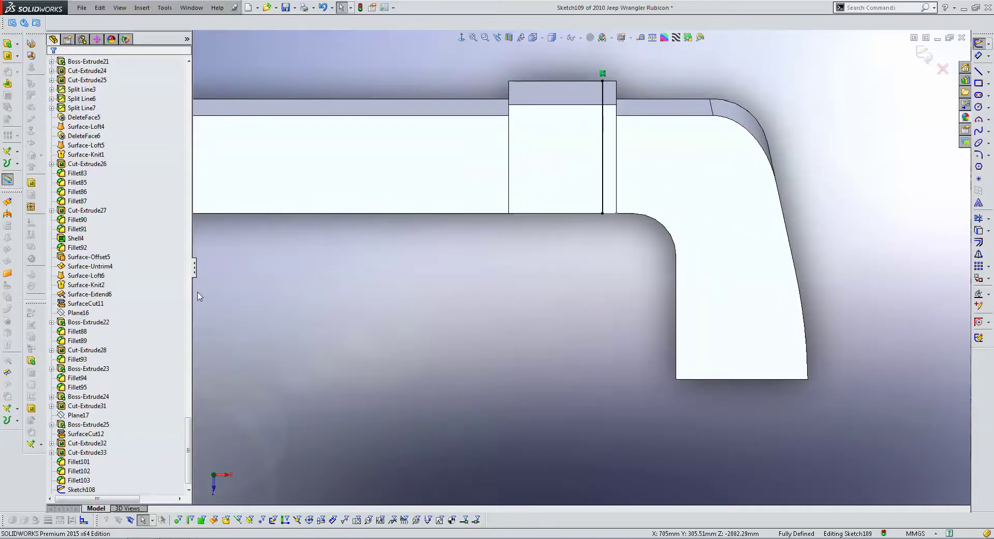
left_click(15, 420)
- Split the step block's front, top and two further faces along the Sketch109 line
left_click(539, 129)
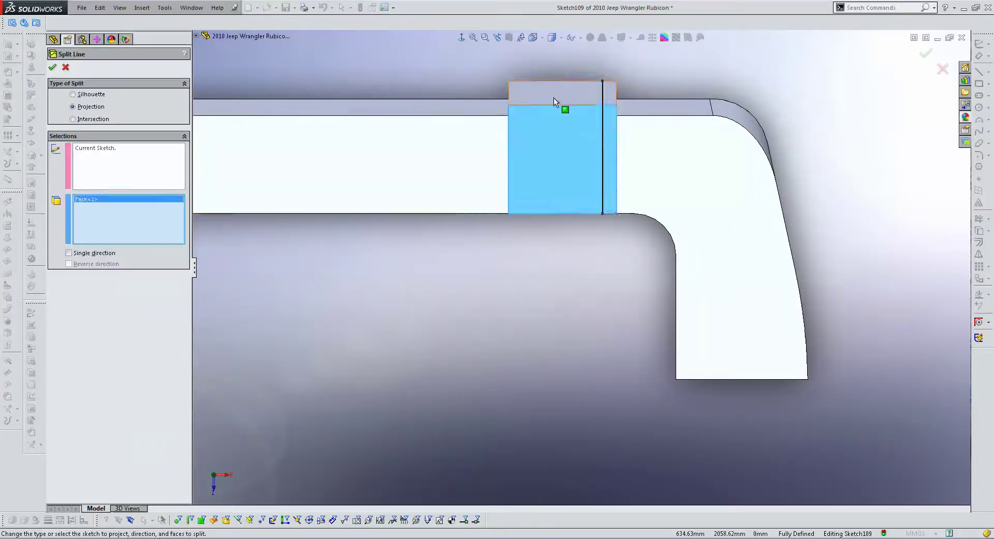
left_click(554, 98)
mouse_move(574, 116)
middle_mouse_down()
mouse_move(567, 58)
mouse_move(554, 142)
mouse_move(525, 129)
middle_mouse_up()
left_click(567, 57)
left_click(525, 130)
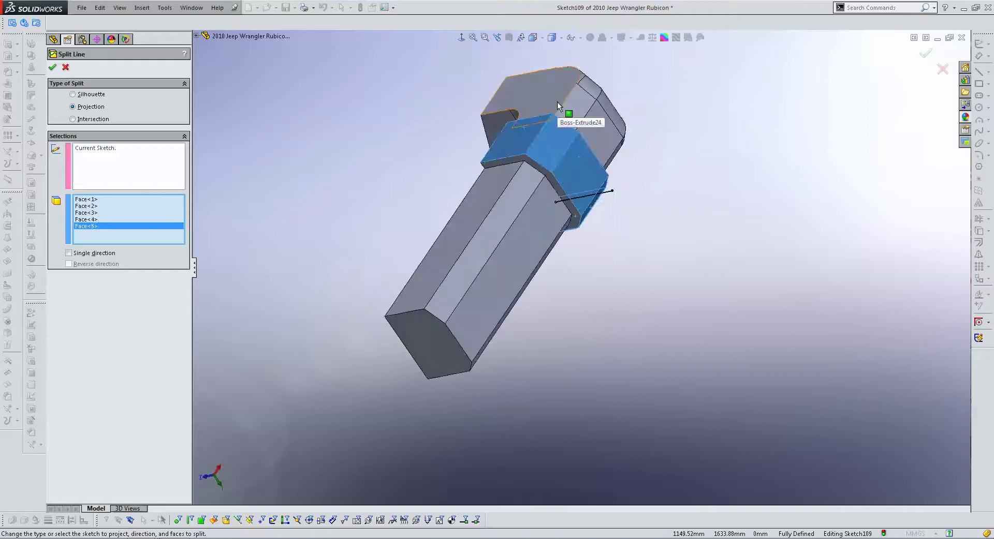
key("Return")
- Orbit and zoom around the part to inspect the split collar
scroll(570, 160, "down", 2)
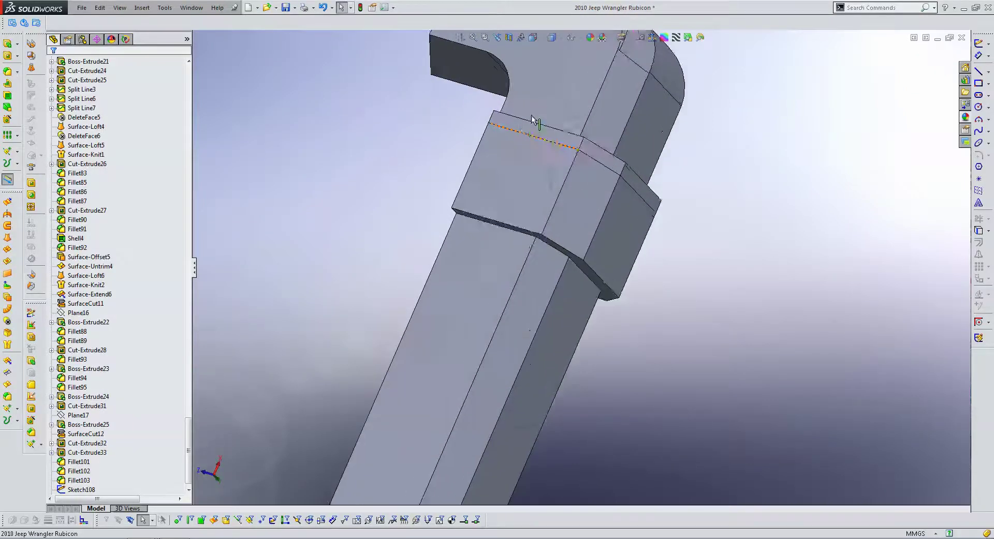
scroll(535, 122, "down", 2)
scroll(589, 255, "down", 2)
mouse_move(561, 237)
middle_mouse_down()
mouse_move(579, 286)
mouse_move(587, 195)
middle_mouse_up()
scroll(580, 287, "up", 3)
scroll(483, 126, "down", 3)
scroll(444, 160, "down", 2)
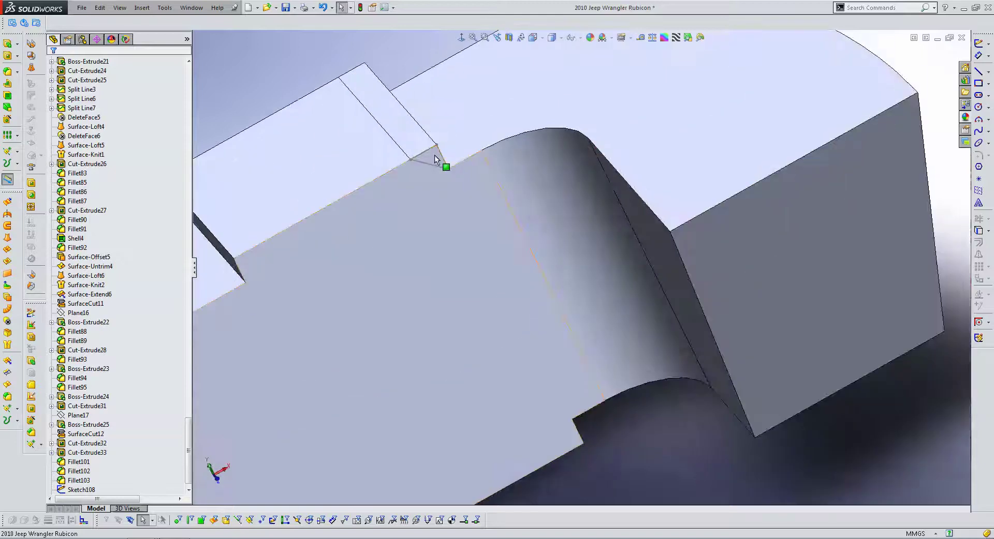
scroll(508, 122, "up", 2)
mouse_move(508, 122)
middle_mouse_down()
mouse_move(501, 162)
mouse_move(466, 78)
middle_mouse_up()
- Look normal to the side face and edit the side outline sketch Sketch108
left_click(461, 38)
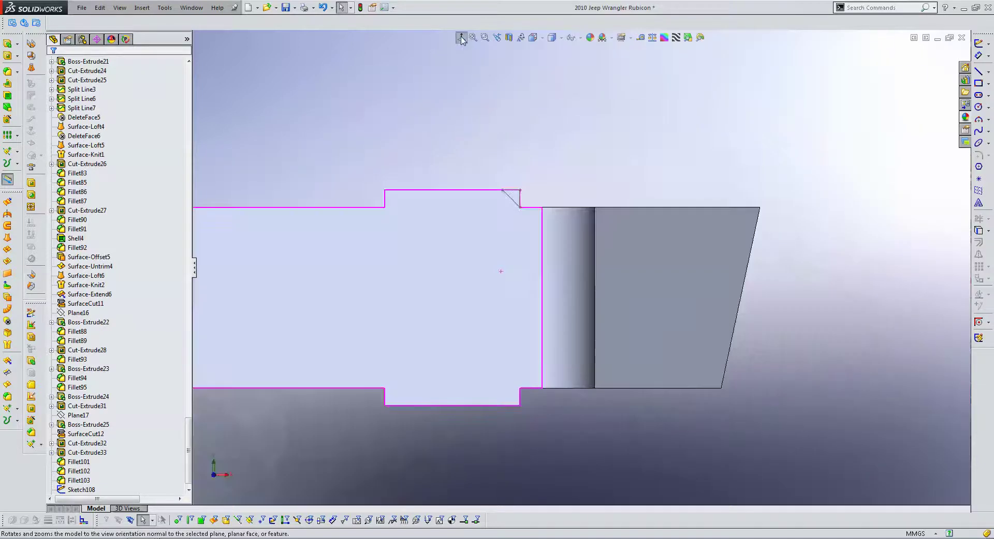
left_click(537, 200)
scroll(536, 201, "down", 3)
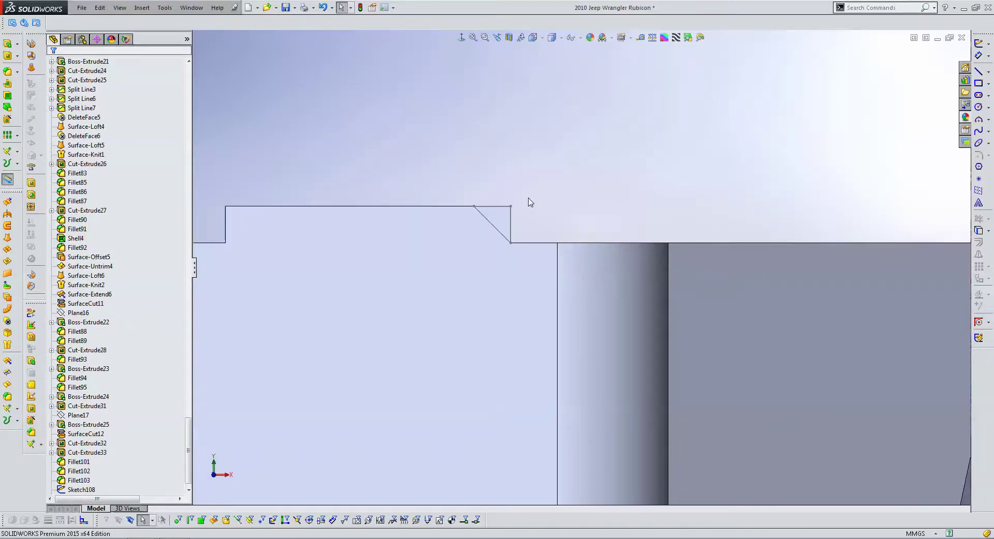
scroll(529, 195, "up", 3)
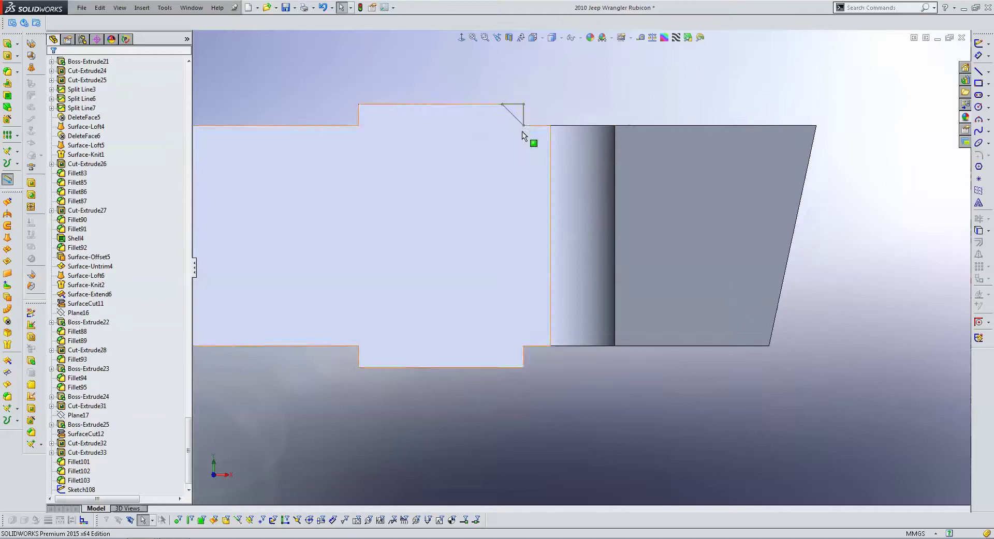
left_click(516, 121)
left_click(544, 76)
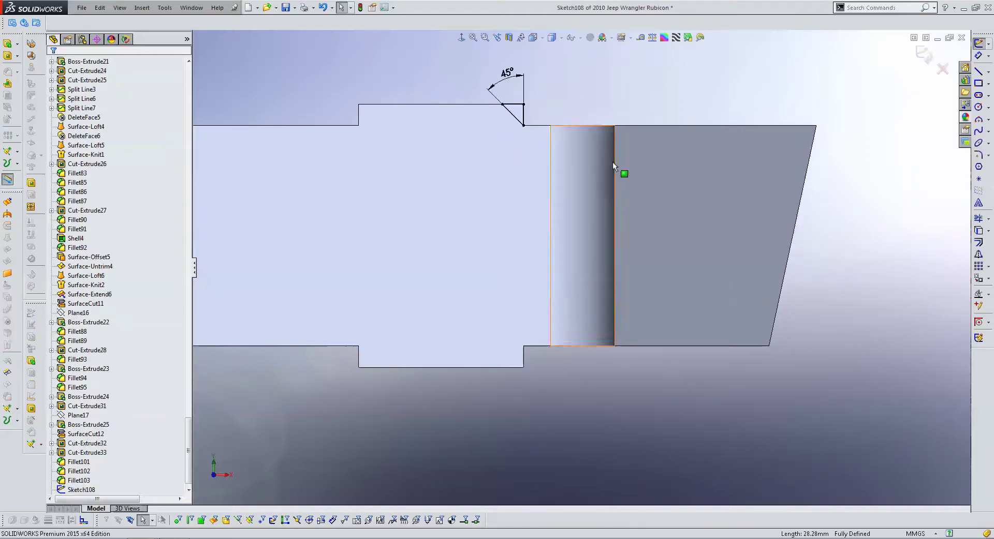
- Draw a small triangle at the collar's lower step corner
left_click(977, 73)
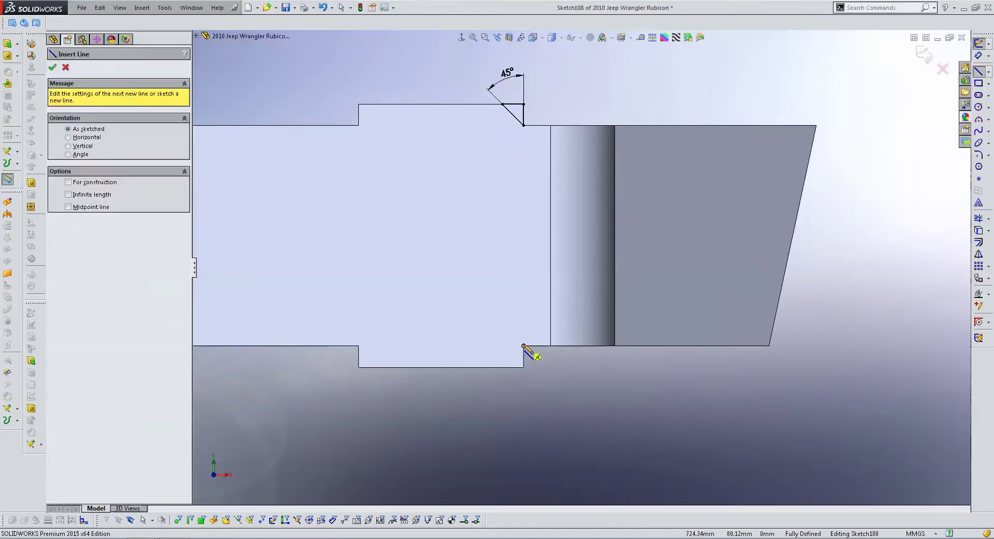
left_click(523, 346)
left_click(523, 367)
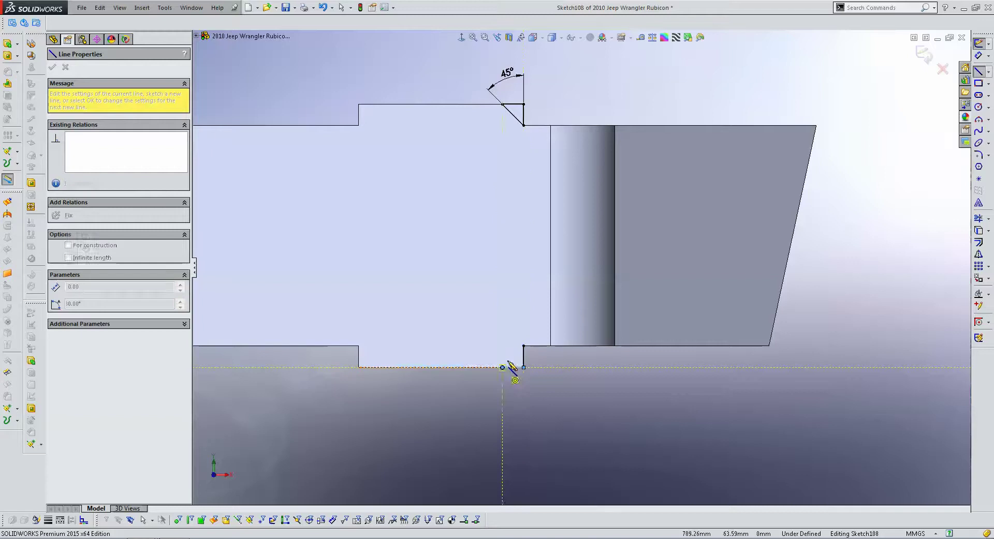
left_click(524, 346)
key("Escape")
scroll(514, 368, "down", 4)
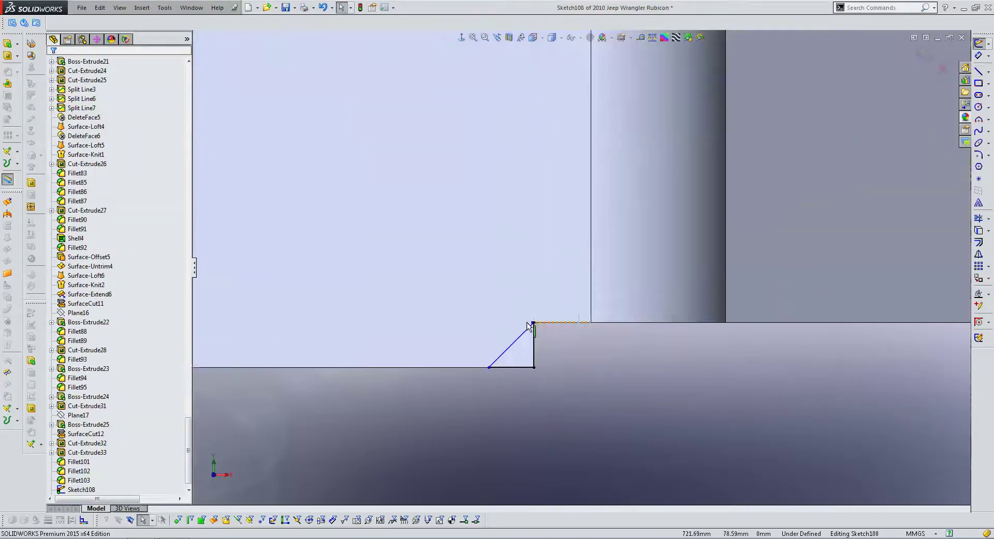
left_click(534, 344)
key("Escape")
- Make the lower triangle's corner point vertical with the top chamfer's corner, then exit the sketch
left_click(488, 368)
scroll(545, 306, "up", 3)
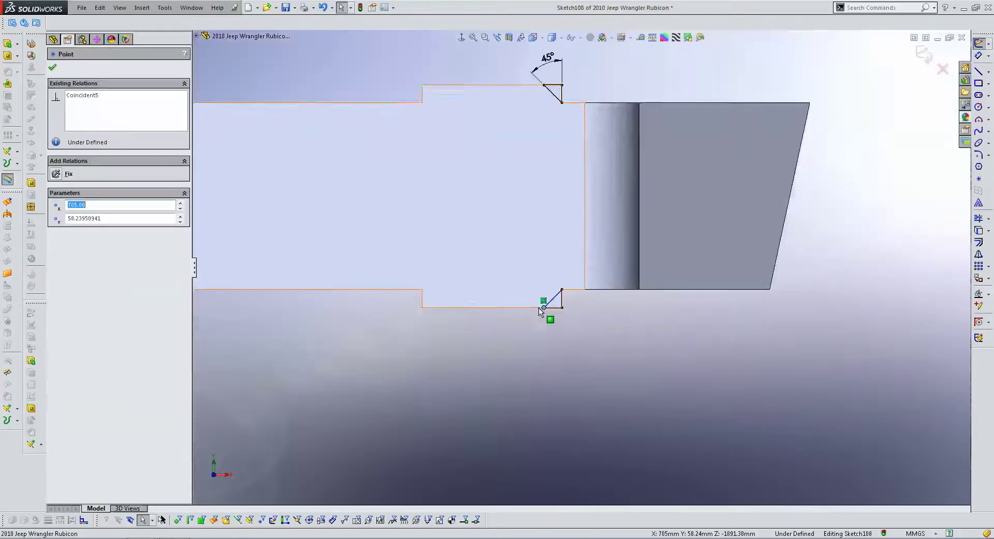
scroll(564, 289, "up", 2)
middle_click_drag(572, 308, 558, 288)
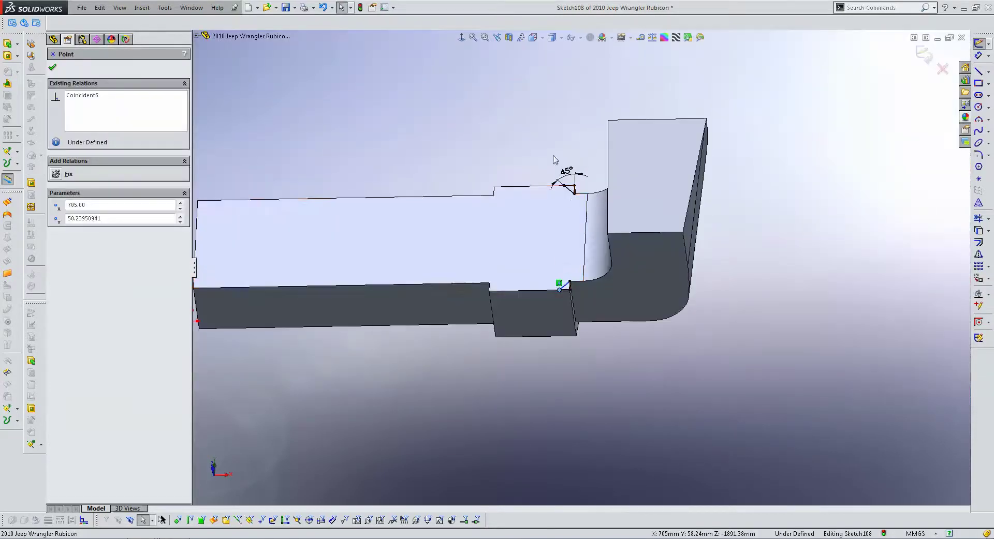
left_click(564, 179, "ctrl")
left_click(66, 246)
left_click(610, 81)
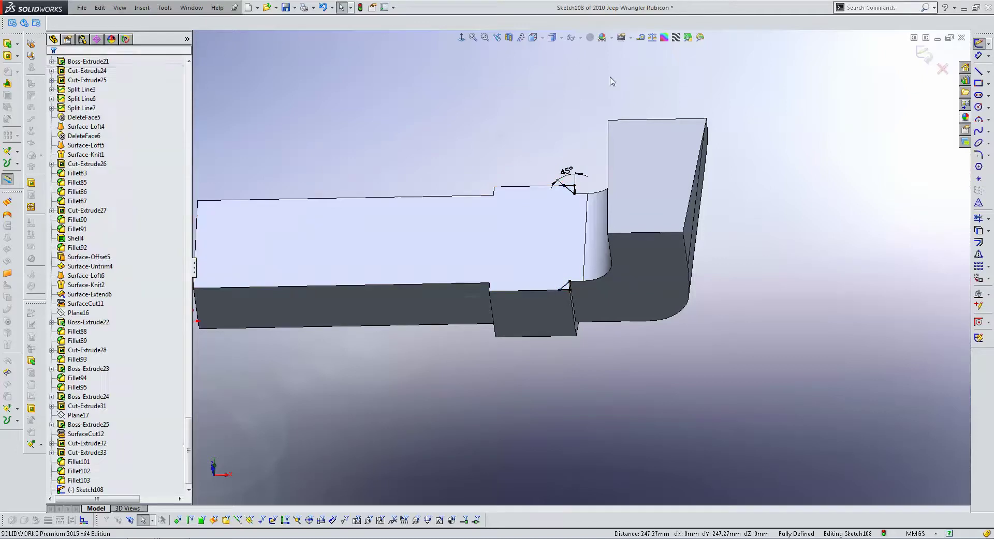
left_click(923, 54)
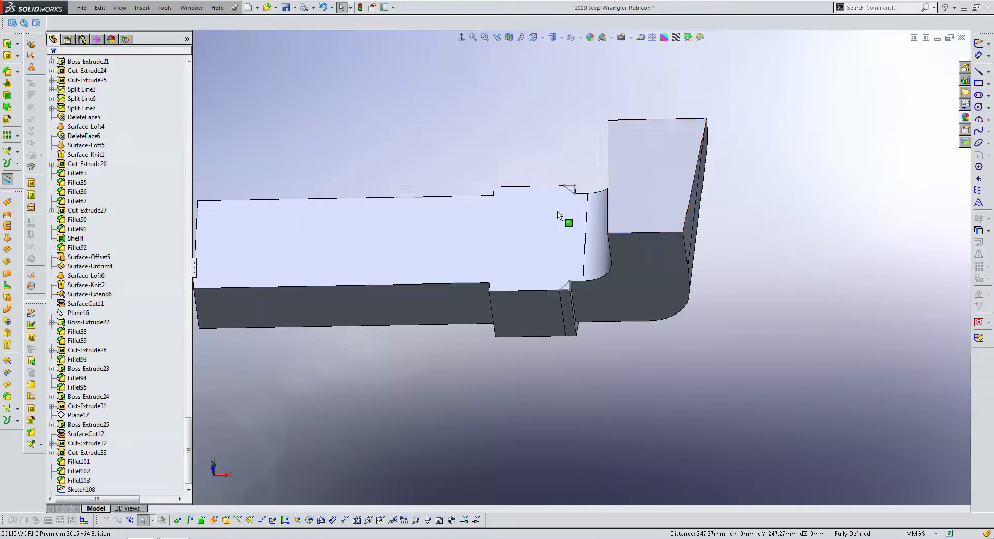
mouse_move(554, 212)
middle_mouse_down()
mouse_move(527, 285)
mouse_move(616, 192)
middle_mouse_up()
scroll(616, 192, "down", 5)
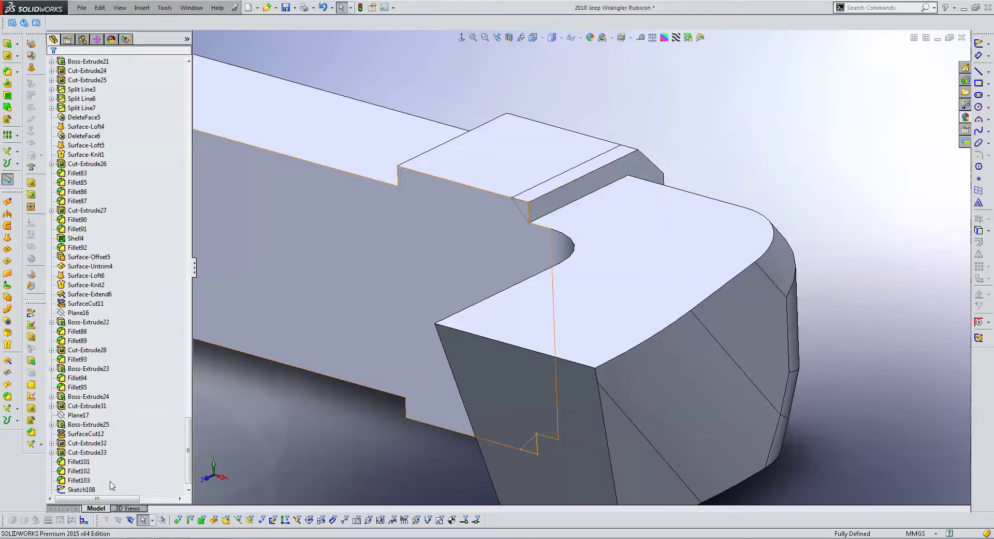
- Split the bar's large side face with the edited Sketch108 outline as Split Line8
left_click(110, 485)
left_click(17, 420)
left_click(57, 420)
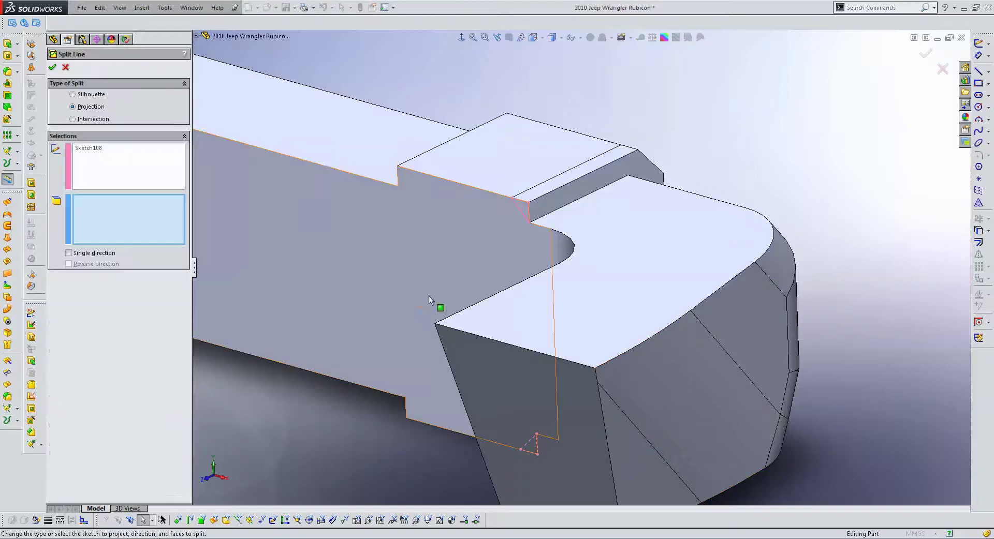
left_click(473, 264)
key("Return")
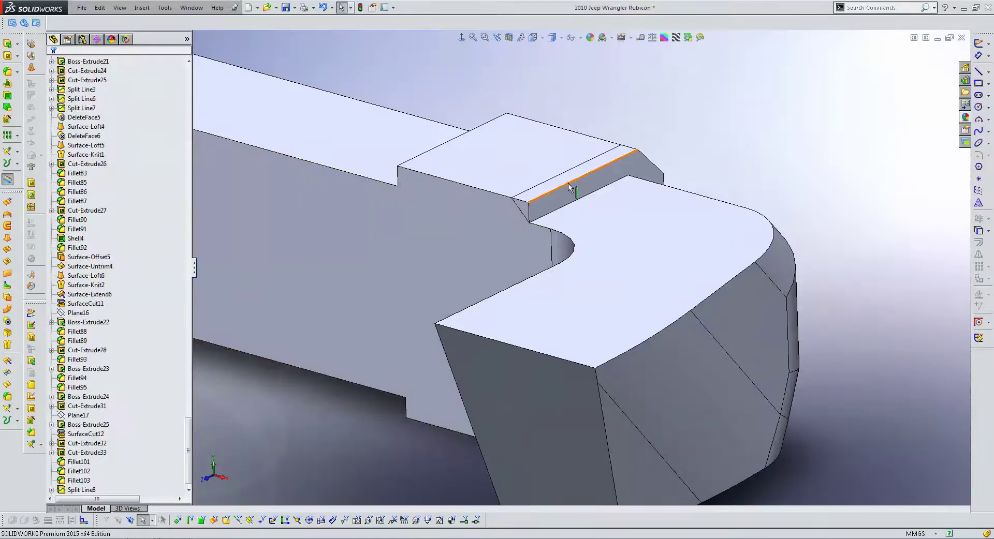
middle_click_drag(576, 212, 486, 215)
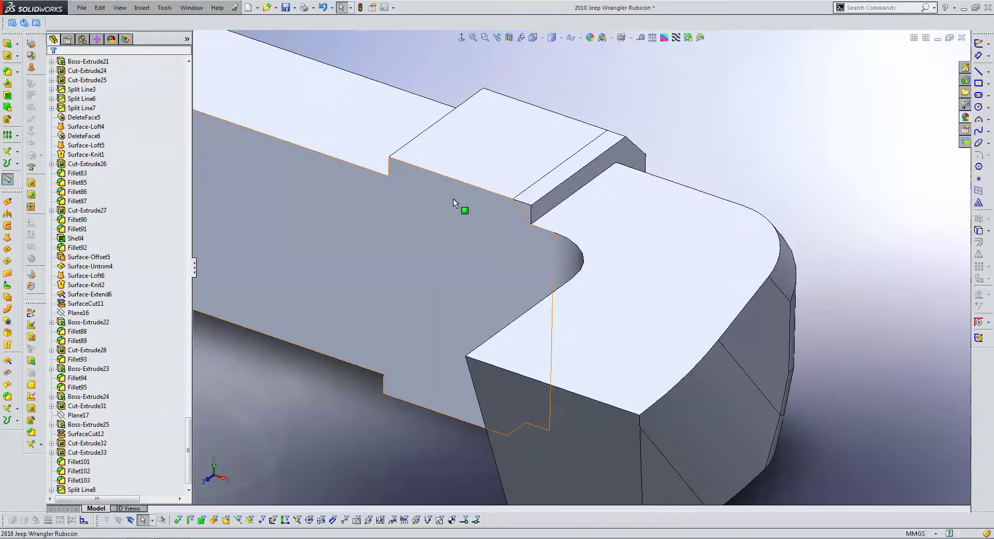
mouse_move(448, 183)
middle_mouse_down()
mouse_move(650, 228)
mouse_move(636, 219)
mouse_move(530, 233)
mouse_move(412, 274)
mouse_move(706, 259)
mouse_move(661, 239)
middle_mouse_up()
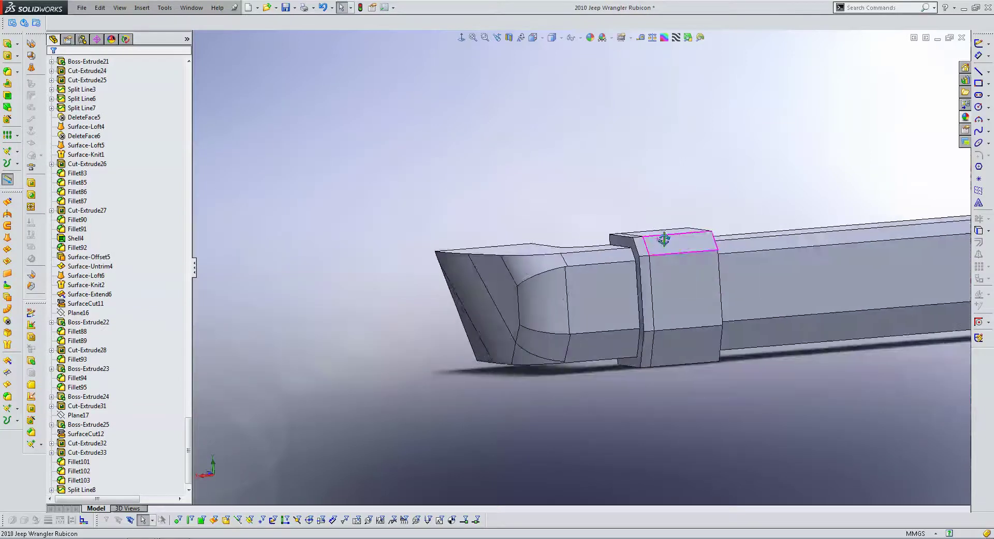
scroll(656, 255, "down", 3)
scroll(657, 255, "down", 2)
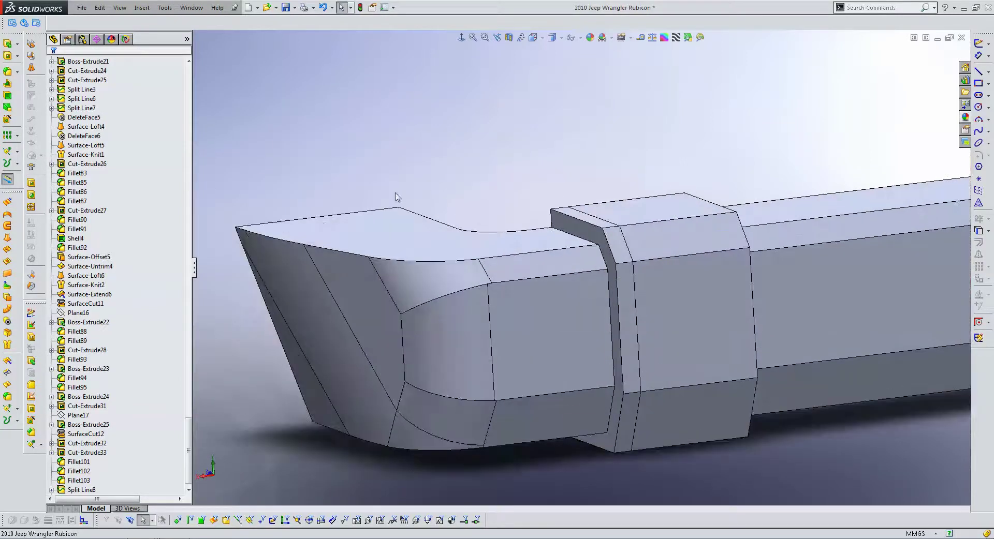
- Start Delete Face in Delete mode and select the first narrow strip faces
left_click(7, 322)
left_click(82, 162)
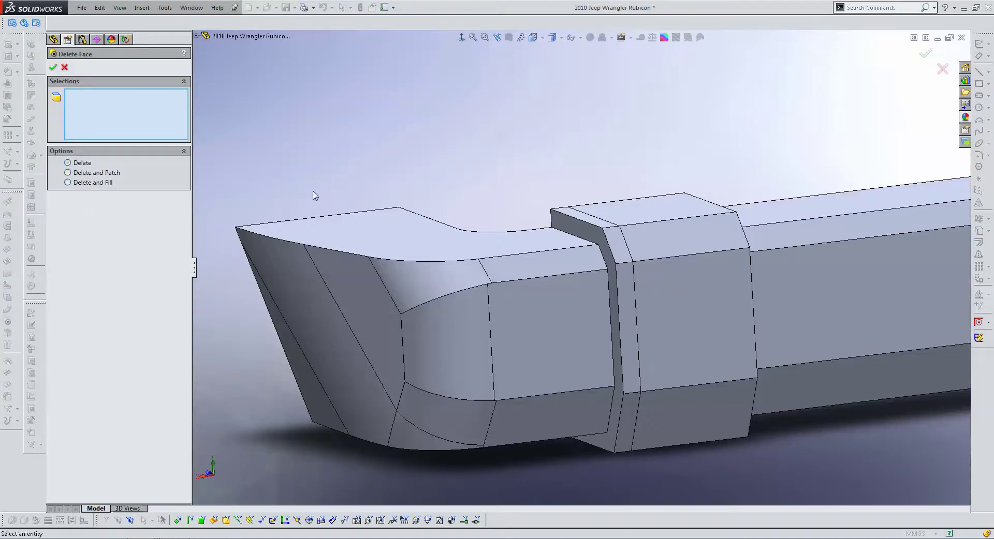
scroll(611, 238, "down", 3)
mouse_move(611, 238)
middle_mouse_down()
mouse_move(432, 229)
mouse_move(628, 262)
middle_mouse_up()
left_click(418, 204)
left_click(461, 211)
- Add the remaining strip faces around the collar and confirm their deletion
left_click(628, 261)
mouse_move(680, 313)
middle_mouse_down()
mouse_move(535, 238)
mouse_move(510, 277)
mouse_move(470, 150)
middle_mouse_up()
left_click(535, 238)
left_click(511, 277)
left_click(539, 364)
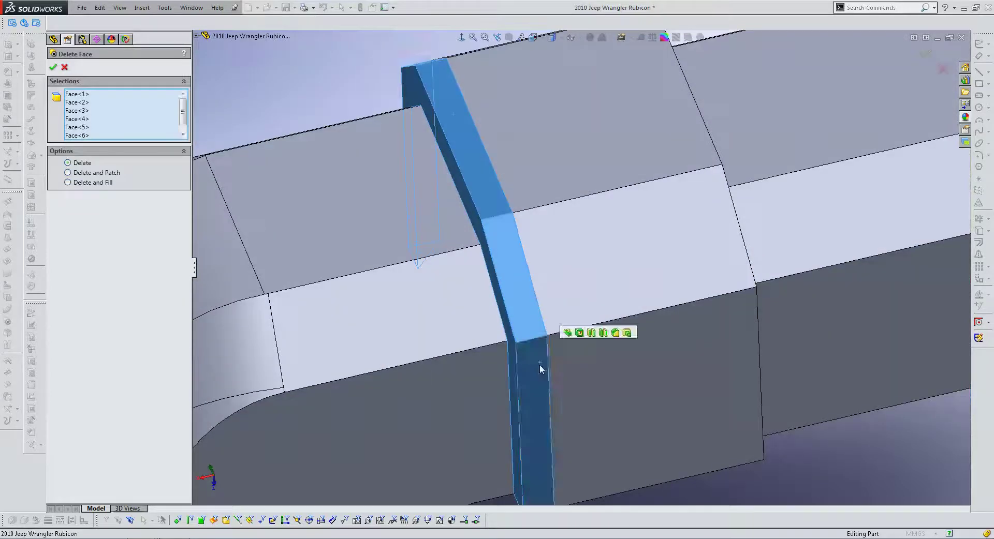
middle_click_drag(539, 364, 529, 328)
left_click(530, 327)
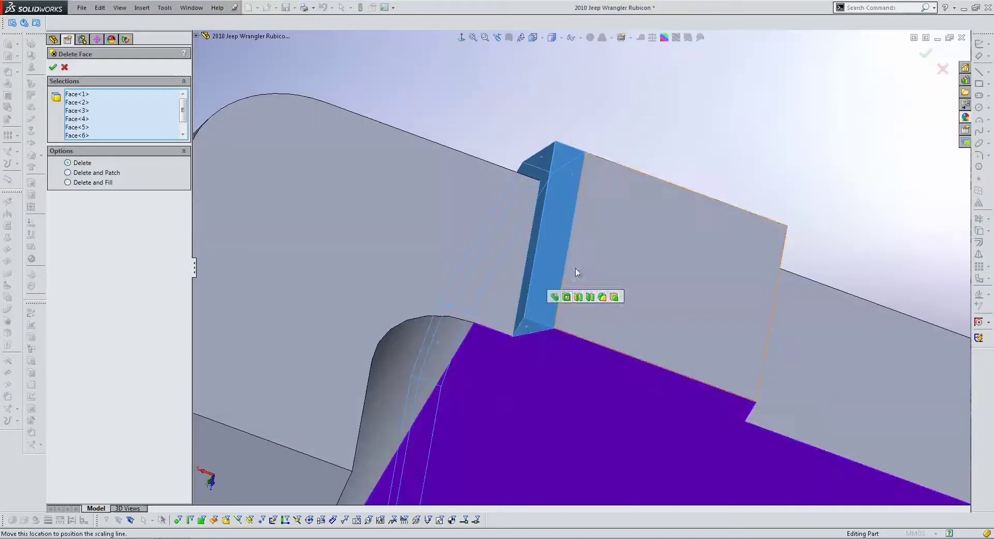
key("Escape")
mouse_move(581, 275)
middle_mouse_down()
mouse_move(571, 213)
mouse_move(599, 282)
mouse_move(595, 353)
mouse_move(541, 277)
middle_mouse_up()
scroll(509, 177, "down", 3)
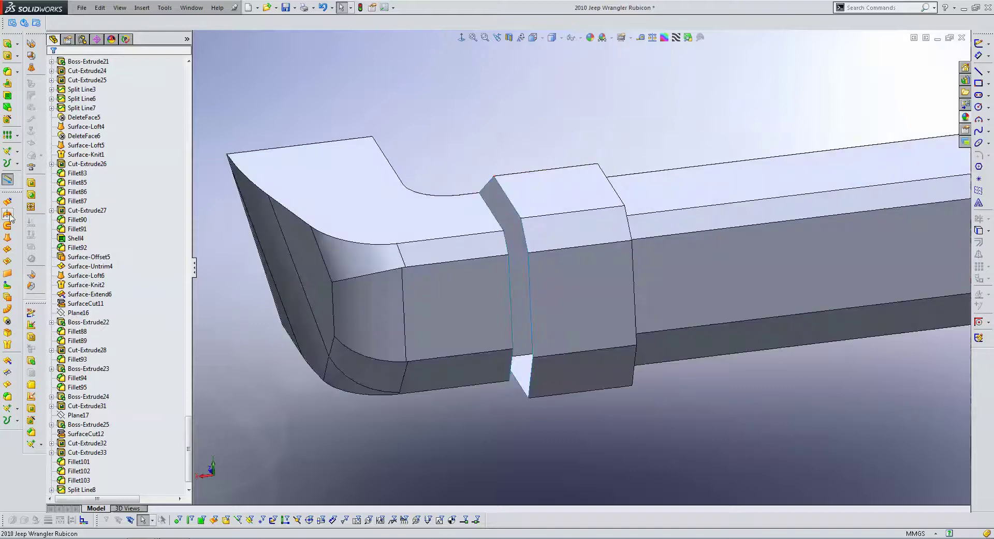
- Start a Surface-Loft with the gap's upper and lower edges as the first open-group profile
left_click(8, 238)
right_click(411, 126)
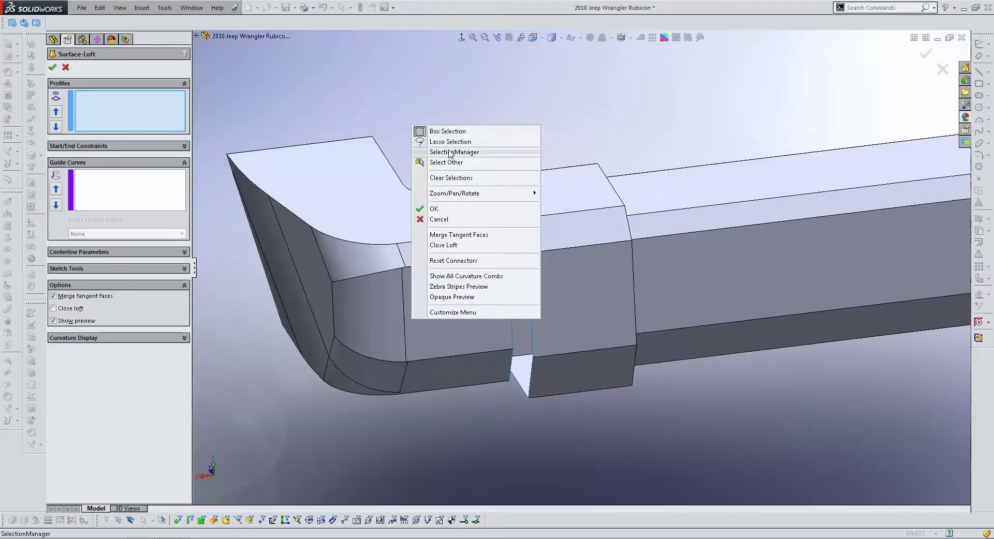
left_click(456, 149)
left_click(503, 194)
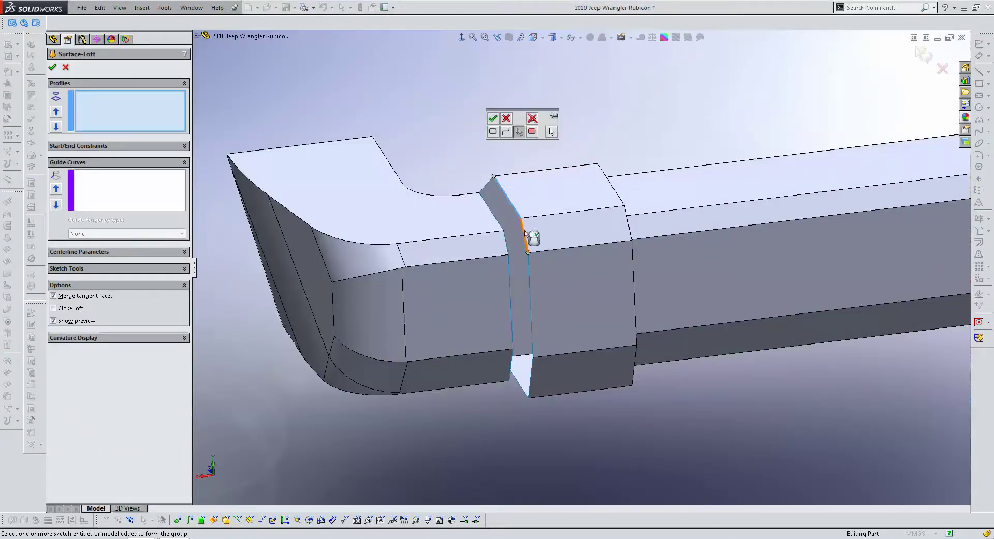
mouse_move(543, 304)
middle_mouse_down()
mouse_move(550, 297)
mouse_move(533, 367)
mouse_move(566, 305)
middle_mouse_up()
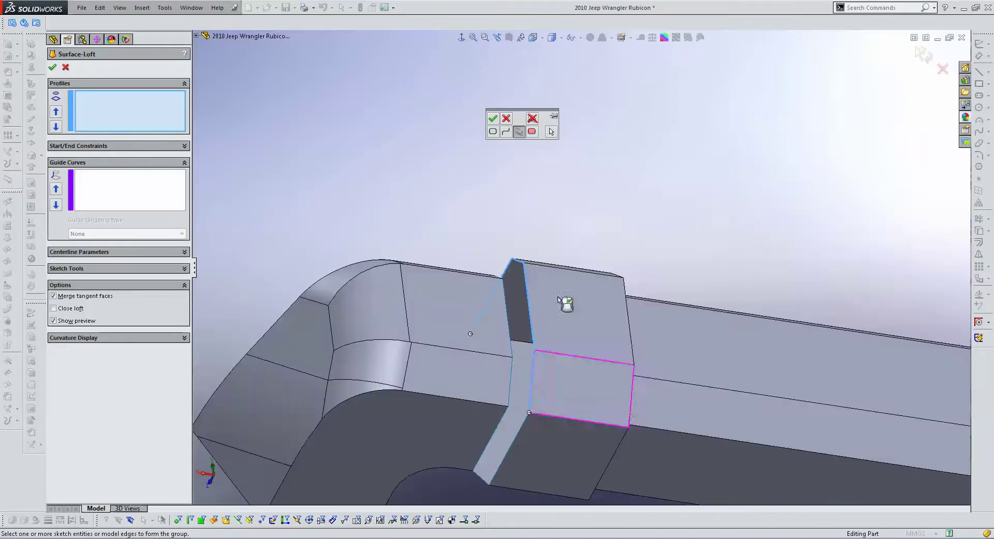
left_click(526, 425)
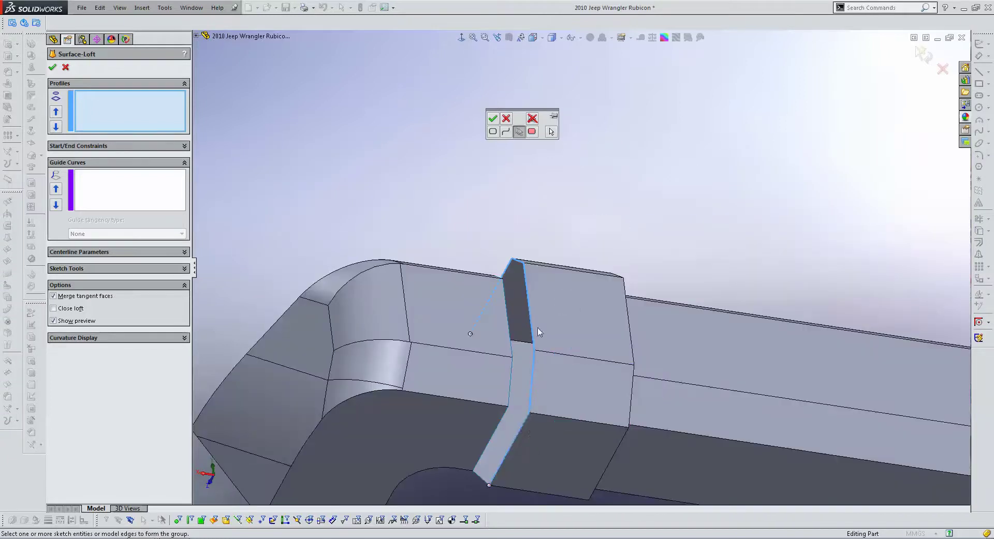
left_click(492, 120)
- Set the second open-group profile from the upper and lower edges on the gap's other side
scroll(528, 232, "up", 5)
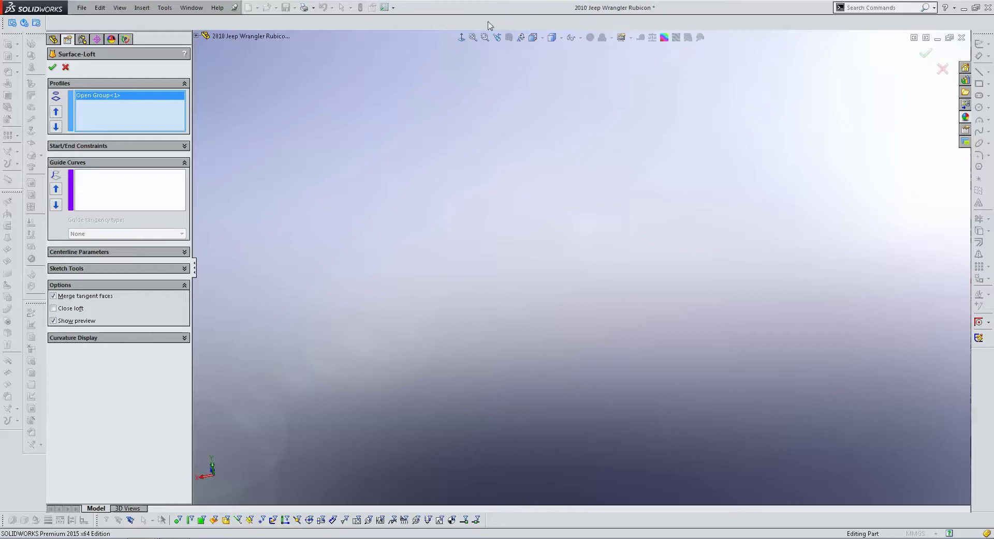
left_click(473, 37)
middle_click_drag(578, 300, 578, 105, "ctrl")
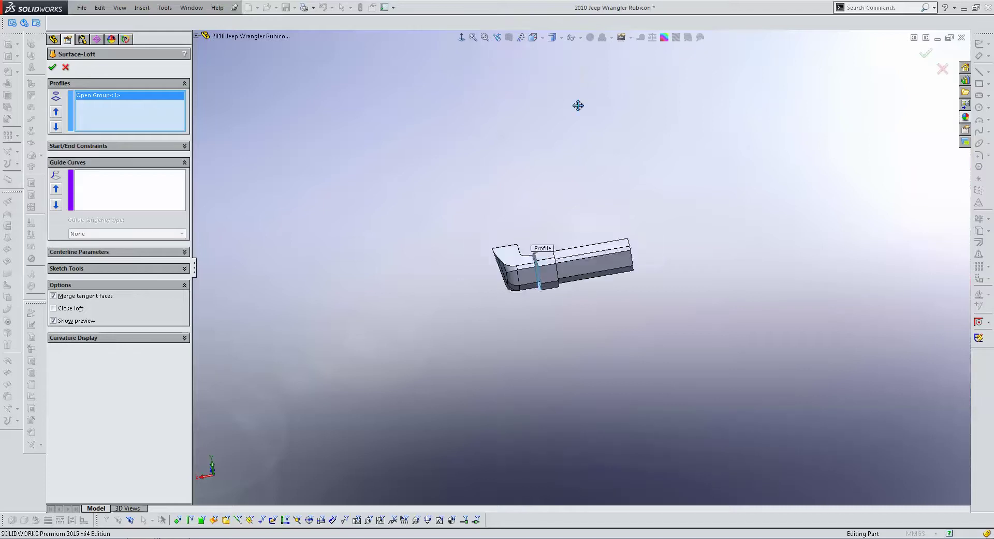
scroll(549, 269, "down", 5)
scroll(464, 178, "down", 3)
right_click(464, 178)
left_click(492, 202)
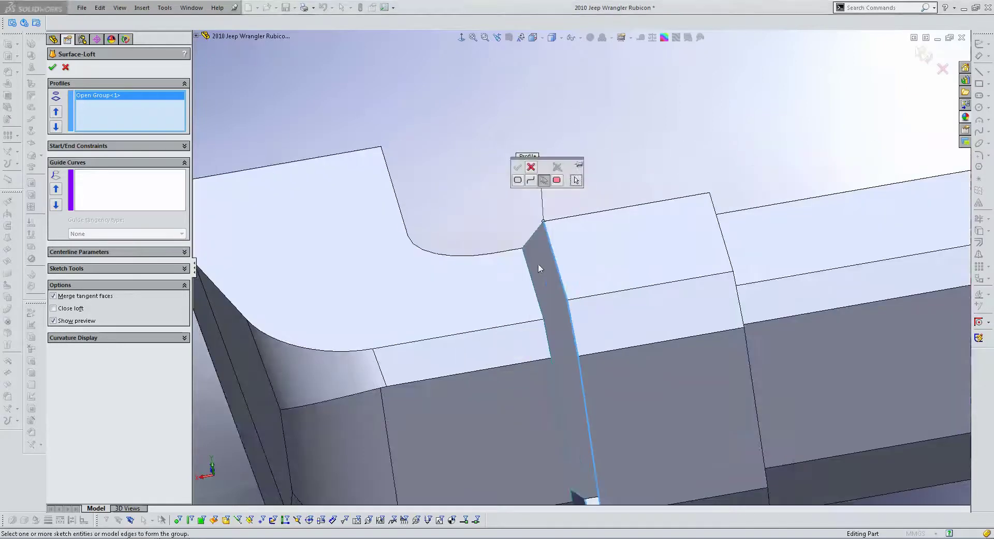
left_click(529, 269)
left_click(545, 334)
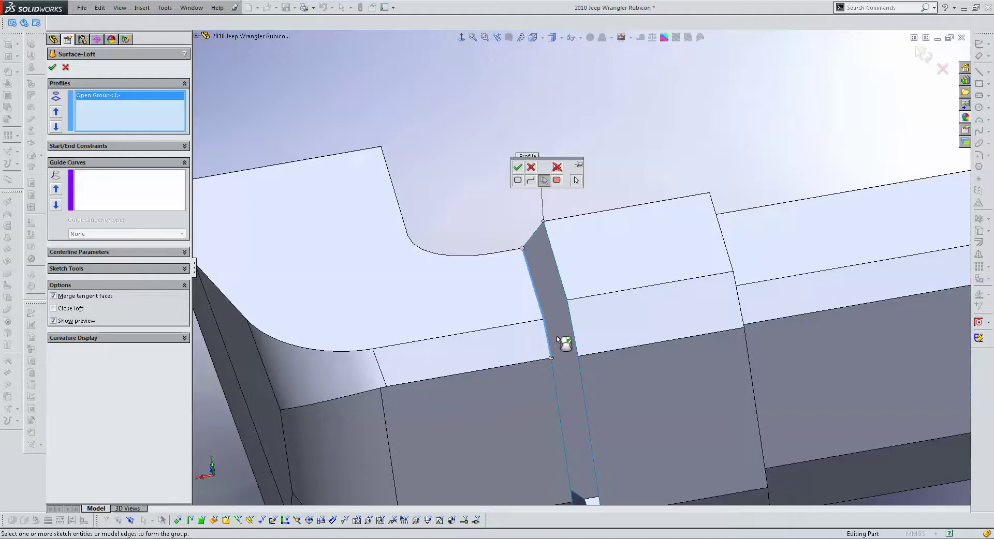
scroll(557, 337, "up", 3)
scroll(520, 268, "up", 2)
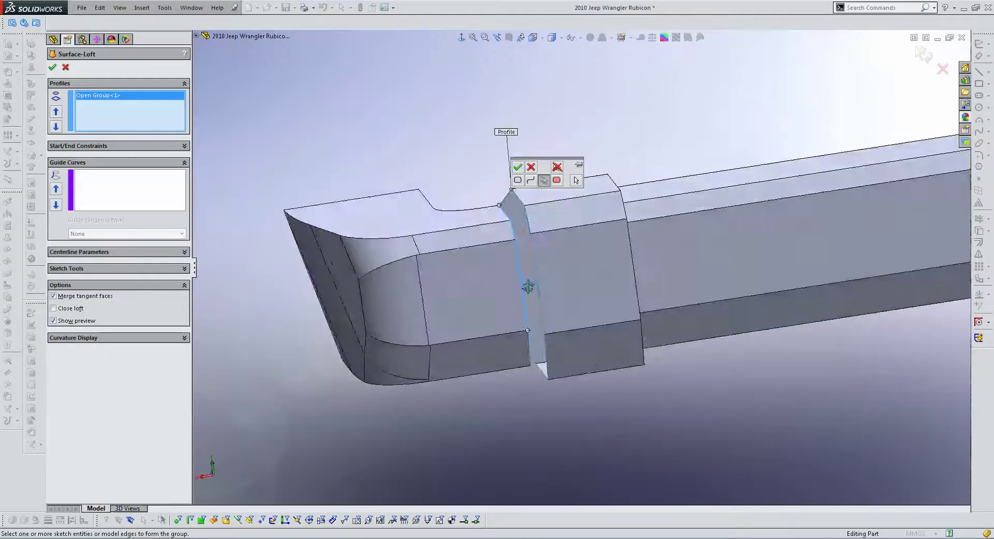
mouse_move(527, 287)
middle_mouse_down()
mouse_move(532, 354)
mouse_move(523, 323)
middle_mouse_up()
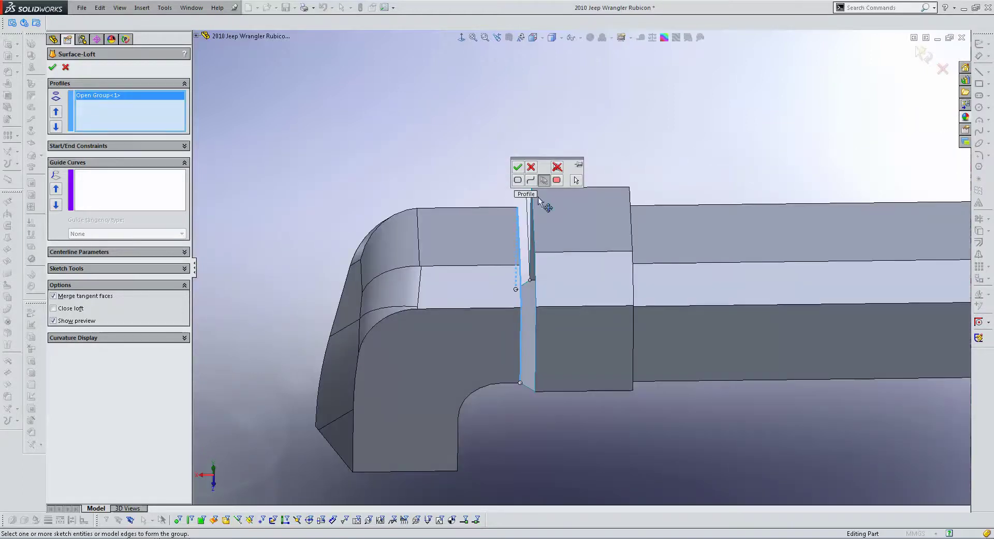
left_click(519, 171)
- Add an adjoining edge as the loft's guide curve and accept the surface loft
middle_click_drag(519, 174, 492, 179)
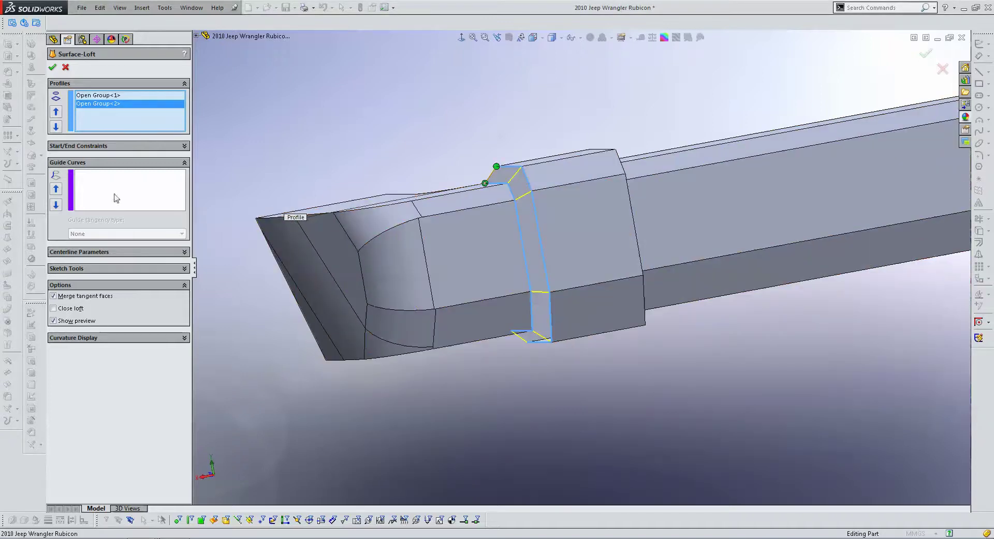
left_click(538, 258)
middle_click_drag(595, 306, 577, 284)
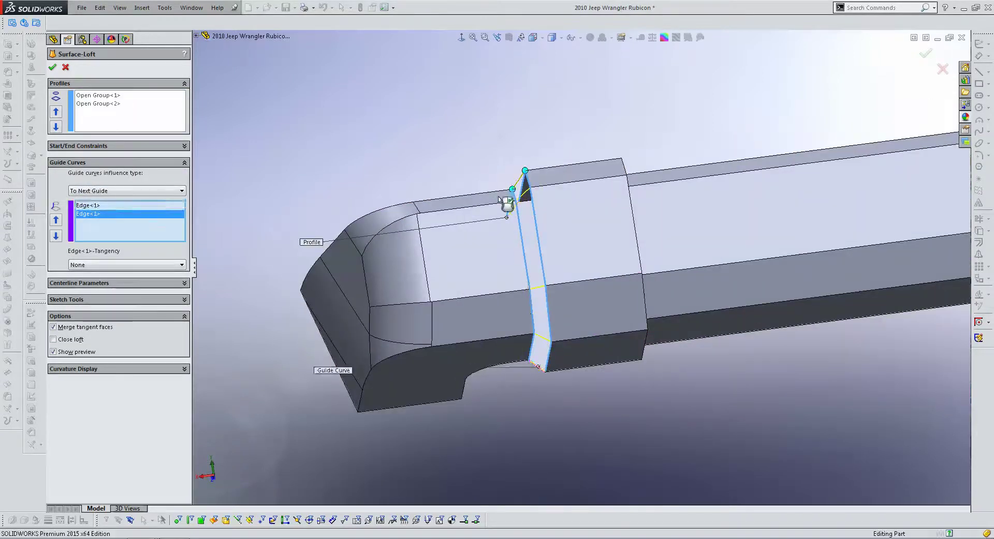
key("Return")
middle_click_drag(498, 196, 525, 240)
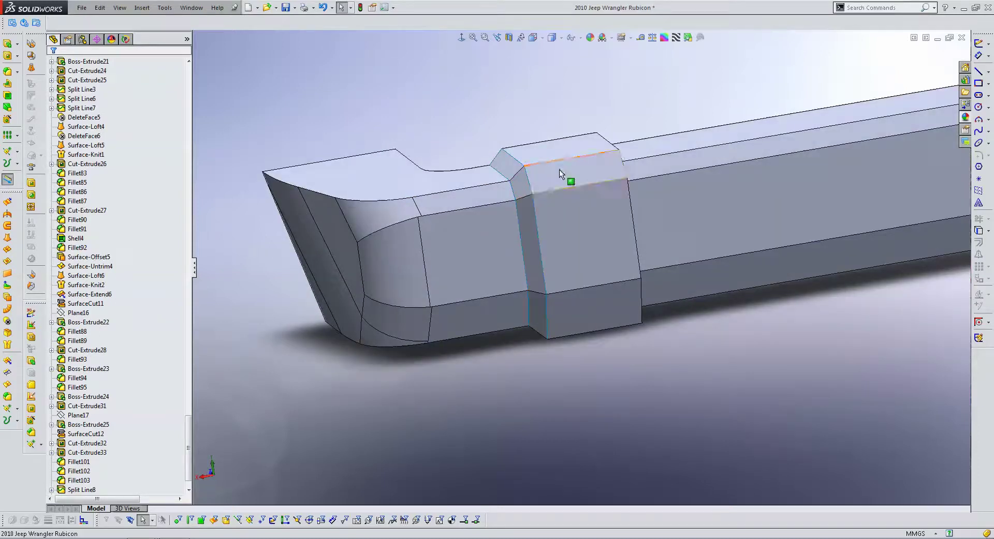
mouse_move(559, 169)
middle_mouse_down()
mouse_move(520, 106)
mouse_move(540, 84)
mouse_move(554, 246)
mouse_move(543, 238)
middle_mouse_up()
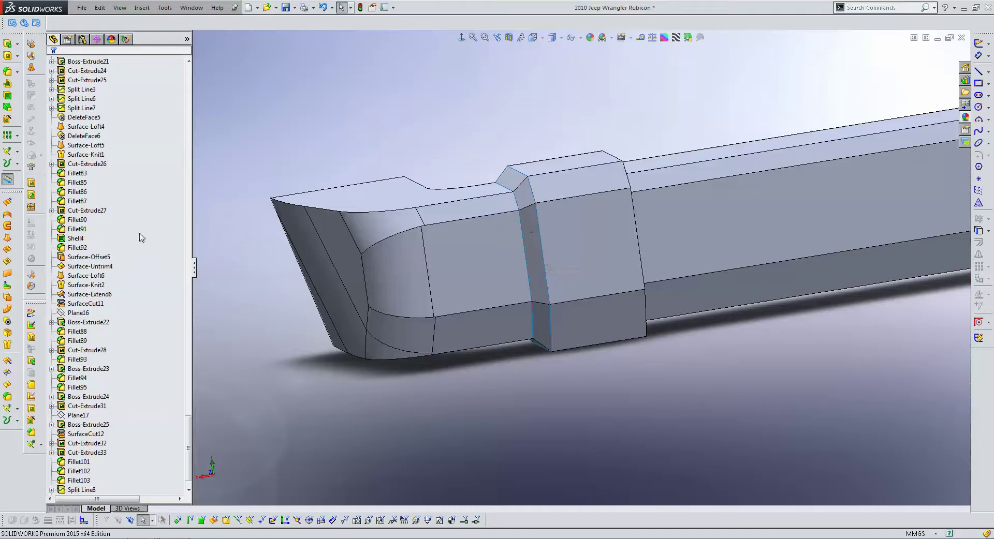
- Roll the feature history back to before DeleteFace7
scroll(188, 450, "down", 1)
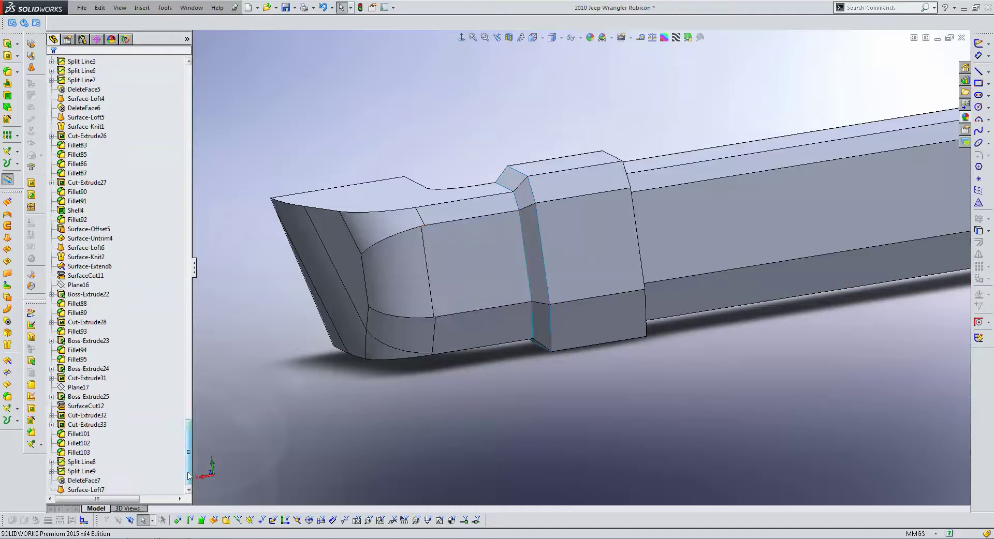
left_click(83, 481)
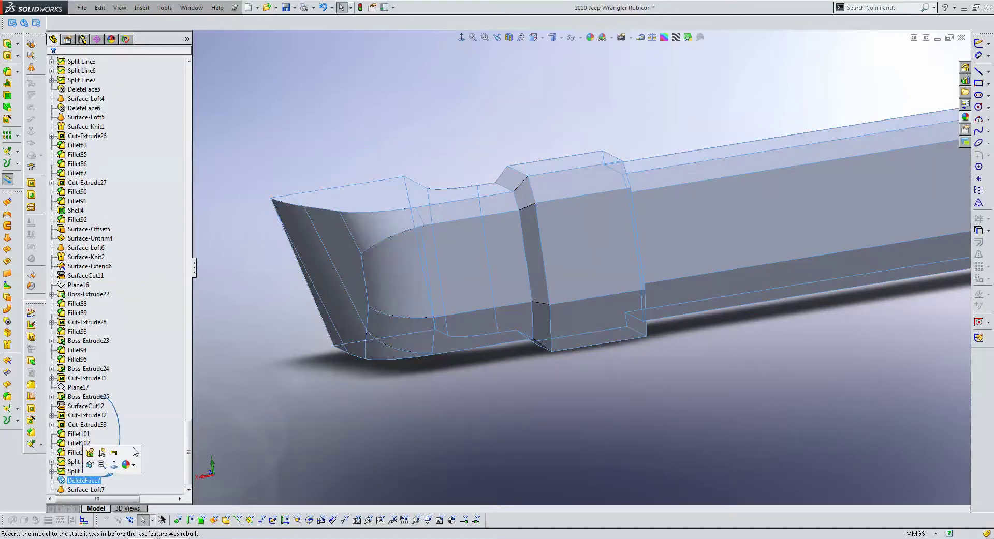
left_click(118, 457)
- Create reference plane Plane18 from the step block's two faces
scroll(474, 166, "up", 3)
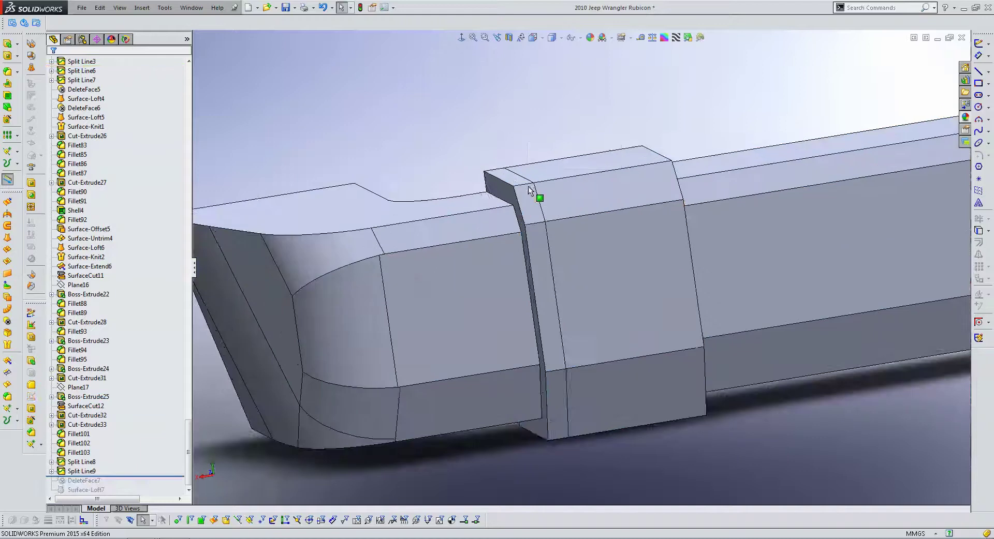
left_click(539, 197)
middle_click_drag(538, 197, 563, 241)
left_click_drag(563, 241, 698, 165)
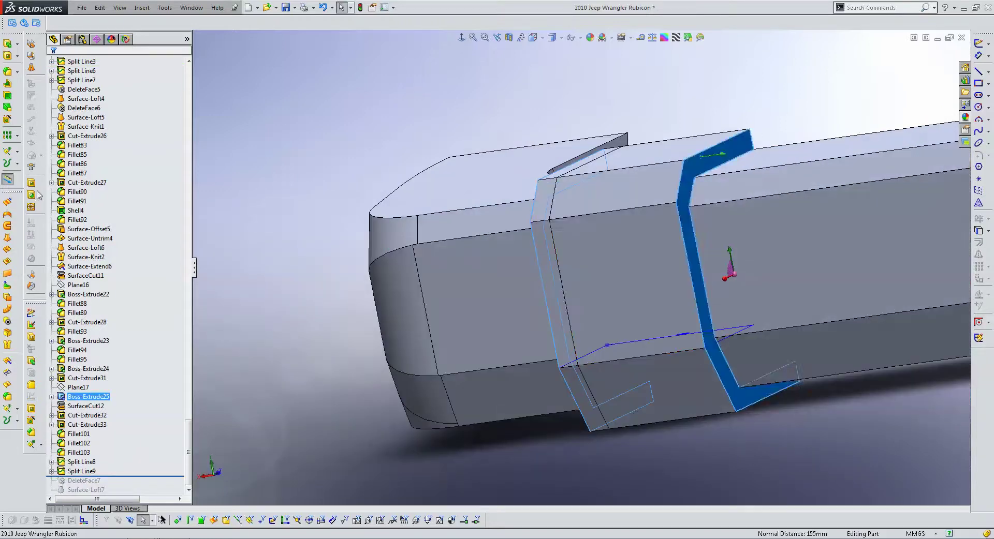
left_click(7, 154)
left_click(34, 158)
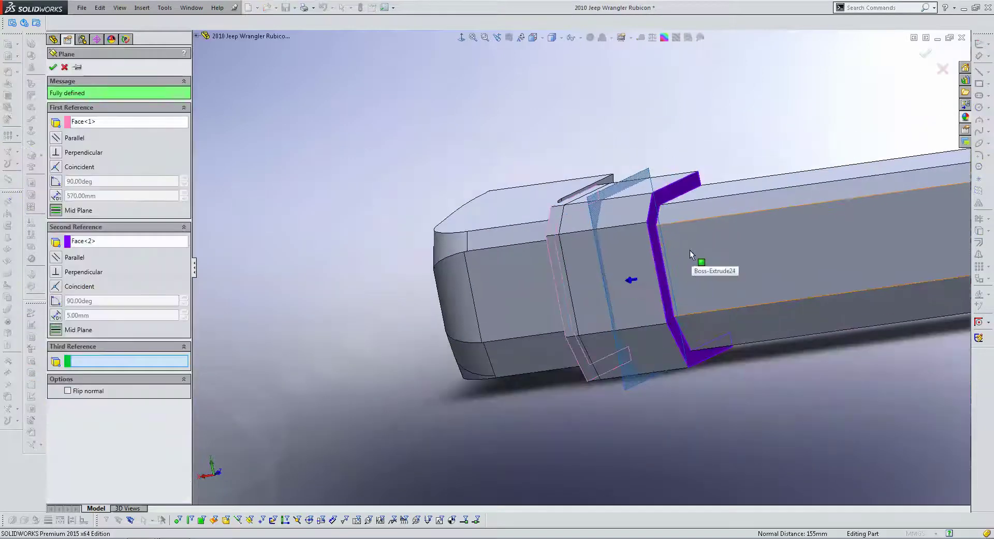
right_click(690, 249)
- Roll the history forward to restore DeleteFace7 and the loft
middle_click_drag(657, 330, 623, 271)
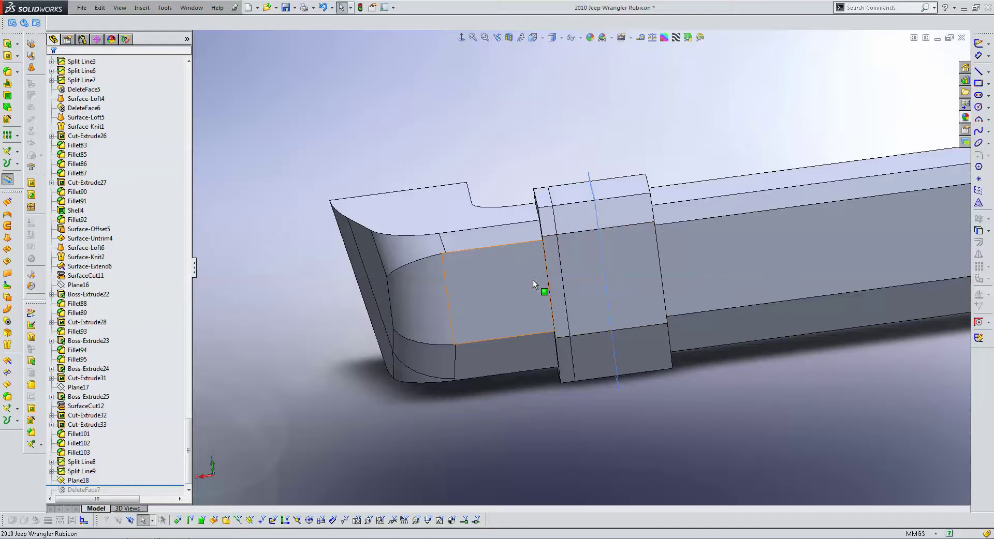
scroll(115, 475, "down", 1)
left_click_drag(116, 475, 117, 495)
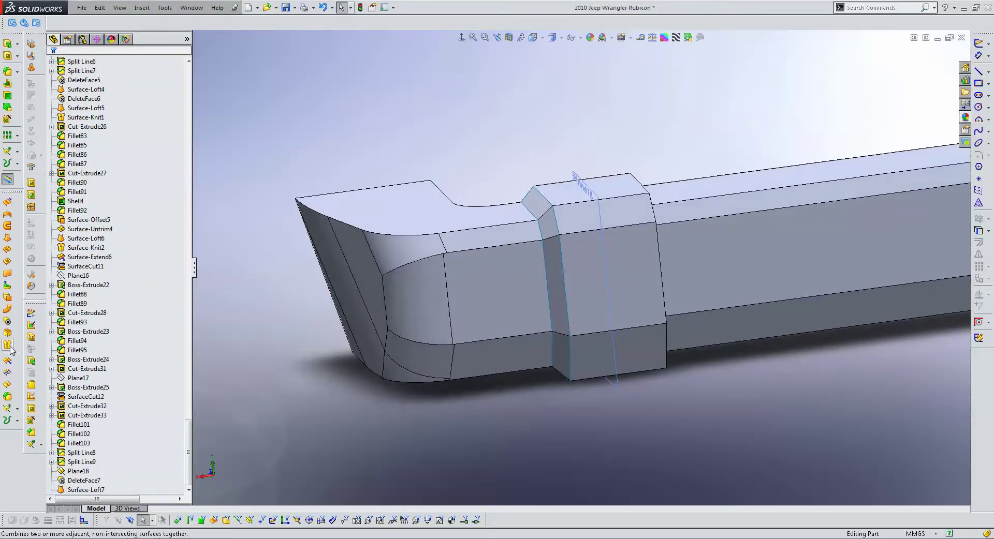
- Mirror the Surface-Loft7 strip body across Plane18 to the step block's opposite chamfered edge
left_click(32, 156)
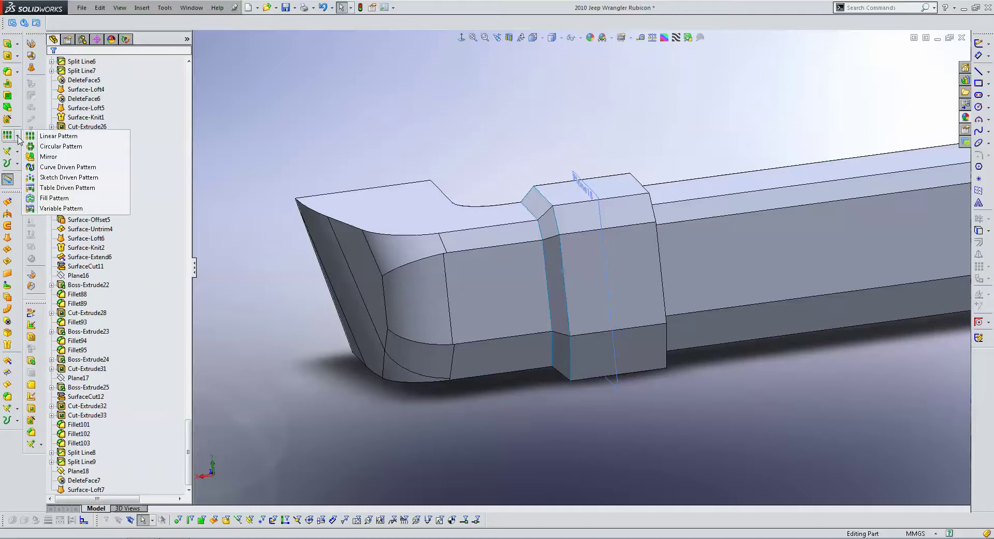
left_click(52, 158)
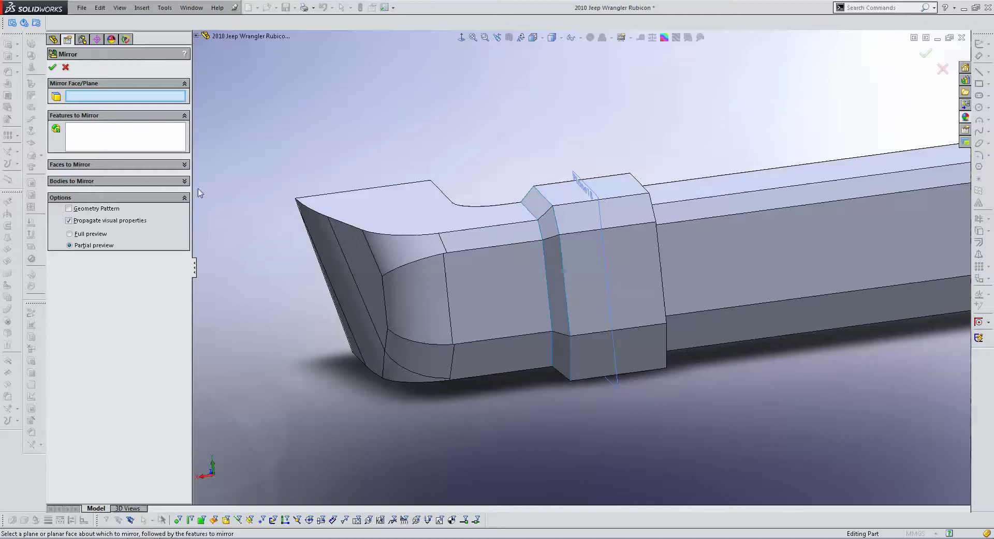
left_click(71, 181)
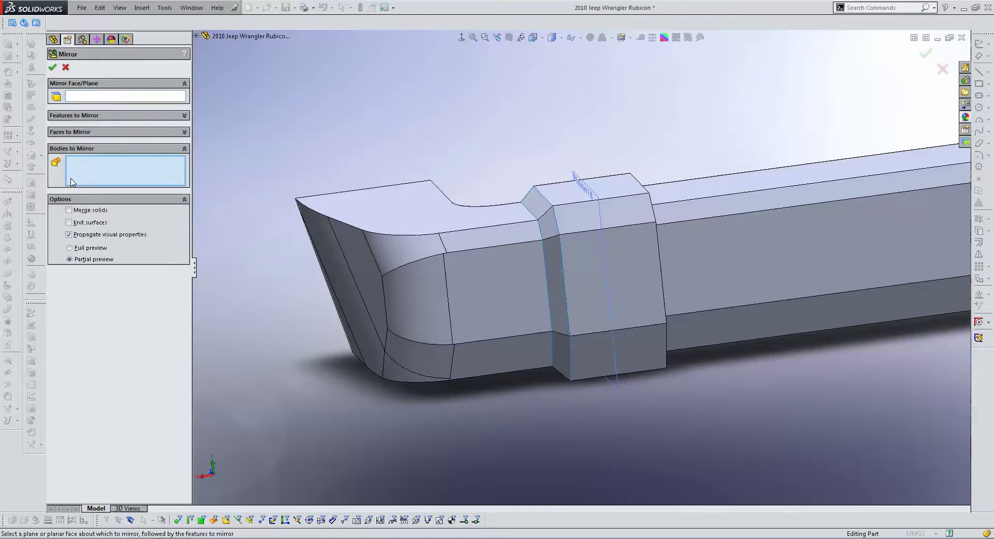
left_click(533, 208)
left_click(88, 97)
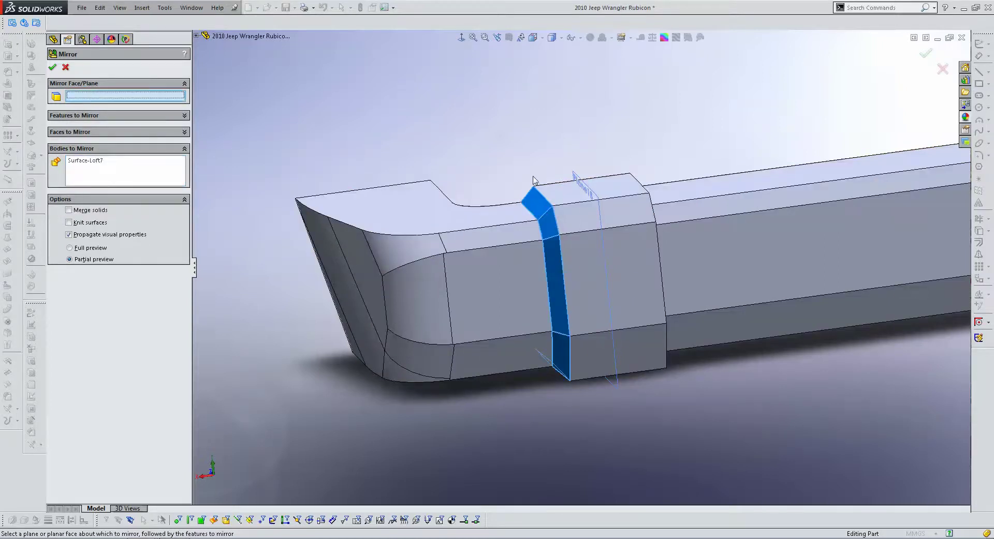
left_click(585, 186)
key("Return")
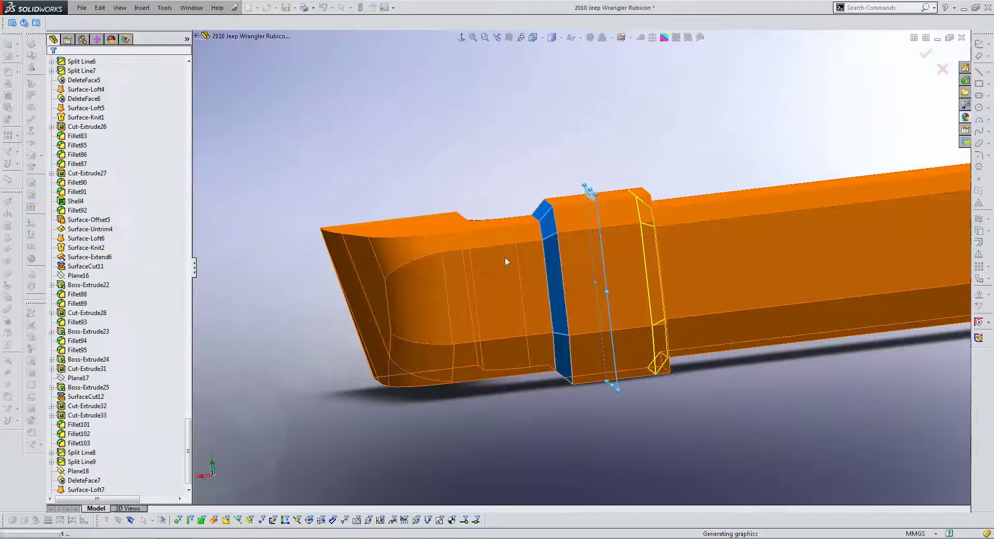
- Knit DeleteFace7 and Surface-Loft7 into one surface, then hide Plane18
left_click(78, 341)
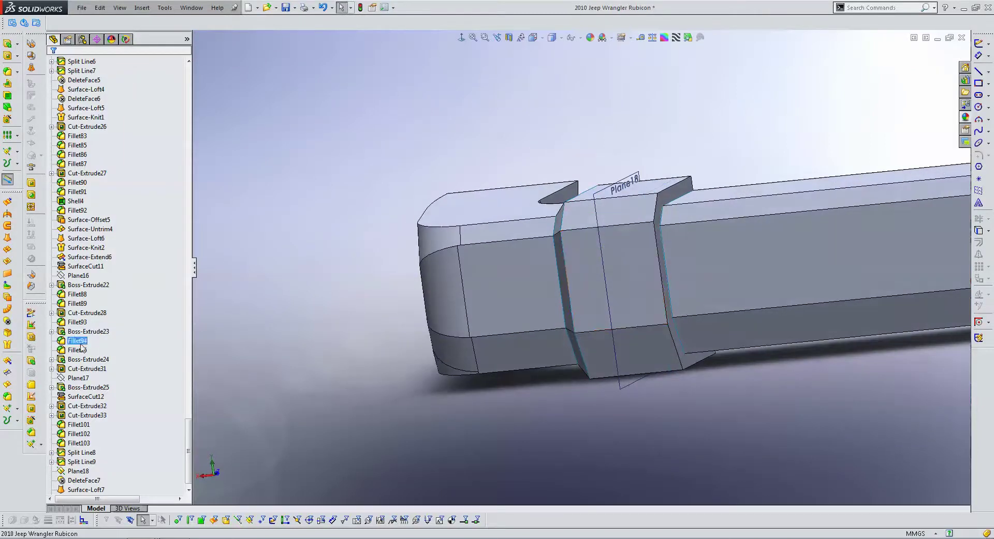
left_click(7, 345)
left_click(595, 222)
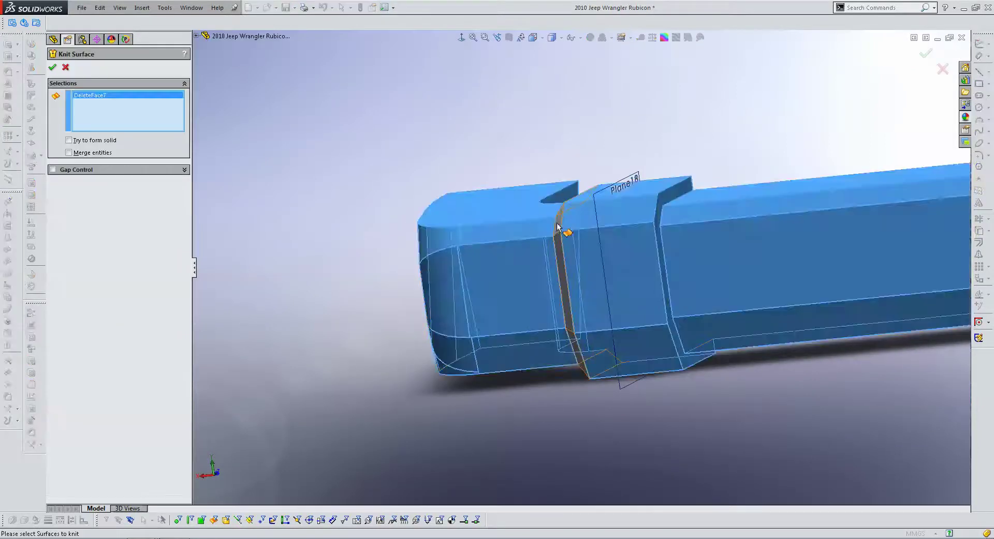
left_click(549, 222)
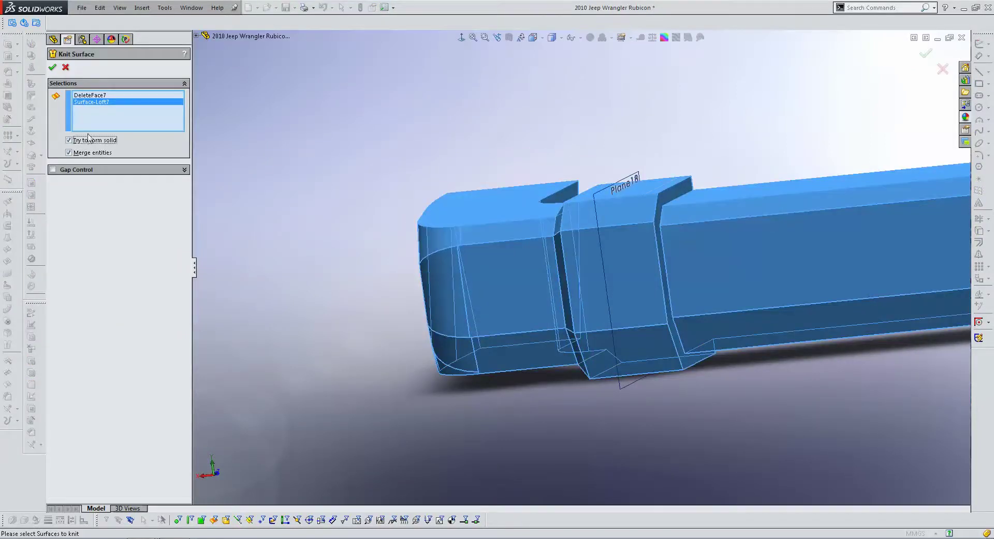
key("Return")
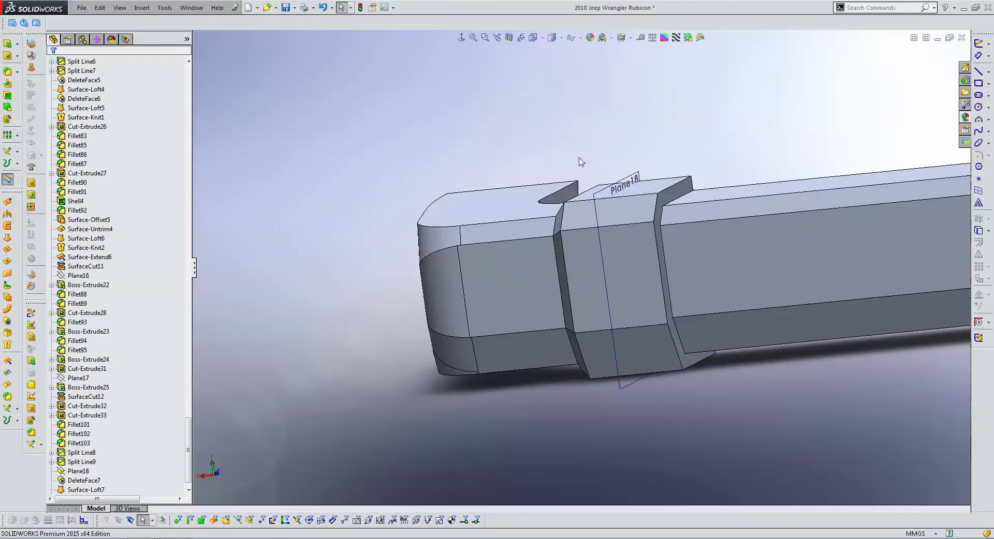
right_click(633, 178)
left_click(667, 164)
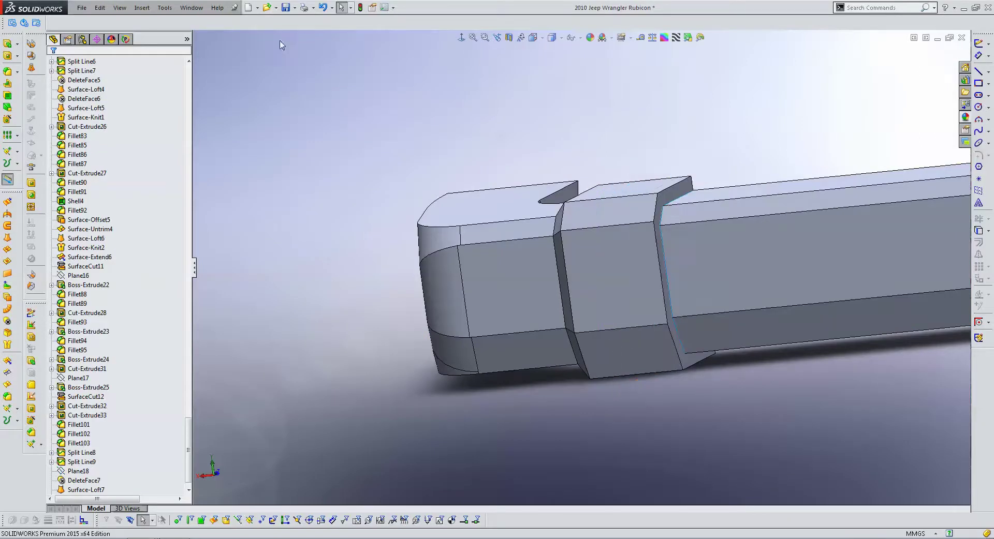
- Cut the bumper step body with the Mirror15 surface as the cutting tool
left_click(142, 8)
mouse_move(171, 32)
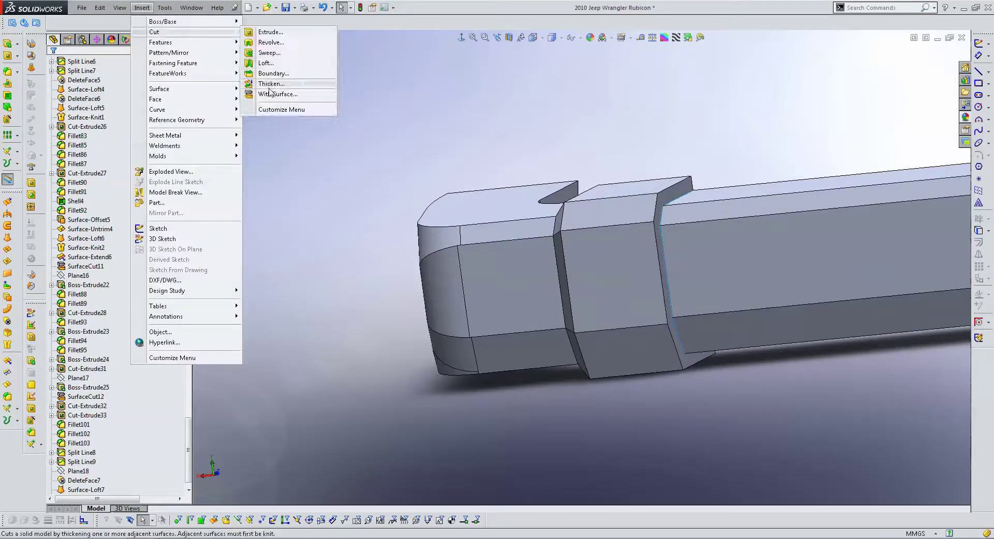
left_click(272, 94)
left_click(196, 36)
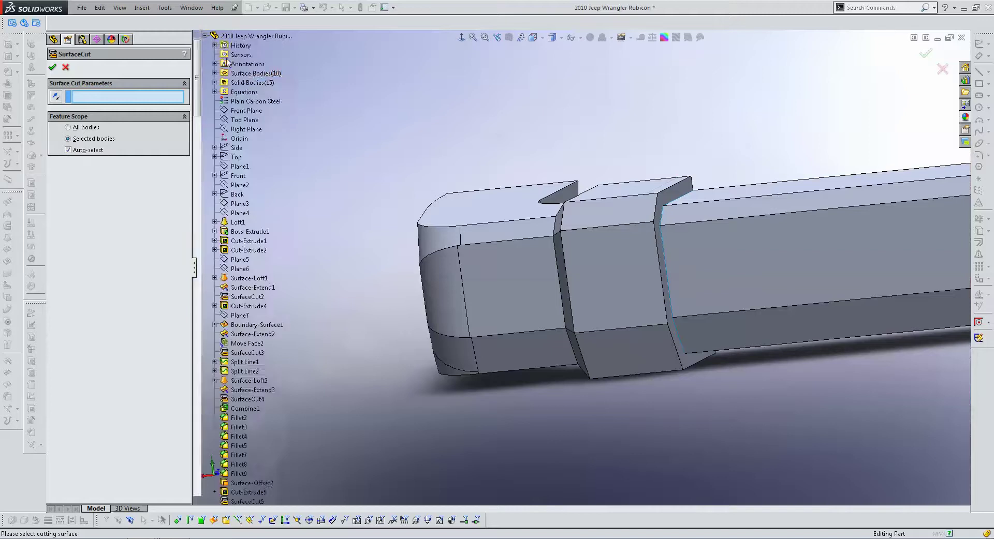
scroll(249, 233, "down", 10)
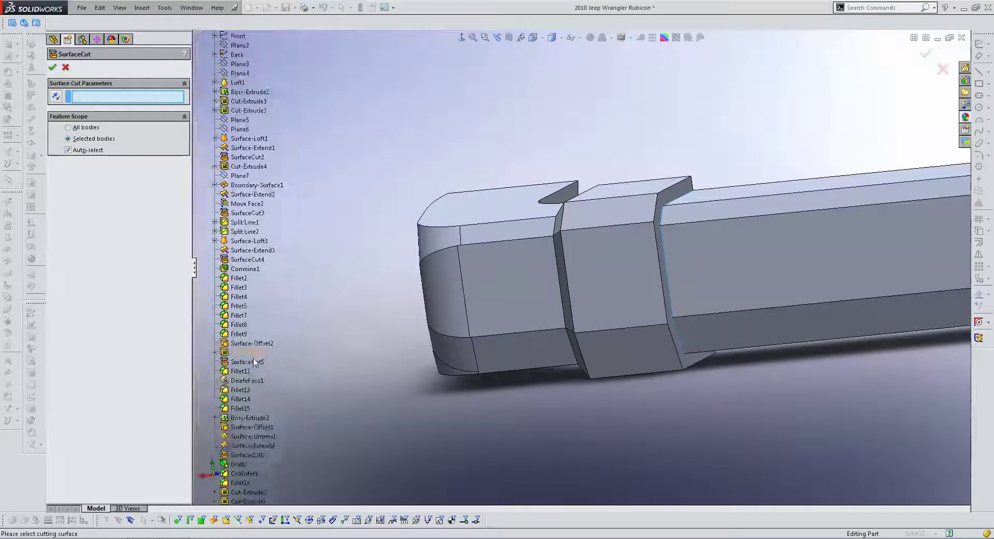
left_click(650, 247)
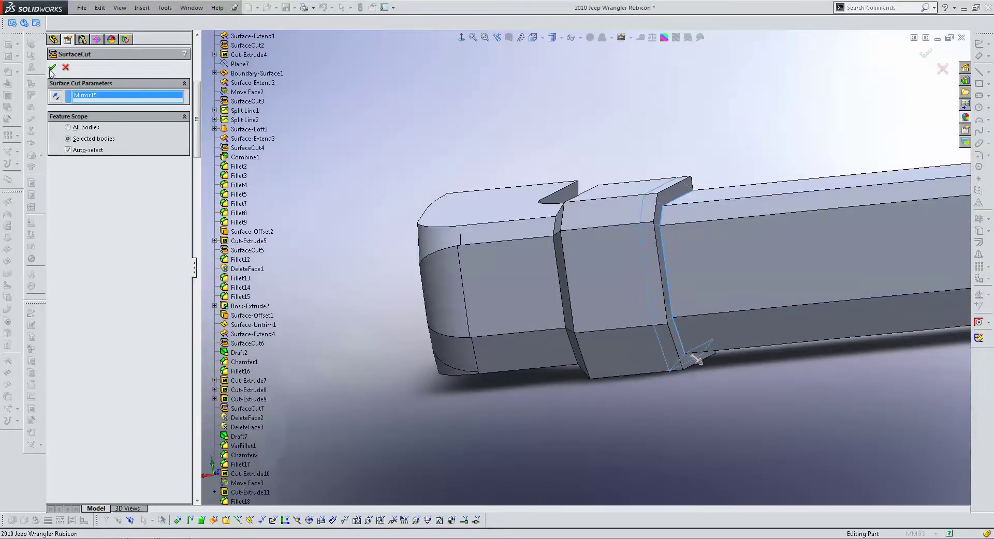
key("Return")
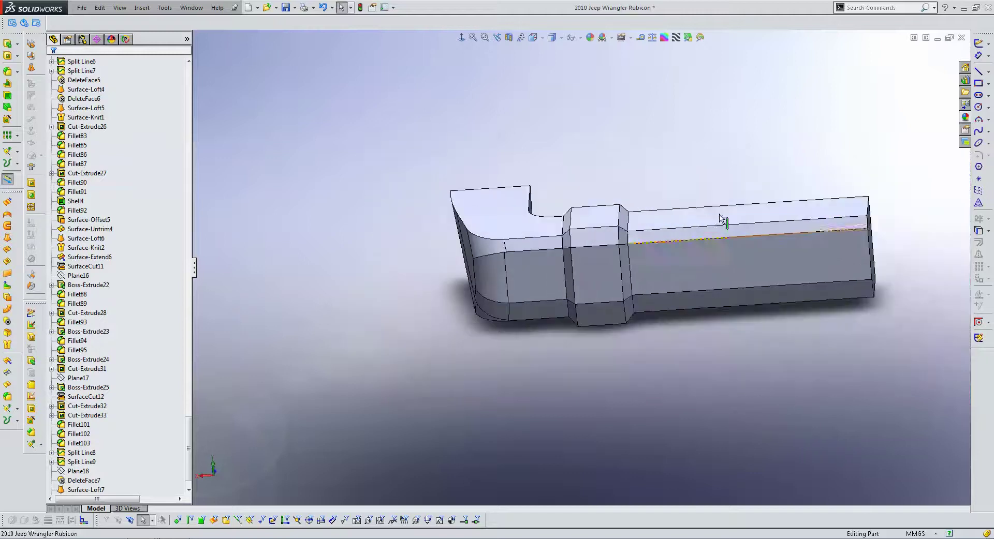
- Inspect the cut's top face straight on with Normal To, then start a Fillet feature
mouse_move(693, 209)
middle_mouse_down()
mouse_move(620, 189)
mouse_move(608, 160)
mouse_move(610, 173)
middle_mouse_up()
scroll(612, 200, "up", 3)
scroll(458, 188, "down", 3)
mouse_move(458, 188)
middle_mouse_down()
mouse_move(499, 199)
mouse_move(504, 144)
mouse_move(489, 138)
mouse_move(472, 196)
middle_mouse_up()
scroll(566, 169, "down", 4)
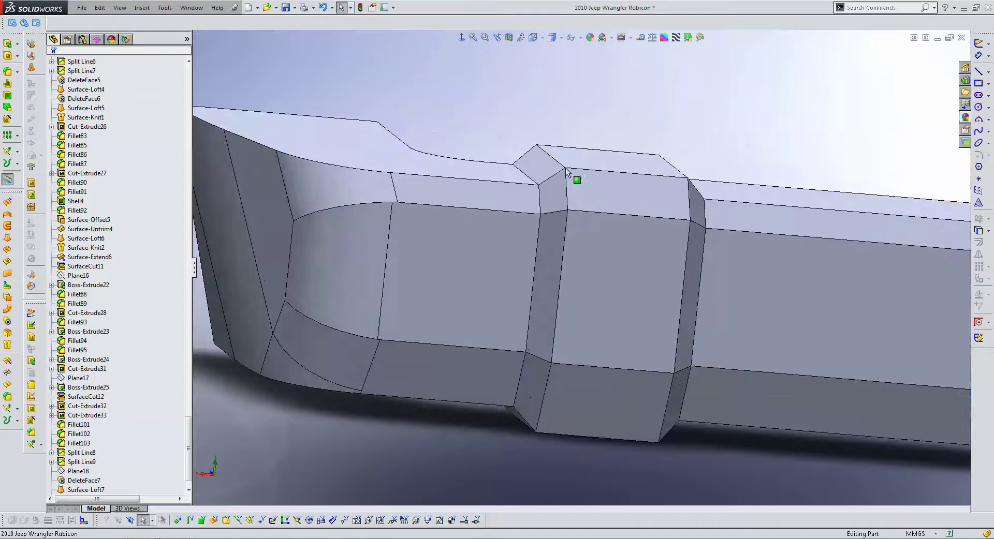
left_click(461, 38)
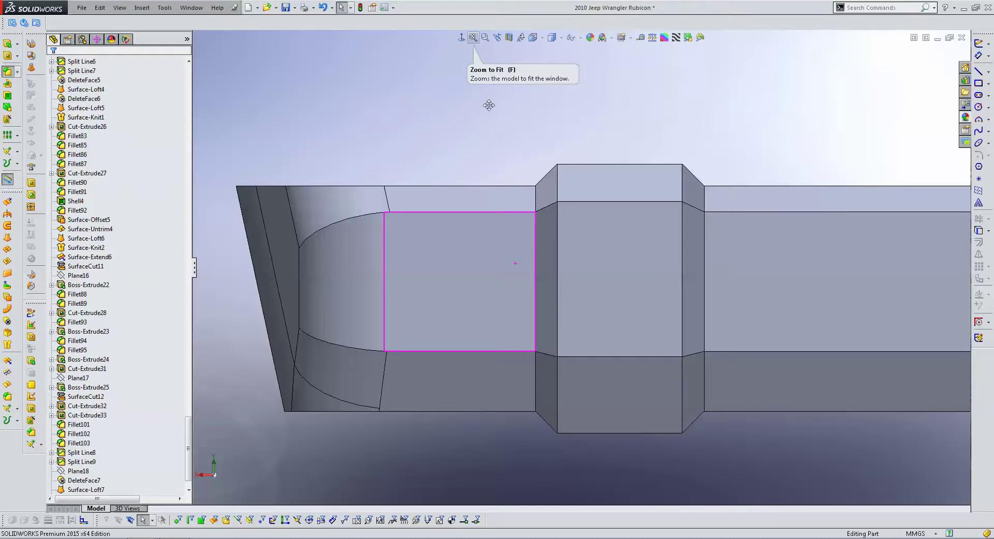
left_click(8, 71)
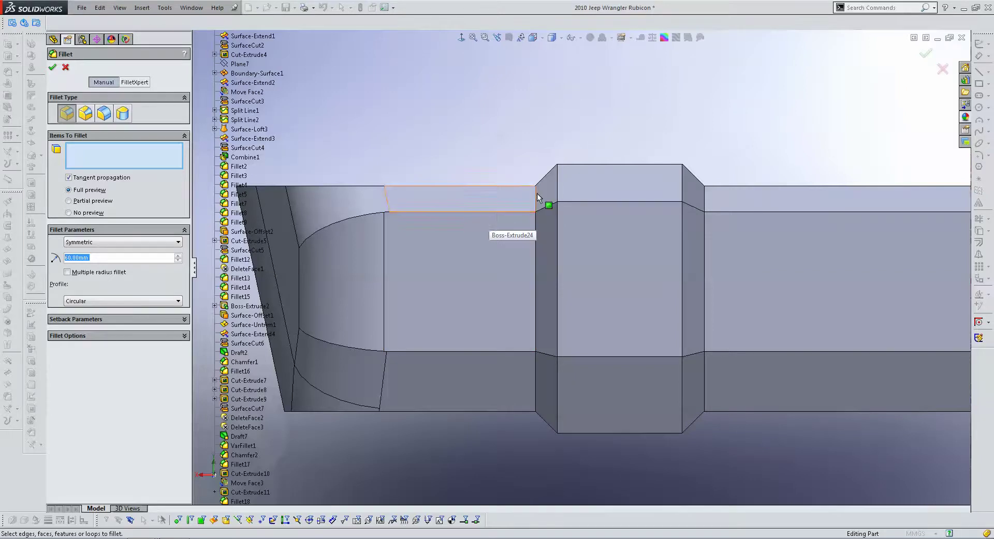
- Fillet the raised band's vertical and lower edges with a 10 mm radius
middle_click_drag(546, 204, 549, 222)
left_click(551, 151)
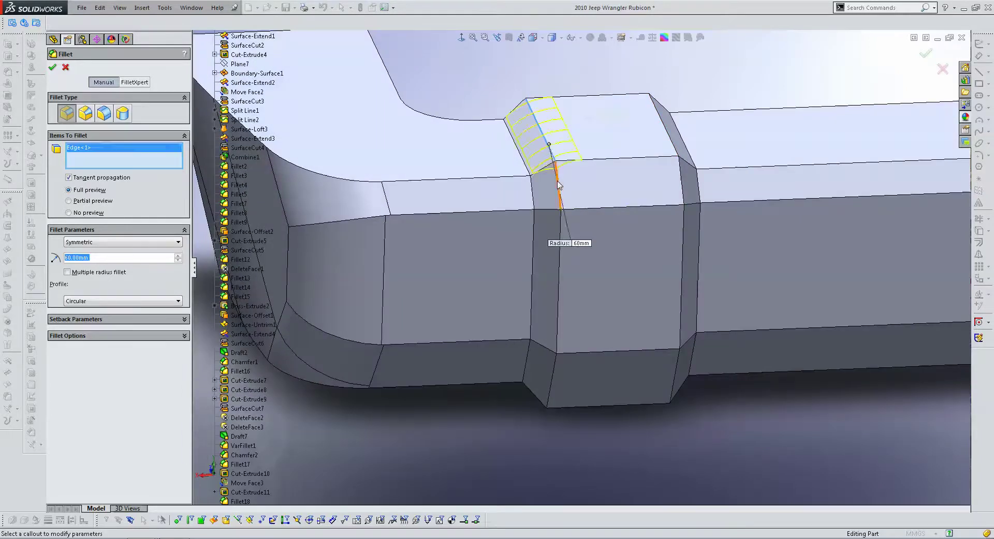
left_click(557, 184)
type("10")
key("Return")
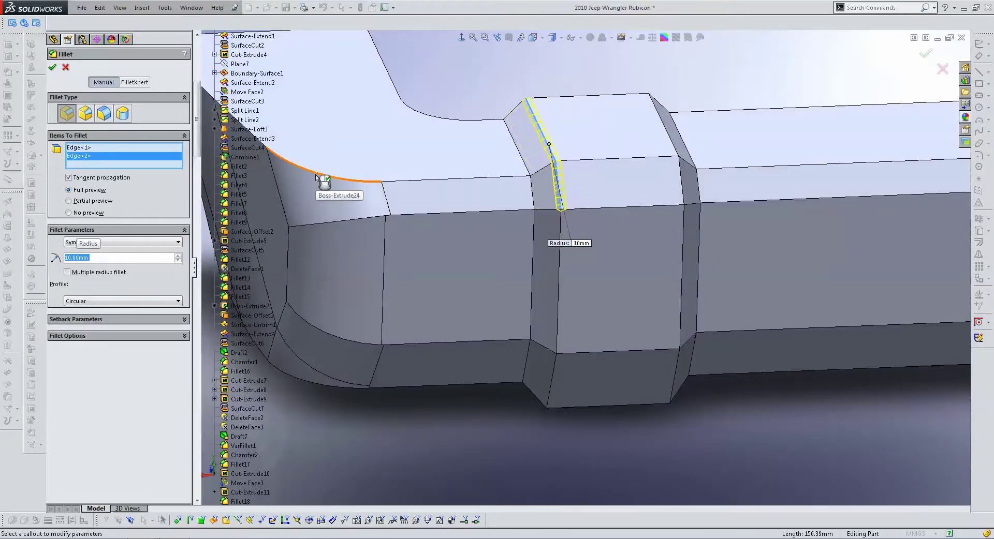
left_click(559, 282)
left_click(557, 364)
mouse_move(557, 363)
middle_mouse_down()
mouse_move(543, 417)
mouse_move(668, 440)
middle_mouse_up()
left_click(543, 413)
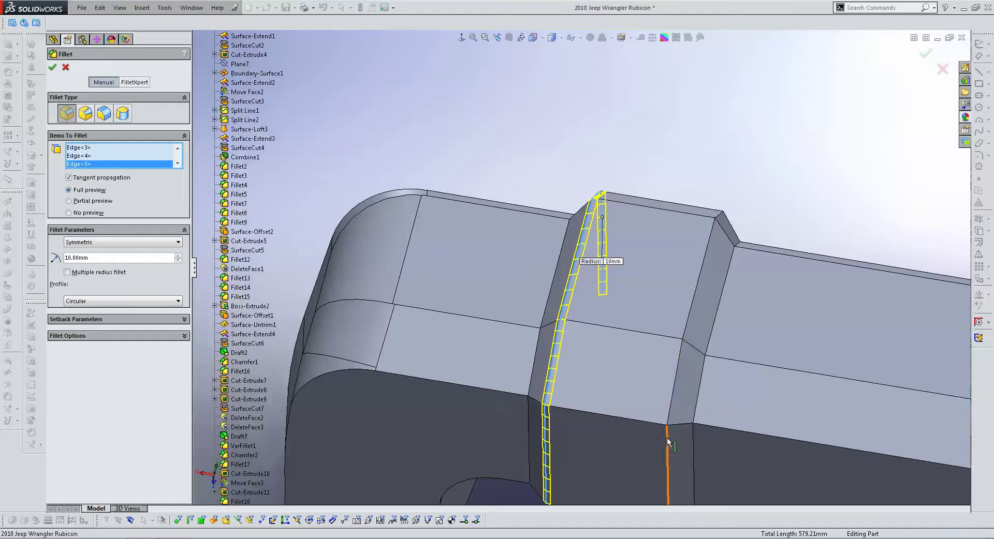
mouse_move(685, 402)
middle_mouse_down()
mouse_move(656, 390)
mouse_move(640, 423)
middle_mouse_up()
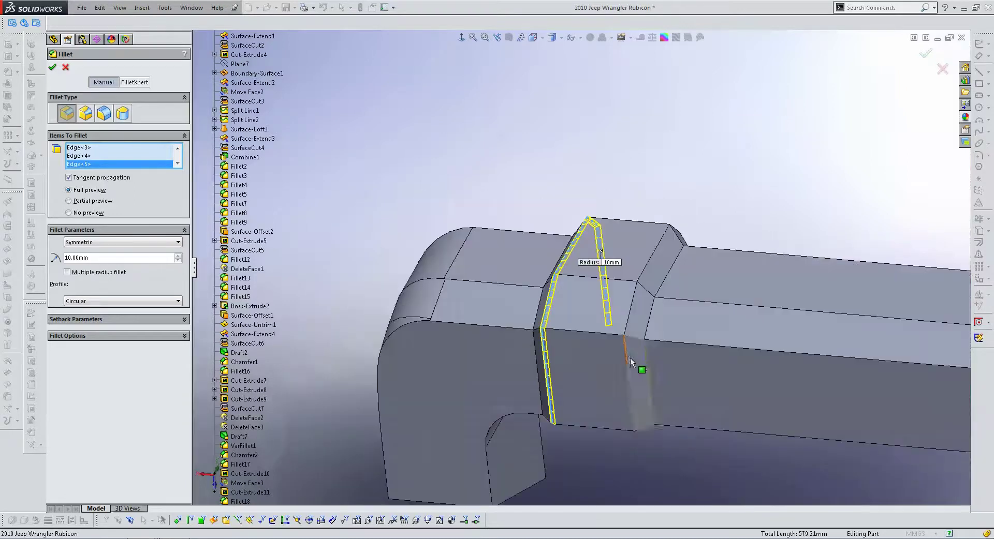
left_click(53, 68)
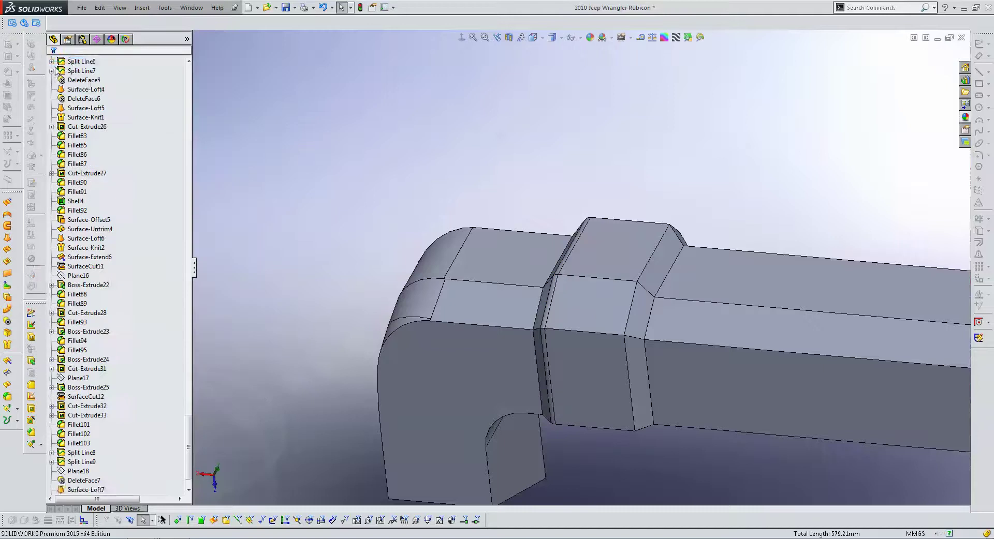
- Review Fillet104 by reopening its settings and closing them unchanged
left_click(52, 71)
middle_click_drag(590, 306, 625, 288)
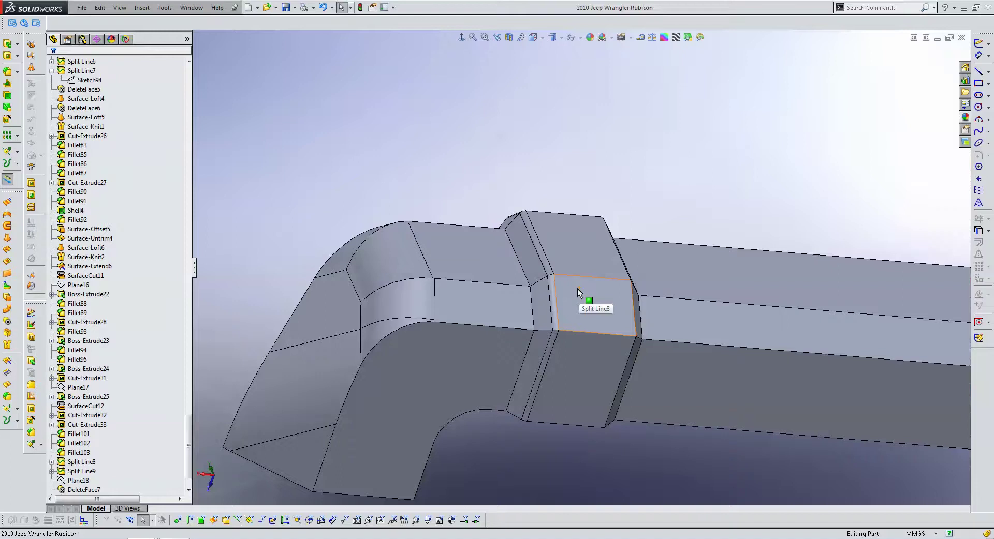
right_click(553, 301)
left_click(562, 262)
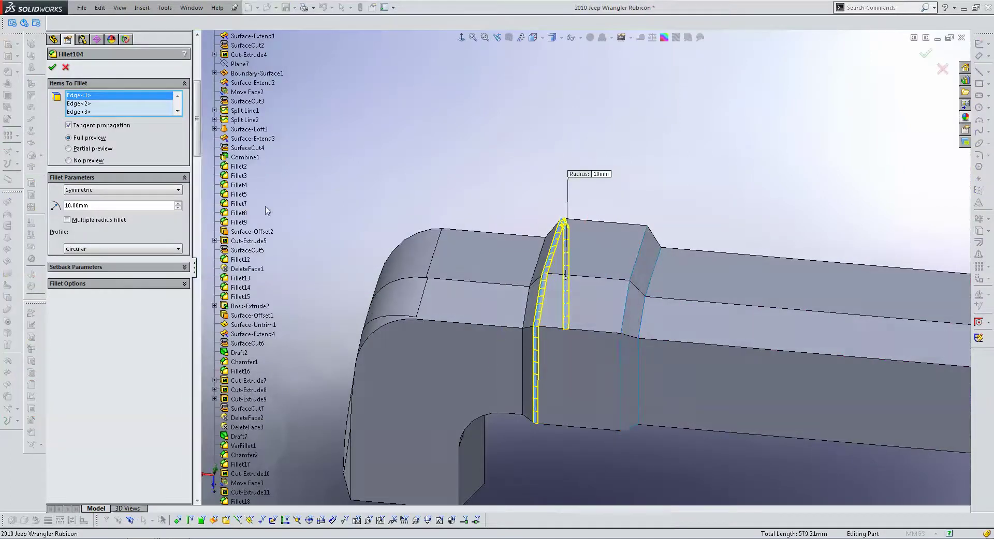
key("Escape")
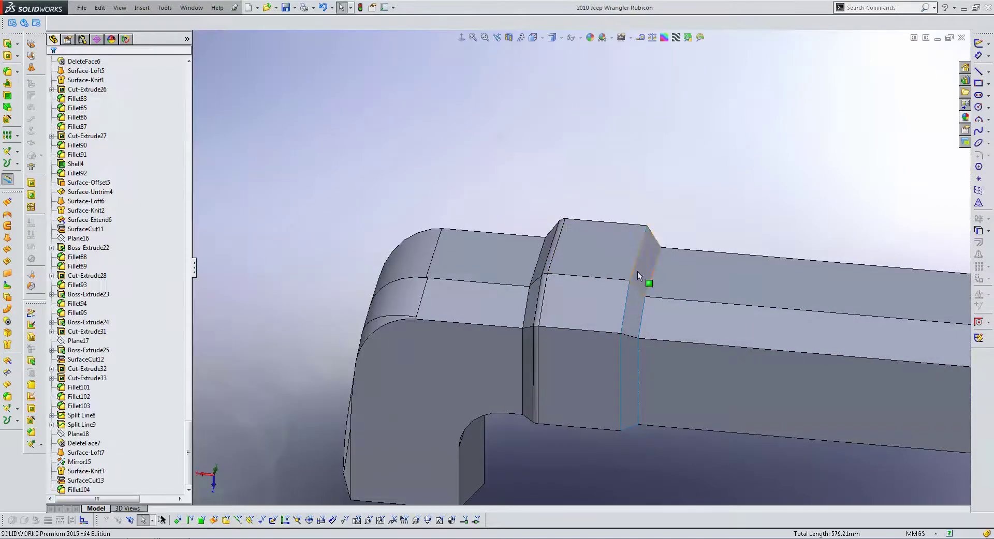
right_click(641, 269)
right_click(107, 472)
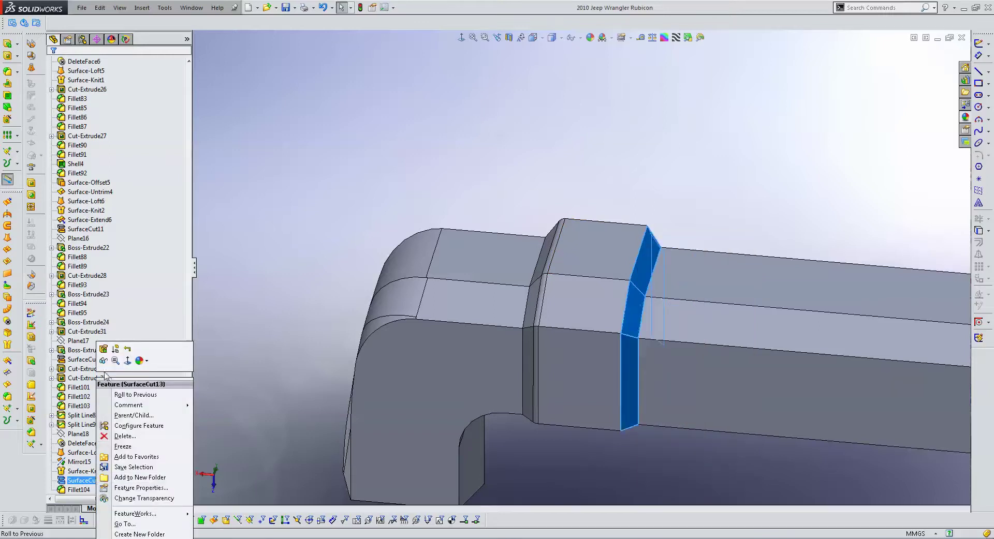
- Cancel a stray Knit Surface and roll the model back to before Fillet104
key("Escape")
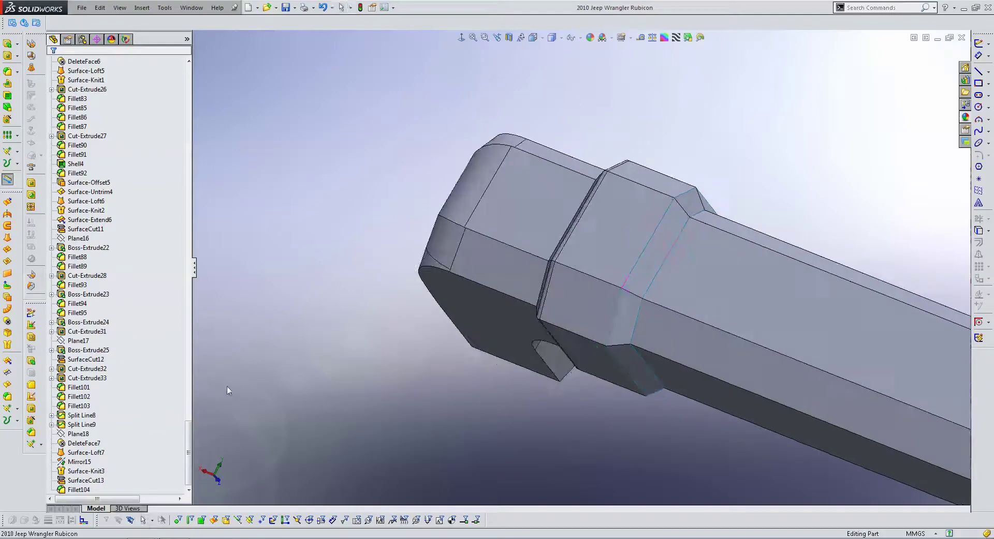
left_click(31, 304)
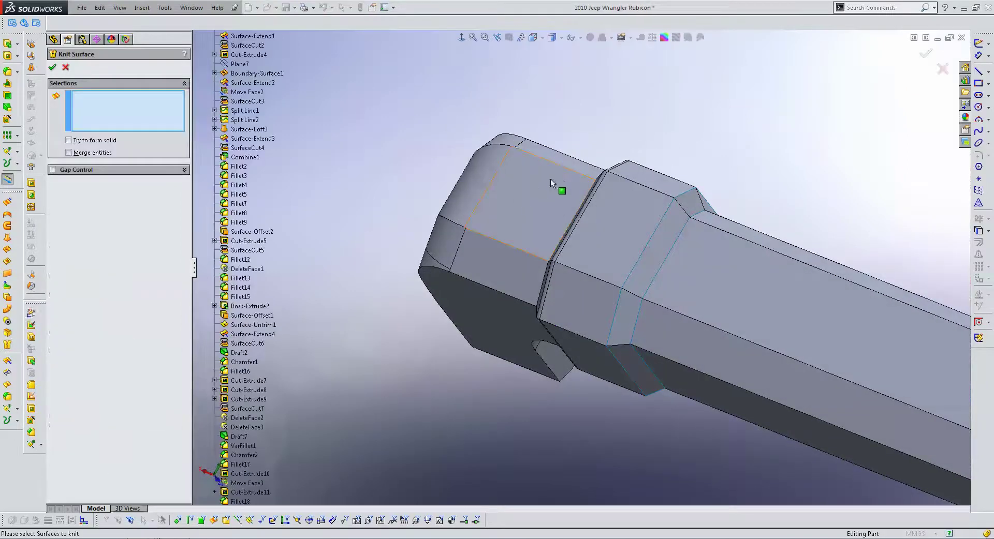
left_click(563, 180)
key("Return")
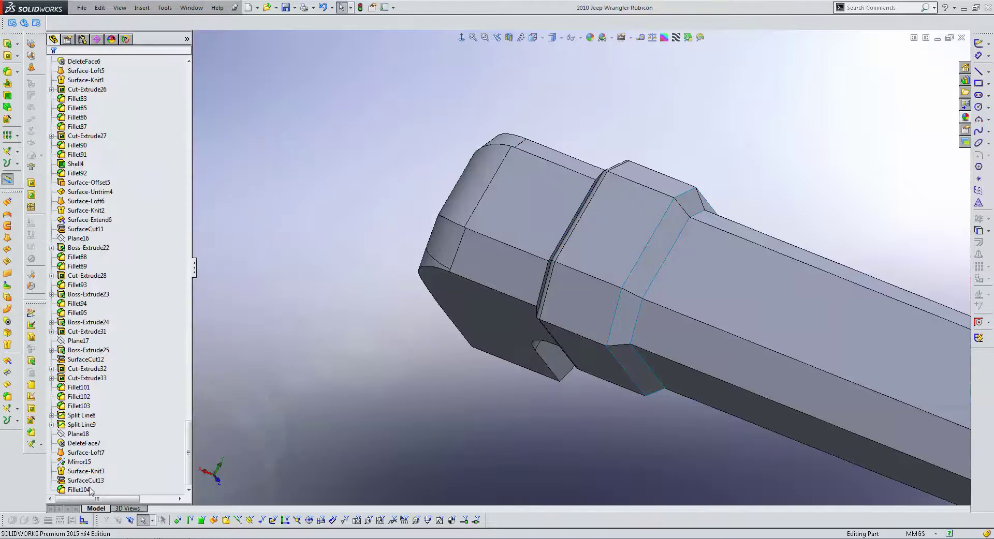
left_click(78, 490)
left_click(112, 459)
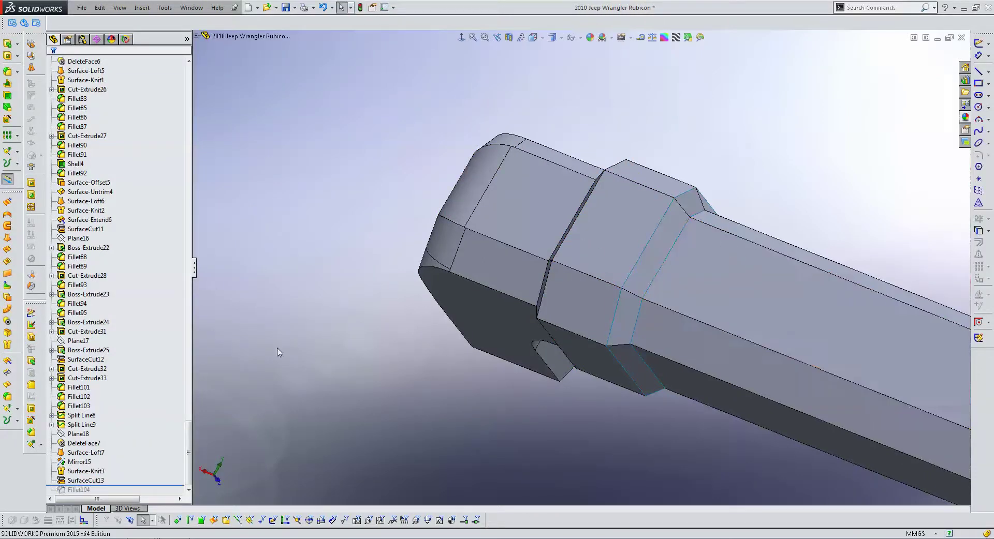
left_click_drag(188, 444, 188, 88)
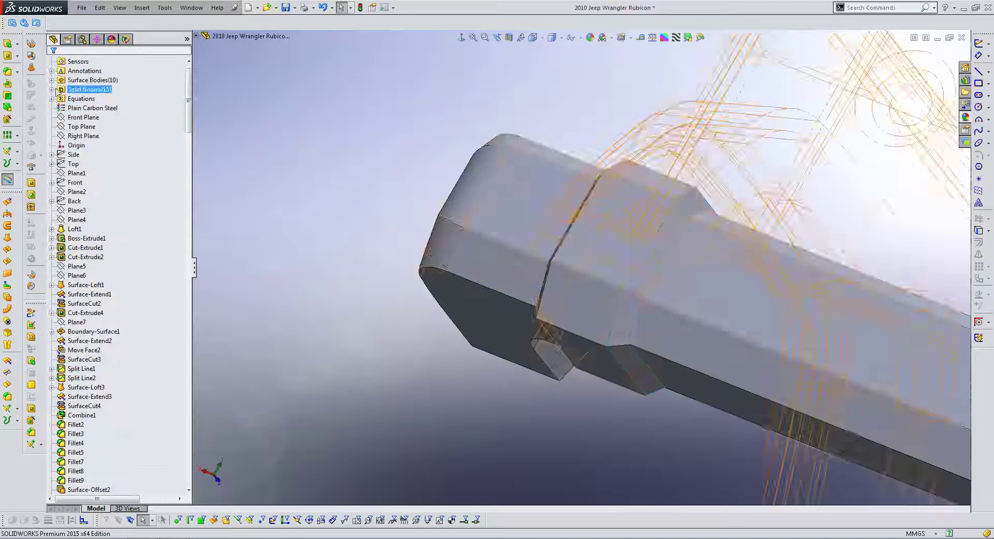
- Check the Mirror15 surface body under Surface Bodies, then bring up Fillet104's options
left_click(51, 80)
left_click(89, 173)
right_click(89, 173)
left_click(380, 112)
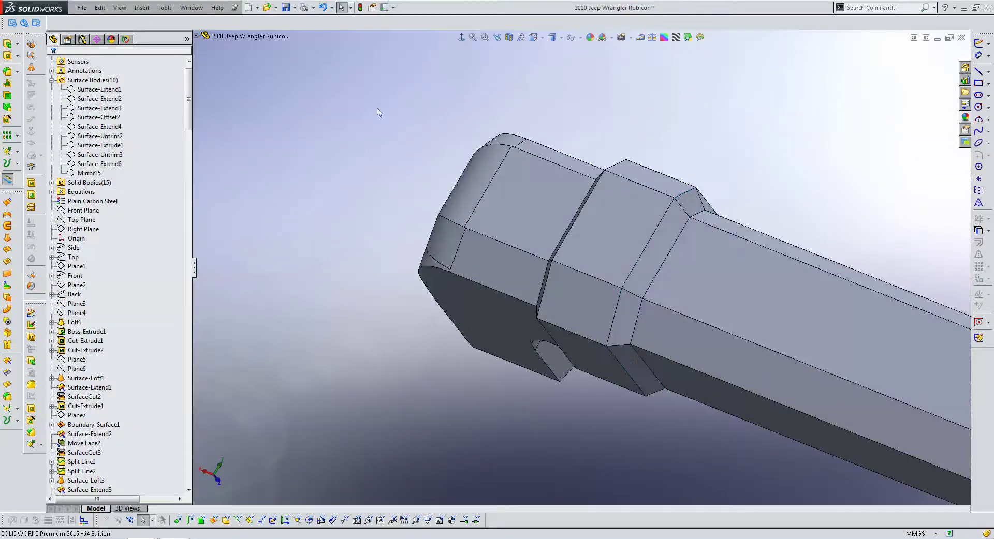
left_click(51, 80)
middle_click_drag(455, 383, 378, 374)
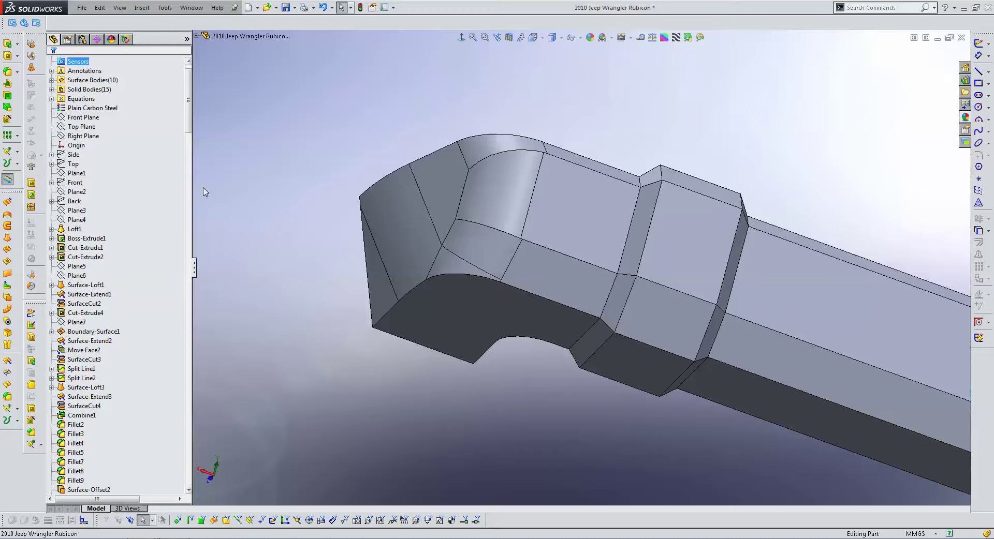
left_click_drag(188, 118, 188, 455)
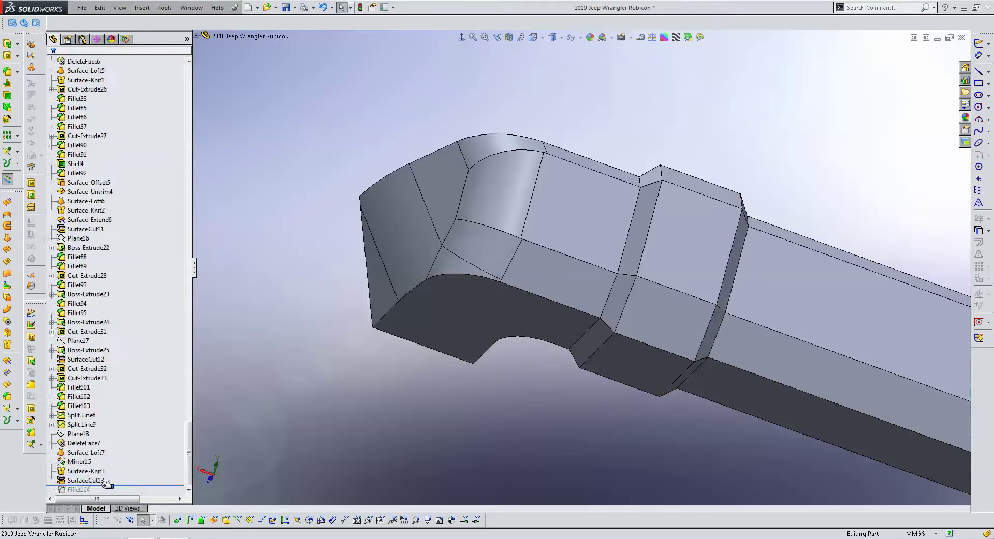
right_click(79, 490)
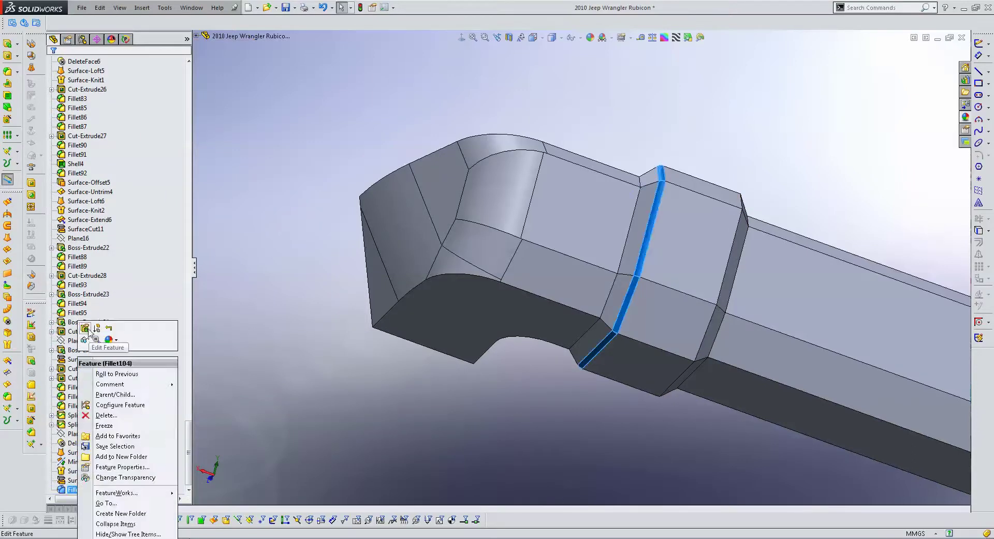
- Select all the raised band's edges around the step and accept the band fillet
middle_click_drag(670, 230, 771, 181)
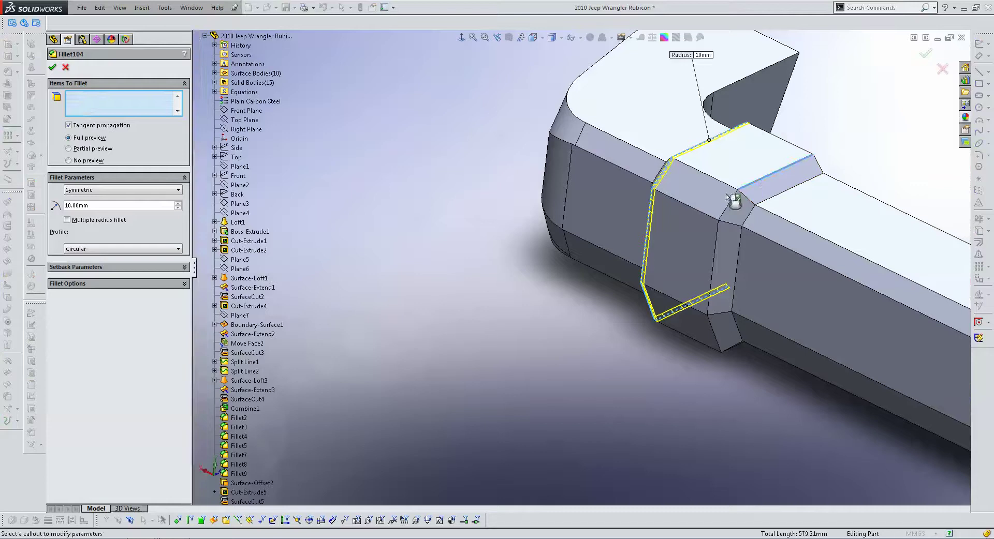
left_click(727, 202)
left_click(719, 234)
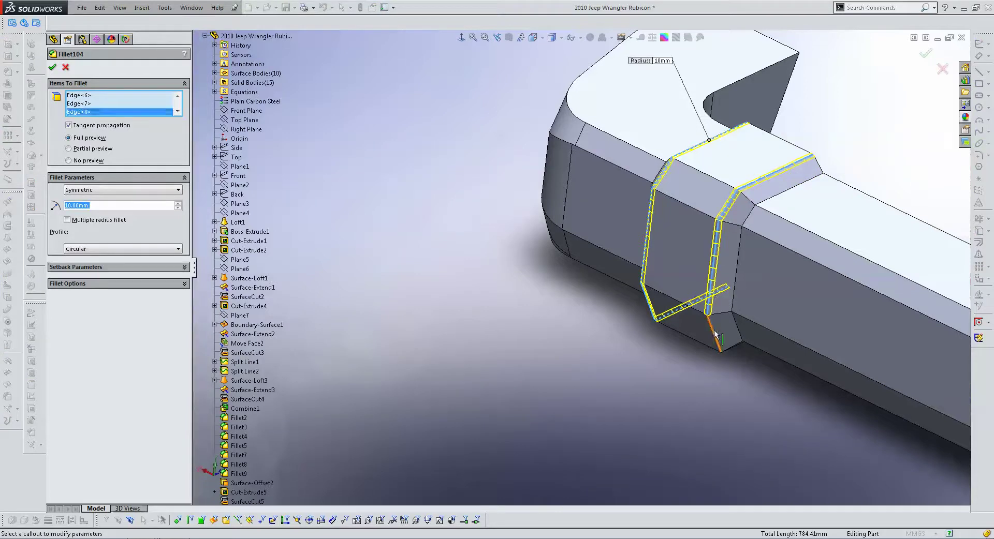
middle_click_drag(705, 339, 724, 373)
left_click(720, 393)
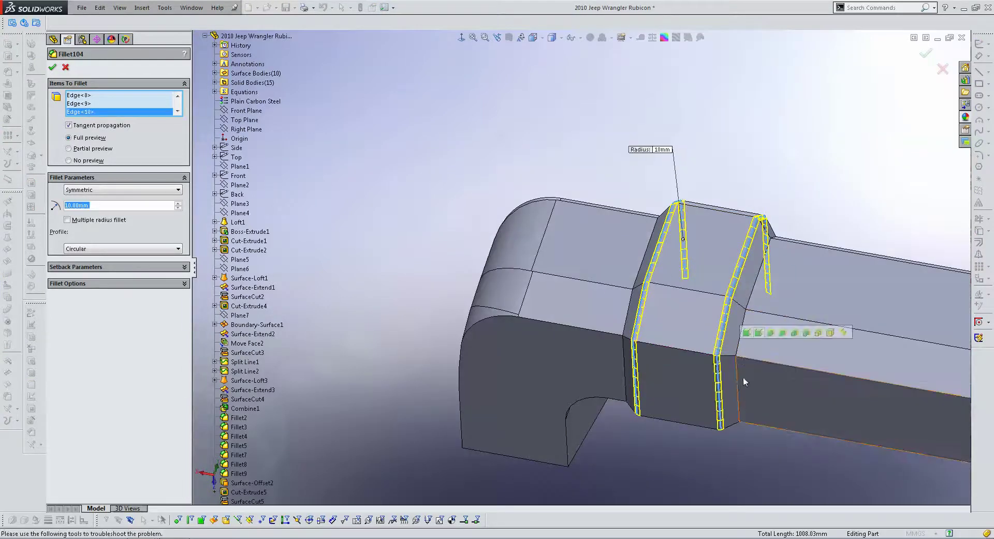
left_click(737, 375)
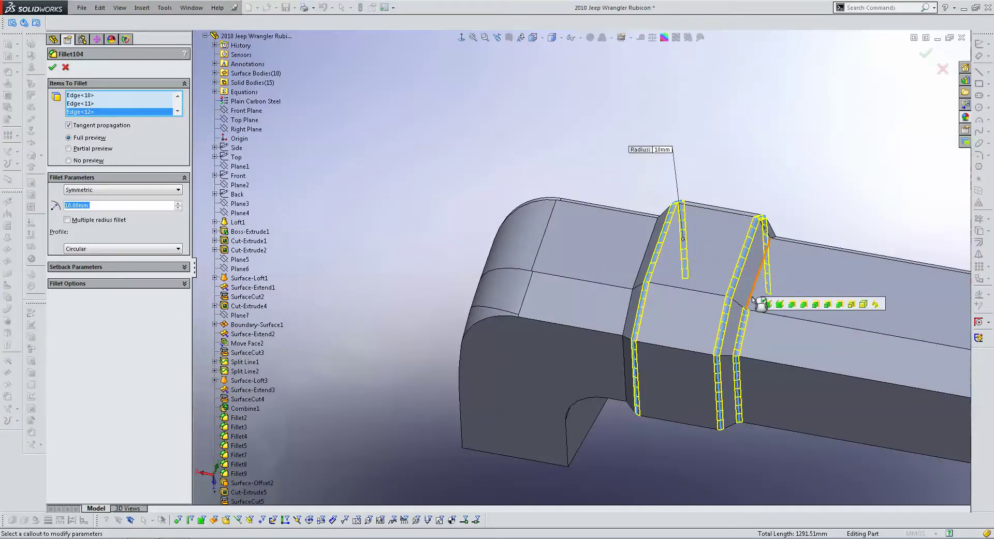
mouse_move(754, 300)
middle_mouse_down()
mouse_move(673, 321)
mouse_move(789, 235)
mouse_move(782, 315)
mouse_move(680, 117)
middle_mouse_up()
left_click(789, 235)
left_click(808, 233)
left_click(695, 117)
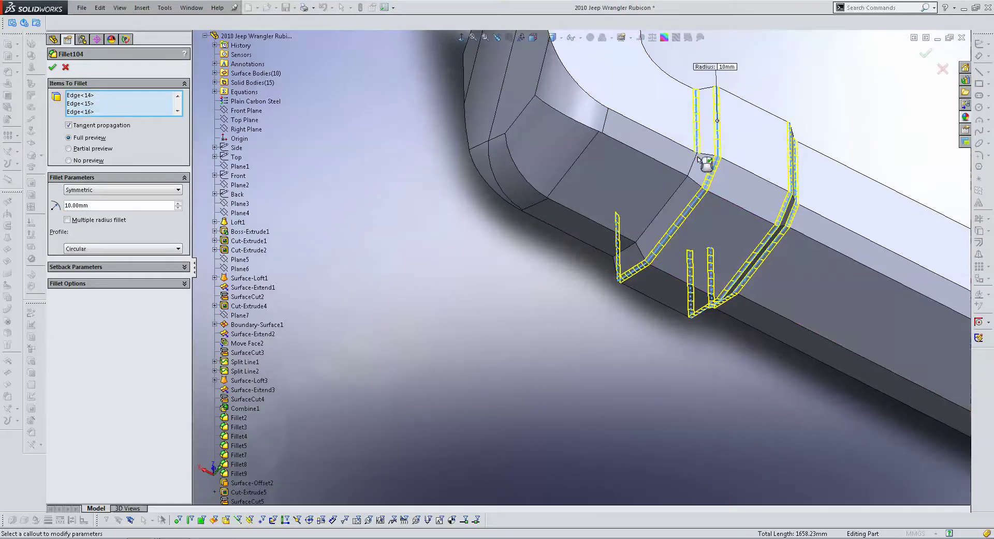
left_click(701, 162)
left_click(644, 212)
middle_click_drag(644, 212, 614, 256)
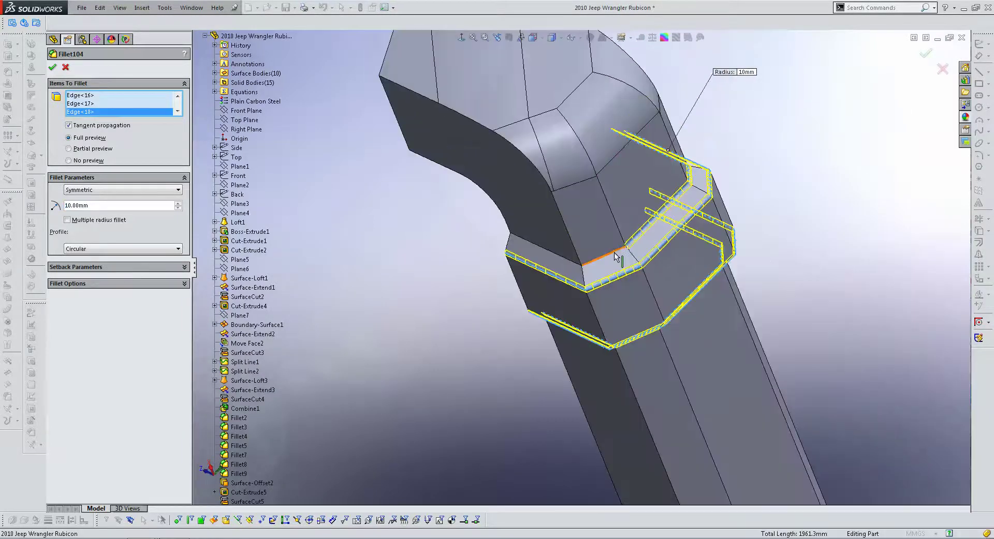
left_click(615, 255)
left_click(569, 262)
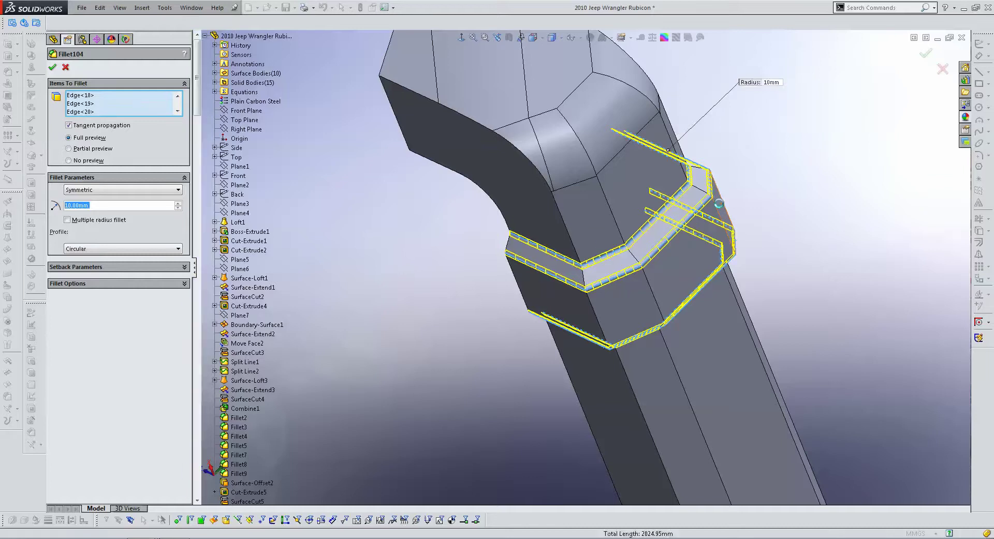
key("Return")
- Add a 10 mm fillet on the step's top and lower long edges
scroll(623, 198, "up", 5)
middle_click_drag(657, 200, 473, 284)
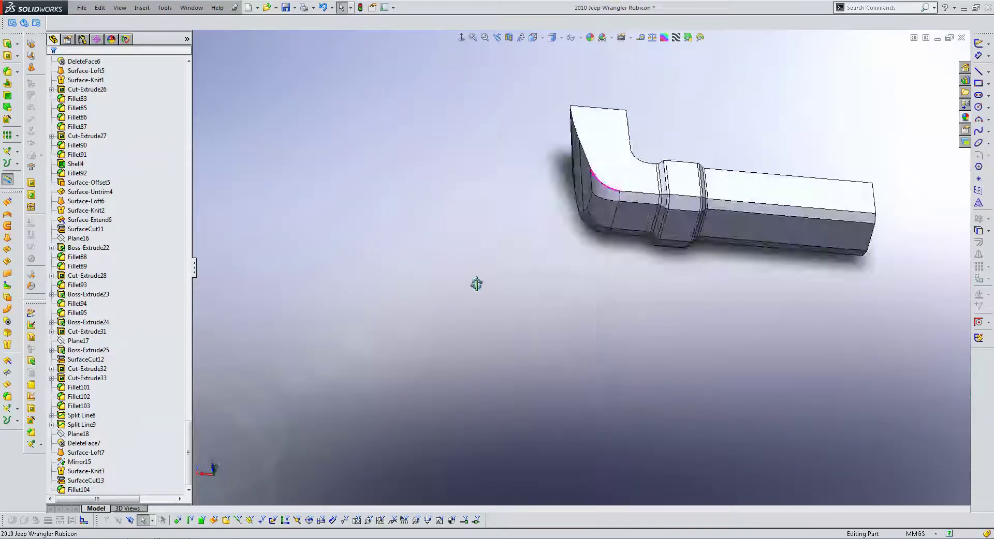
scroll(626, 193, "down", 8)
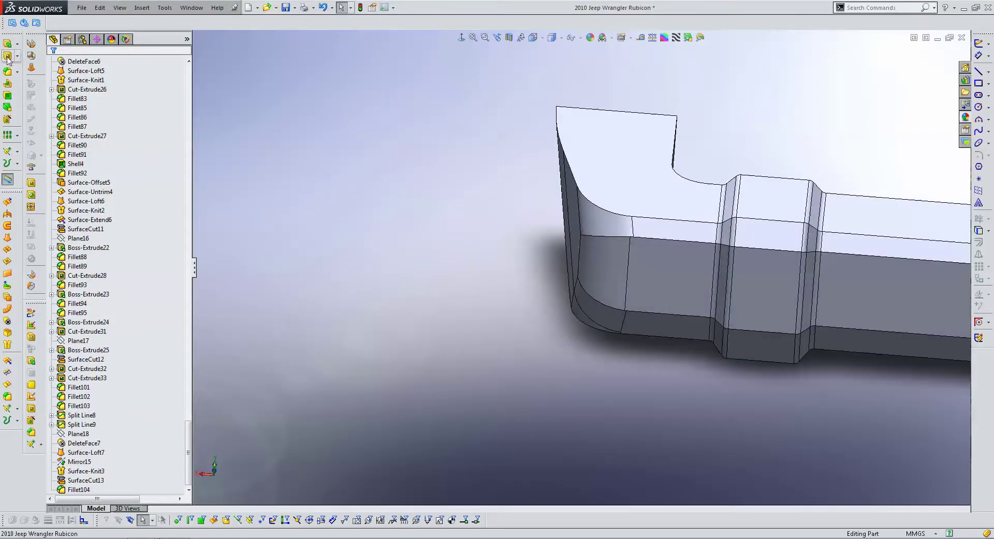
left_click(7, 58)
left_click(475, 162)
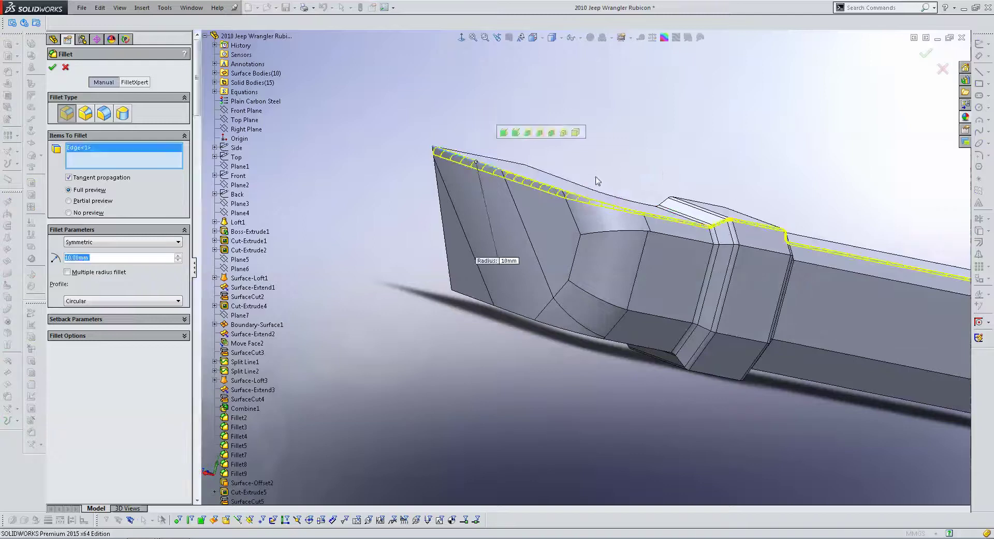
mouse_move(615, 180)
middle_mouse_down()
mouse_move(533, 221)
mouse_move(583, 303)
mouse_move(594, 345)
middle_mouse_up()
left_click(565, 231)
left_click(565, 303)
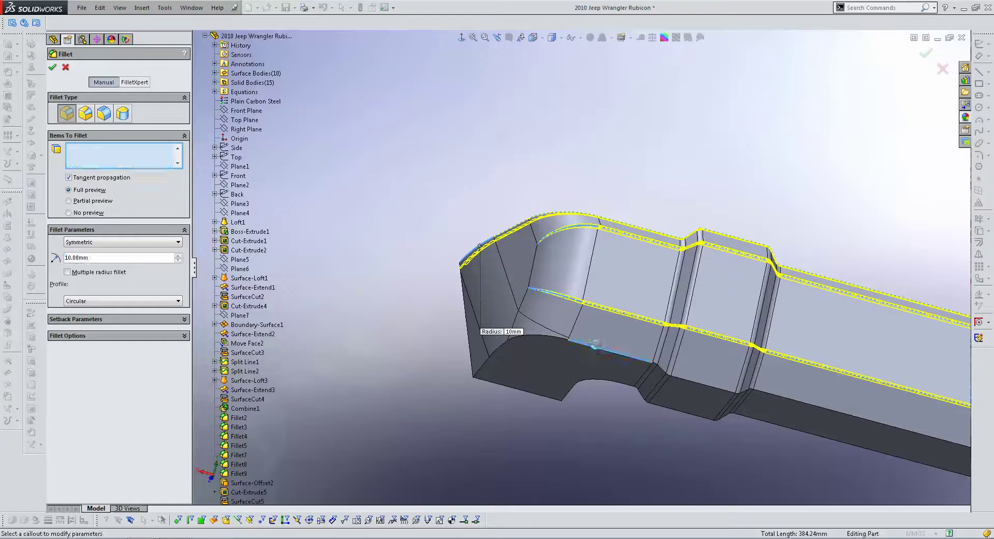
scroll(88, 258, "up", 1)
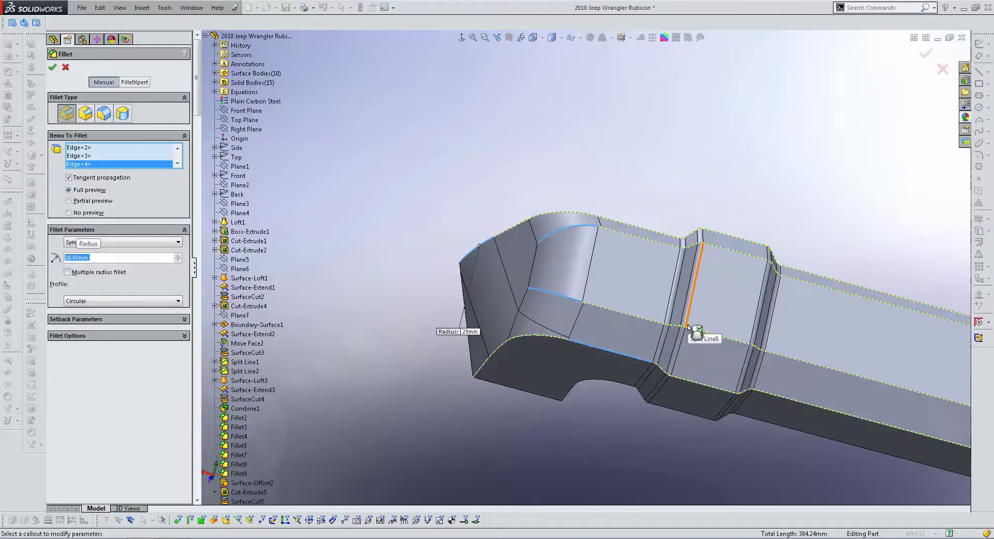
key("Down")
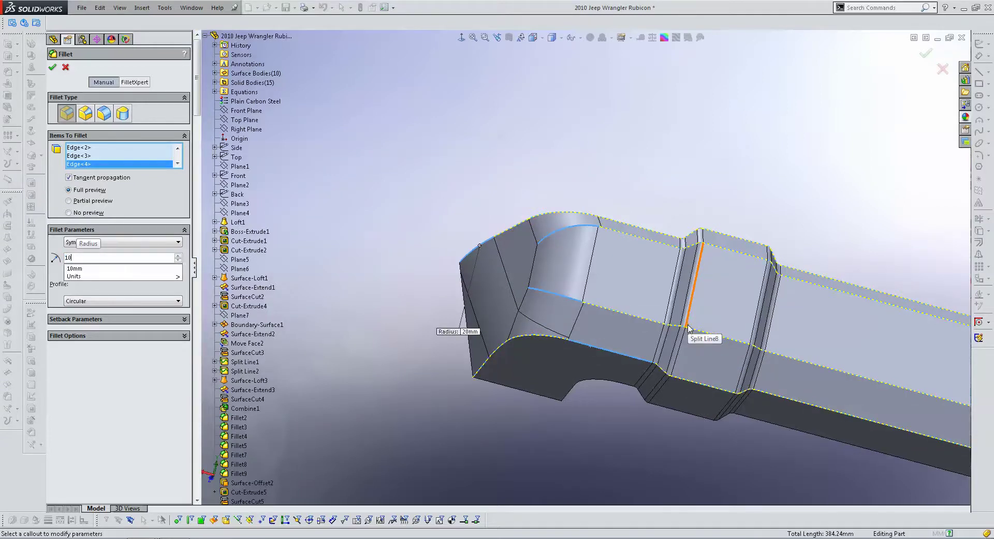
right_click(695, 279)
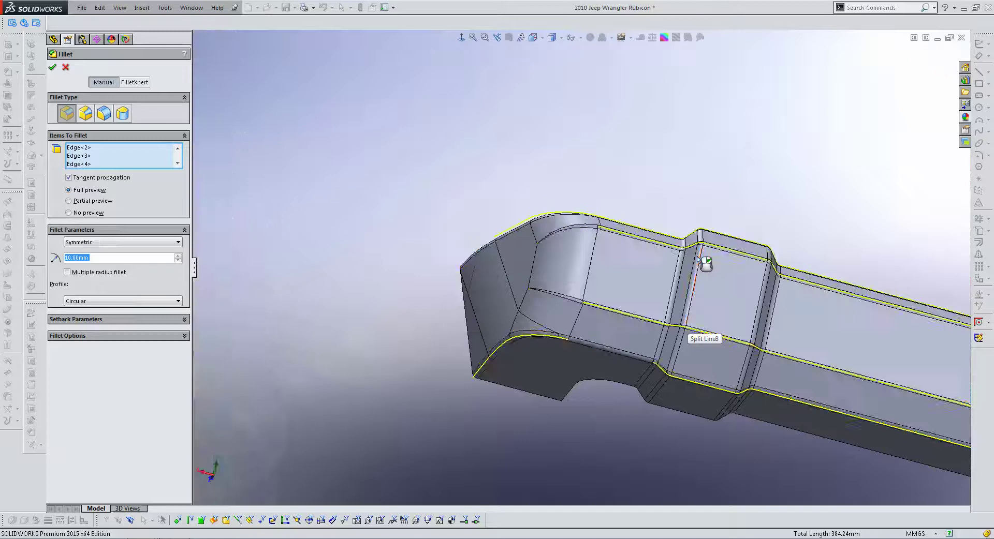
- Increase Fillet104's band radius to 20 mm and pick another long edge to fillet
scroll(691, 261, "down", 5)
right_click(666, 236)
left_click(693, 206)
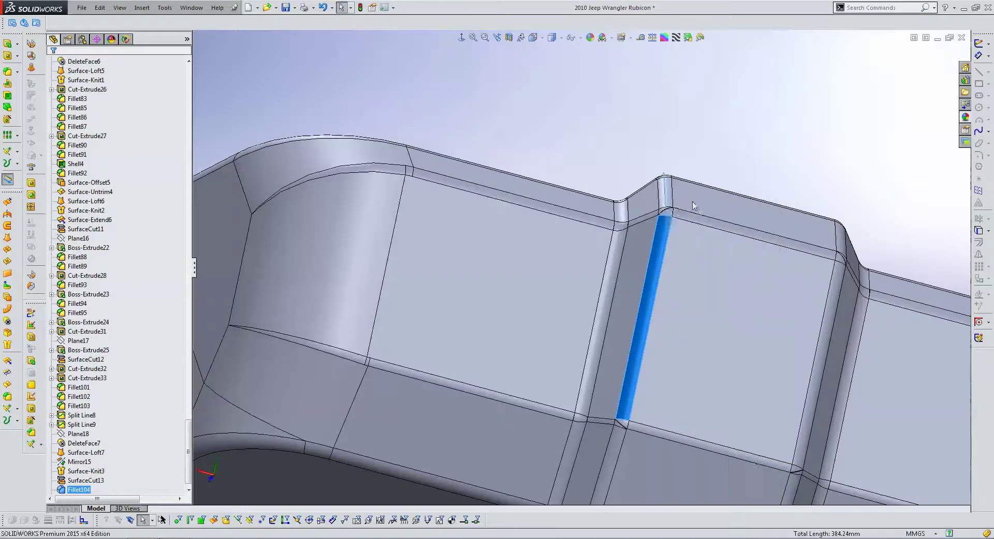
key("Up")
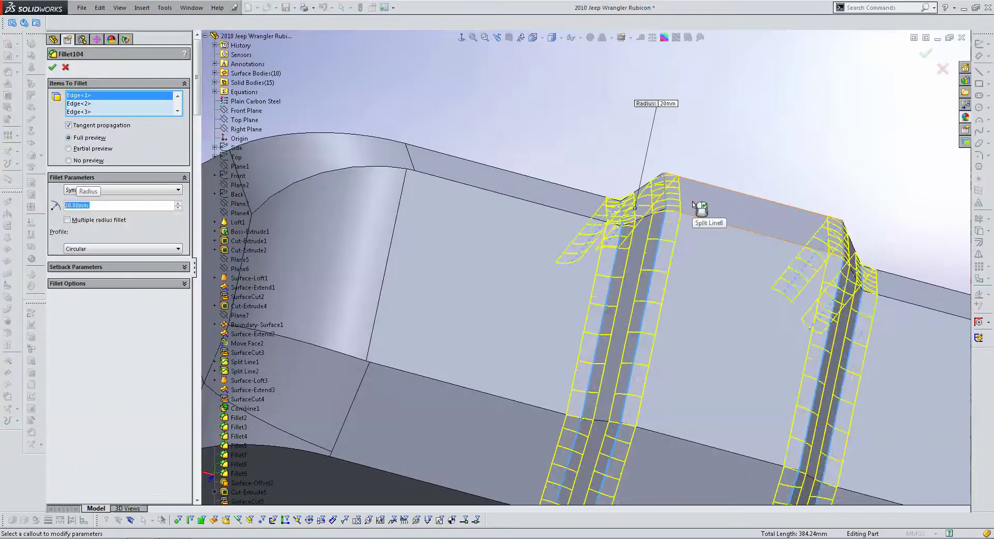
key("Return")
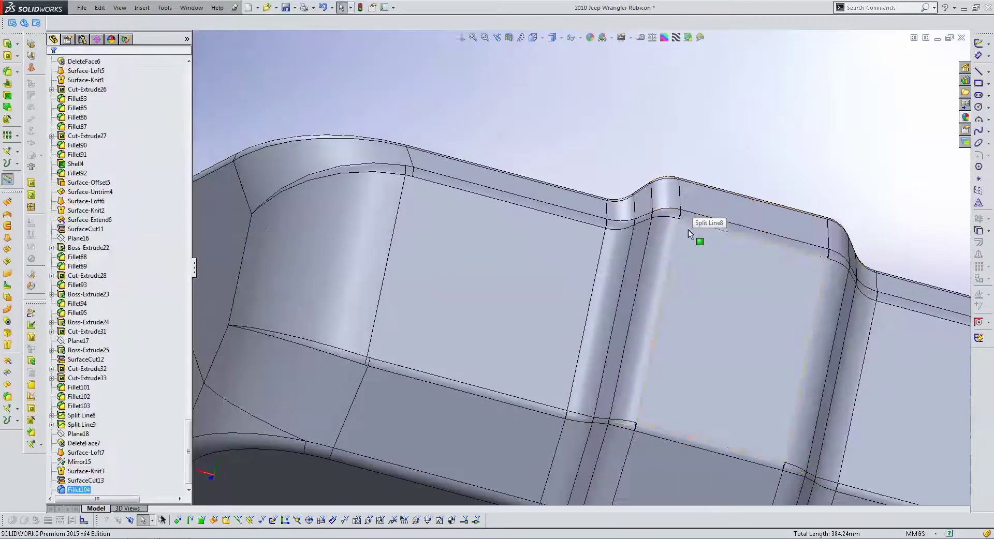
left_click(688, 228)
left_click(715, 186)
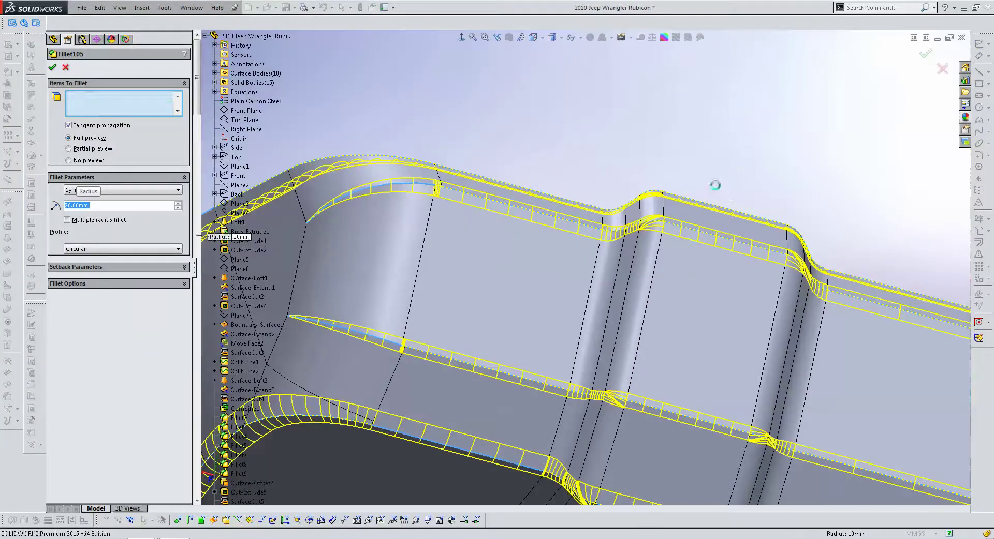
- Accept the long-edge fillet and turn the part to face its end
right_click(696, 269)
scroll(682, 275, "up", 5)
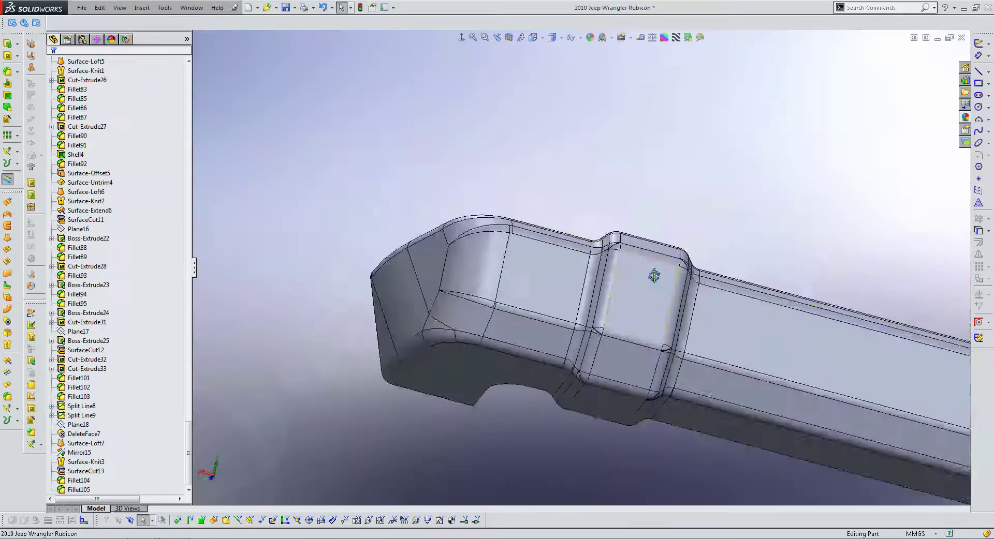
mouse_move(652, 337)
middle_mouse_down()
mouse_move(649, 305)
mouse_move(812, 309)
mouse_move(721, 266)
middle_mouse_up()
scroll(736, 254, "up", 3)
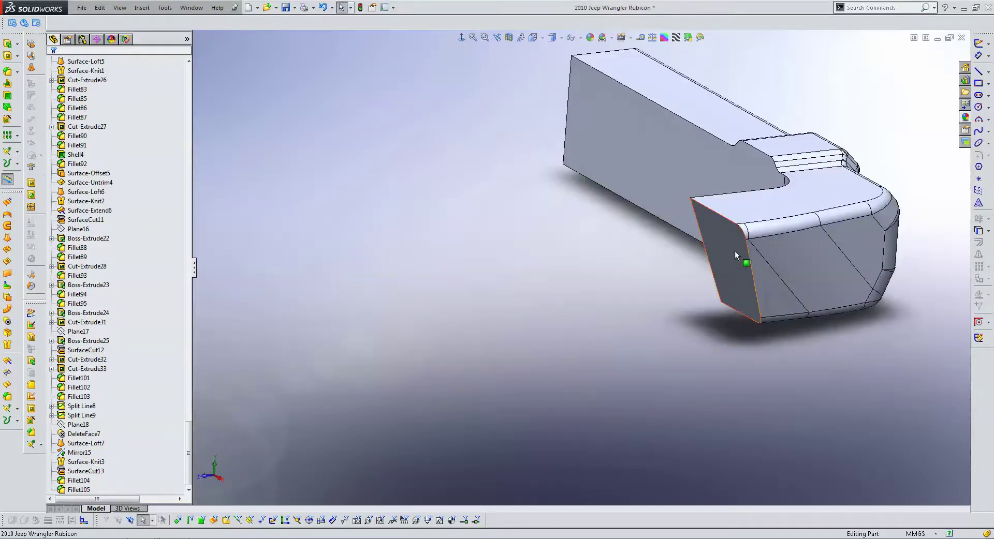
- Round the end face's vertical corner edge chain with a fillet
left_click(16, 73)
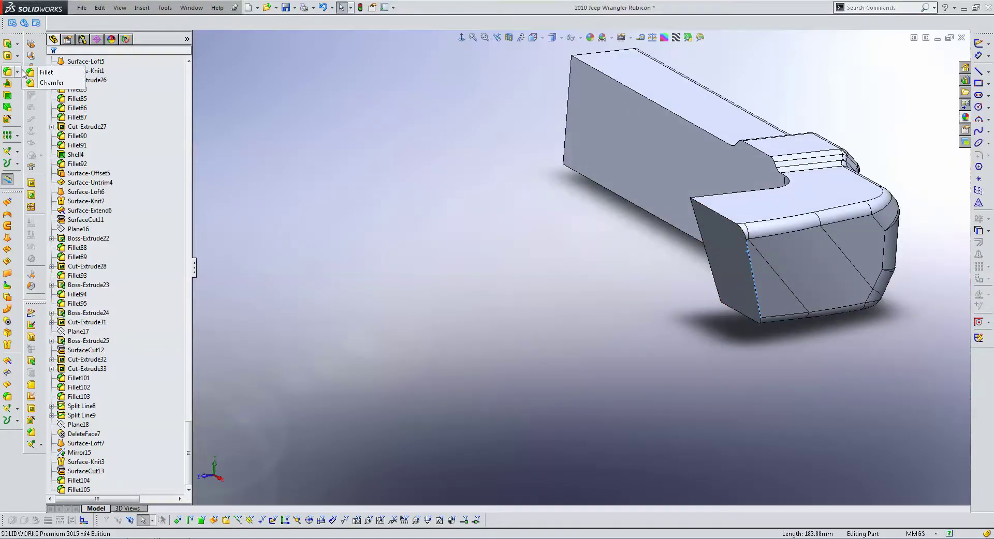
left_click(32, 73)
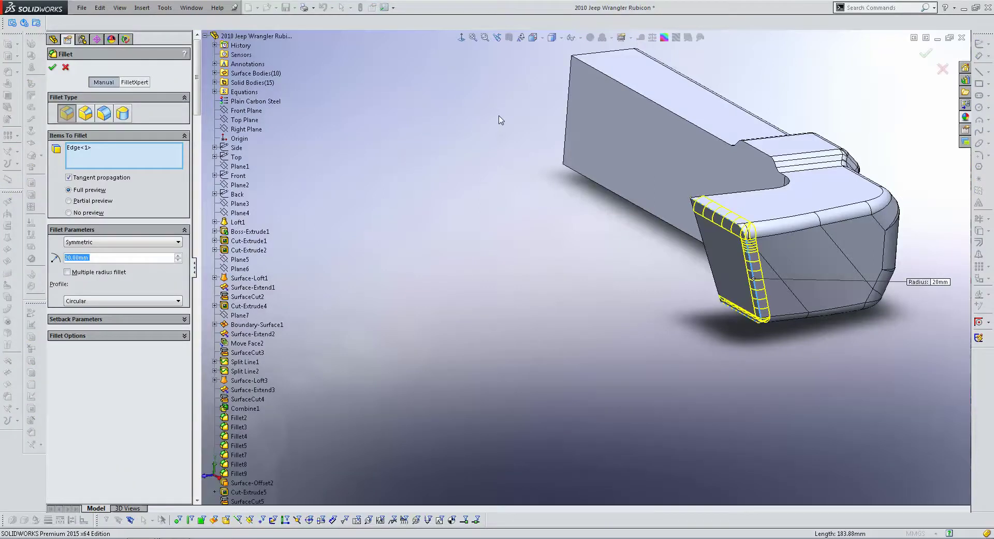
key("Return")
scroll(796, 283, "down", 2)
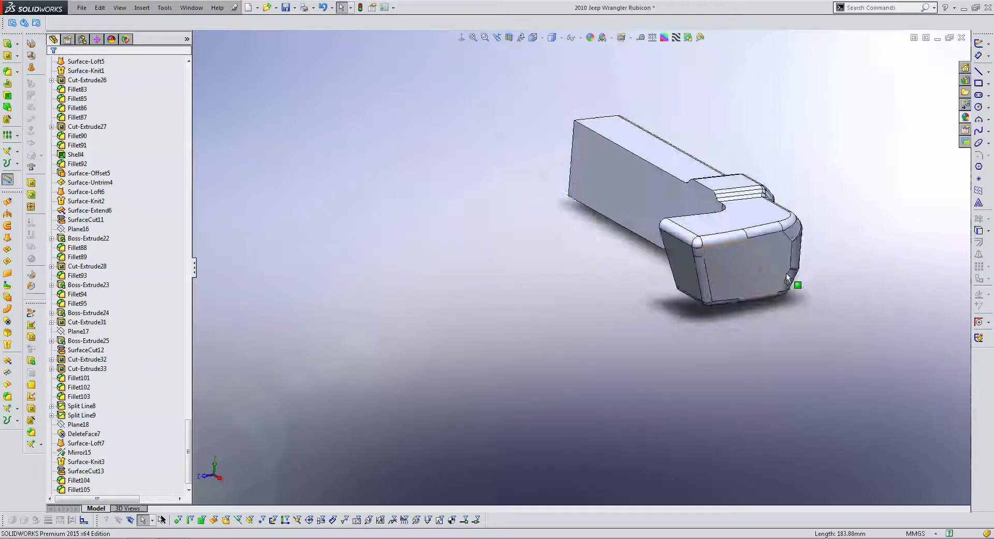
middle_click_drag(796, 284, 450, 206)
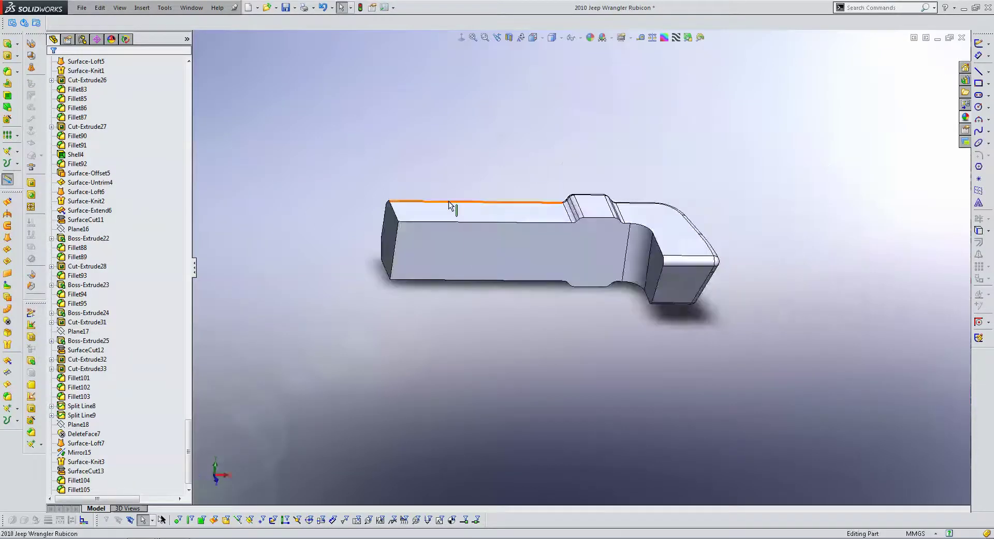
- View the bumper straight on and show the Top sketch, Plane2 and rear blueprint picture
left_click(462, 38)
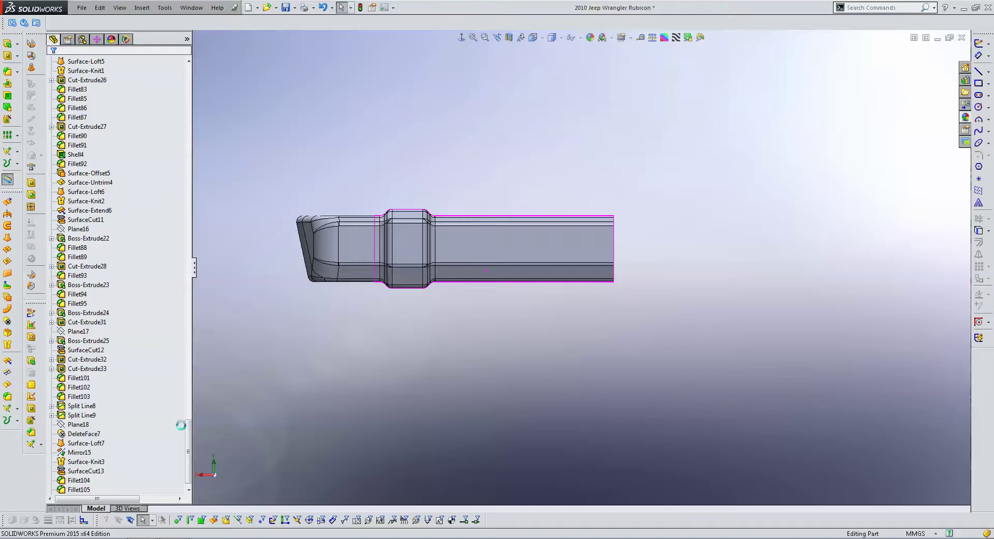
left_click_drag(187, 431, 209, 87)
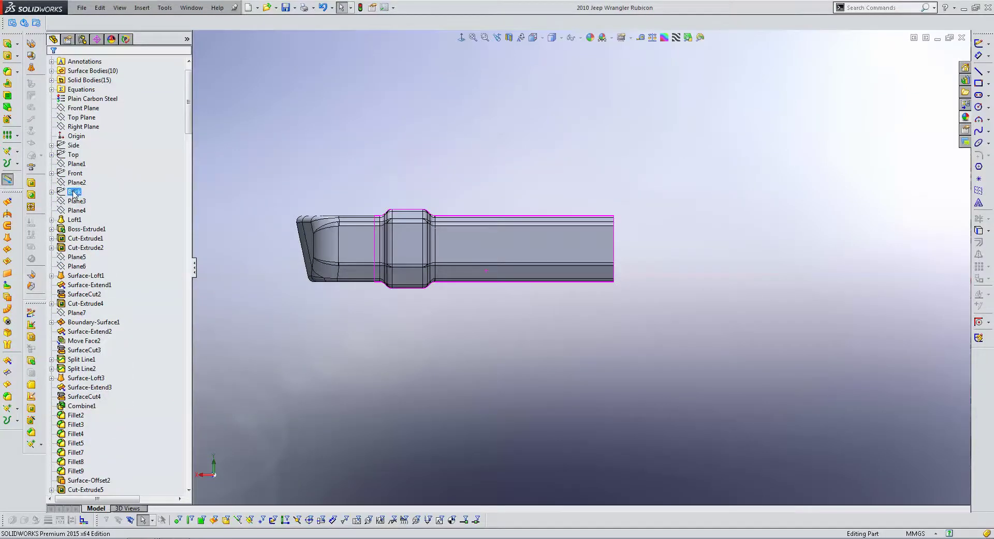
left_click(73, 155)
left_click(78, 183, "ctrl")
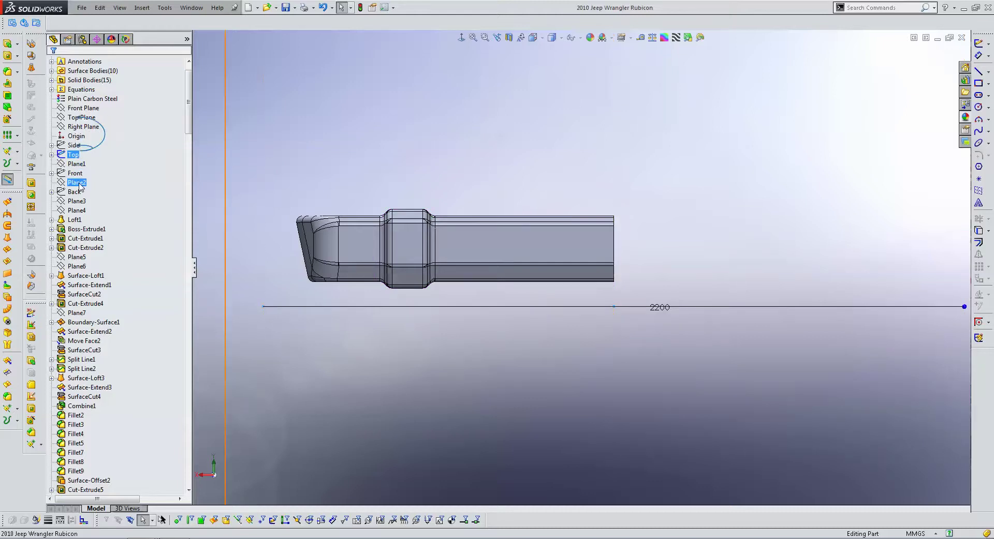
left_click(76, 174)
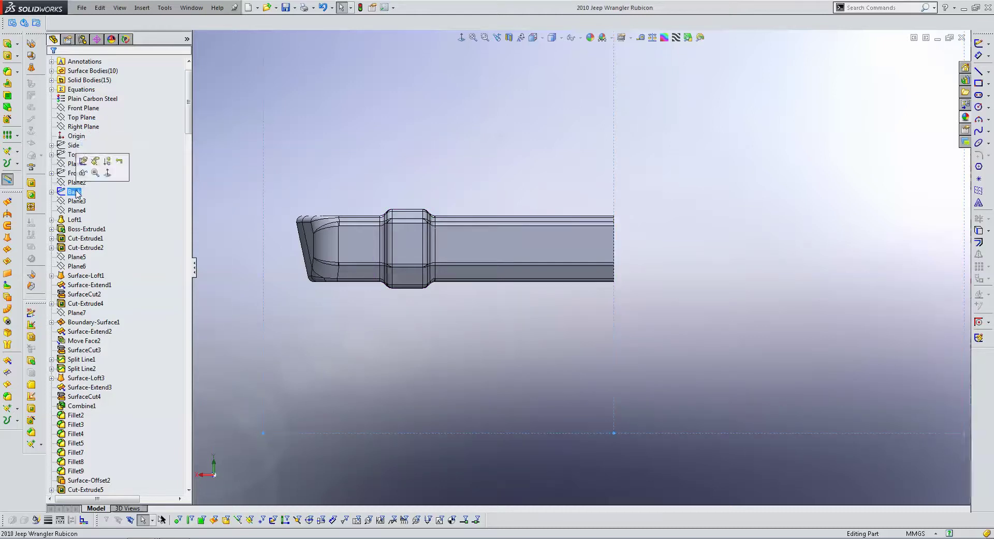
left_click(83, 171)
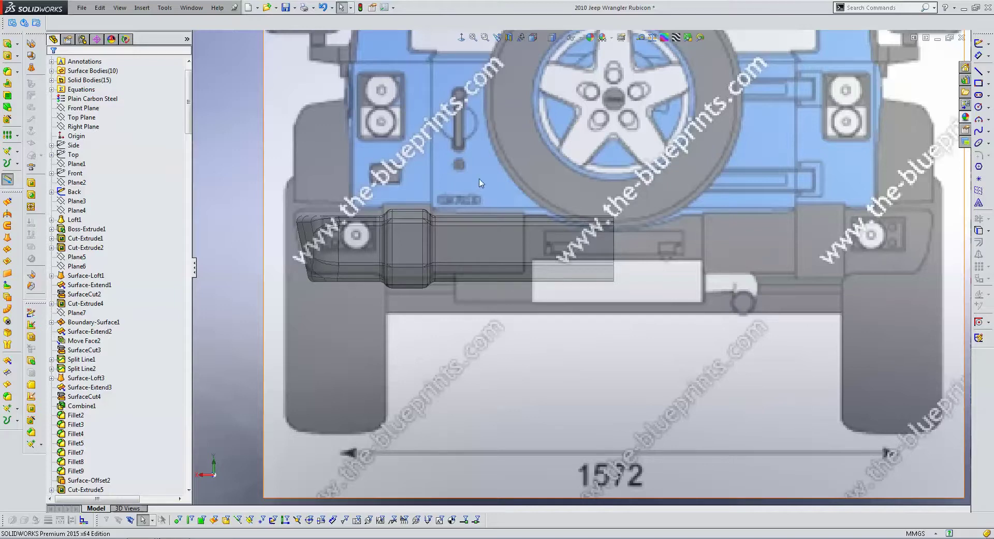
- Hide the rear blueprint, show all solid bodies, and orbit out to see the whole Jeep
right_click(75, 200)
left_click(77, 164)
right_click(80, 80)
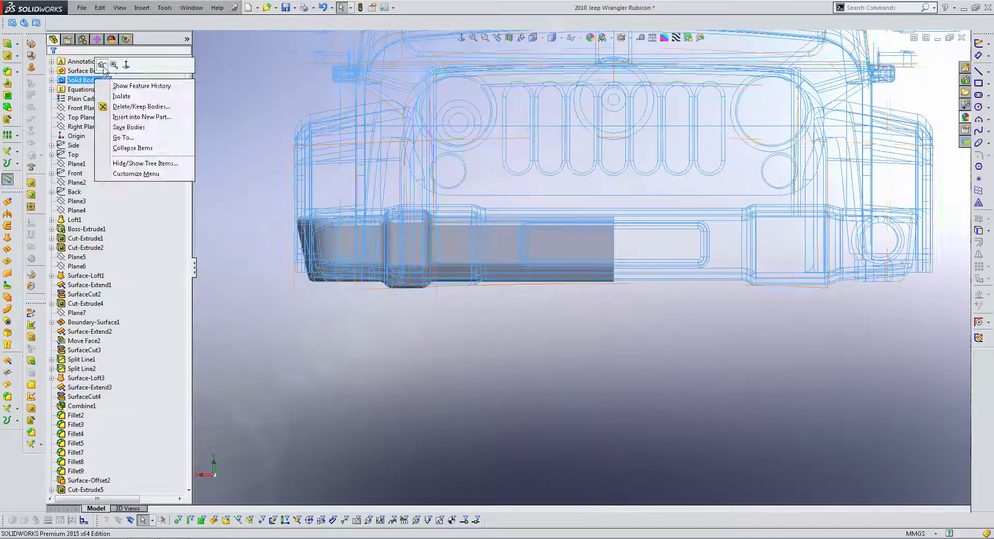
left_click(102, 65)
right_click(79, 80)
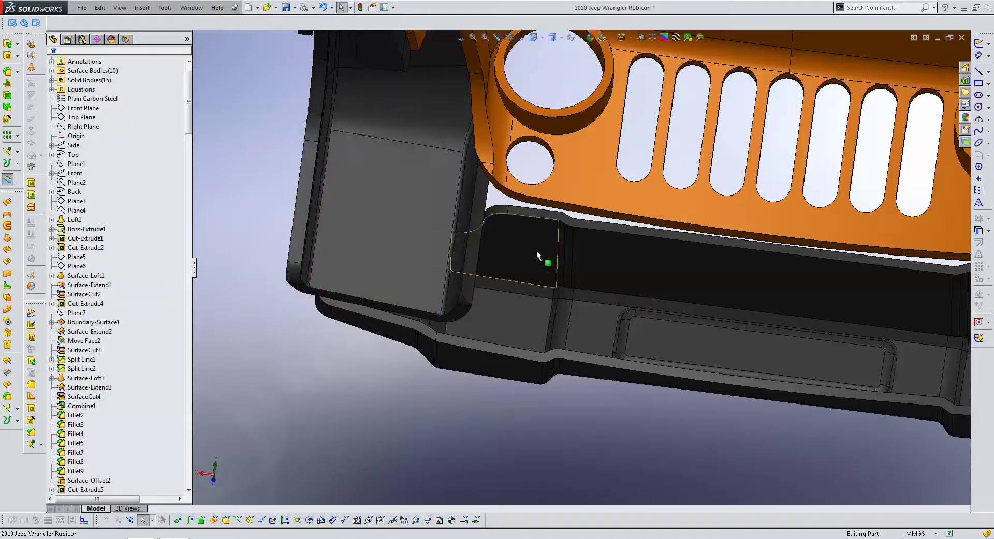
left_click(536, 250)
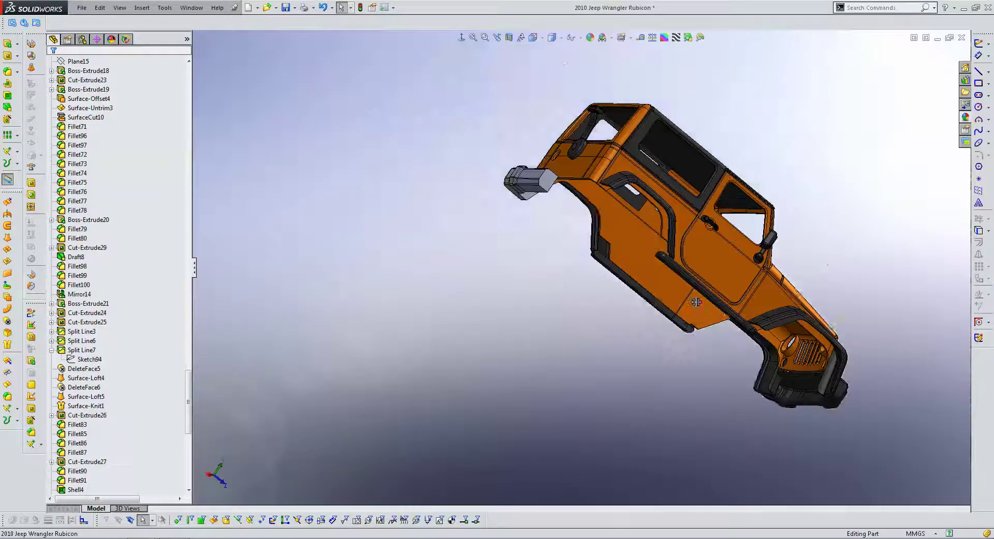
mouse_move(564, 317)
middle_mouse_down()
mouse_move(672, 186)
mouse_move(439, 255)
mouse_move(563, 261)
mouse_move(593, 249)
mouse_move(404, 226)
middle_mouse_up()
key("Escape")
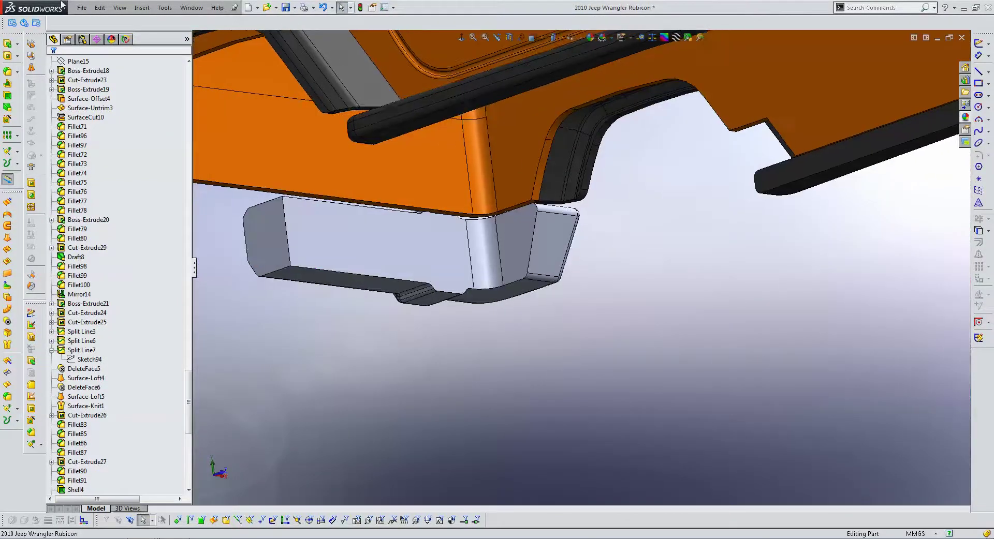
- Apply a 20 mm Shell to the bumper step, picking three faces to leave open
left_click(15, 103)
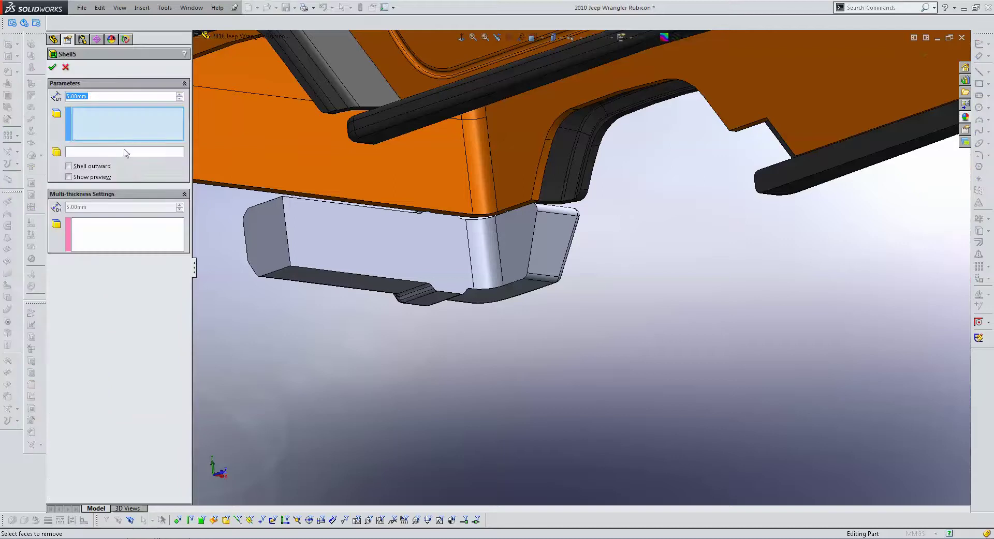
type("20")
key("Return")
left_click(500, 236)
left_click(466, 254)
left_click(307, 268)
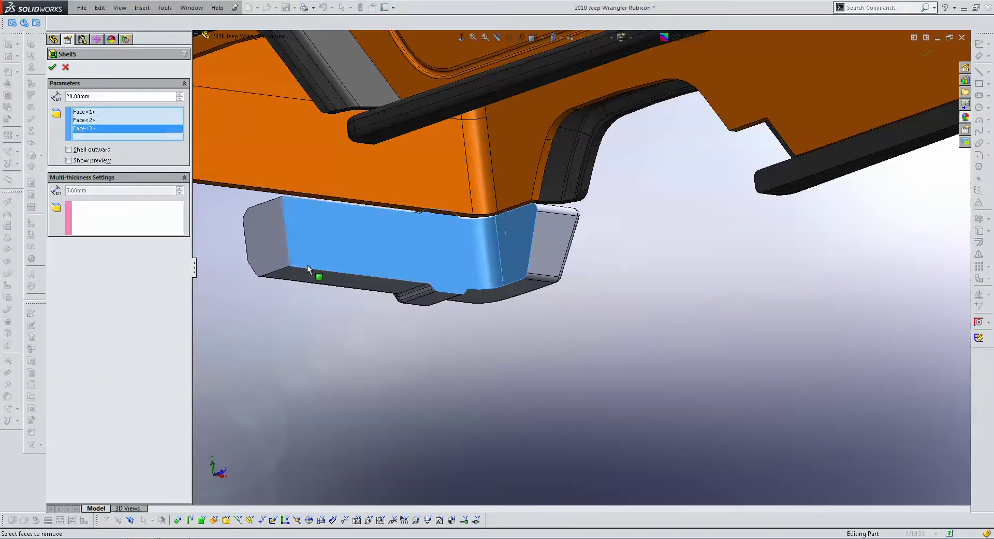
right_click(275, 237)
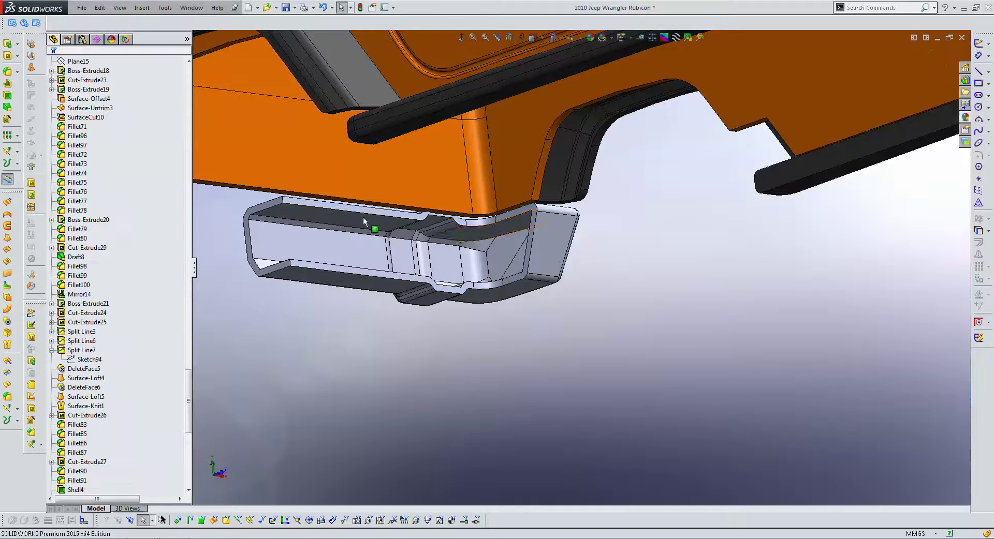
mouse_move(274, 237)
middle_mouse_down()
mouse_move(520, 260)
mouse_move(510, 227)
middle_mouse_up()
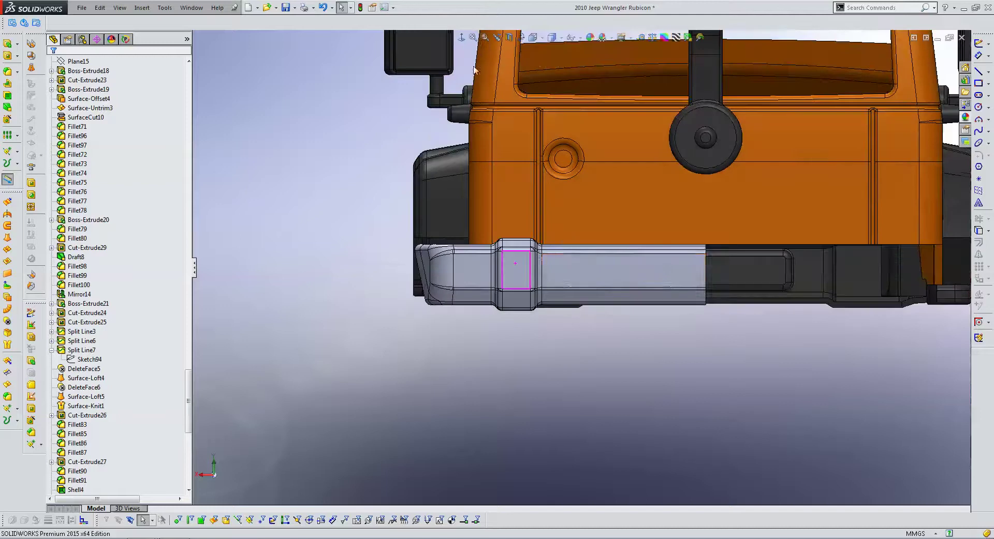
- Colour the bumper step dark grey (RGB 64, 64, 64) through its Appearance settings
right_click(580, 260)
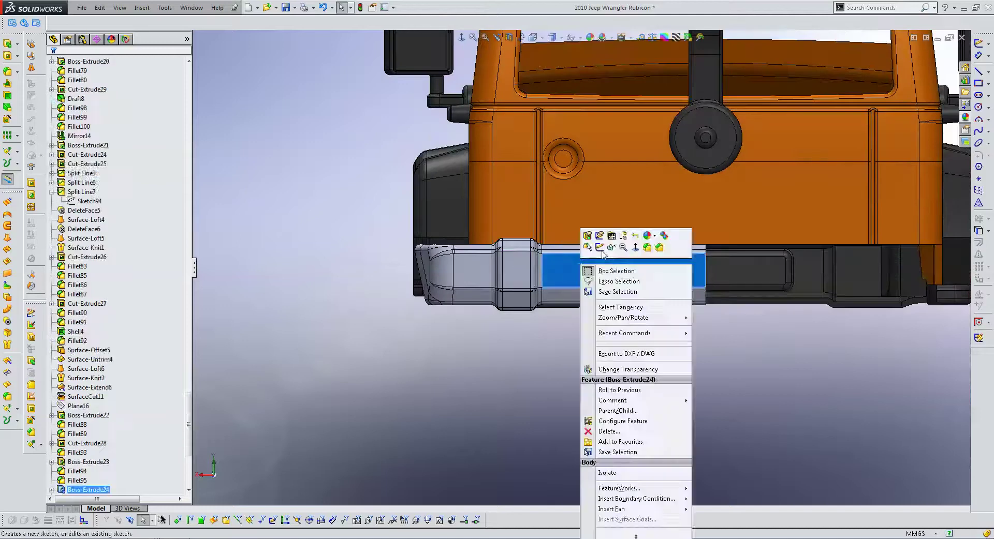
left_click(654, 235)
left_click(672, 268)
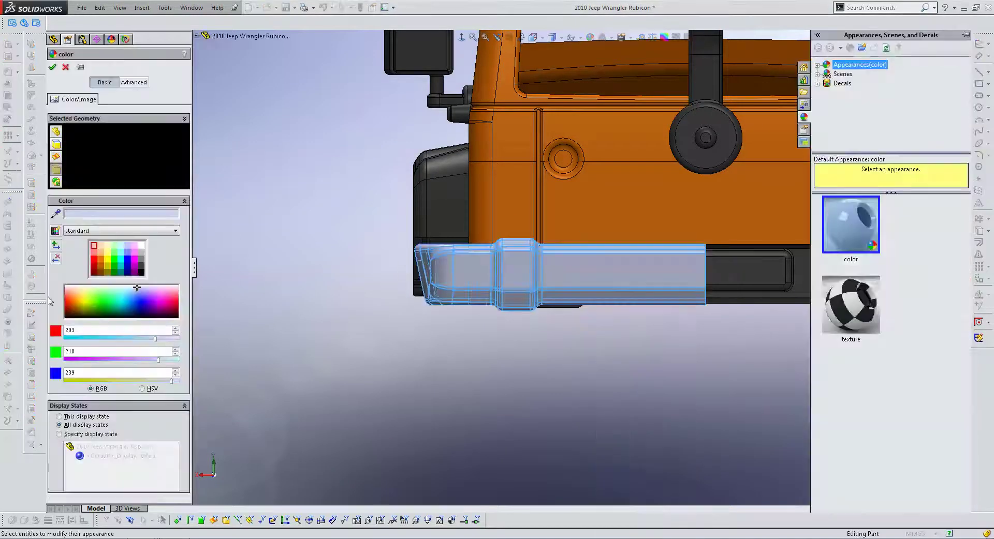
left_click(144, 268)
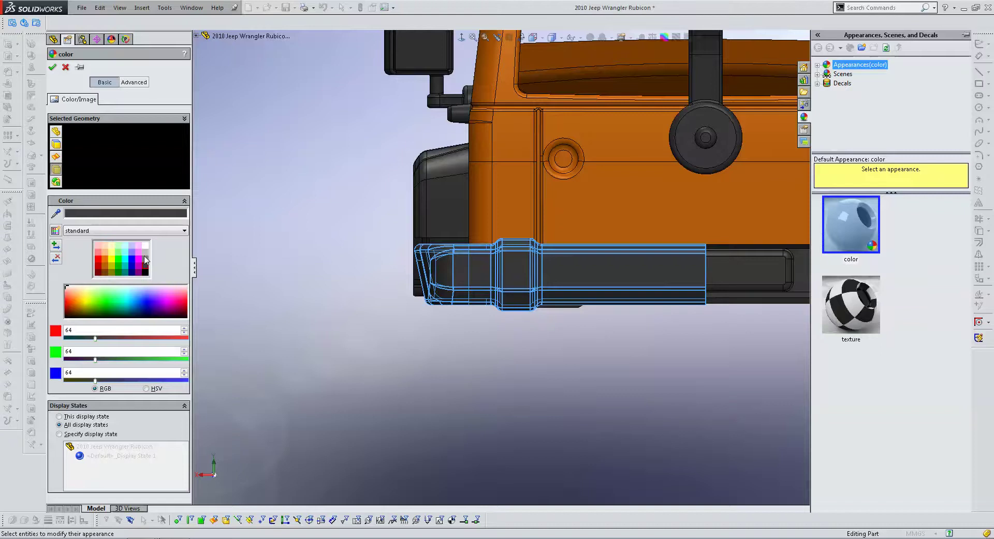
key("Return")
- Zoom out to the whole Jeep and square it to a true side view with Normal To
scroll(518, 258, "up", 5)
mouse_move(519, 258)
middle_mouse_down()
mouse_move(588, 328)
mouse_move(605, 360)
mouse_move(595, 395)
mouse_move(538, 295)
mouse_move(632, 322)
mouse_move(583, 317)
middle_mouse_up()
scroll(588, 328, "down", 5)
scroll(525, 299, "up", 5)
scroll(632, 323, "down", 5)
scroll(632, 323, "up", 5)
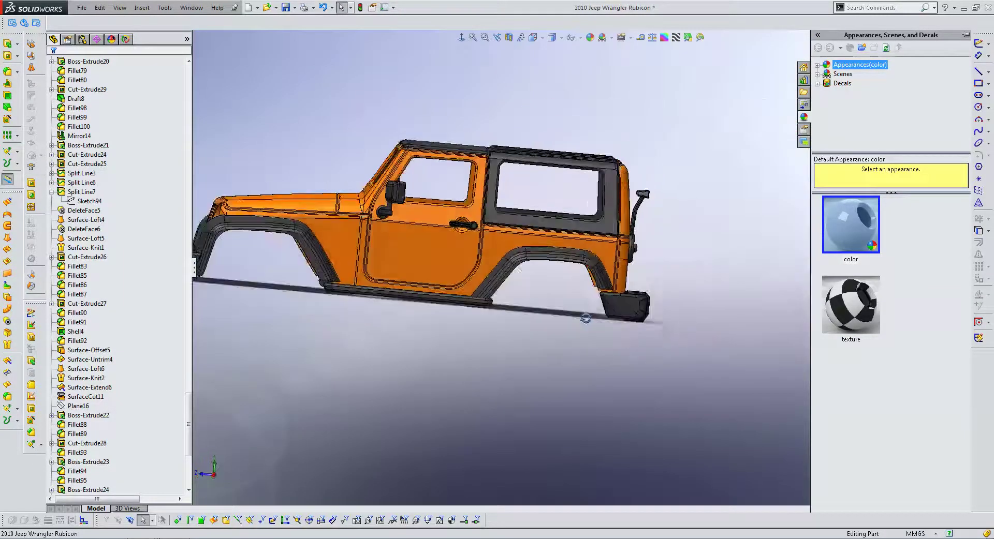
left_click(461, 39)
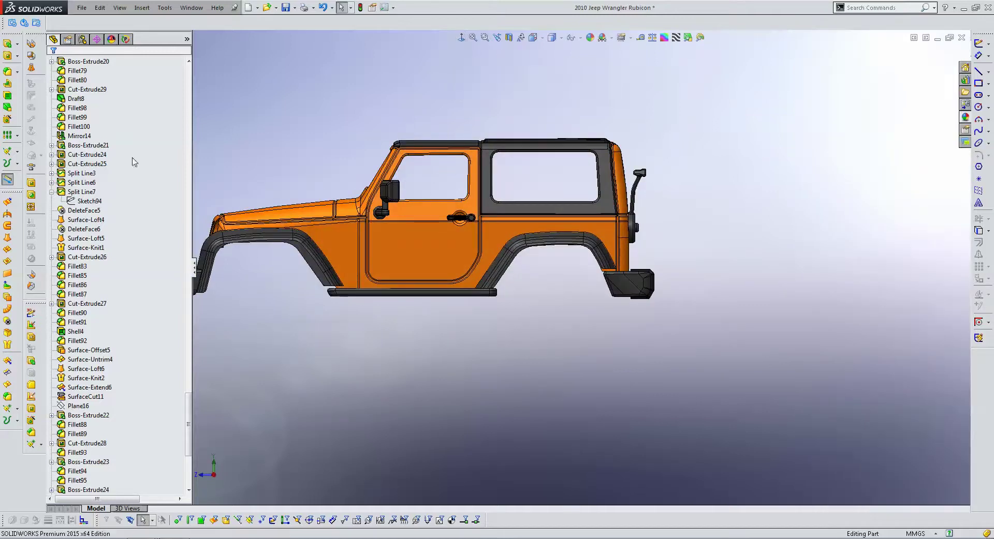
- Collapse Split Line7 and select the bumper's Shell5 feature along with Fillet106 in the FeatureManager
left_click(52, 192)
scroll(610, 309, "down", 5)
mouse_move(610, 308)
middle_mouse_down()
mouse_move(676, 295)
mouse_move(716, 304)
mouse_move(789, 295)
mouse_move(584, 273)
mouse_move(607, 279)
middle_mouse_up()
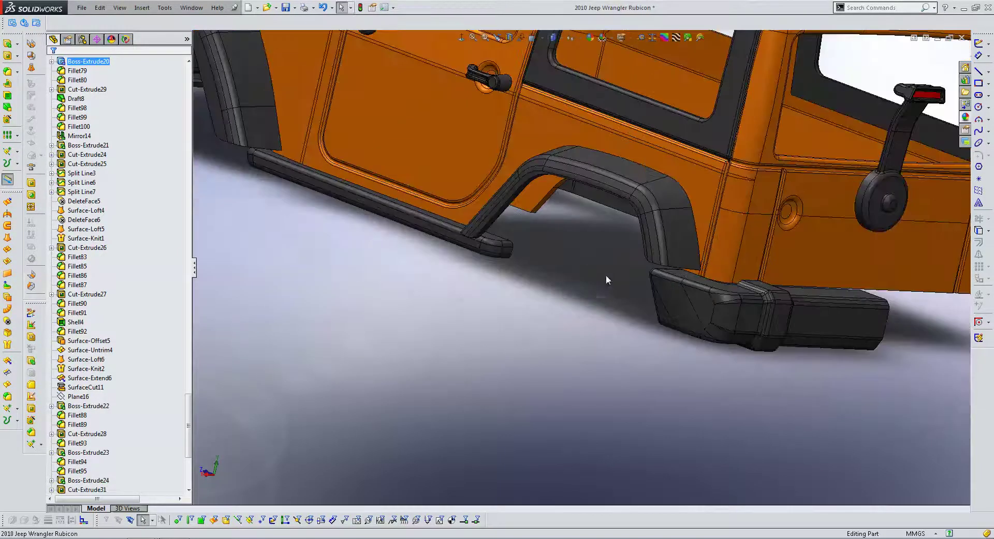
scroll(162, 430, "down", 3)
scroll(160, 445, "down", 4)
left_click(75, 490)
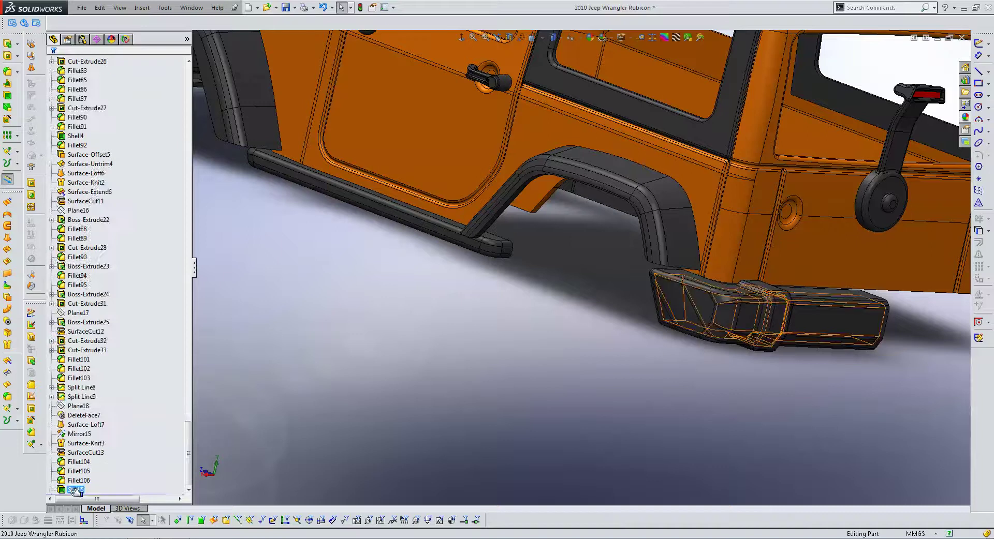
left_click(78, 480, "ctrl")
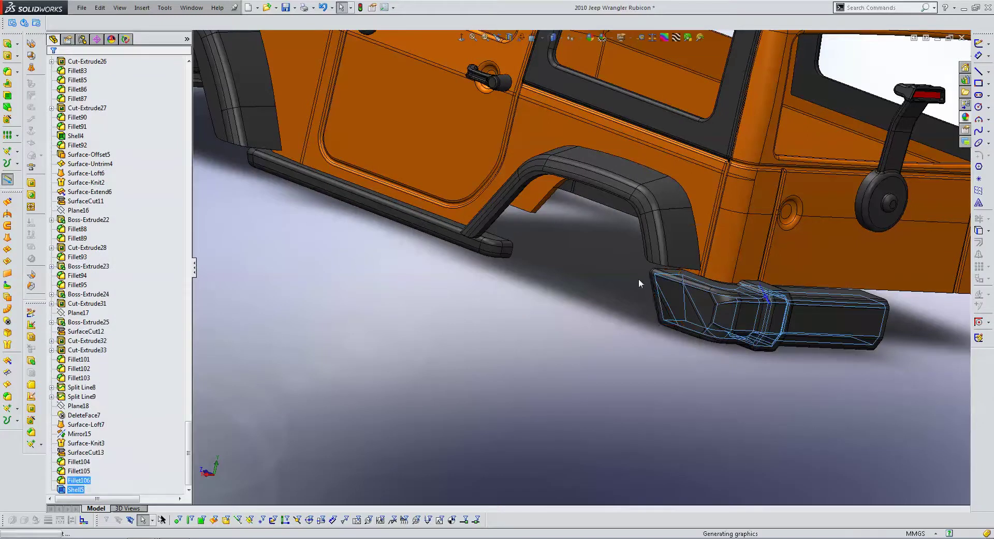
- Add the bumper end-cap face to Shell5's faces to remove and apply the shell
middle_click_drag(650, 306, 647, 306)
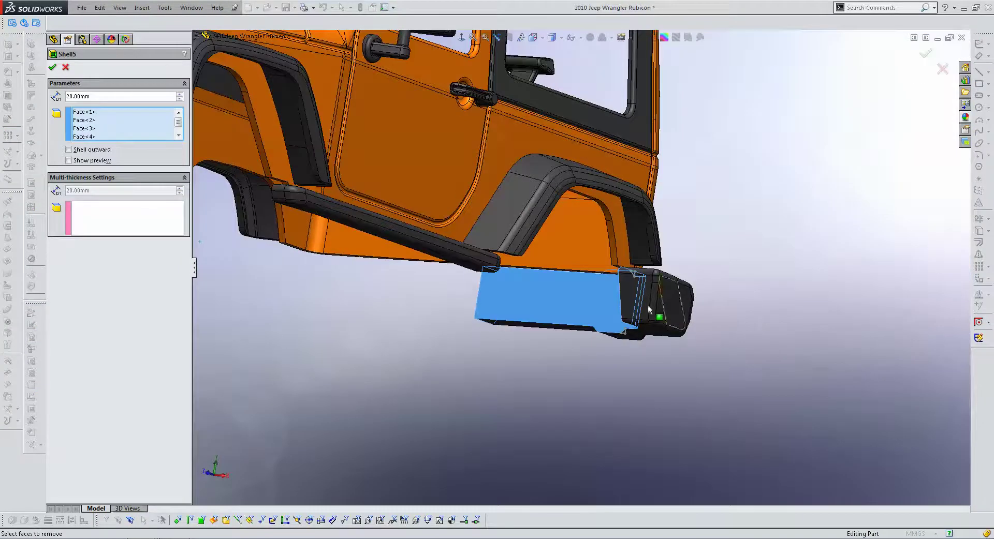
scroll(647, 306, "up", 5)
mouse_move(616, 276)
middle_mouse_down()
mouse_move(617, 253)
mouse_move(668, 156)
mouse_move(630, 222)
mouse_move(506, 282)
mouse_move(515, 252)
mouse_move(665, 212)
mouse_move(774, 213)
mouse_move(591, 299)
mouse_move(581, 342)
mouse_move(610, 341)
mouse_move(508, 326)
mouse_move(485, 281)
mouse_move(451, 265)
middle_mouse_up()
left_click(646, 250)
key("Return")
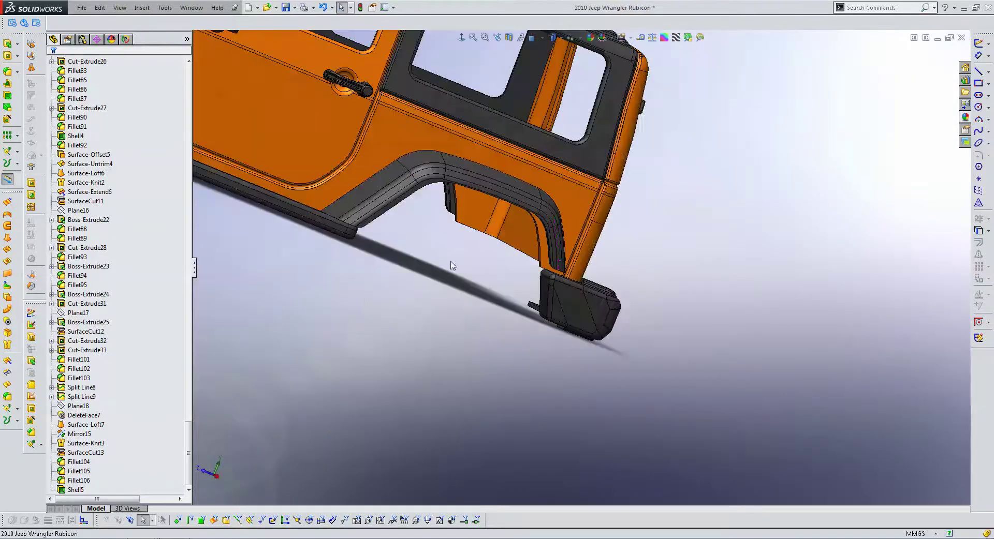
- Square the view to the Jeep's side, then switch to the back view
scroll(481, 259, "up", 5)
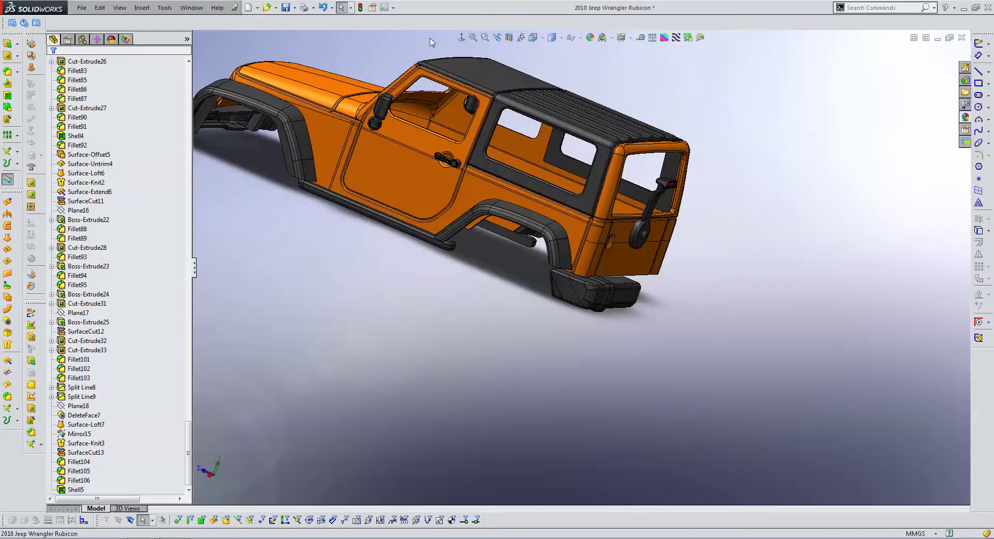
left_click(461, 38)
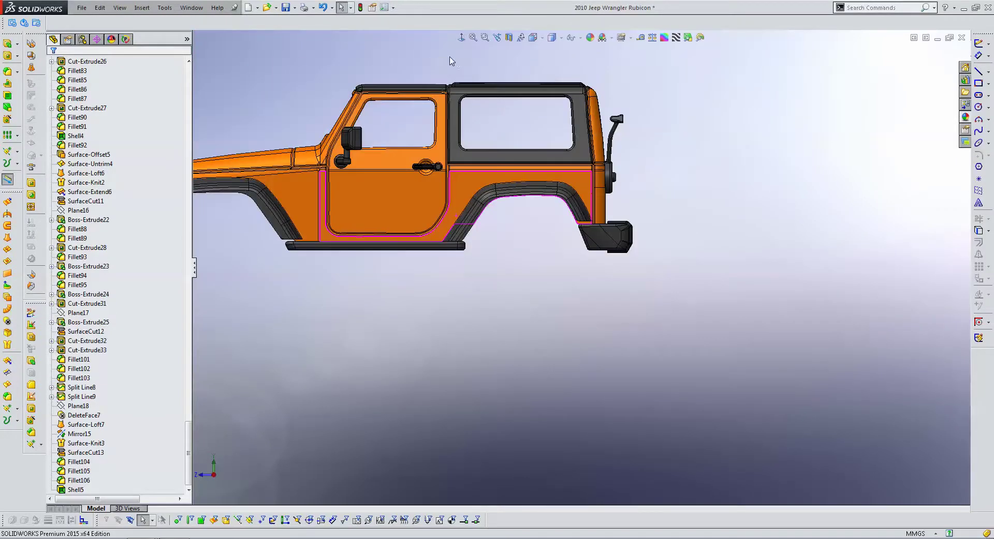
key("ctrl+2")
scroll(442, 252, "down", 3)
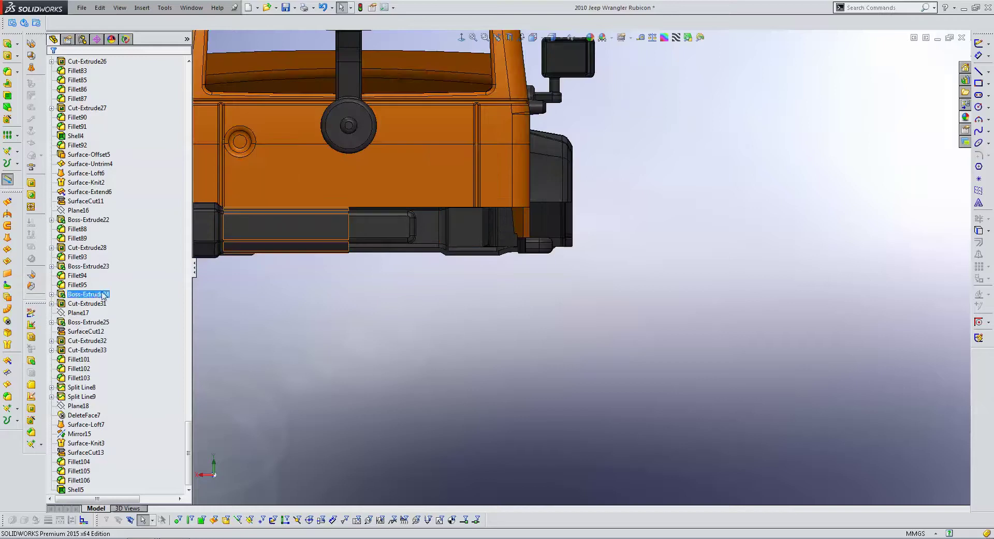
left_click_drag(191, 436, 189, 68)
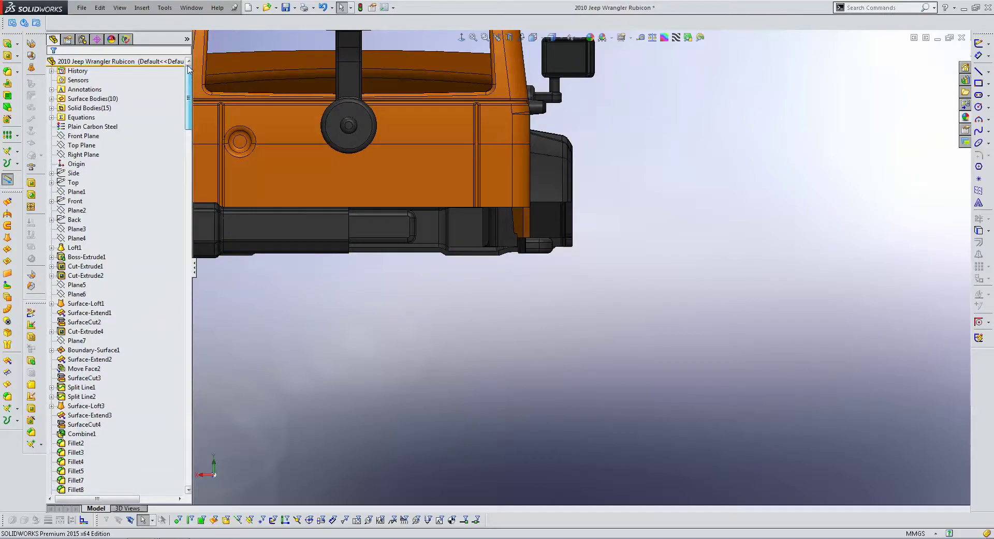
- Show the Back sketch's rear-view blueprint picture and zoom in on the bumper area
left_click(87, 147)
right_click(84, 216)
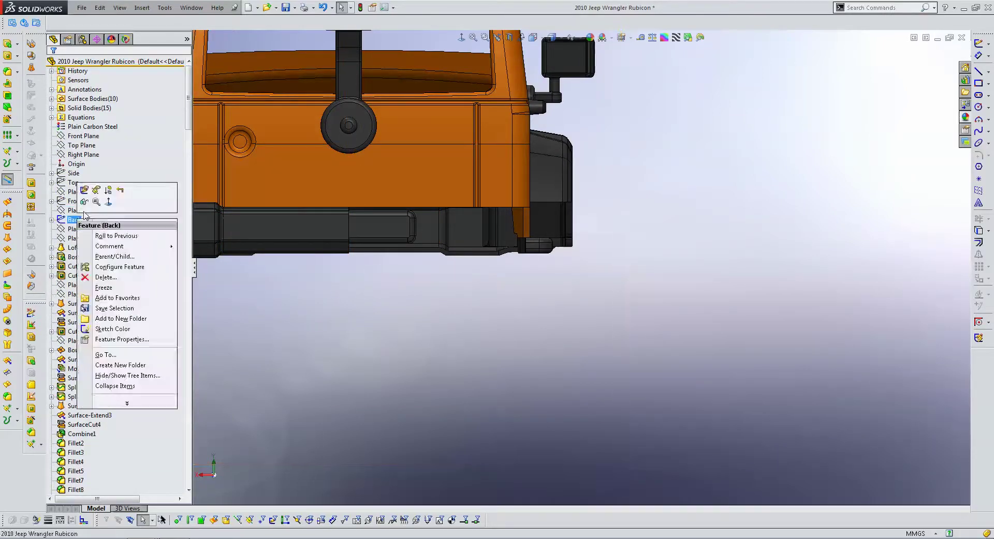
left_click(436, 288)
scroll(440, 274, "up", 3)
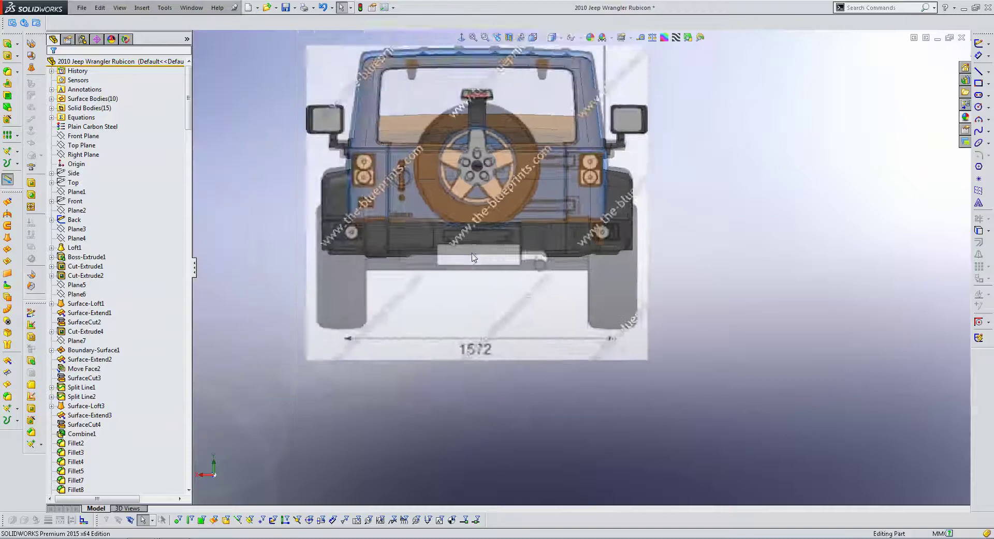
scroll(373, 235, "down", 10)
scroll(502, 231, "down", 2)
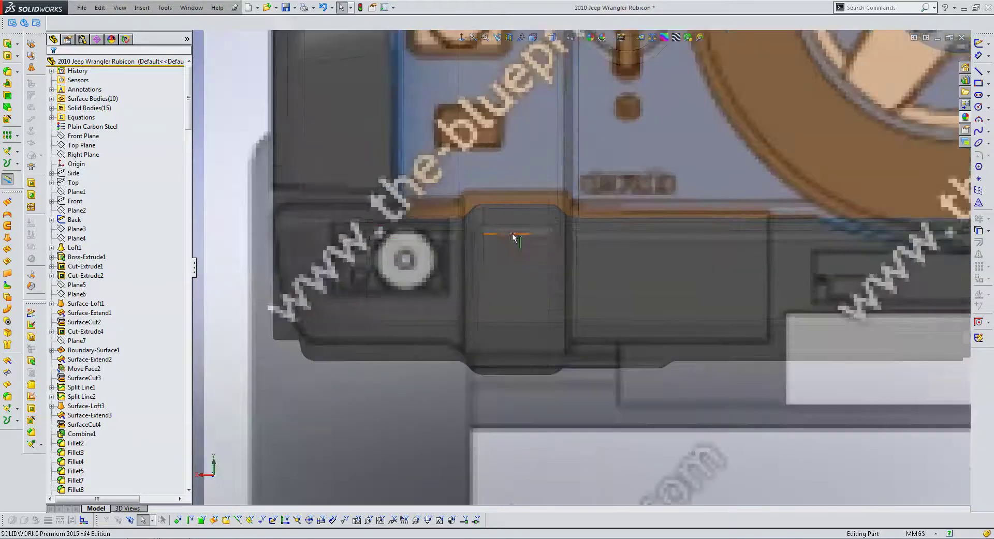
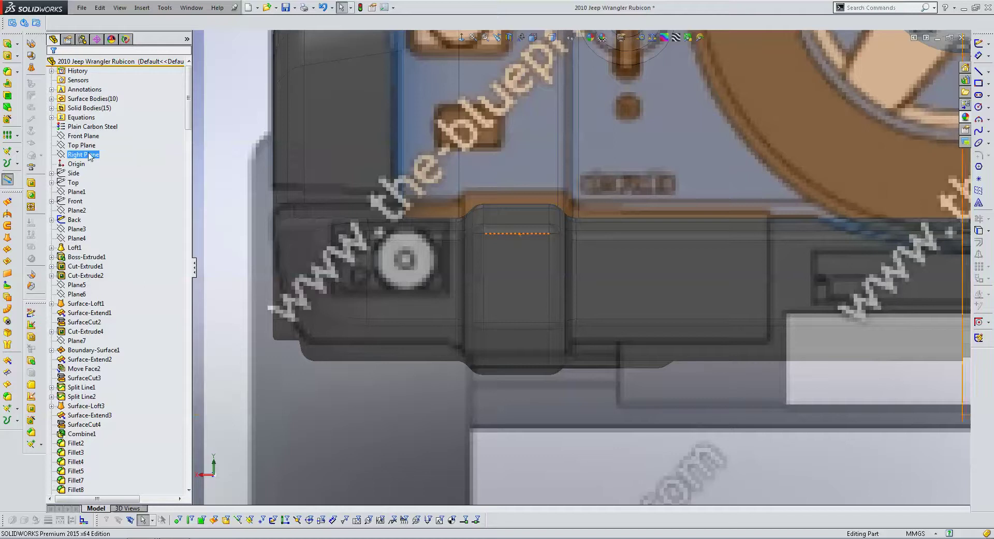
- Start a Front Plane sketch and draw a corner rectangle over the blueprint's rear light
left_click(84, 136)
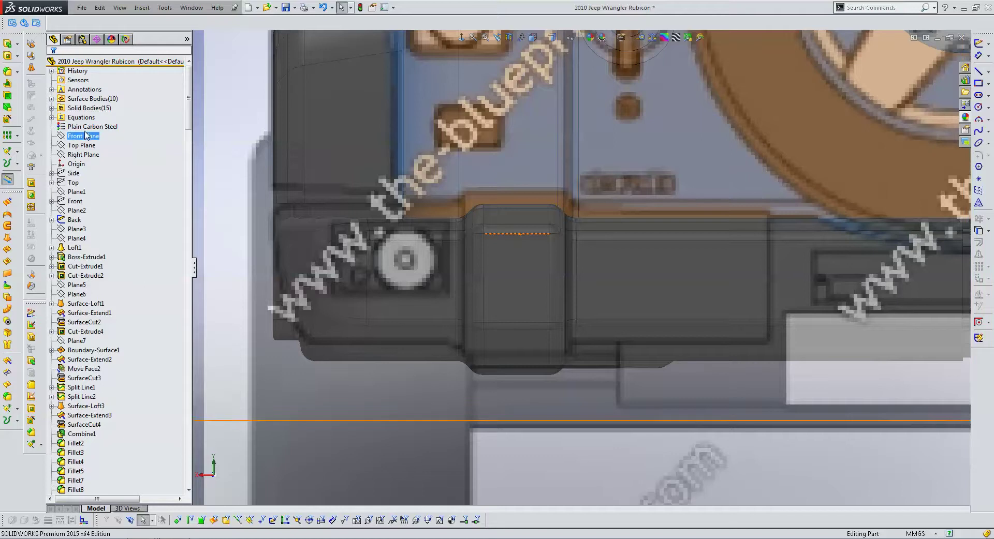
left_click(979, 44)
left_click(979, 83)
left_click(445, 295)
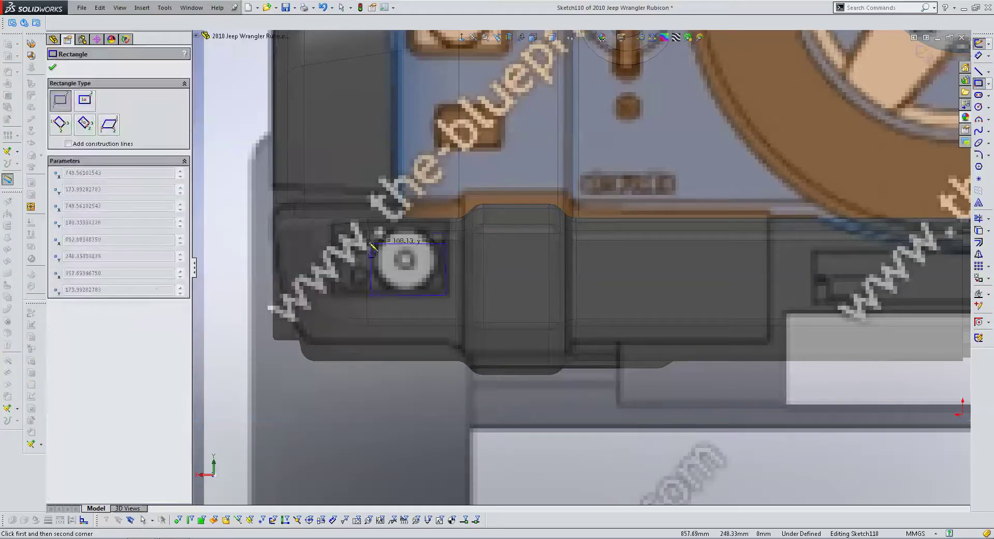
left_click(328, 222)
- Dimension the rectangle 170 wide by 108 tall, then hide the blueprint picture
left_click(978, 55)
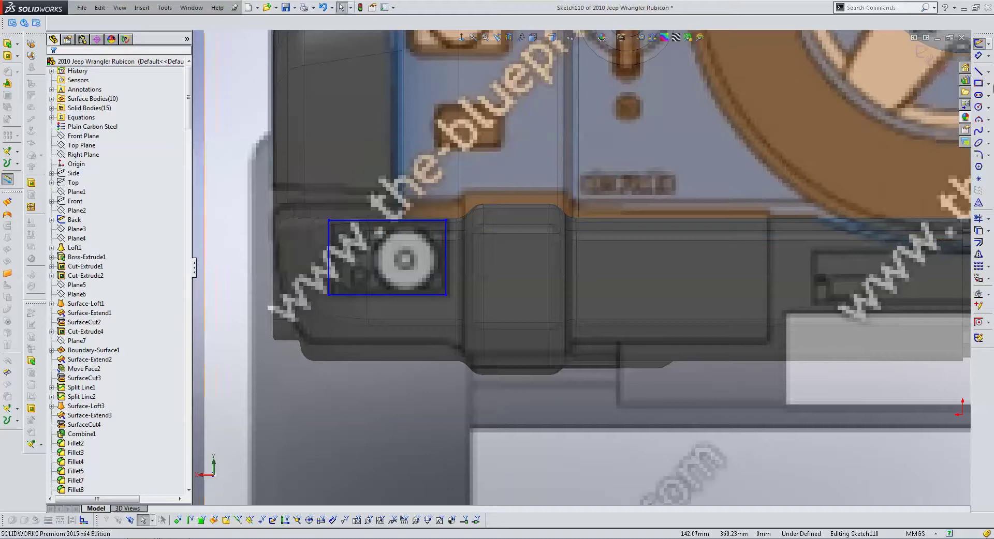
left_click(376, 301)
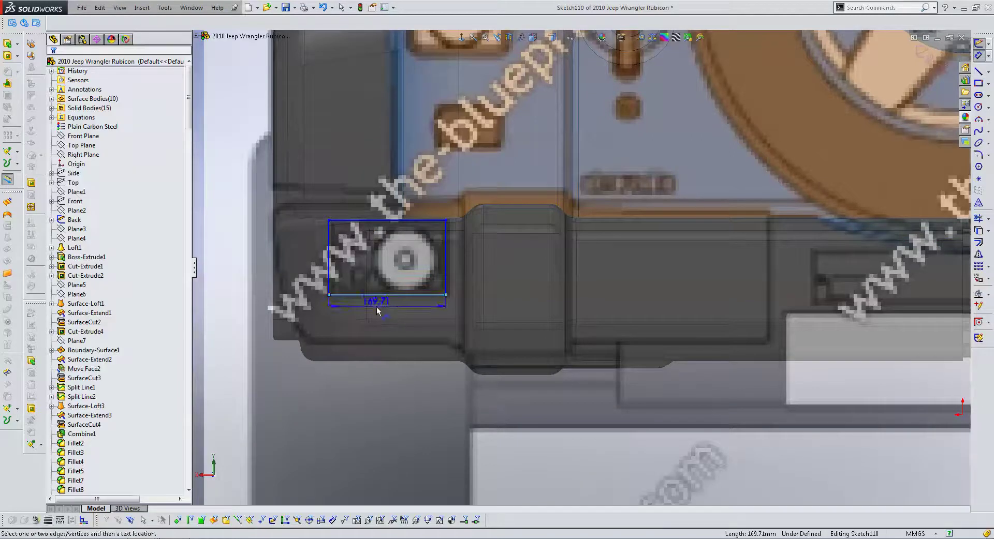
left_click(376, 305)
type("170")
key("Return")
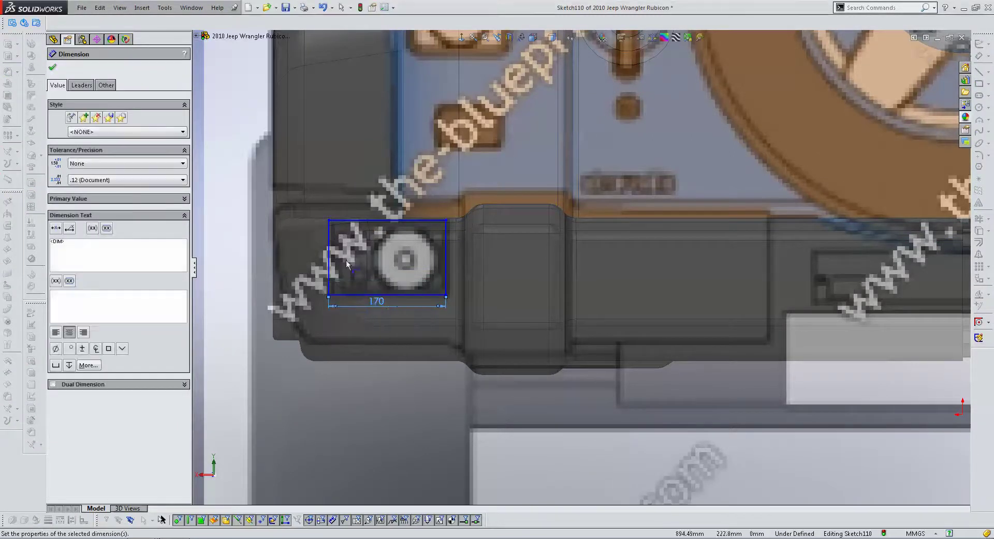
left_click(328, 253)
left_click(313, 243)
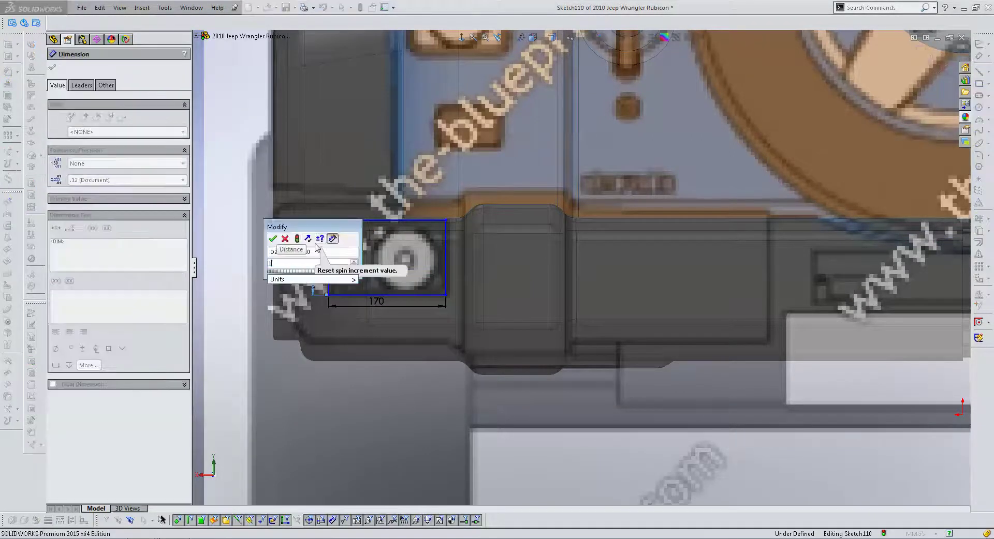
type("108")
key("Return")
key("Escape")
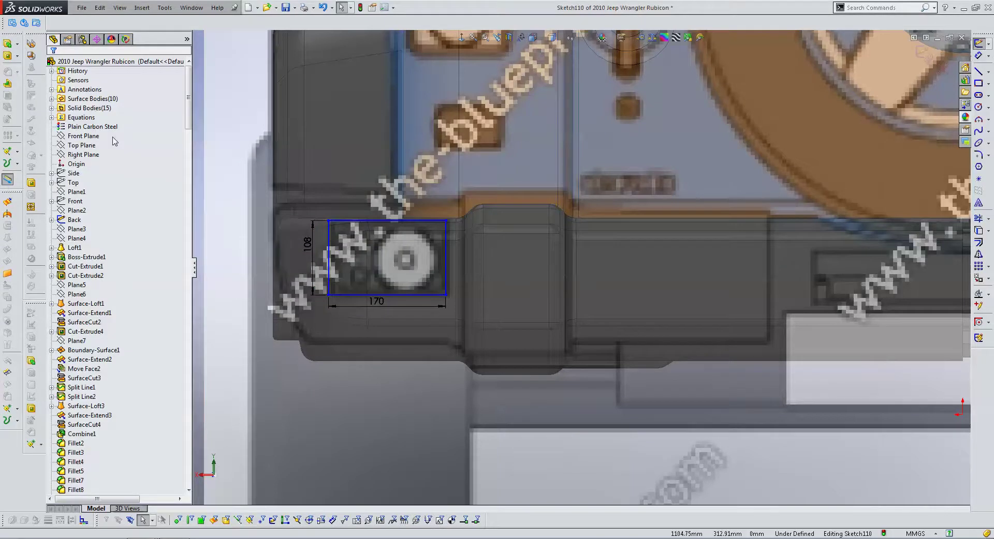
left_click(83, 204)
- Drag the rectangle down onto the rear bumper face
scroll(345, 234, "down", 3)
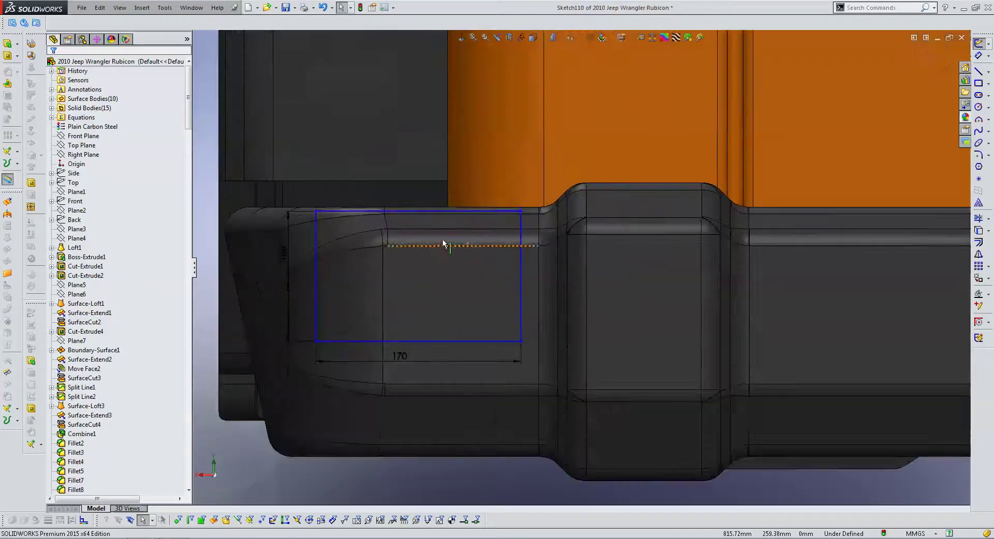
mouse_move(458, 218)
left_mouse_down()
mouse_move(468, 243)
mouse_move(460, 254)
mouse_move(471, 246)
left_mouse_up()
key("Escape")
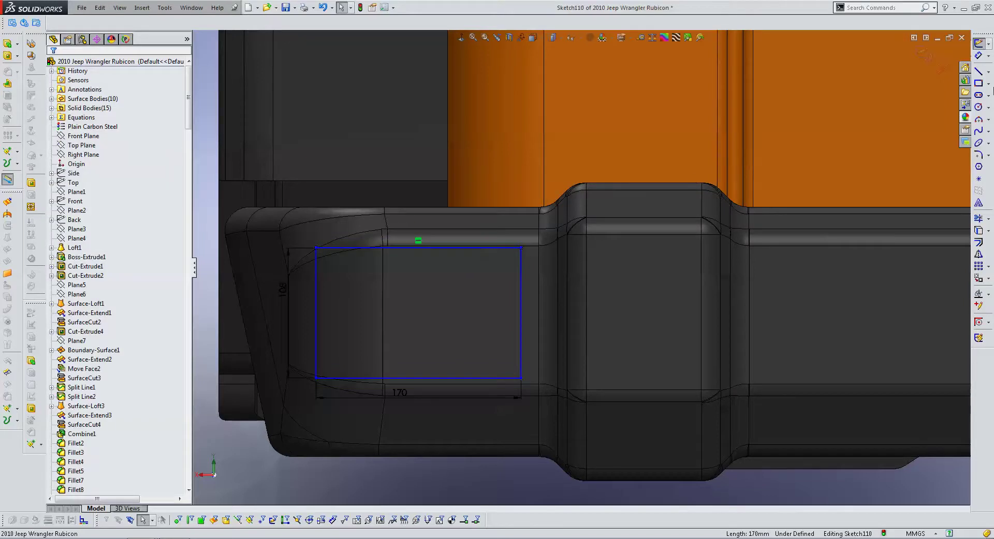
- Add a short construction line centred on the rectangle's right edge
key("l")
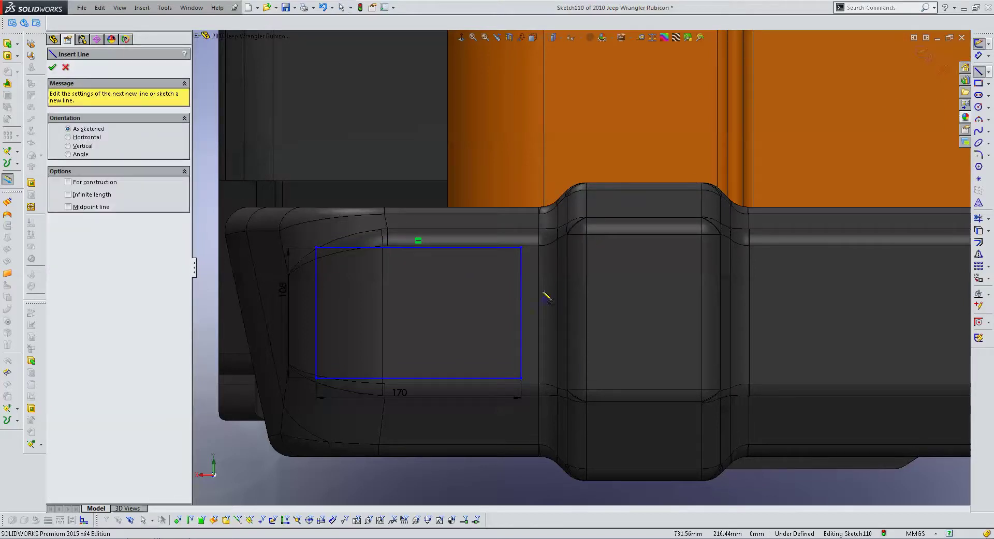
left_click(538, 314)
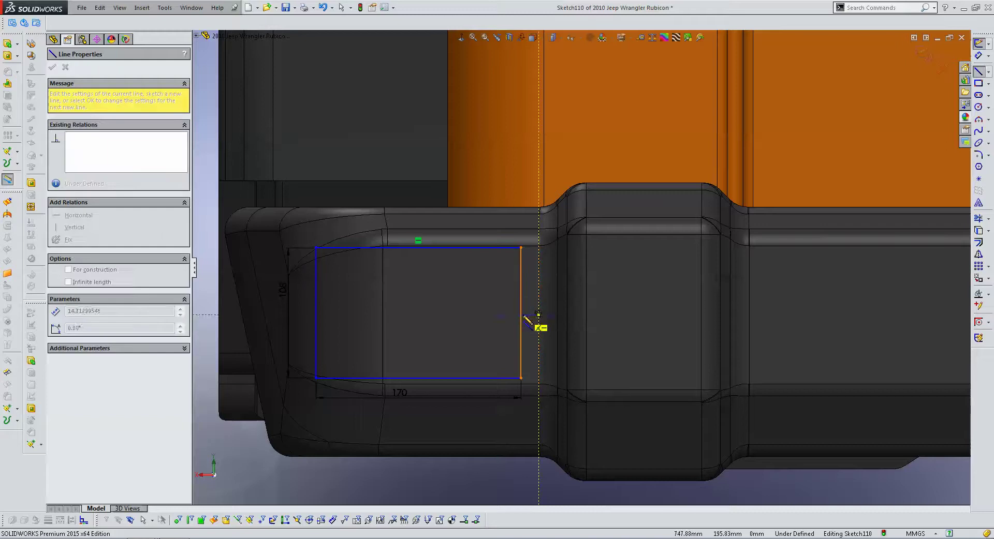
key("Escape")
key("Escape")
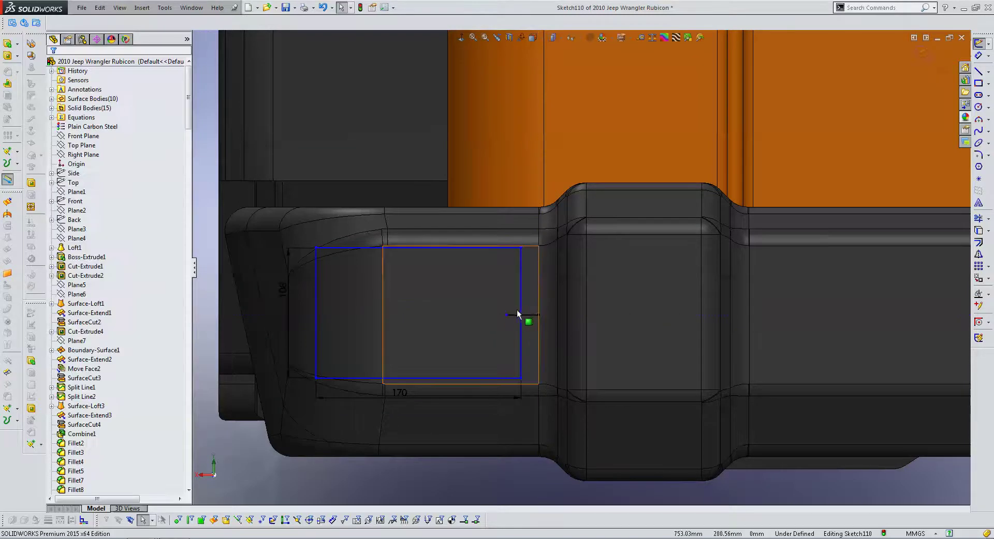
left_click(518, 309)
left_click(522, 314, "ctrl")
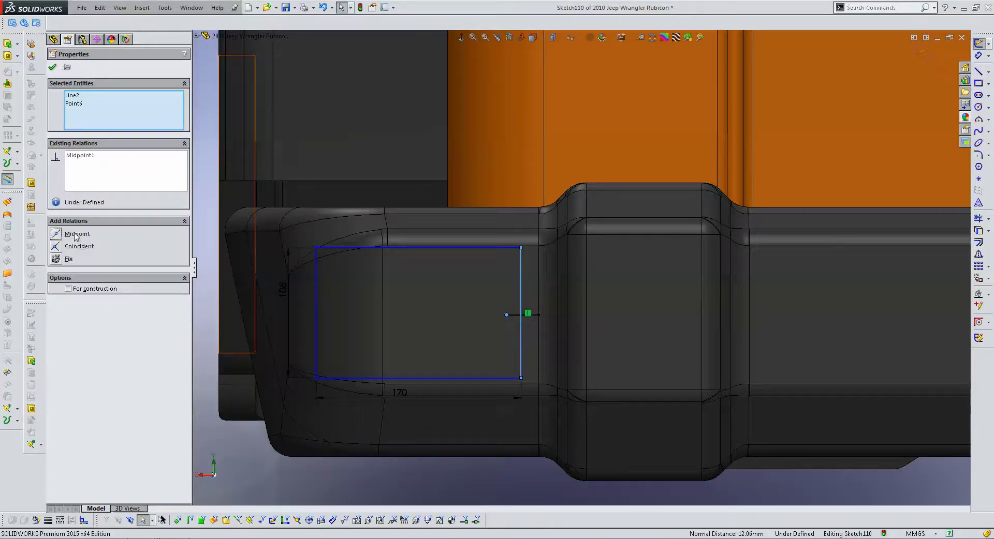
left_click(76, 236)
key("Escape")
left_click(528, 314)
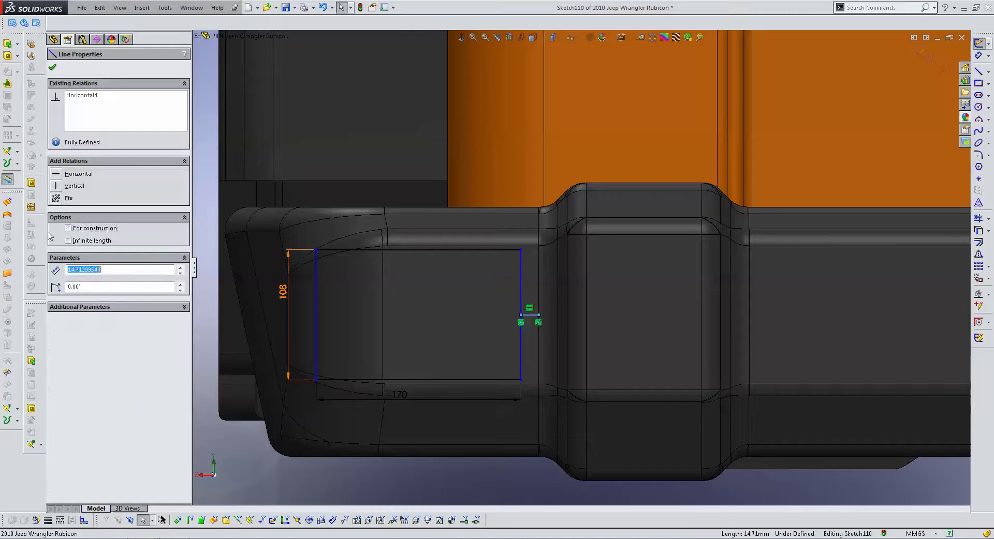
left_click(68, 228)
key("Escape")
- Stretch the rectangle's edges toward the bumper step, dismissing the over-define warnings
mouse_move(317, 284)
left_mouse_down()
mouse_move(343, 283)
mouse_move(332, 283)
left_mouse_up()
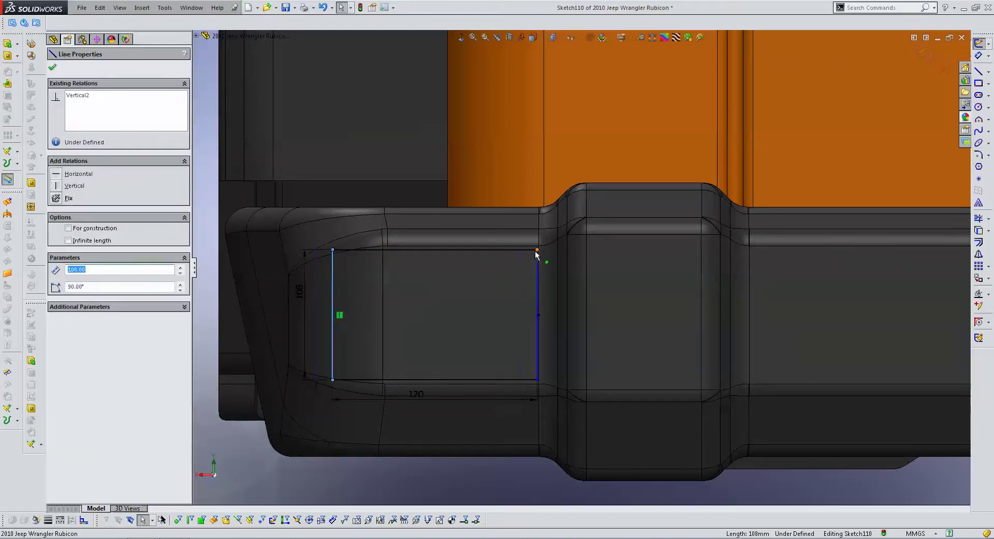
mouse_move(538, 252)
left_mouse_down()
mouse_move(550, 255)
mouse_move(536, 252)
left_mouse_up()
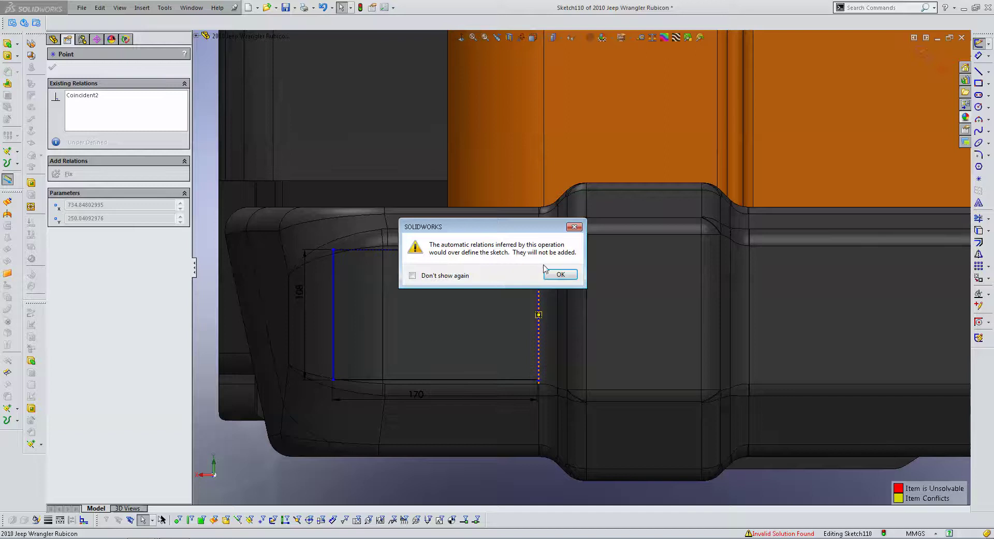
left_click(561, 273)
left_click_drag(537, 381, 539, 379)
left_click(559, 275)
- Try a Collinear relation between the right edge and bumper edge, then undo it
left_click(539, 262)
scroll(537, 262, "down", 2)
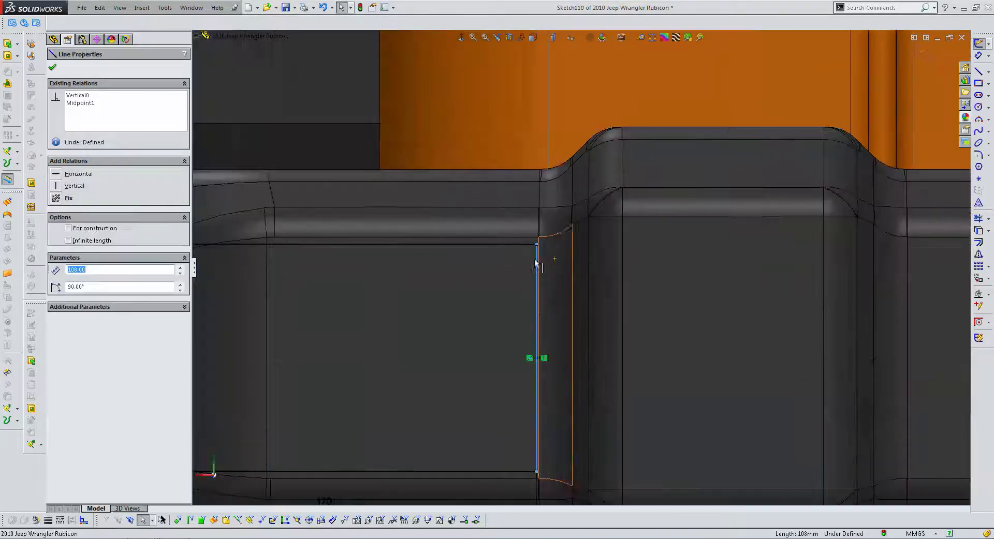
left_click(540, 259, "ctrl")
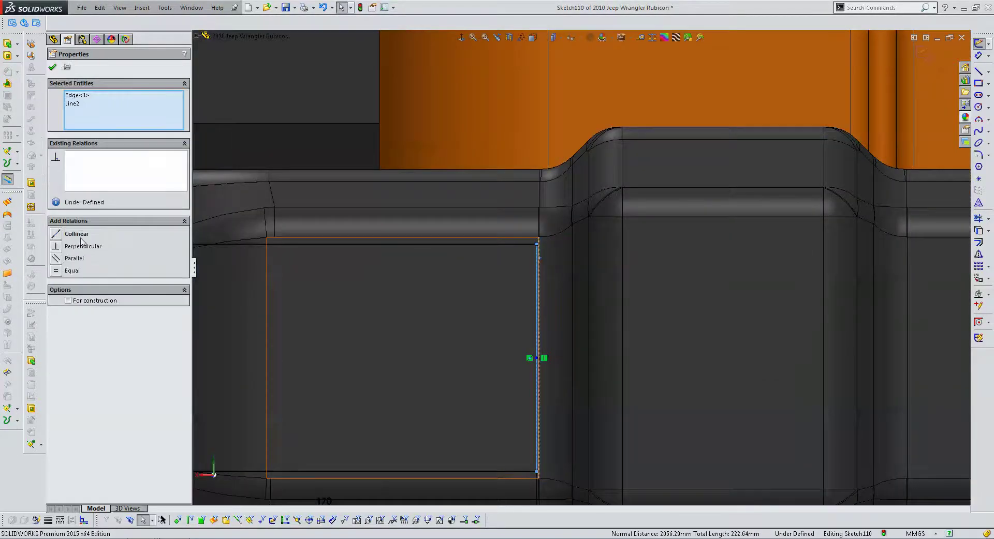
left_click(77, 234)
left_click(393, 276)
scroll(508, 333, "up", 3)
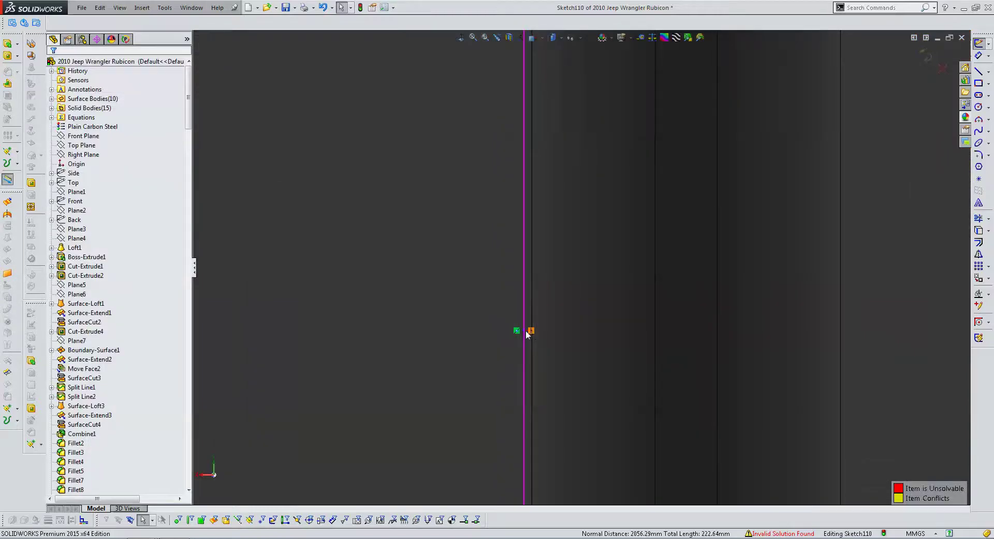
scroll(528, 331, "up", 3)
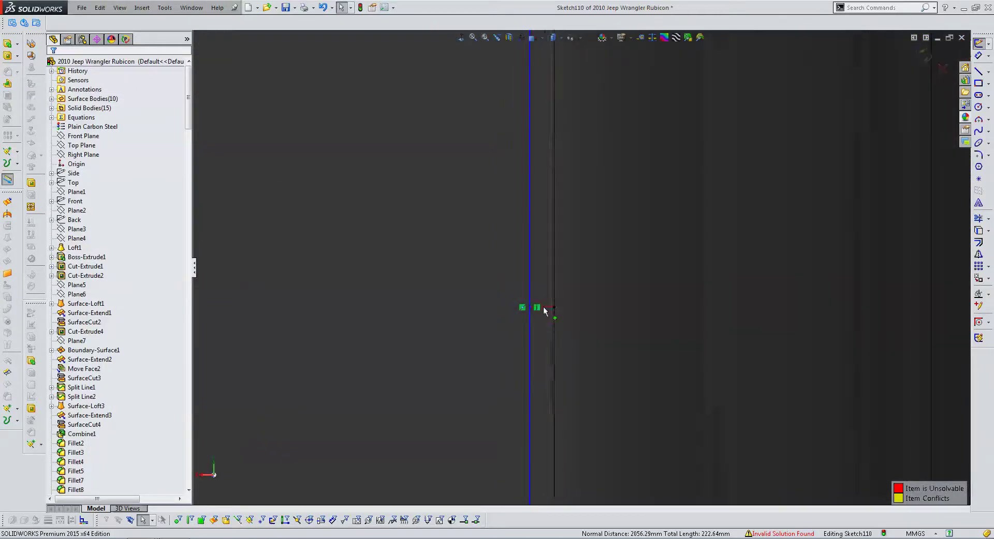
left_click(544, 311)
key("ctrl+z")
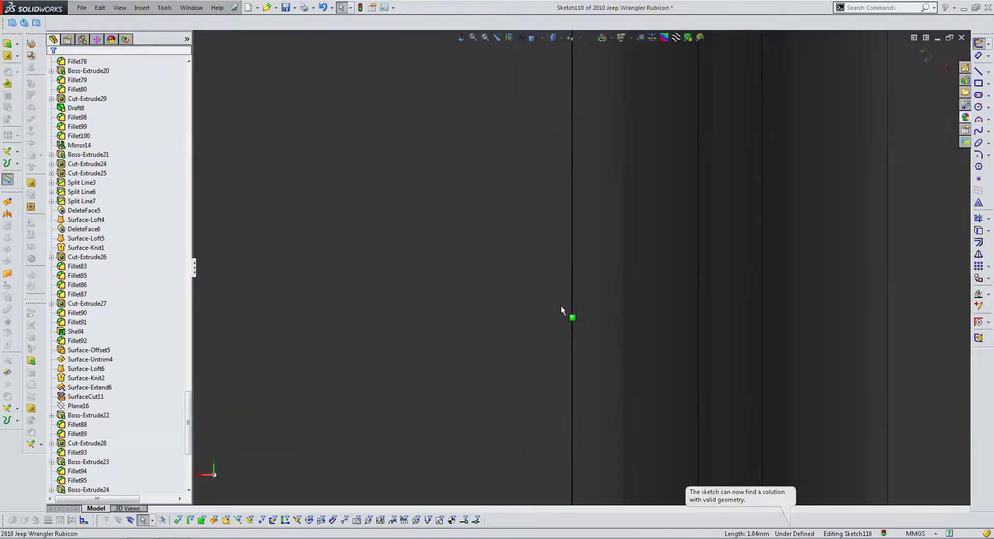
- Fix the rectangle's top line so Sketch110 becomes fully defined
scroll(557, 305, "down", 6)
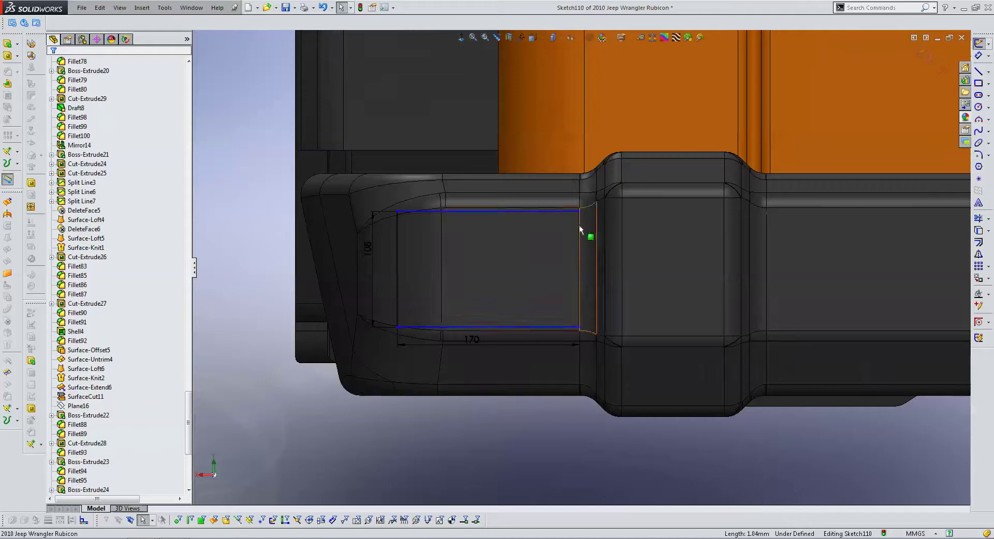
left_click(569, 211)
left_click(64, 198)
scroll(637, 320, "down", 5)
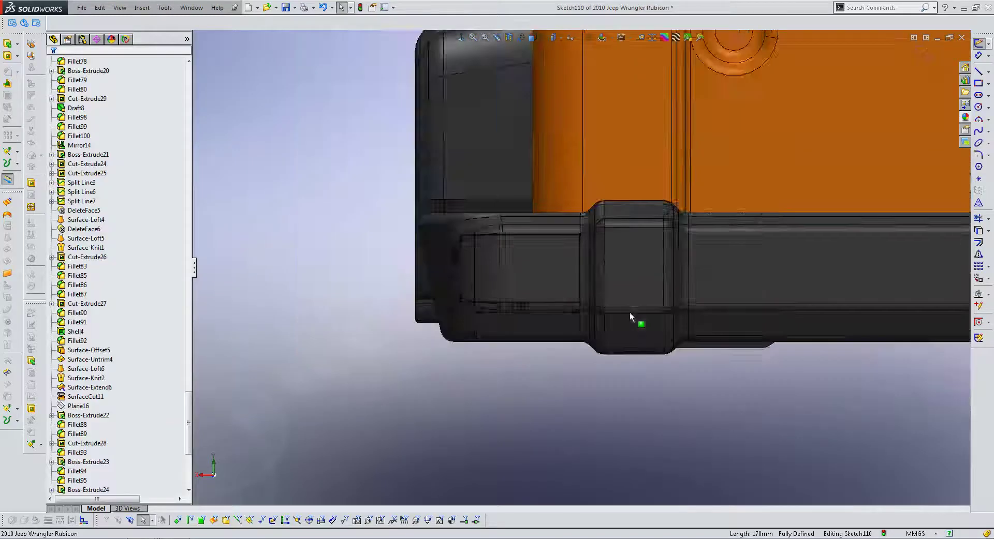
mouse_move(636, 319)
middle_mouse_down()
mouse_move(561, 295)
mouse_move(453, 288)
middle_mouse_up()
- Cut-extrude Sketch110 Through All, limited to the bumper body Shell5
scroll(452, 278, "down", 5)
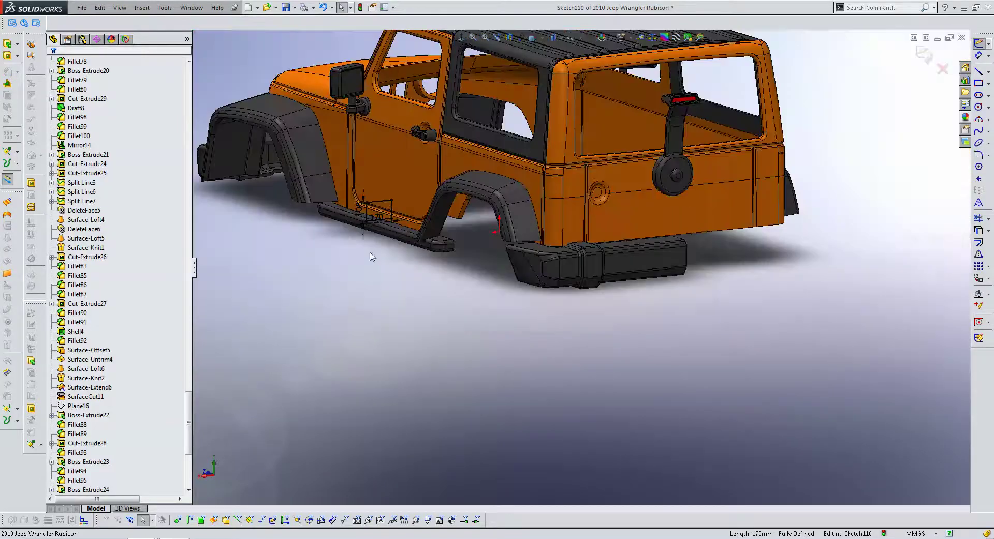
left_click(9, 57)
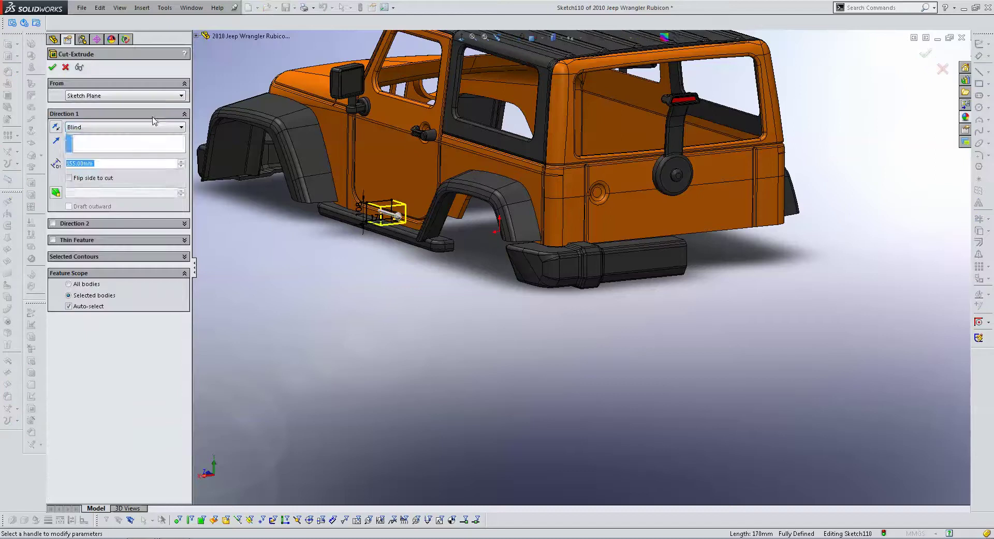
left_click(109, 127)
left_click(109, 144)
left_click(96, 293)
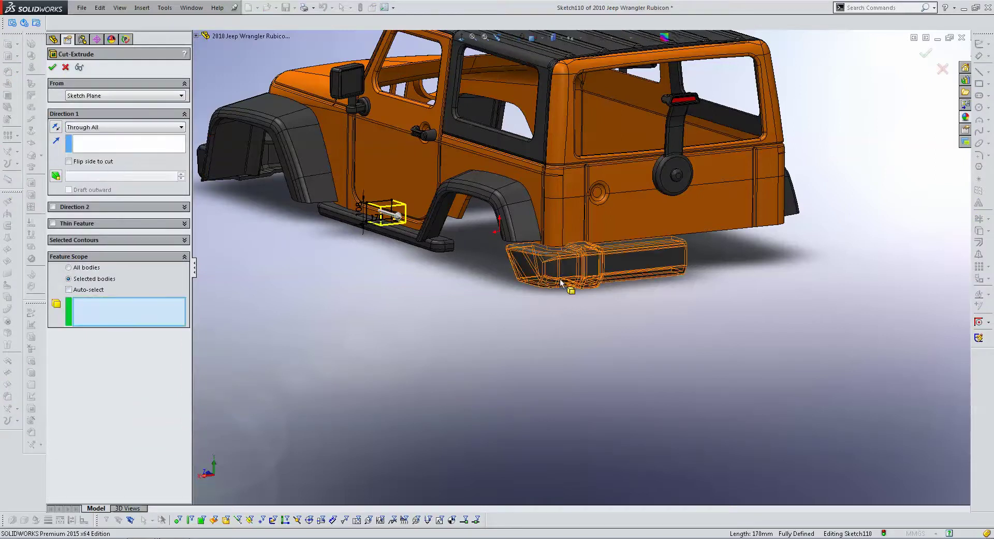
left_click(559, 278)
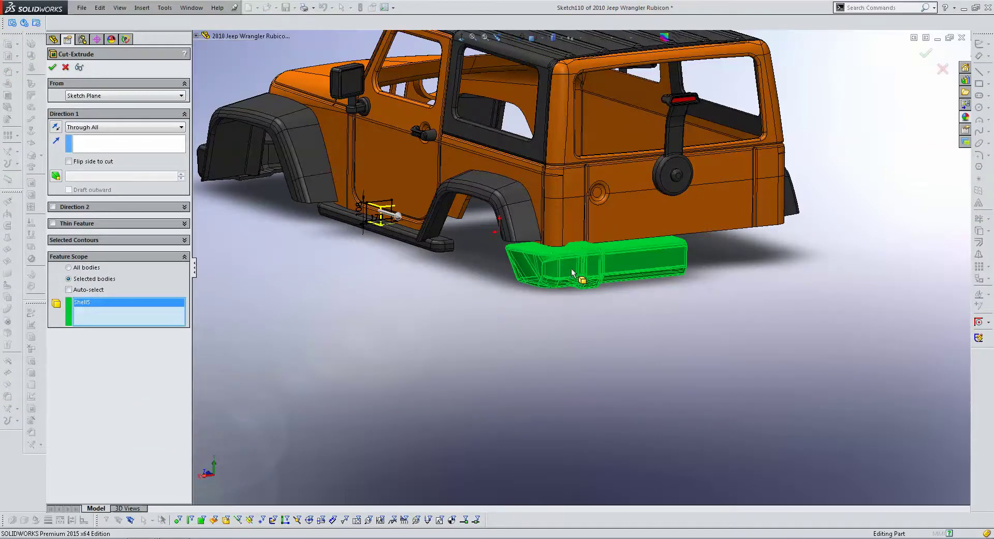
key("Return")
scroll(572, 266, "down", 5)
mouse_move(552, 263)
middle_mouse_down()
mouse_move(532, 250)
mouse_move(534, 238)
middle_mouse_up()
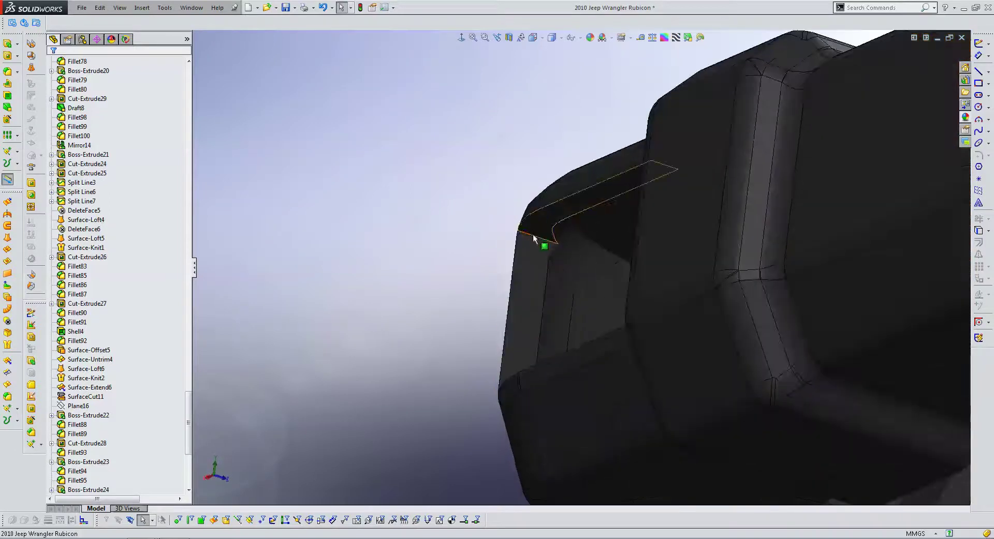
- Fillet the four corner edges of the light recess with a 25 mm radius
left_click(533, 238)
left_click(8, 70)
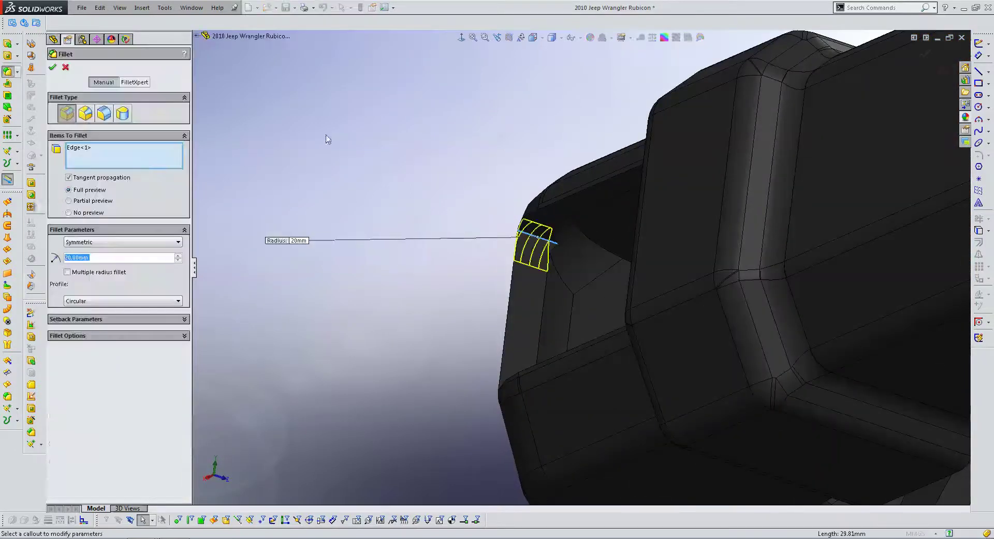
mouse_move(328, 138)
middle_mouse_down()
mouse_move(515, 343)
mouse_move(602, 252)
middle_mouse_up()
left_click(513, 334)
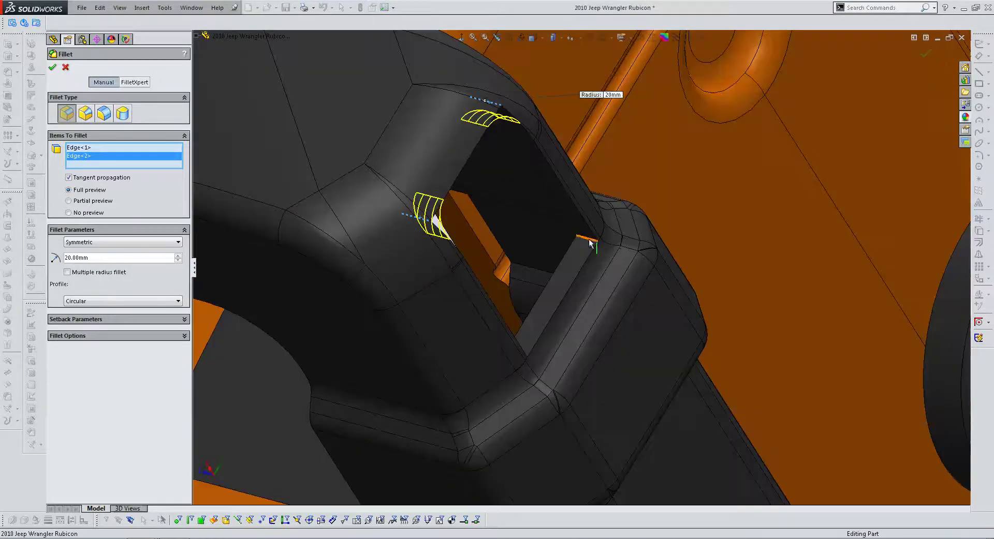
left_click(589, 243)
mouse_move(589, 243)
middle_mouse_down()
mouse_move(511, 353)
mouse_move(584, 207)
mouse_move(417, 241)
middle_mouse_up()
left_click(513, 354)
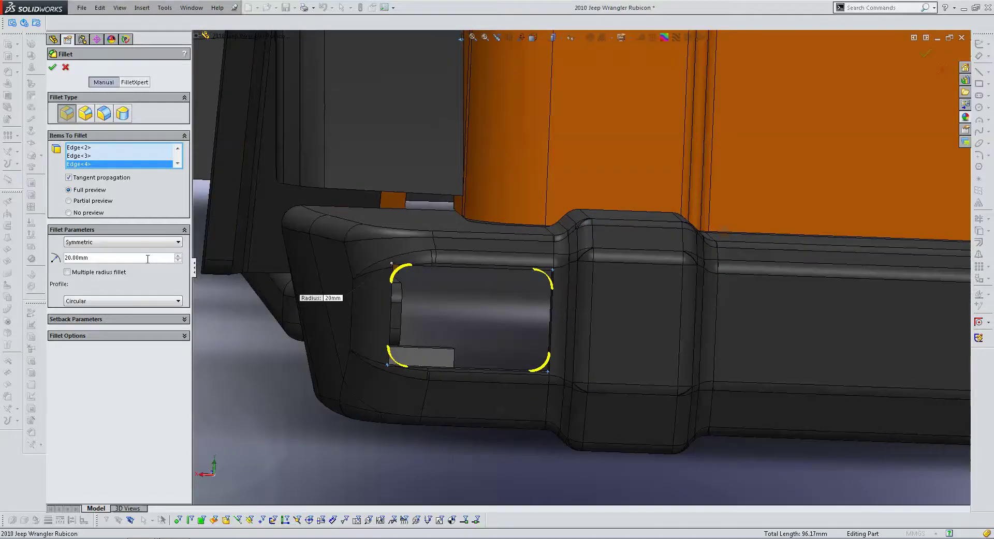
type("25")
key("Return")
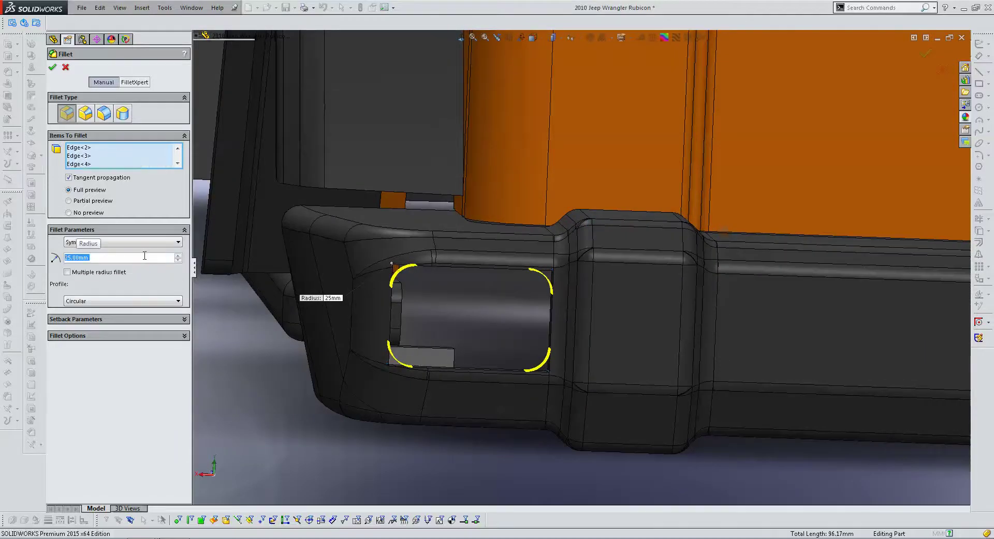
key("Return")
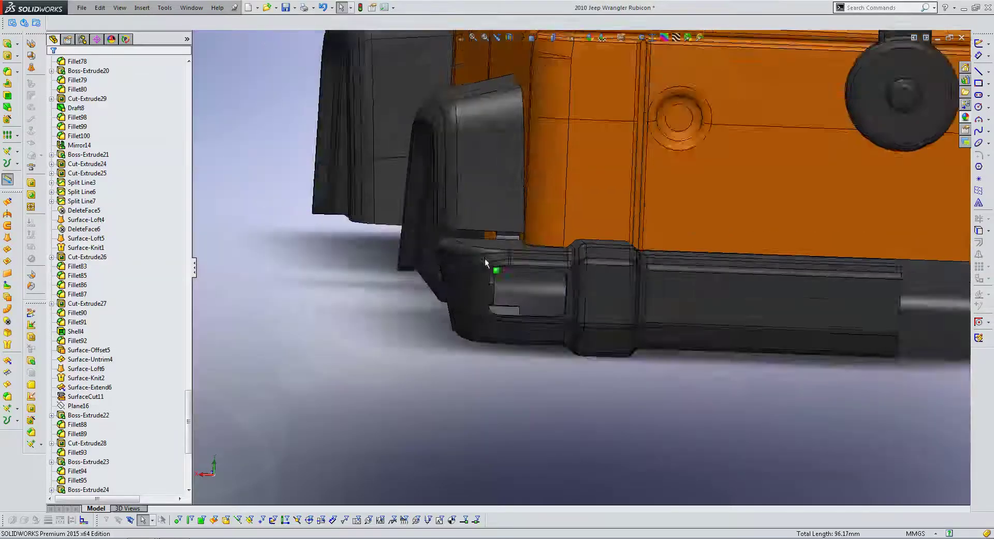
mouse_move(518, 259)
middle_mouse_down()
mouse_move(575, 259)
mouse_move(631, 304)
mouse_move(666, 279)
mouse_move(739, 289)
mouse_move(476, 271)
mouse_move(329, 316)
middle_mouse_up()
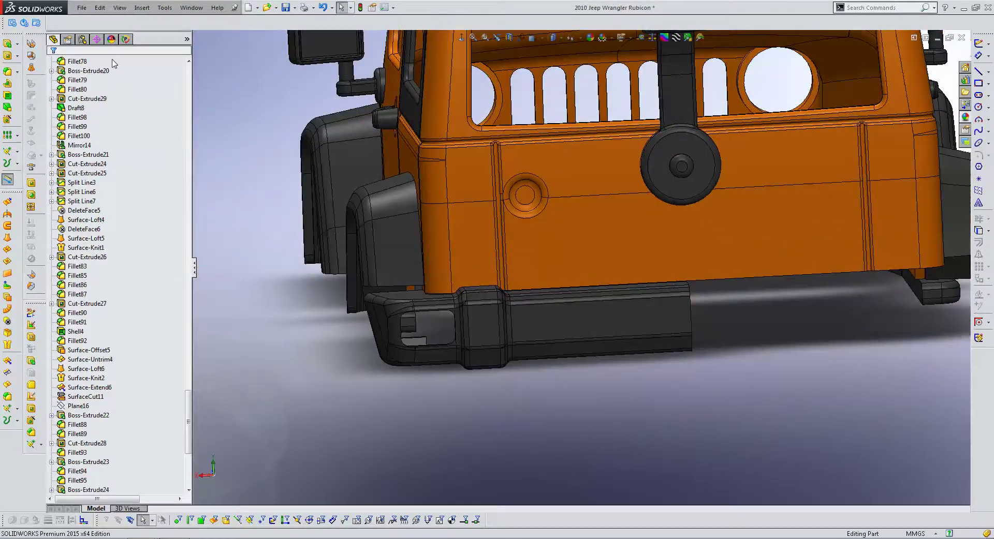
- Mirror the bumper body (Fillet107) about the Right Plane, merging the solids
left_click(20, 135)
left_click(75, 156)
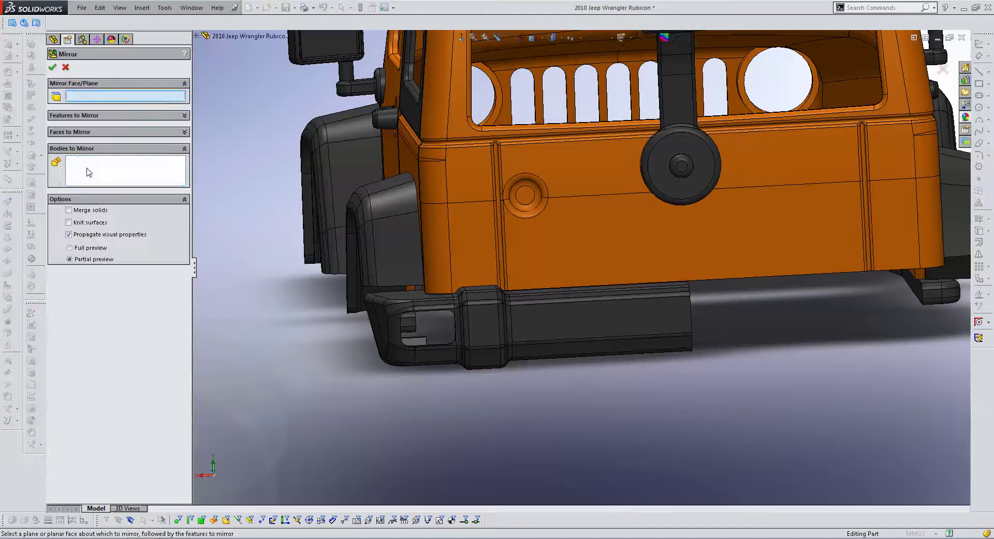
left_click(88, 172)
left_click(535, 320)
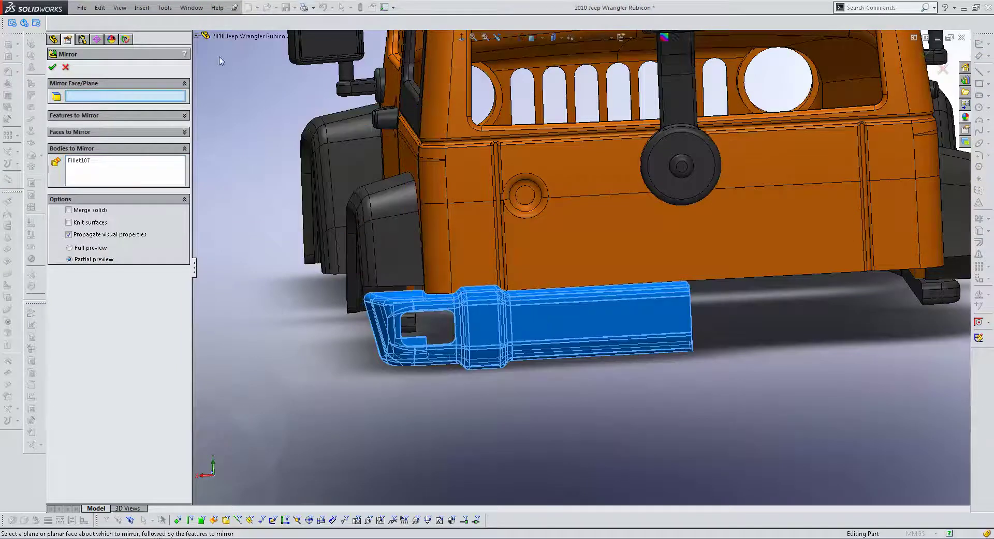
left_click(207, 36)
left_click(240, 129)
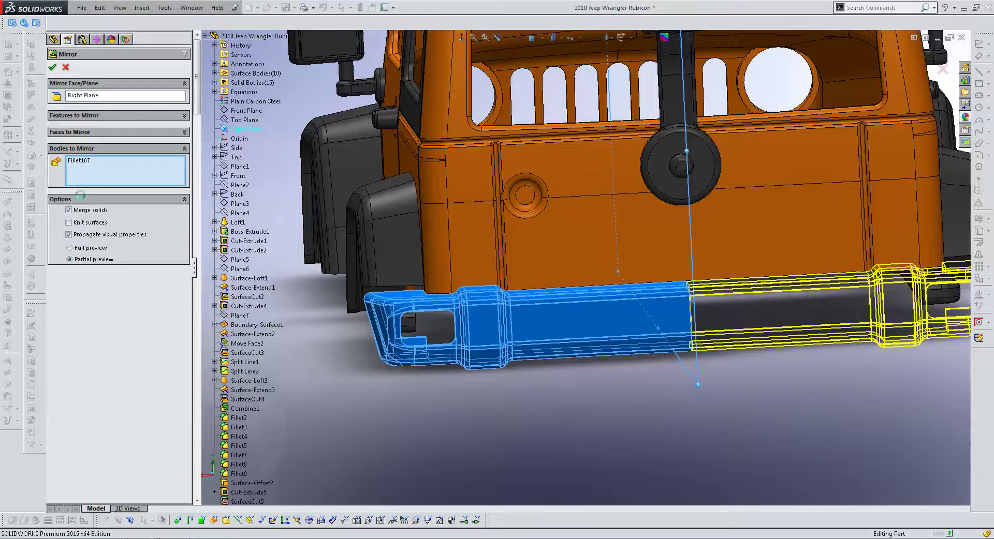
scroll(502, 295, "up", 3)
mouse_move(502, 295)
middle_mouse_down()
mouse_move(459, 305)
mouse_move(476, 297)
middle_mouse_up()
scroll(476, 297, "up", 3)
- Inspect the mirrored bumper from the side, top and right views
scroll(551, 171, "down", 2)
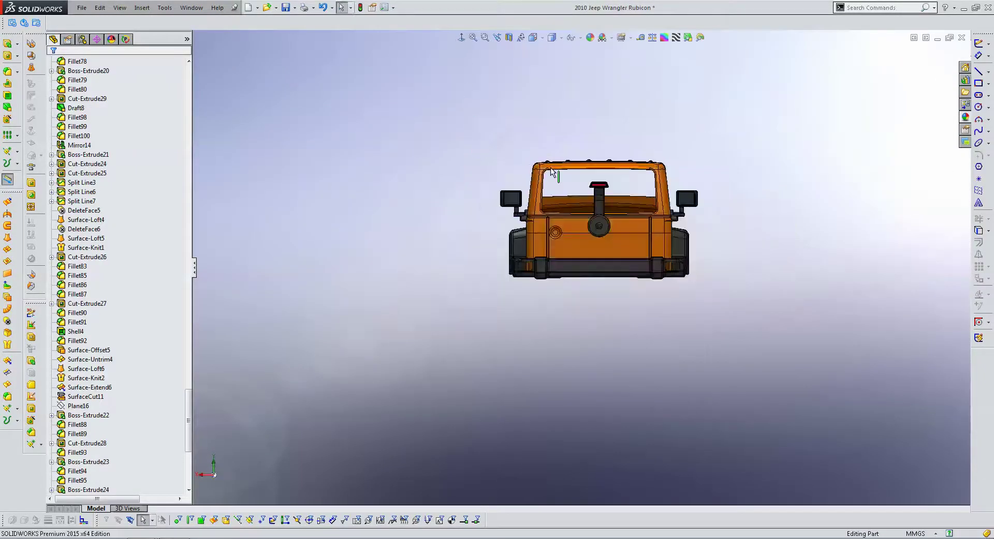
key("ctrl+4")
key("ctrl+5")
key("ctrl+4")
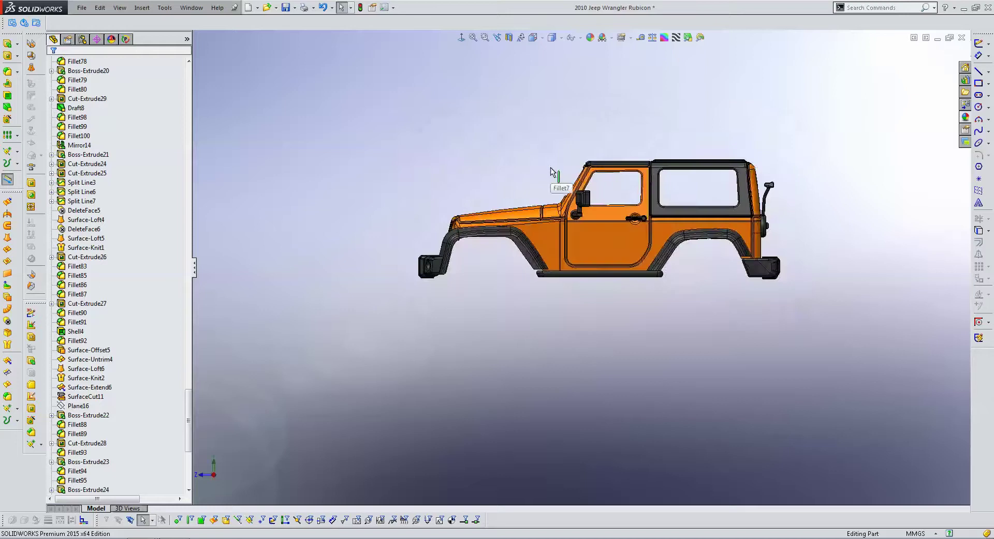
scroll(699, 401, "up", 5)
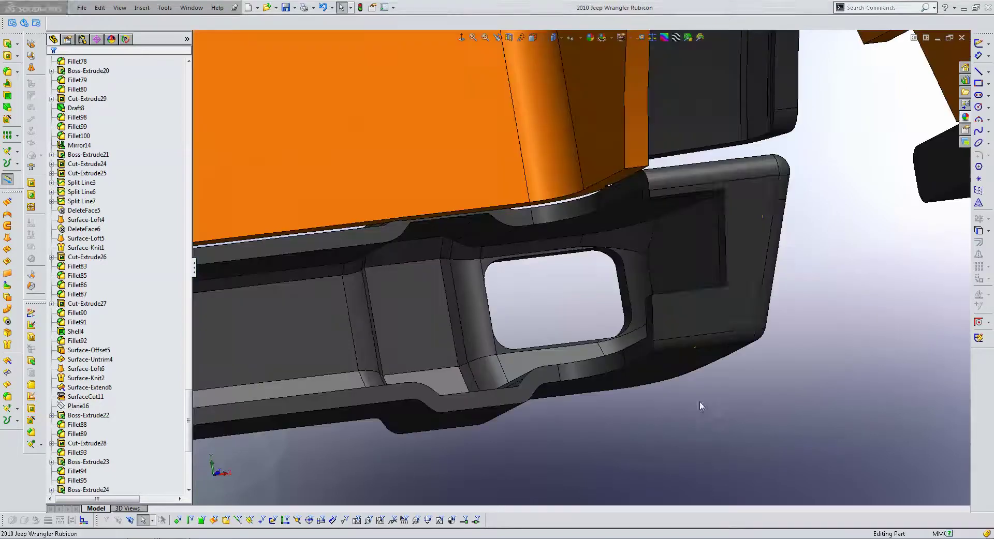
middle_click_drag(700, 269, 756, 259)
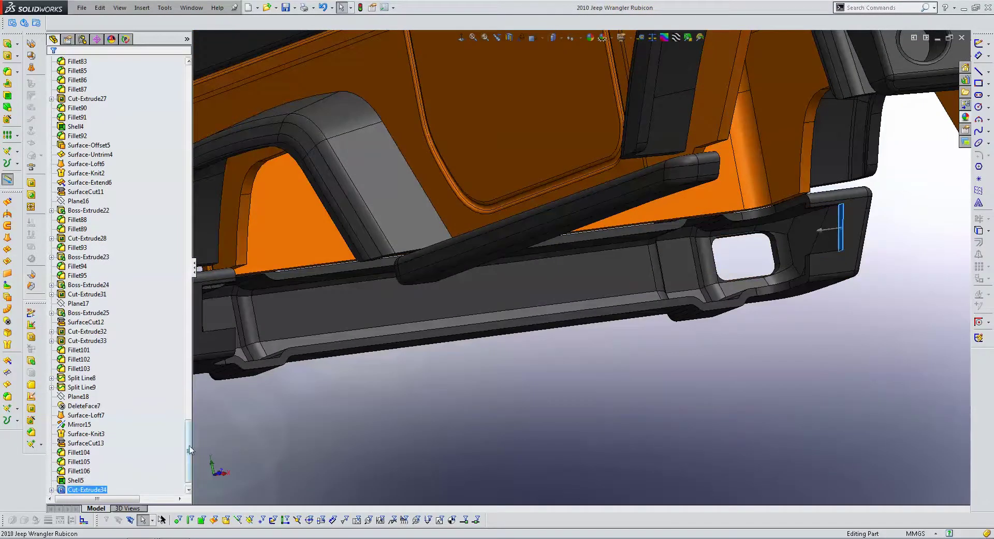
scroll(186, 448, "down", 1)
- Roll the model back to before Mirror16
right_click(78, 405)
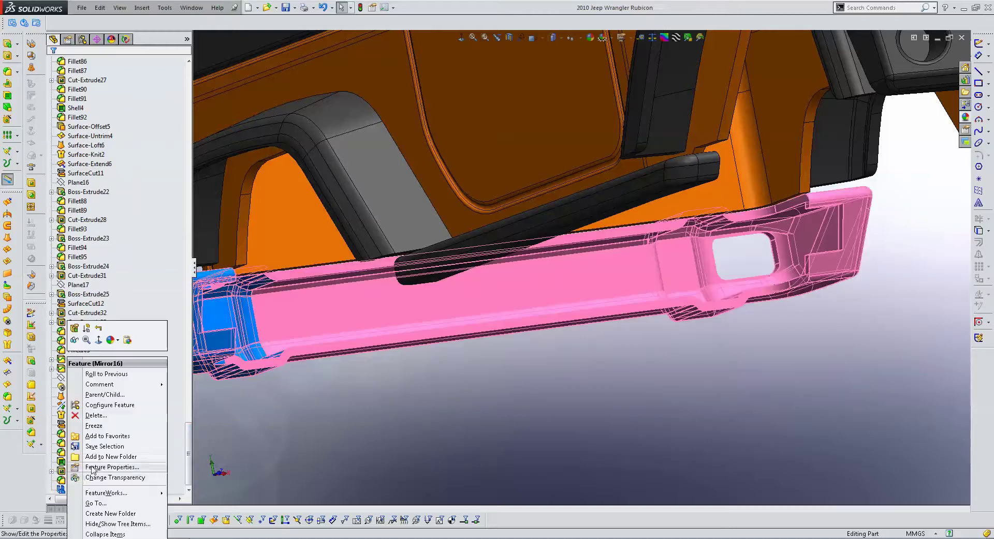
left_click(98, 328)
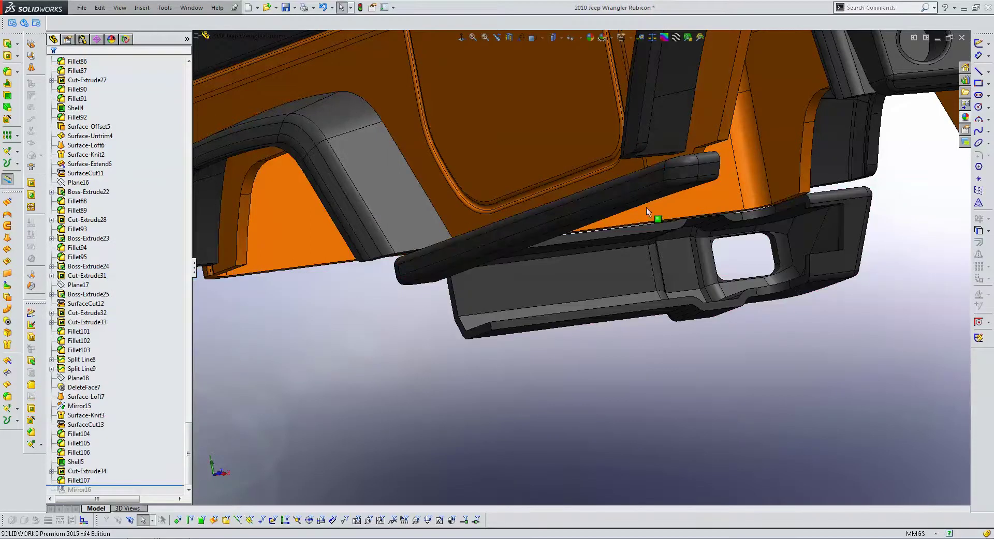
scroll(853, 220, "up", 2)
scroll(853, 220, "up", 1)
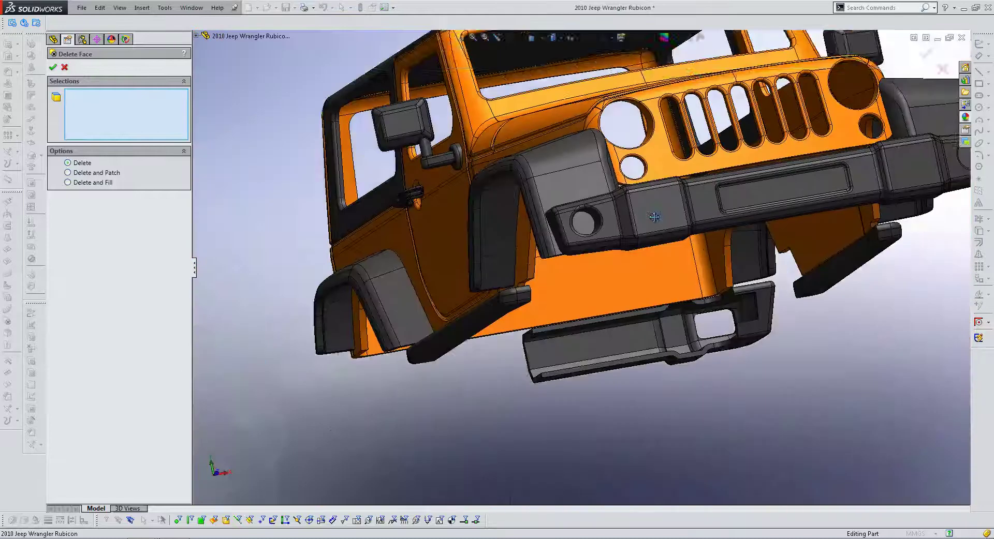
- Delete and fill three faces at the bumper end's light opening
mouse_move(654, 217)
middle_mouse_down()
mouse_move(830, 317)
mouse_move(744, 269)
mouse_move(723, 141)
middle_mouse_up()
left_click(745, 268)
left_click(723, 141)
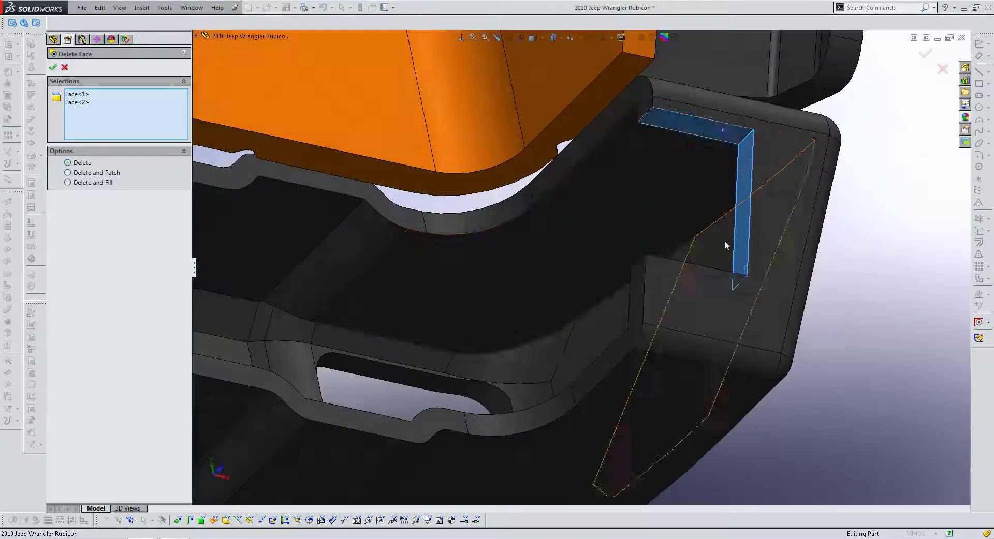
middle_click_drag(724, 241, 564, 271)
left_click(556, 270)
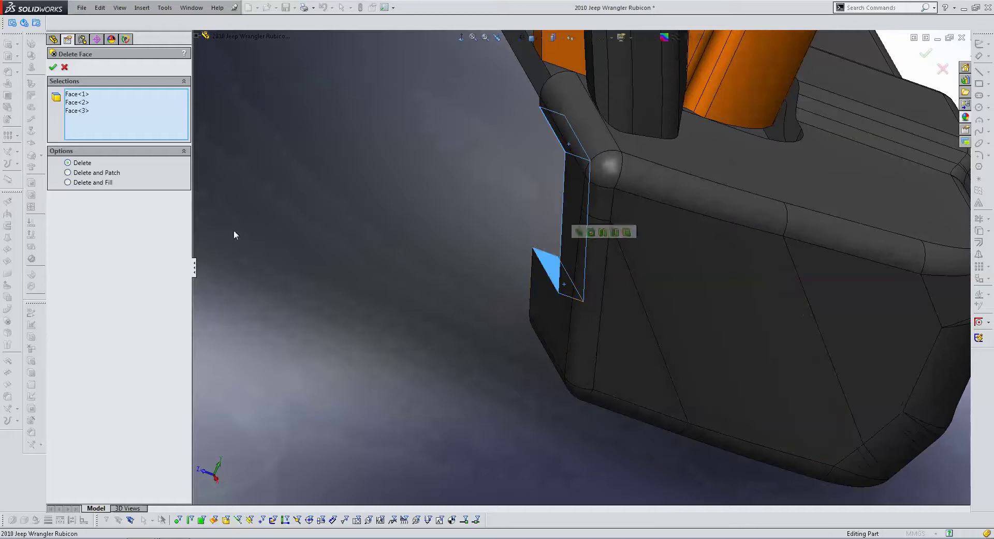
left_click(95, 182)
key("Return")
mouse_move(662, 207)
middle_mouse_down()
mouse_move(678, 236)
mouse_move(533, 283)
mouse_move(698, 321)
mouse_move(728, 316)
mouse_move(714, 297)
mouse_move(691, 297)
mouse_move(681, 316)
middle_mouse_up()
- Save the part
middle_click_drag(651, 284, 560, 278)
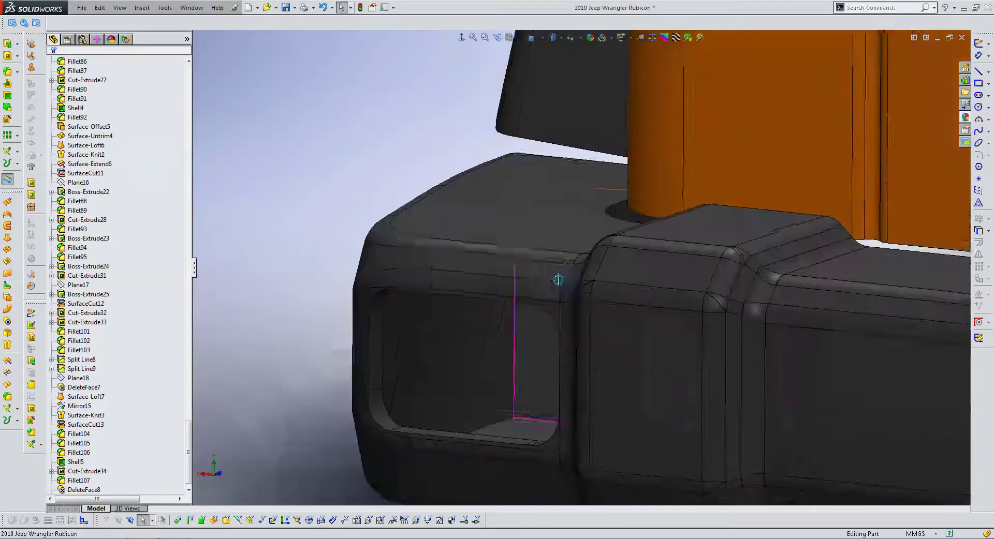
scroll(560, 277, "up", 5)
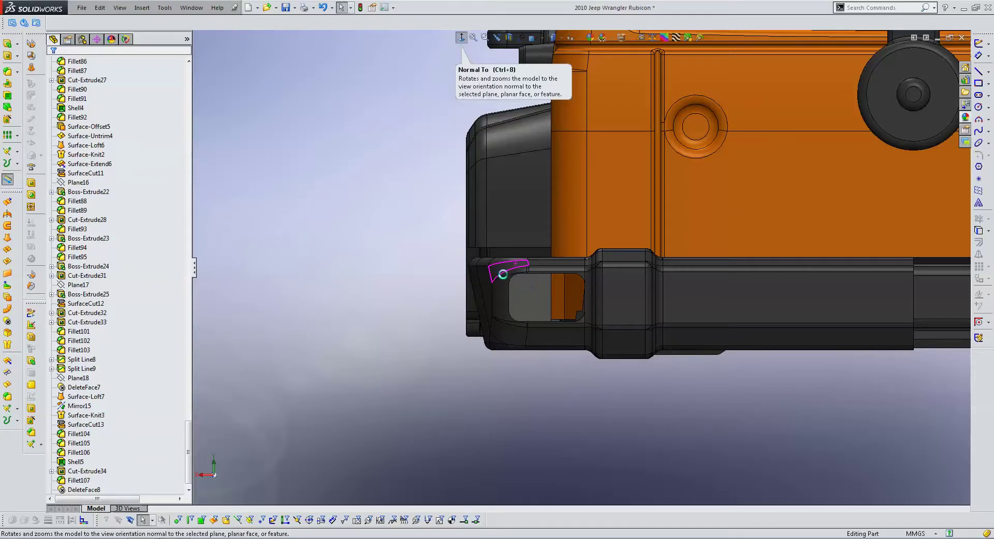
key("ctrl+s")
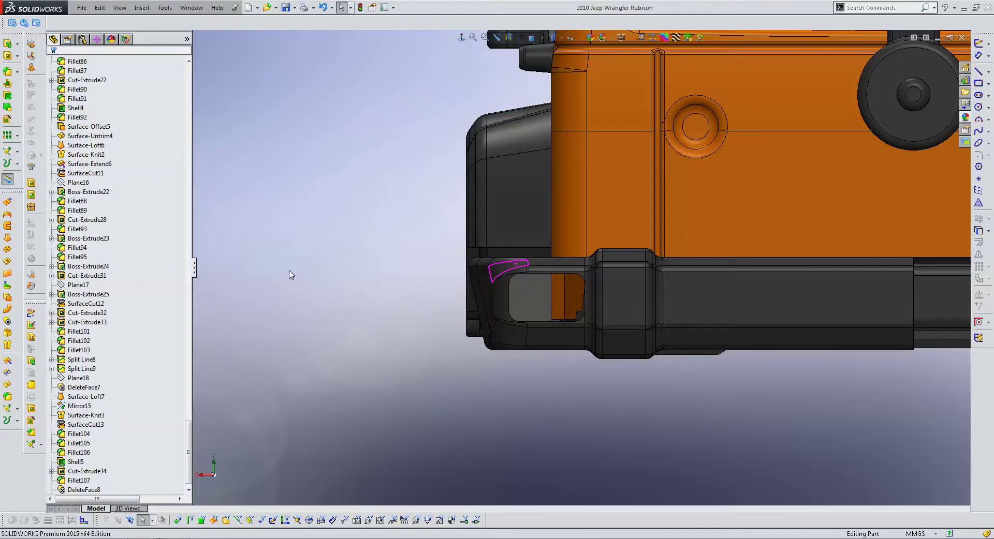
- Show the Back sketch's rear-view blueprint image
key("f")
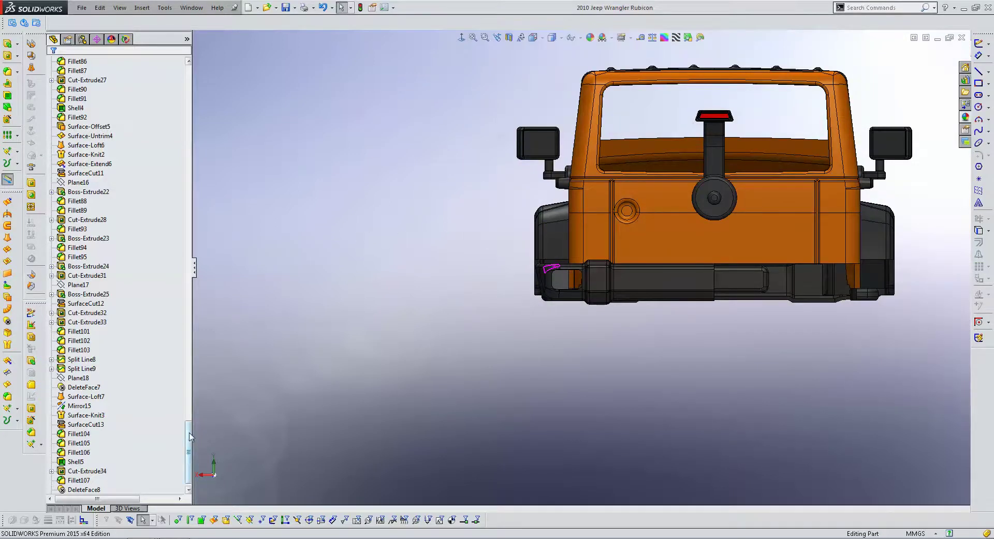
left_click_drag(189, 437, 189, 83)
left_click(74, 184)
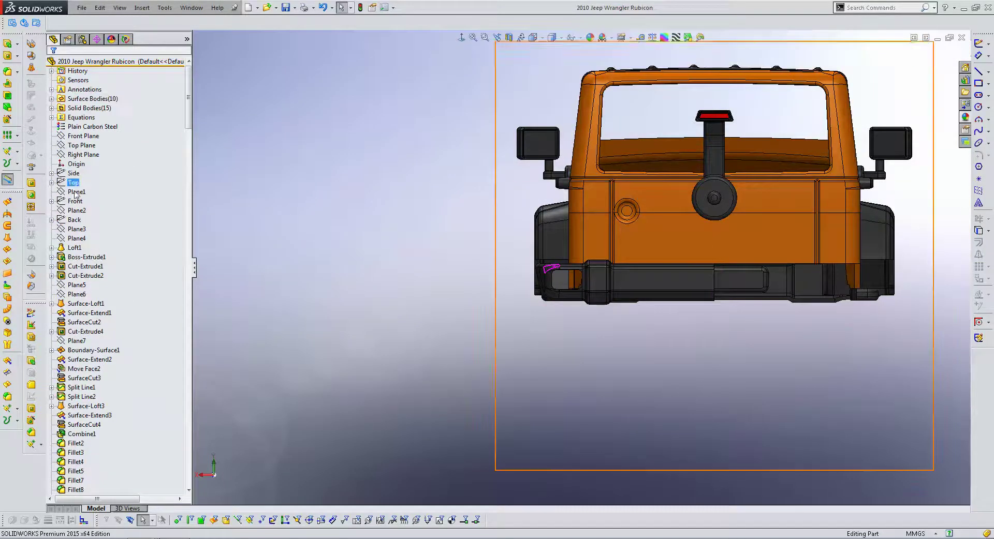
left_click(74, 219)
left_click(96, 199)
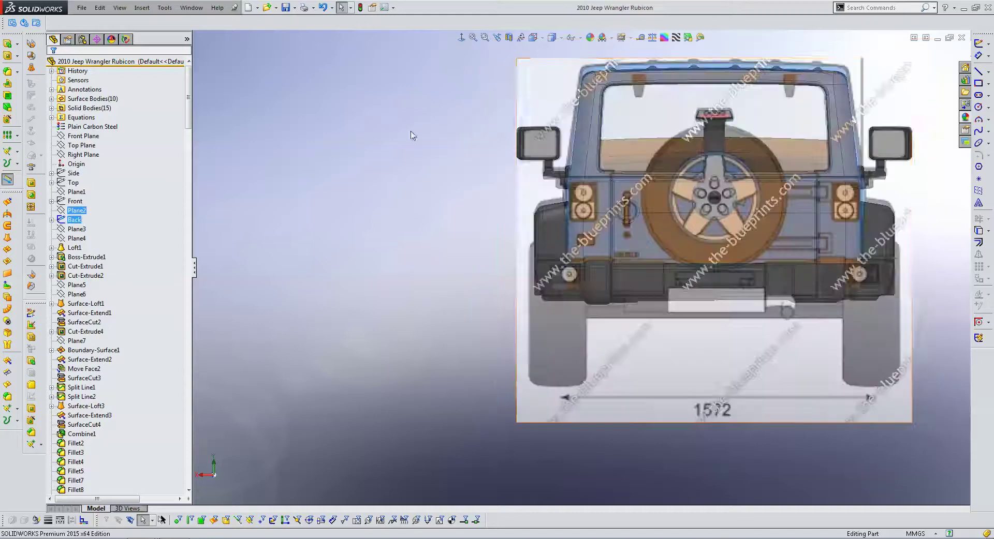
scroll(576, 269, "down", 5)
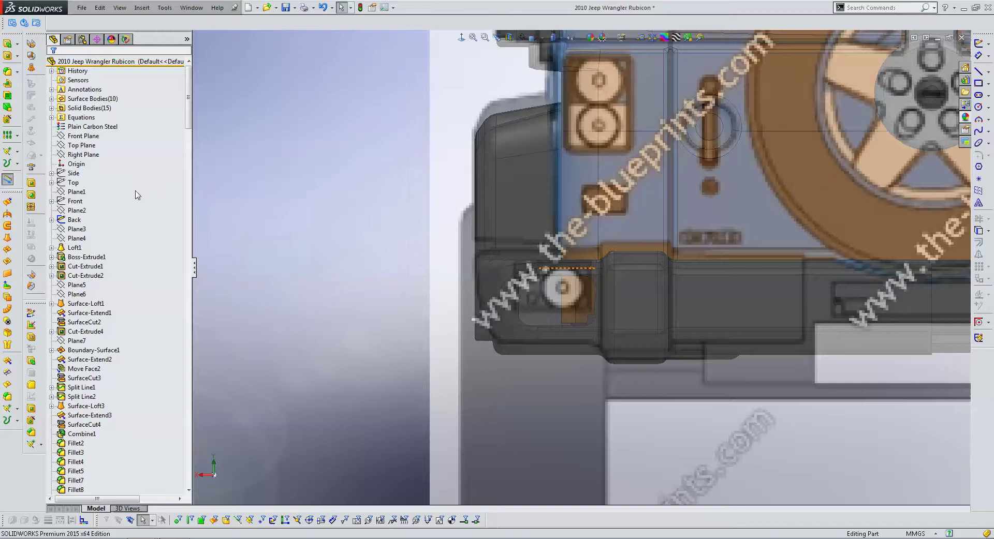
- Review the light opening's 108 × 170 dimensions and the solid bodies folder
left_click_drag(188, 97, 189, 458)
left_click(79, 463)
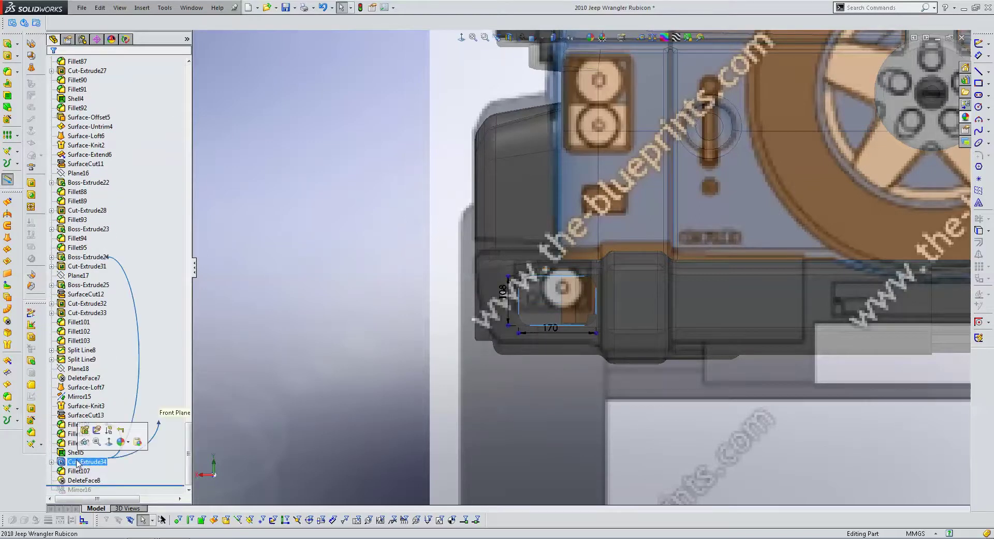
left_click(209, 244)
left_click_drag(188, 439, 188, 73)
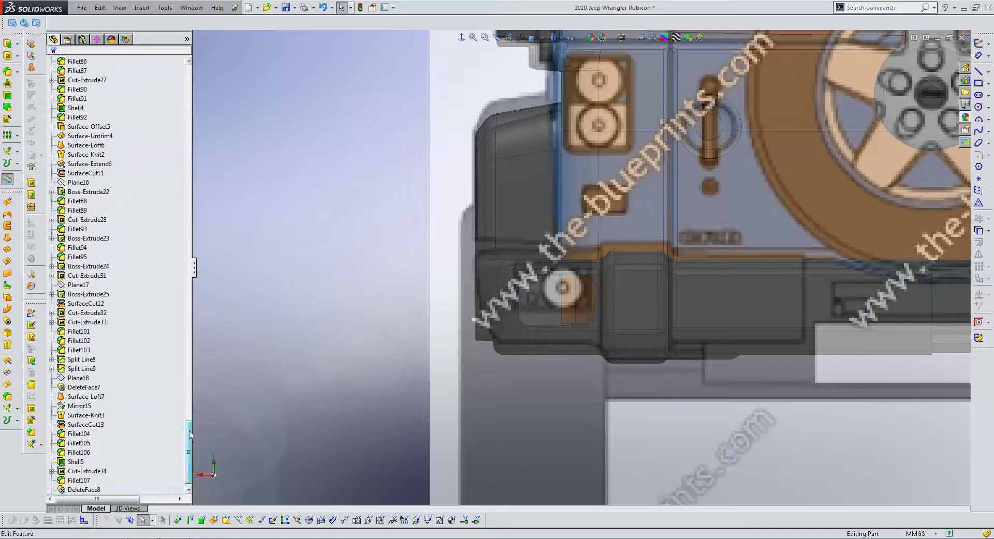
left_click(97, 108)
right_click(96, 110)
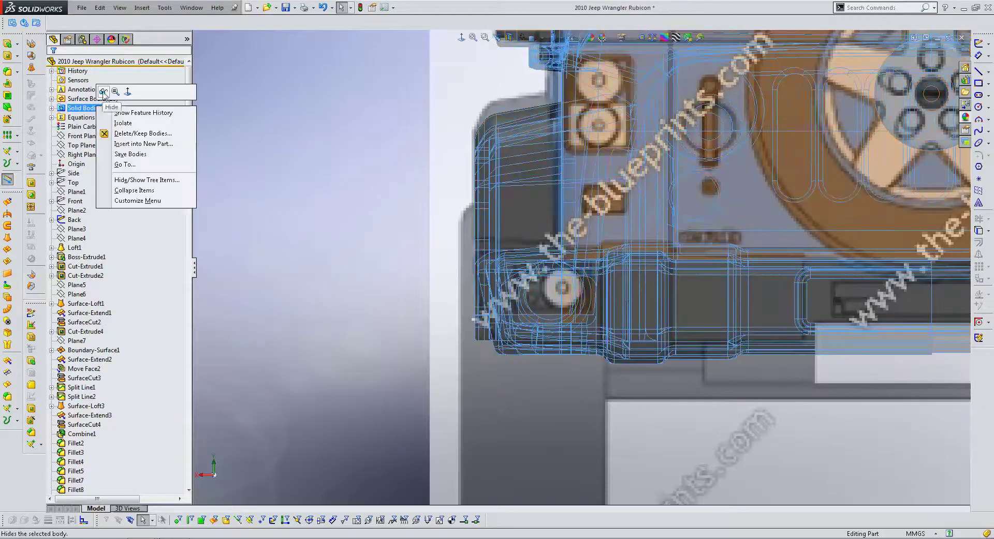
left_click(433, 173)
- Start a rectangle sketch on the Front Plane over the left rear light
scroll(623, 299, "down", 2)
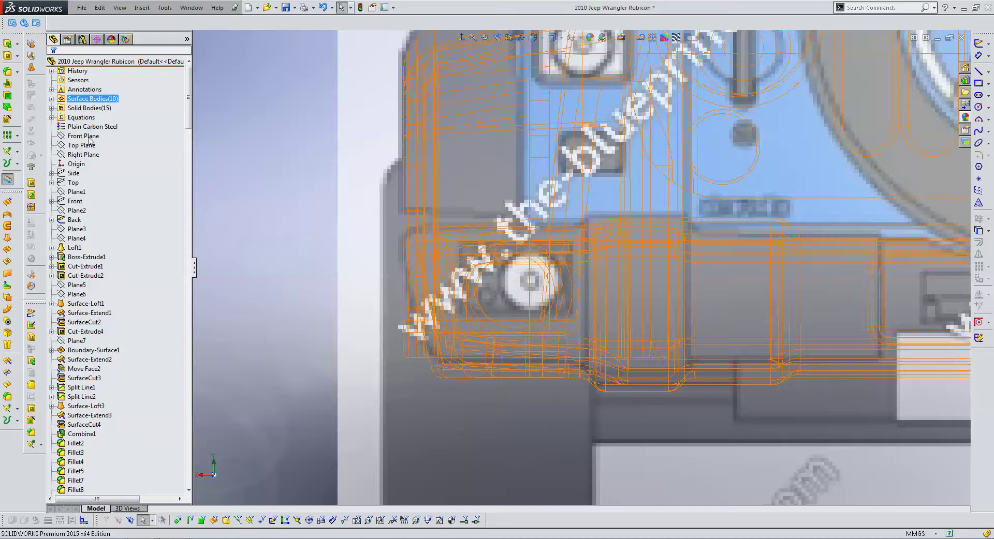
left_click(82, 136)
left_click(978, 83)
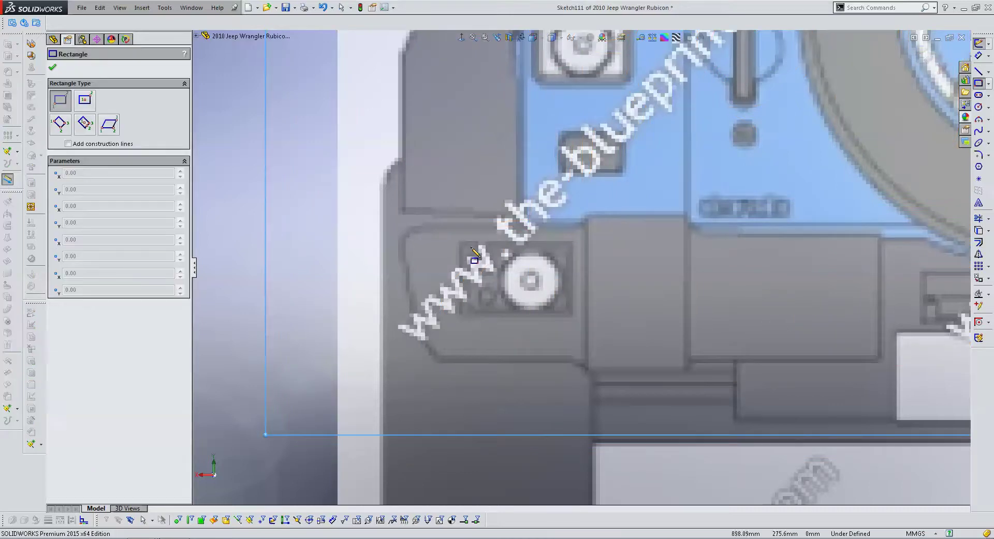
- Draw a rectangle around the left bumper light and dimension it 170 wide by 108 high
left_click_drag(459, 243, 571, 317)
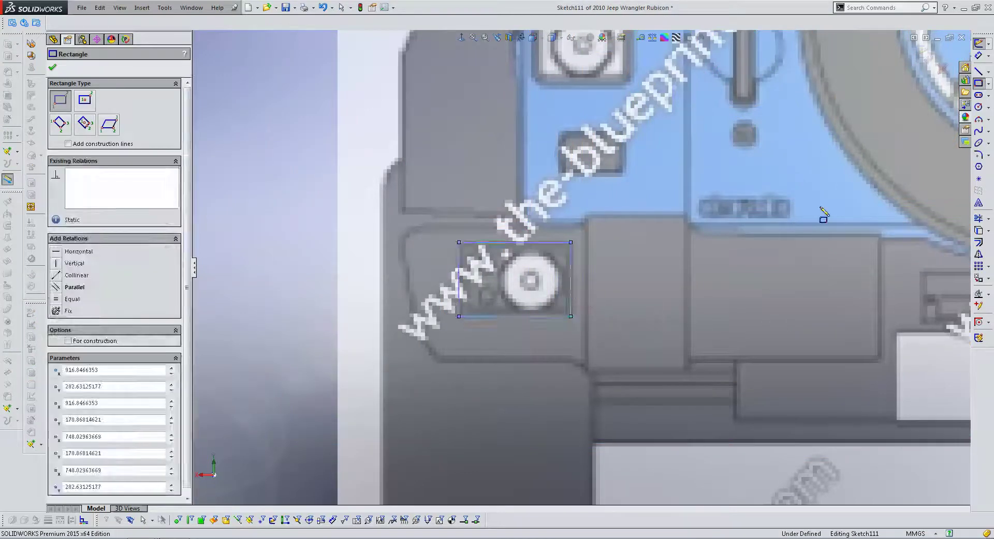
left_click(986, 83)
left_click(978, 55)
left_click(458, 275)
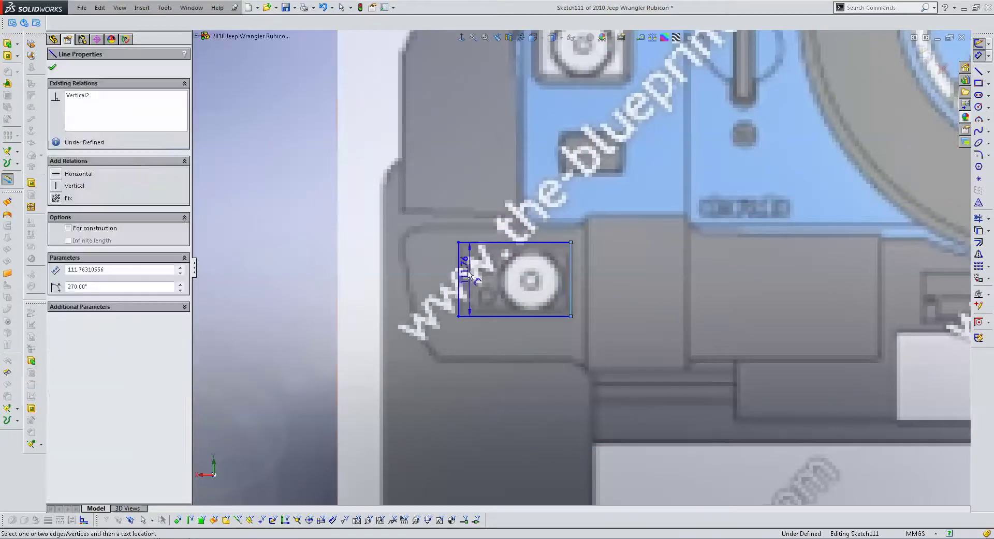
left_click(515, 317)
left_click(519, 401)
type("170")
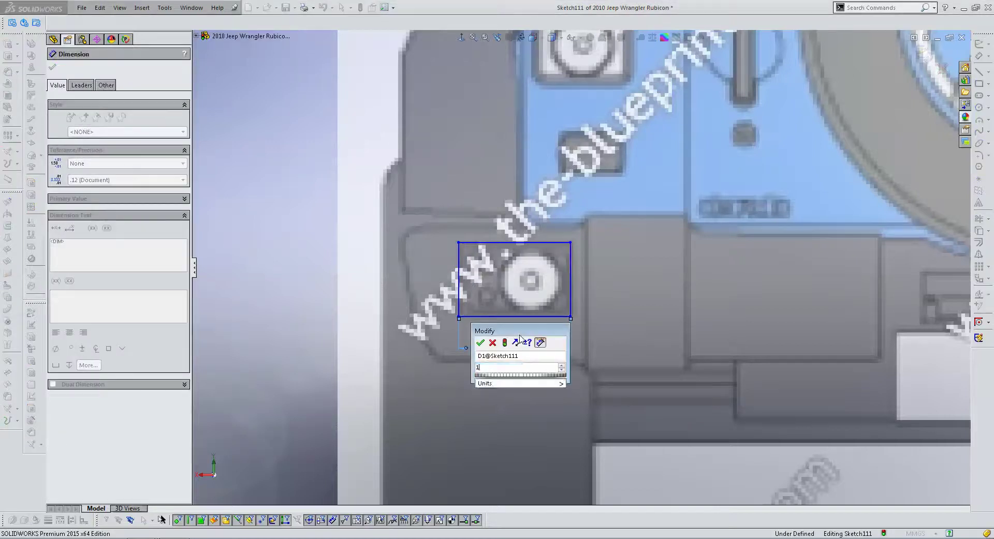
key("Return")
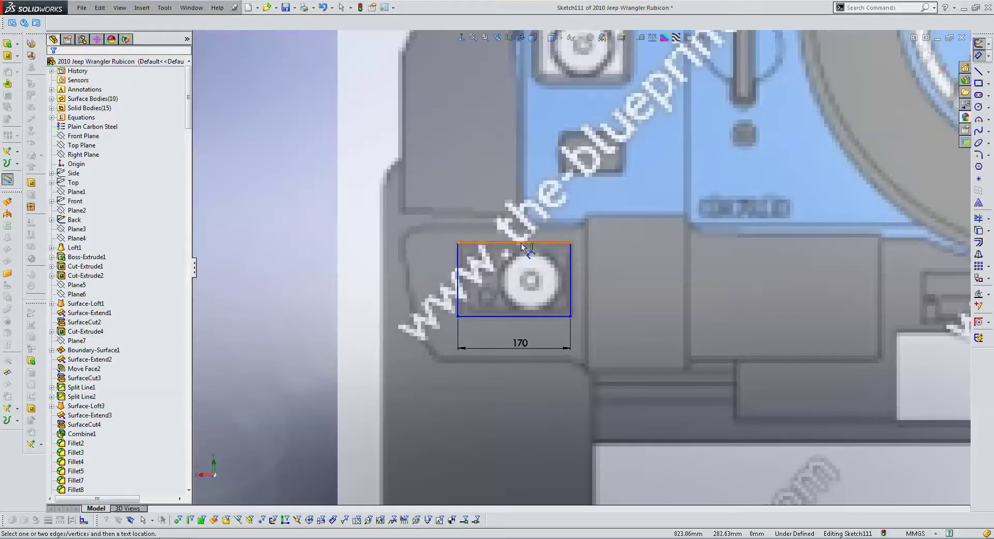
left_click(515, 317)
left_click(456, 282)
left_click(425, 280)
type("108")
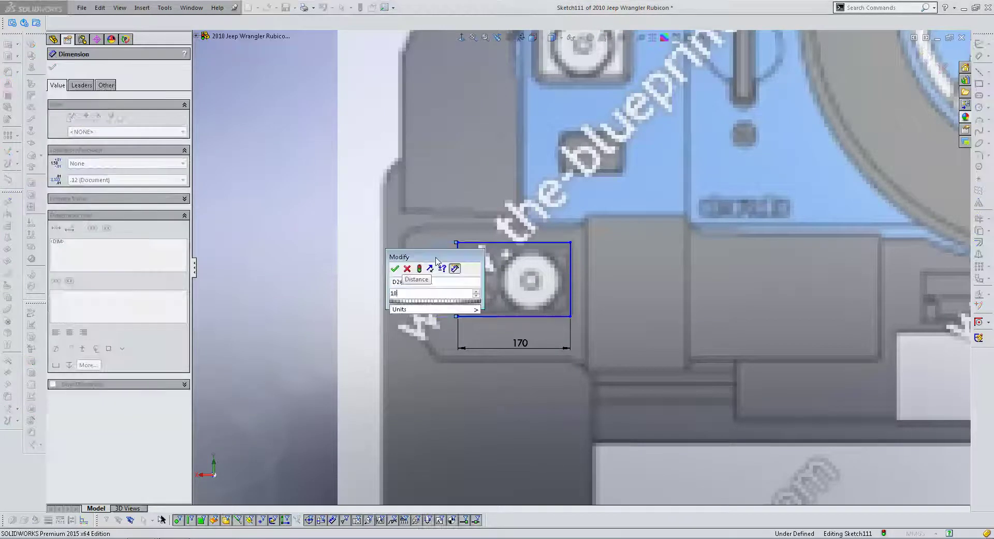
key("Return")
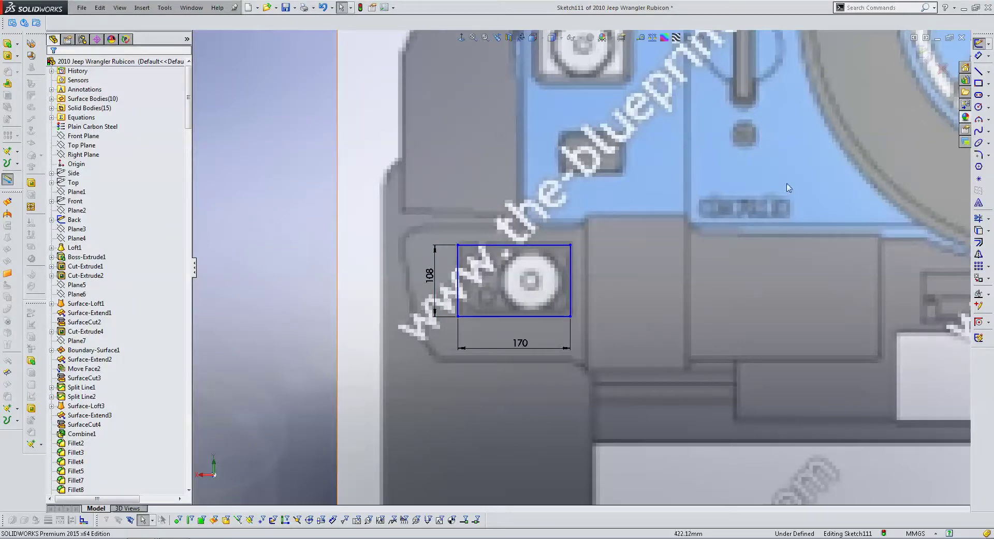
- Fix the whole rectangle chain in place and delete the conflicting 170 and 108 dimensions
left_click(511, 246)
right_click(513, 246)
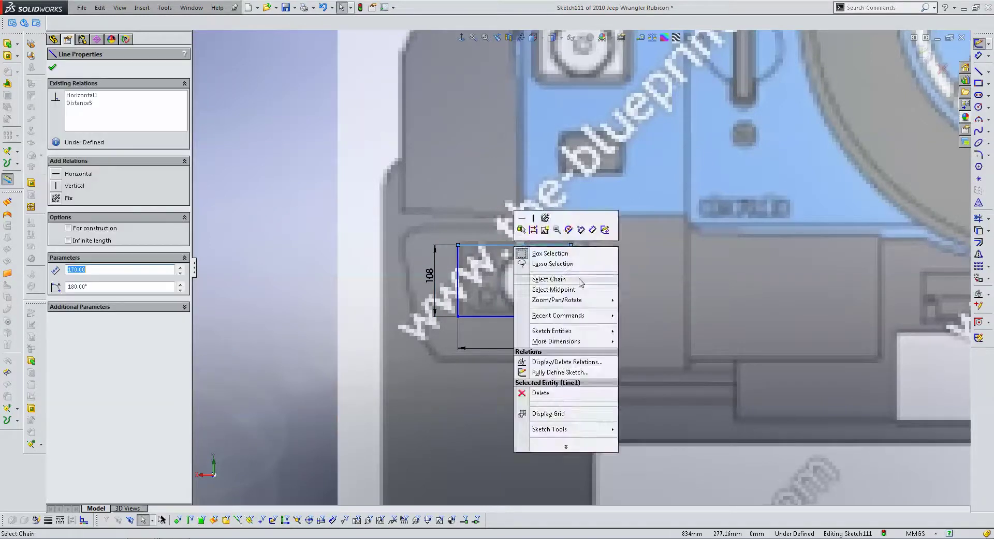
left_click(538, 283)
left_click(67, 296)
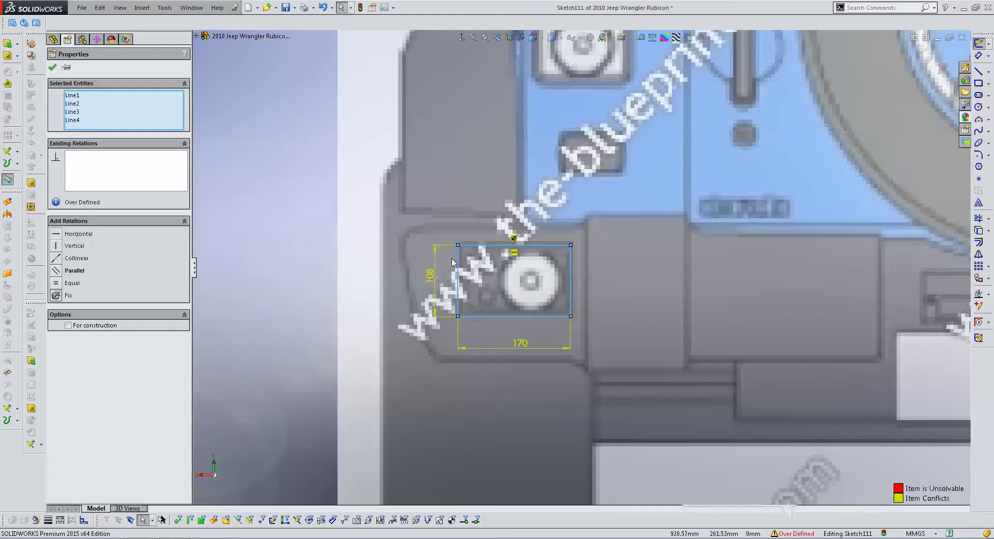
left_click(430, 274)
key("Delete")
left_click(520, 343)
key("Delete")
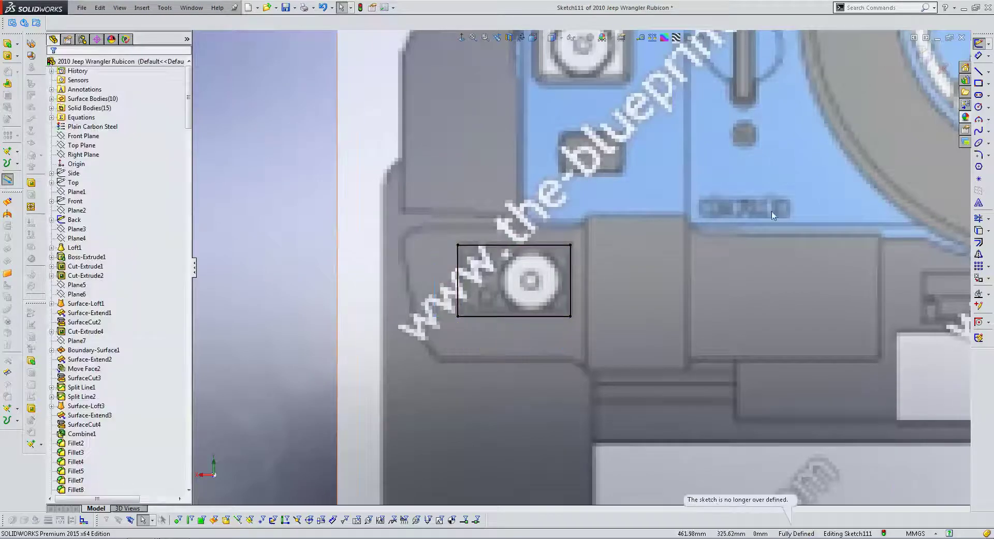
- Round all four rectangle corners with an R25 sketch fillet
left_click(980, 156)
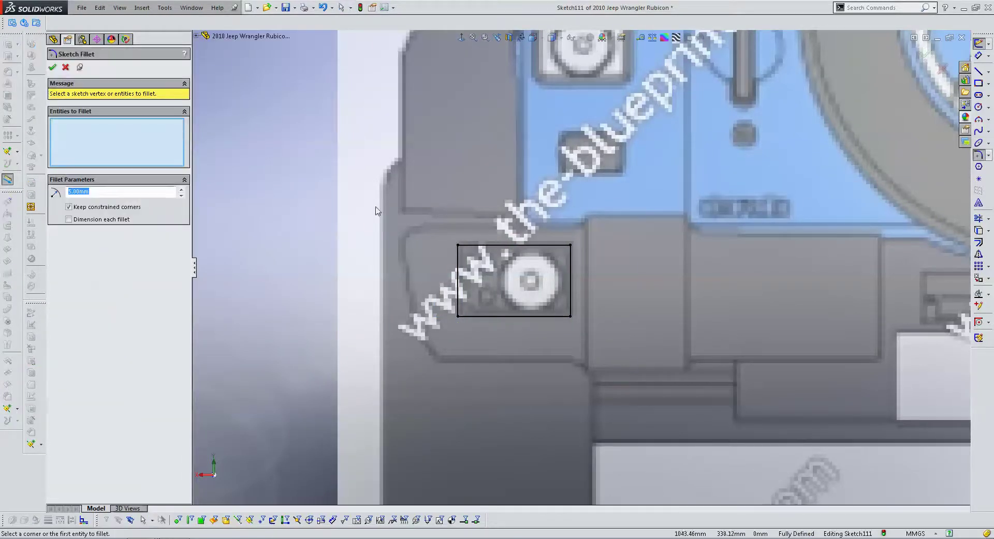
left_click_drag(445, 236, 641, 380)
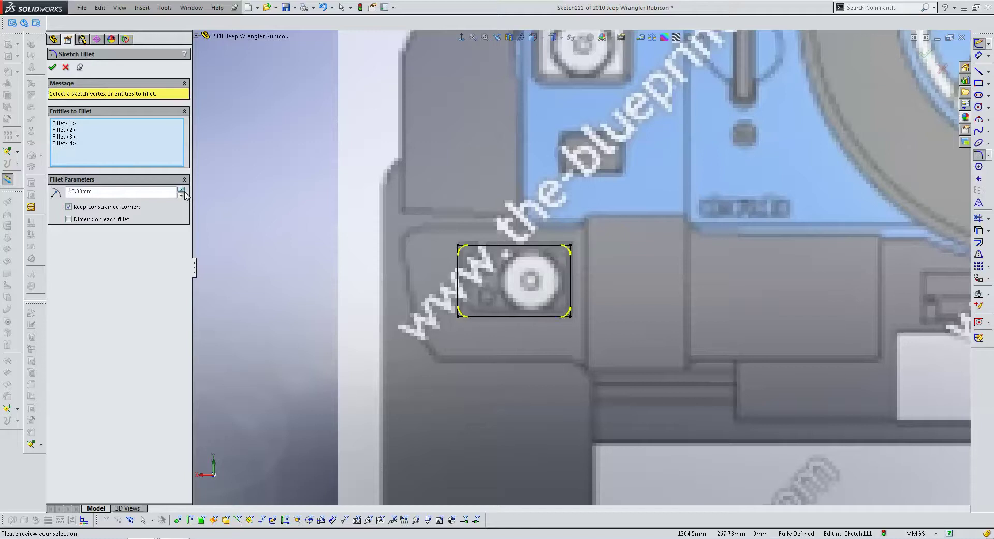
key("Return")
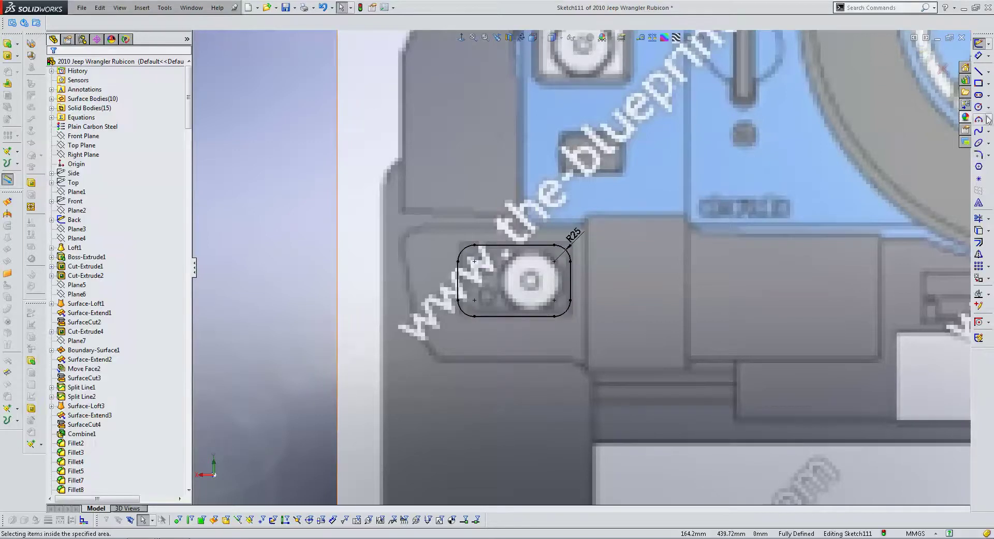
- Draw a vertical line from the top to the bottom edge midpoint and fix it
left_click(977, 72)
left_click(531, 246)
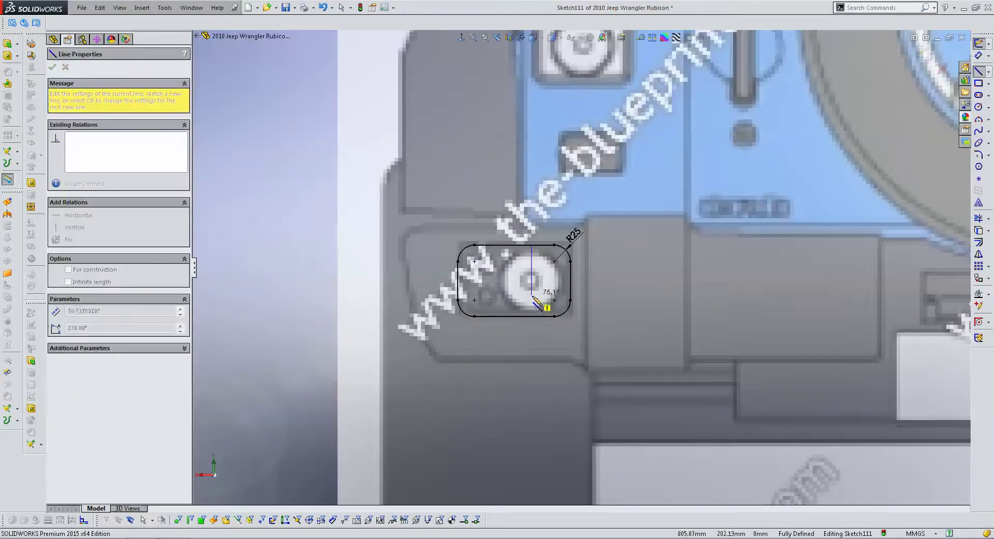
left_click(534, 316)
key("Escape")
left_click(532, 284)
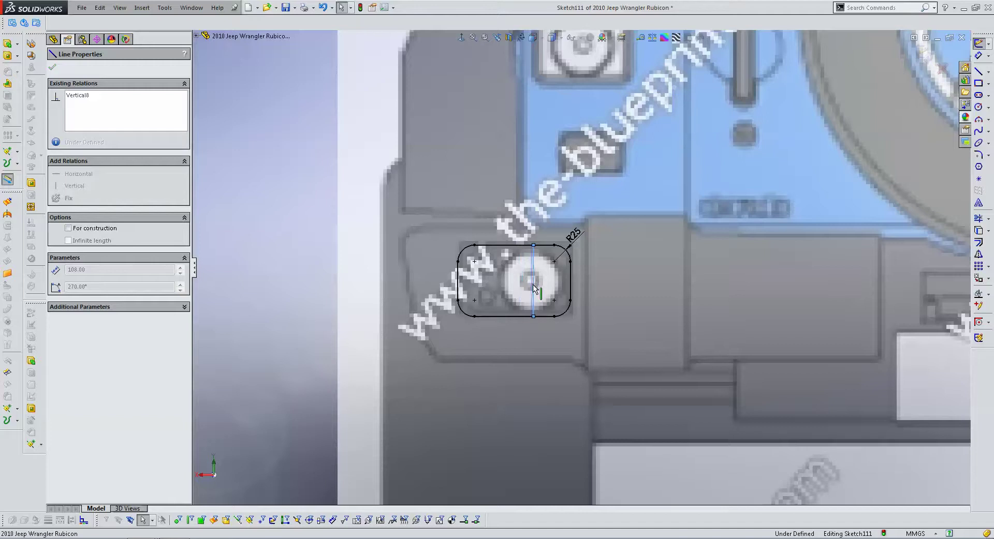
key("Escape")
left_click(522, 259)
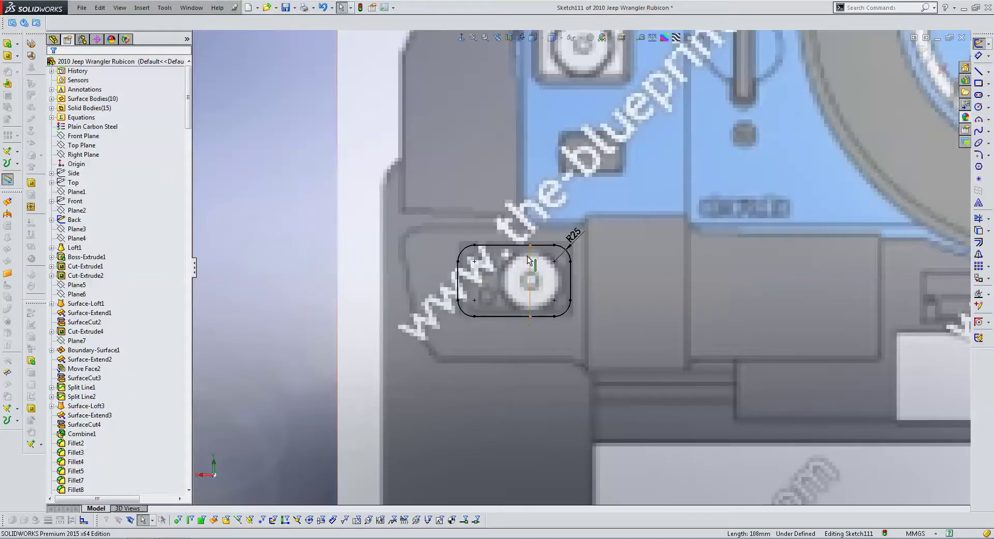
left_click(68, 199)
key("Escape")
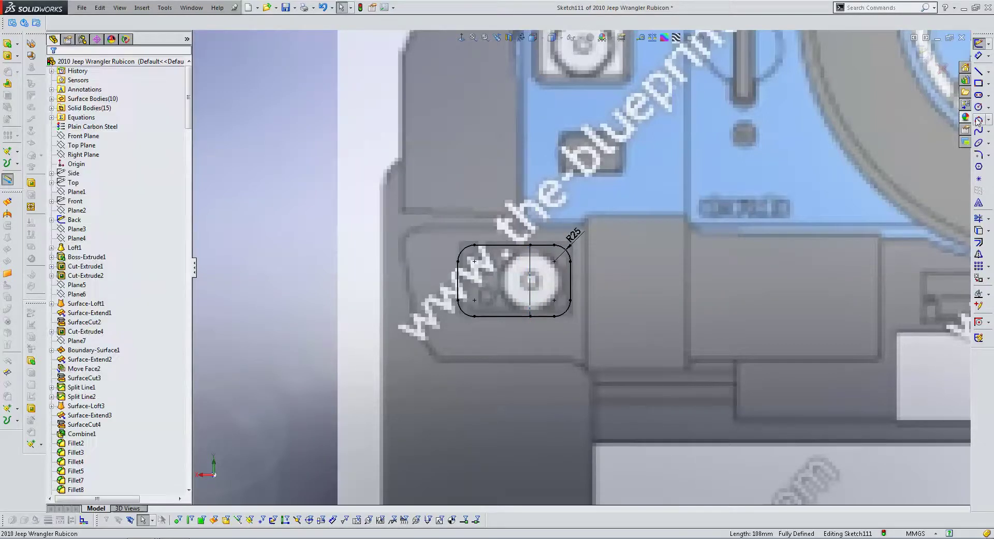
- Draw a circle over the lens centre and dimension it Ø90
left_click(978, 107)
scroll(483, 264, "down", 3)
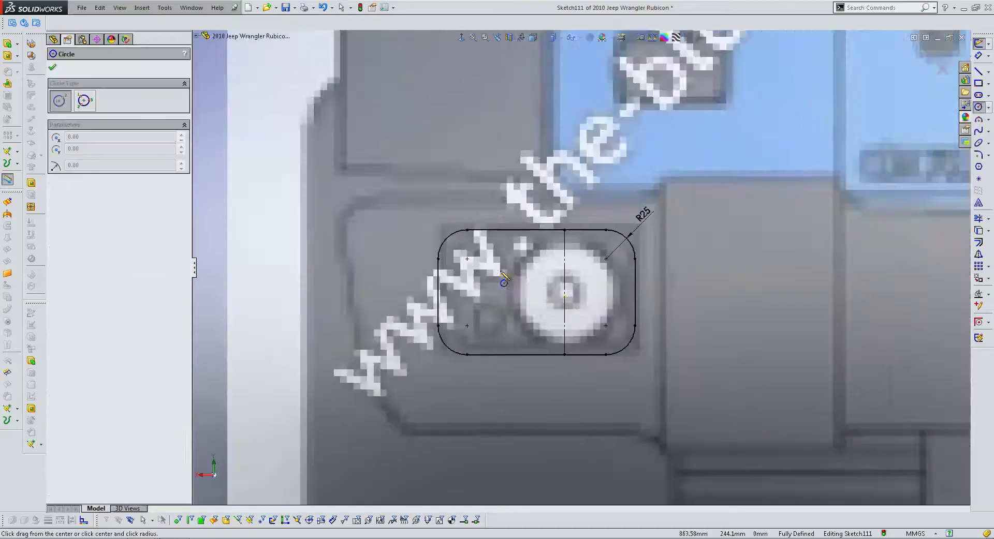
left_click(564, 292)
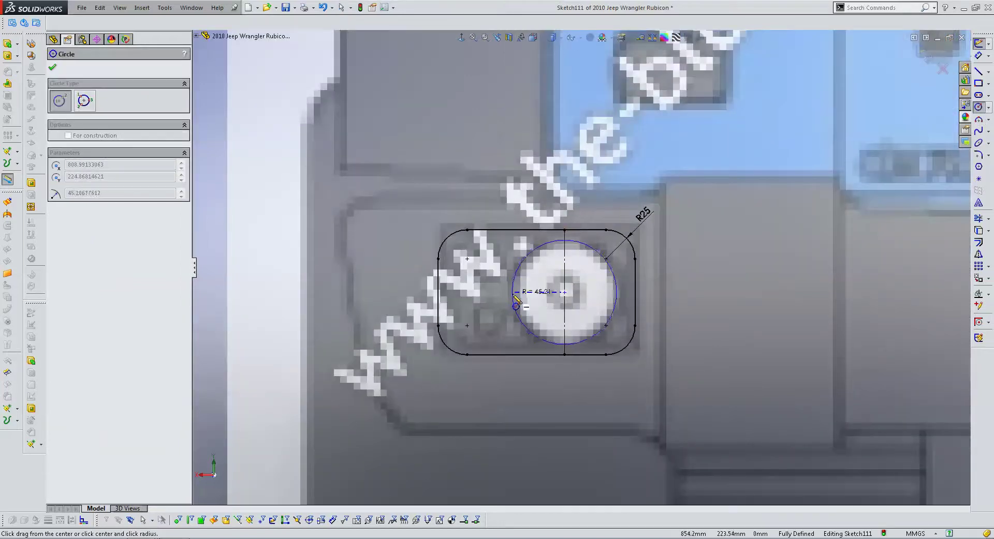
left_click(512, 297)
scroll(580, 269, "up", 3)
key("Escape")
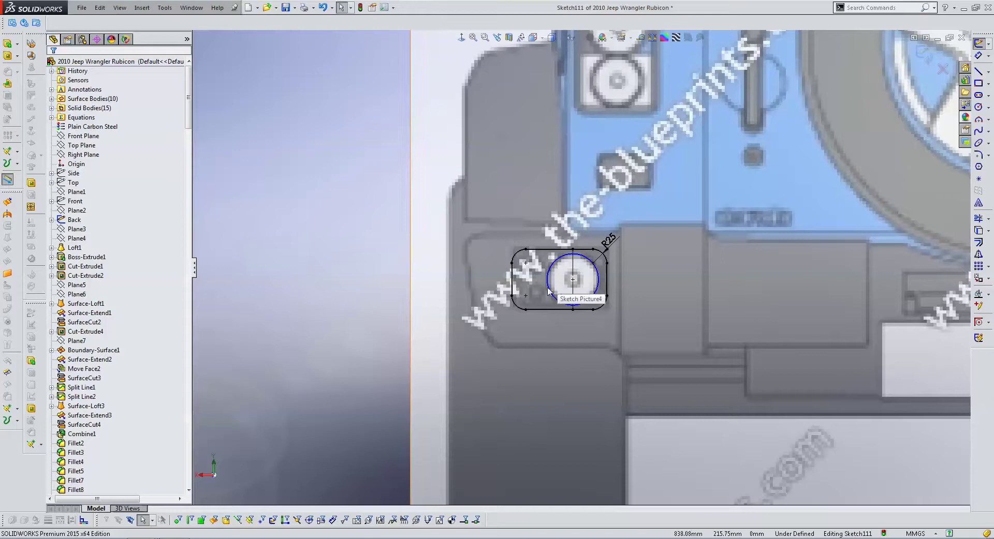
scroll(593, 288, "down", 2)
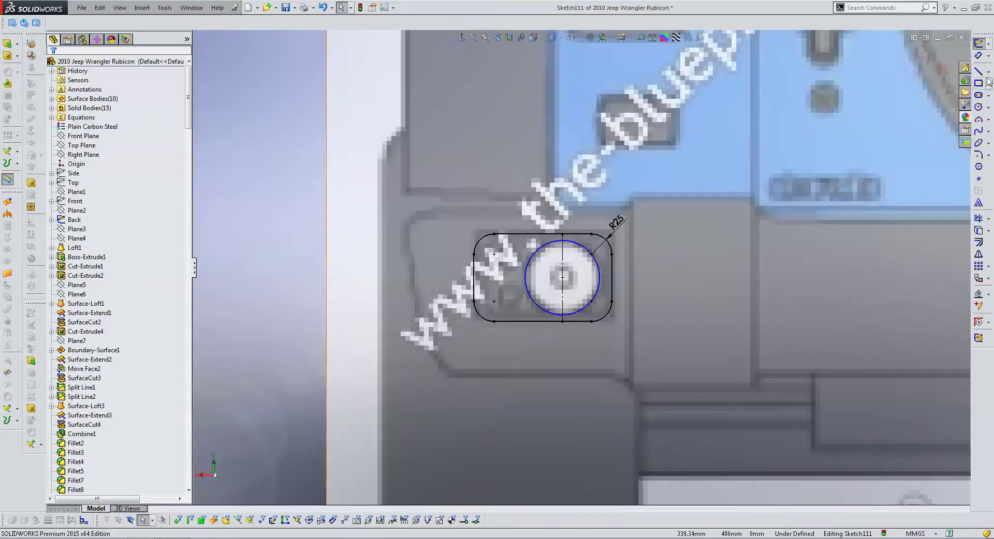
left_click(977, 56)
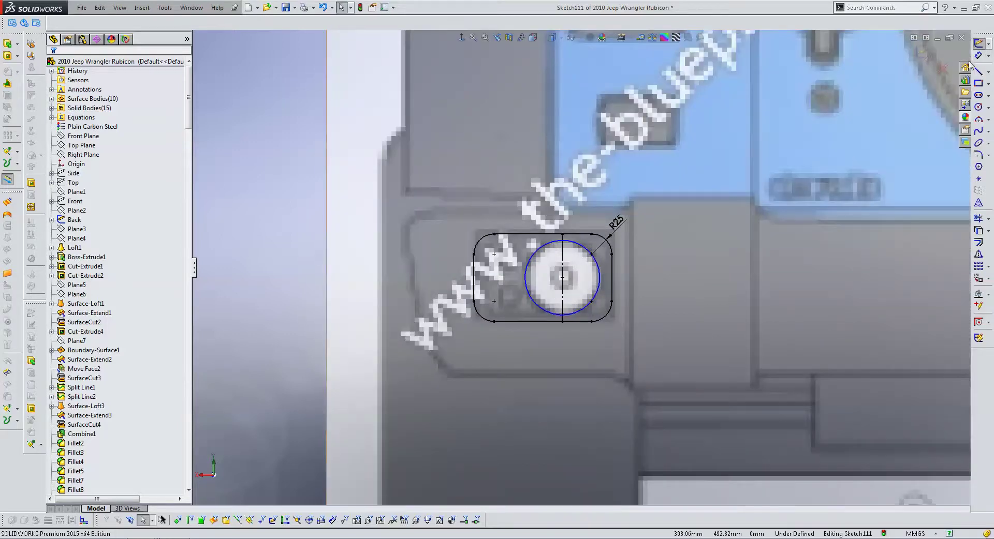
left_click(580, 250)
left_click(605, 199)
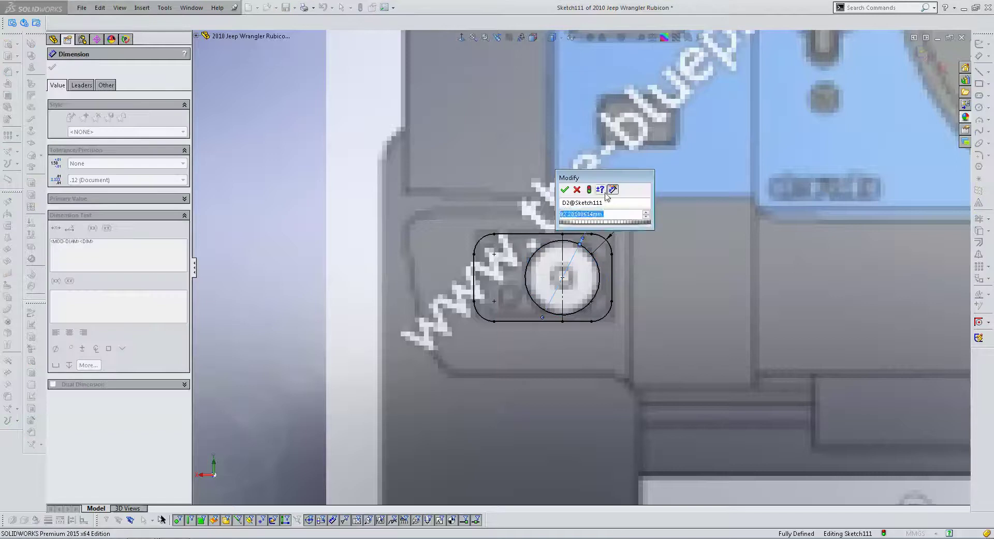
key("Return")
key("Escape")
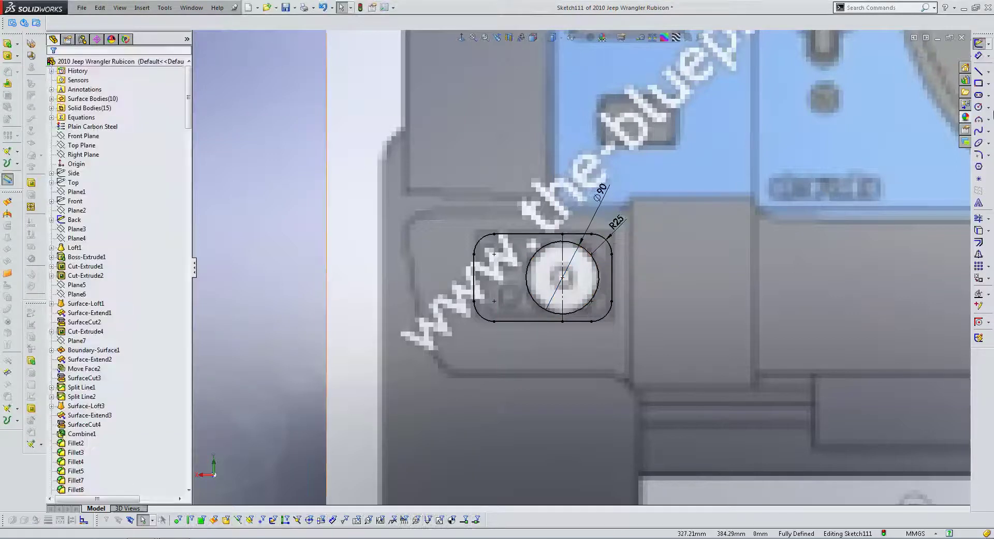
- Add a horizontal construction line from the circle centre to the slot's left edge
left_click(978, 71)
left_click(562, 278)
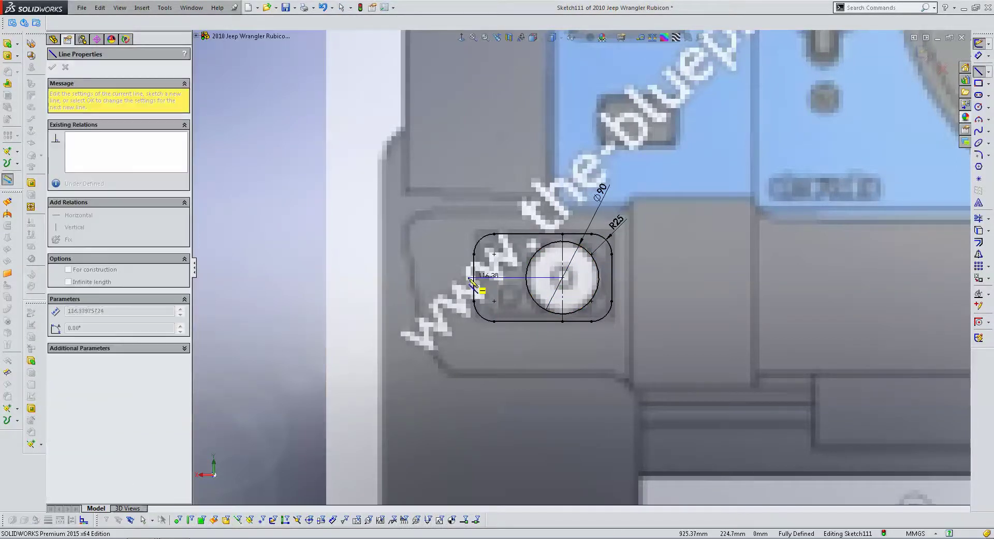
left_click(474, 278)
key("Escape")
left_click(515, 278)
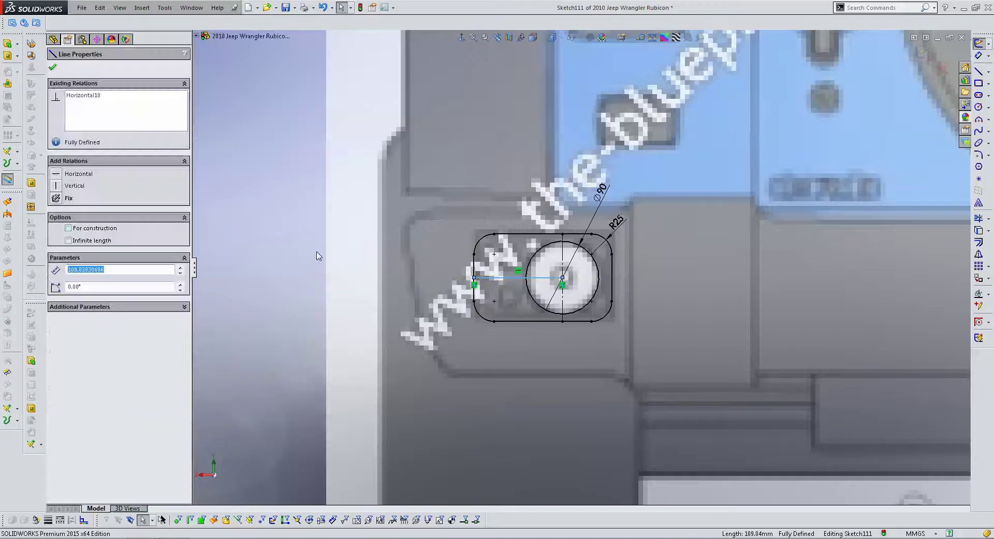
key("Escape")
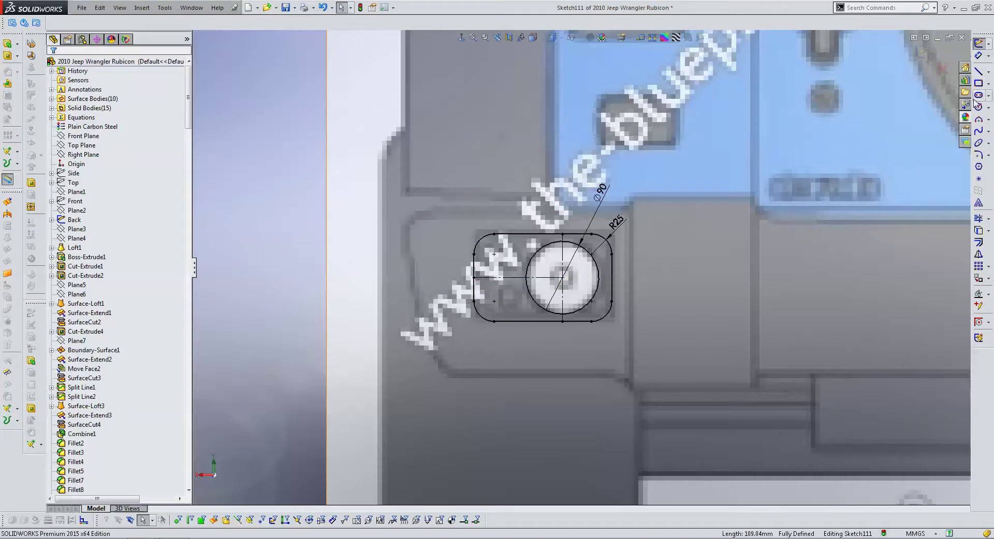
- Draw a small lower-left circle and mirror it above the horizontal centreline
left_click(978, 106)
scroll(596, 235, "down", 2)
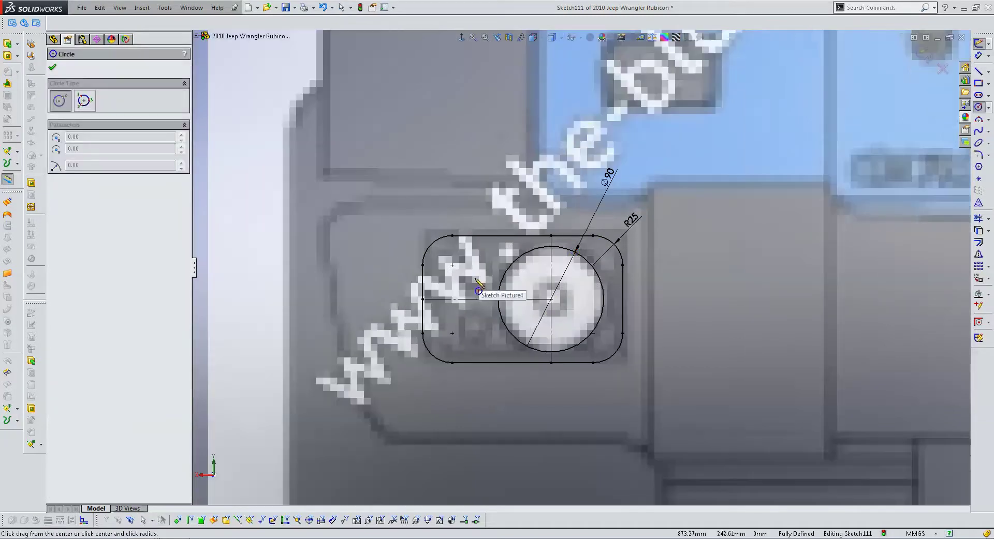
left_click(468, 343)
left_click(479, 354)
key("Escape")
left_click(468, 342)
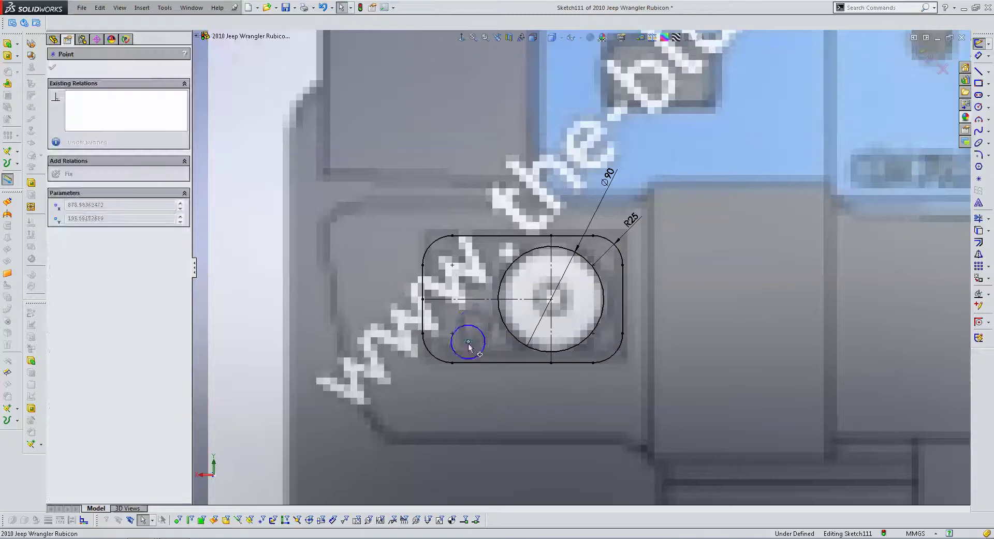
left_click_drag(468, 342, 471, 329)
key("Escape")
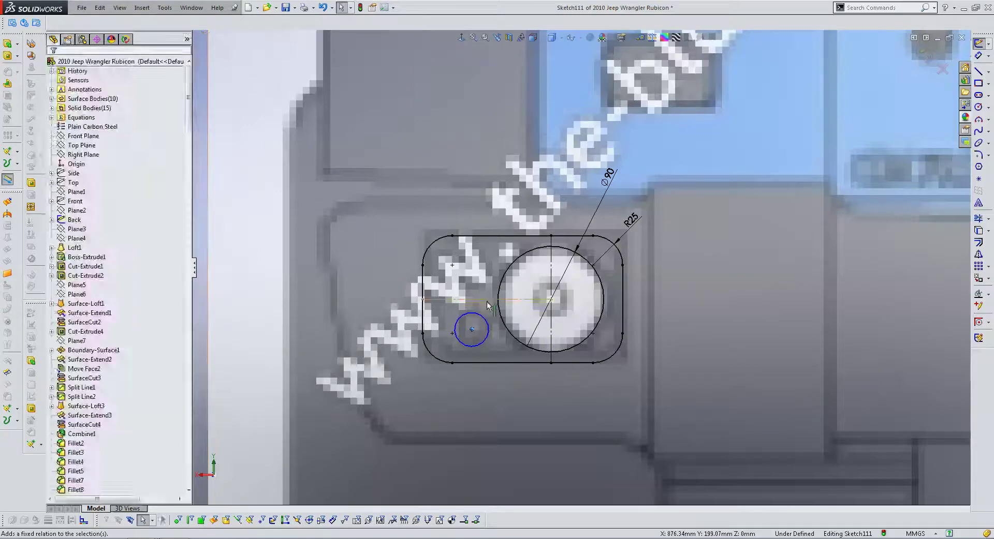
left_click(487, 300)
left_click(978, 254)
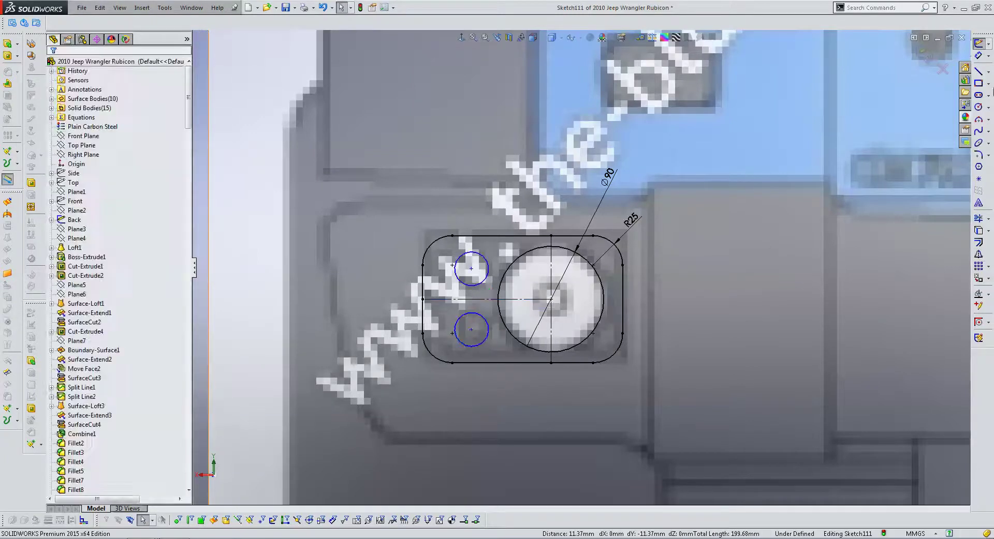
- Dimension the small circle Ø28 and place it 68 from the vertical centre line
left_click(978, 55)
left_click(484, 257)
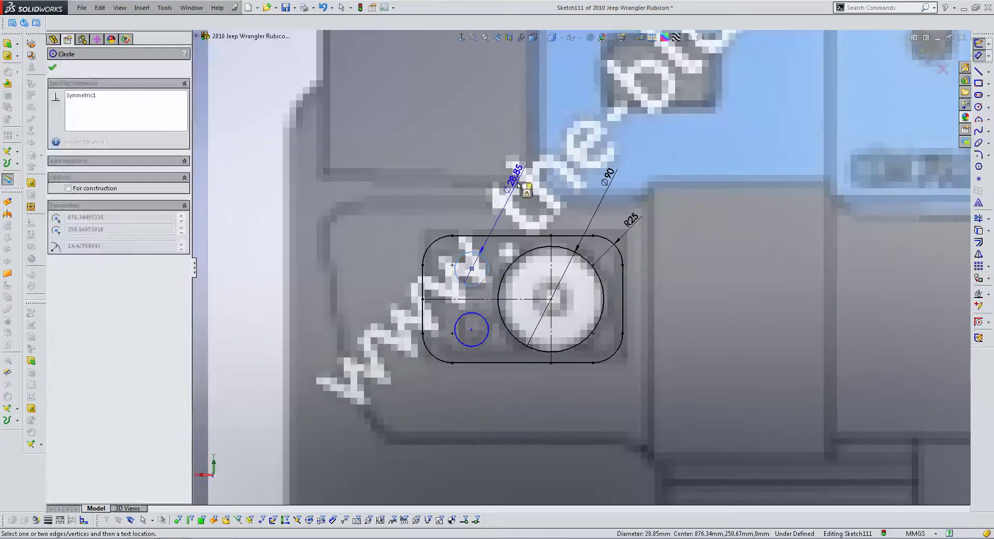
left_click(519, 186)
key("Return")
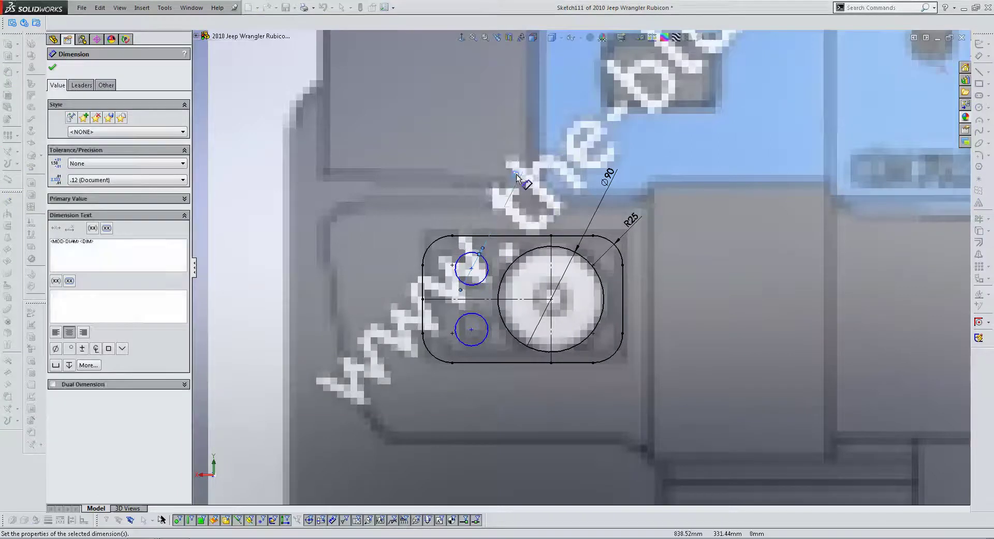
left_click(466, 187)
left_click(484, 259)
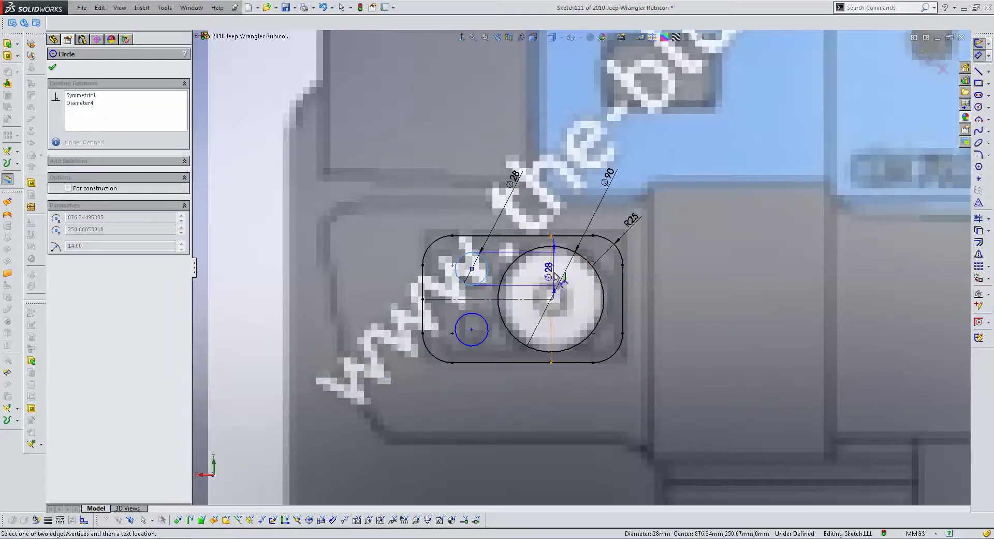
left_click(551, 279)
left_click(510, 369)
type("6")
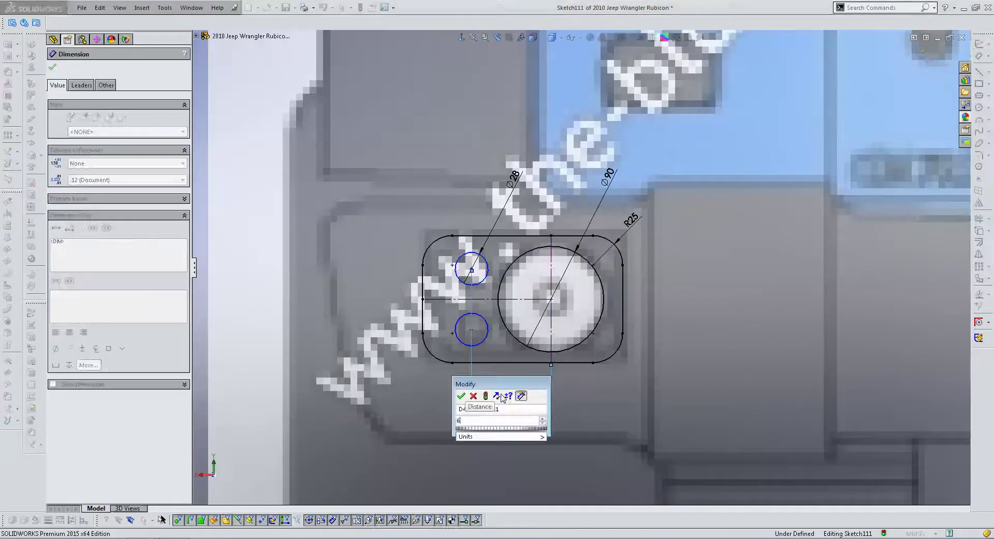
type("8")
key("Return")
- Set the vertical spacing between the two small circle centres to 52
left_click(470, 285)
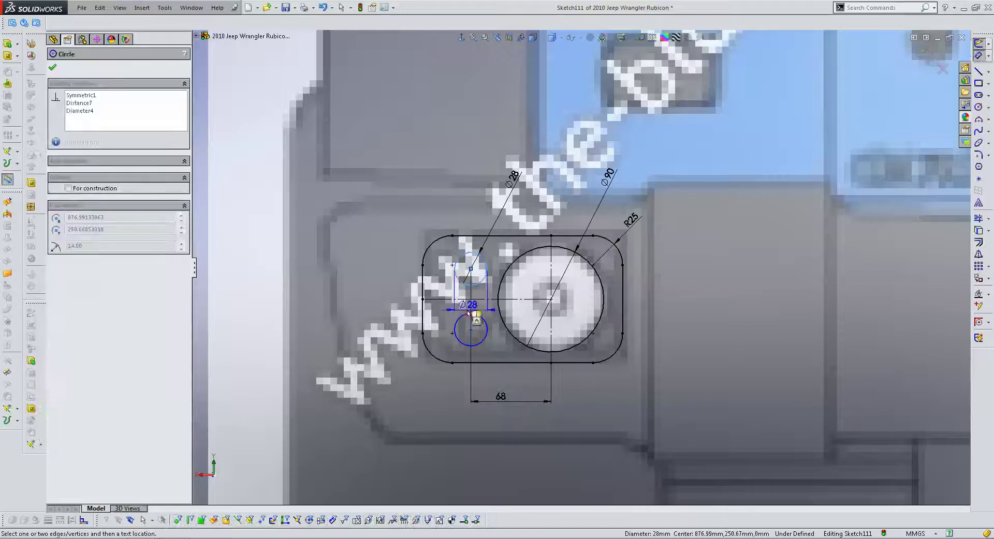
left_click(470, 268)
left_click(391, 300)
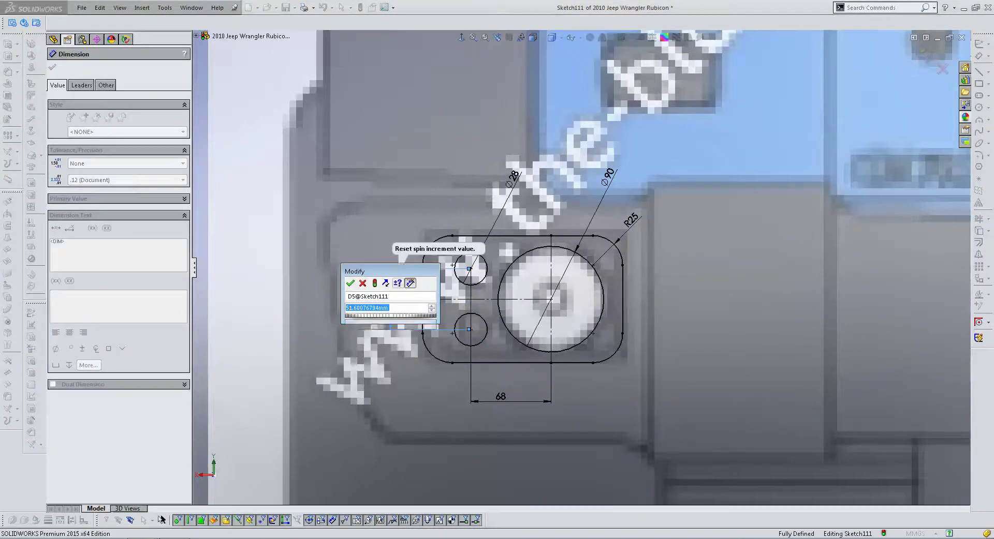
type("52")
key("Return")
key("Escape")
scroll(579, 266, "up", 2)
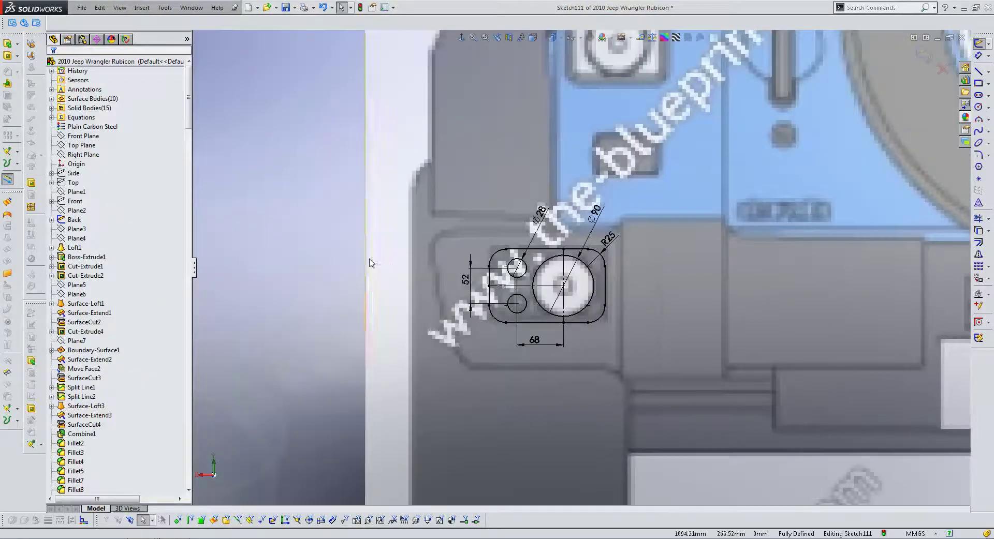
scroll(371, 263, "up", 3)
- Copy all housing sketch entities, then create a new blank Part document
left_click_drag(406, 184, 677, 376)
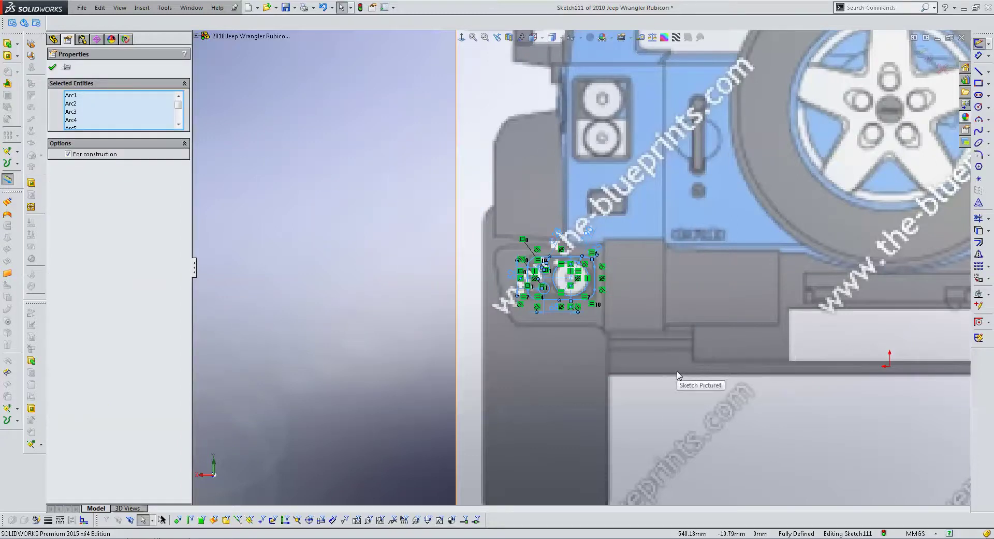
key("Escape")
left_click(249, 7)
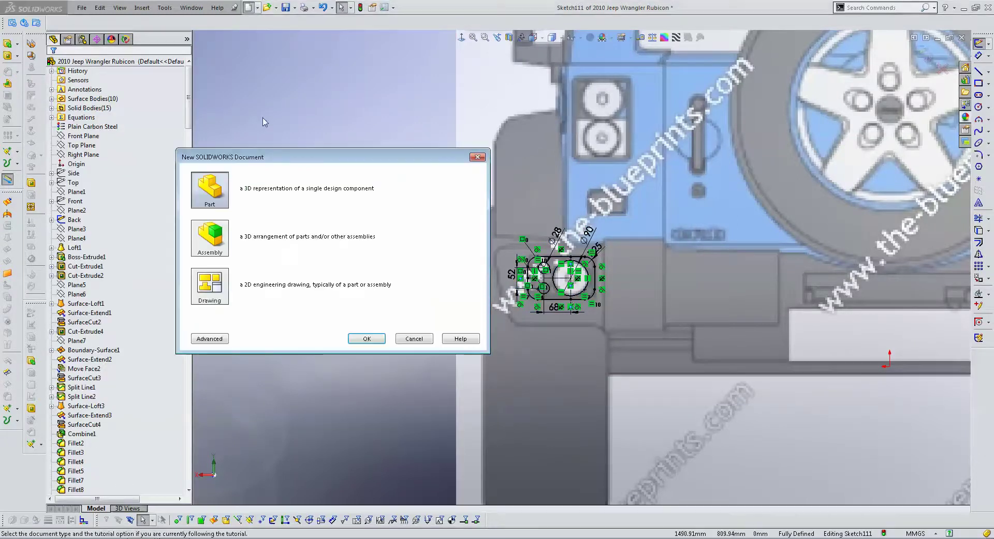
double_click(212, 195)
- Start a Front Plane sketch and add a vertical construction line left of the outline
left_click(83, 107)
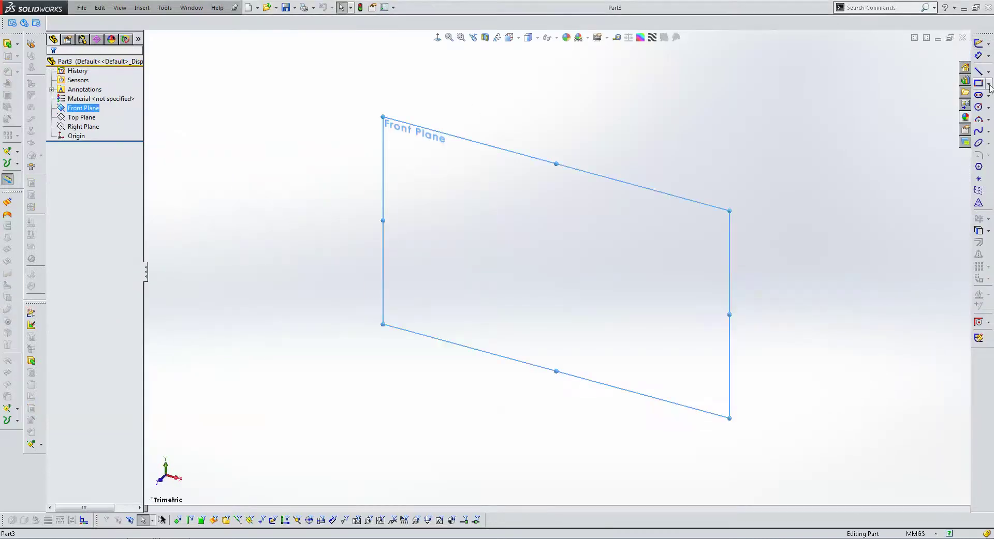
left_click(978, 45)
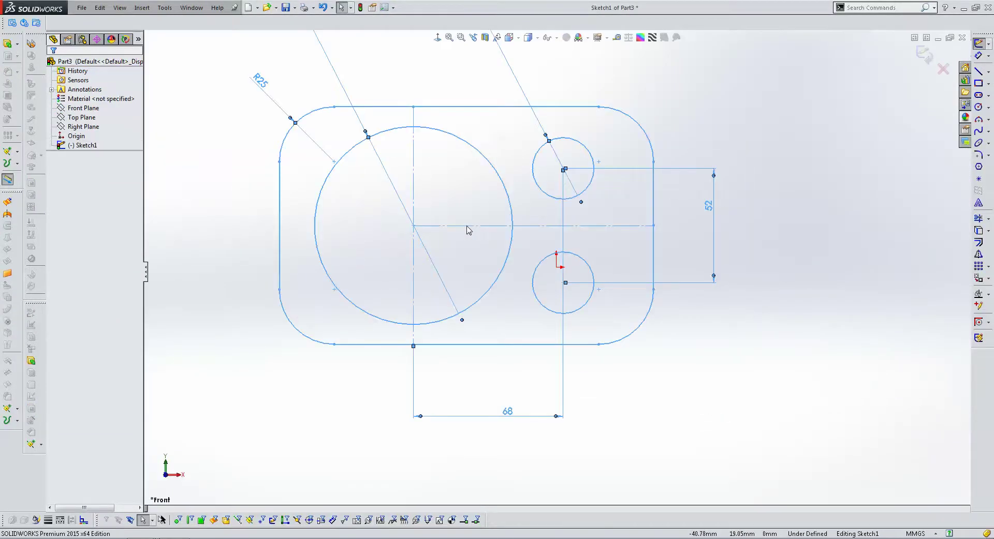
scroll(468, 229, "up", 3)
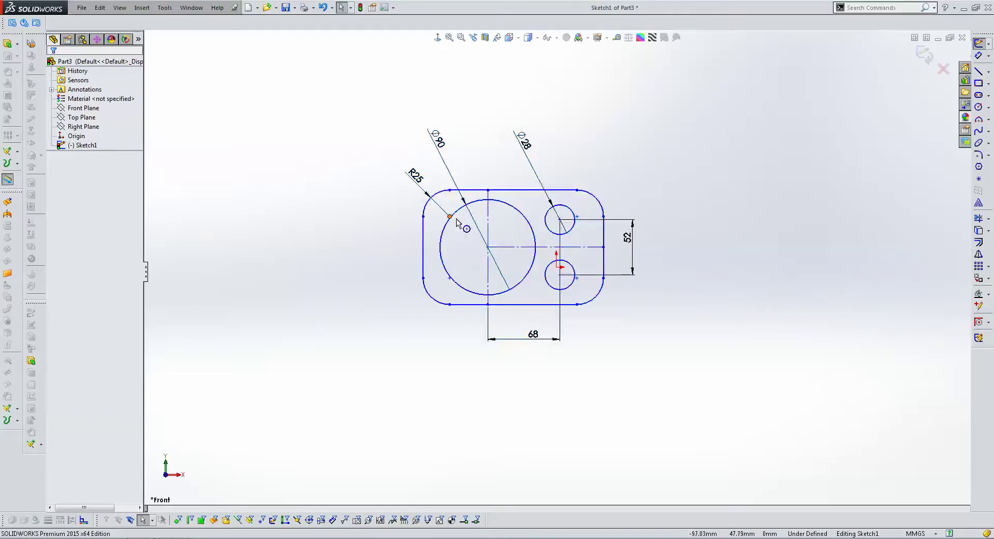
scroll(499, 233, "up", 2)
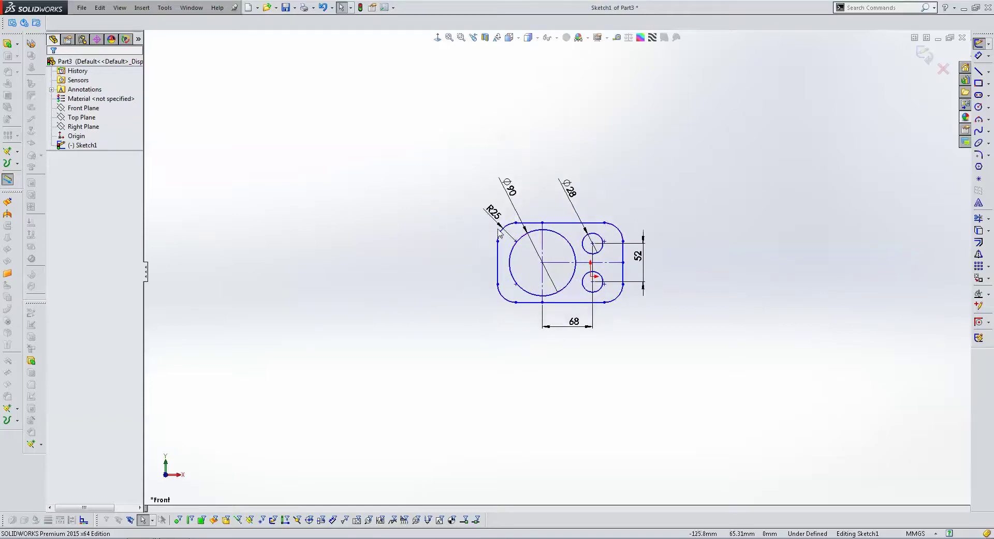
left_click(978, 72)
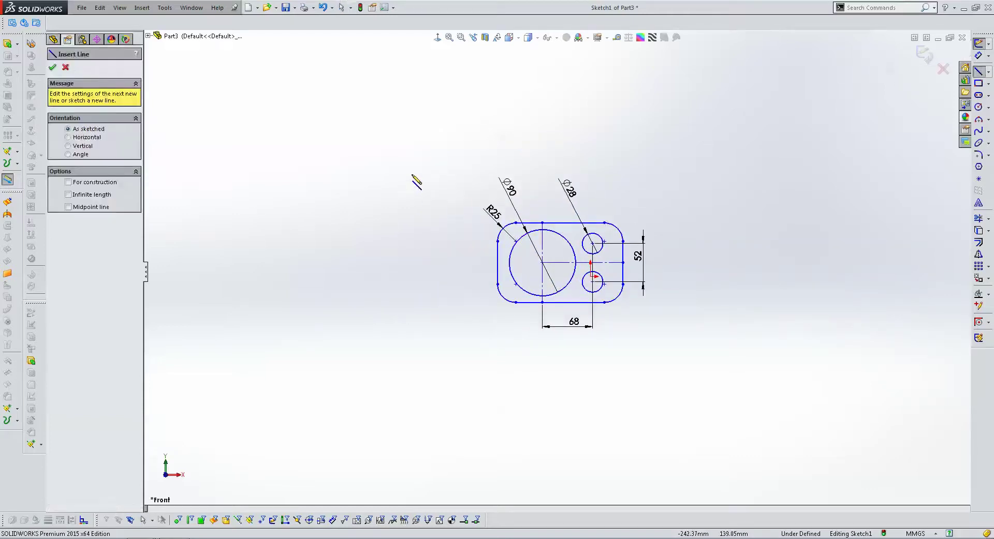
left_click(433, 163)
left_click(434, 341)
key("Escape")
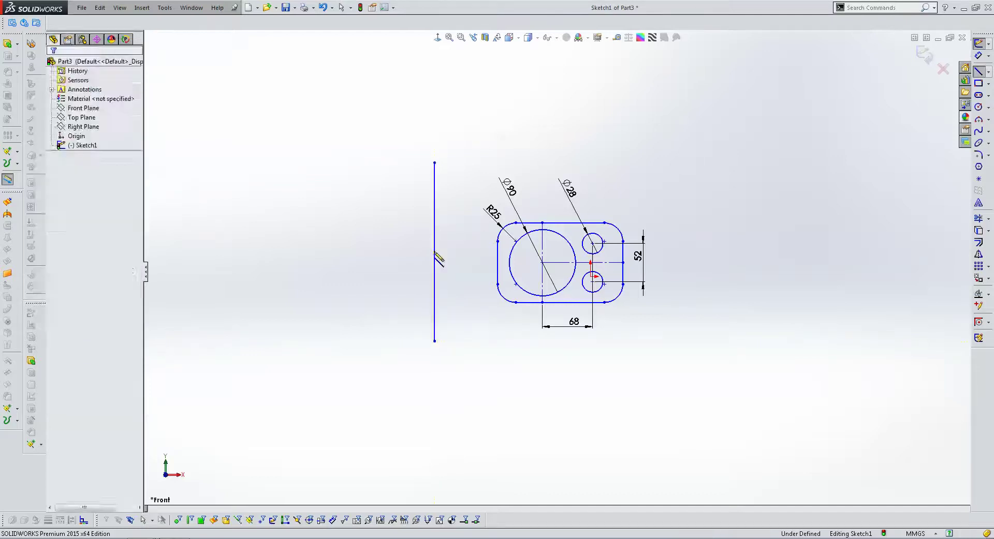
left_click(434, 251)
left_click(68, 228)
- Mirror the outline about the construction line and delete the original outline and dimensions
left_click_drag(406, 120, 677, 411)
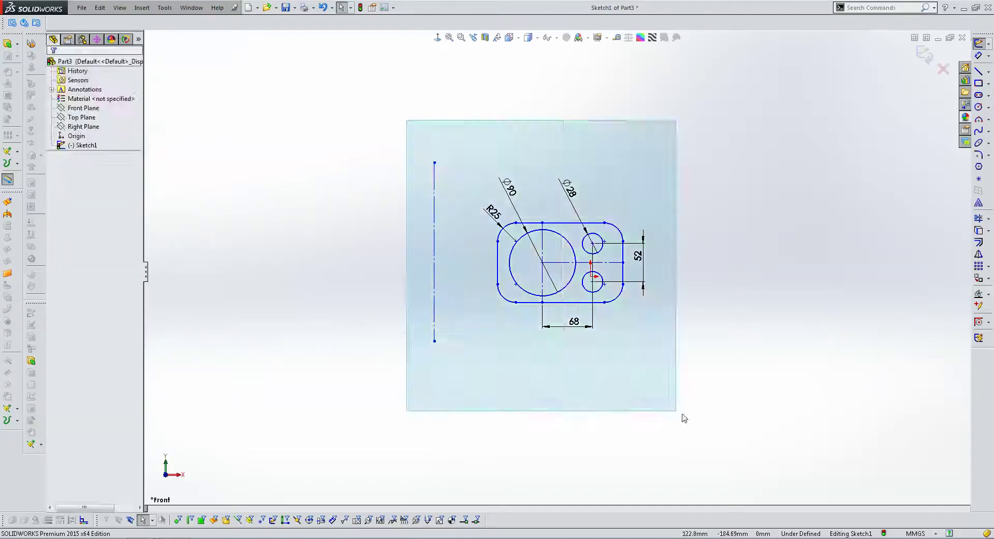
left_click(978, 254)
left_click(109, 202)
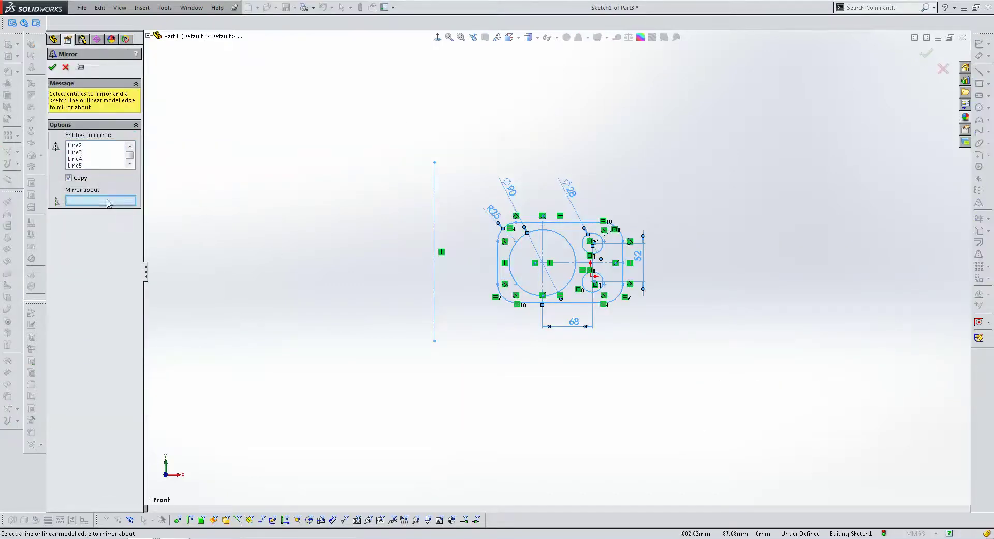
left_click(434, 215)
key("Return")
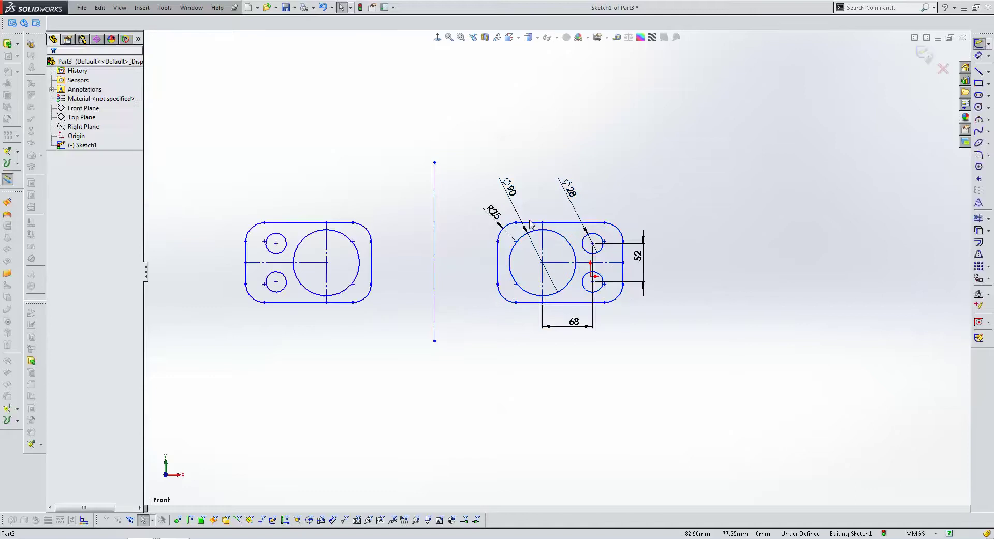
left_click_drag(398, 122, 760, 458)
key("Delete")
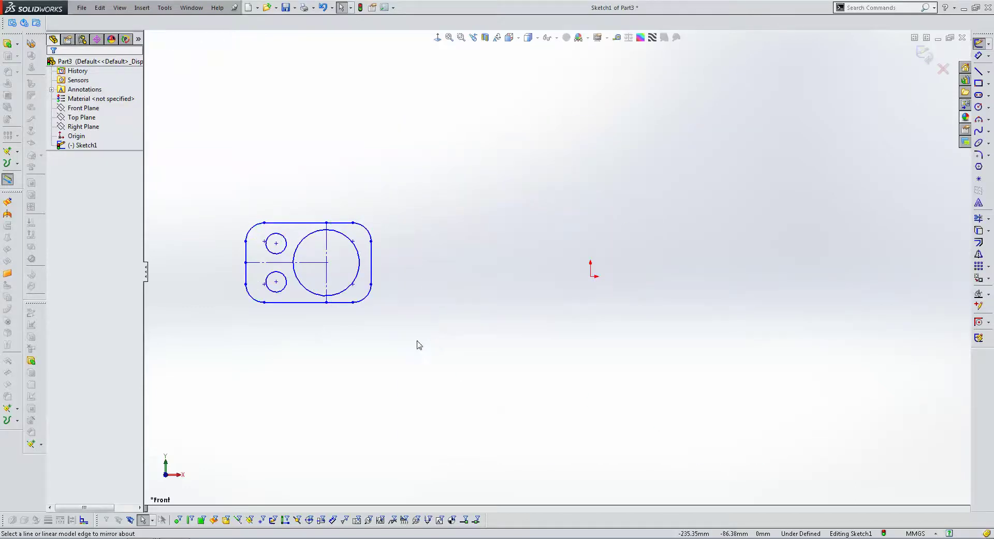
- Make the outline a block, centre it on the origin with a Horizontal relation, and exit
left_click_drag(216, 178, 431, 349)
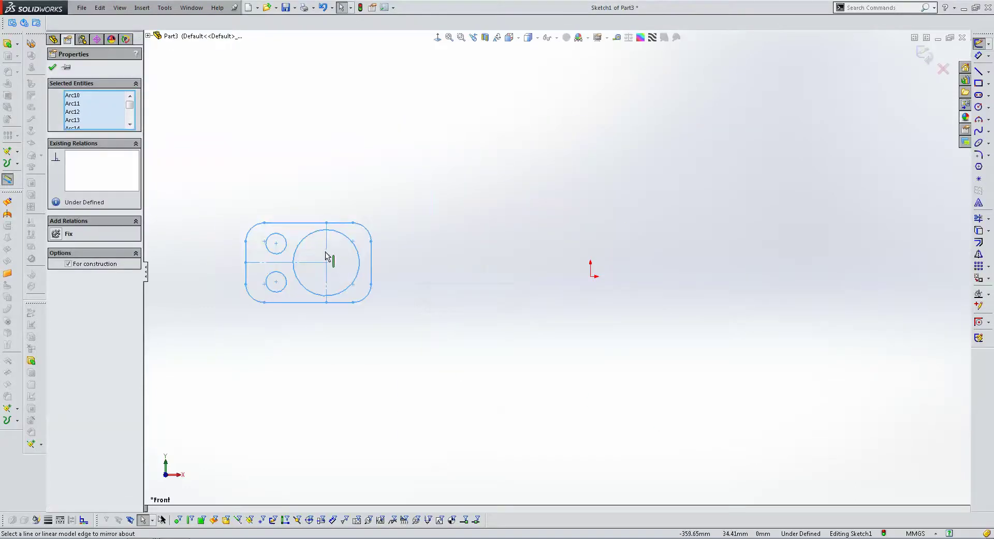
right_click(326, 255)
left_click(348, 231)
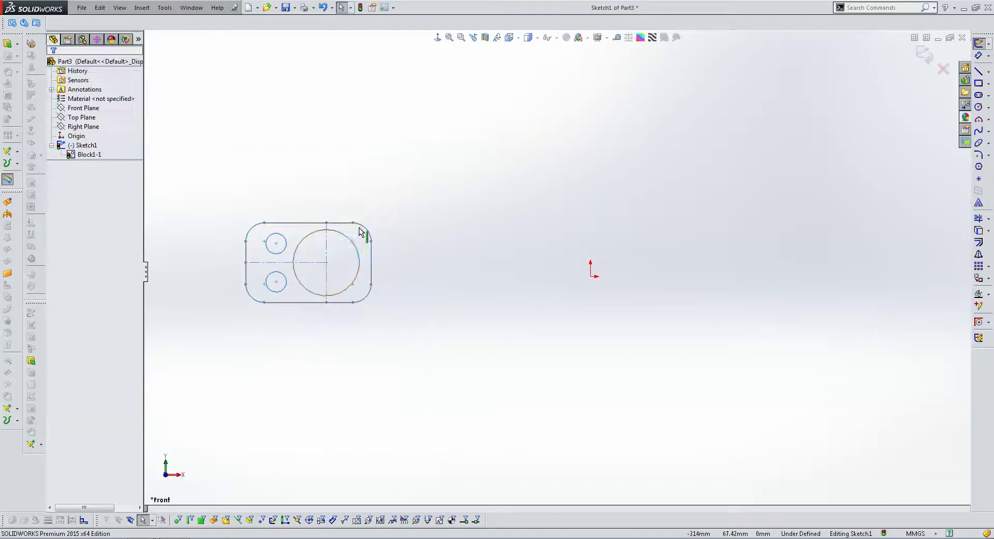
left_click_drag(332, 267, 590, 277)
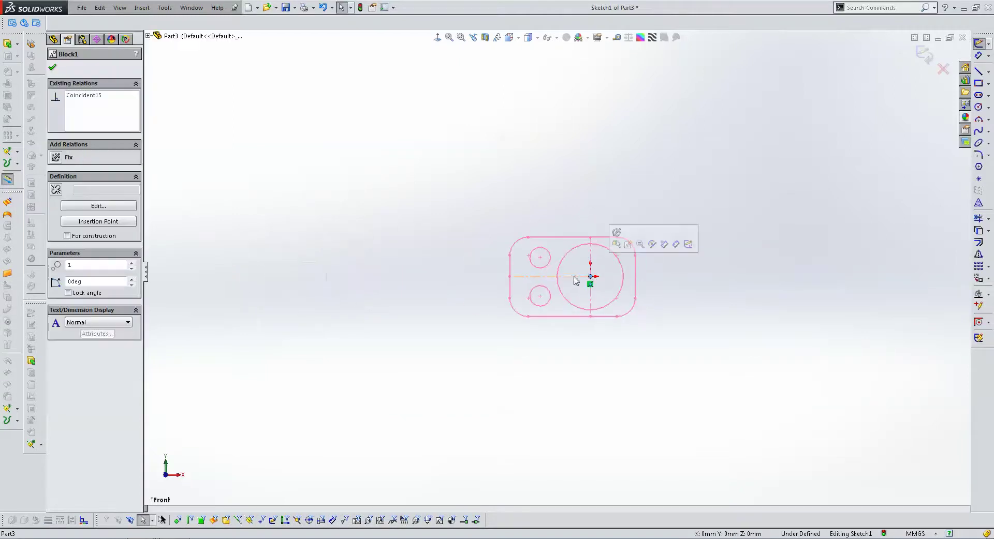
left_click(76, 158)
left_click(918, 90)
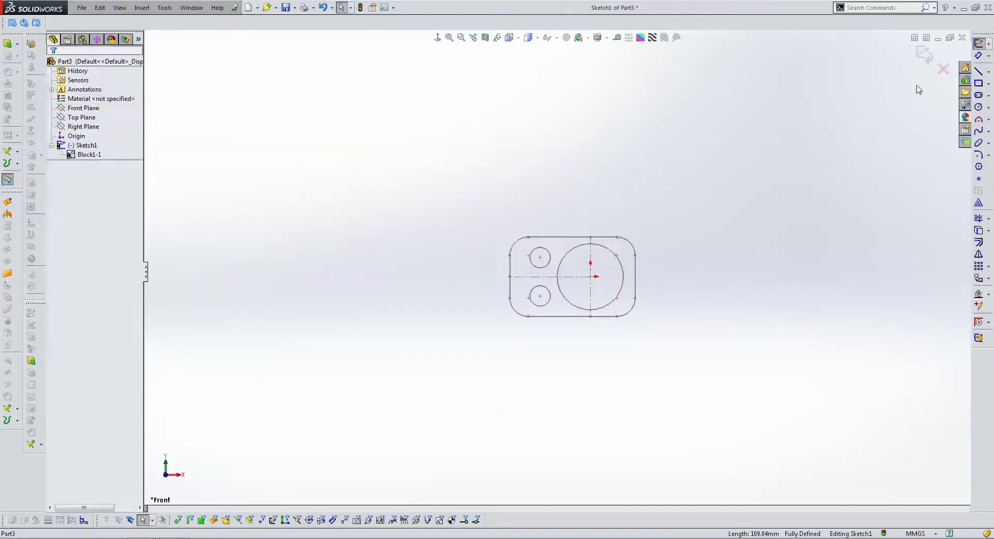
left_click(924, 53)
type("Rear Bumper Light")
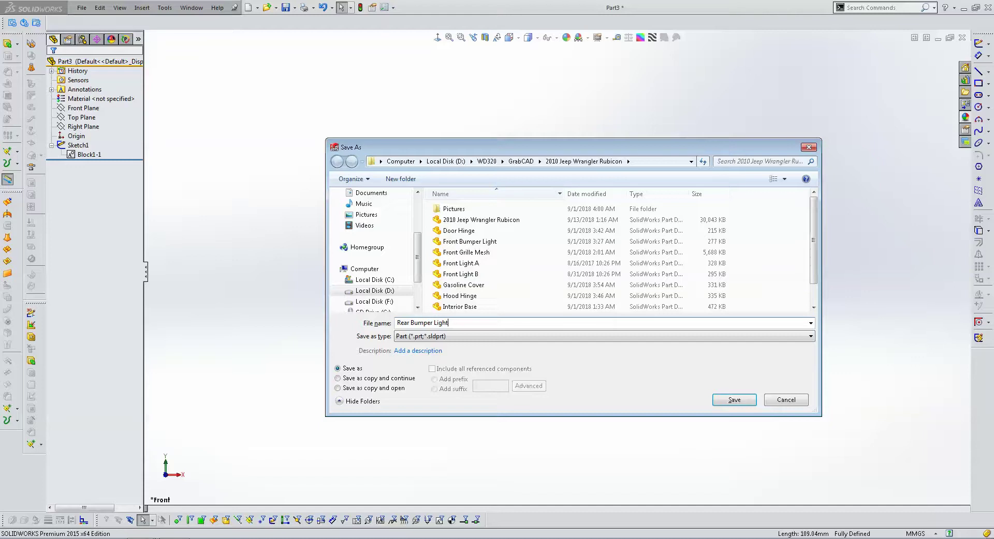
- Save the part as 'Rear Bumper Lights' and select the Front Plane in the FeatureManager tree
type("s")
key("Return")
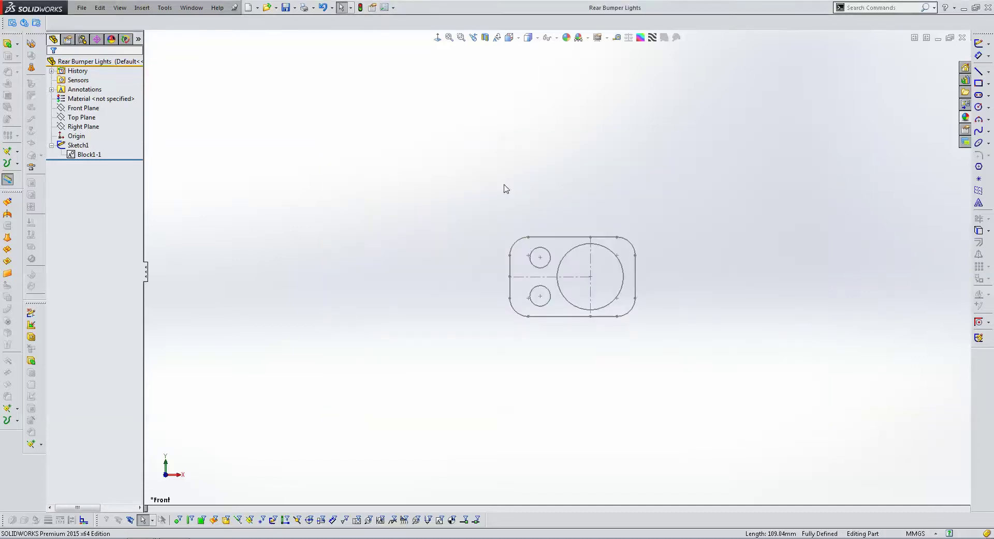
scroll(569, 279, "down", 2)
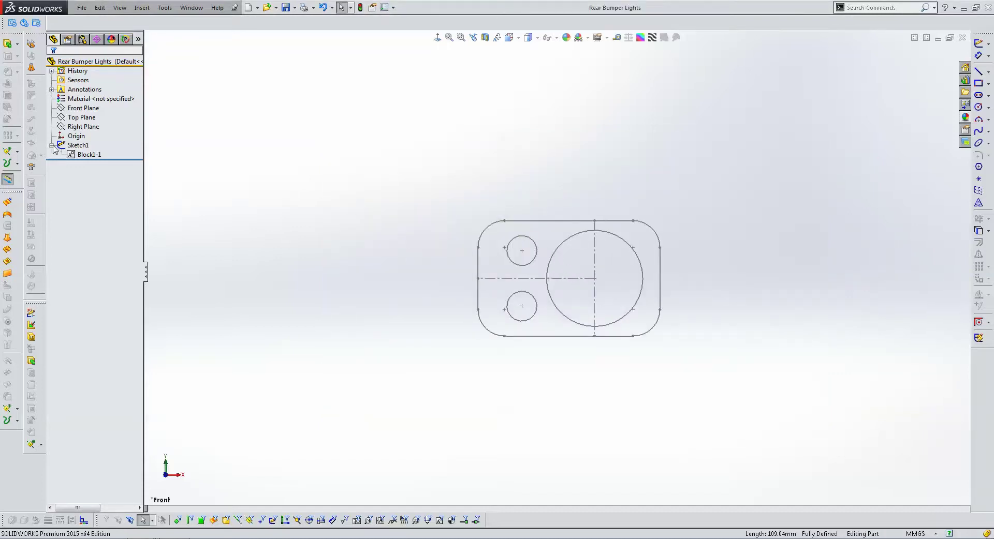
left_click(52, 146)
left_click(83, 107)
- Sketch on the Front Plane, converting the block's outer edges and four corner arcs
left_click(978, 43)
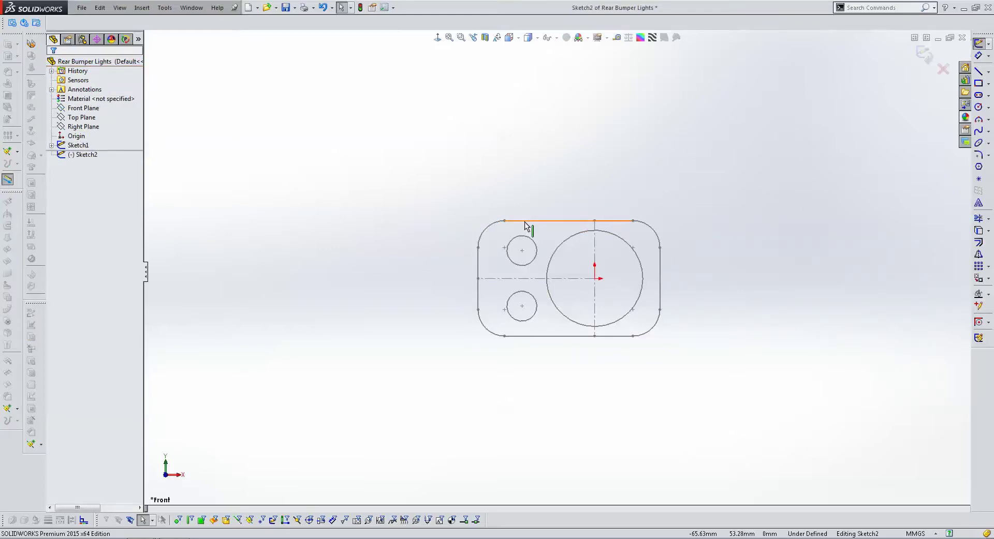
right_click(573, 221)
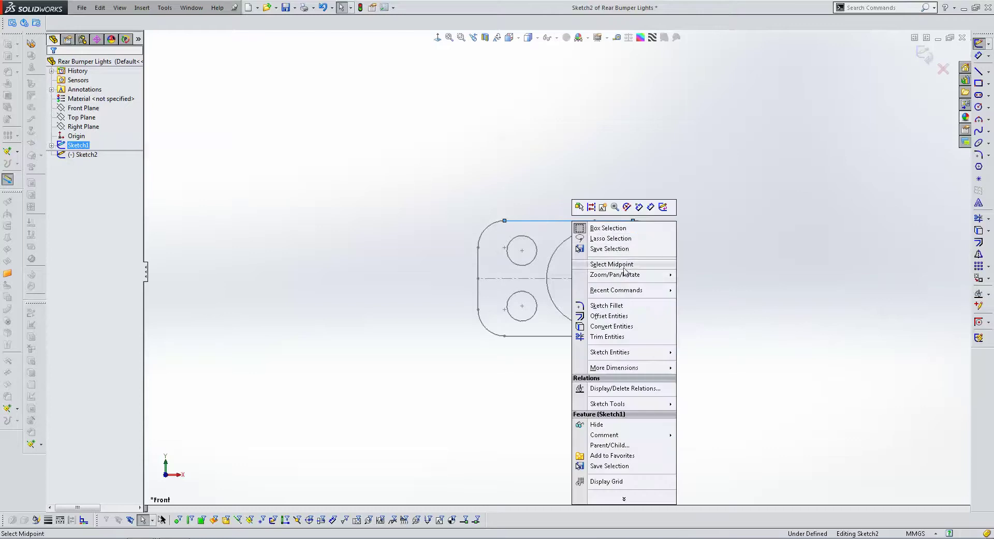
key("Escape")
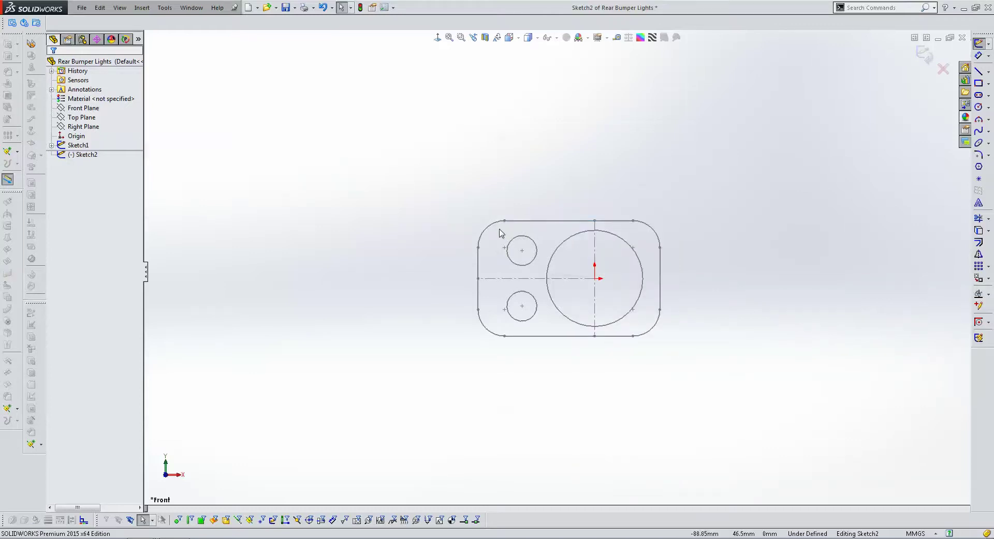
right_click(493, 228)
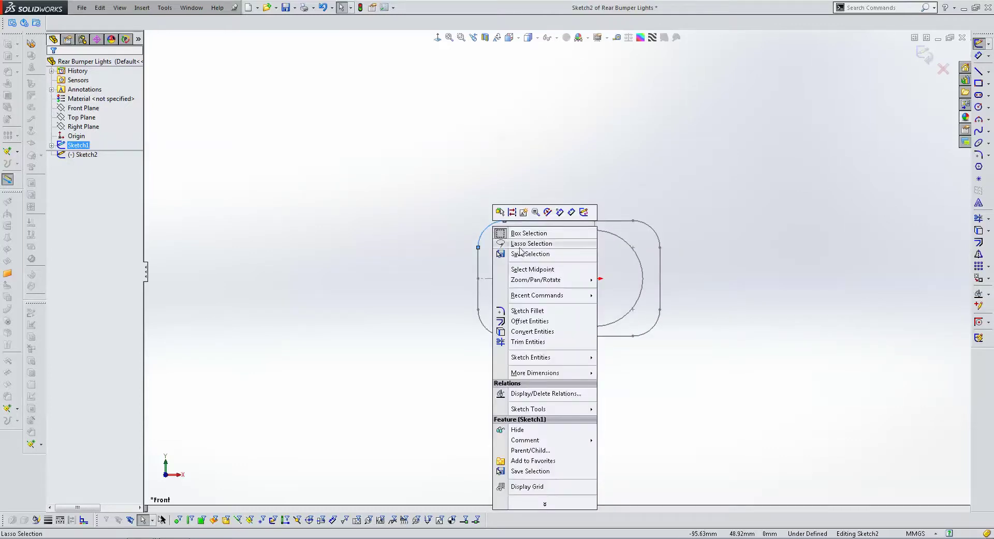
left_click(978, 230)
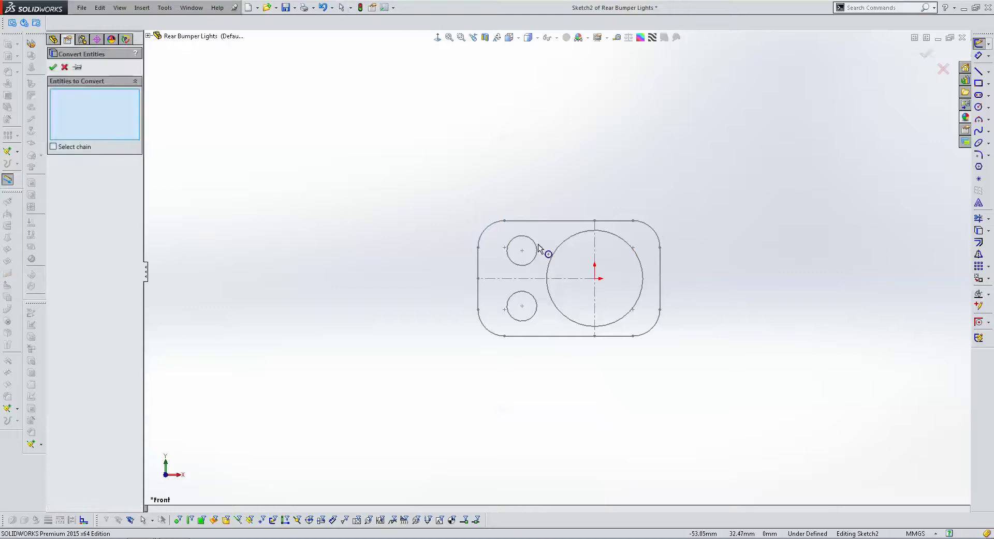
left_click(549, 221)
left_click(644, 228)
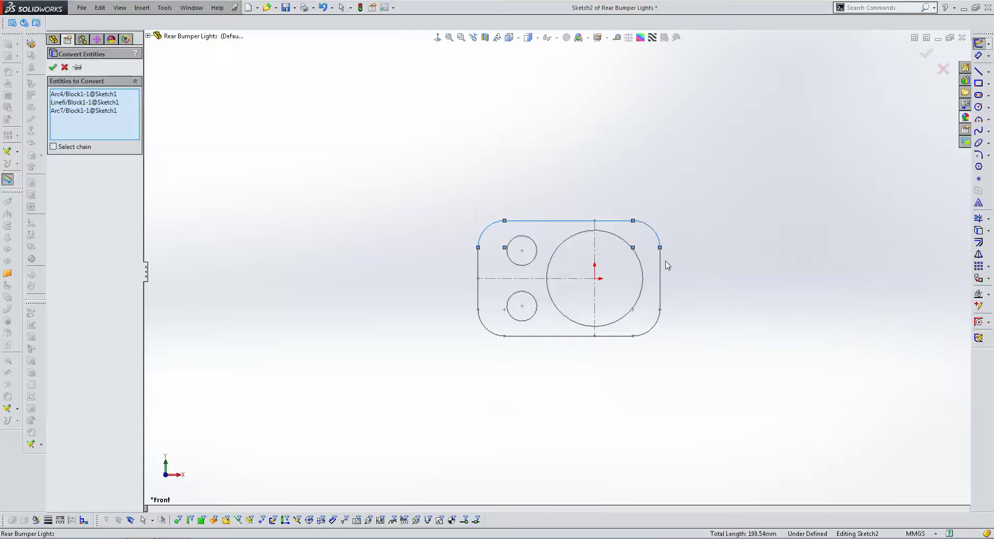
left_click(660, 279)
left_click(659, 319)
left_click(624, 336)
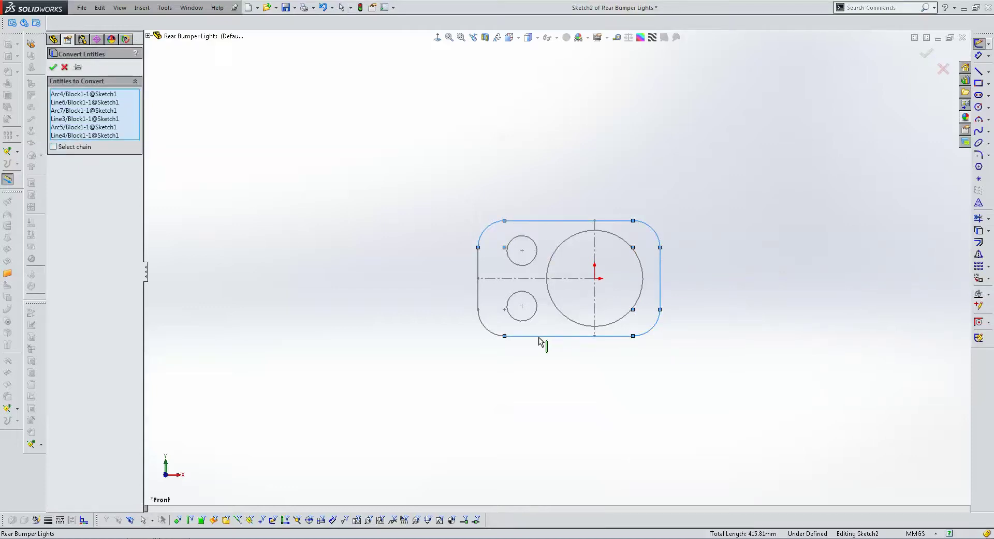
left_click(485, 331)
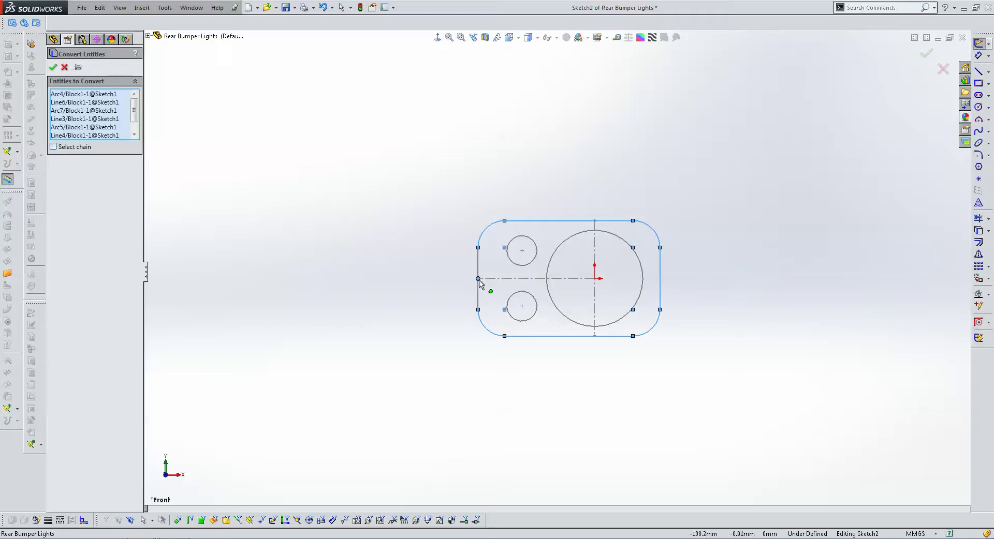
key("Return")
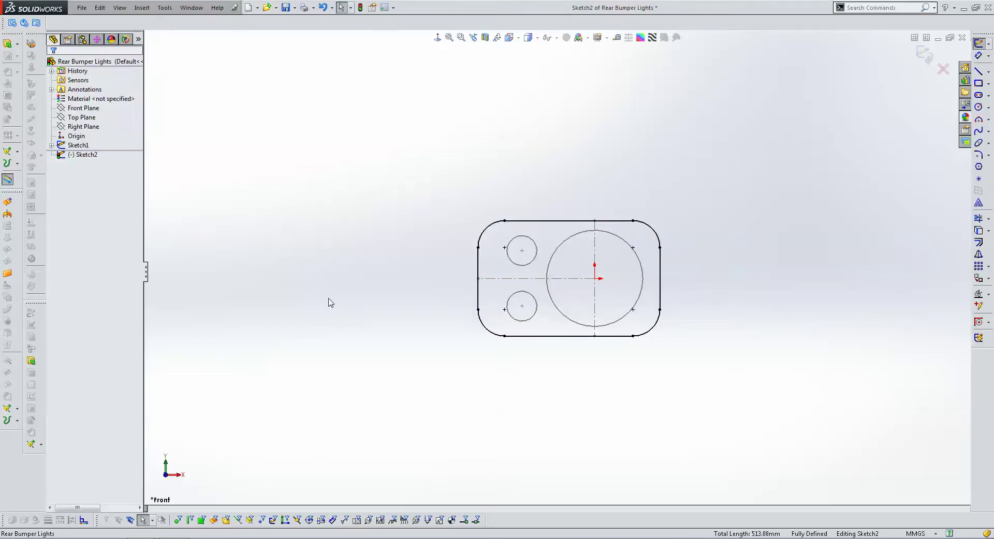
- Extrude Sketch2's rounded outline into a 10 mm thick plate
scroll(607, 274, "down", 2)
left_click(15, 45)
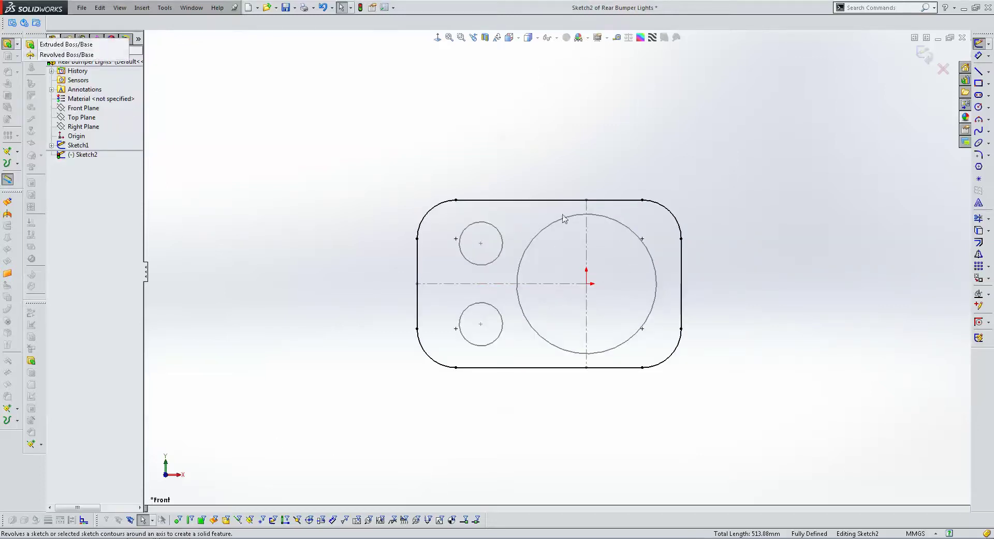
left_click(66, 45)
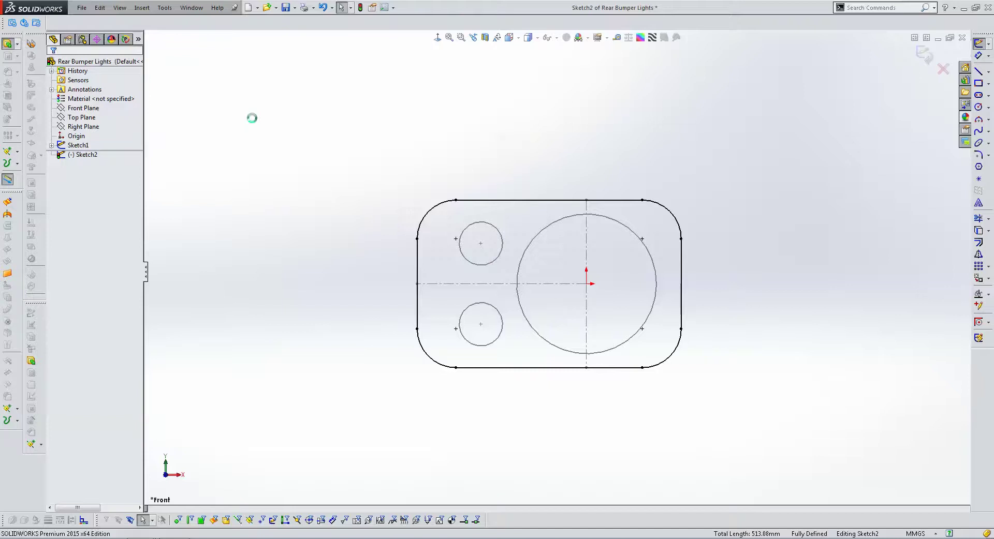
type("+10")
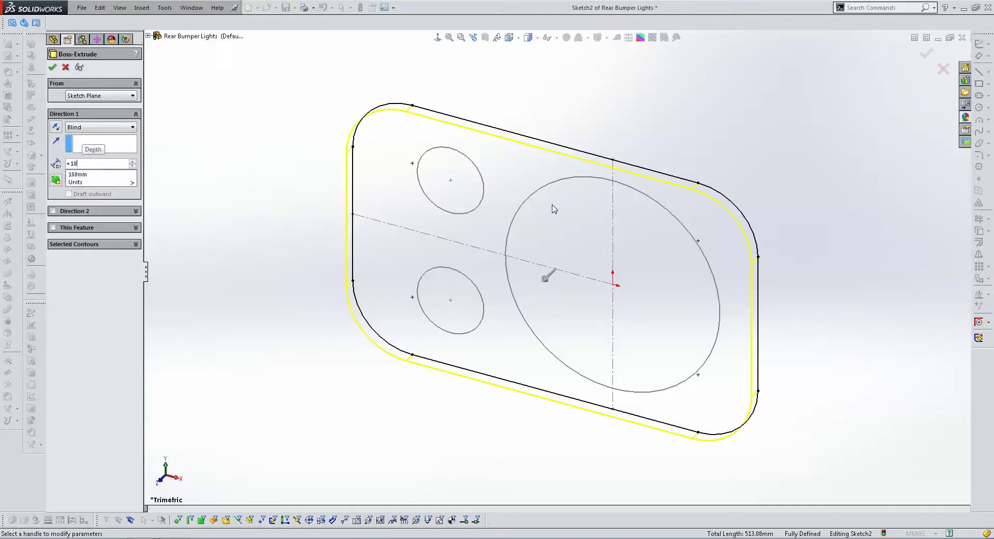
key("Return")
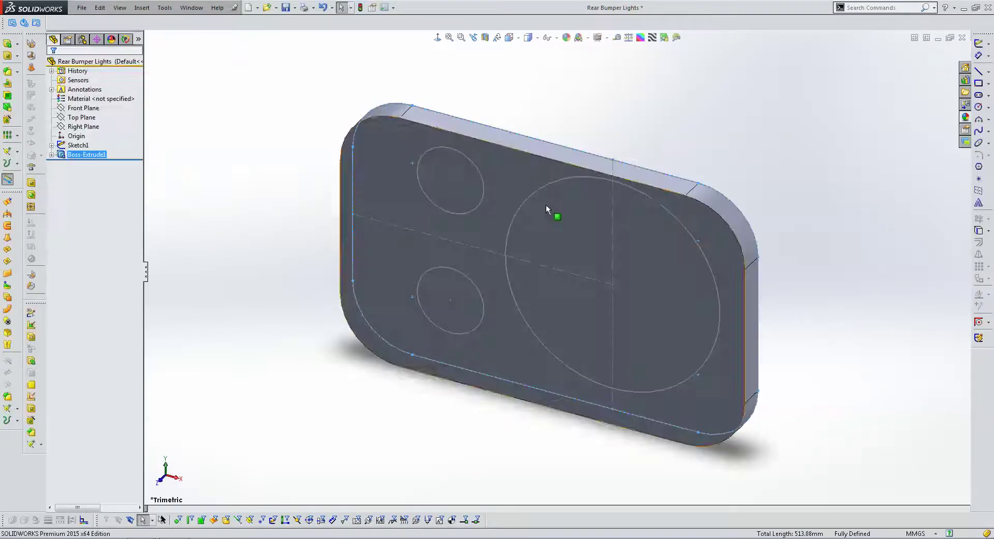
key("z")
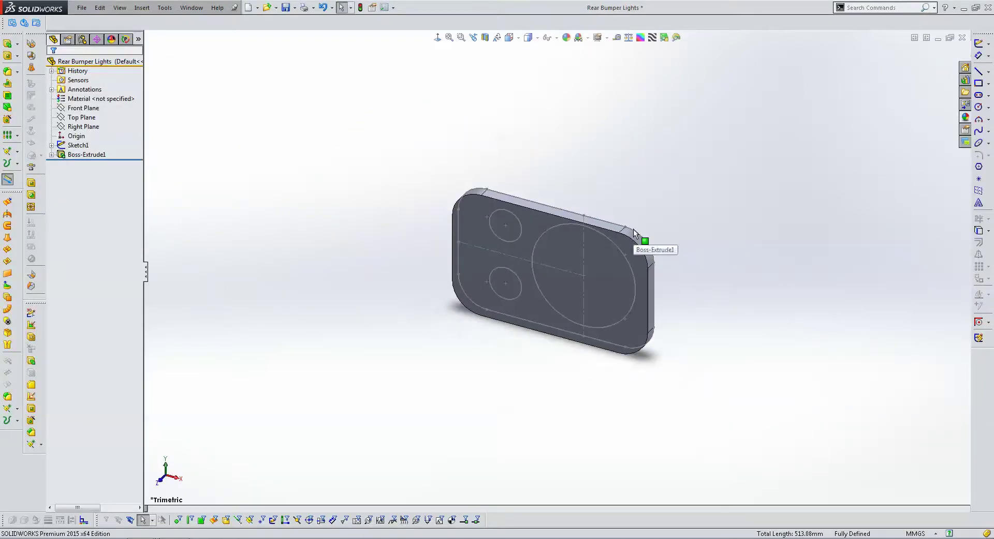
- Edit Boss-Extrude1 to 40 mm depth and view the front face Normal To
left_click(533, 219)
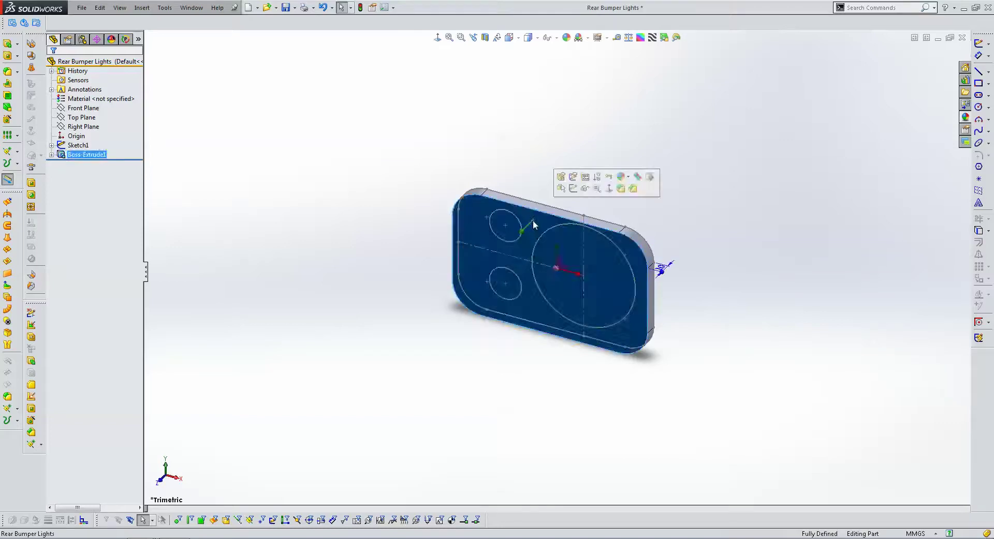
left_click(561, 178)
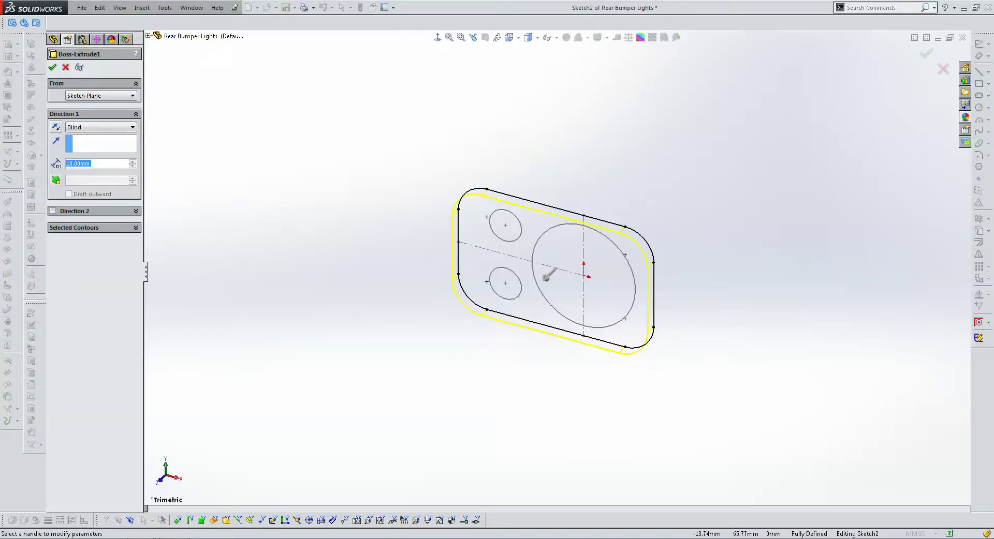
left_click(132, 161)
type("4")
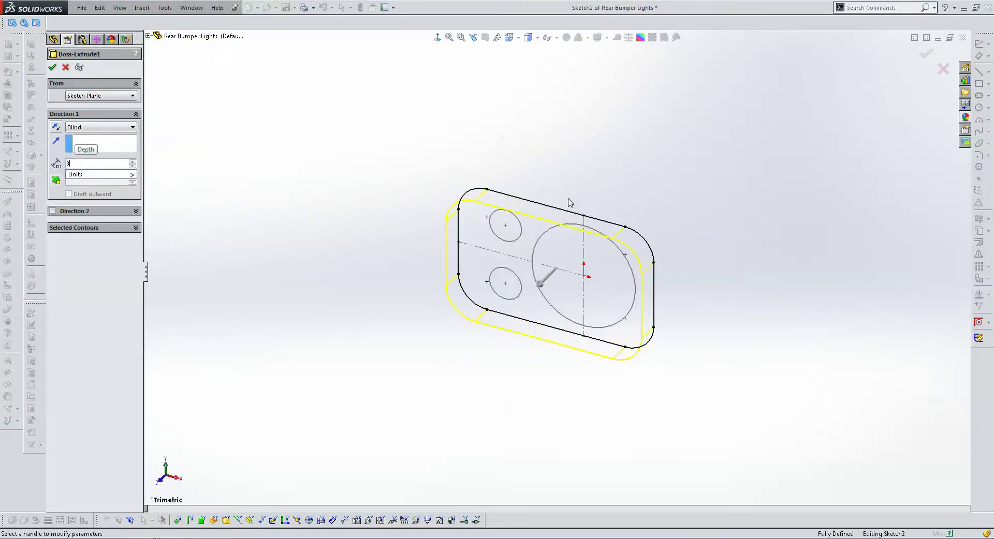
type("0.00mm")
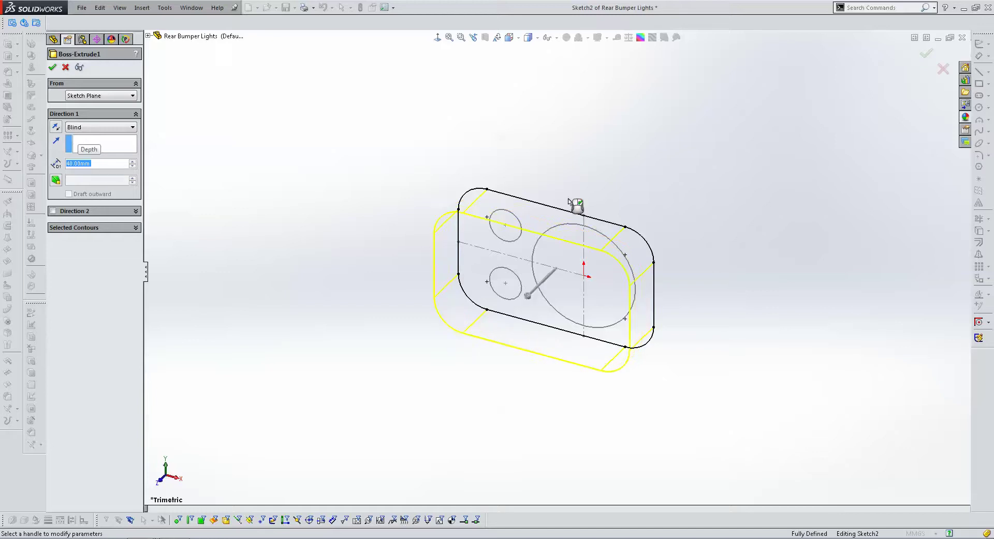
key("Return")
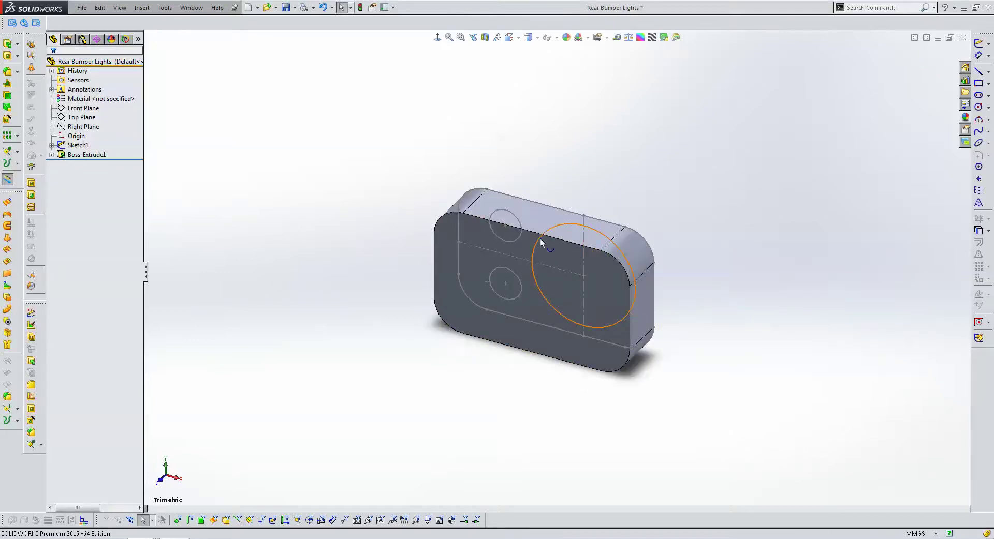
middle_click_drag(539, 232, 542, 227)
left_click(534, 236)
key("ctrl+8")
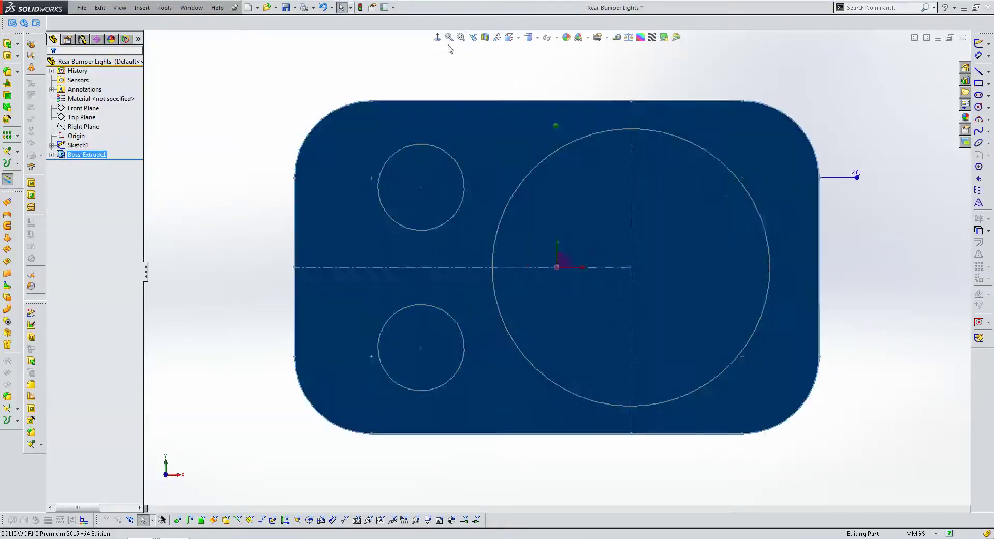
- Sketch on the housing's front face and offset its outline 5 mm inward
left_click(978, 44)
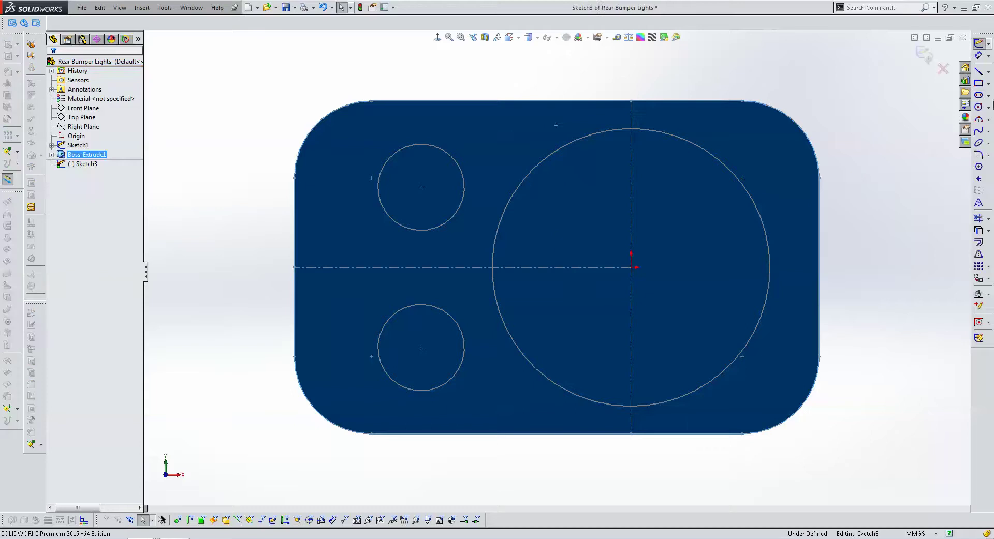
left_click(978, 232)
left_click(75, 122)
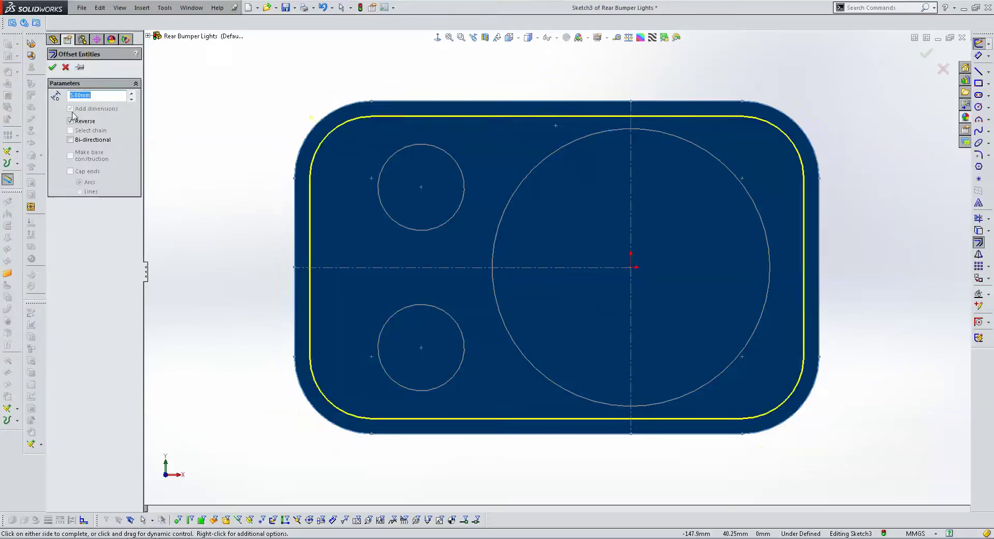
type("10")
key("Return")
type("8")
key("Return")
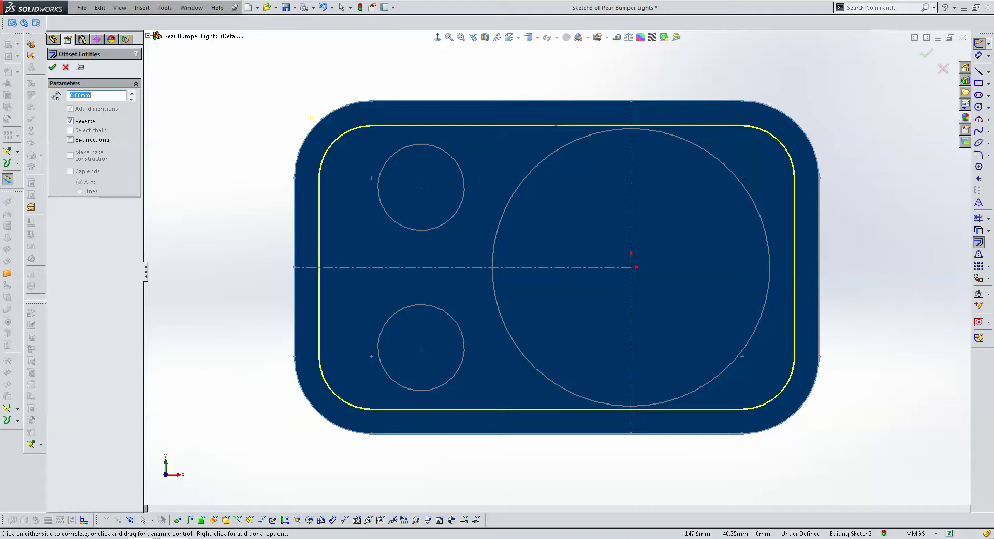
type("5")
key("Return")
key("Return")
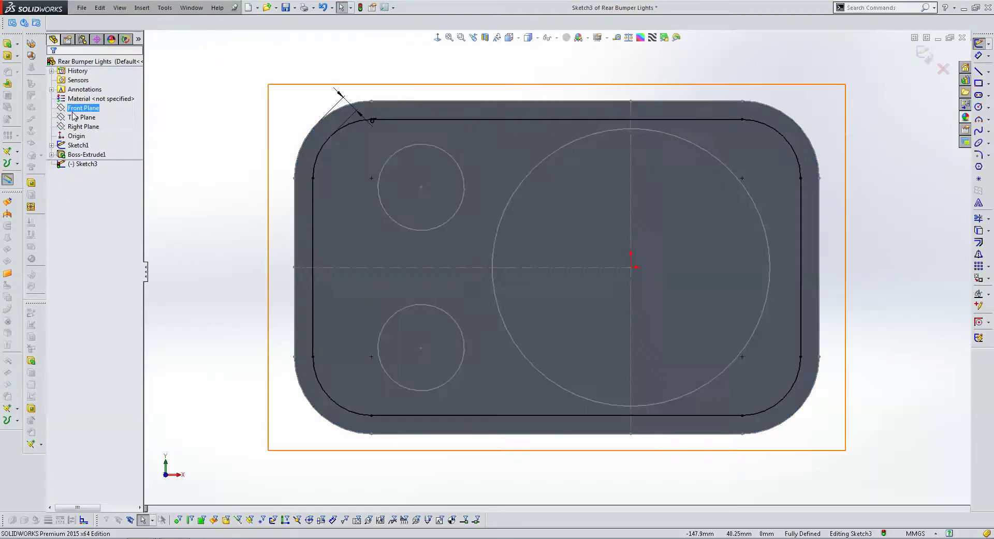
- Cut the offset outline 10 mm deep with drafted walls
left_click(29, 57)
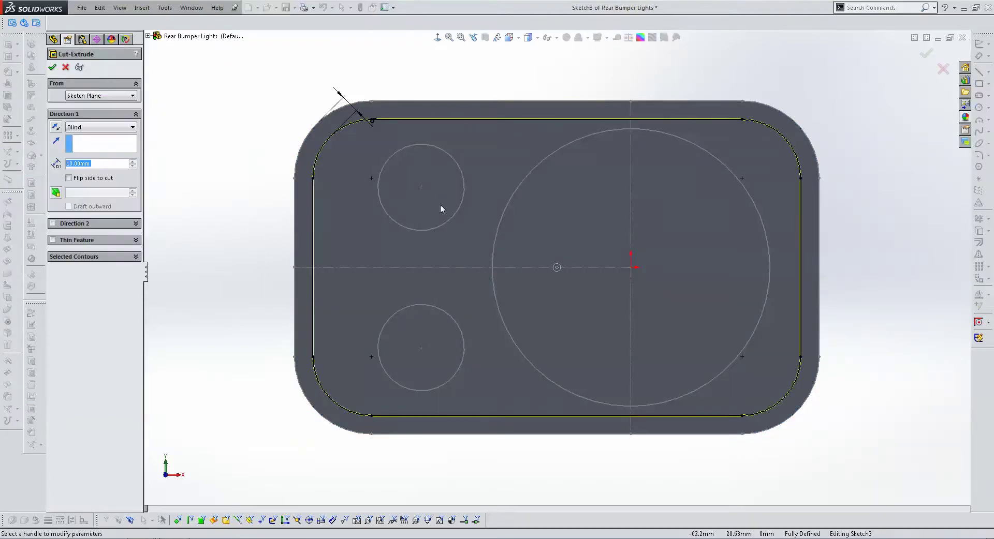
left_click(61, 192)
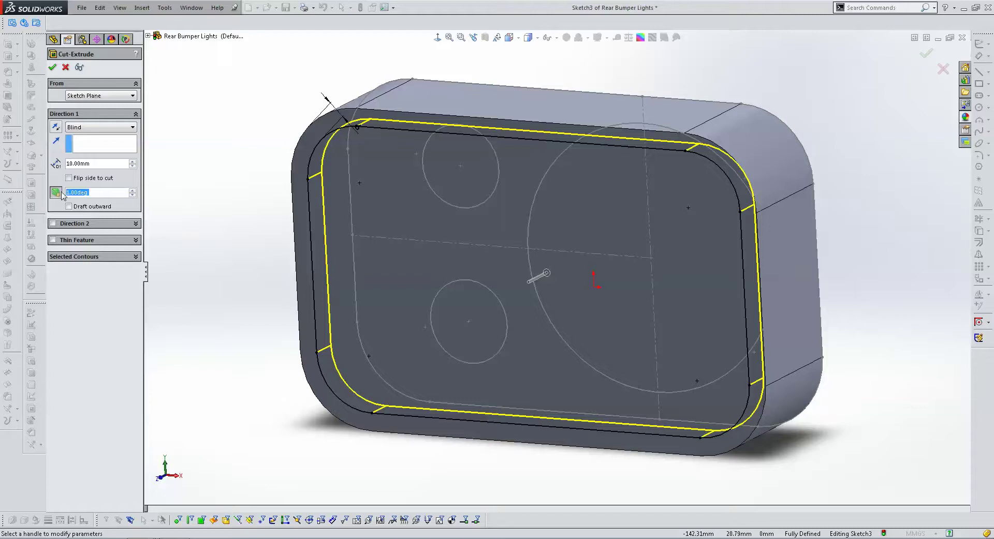
key("Return")
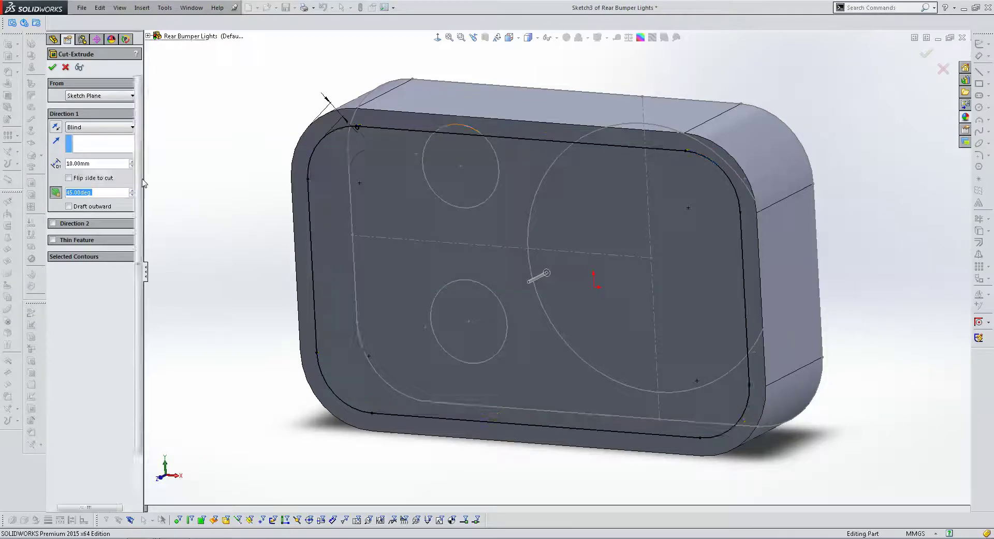
middle_click_drag(487, 204, 524, 166)
key("Escape")
key("ctrl+1")
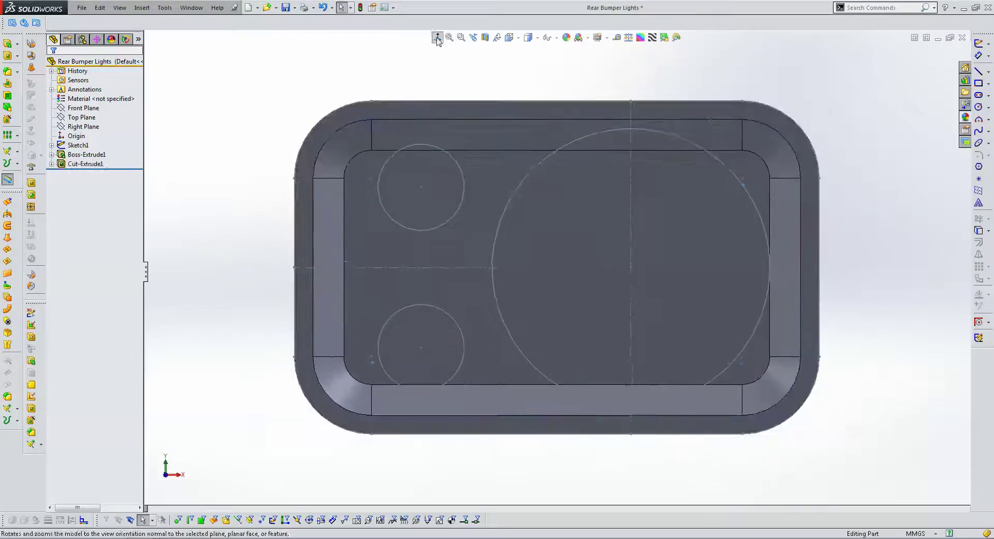
- Edit Cut-Extrude1 to reduce its draft angle to 10
left_click(497, 137)
left_click(524, 90)
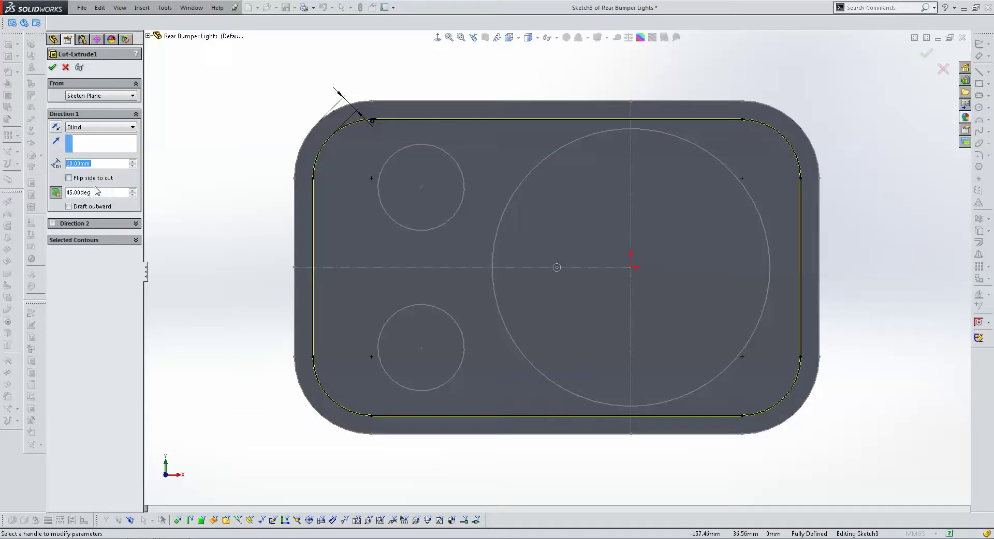
type("10")
key("Return")
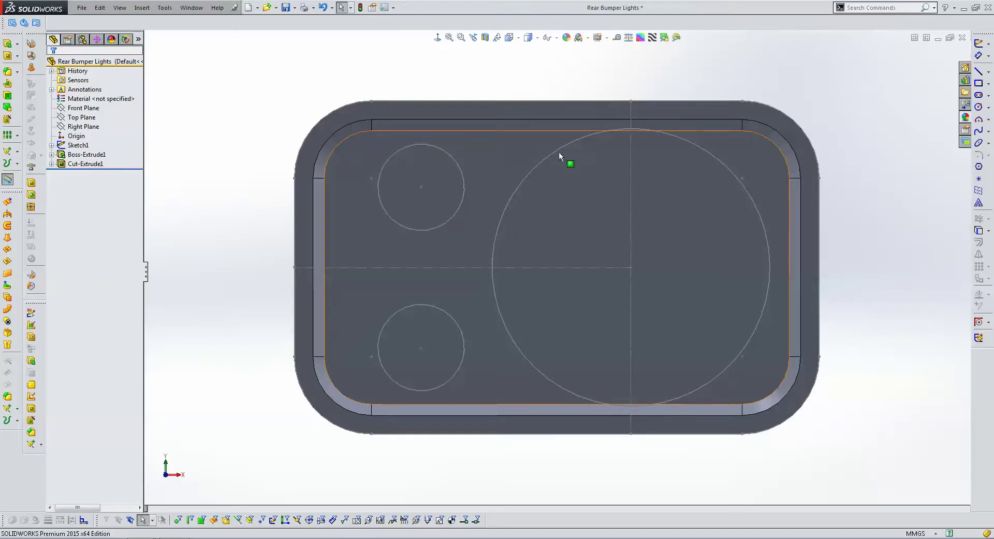
- Sketch an 85 mm diameter circle at the origin on the pocket floor
left_click(589, 204)
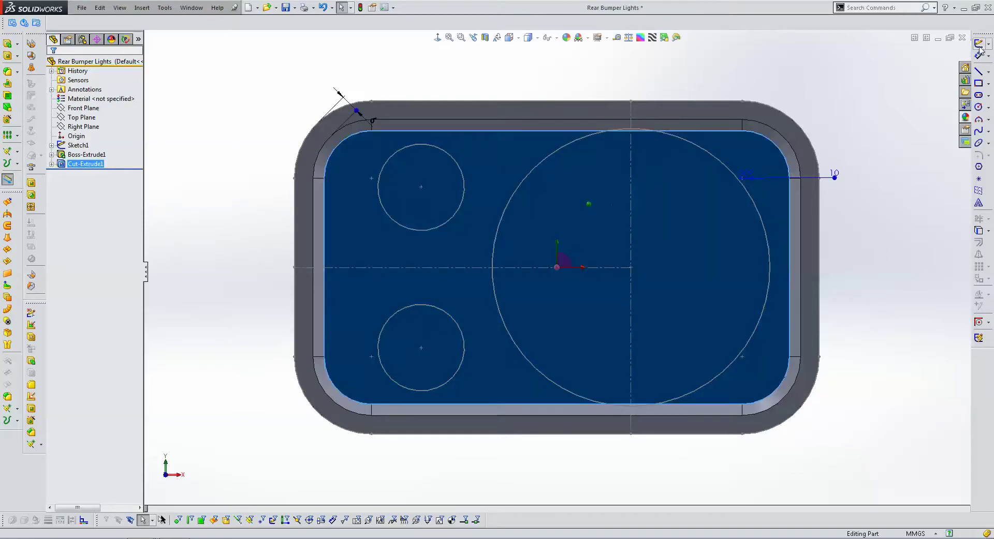
left_click(978, 44)
left_click(978, 107)
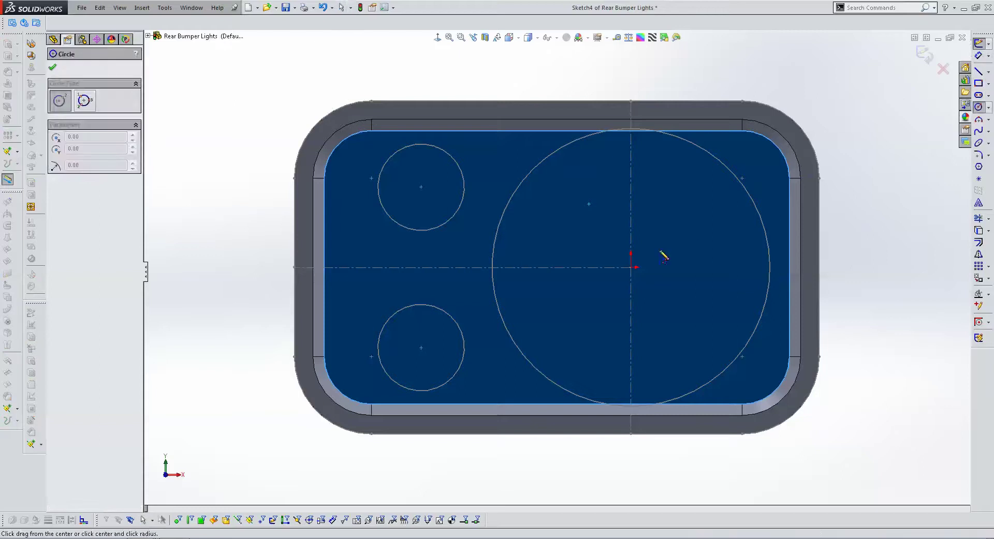
left_click(630, 267)
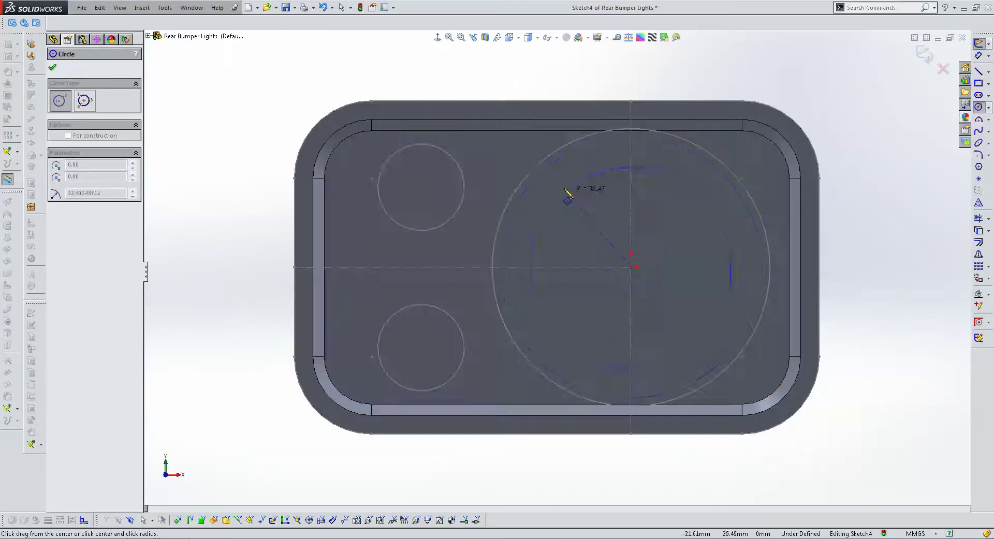
left_click(547, 182)
left_click(700, 160)
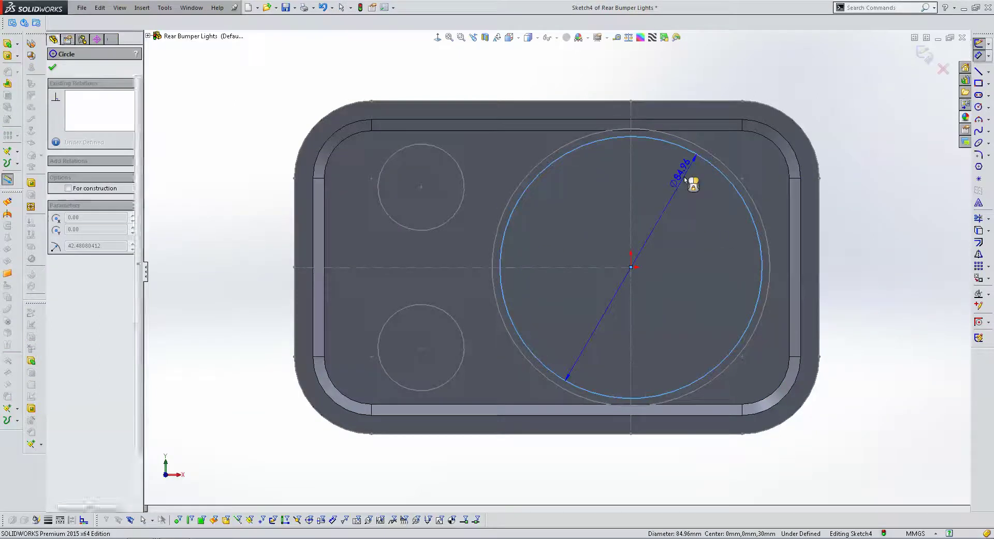
left_click(685, 178)
type("85")
key("Return")
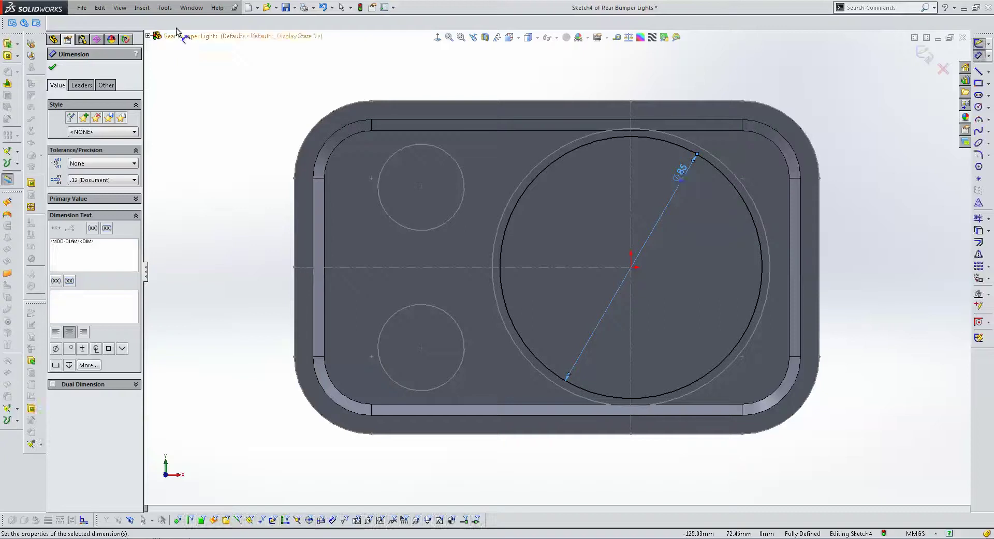
key("Escape")
- Extrude the circle into a boss and dome its front edge with a 40 mm fillet
left_click(7, 44)
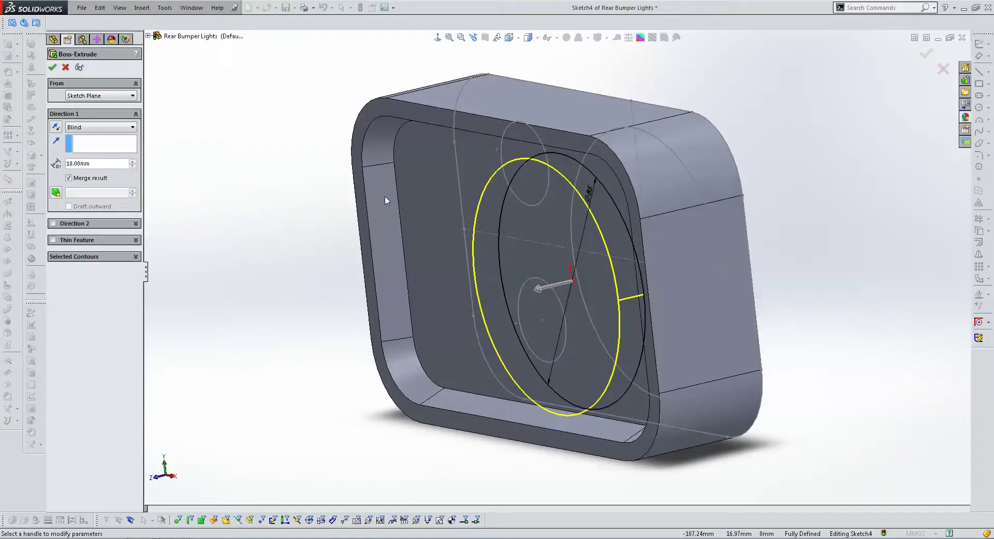
key("Return")
left_click(567, 184)
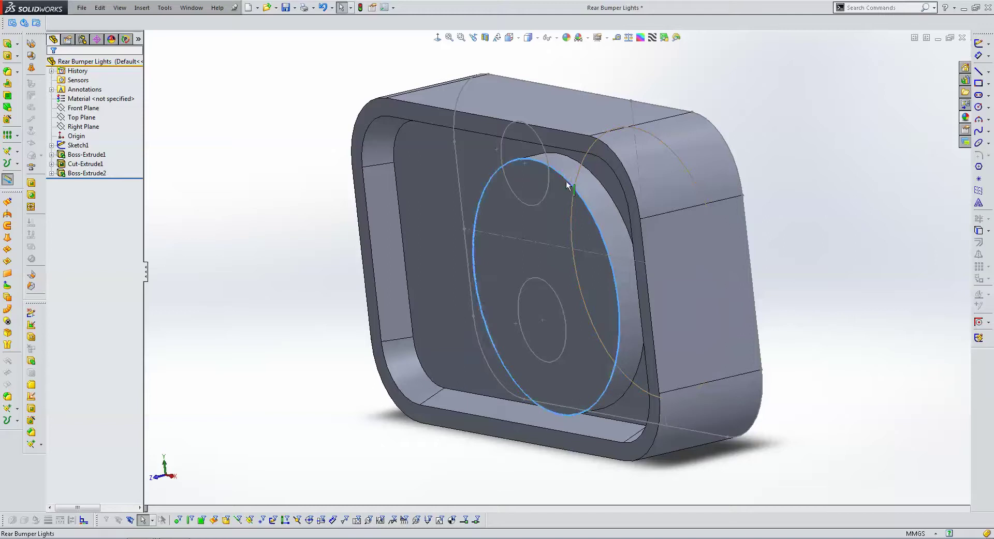
left_click(7, 74)
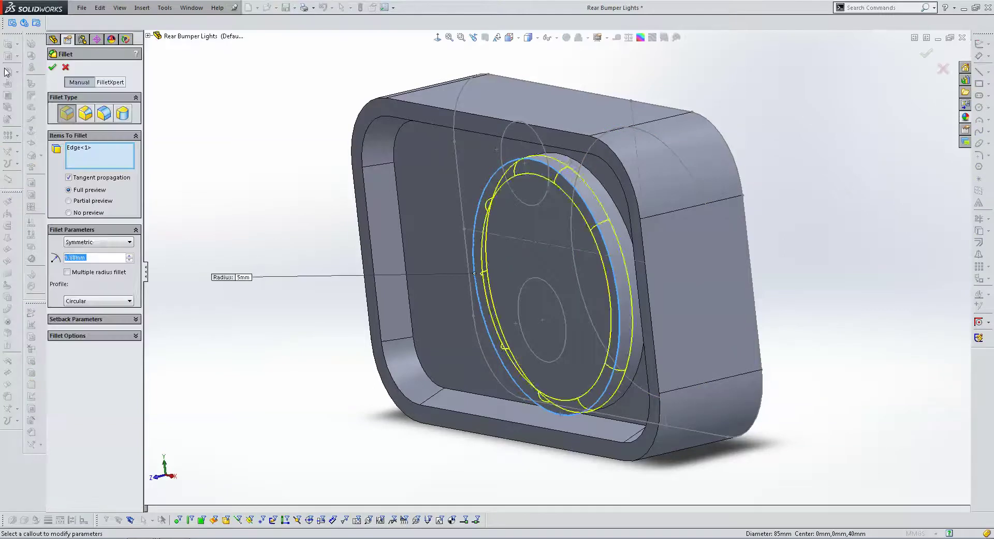
type("40")
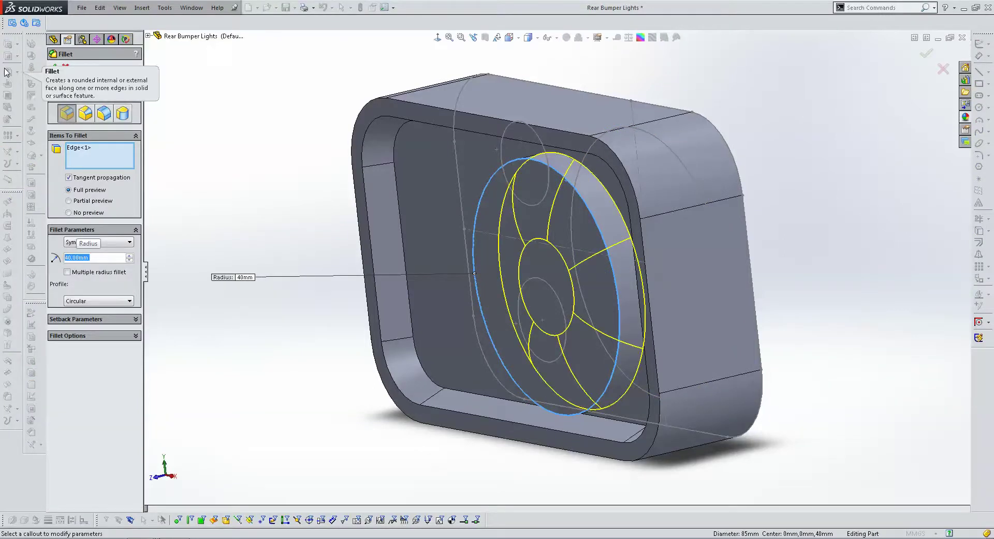
key("Return")
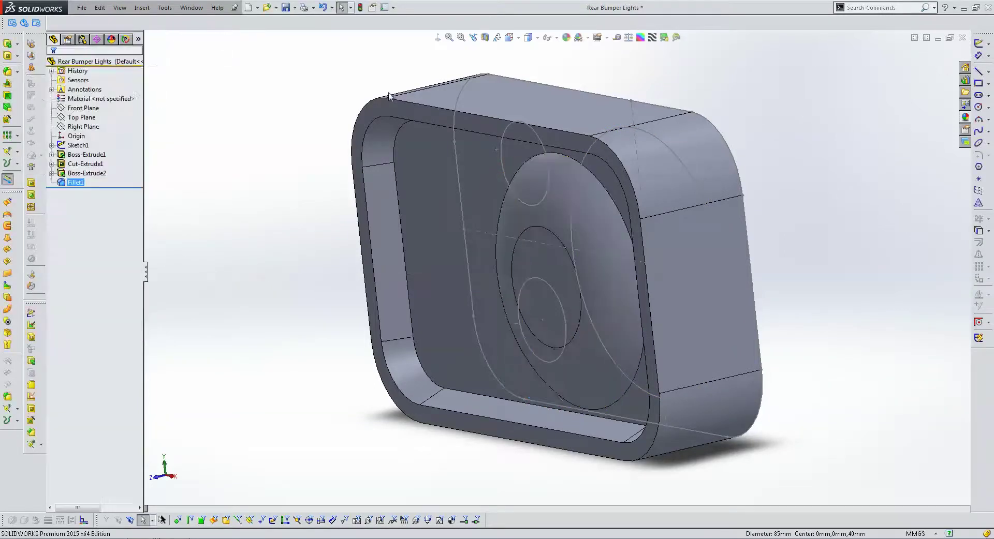
- Sketch circles over the two small circles on the pocket floor and make them coradial
left_click(521, 155)
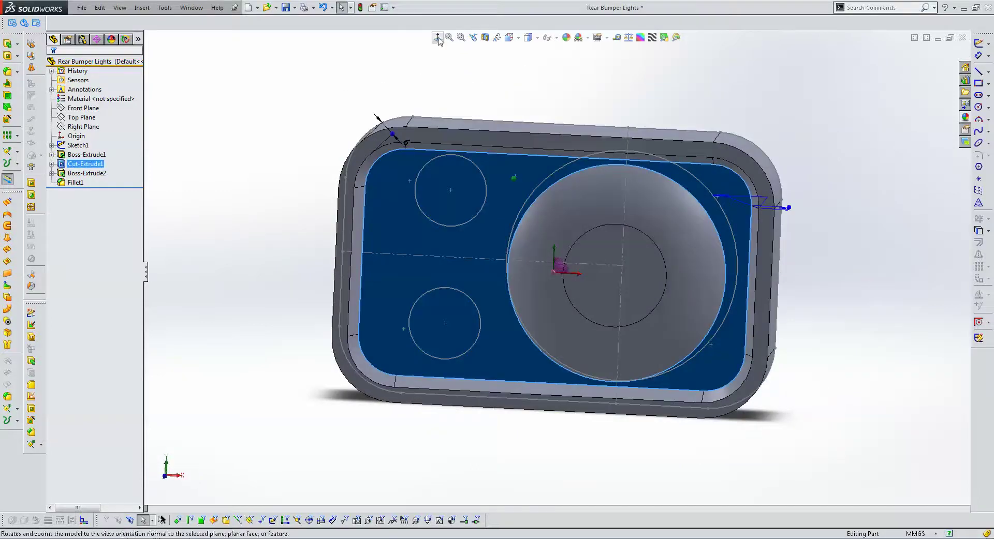
left_click(978, 107)
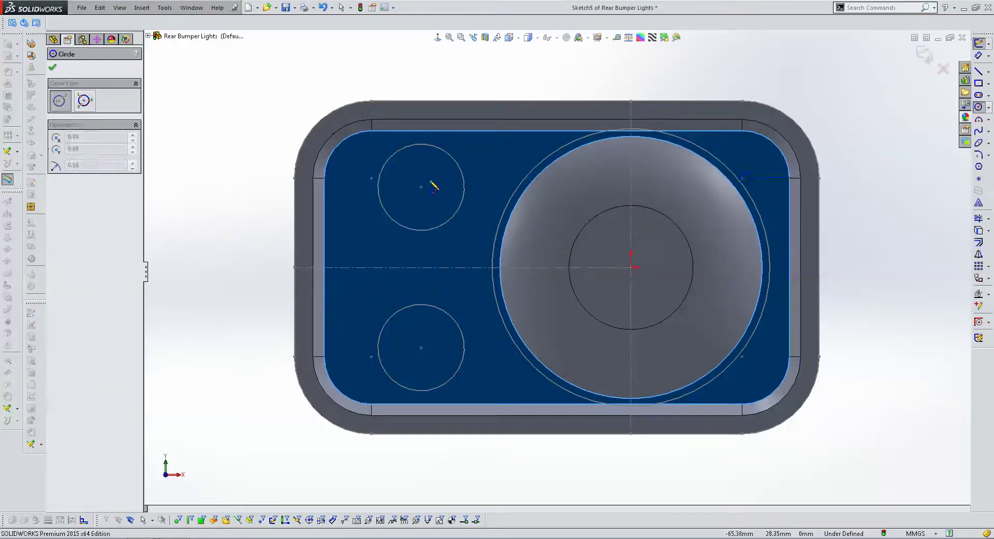
left_click(379, 193)
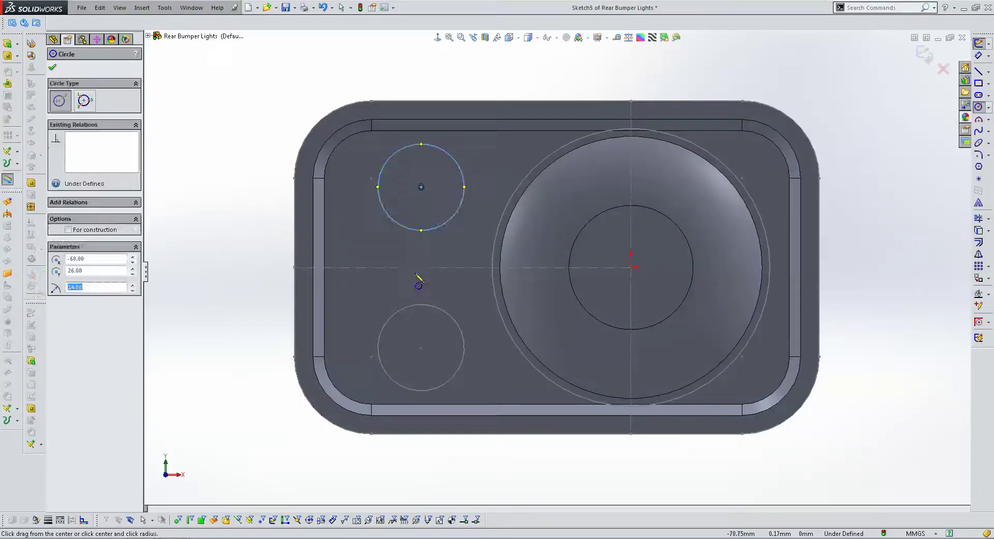
left_click(421, 348)
left_click(427, 310)
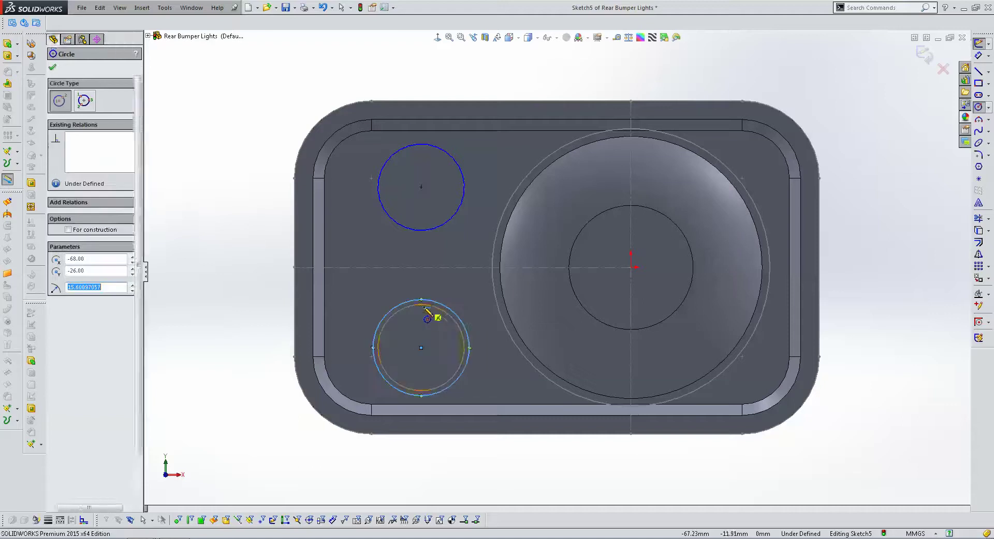
key("Escape")
left_click(428, 310)
key("Escape")
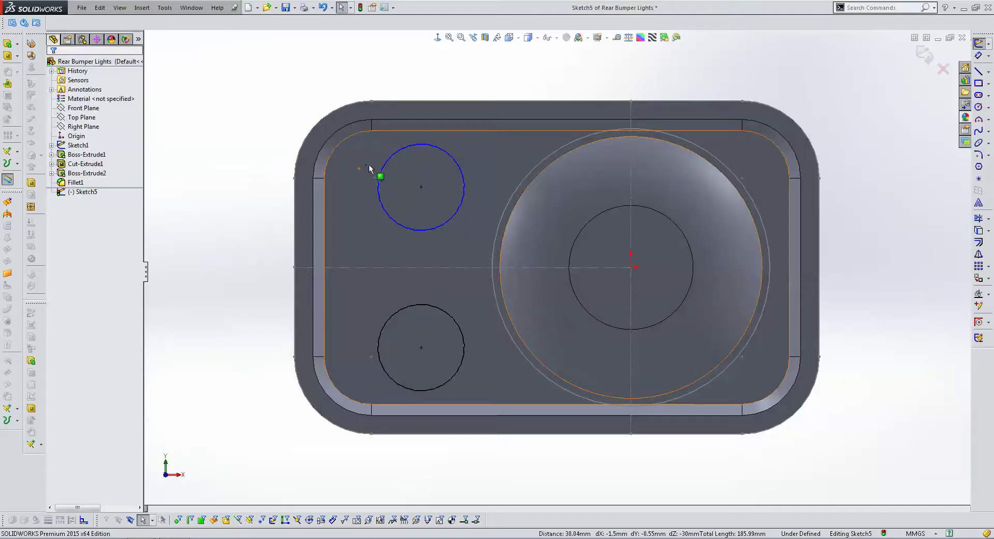
left_click(386, 166)
left_click(389, 167, "ctrl")
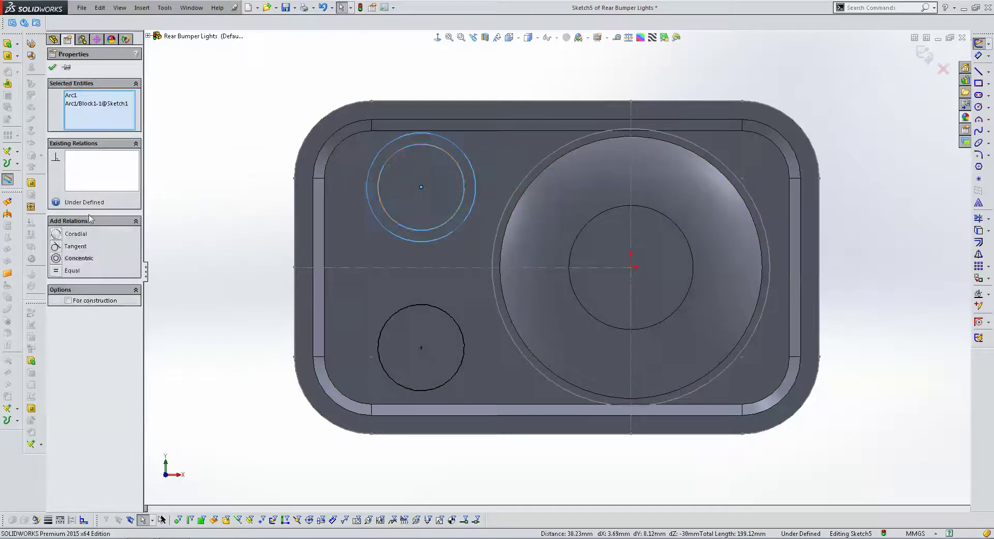
left_click(73, 233)
key("Escape")
- Extrude the small circles as bosses Up To Surface on the dome's inner face
left_click(7, 44)
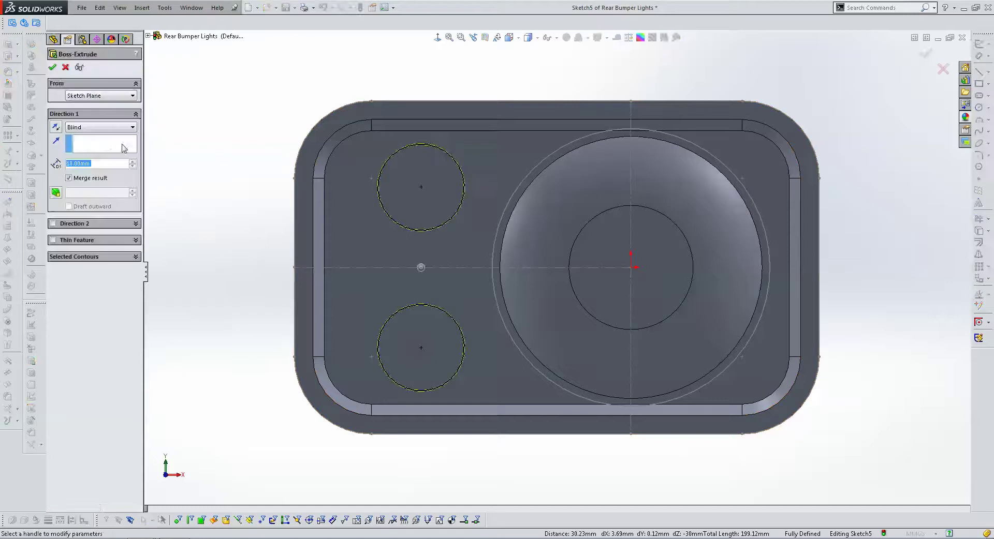
left_click(101, 127)
left_click(103, 160)
left_click(612, 224)
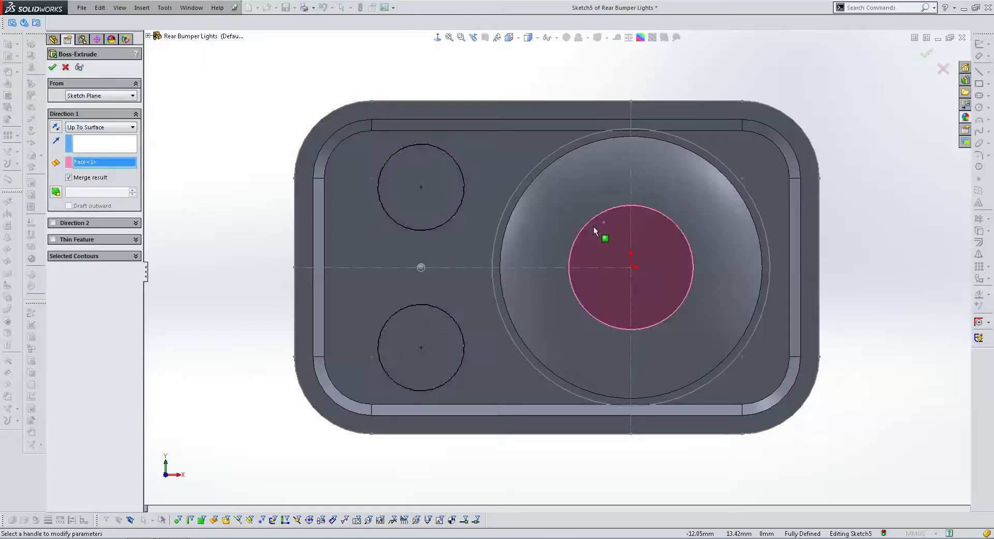
key("Return")
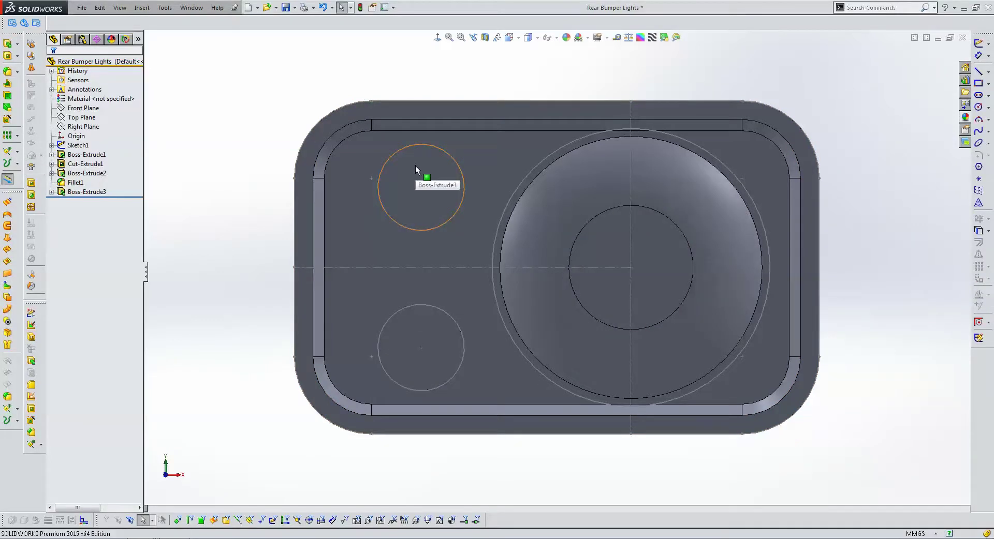
- Fillet both small boss faces with a 10 mm radius
left_click(409, 160)
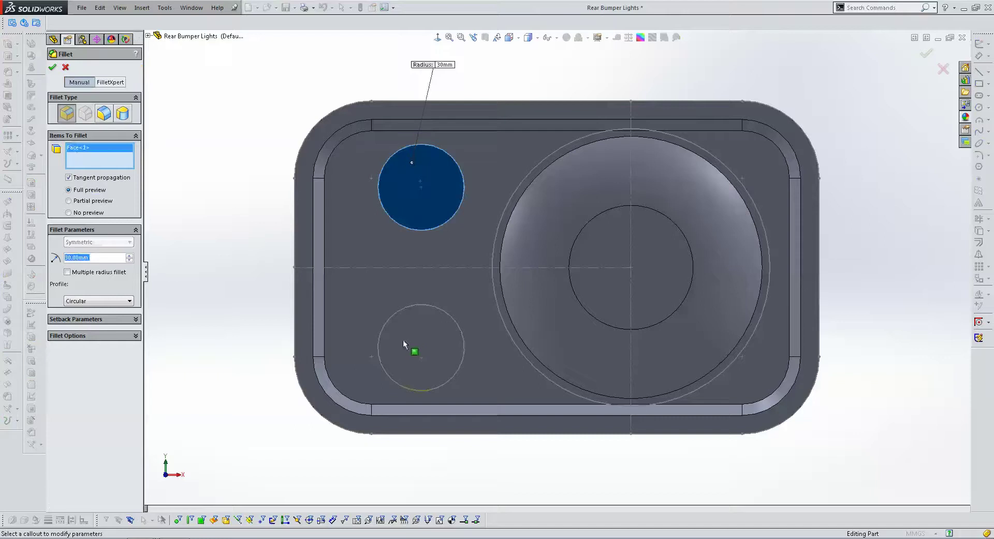
left_click(402, 338)
type("10")
key("Return")
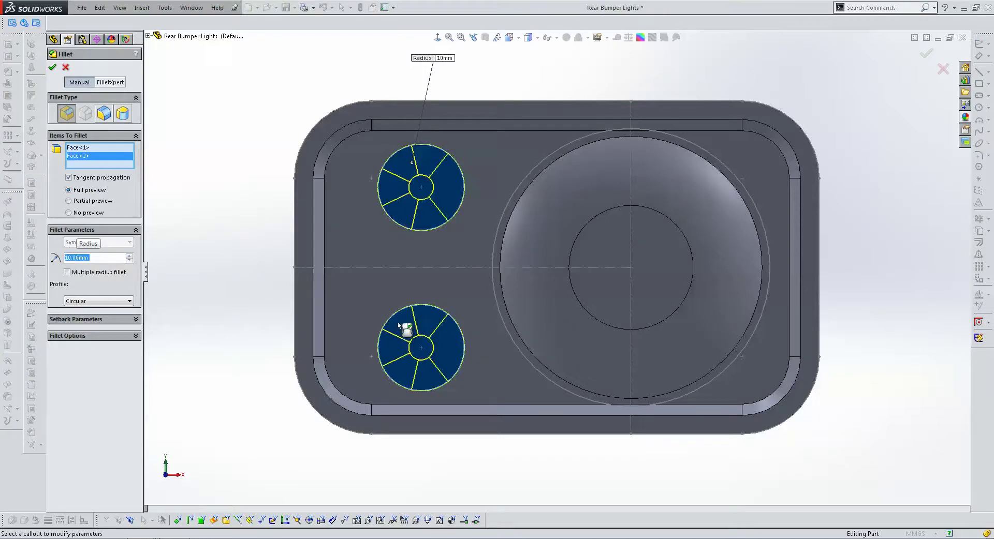
key("Return")
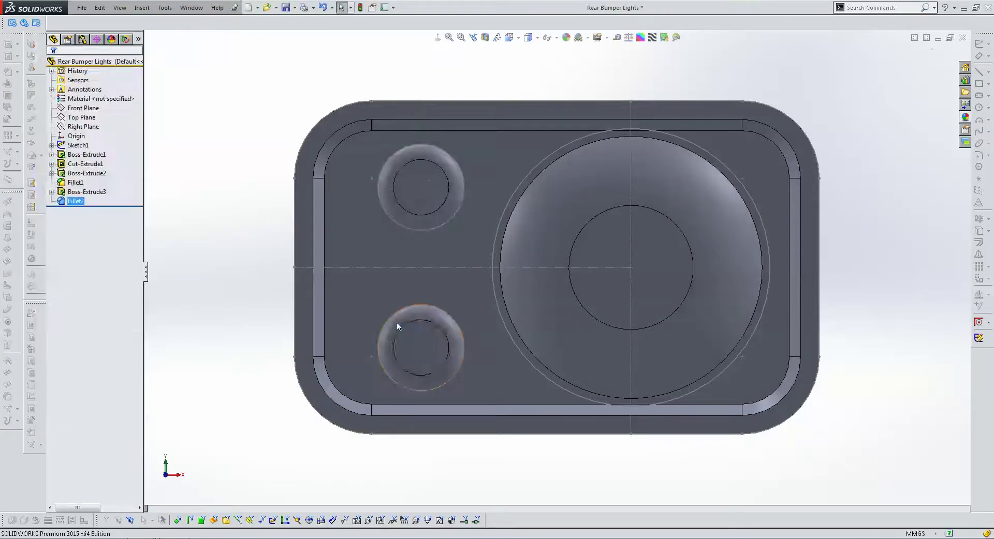
- Hide Sketch1 and fillet the housing's top inner rim edge
key("z")
right_click(601, 201)
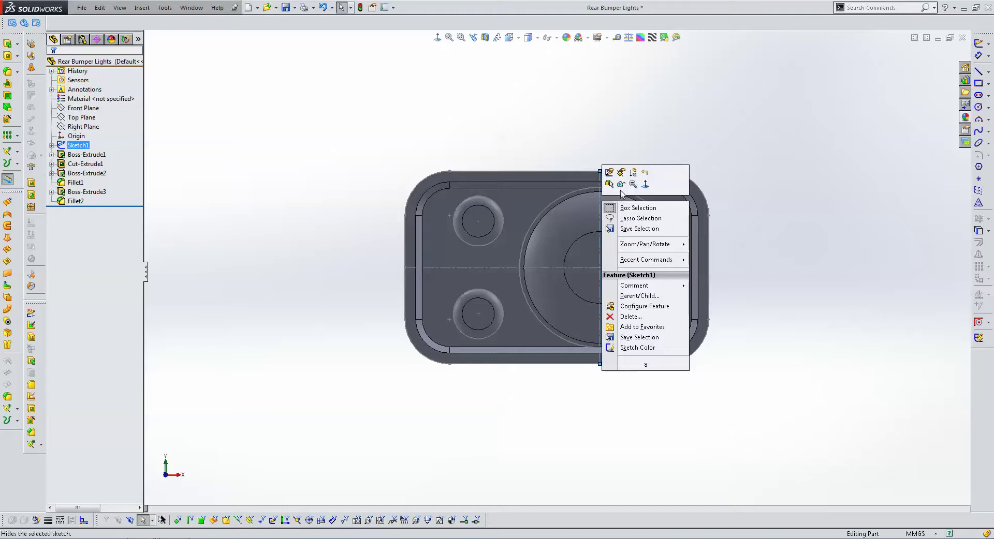
left_click(588, 153)
scroll(512, 186, "down", 2)
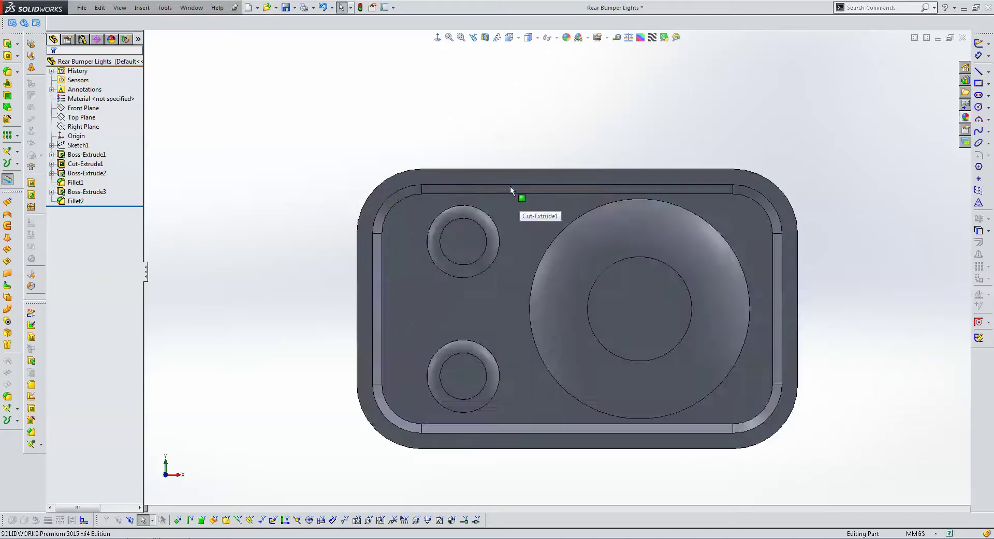
left_click(469, 194)
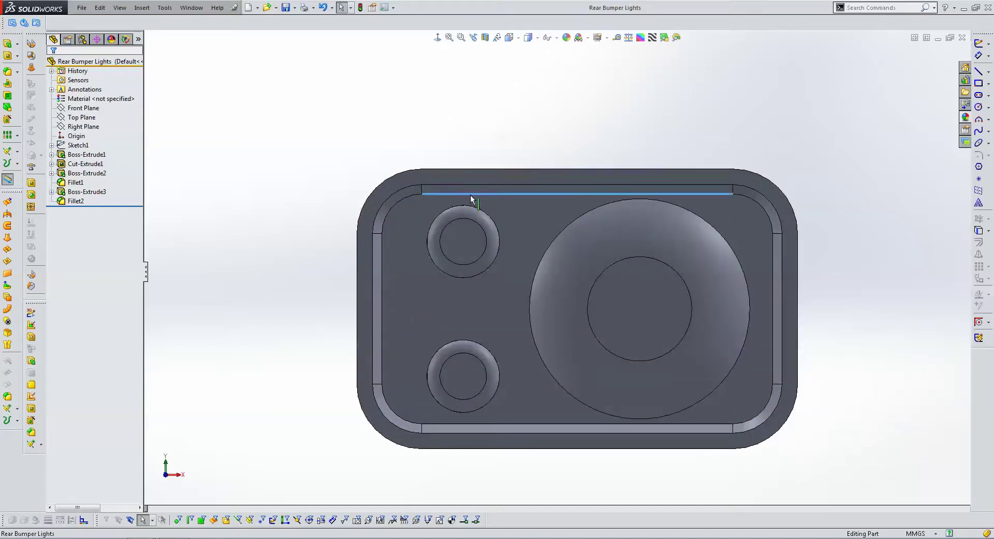
left_click(7, 71)
key("Return")
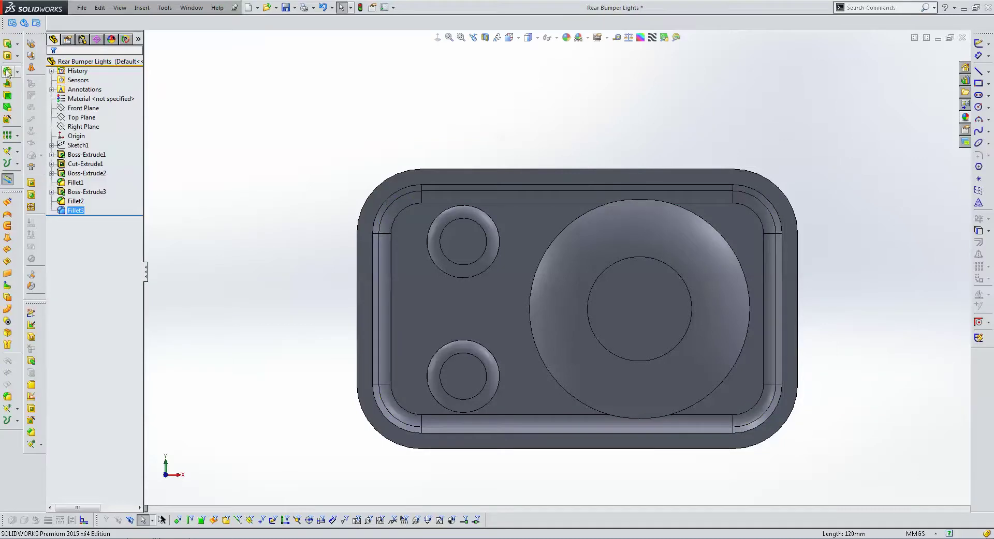
- Fillet the inner and outer rim edges with a 2 mm radius
left_click(7, 71)
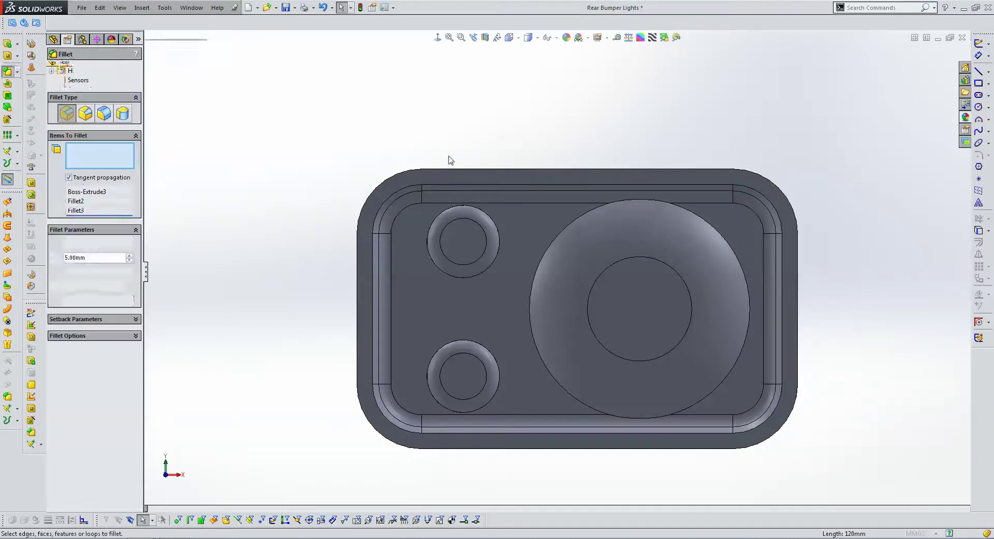
left_click(450, 184)
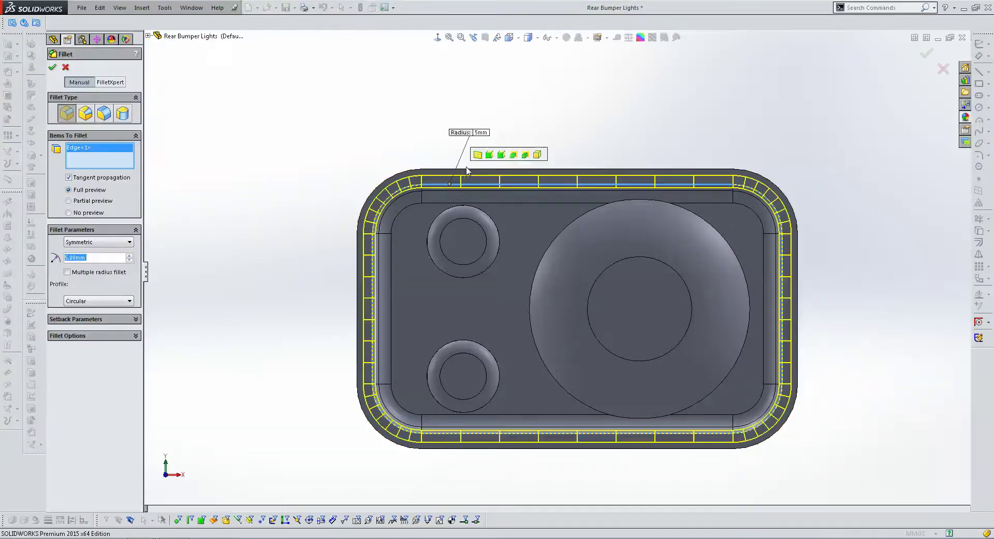
left_click(461, 169)
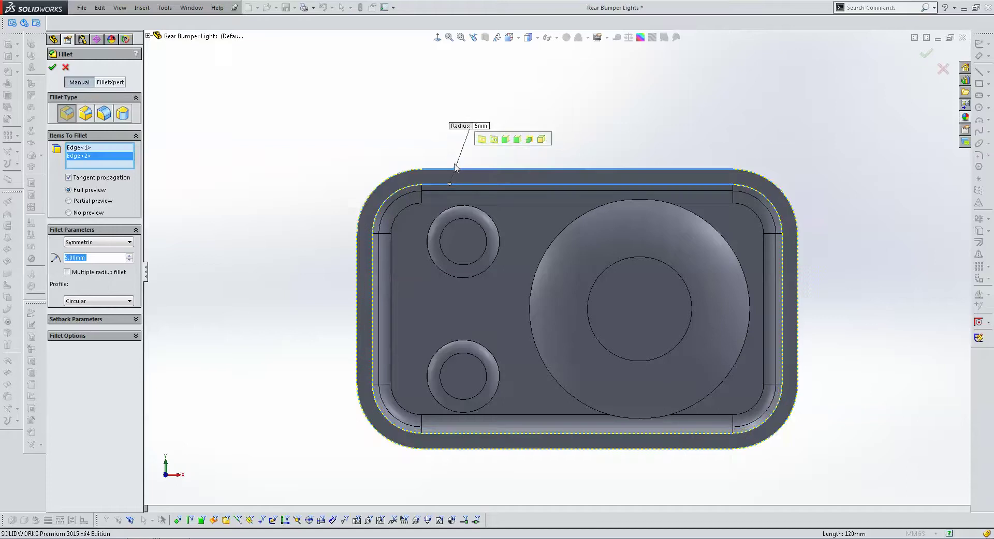
type("2")
key("Return")
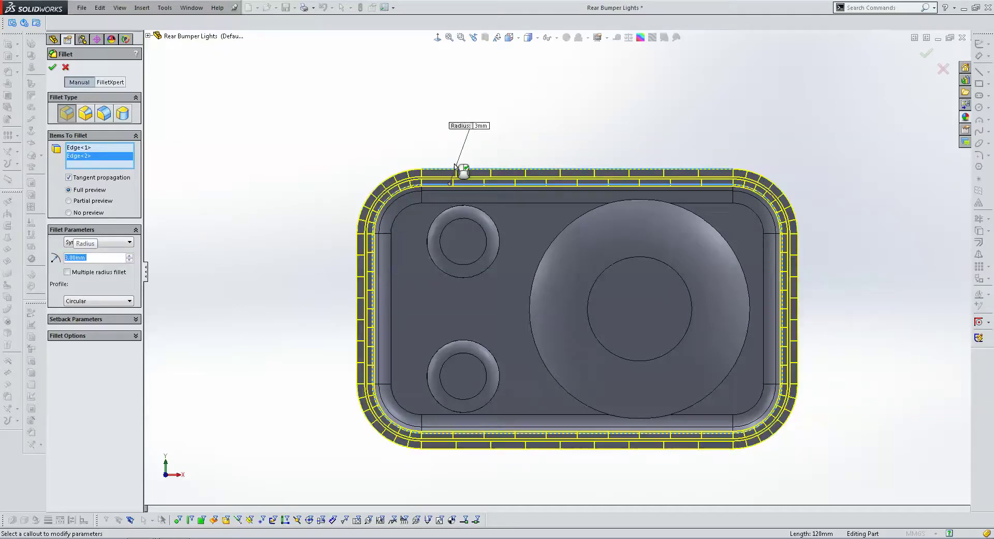
right_click(454, 164)
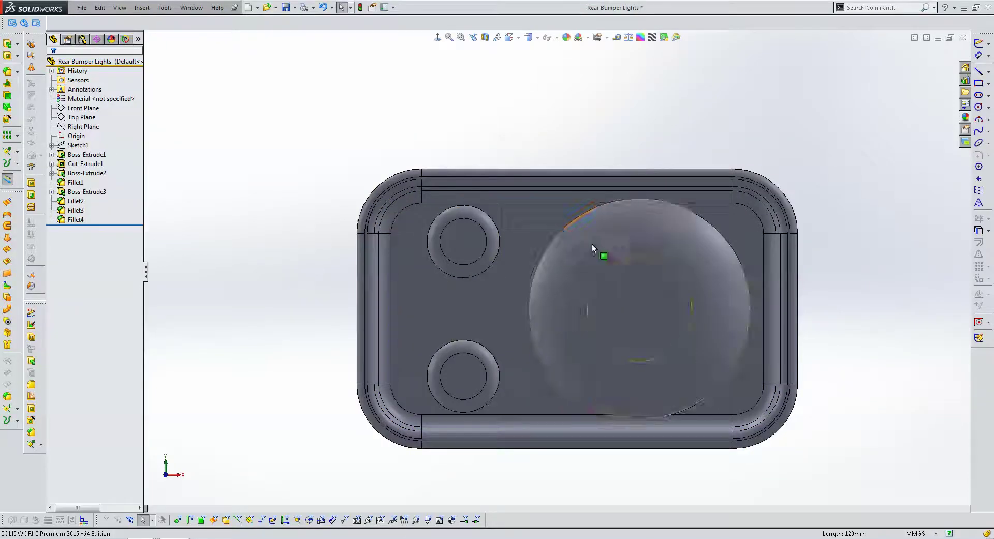
- Enlarge Fillet2 on the small bosses, then view the front face Normal To
mouse_move(591, 244)
middle_mouse_down()
mouse_move(566, 179)
mouse_move(503, 223)
mouse_move(510, 218)
middle_mouse_up()
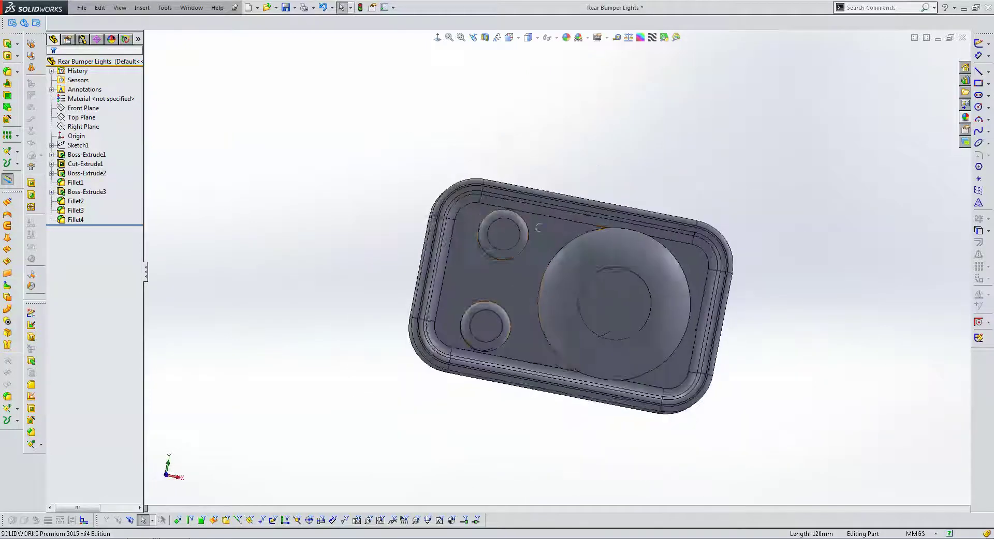
scroll(511, 217, "down", 3)
right_click(511, 217)
left_click(517, 179)
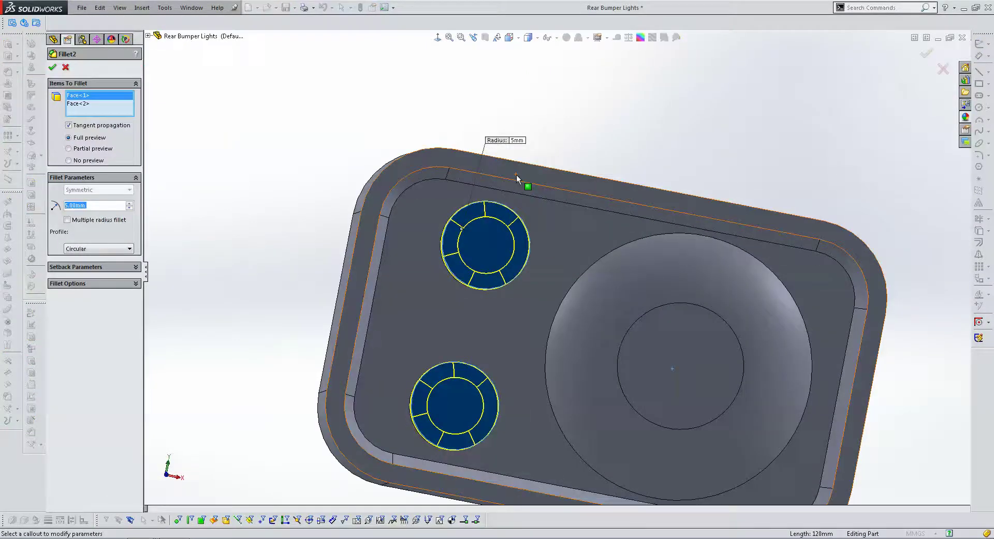
key("Return")
left_click(584, 201)
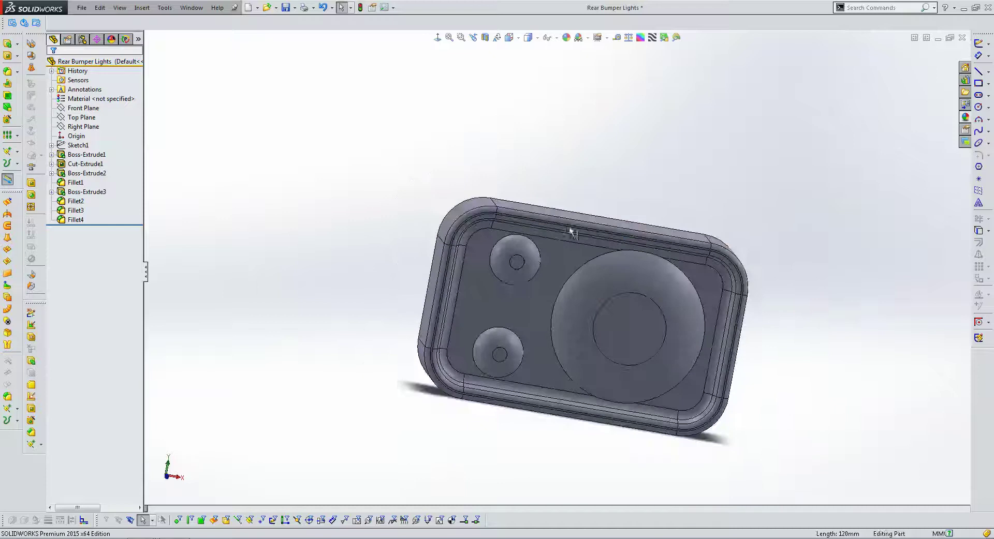
left_click(438, 38)
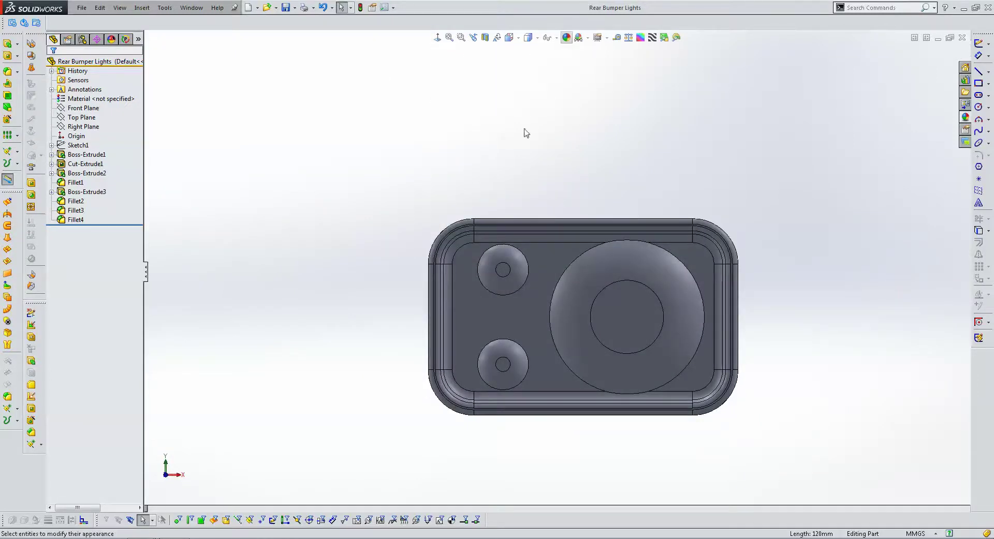
- Colour the housing black and the three lens faces red
left_click(120, 267)
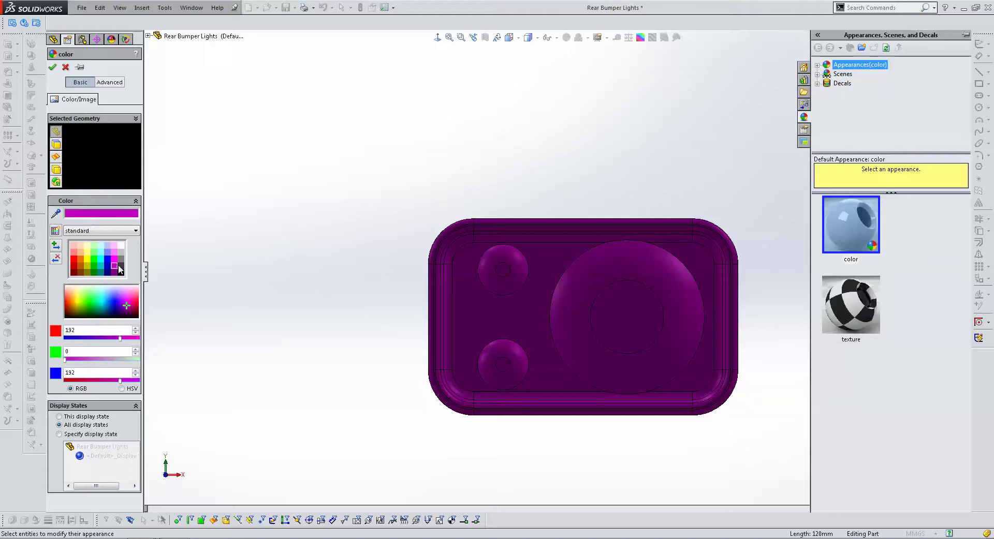
key("Return")
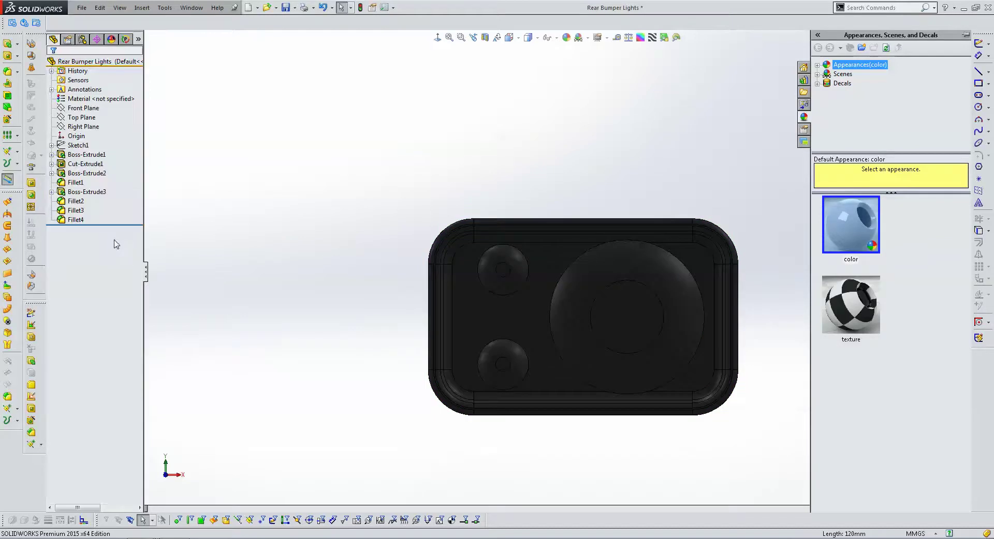
scroll(529, 266, "down", 3)
left_click(492, 266)
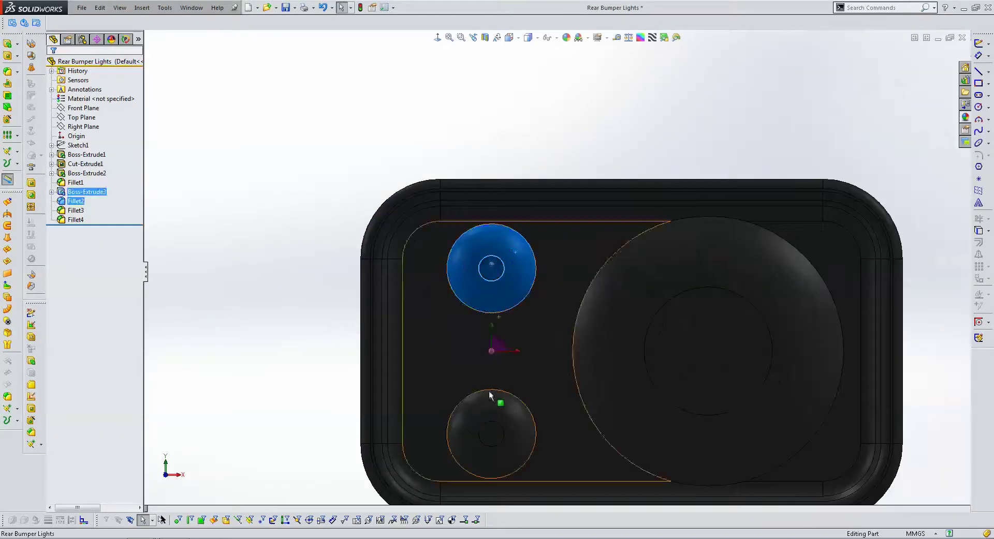
left_click(491, 428, "ctrl")
left_click(656, 338, "ctrl")
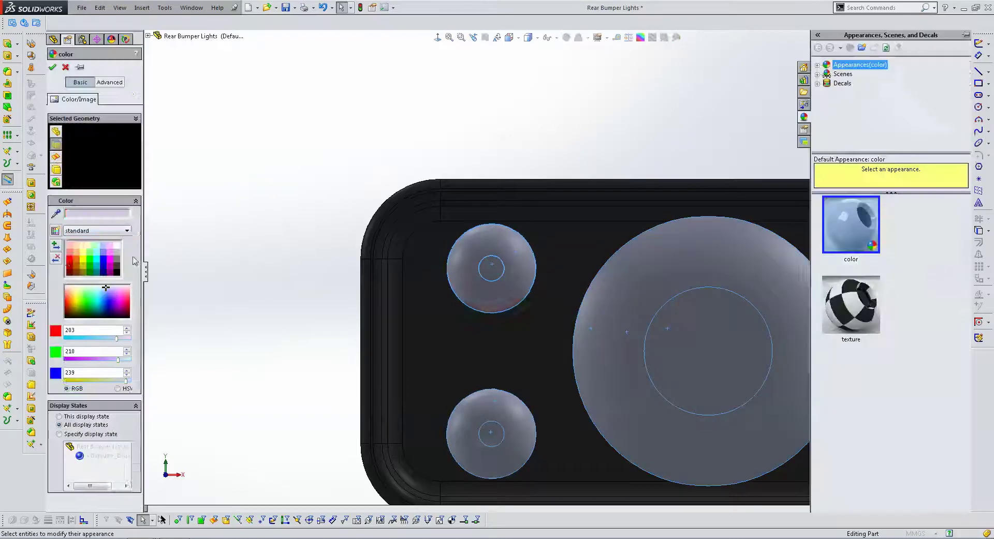
left_click(71, 261)
key("Return")
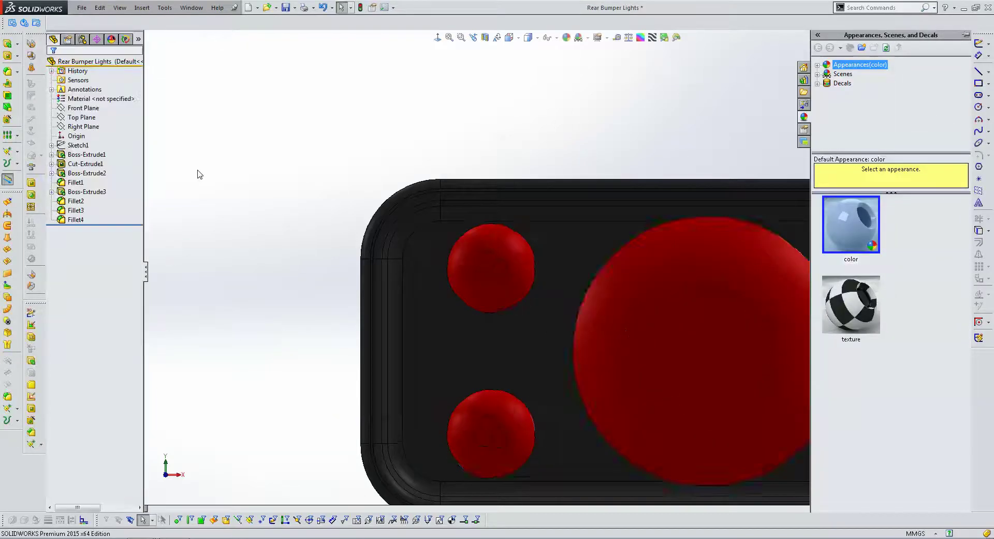
- Save the Rear Bumper Lights part with Ctrl+S
scroll(573, 250, "up", 5)
mouse_move(572, 250)
middle_mouse_down()
mouse_move(490, 275)
mouse_move(559, 253)
middle_mouse_up()
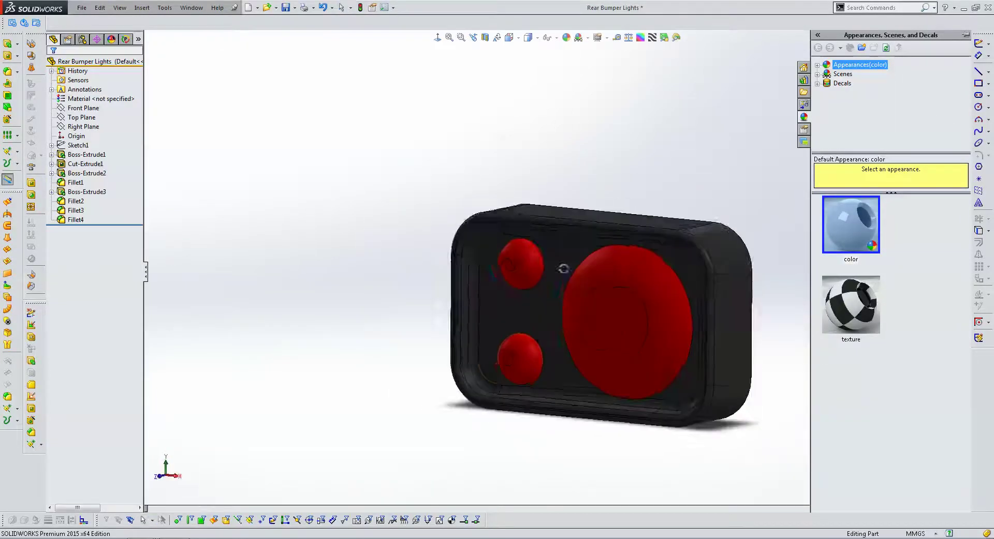
key("ctrl+s")
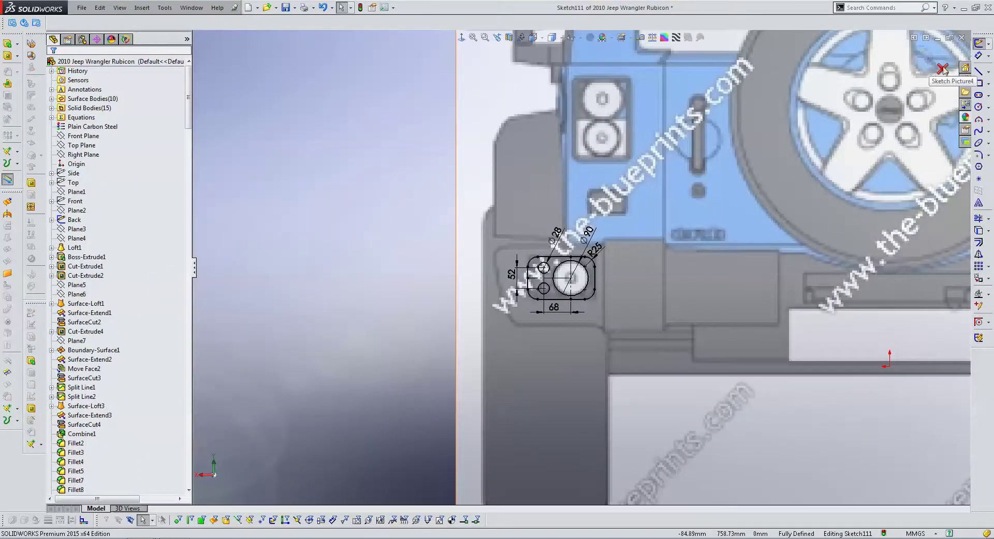
- Exit Sketch111 discarding changes and make the Jeep's solid bodies transparent
left_click(946, 72)
key("Return")
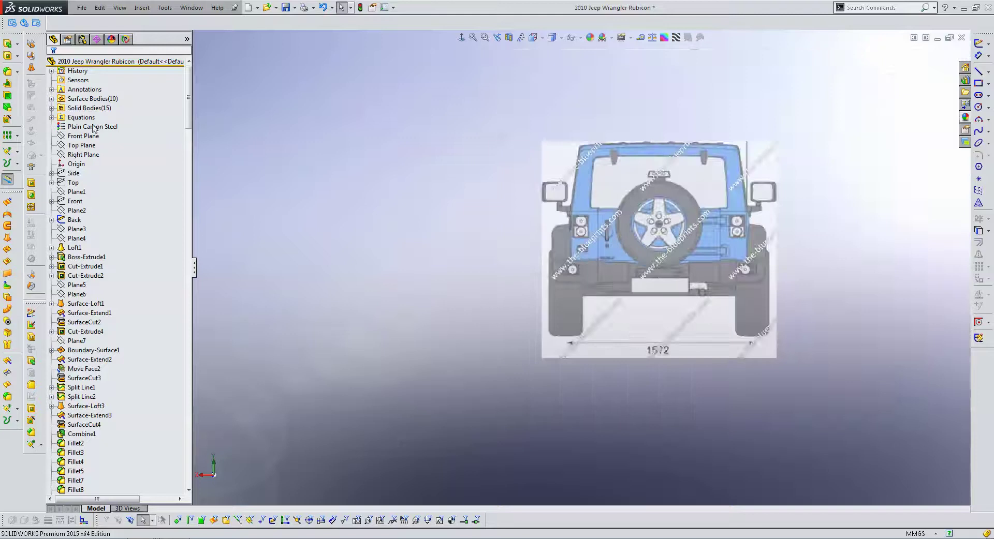
left_click(89, 107)
right_click(89, 108)
left_click(107, 96)
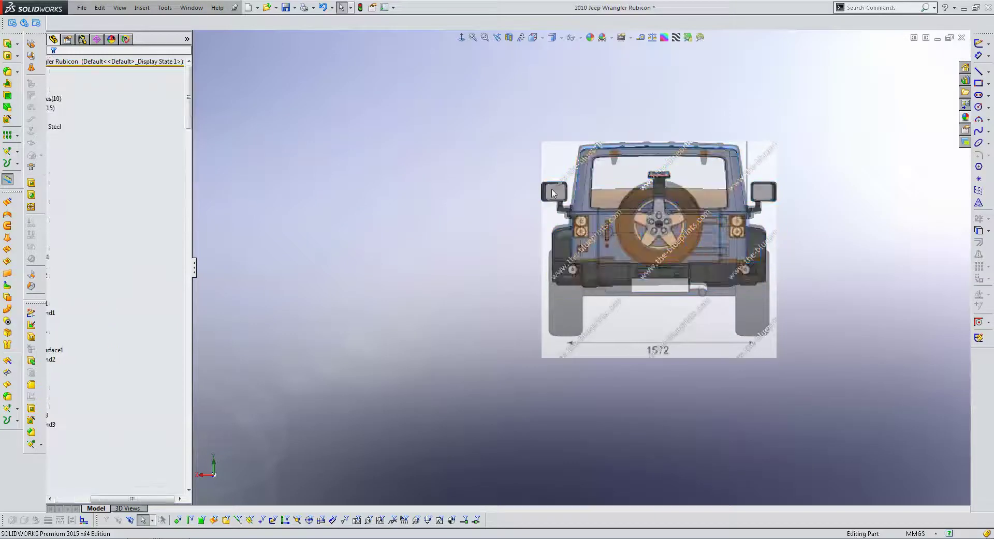
- Hide the Back sketch's rear blueprint image, then dismiss the Loft1 options
key("Right")
left_click_drag(106, 494, 71, 498)
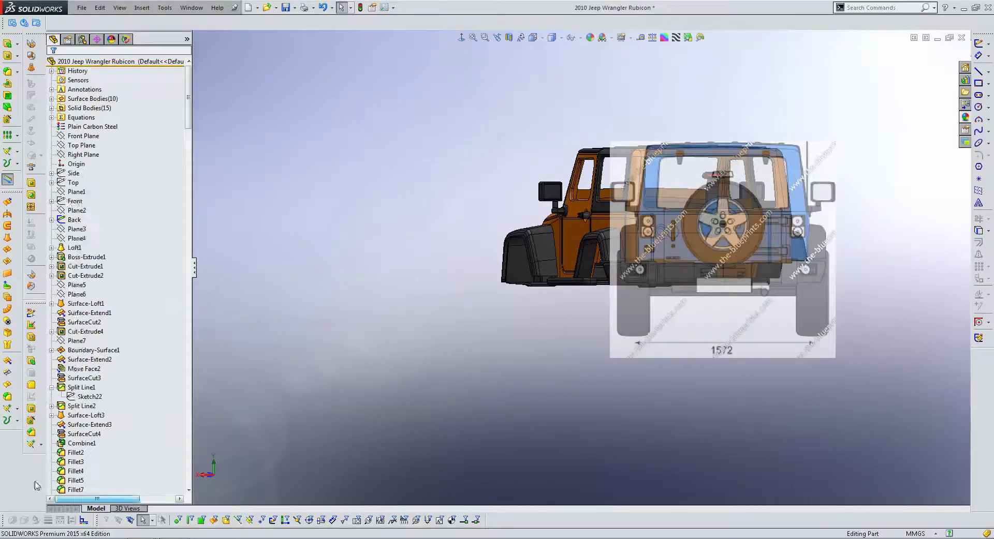
left_click(75, 220)
right_click(75, 219)
left_click(76, 206)
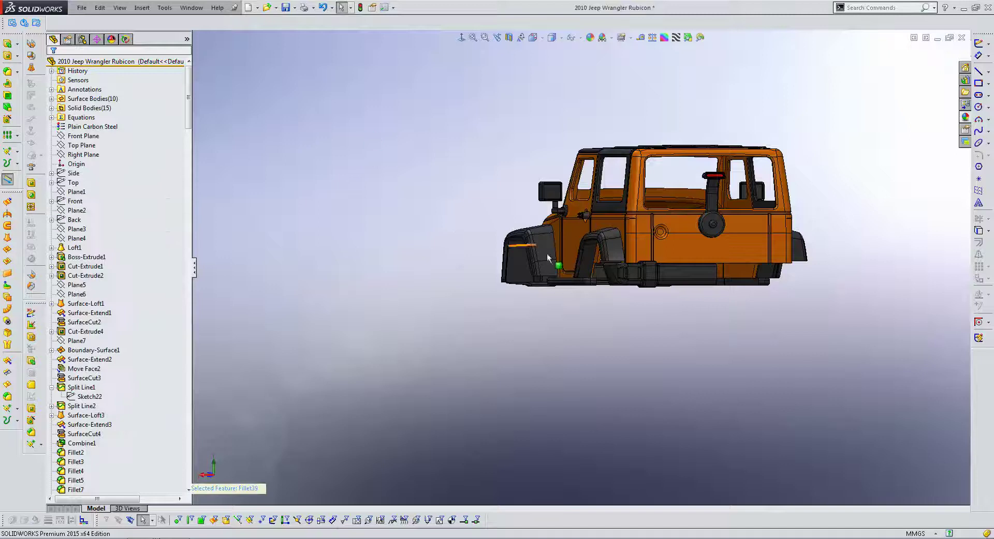
left_click(78, 248)
right_click(78, 248)
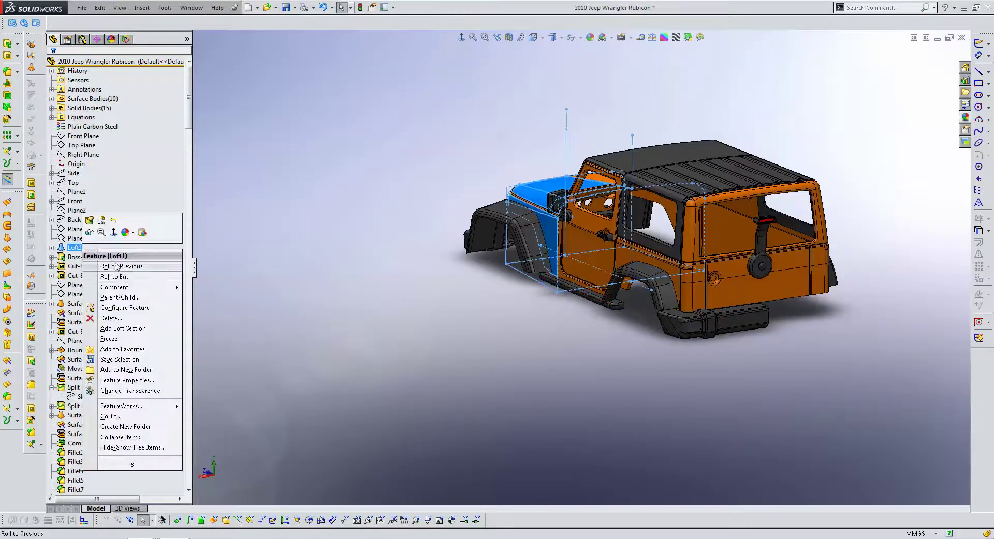
left_click(260, 217)
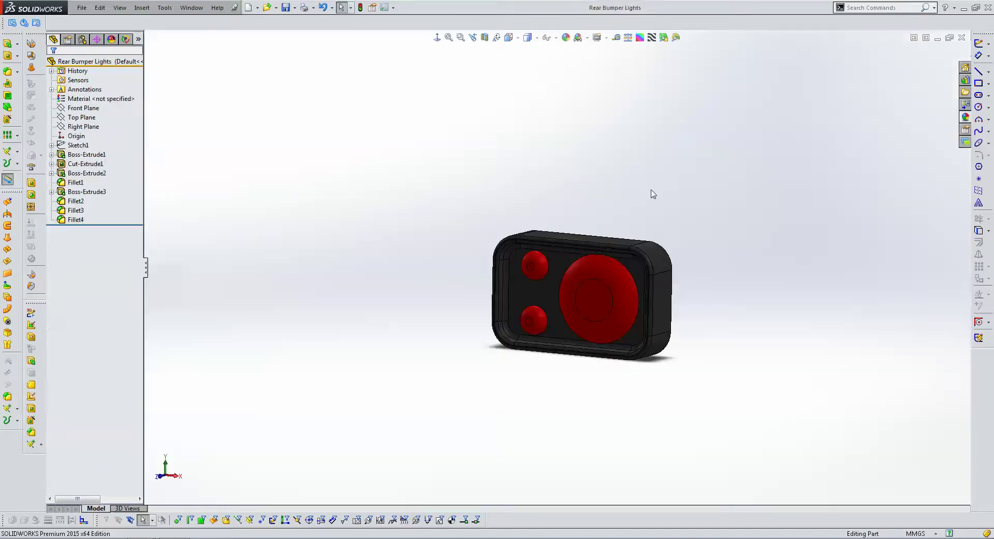
- Switch to the Jeep Wrangler assembly and insert the Rear Bumper Lights part behind it
key("ctrl+Tab")
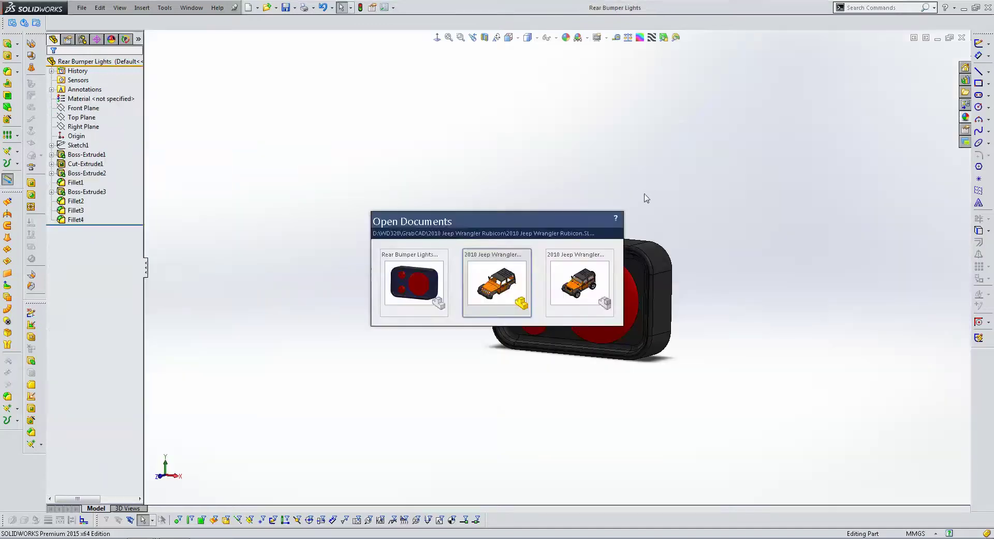
key("ctrl+Tab")
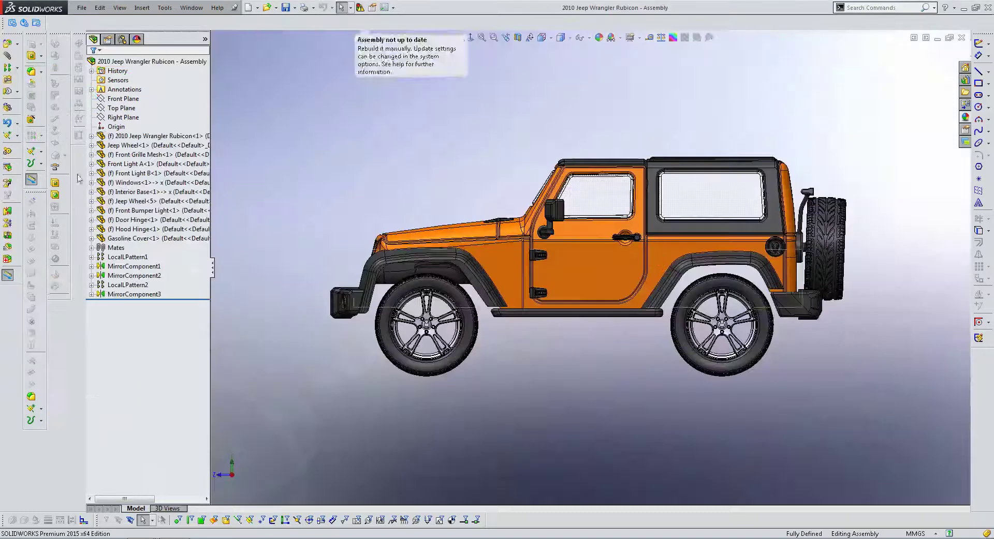
left_click(78, 120)
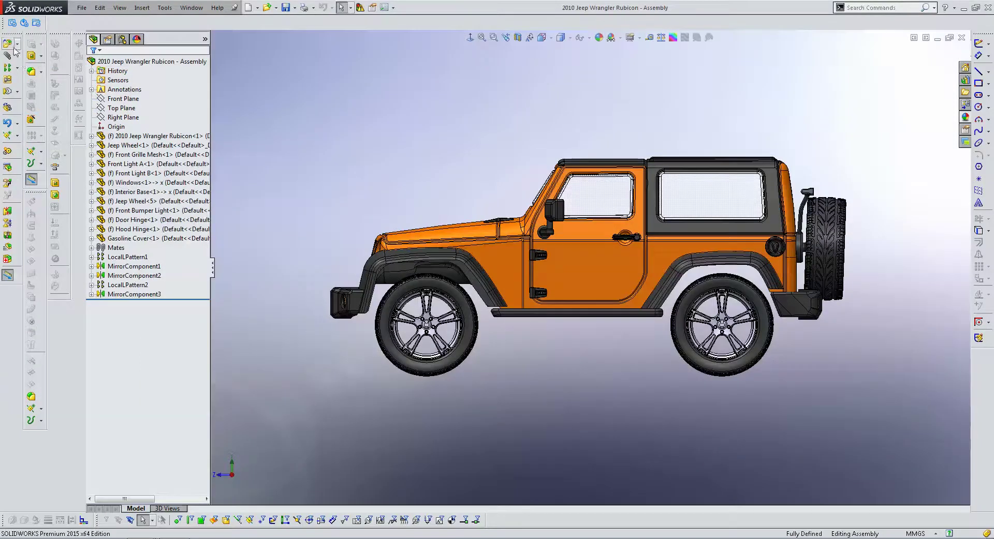
left_click(150, 186)
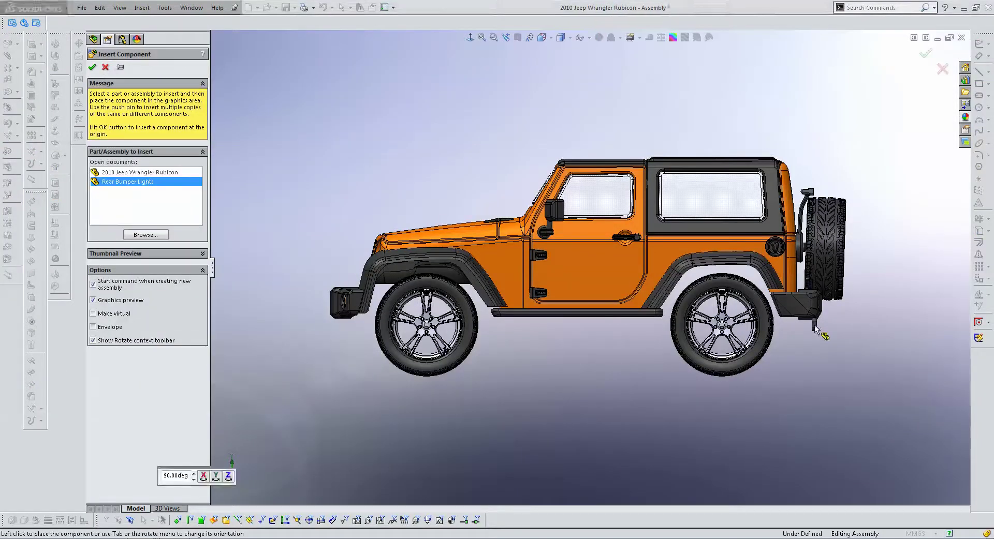
left_click(801, 308)
- Move the light part next to the bumper recess and rotate it to face outward
middle_click_drag(799, 309, 676, 340)
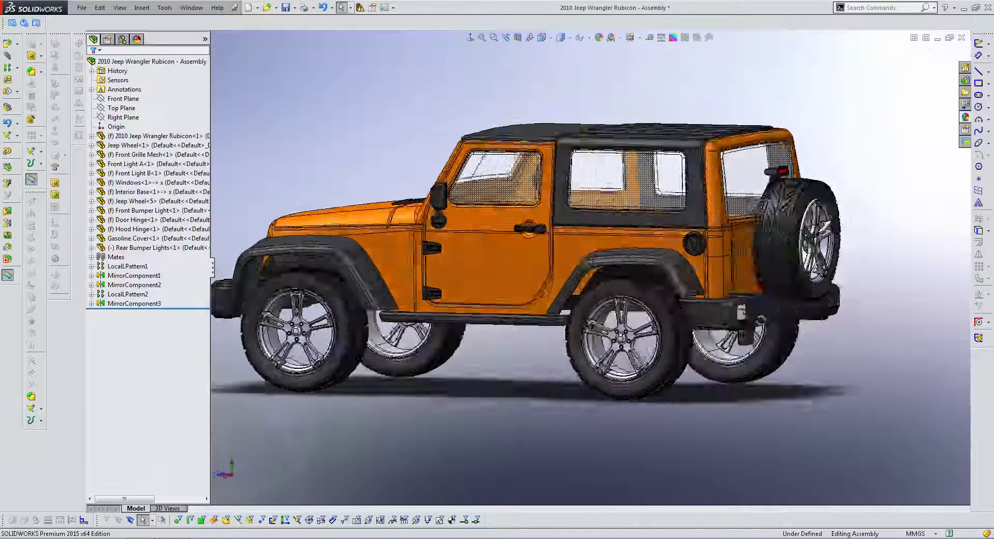
scroll(676, 340, "down", 5)
scroll(675, 340, "down", 5)
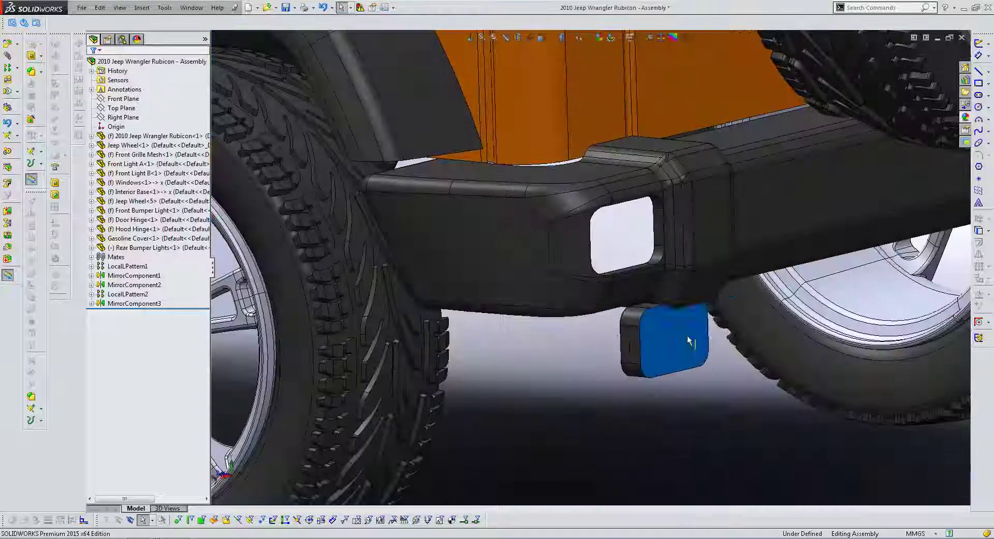
left_click_drag(676, 339, 712, 349)
right_click_drag(712, 350, 828, 417)
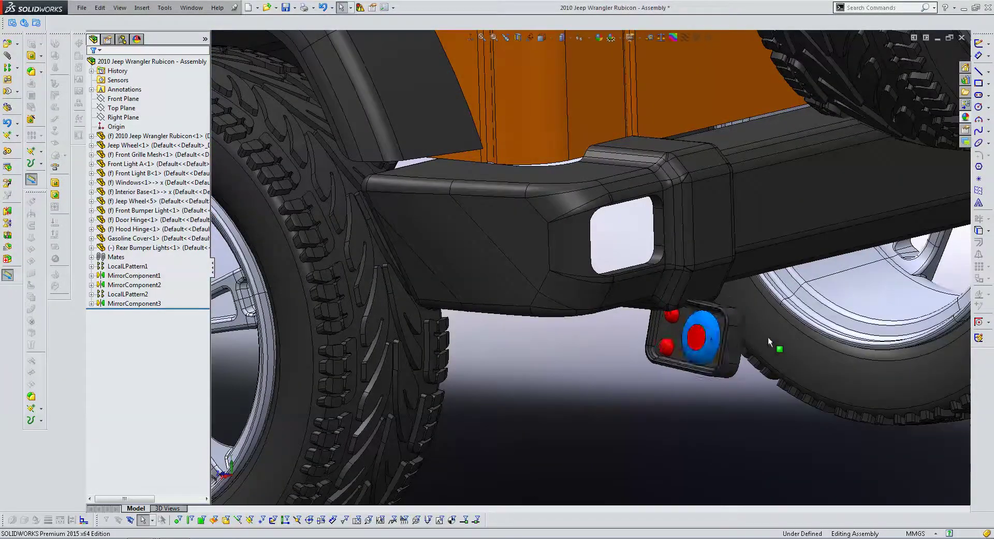
scroll(685, 300, "down", 3)
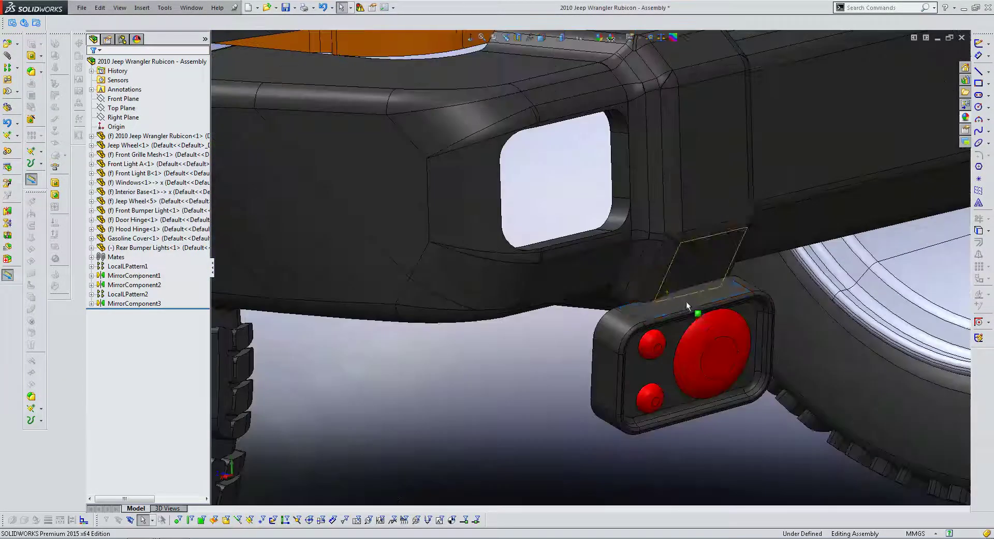
scroll(722, 343, "down", 2)
- Select the light's edge face and the recess's top and bottom faces for mating
left_click(684, 420)
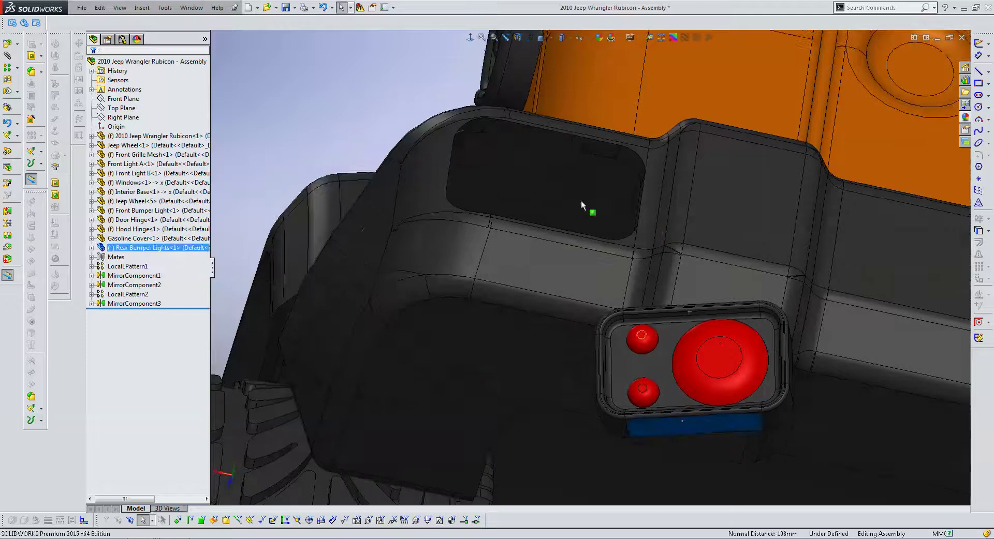
left_click(572, 143, "ctrl")
middle_click_drag(557, 170, 496, 331)
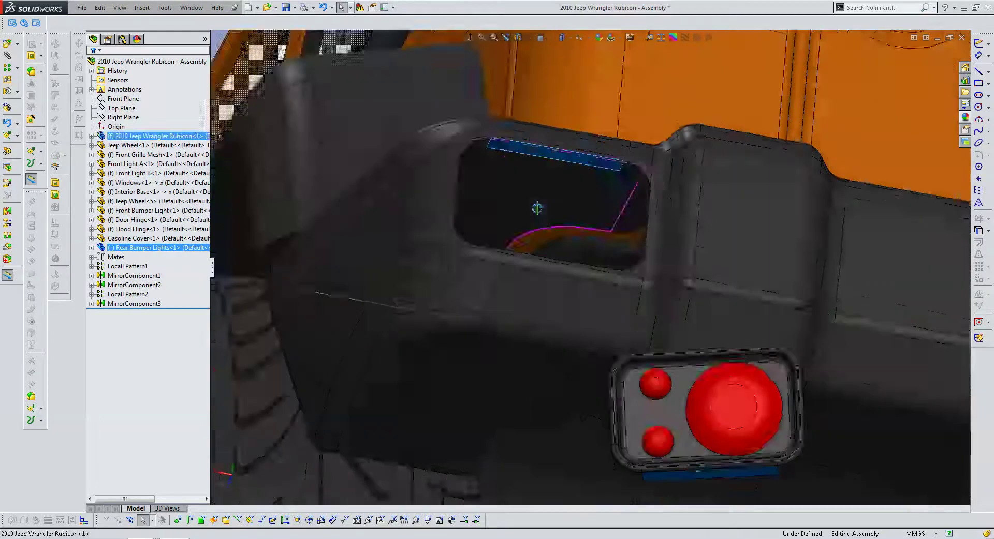
left_click(494, 332, "ctrl")
- Add a Width mate centring the light between the recess faces
left_click(8, 56)
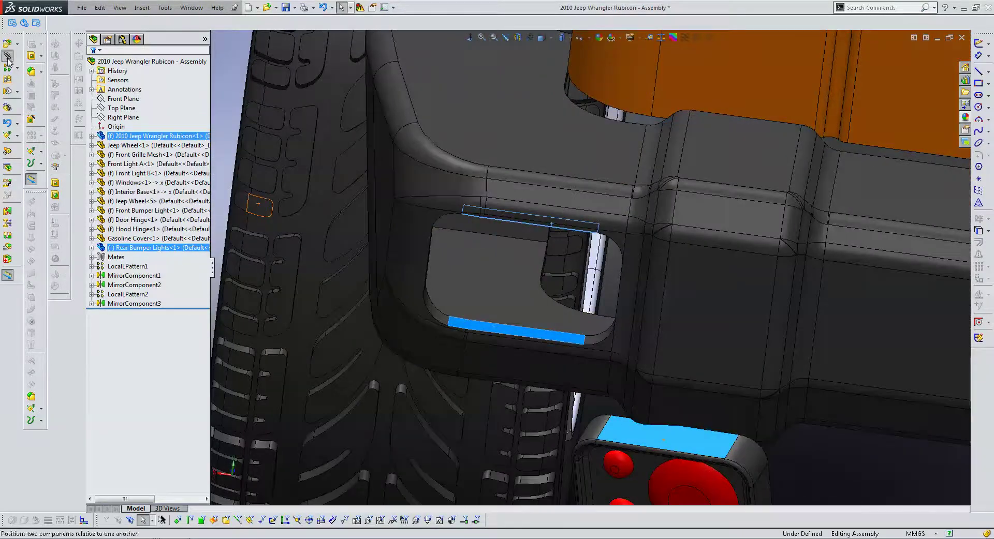
key("Return")
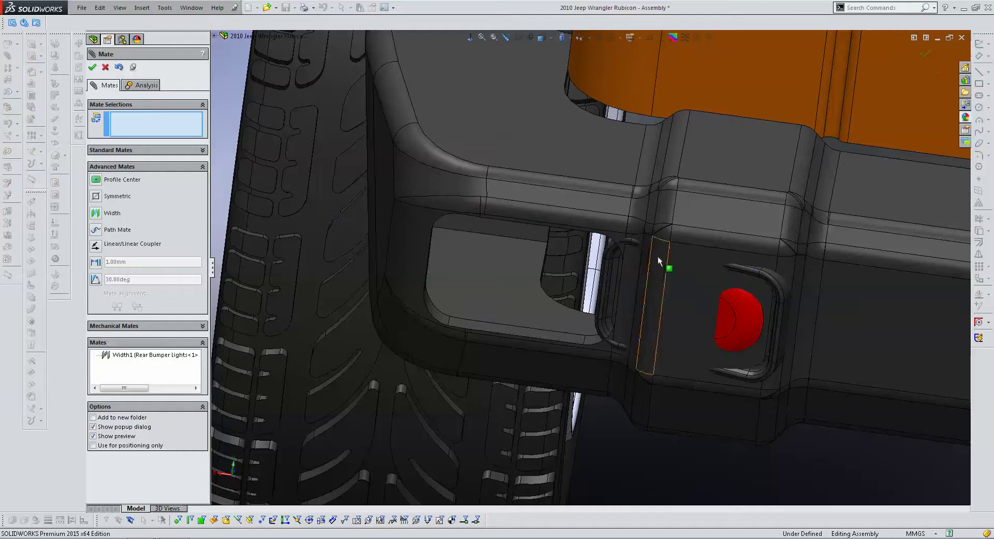
middle_click_drag(786, 317, 606, 290)
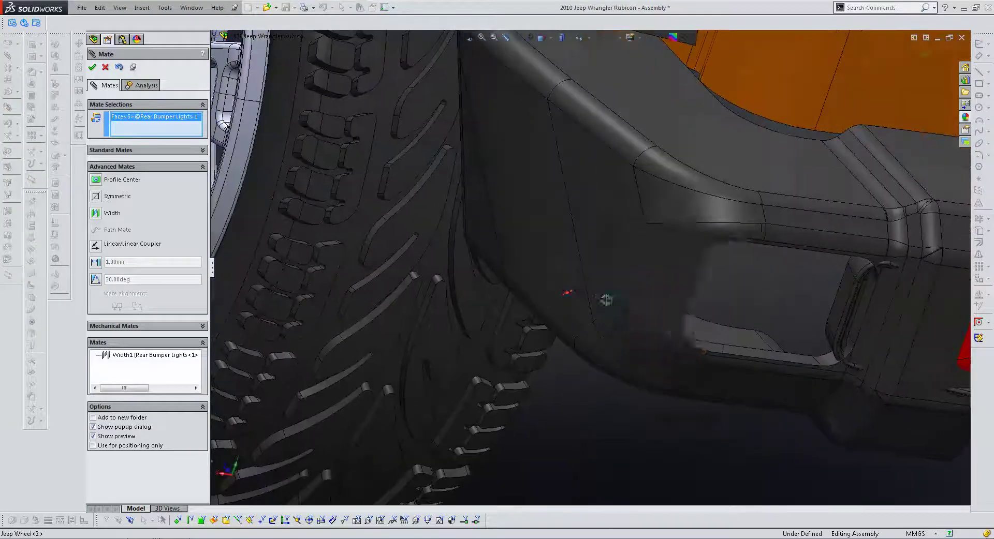
key("Escape")
- Mate the housing's side face to the matching recess face to seat it
left_click(849, 296)
mouse_move(849, 296)
middle_mouse_down()
mouse_move(598, 296)
mouse_move(572, 265)
mouse_move(255, 250)
middle_mouse_up()
left_click(705, 310)
scroll(593, 315, "up", 5)
left_click(572, 265)
scroll(572, 265, "down", 3)
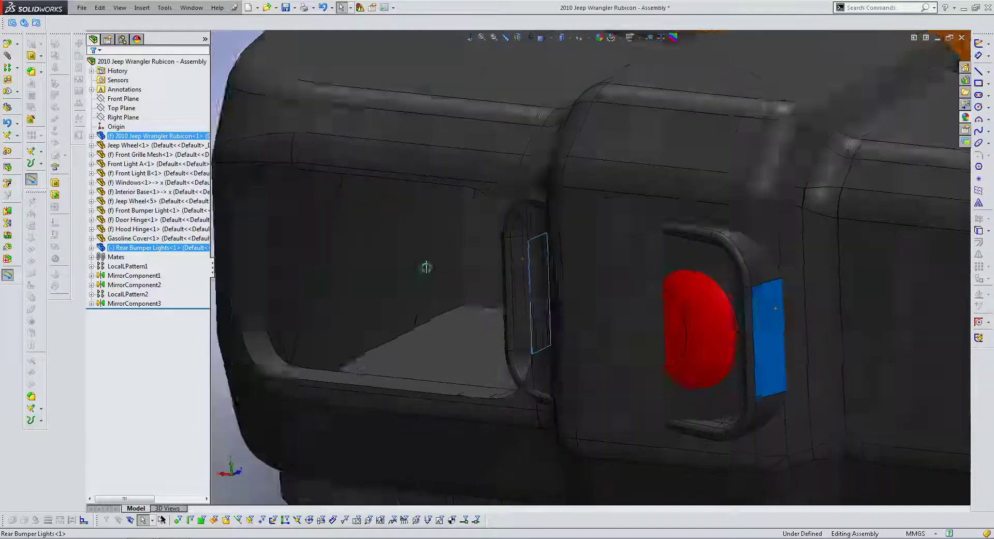
left_click(9, 56)
left_click(96, 58)
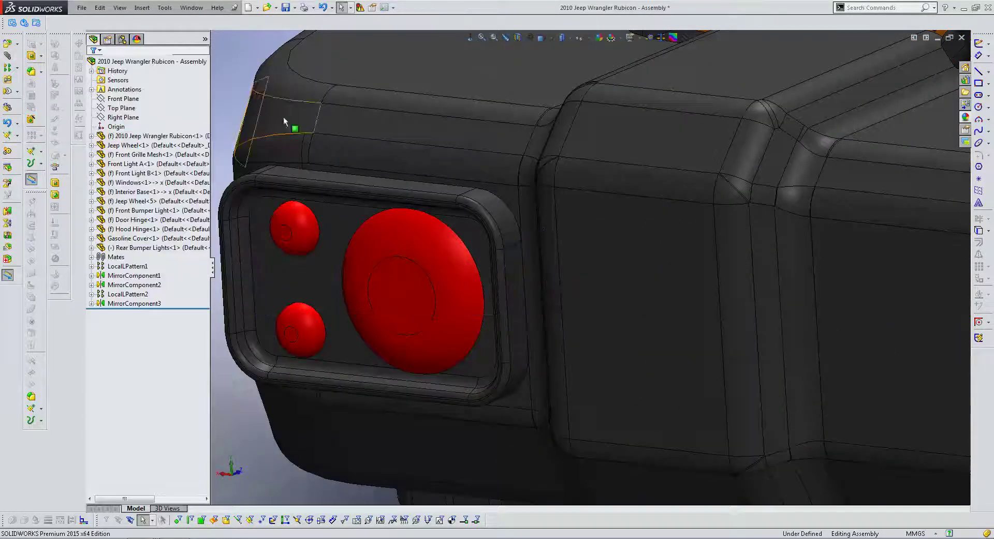
- Check the light's remaining freedom and view the bumper straight from the rear
mouse_move(337, 228)
left_mouse_down()
mouse_move(365, 215)
mouse_move(347, 225)
left_mouse_up()
scroll(468, 246, "up", 5)
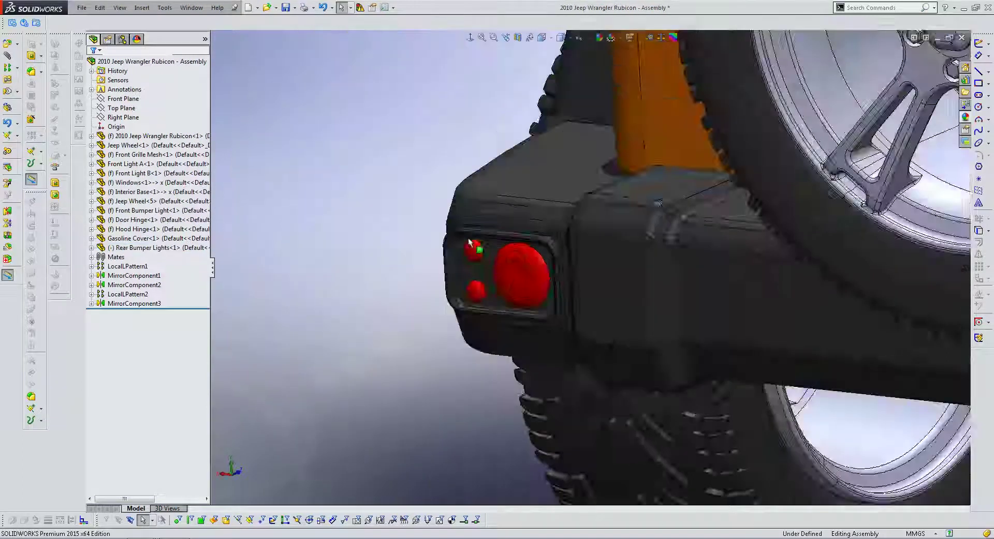
key("ctrl+2")
scroll(548, 259, "down", 2)
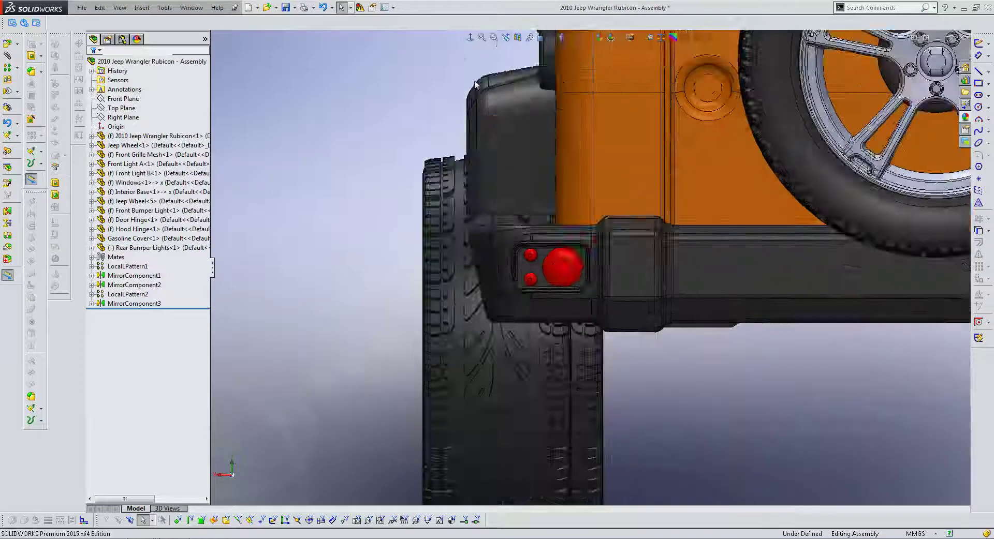
scroll(475, 83, "up", 3)
scroll(414, 52, "up", 1)
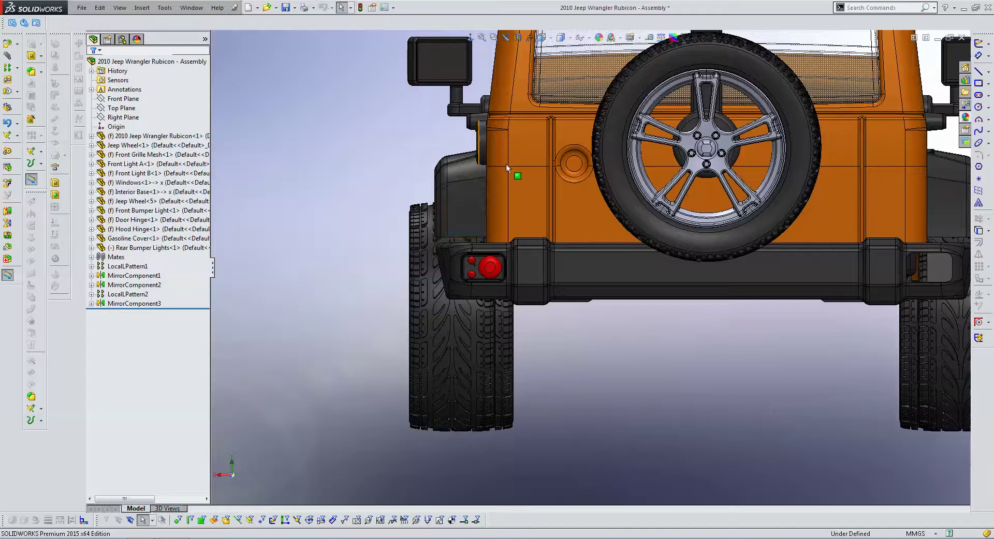
scroll(569, 248, "up", 1)
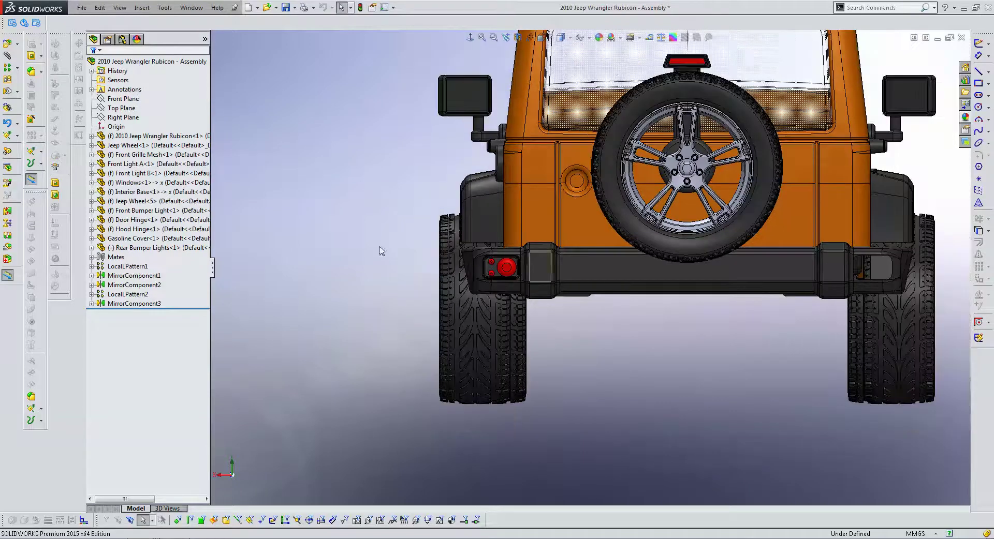
- Fix the Rear Bumper Lights and mirror them about the Right Plane onto the opposite bumper end
right_click(165, 252)
left_click(197, 343)
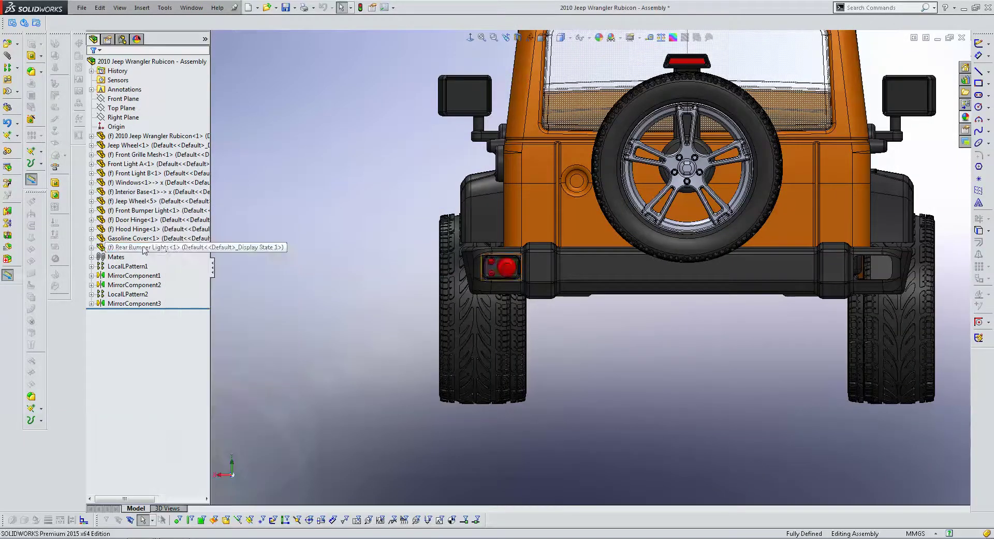
left_click(18, 69)
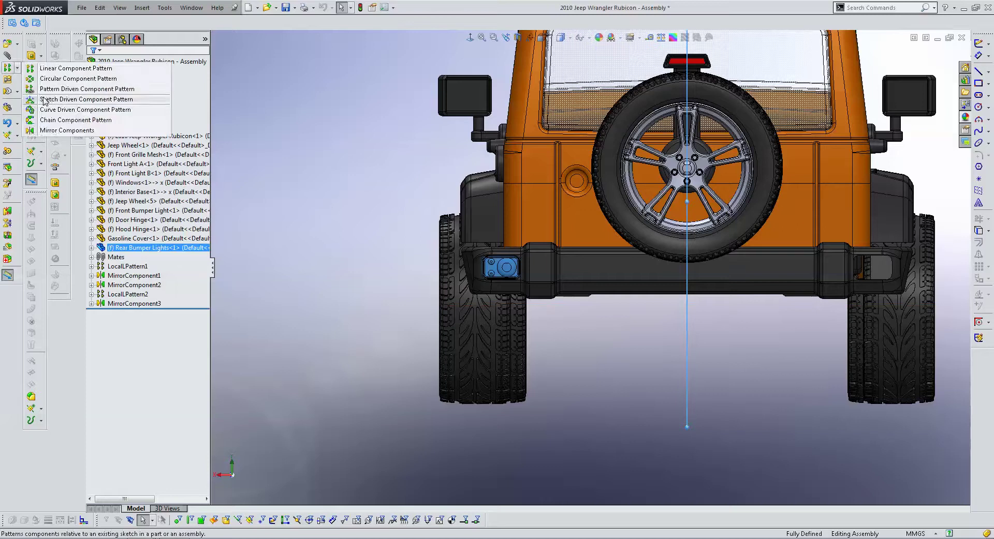
left_click(52, 131)
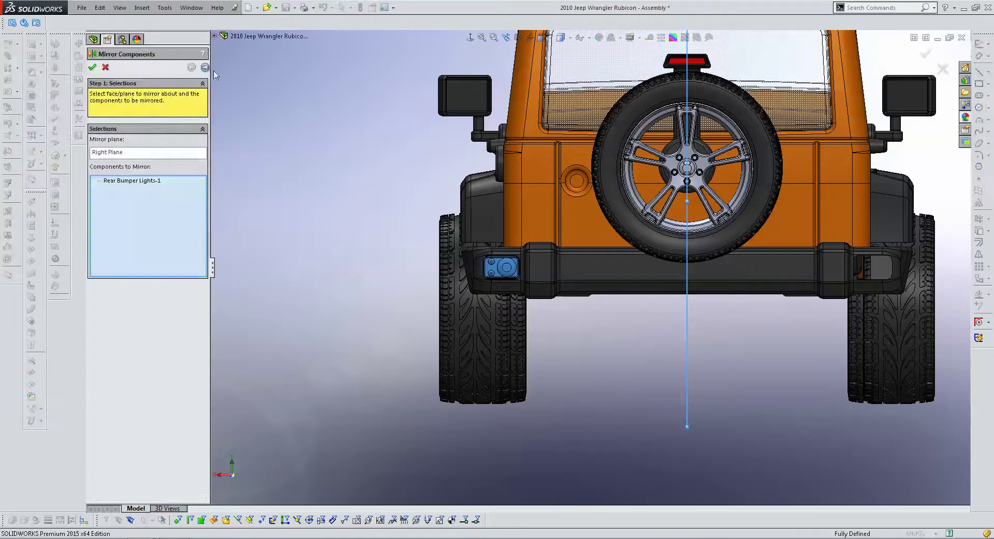
left_click(205, 68)
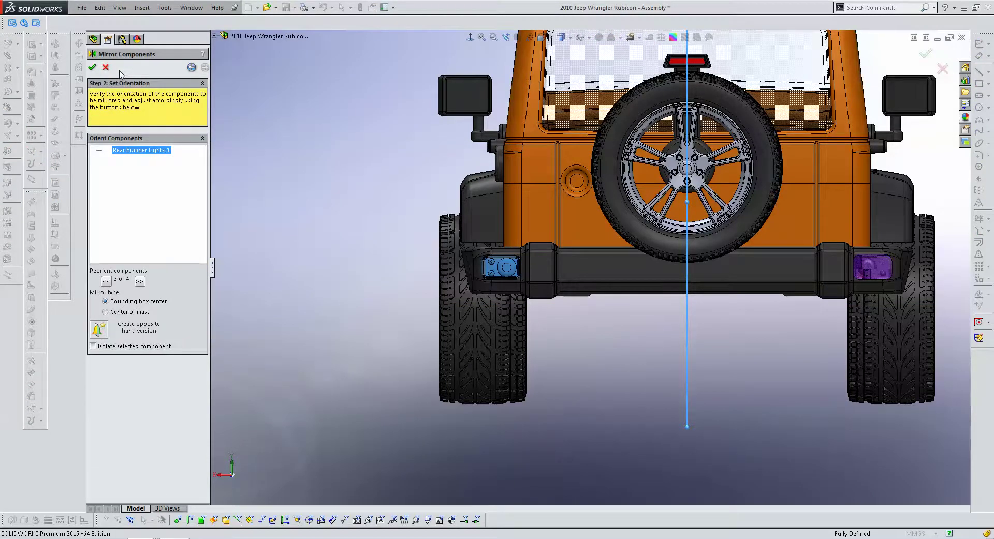
left_click(95, 67)
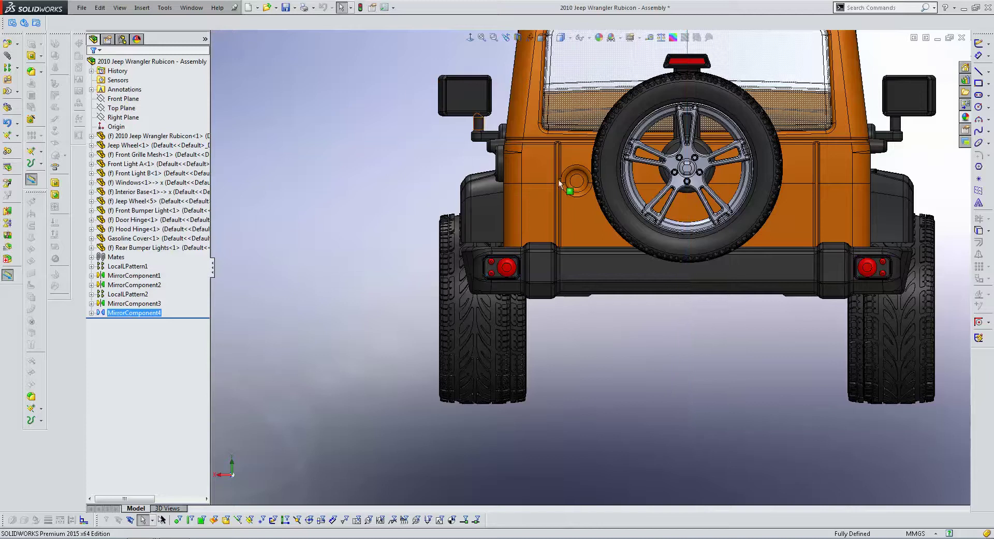
- Orbit and zoom around the Jeep from rear-oblique and underside views to check both rear lights
scroll(558, 179, "up", 2)
middle_click_drag(569, 258, 647, 248)
scroll(673, 290, "down", 5)
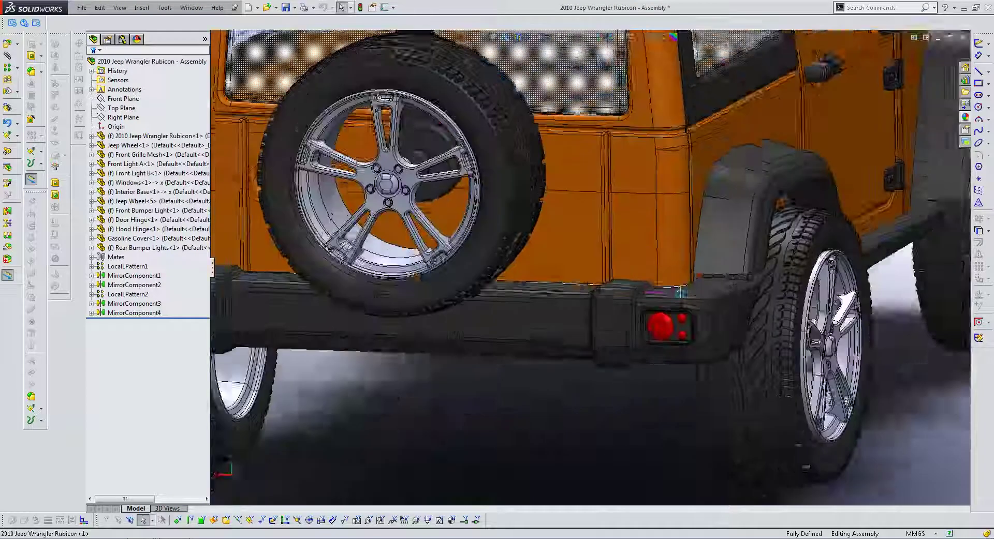
scroll(527, 191, "up", 3)
mouse_move(517, 155)
middle_mouse_down()
mouse_move(543, 186)
mouse_move(527, 217)
mouse_move(590, 282)
middle_mouse_up()
scroll(527, 191, "up", 2)
scroll(590, 282, "down", 3)
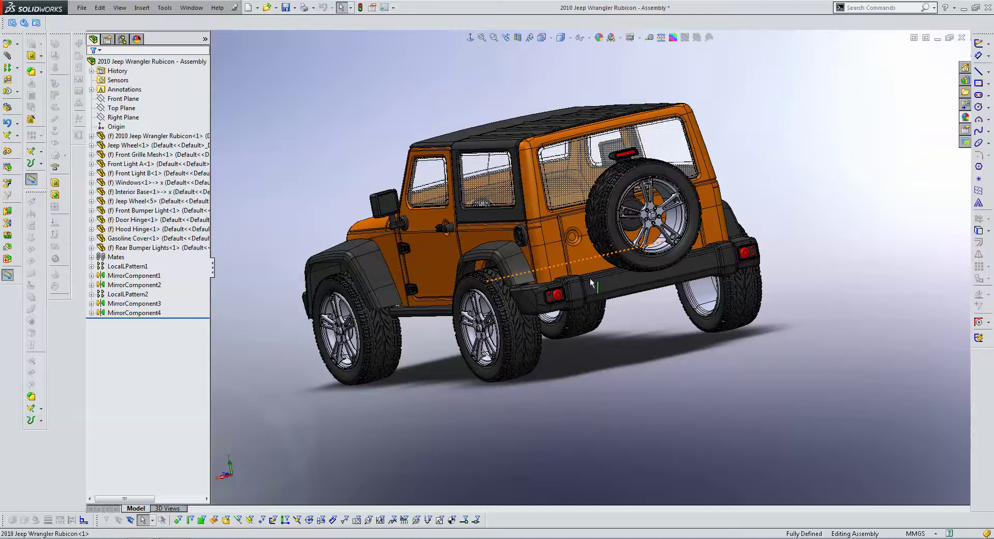